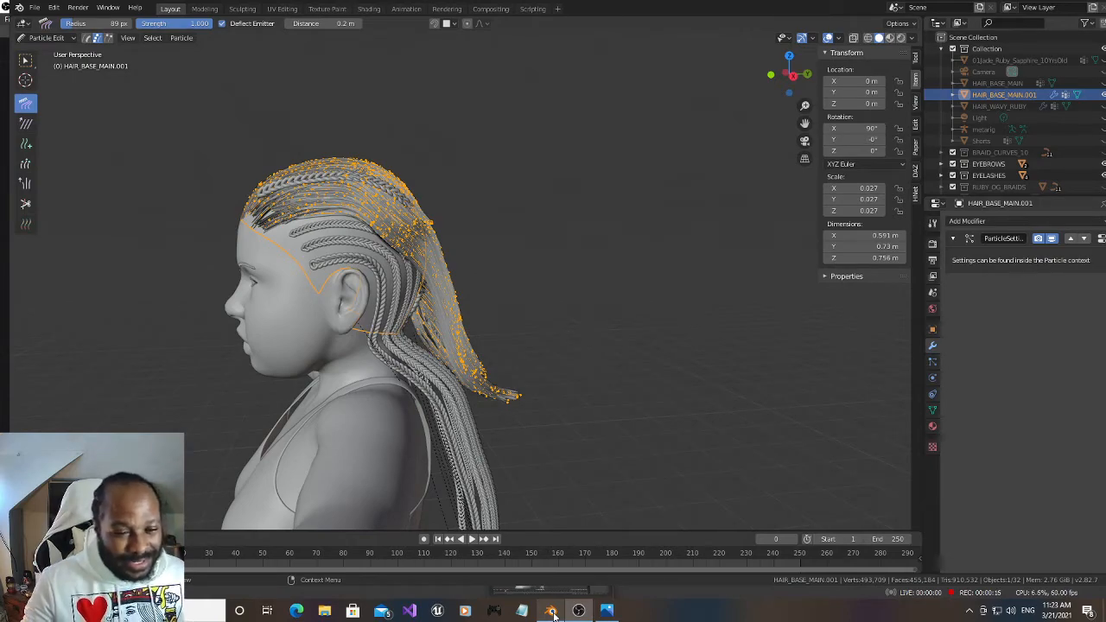
# Return the hair mesh from Particle Edit to Object Mode and delete the HAIR_BASE_MAIN.001 object
pyautogui.click(552, 611)
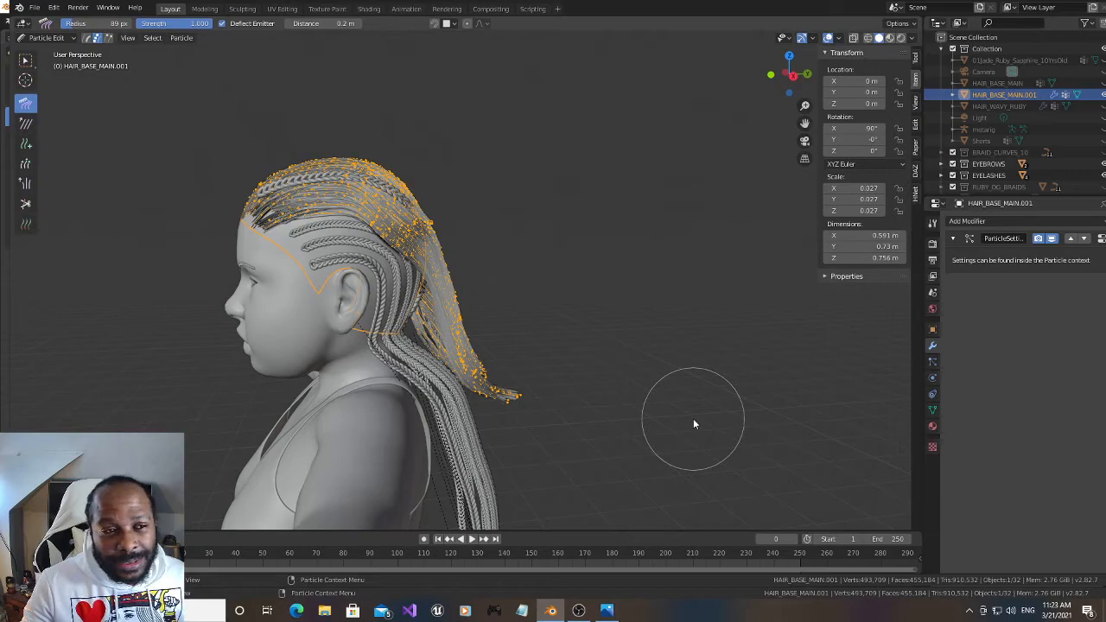
pyautogui.click(45, 38)
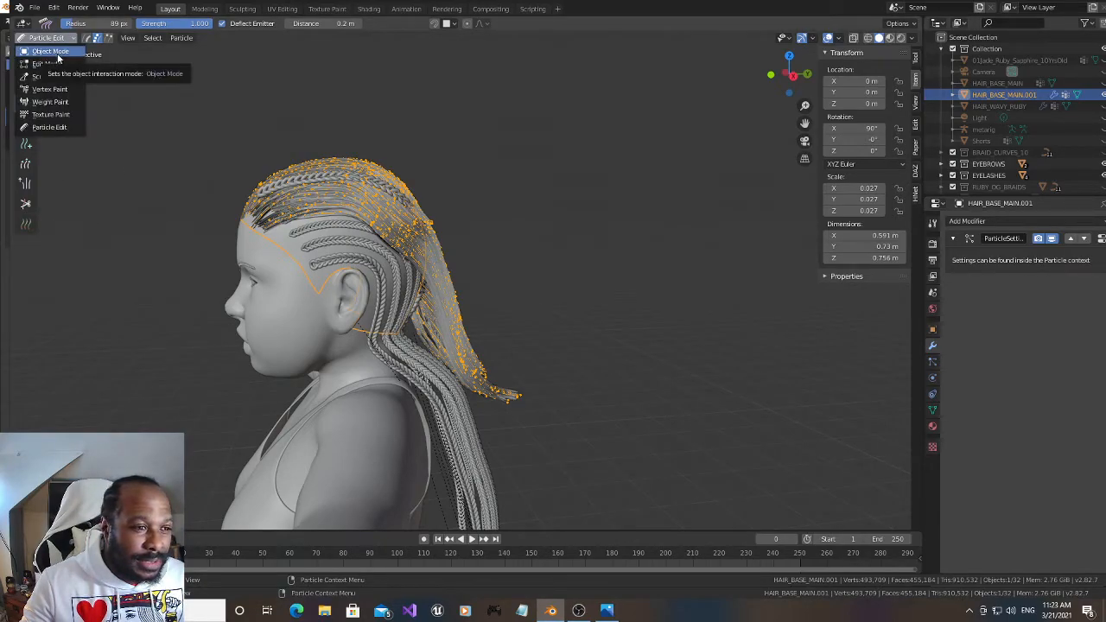
pyautogui.click(57, 56)
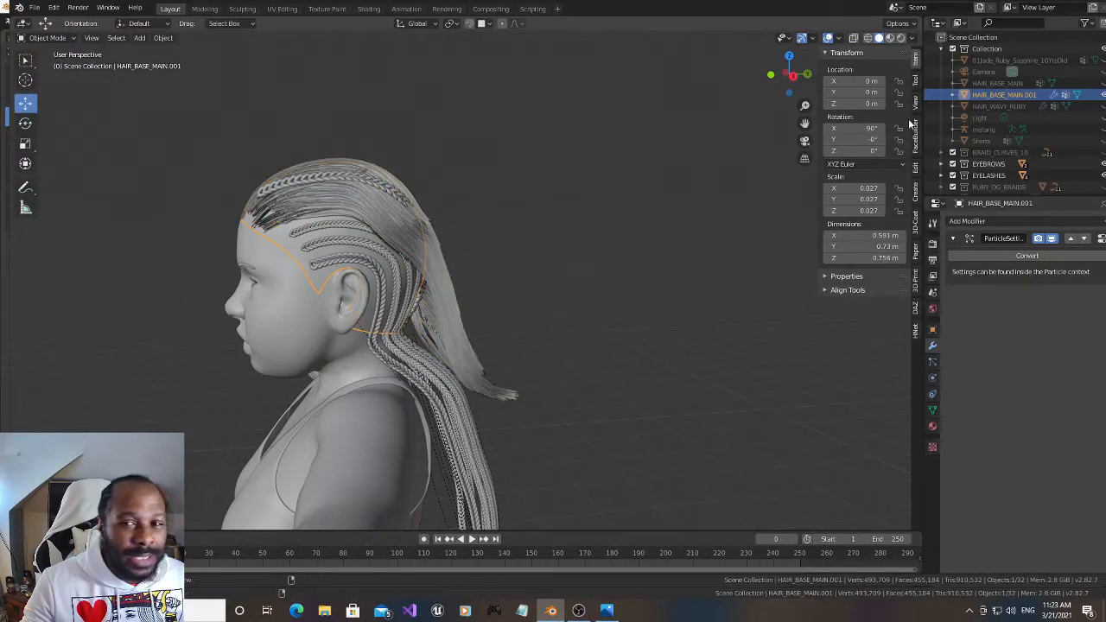
pyautogui.rightClick(1001, 94)
pyautogui.click(1002, 94)
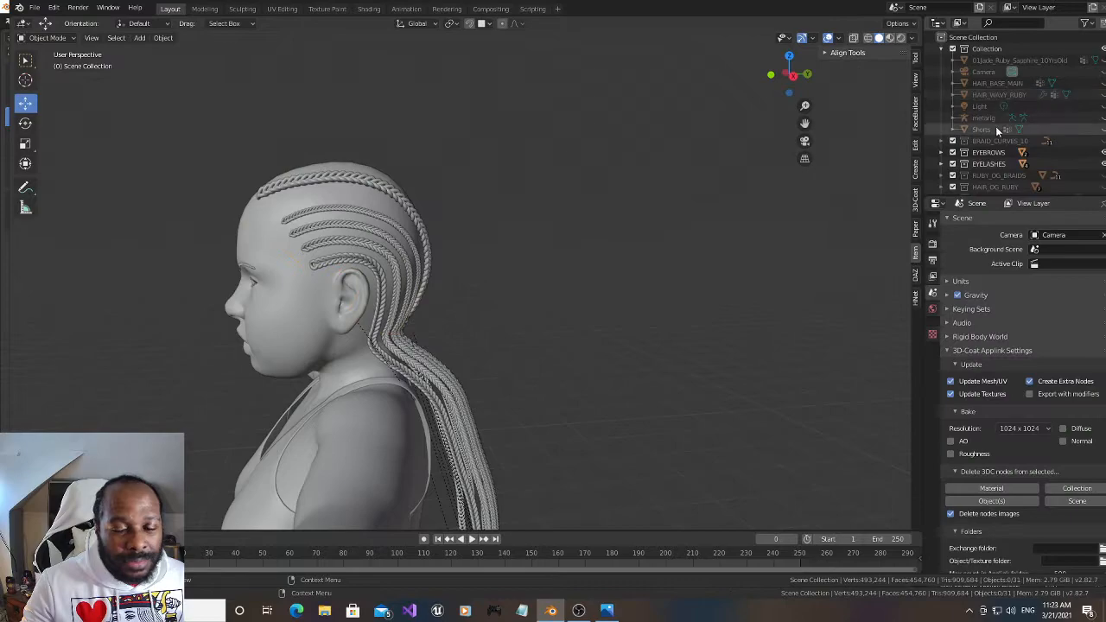
# Delete the curve objects BezierCurve.017 through BezierCurve.022 from the scene
pyautogui.scroll(-3, 1003, 143)
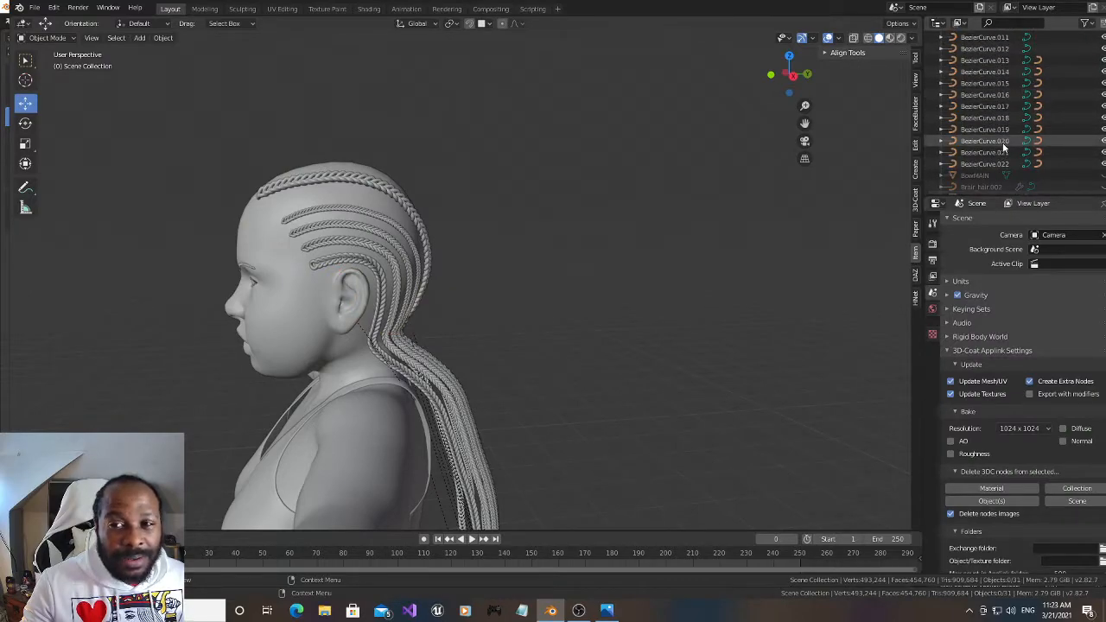
pyautogui.scroll(-2, 1003, 143)
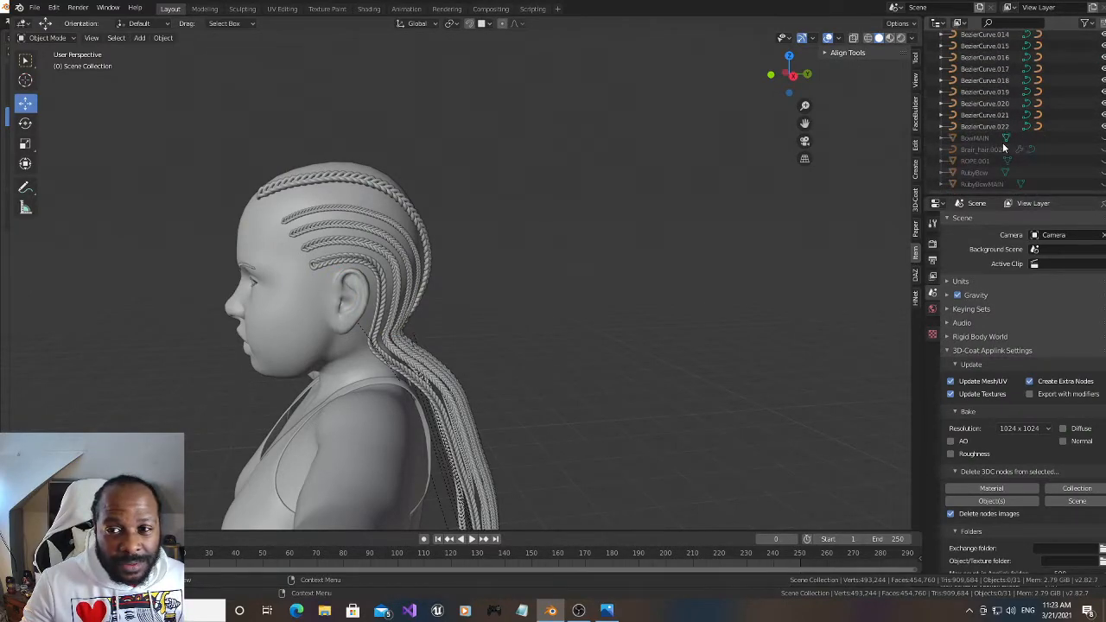
pyautogui.rightClick(980, 68)
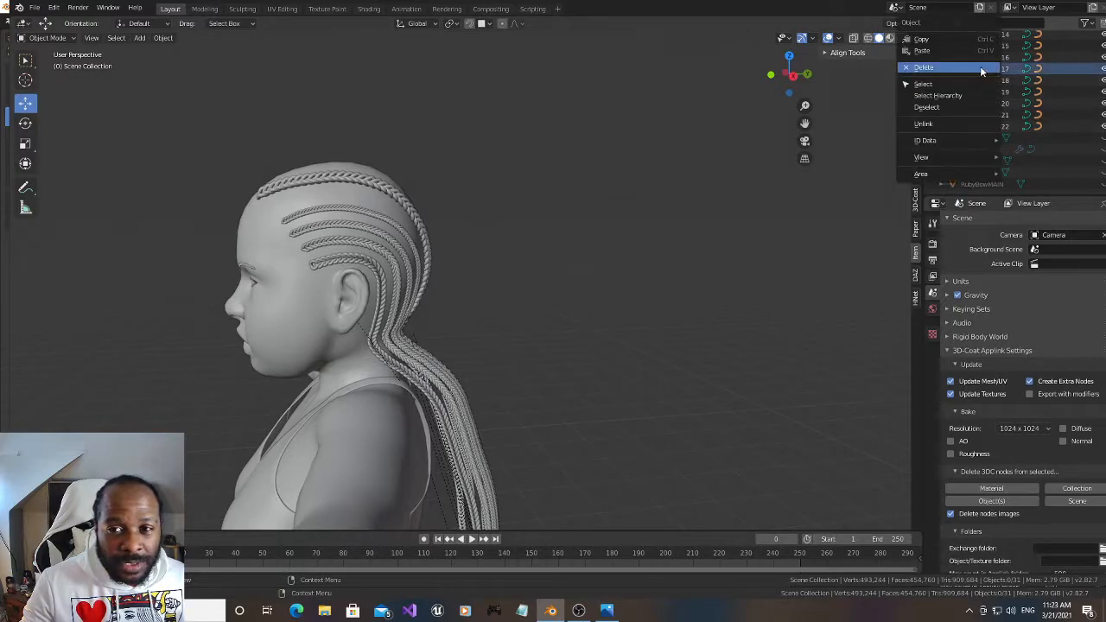
pyautogui.click(980, 67)
pyautogui.rightClick(980, 68)
pyautogui.click(980, 68)
pyautogui.rightClick(980, 68)
pyautogui.click(980, 67)
pyautogui.rightClick(980, 69)
pyautogui.click(980, 68)
pyautogui.rightClick(981, 68)
pyautogui.click(981, 68)
pyautogui.rightClick(980, 68)
pyautogui.click(981, 67)
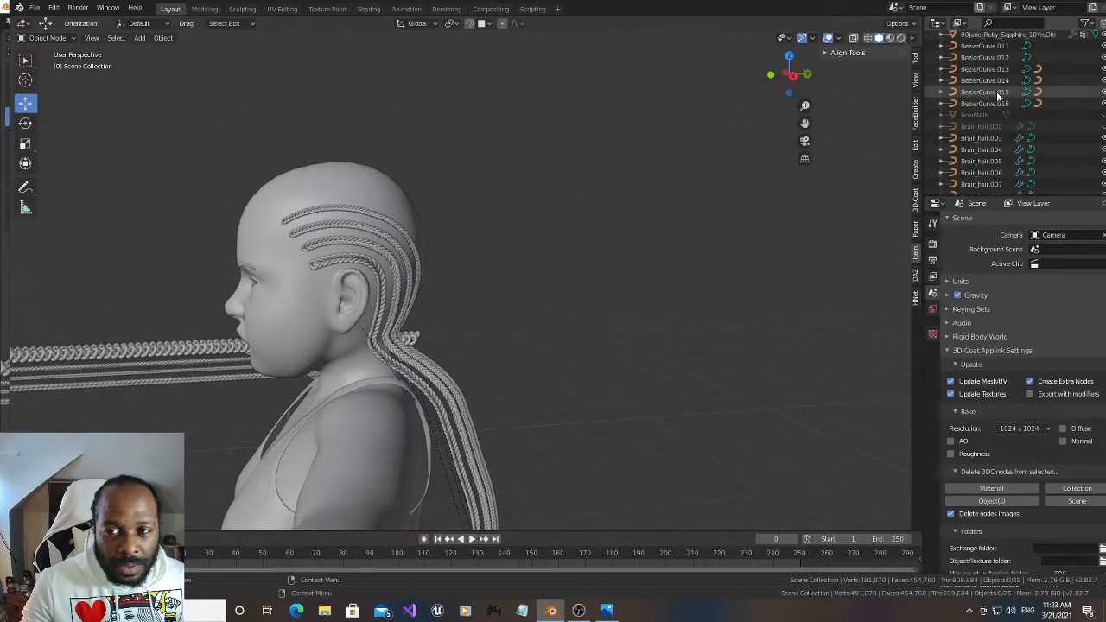
# Delete the remaining guide curves, BezierCurve.011 through BezierCurve.016
pyautogui.rightClick(991, 91)
pyautogui.click(991, 91)
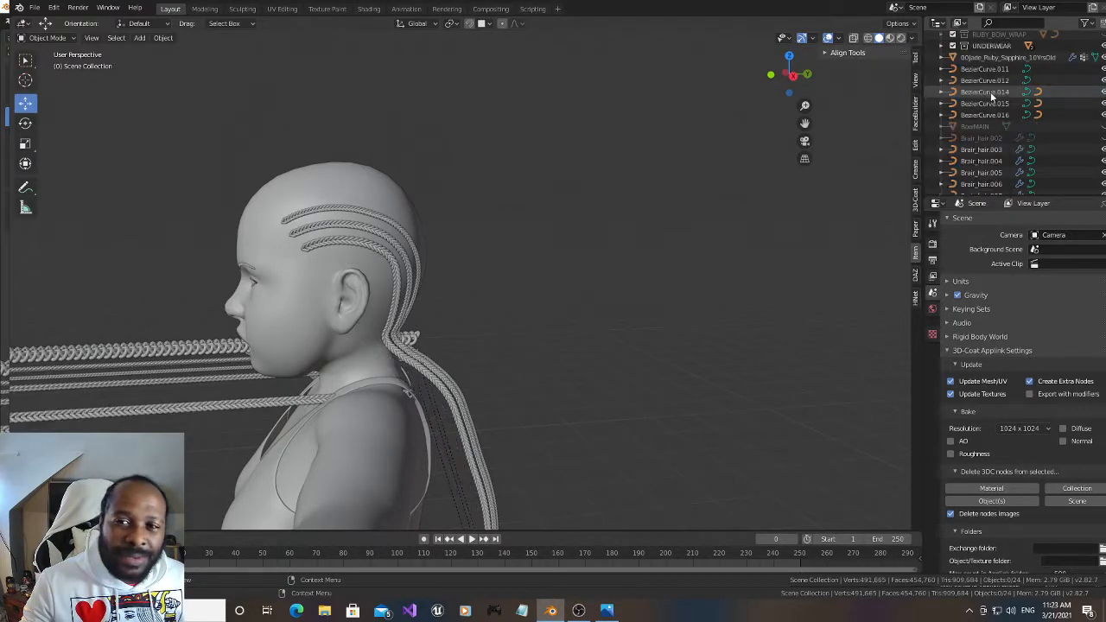
pyautogui.rightClick(991, 92)
pyautogui.click(990, 91)
pyautogui.rightClick(990, 92)
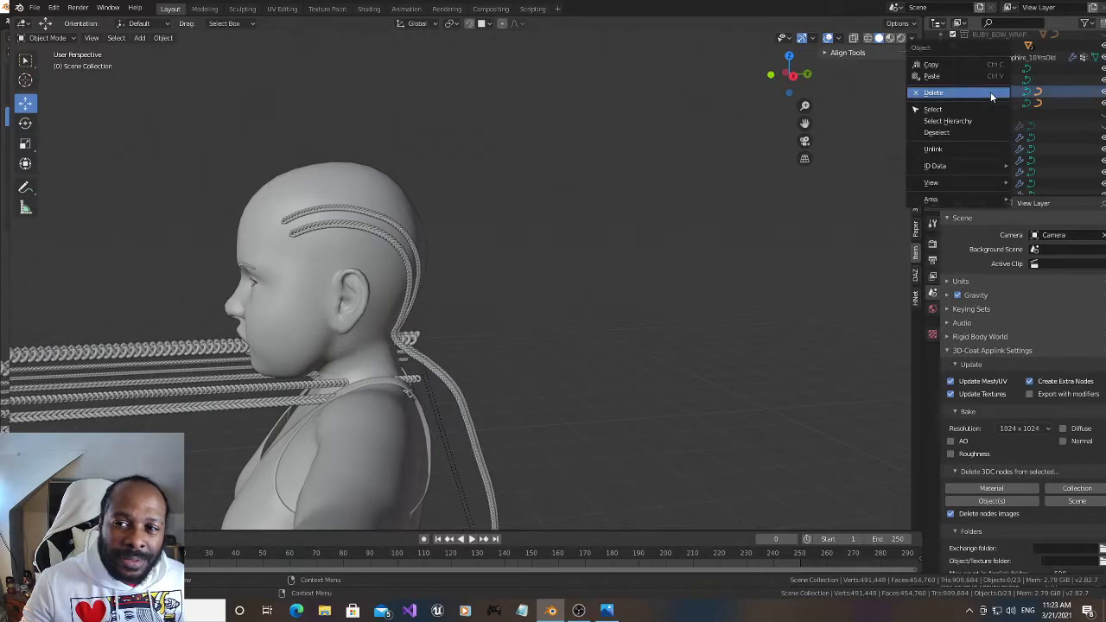
pyautogui.click(991, 91)
pyautogui.rightClick(991, 92)
pyautogui.click(991, 92)
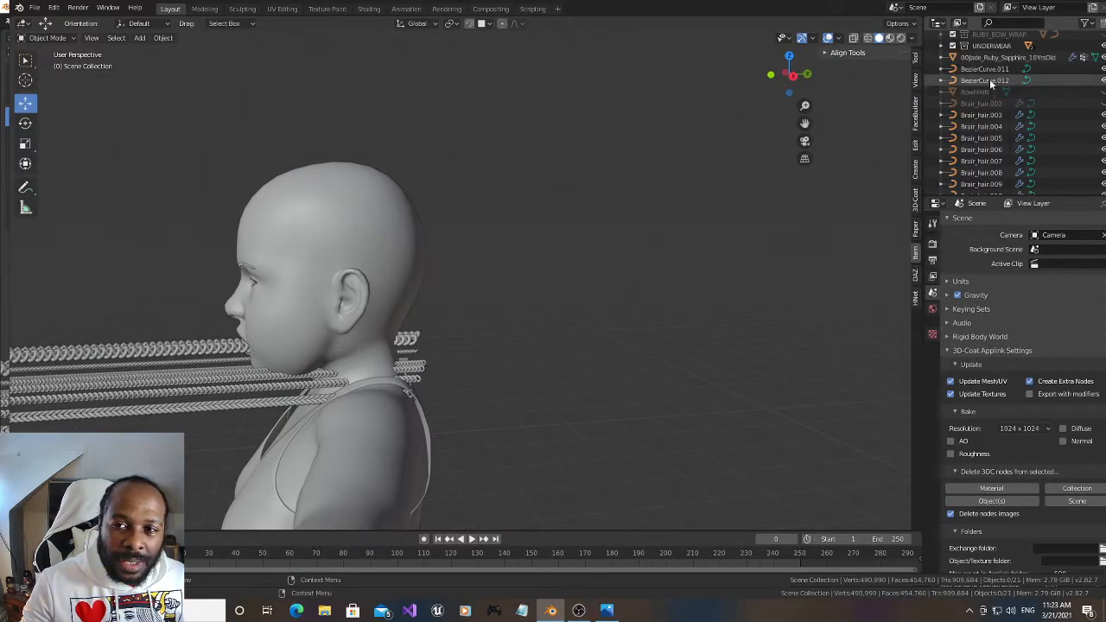
pyautogui.rightClick(991, 81)
pyautogui.click(991, 78)
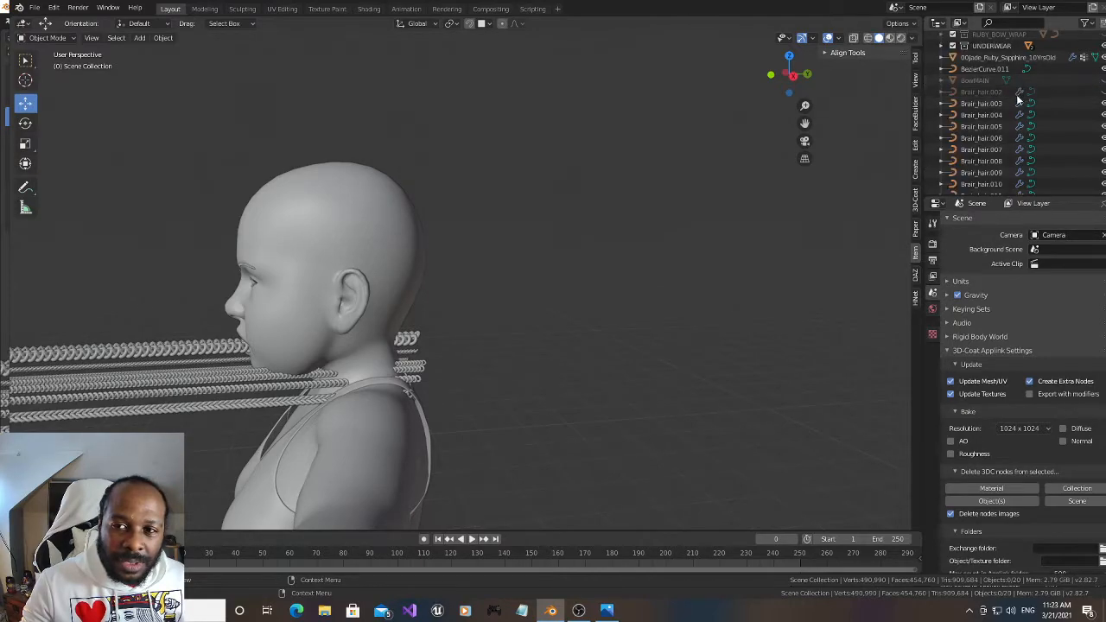
pyautogui.rightClick(989, 67)
pyautogui.click(988, 68)
# Delete the braid objects Brair_hair.003 through Brair_hair.012, leaving the character's head without braids
pyautogui.rightClick(988, 95)
pyautogui.click(988, 95)
pyautogui.rightClick(989, 126)
pyautogui.click(989, 126)
pyautogui.rightClick(988, 126)
pyautogui.click(989, 125)
pyautogui.rightClick(989, 125)
pyautogui.click(989, 125)
pyautogui.rightClick(989, 125)
pyautogui.click(989, 125)
pyautogui.rightClick(988, 119)
pyautogui.click(988, 119)
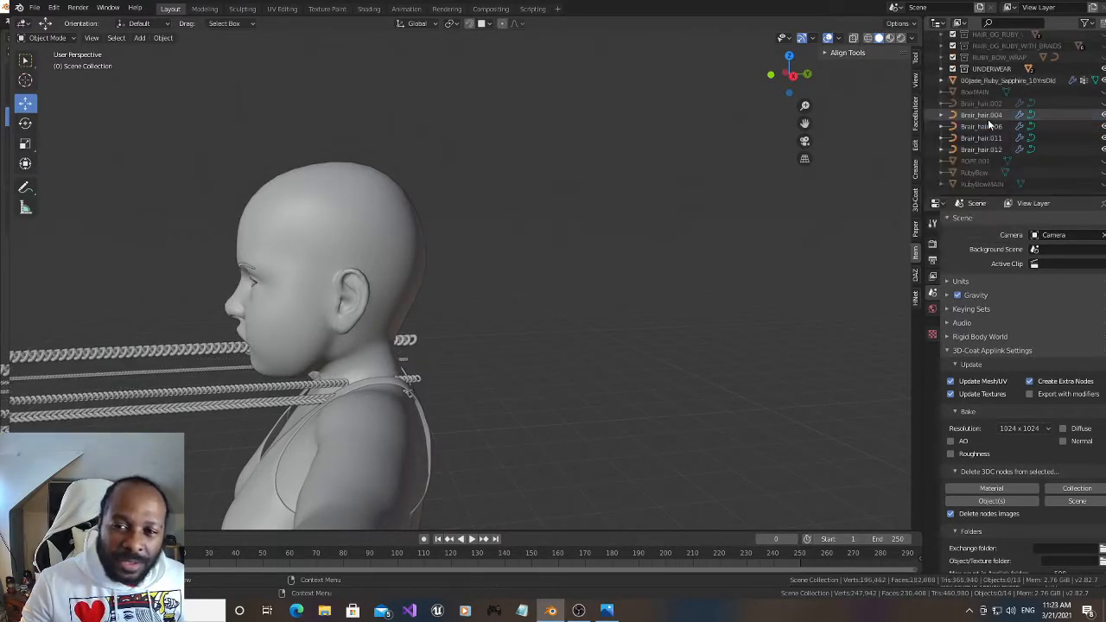
pyautogui.rightClick(988, 123)
pyautogui.click(988, 122)
pyautogui.rightClick(988, 124)
pyautogui.click(987, 124)
pyautogui.rightClick(988, 140)
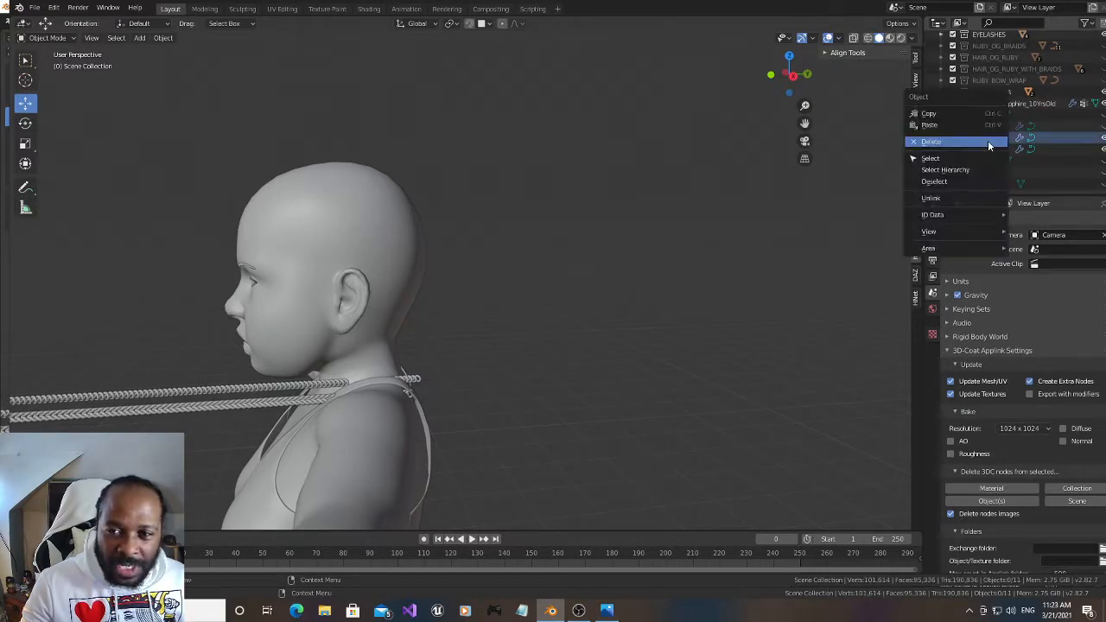
pyautogui.click(988, 140)
pyautogui.rightClick(987, 148)
pyautogui.click(987, 147)
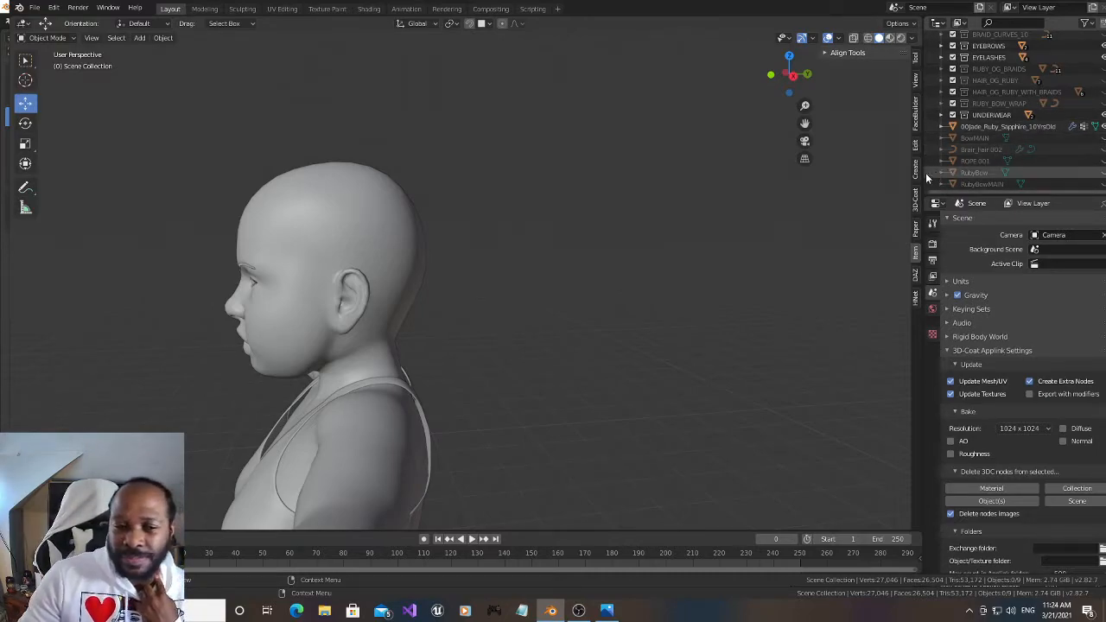
# Add a Bezier curve and raise it to the character's head, at a height of about 4.34 m
pyautogui.moveTo(791, 74)
pyautogui.mouseDown()
pyautogui.moveTo(765, 78)
pyautogui.moveTo(800, 74)
pyautogui.mouseUp()
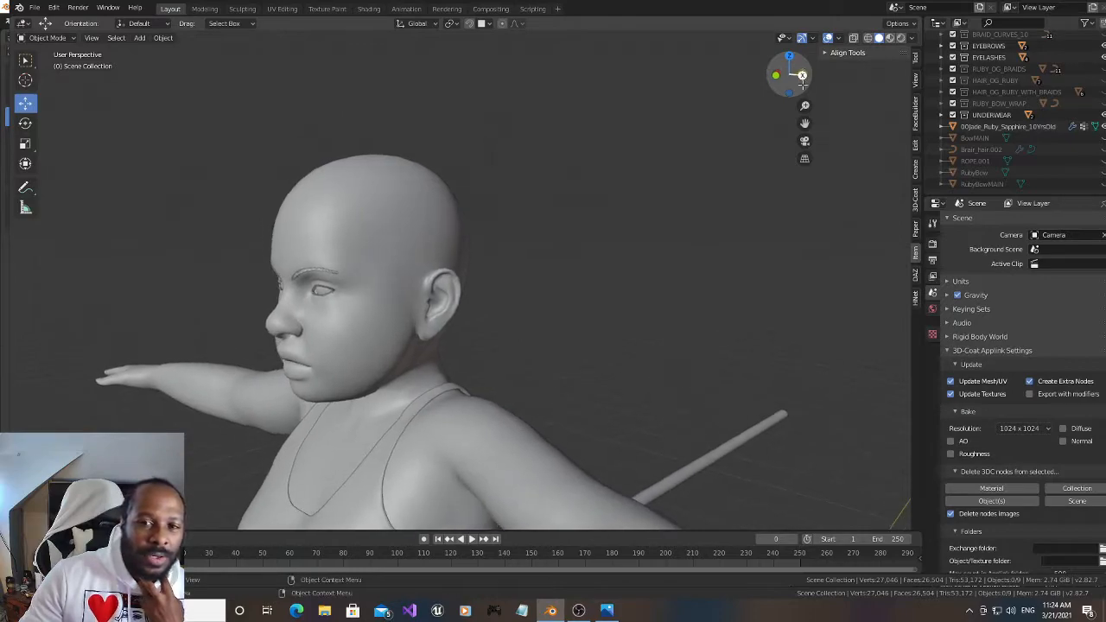
pyautogui.moveTo(805, 125); pyautogui.dragTo(904, 70)
pyautogui.scroll(-3, 805, 122)
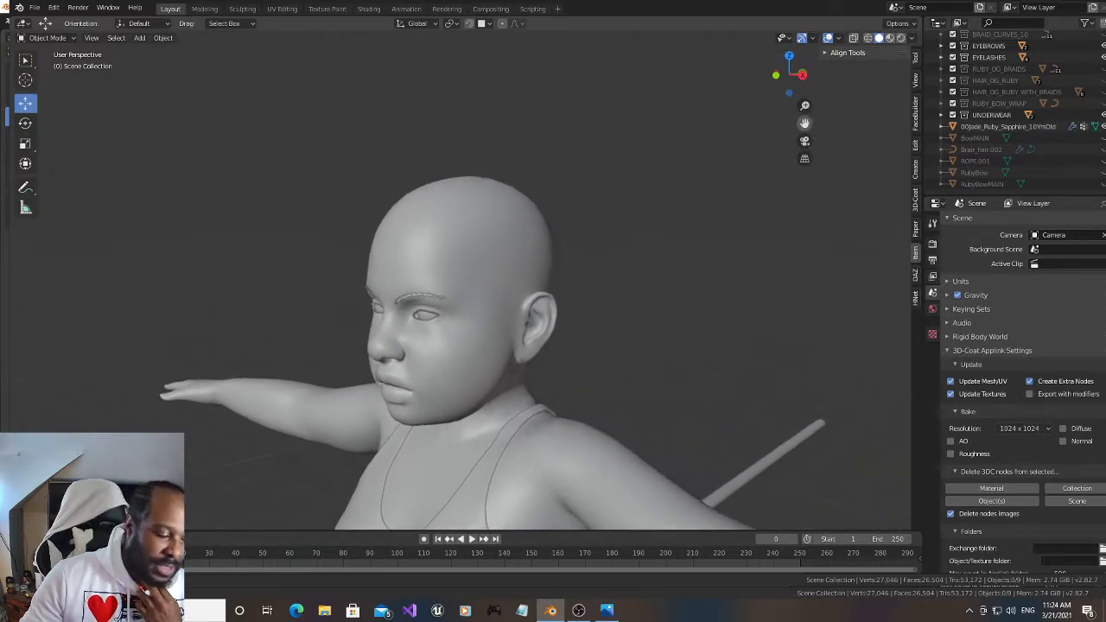
pyautogui.scroll(-5, 736, 173)
pyautogui.scroll(-2, 735, 179)
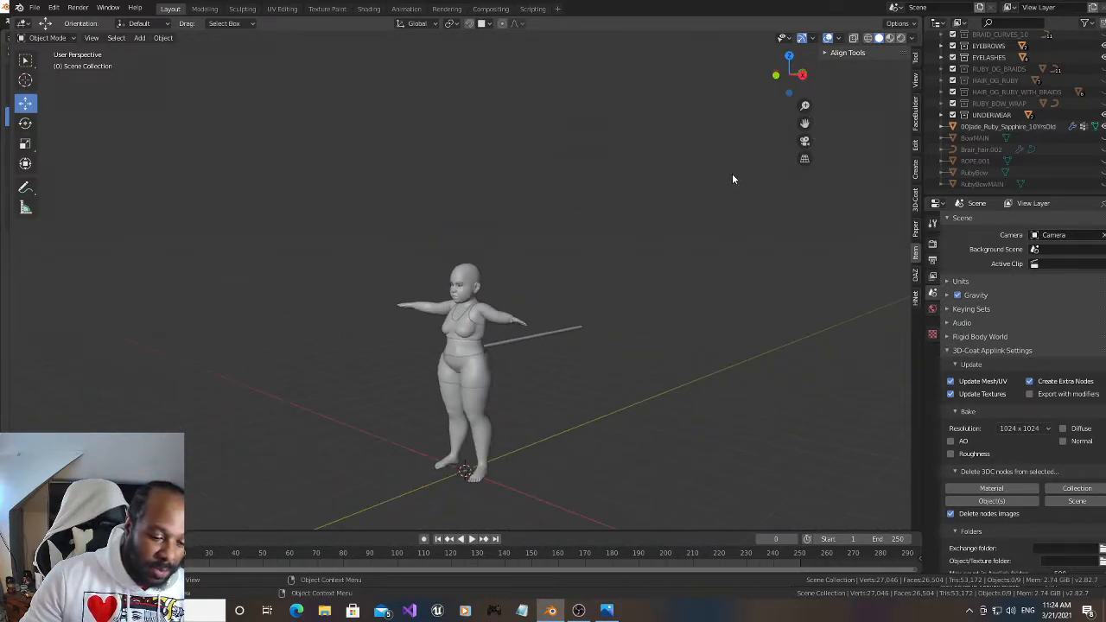
pyautogui.hotkey('shift', 'a')
pyautogui.moveTo(590, 221)
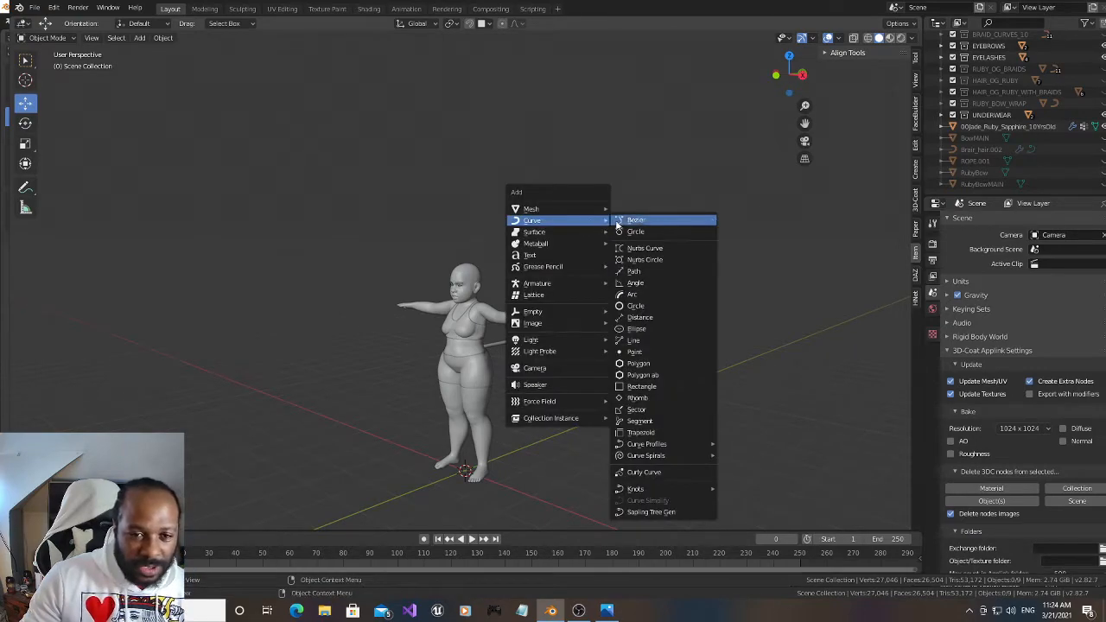
pyautogui.click(632, 220)
pyautogui.moveTo(464, 424); pyautogui.dragTo(487, 242)
pyautogui.scroll(12, 494, 240)
pyautogui.scroll(-3, 494, 237)
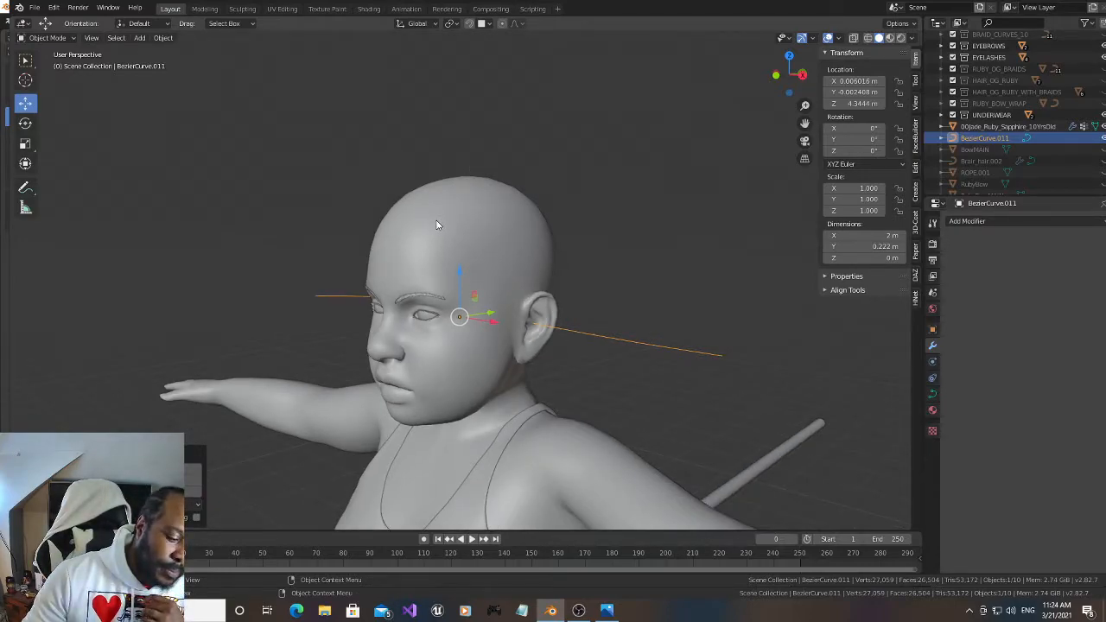
# Put the new Bezier curve into Edit Mode and set its handle type to Automatic
pyautogui.click(63, 39)
pyautogui.click(68, 65)
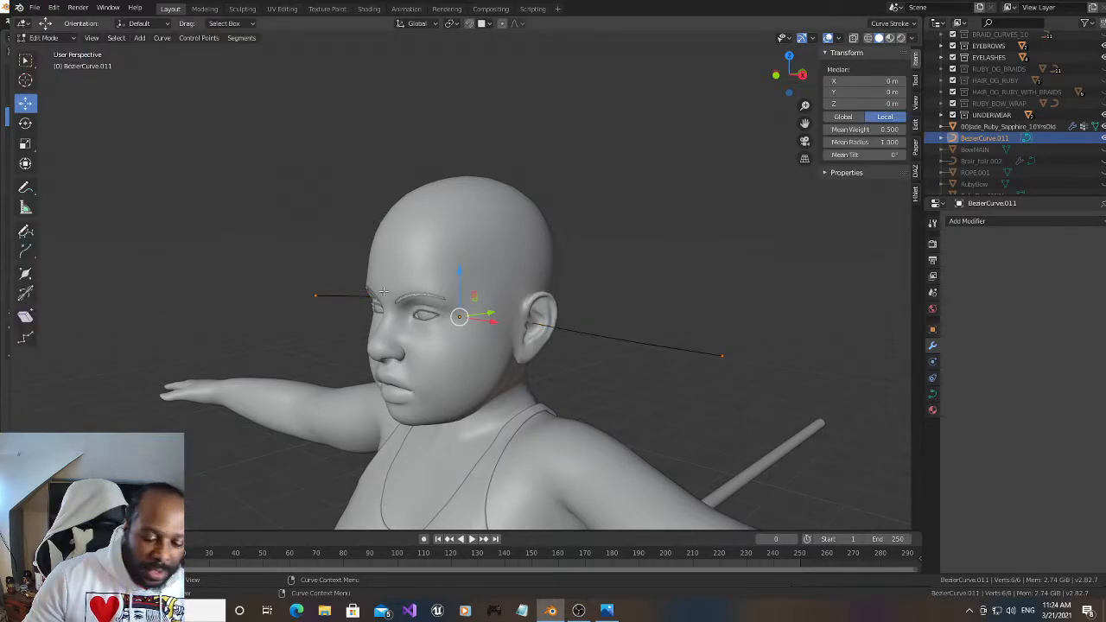
pyautogui.press('v')
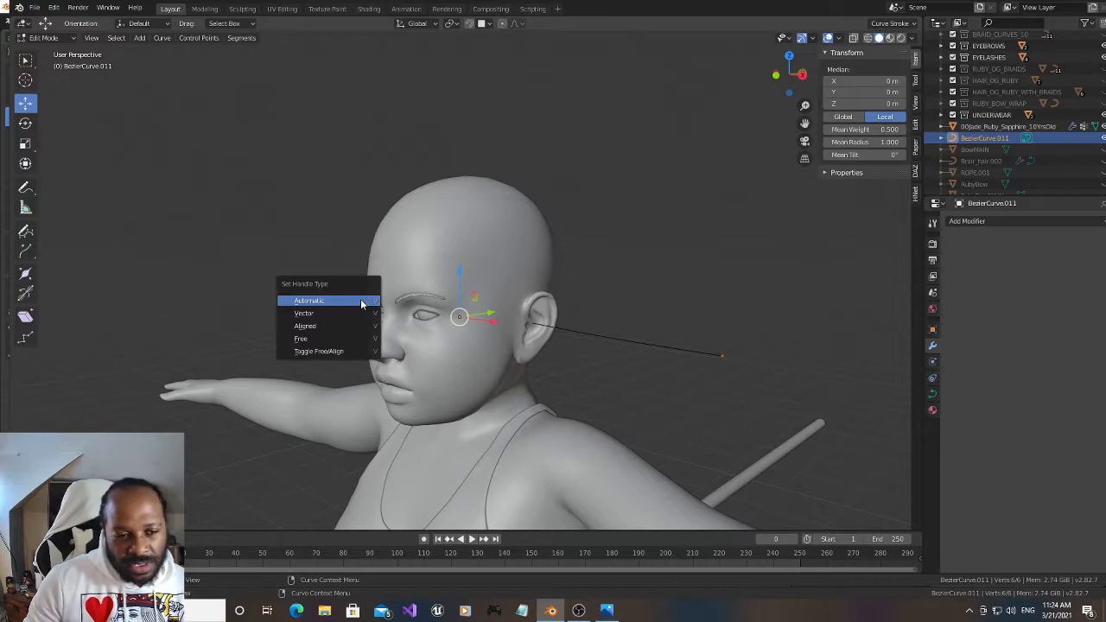
pyautogui.click(361, 302)
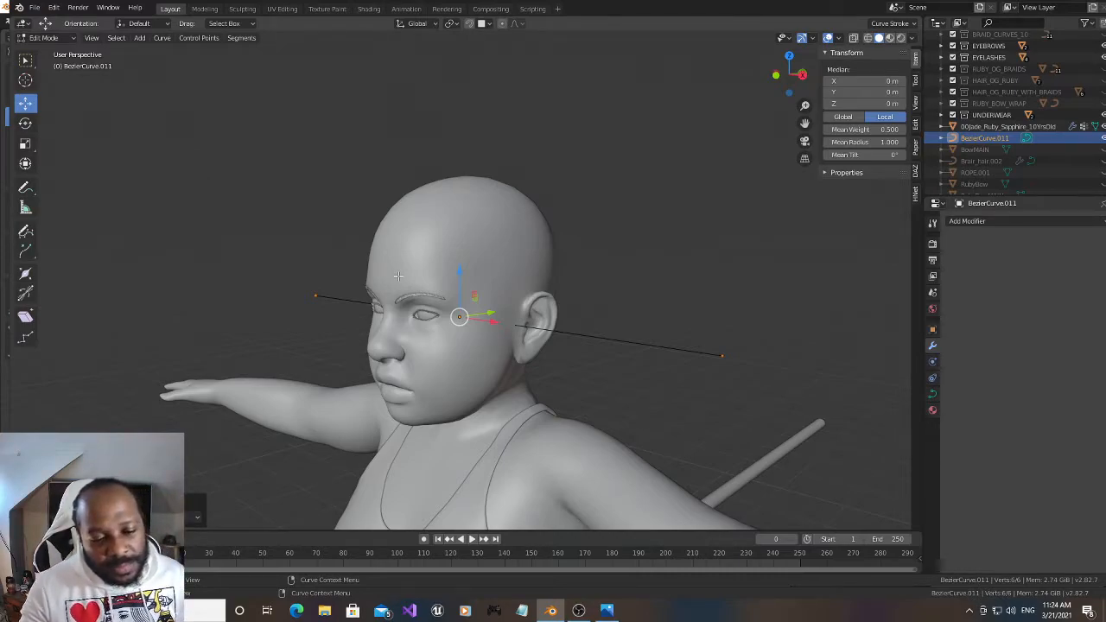
pyautogui.click(579, 610)
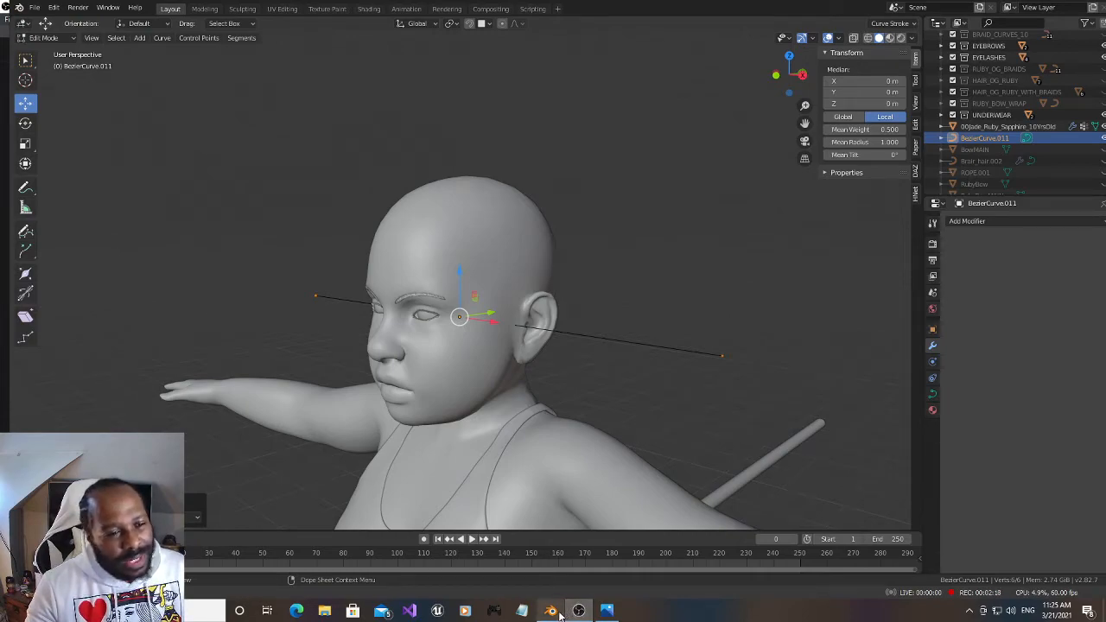
pyautogui.click(554, 612)
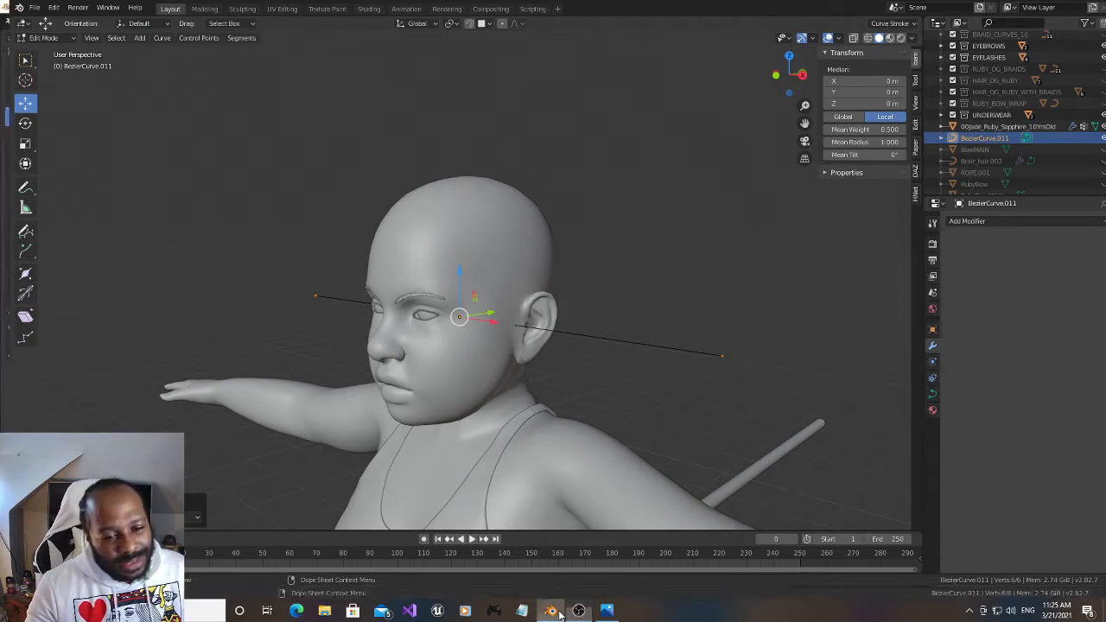
# Enable snapping and move the curve's control point at the face end onto the side of the head, in front of the ear
pyautogui.click(314, 299)
pyautogui.click(468, 23)
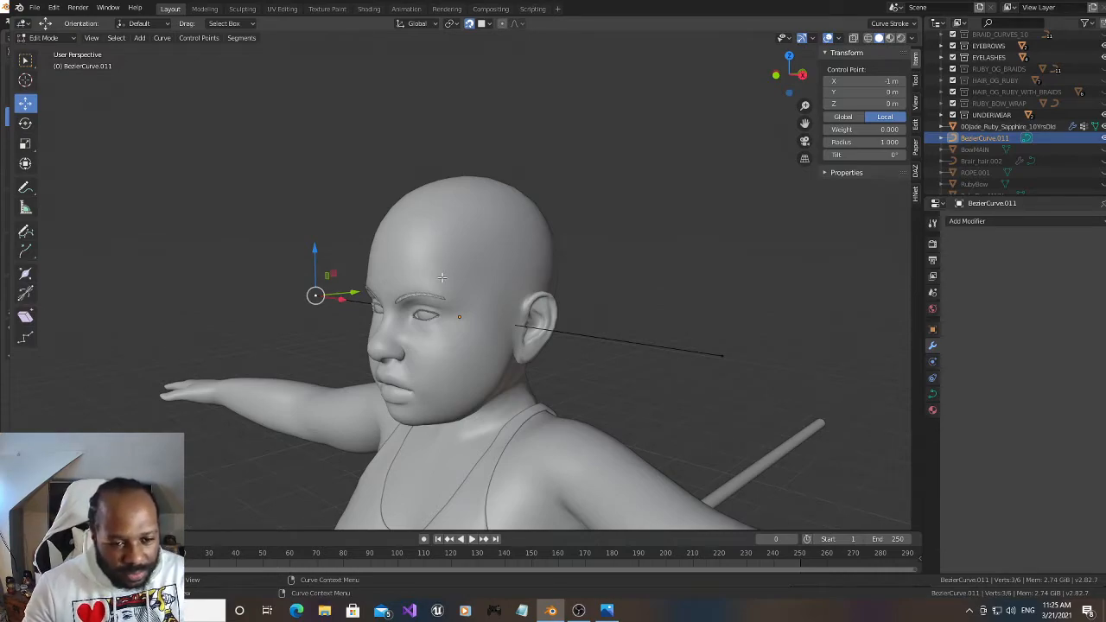
pyautogui.press('g')
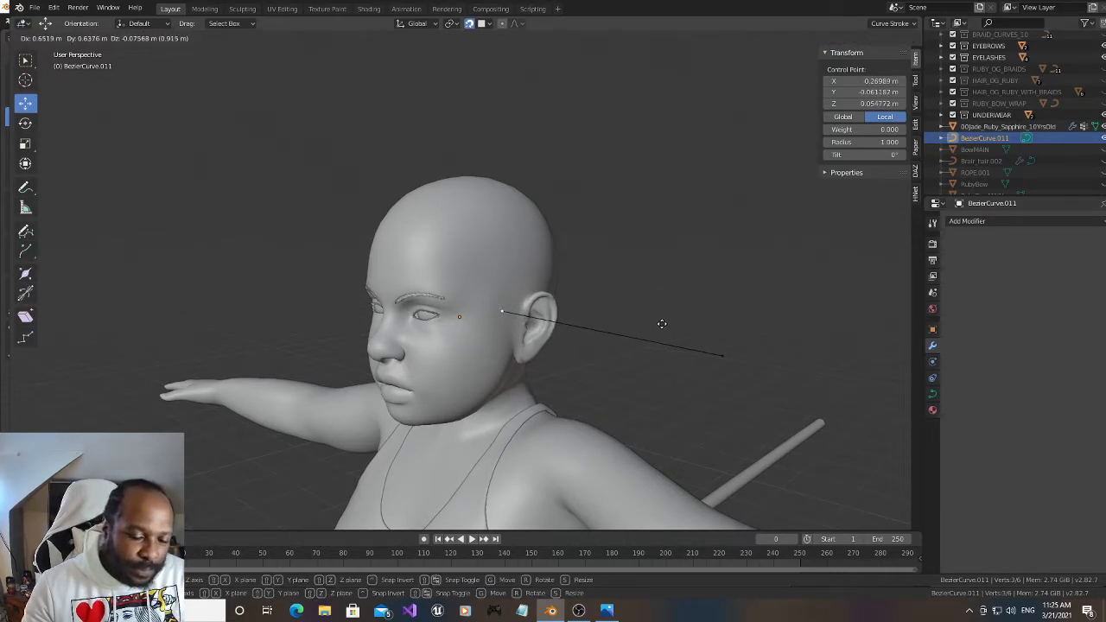
pyautogui.click(663, 327)
# Bring the curve's other end point in closer behind the ear and delete that vertex
pyautogui.click(720, 355)
pyautogui.press('g')
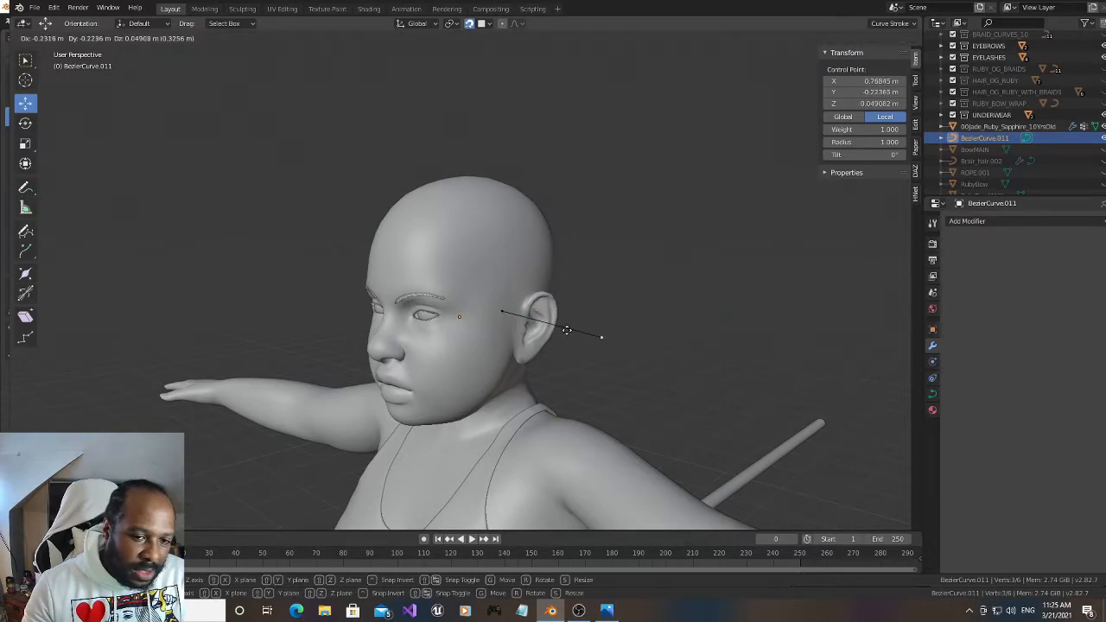
pyautogui.click(557, 325)
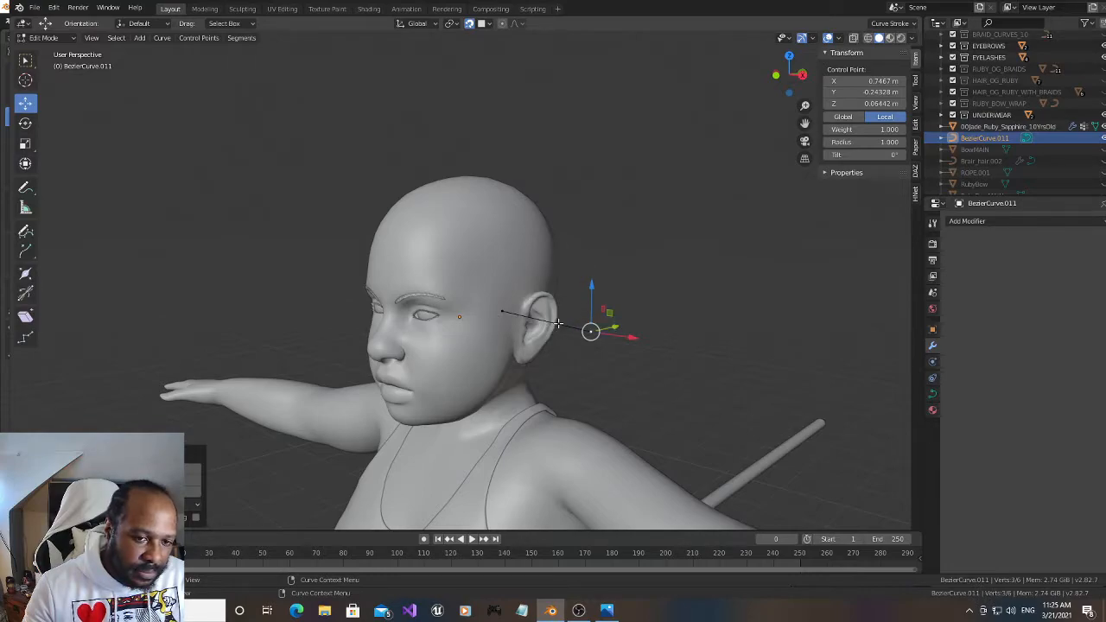
pyautogui.press('x')
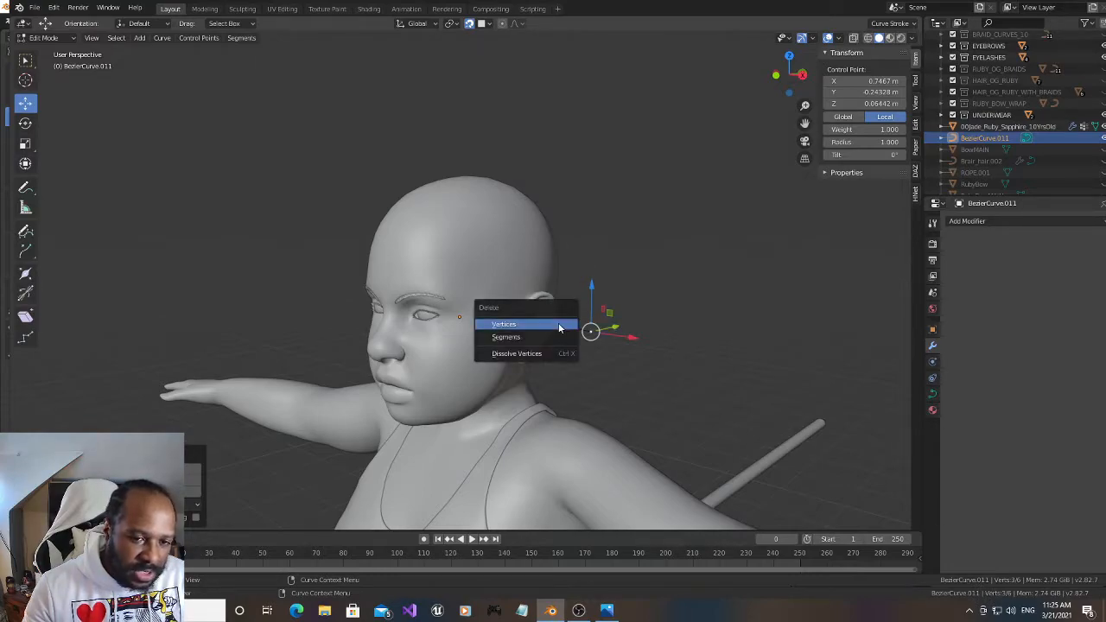
pyautogui.click(559, 328)
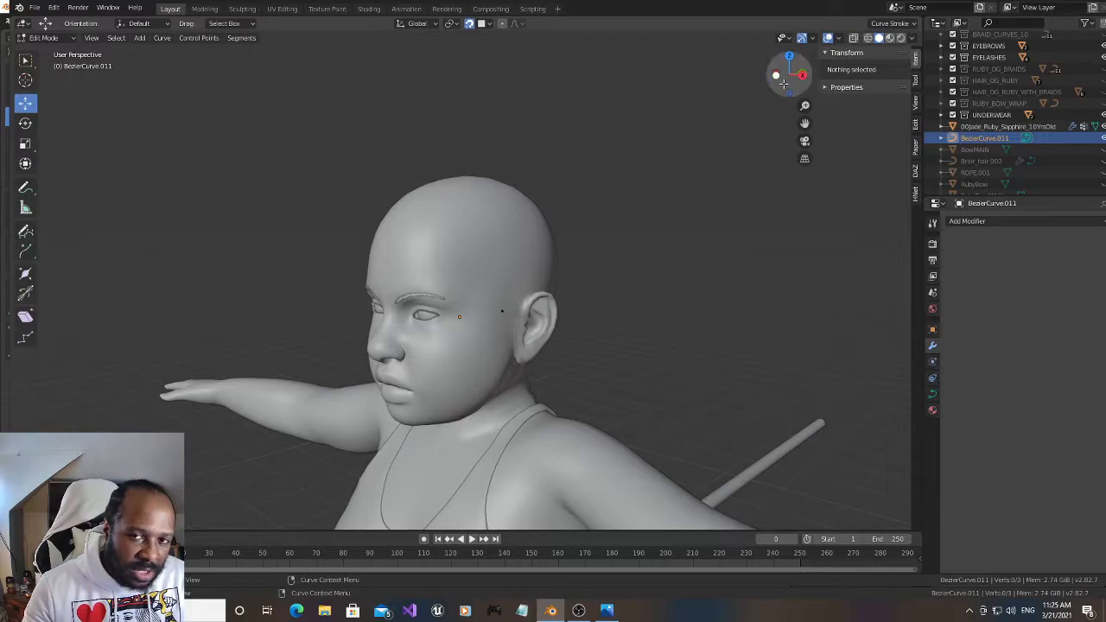
# In right orthographic view, move the remaining control point up and back to just in front of the ear's upper edge
pyautogui.moveTo(782, 84); pyautogui.dragTo(785, 72)
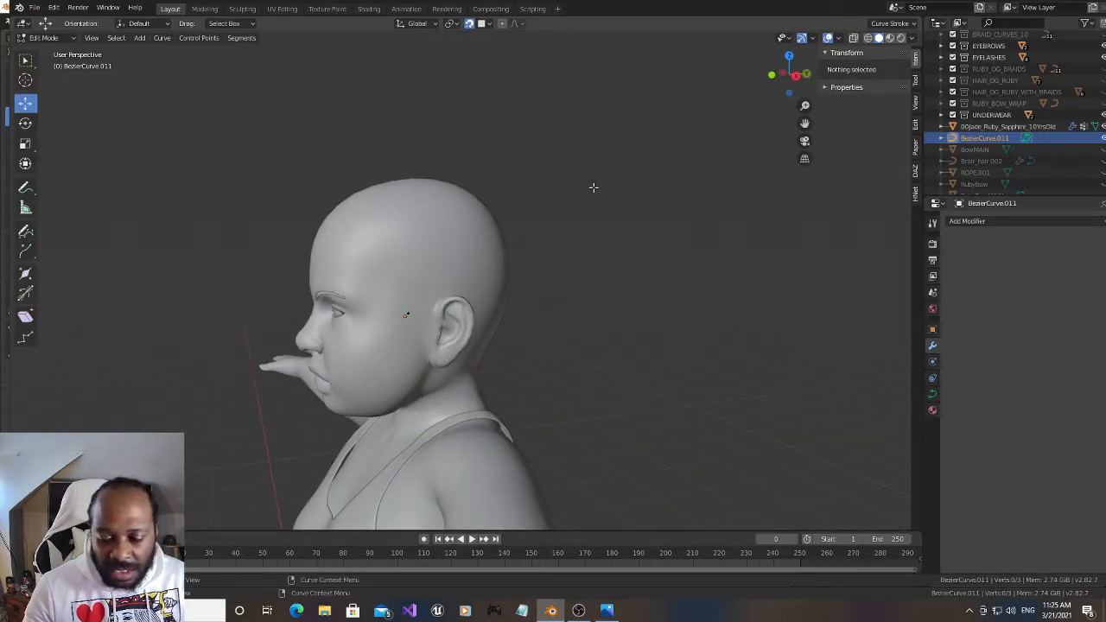
pyautogui.press('KP_3')
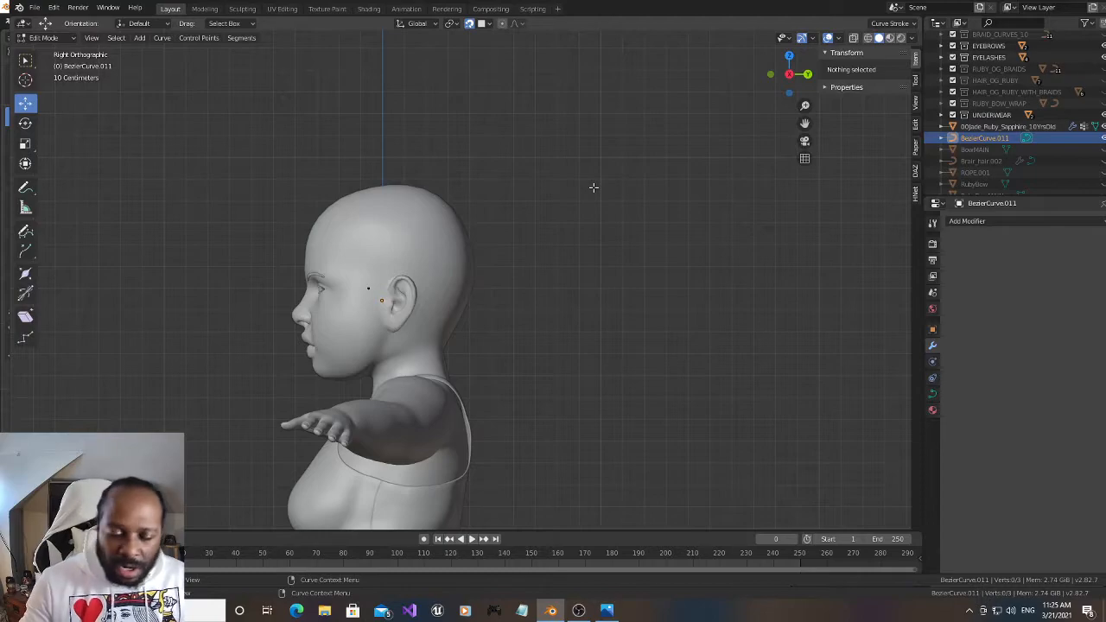
pyautogui.scroll(4, 568, 267)
pyautogui.moveTo(805, 124); pyautogui.dragTo(879, 116)
pyautogui.click(337, 288)
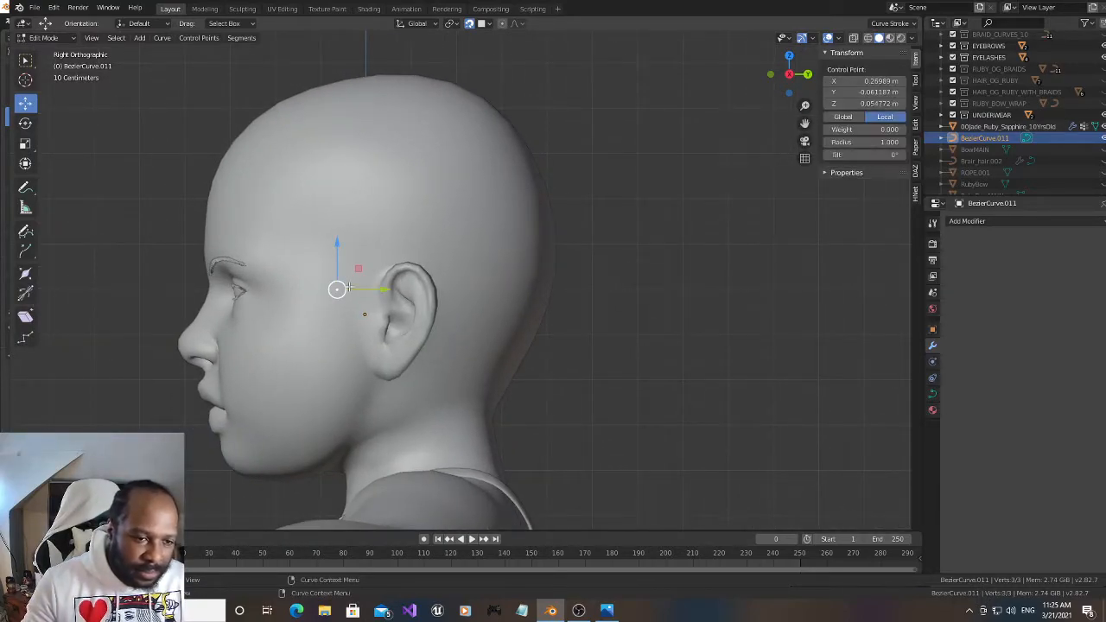
pyautogui.moveTo(338, 289); pyautogui.dragTo(396, 268)
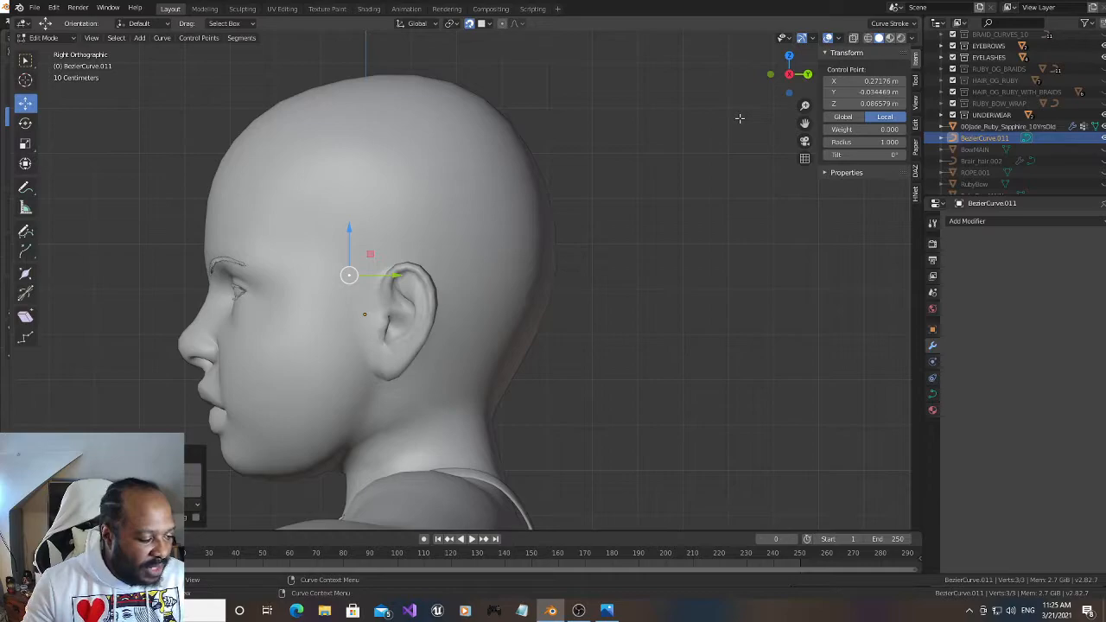
# Extrude two control points in succession from the point in front of the ear, up the temple toward the upper side of the forehead
pyautogui.moveTo(805, 122); pyautogui.dragTo(796, 169)
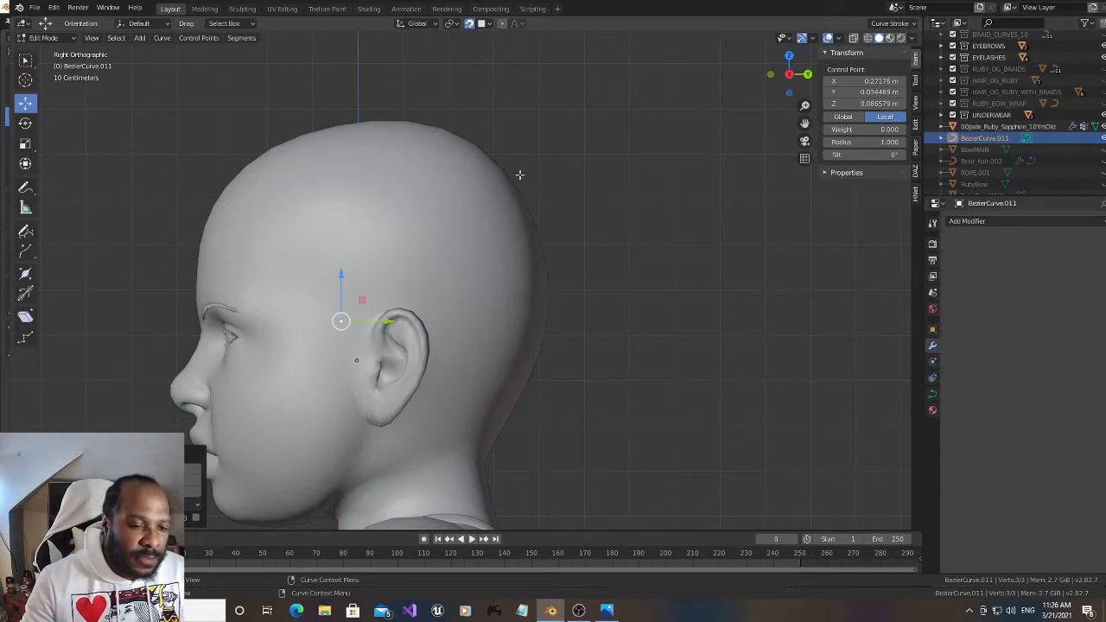
pyautogui.moveTo(804, 122); pyautogui.dragTo(838, 160)
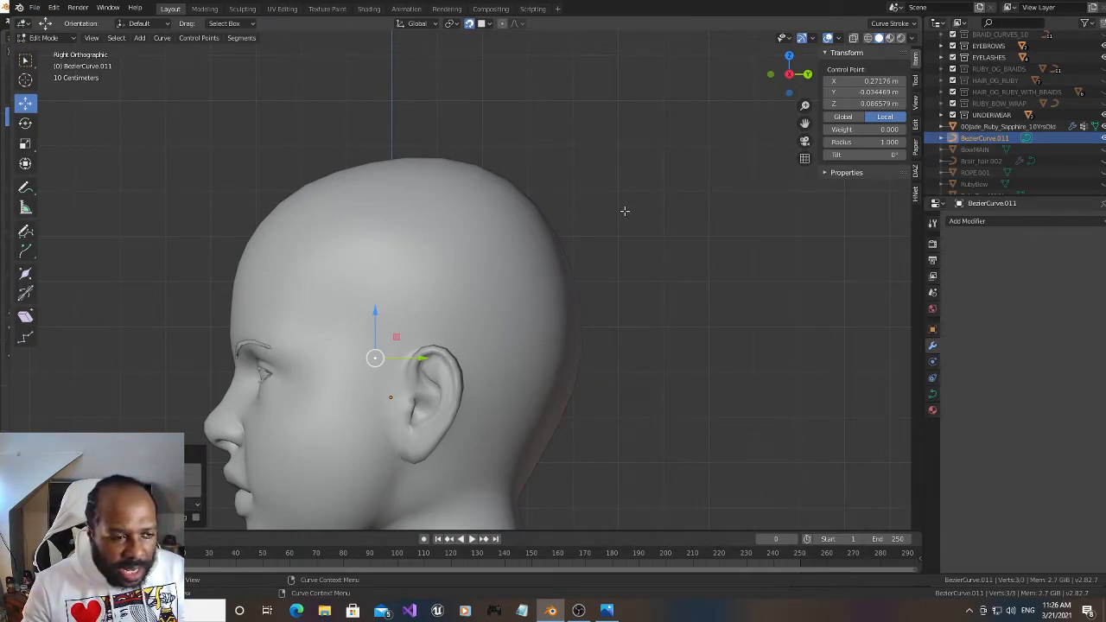
pyautogui.moveTo(805, 122); pyautogui.dragTo(823, 129)
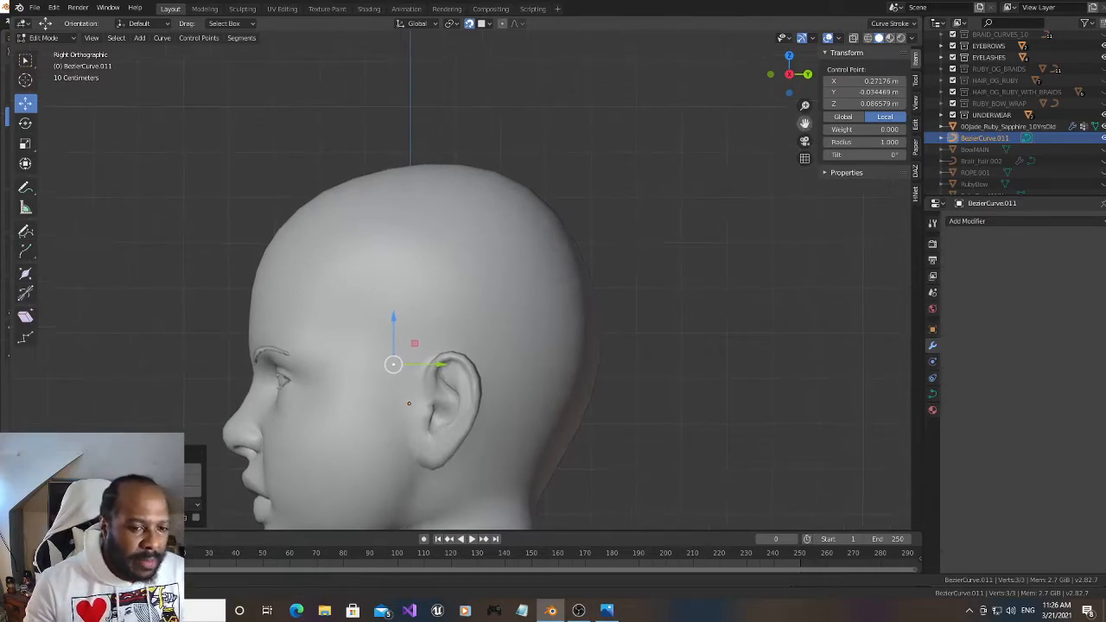
pyautogui.press('g')
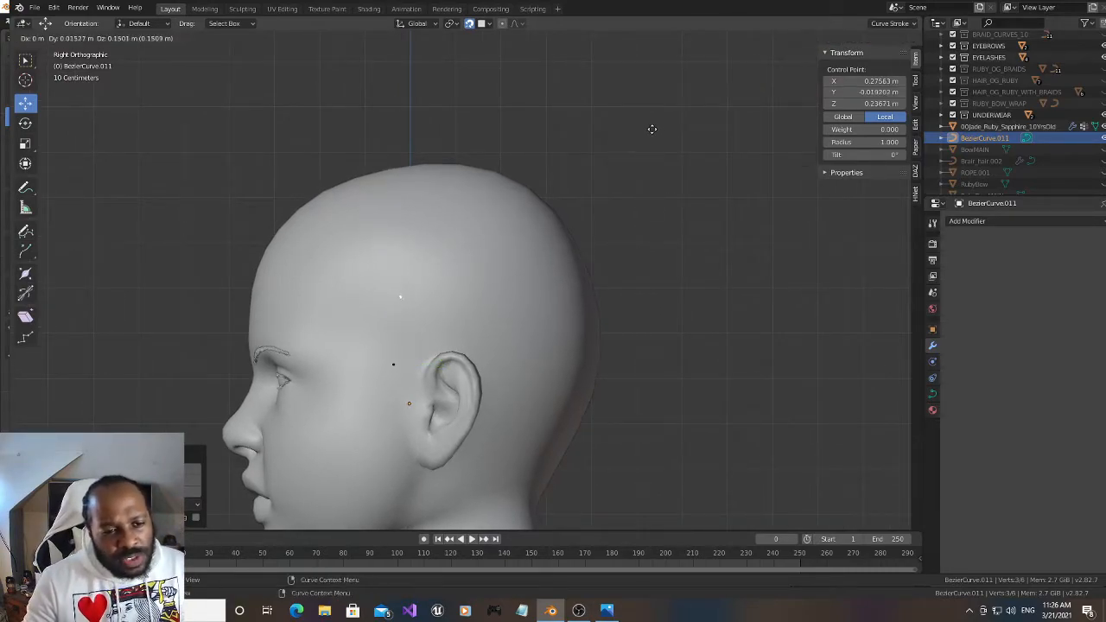
pyautogui.click(623, 130)
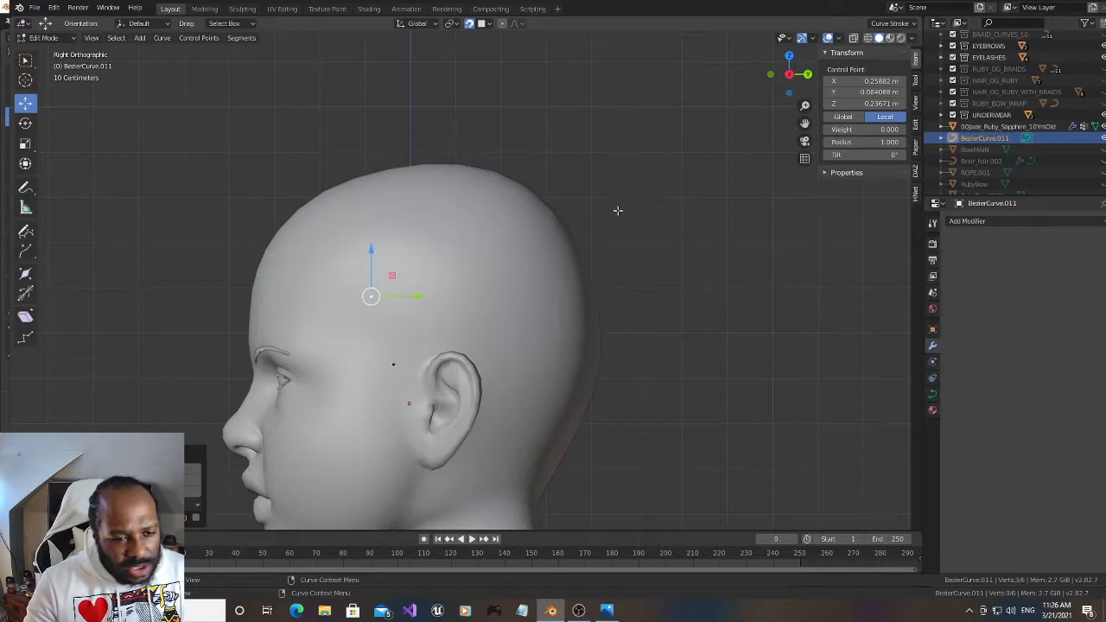
pyautogui.moveTo(369, 246); pyautogui.dragTo(370, 270)
pyautogui.moveTo(414, 321); pyautogui.dragTo(430, 321)
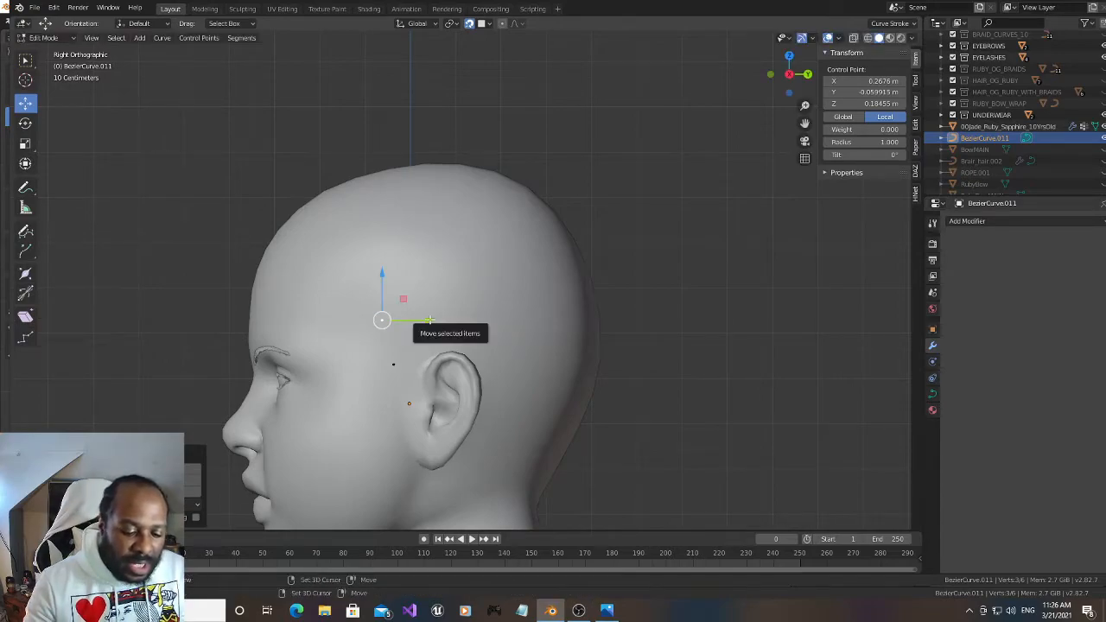
pyautogui.press('g')
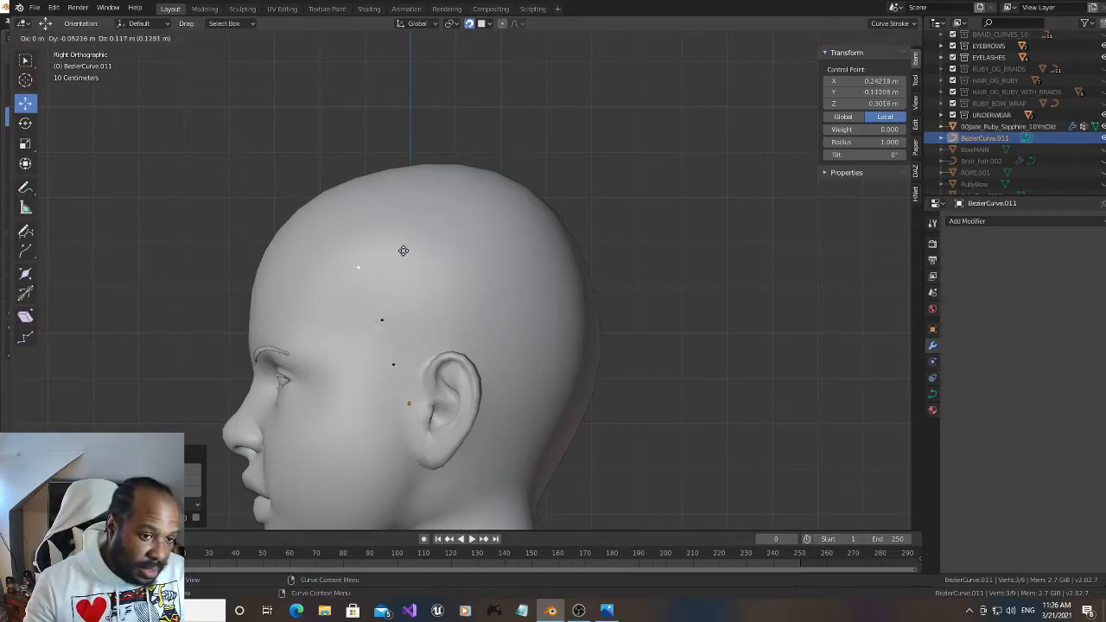
pyautogui.click(401, 249)
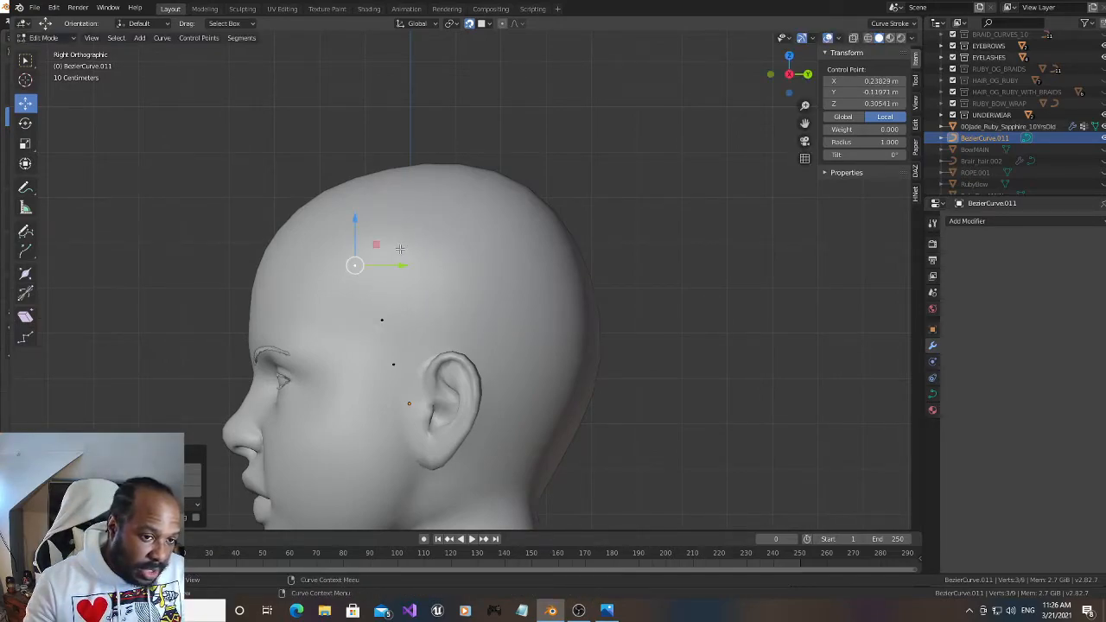
# From the middle front point, extrude a row of six control points back over the ear and down behind it to the neck
pyautogui.click(381, 320)
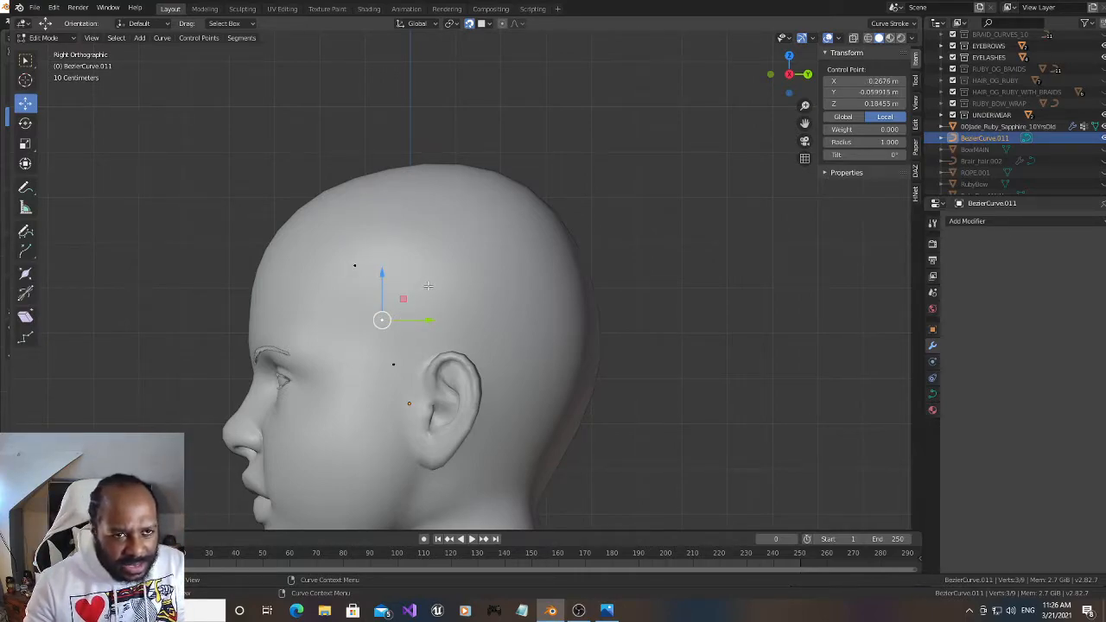
pyautogui.press('e')
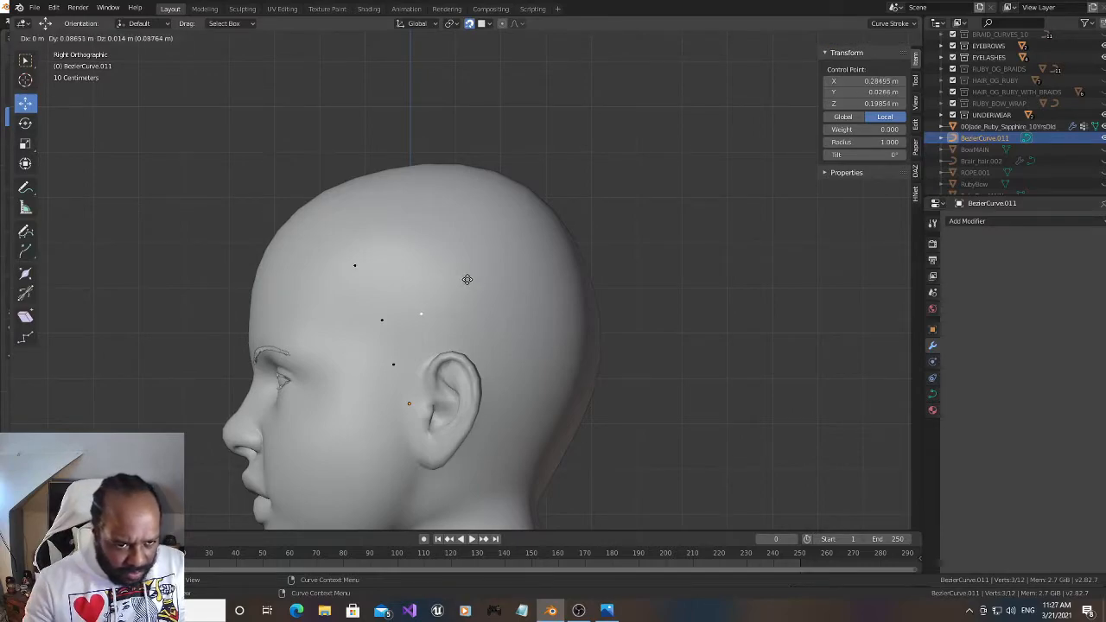
pyautogui.click(479, 279)
pyautogui.press('e')
pyautogui.click(531, 285)
pyautogui.press('e')
pyautogui.click(576, 331)
pyautogui.press('e')
pyautogui.click(577, 383)
pyautogui.press('e')
pyautogui.click(574, 431)
pyautogui.press('e')
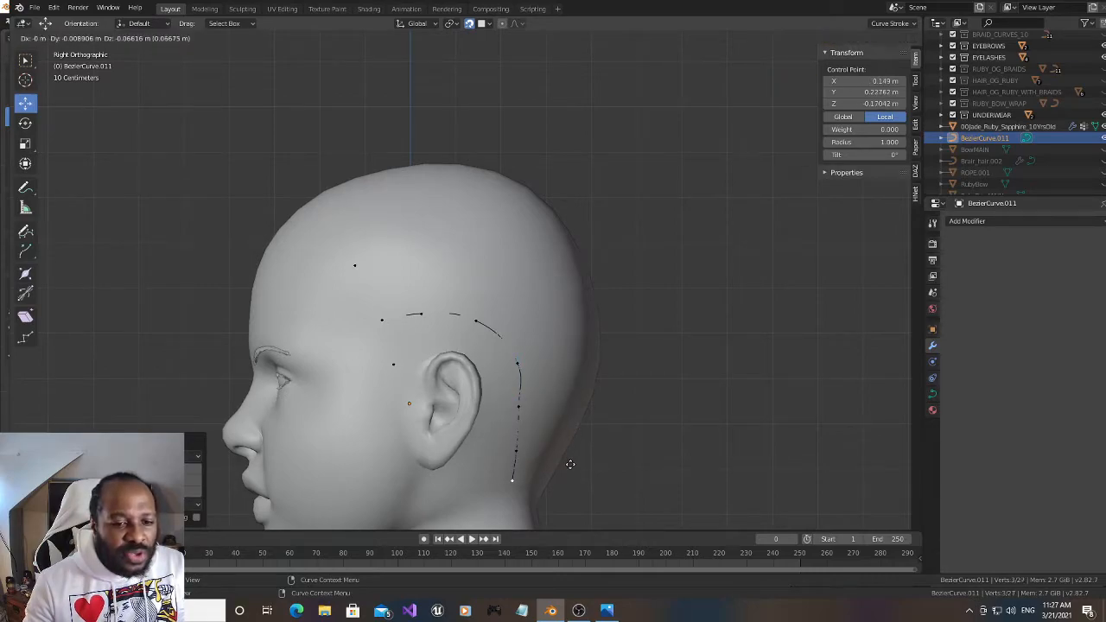
pyautogui.click(573, 464)
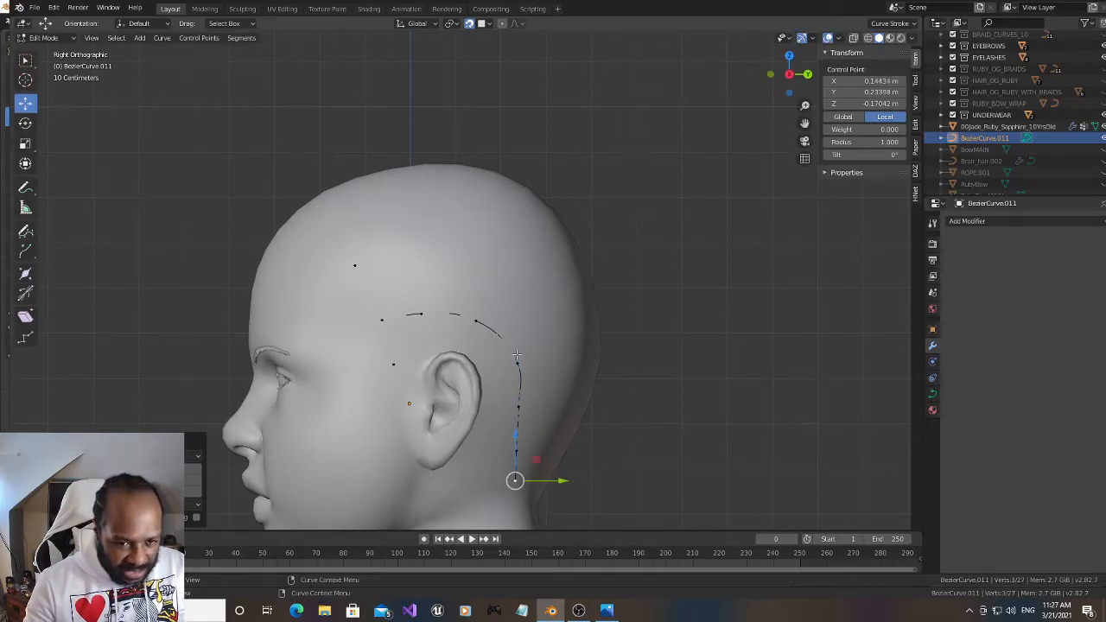
# From the uppermost front point, extrude a second row of six control points across the upper side of the head and down to the nape
pyautogui.click(353, 264)
pyautogui.press('e')
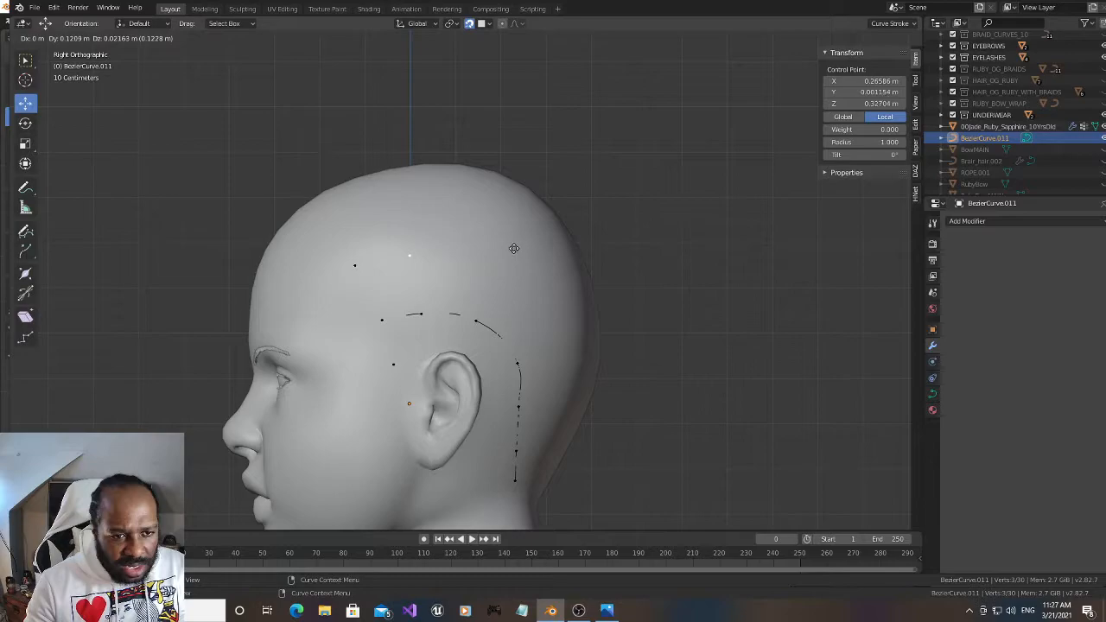
pyautogui.click(514, 249)
pyautogui.press('e')
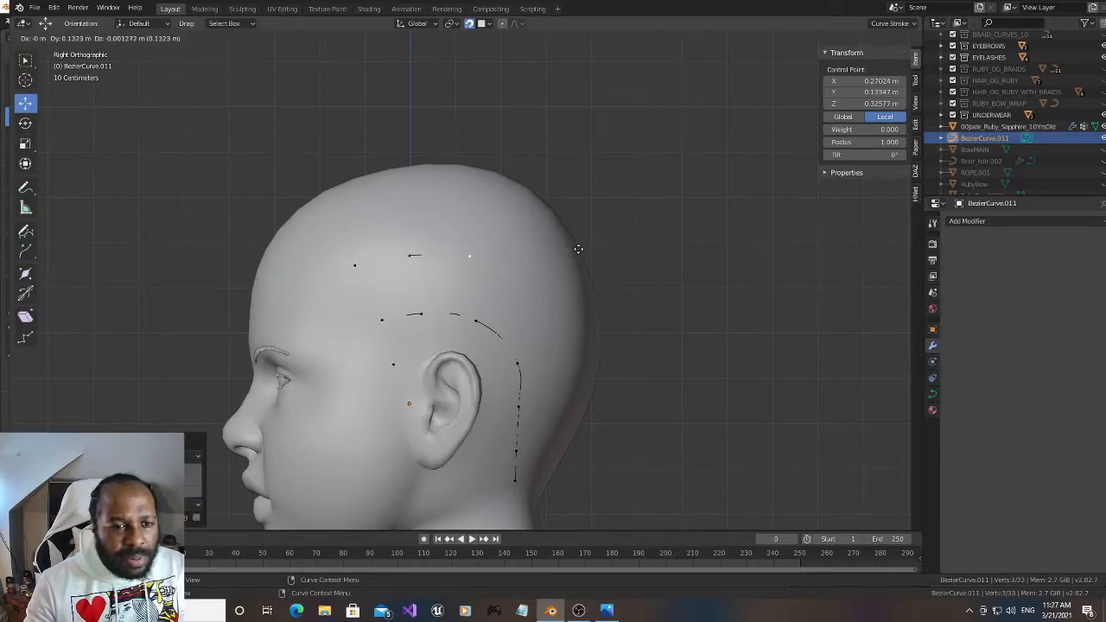
pyautogui.click(579, 248)
pyautogui.press('e')
pyautogui.click(659, 282)
pyautogui.press('e')
pyautogui.click(679, 347)
pyautogui.press('e')
pyautogui.click(677, 427)
pyautogui.press('e')
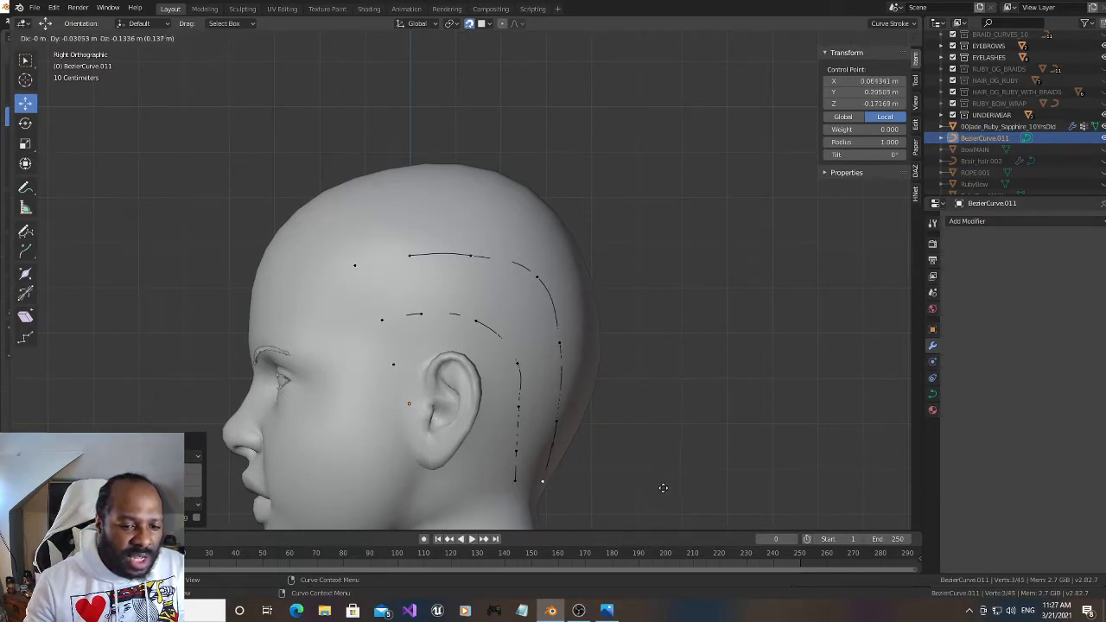
pyautogui.click(663, 488)
# Raise the first two extruded points of the upper row slightly on the side of the head
pyautogui.click(464, 254)
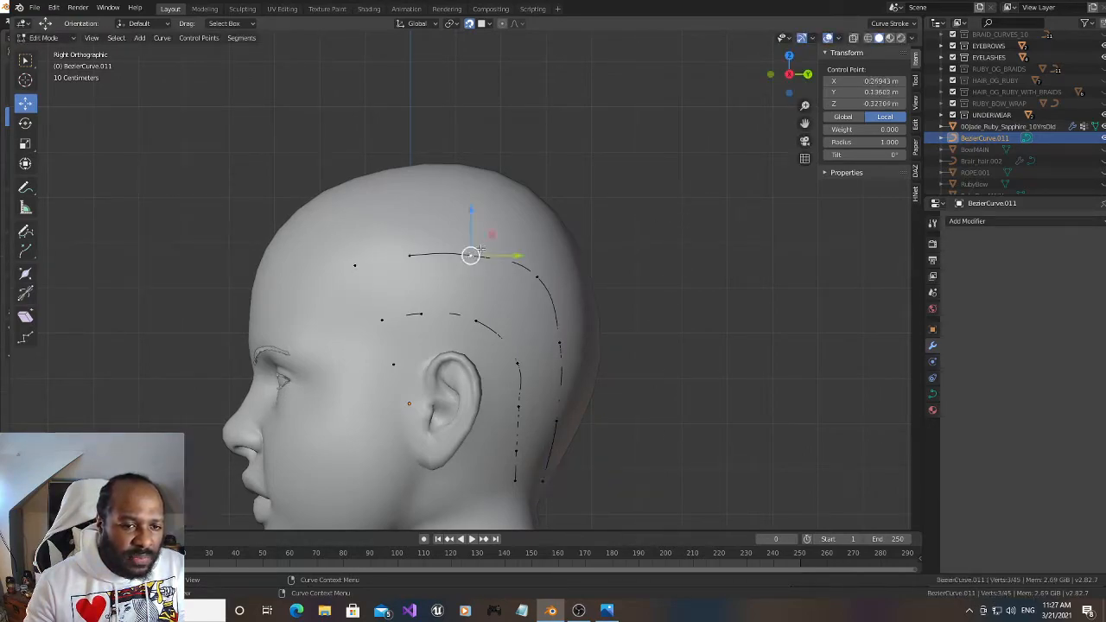
pyautogui.press('g')
pyautogui.click(510, 228)
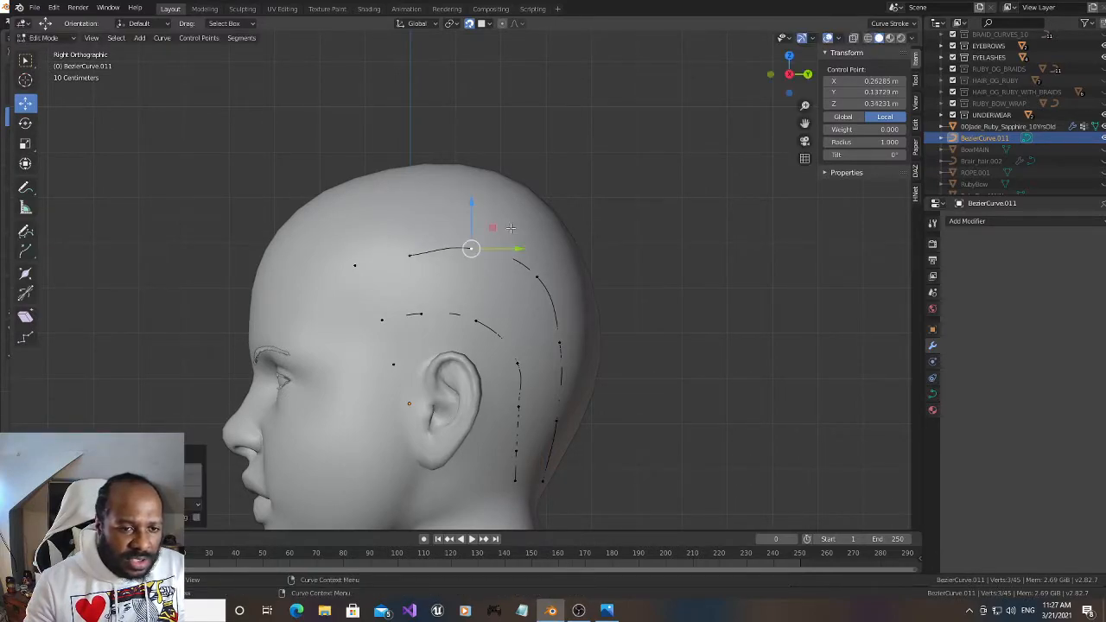
pyautogui.click(411, 253)
pyautogui.press('g')
pyautogui.click(410, 251)
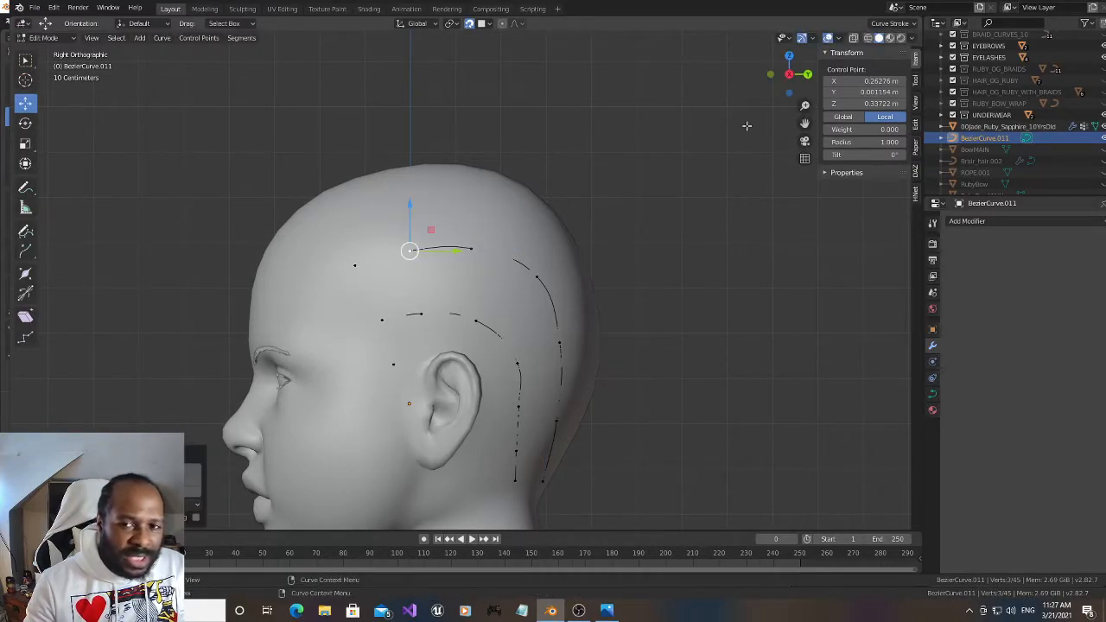
# Viewed from behind, move the lower row's four points behind the ear closer to the ear, forming a smooth line down to the neck
pyautogui.moveTo(789, 76); pyautogui.dragTo(739, 57)
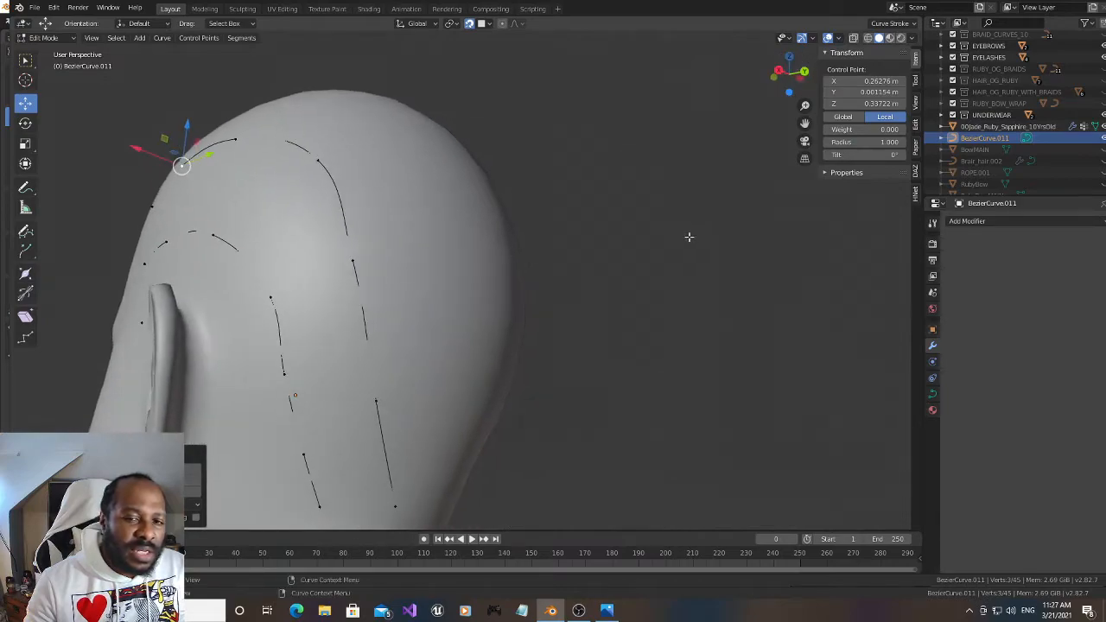
pyautogui.moveTo(804, 123); pyautogui.dragTo(804, 123)
pyautogui.click(402, 235)
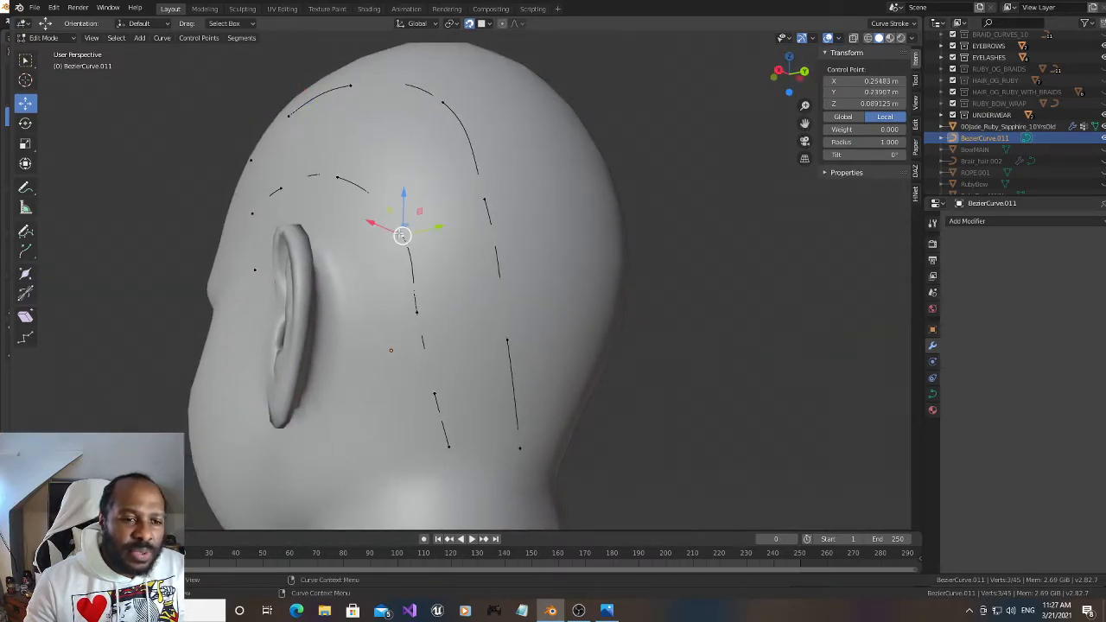
pyautogui.press('g')
pyautogui.click(391, 270)
pyautogui.click(418, 322)
pyautogui.press('g')
pyautogui.click(399, 318)
pyautogui.click(428, 394)
pyautogui.press('g')
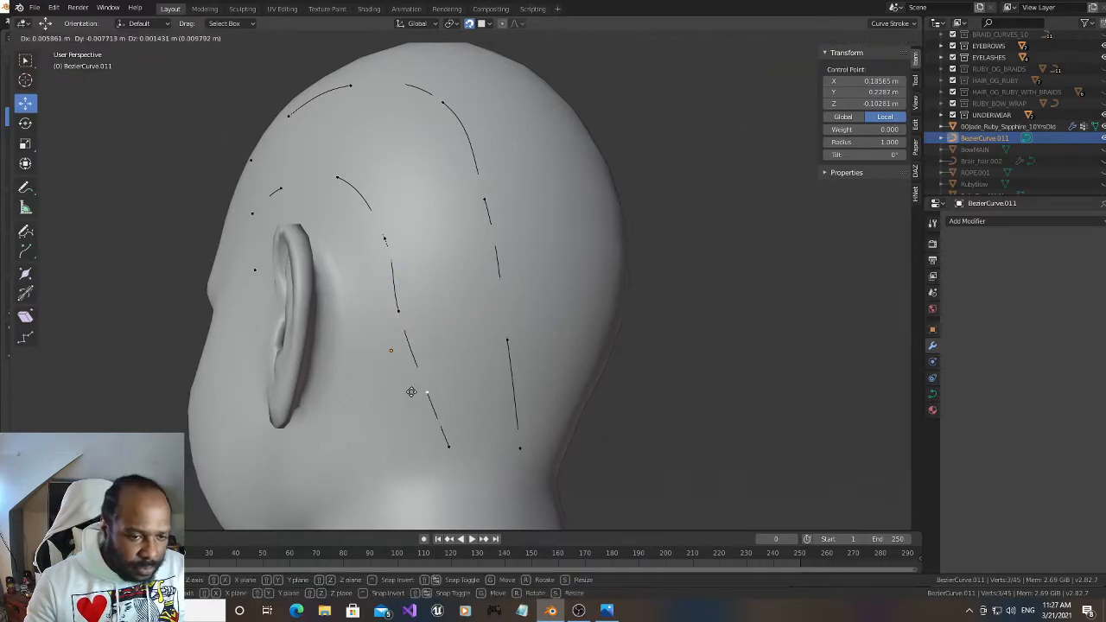
pyautogui.click(402, 384)
pyautogui.click(451, 447)
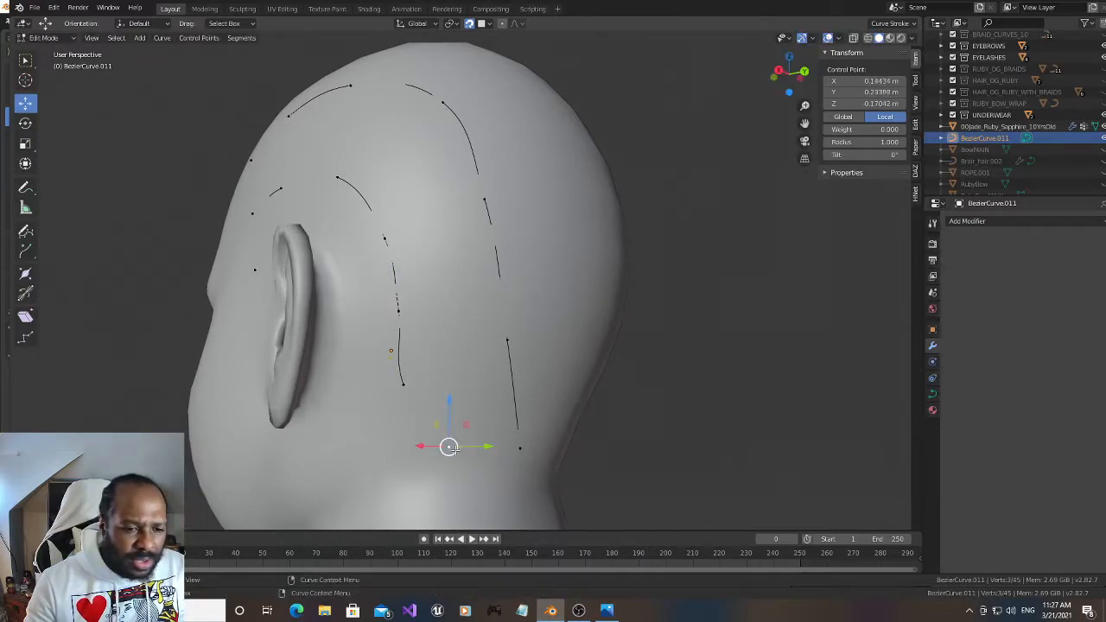
pyautogui.press('g')
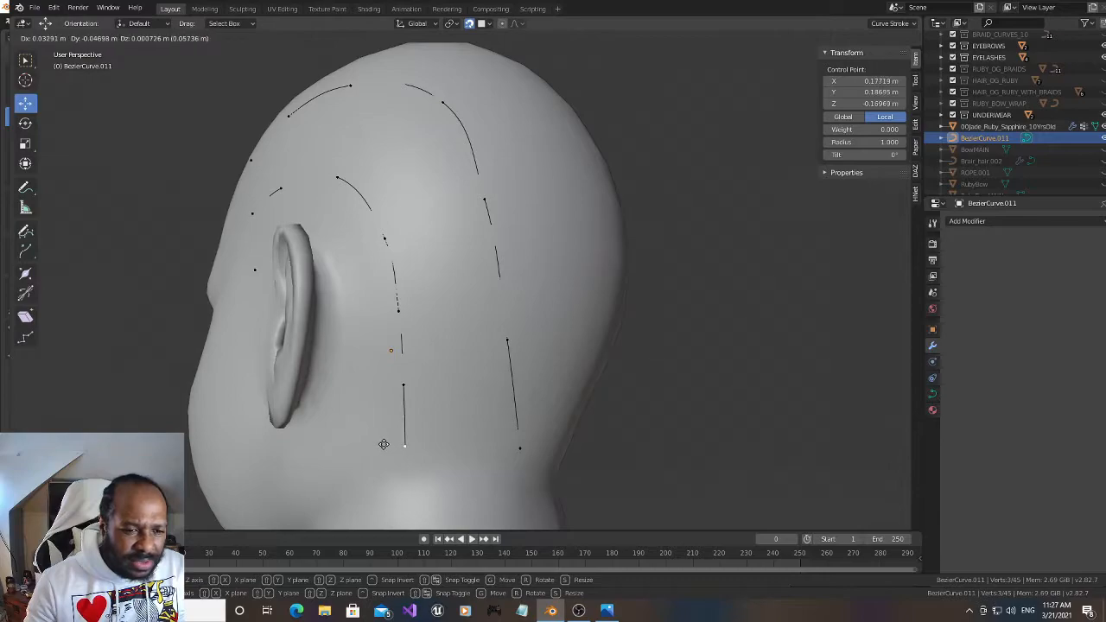
pyautogui.click(384, 444)
# Adjust the upper row's last three points on the back of the head so the curve runs straighter down to the nape
pyautogui.click(518, 449)
pyautogui.press('g')
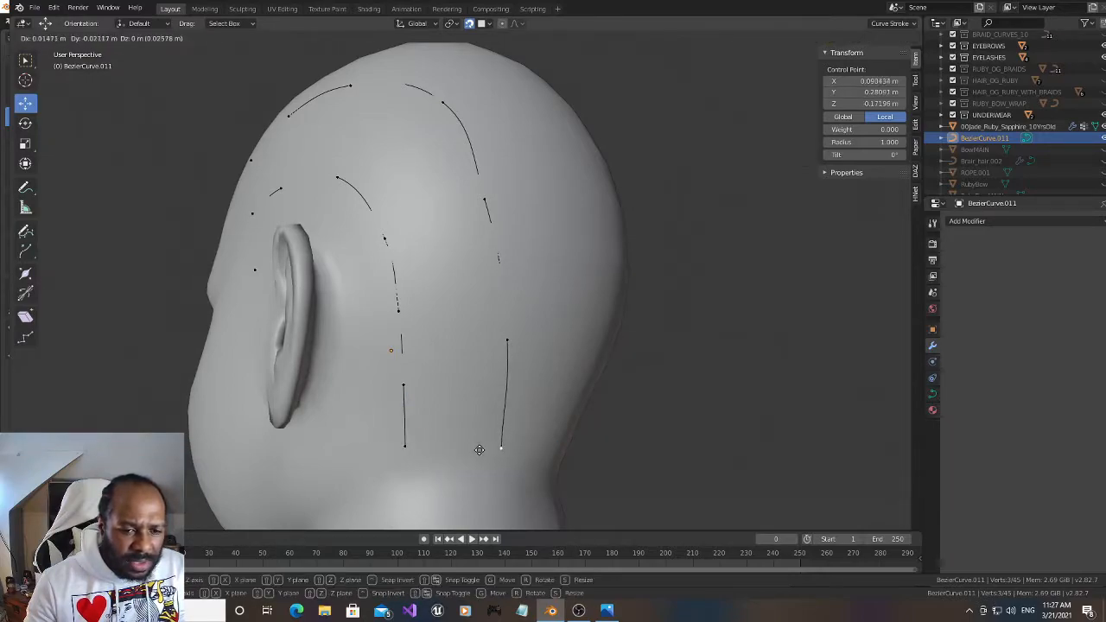
pyautogui.click(484, 449)
pyautogui.click(507, 344)
pyautogui.press('g')
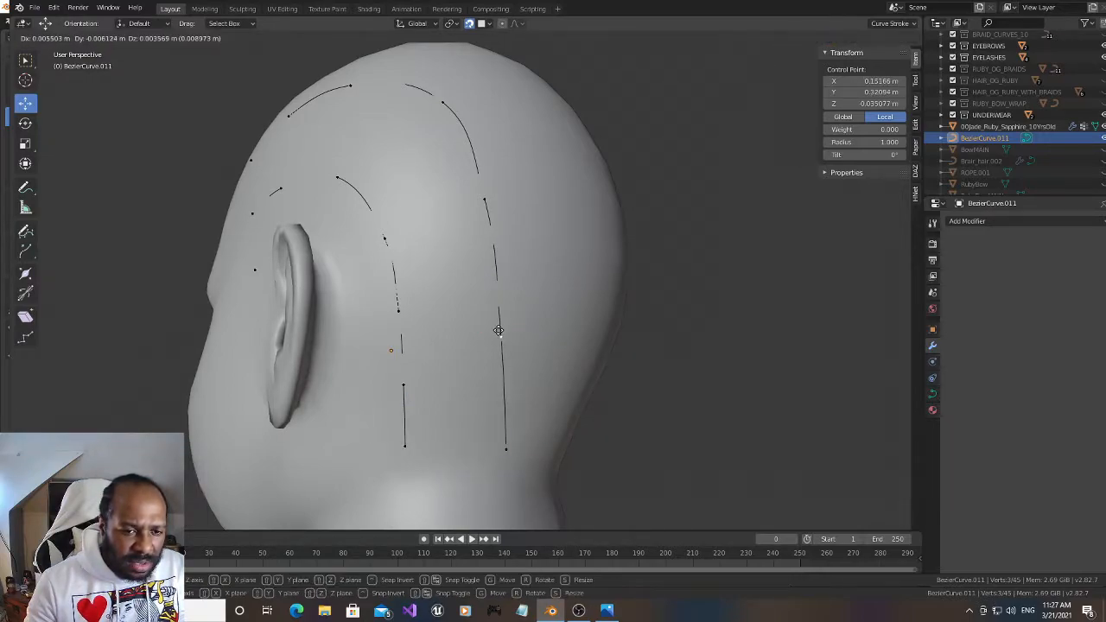
pyautogui.click(494, 276)
pyautogui.click(487, 201)
pyautogui.press('g')
pyautogui.click(490, 196)
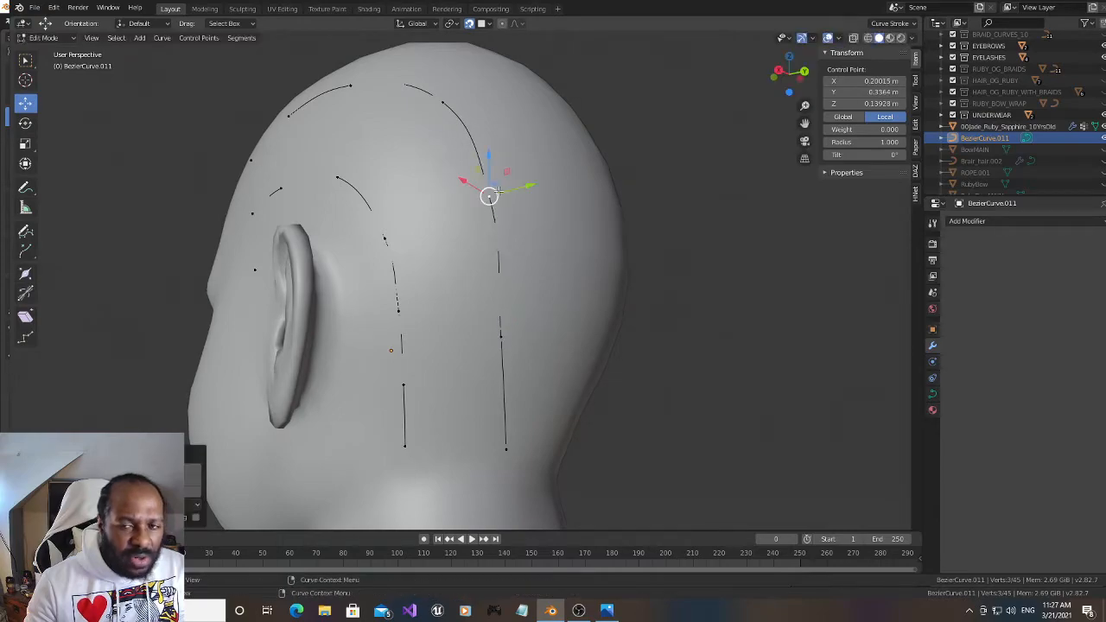
# Viewed from the front, extrude the uppermost front point across to the opposite side of the head and shift it inward along X onto the surface
pyautogui.moveTo(777, 64); pyautogui.dragTo(805, 79)
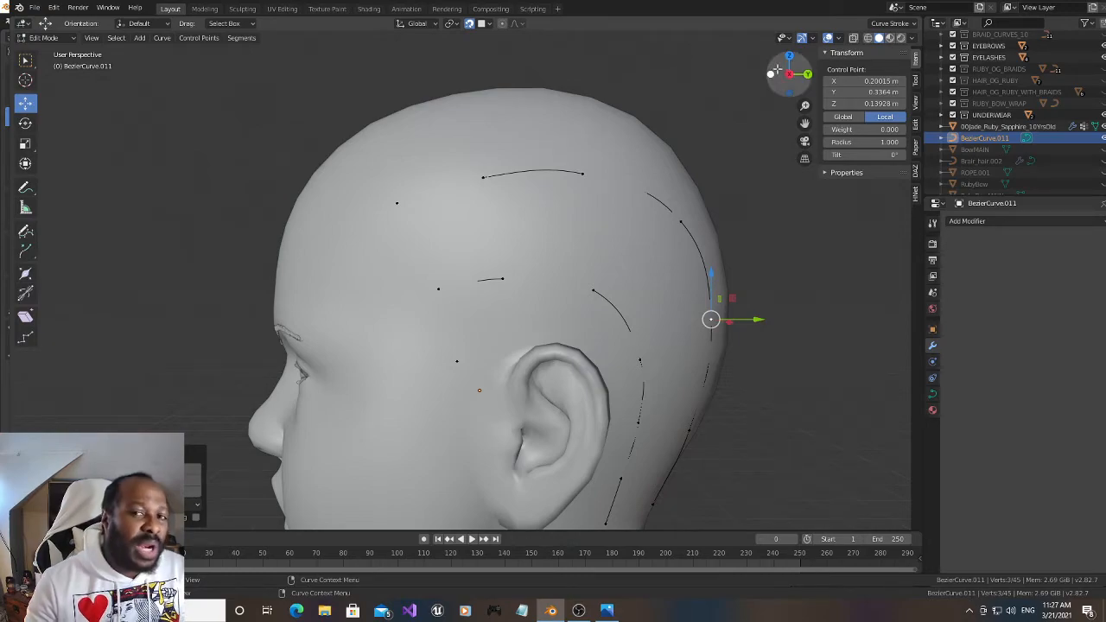
pyautogui.moveTo(782, 77)
pyautogui.mouseDown()
pyautogui.moveTo(792, 76)
pyautogui.moveTo(776, 77)
pyautogui.mouseUp()
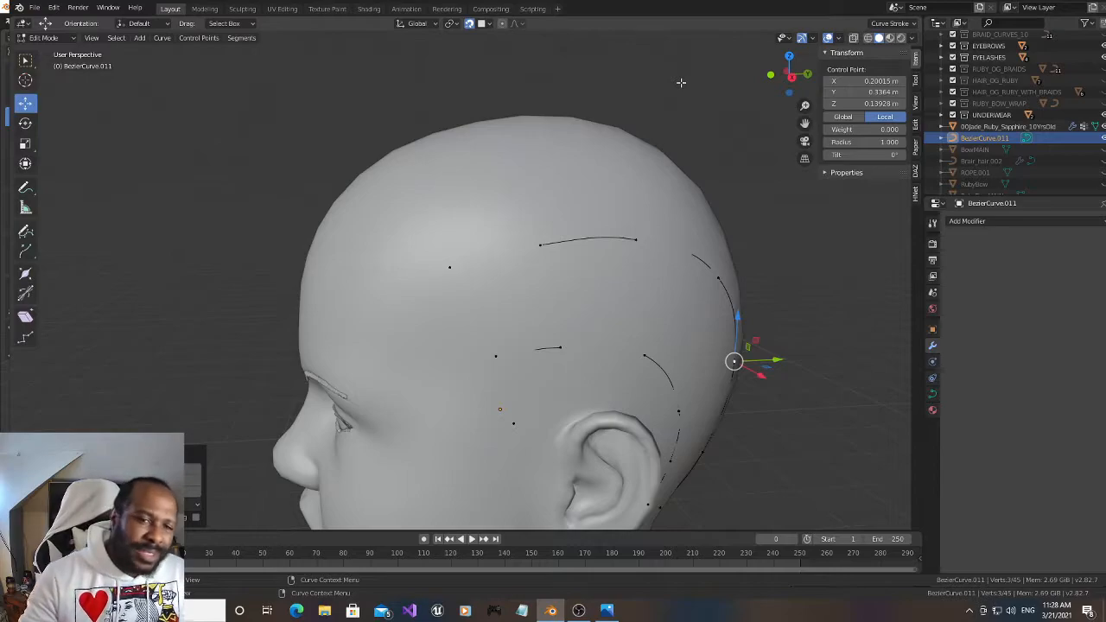
pyautogui.moveTo(790, 77); pyautogui.dragTo(732, 136)
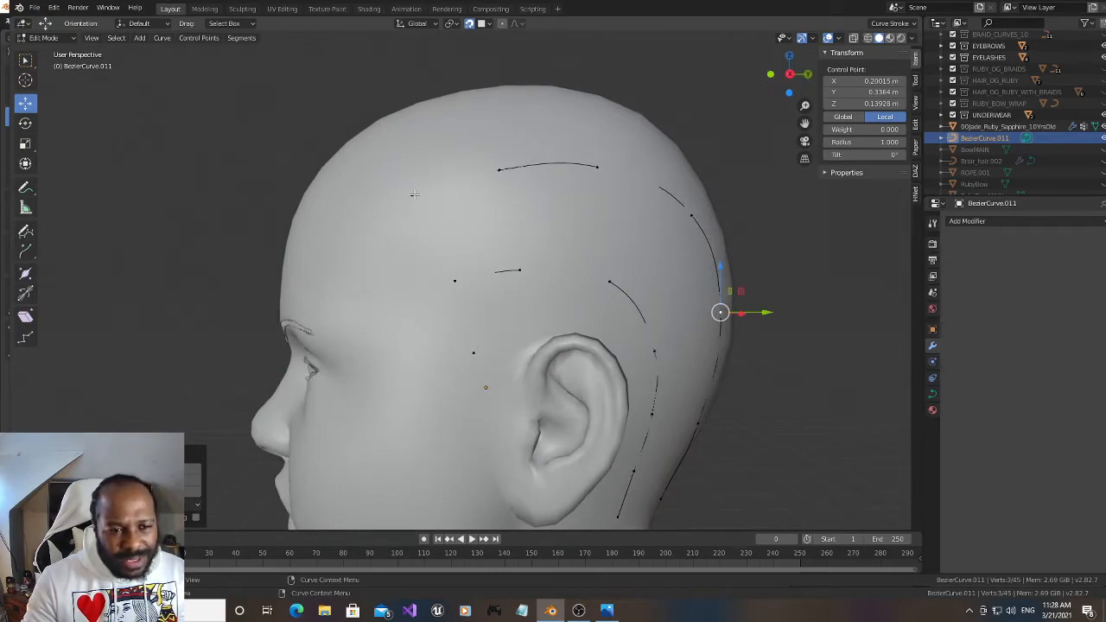
pyautogui.click(414, 195)
pyautogui.moveTo(777, 84); pyautogui.dragTo(887, 83)
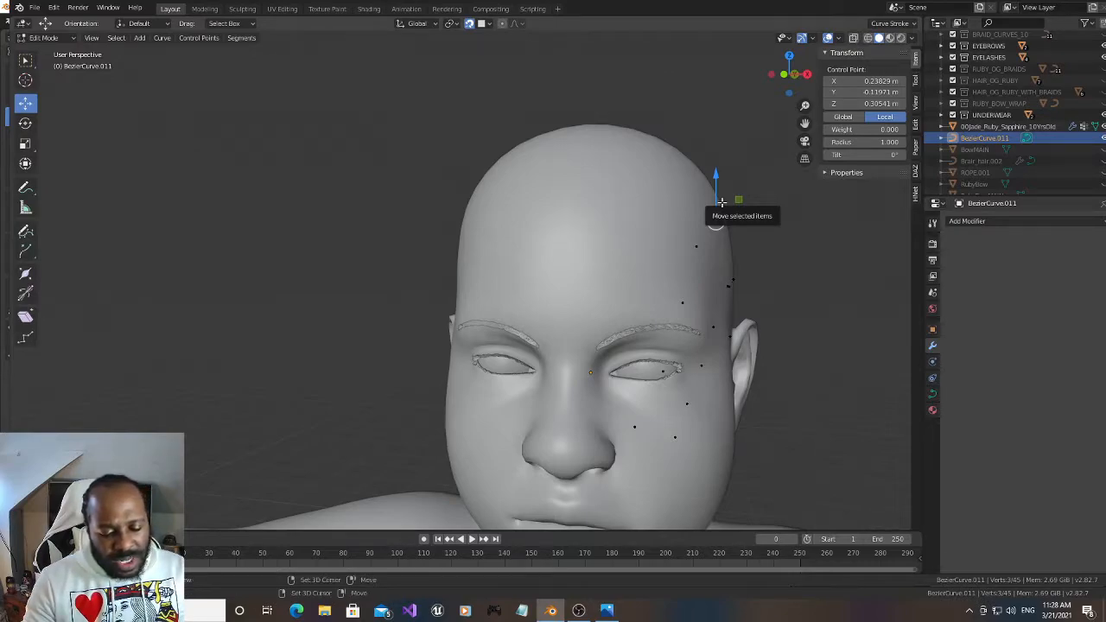
pyautogui.press('e')
pyautogui.click(420, 207)
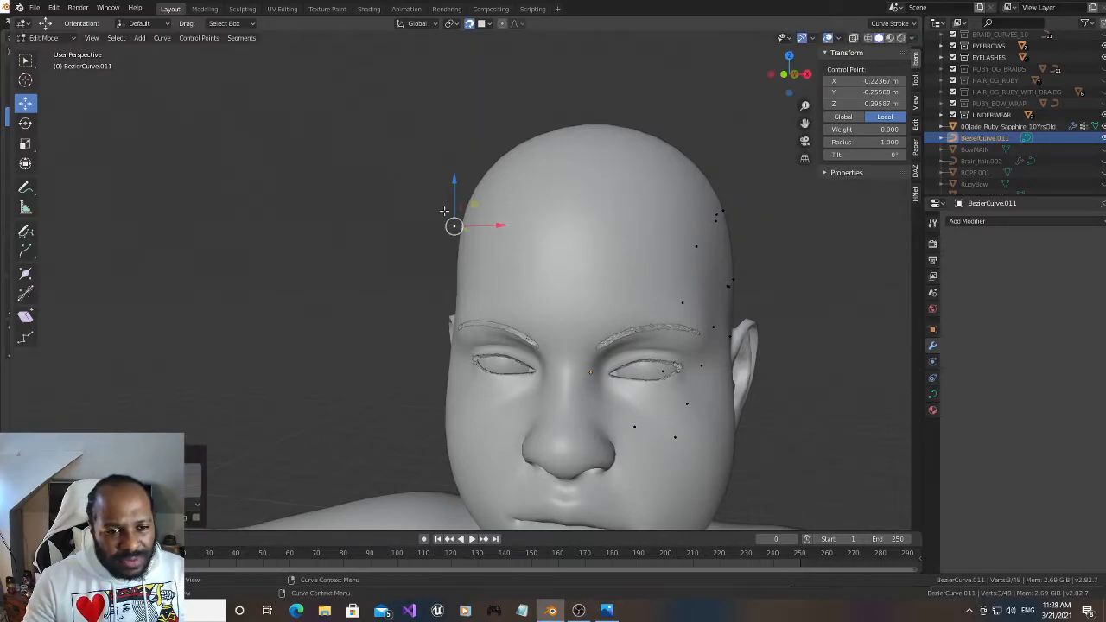
pyautogui.moveTo(497, 225)
pyautogui.mouseDown()
pyautogui.moveTo(553, 227)
pyautogui.moveTo(505, 226)
pyautogui.mouseUp()
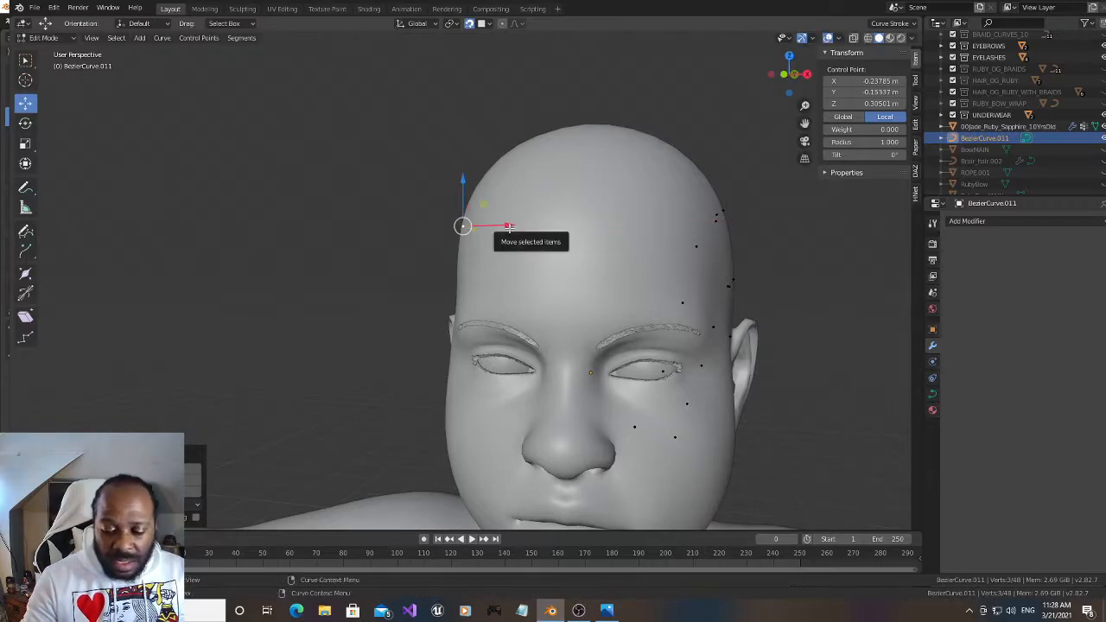
# In the left orthographic view, move the newly extruded point down to the spot just in front of the ear, matching the opposite side
pyautogui.press('KP_3')
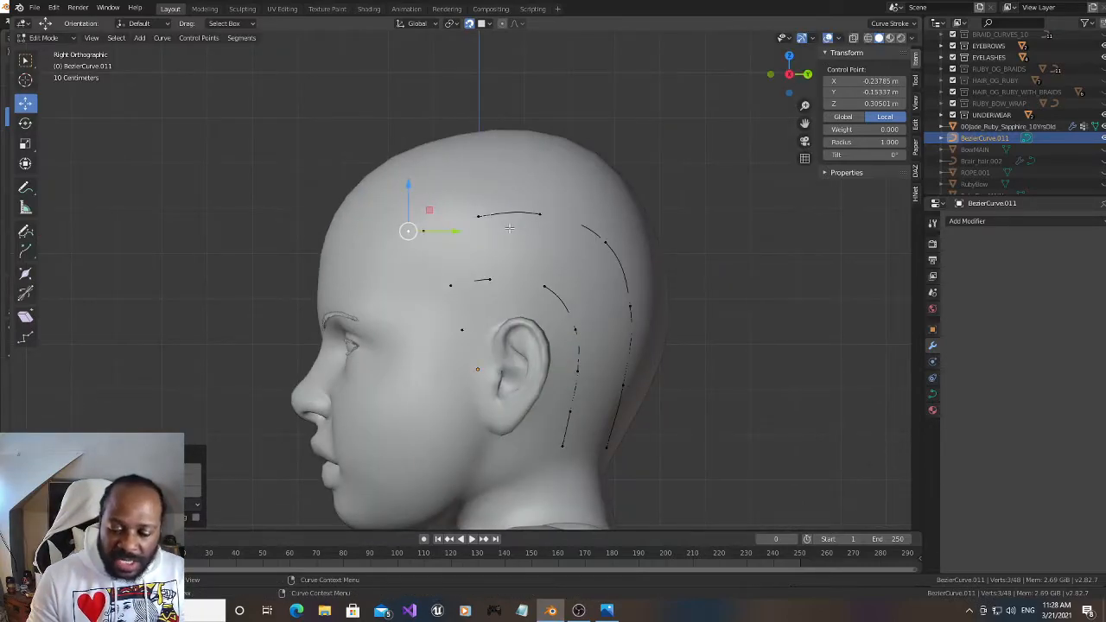
pyautogui.press('ctrl+KP_3')
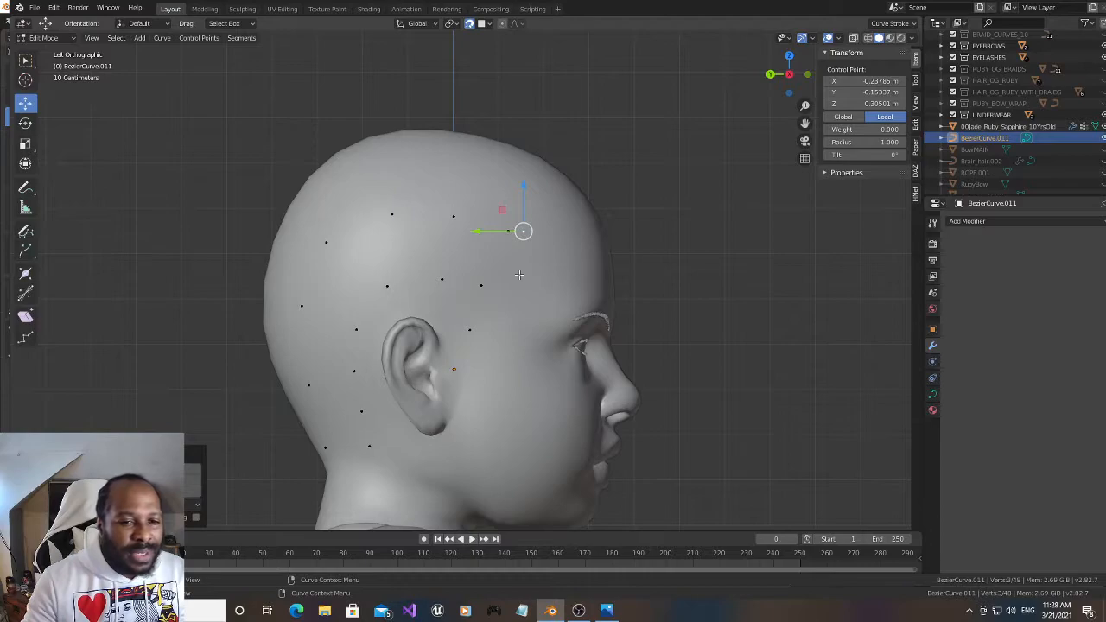
pyautogui.press('g')
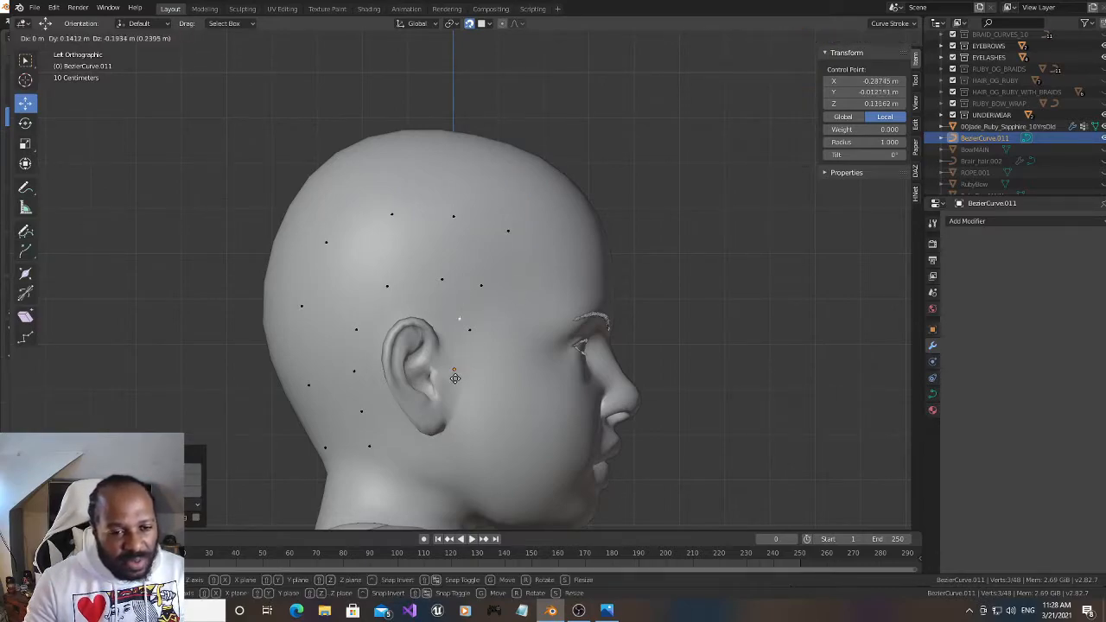
pyautogui.click(466, 386)
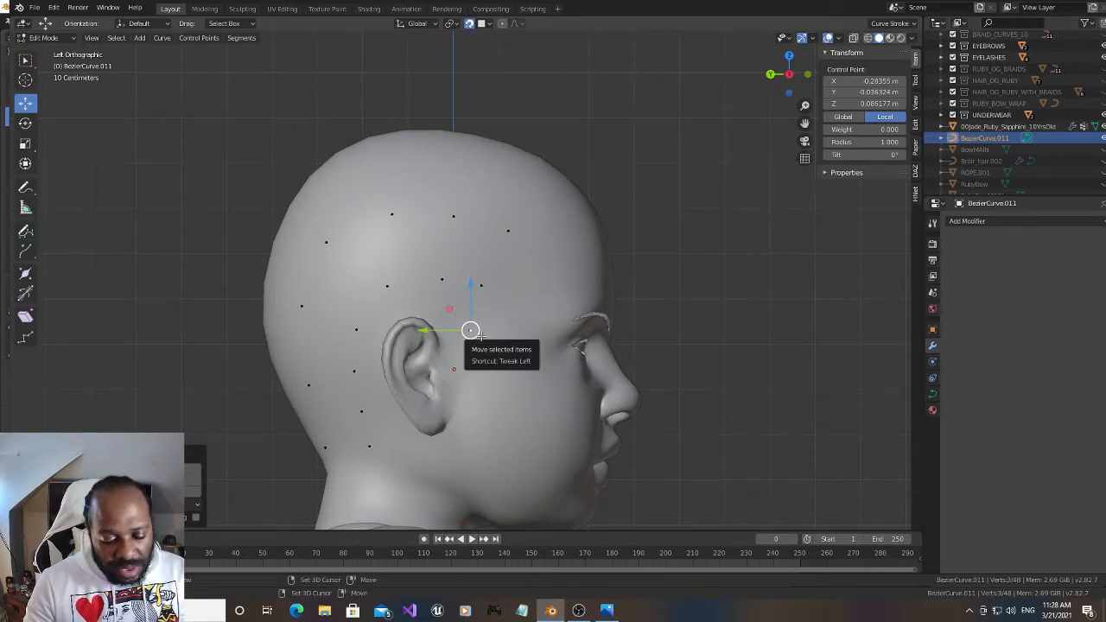
# Add four upper-row points from the temple across the side to the upper back of the head, matching the opposite side's points
pyautogui.moveTo(470, 329); pyautogui.dragTo(538, 201)
pyautogui.press('g')
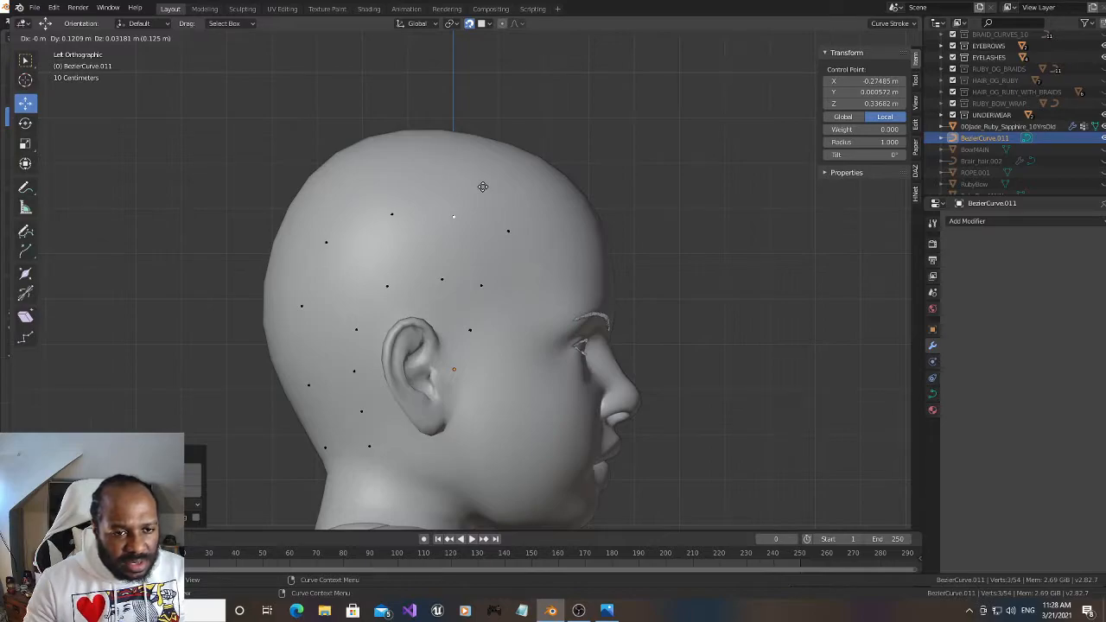
pyautogui.click(481, 186)
pyautogui.press('g')
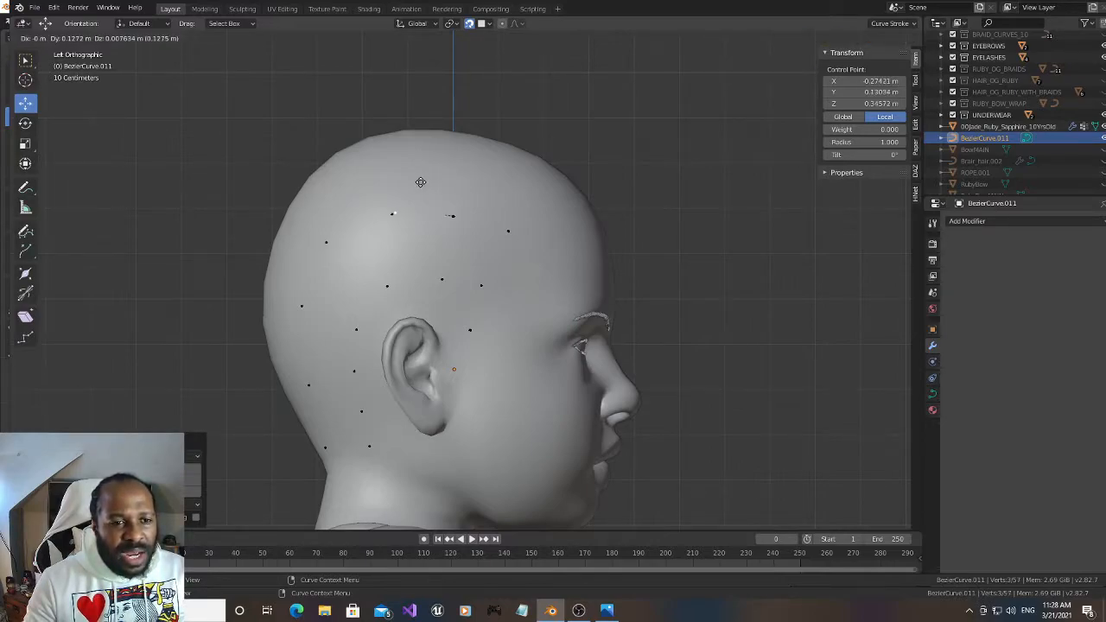
pyautogui.click(410, 193)
pyautogui.press('g')
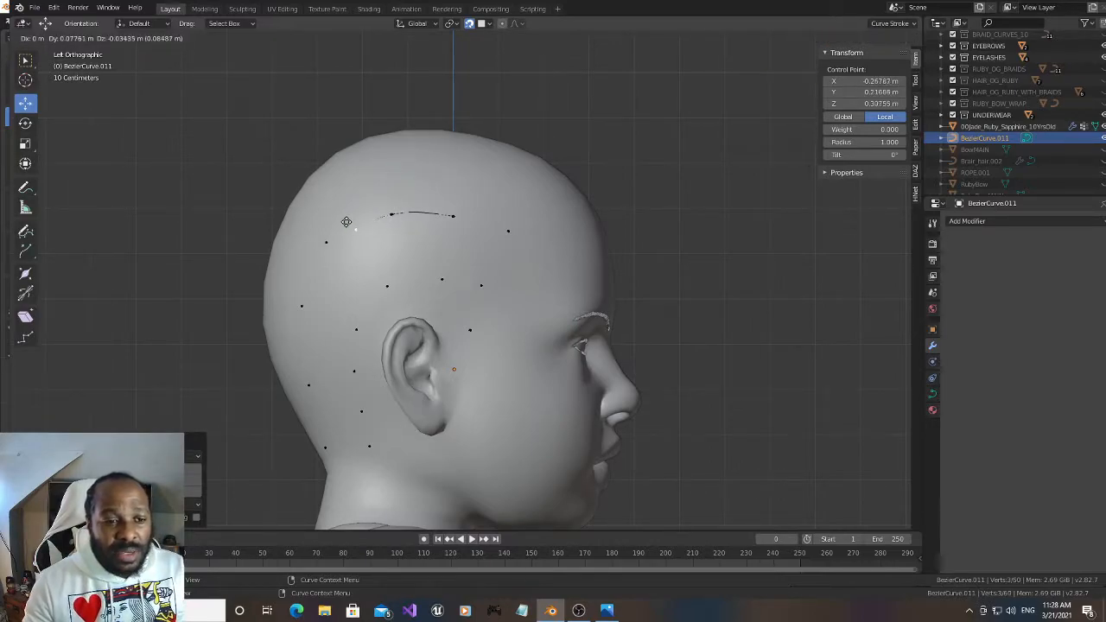
pyautogui.click(315, 235)
# Extrude three more upper-row points down the back of the head to the nape, over the opposite row's points
pyautogui.press('e')
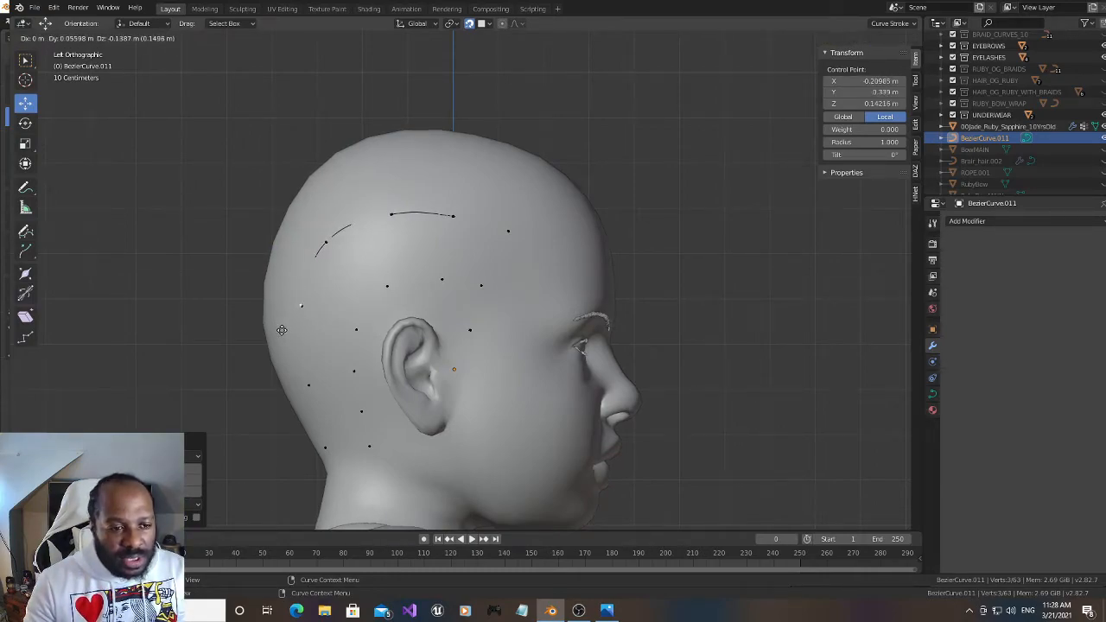
pyautogui.click(282, 331)
pyautogui.press('e')
pyautogui.click(295, 420)
pyautogui.press('e')
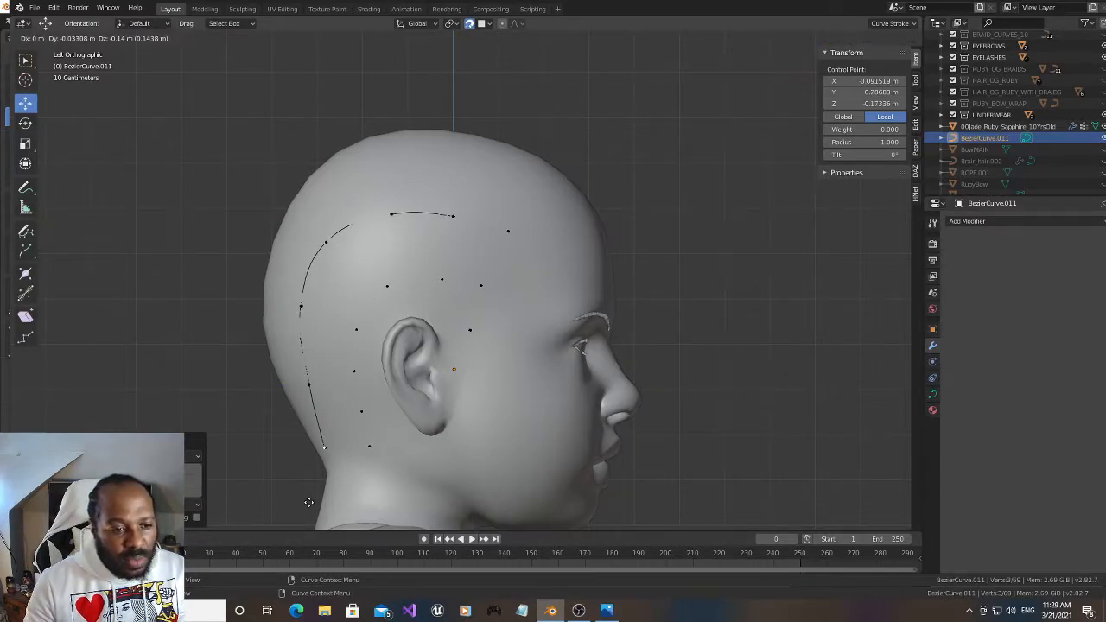
pyautogui.click(308, 502)
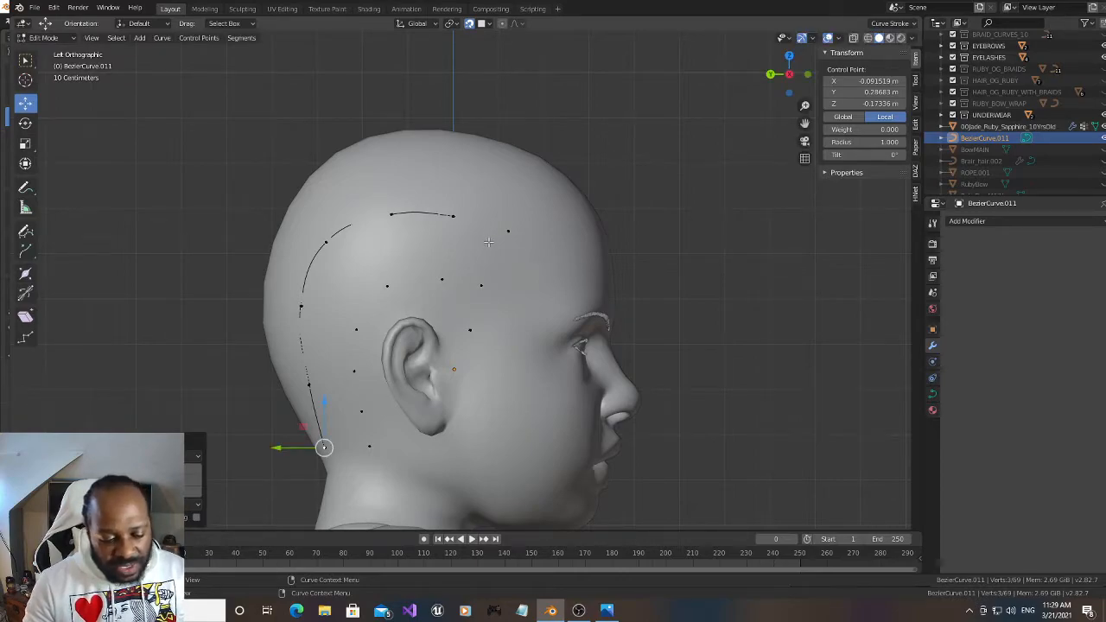
# Extrude a lower-row start point at the temple and two more points backward above the ear, matching the opposite side
pyautogui.press('e')
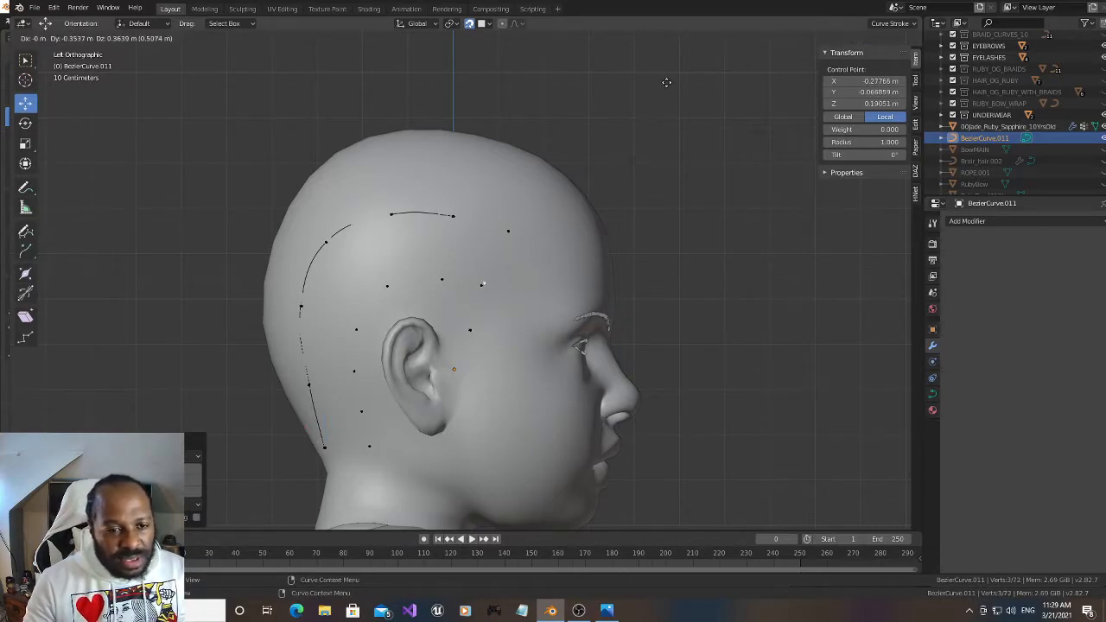
pyautogui.click(663, 85)
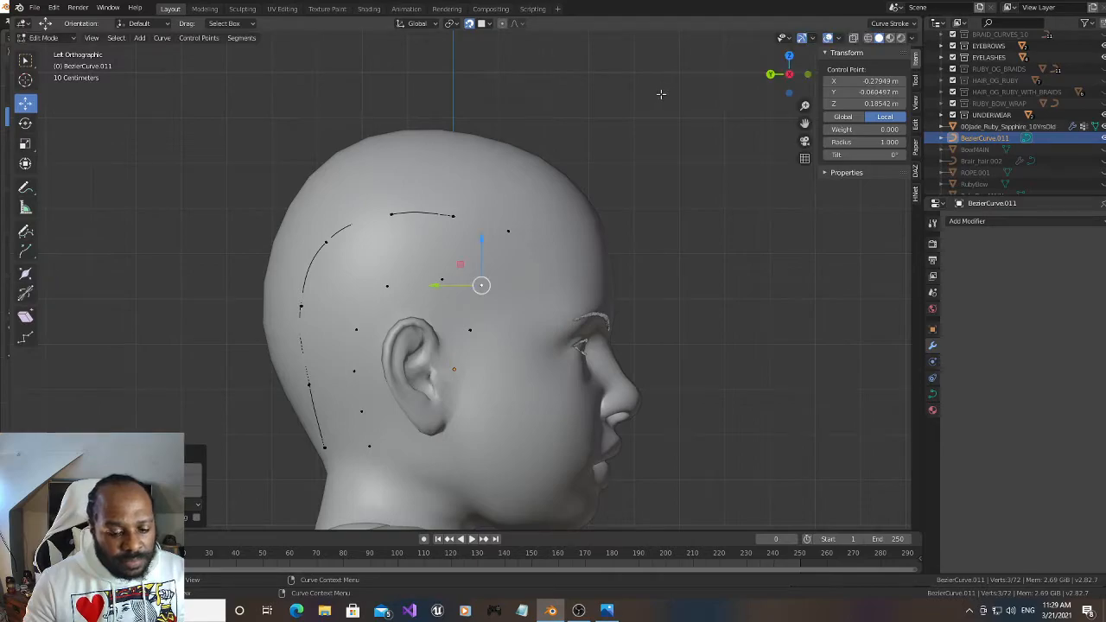
pyautogui.press('e')
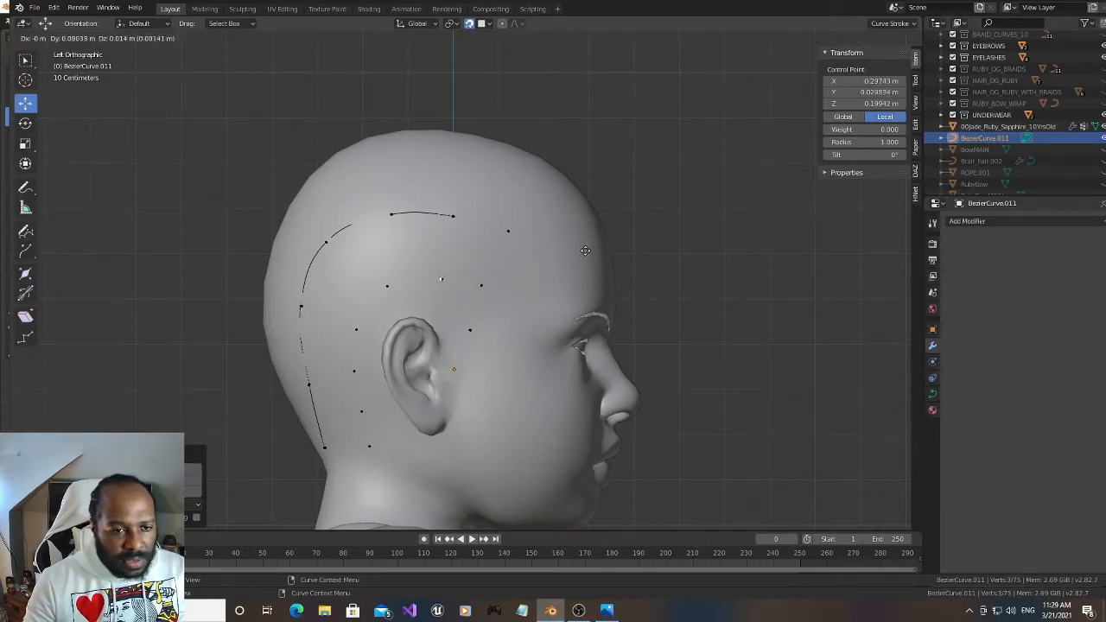
pyautogui.click(586, 251)
pyautogui.press('e')
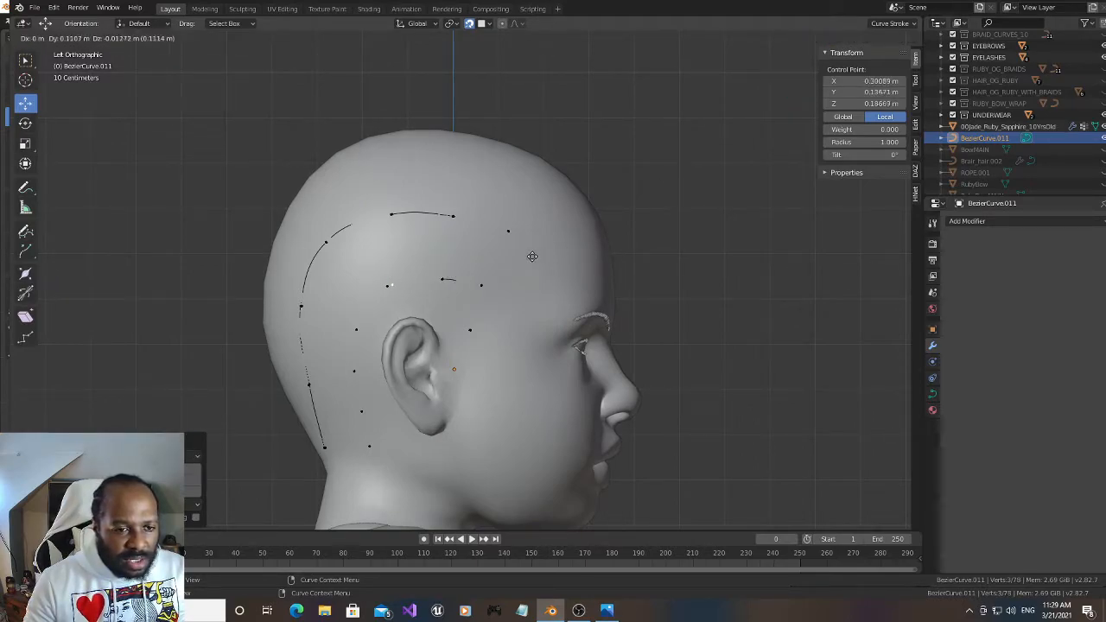
pyautogui.click(527, 258)
# Extrude four lower-row points behind the ear down to the neck, following the points of the opposite row
pyautogui.press('e')
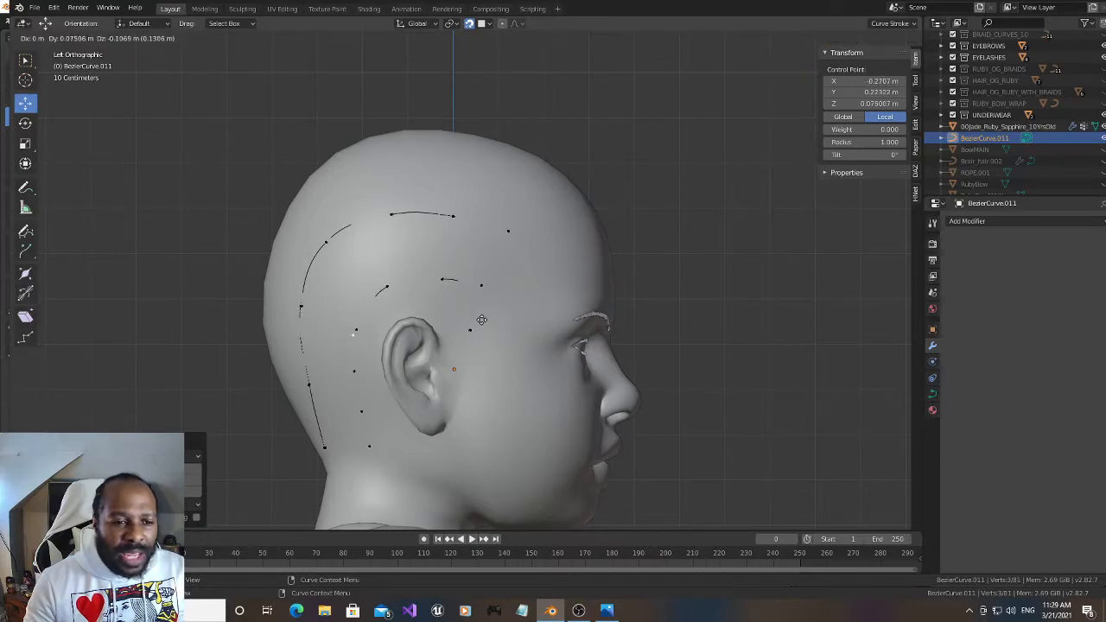
pyautogui.click(483, 318)
pyautogui.press('e')
pyautogui.click(484, 360)
pyautogui.press('e')
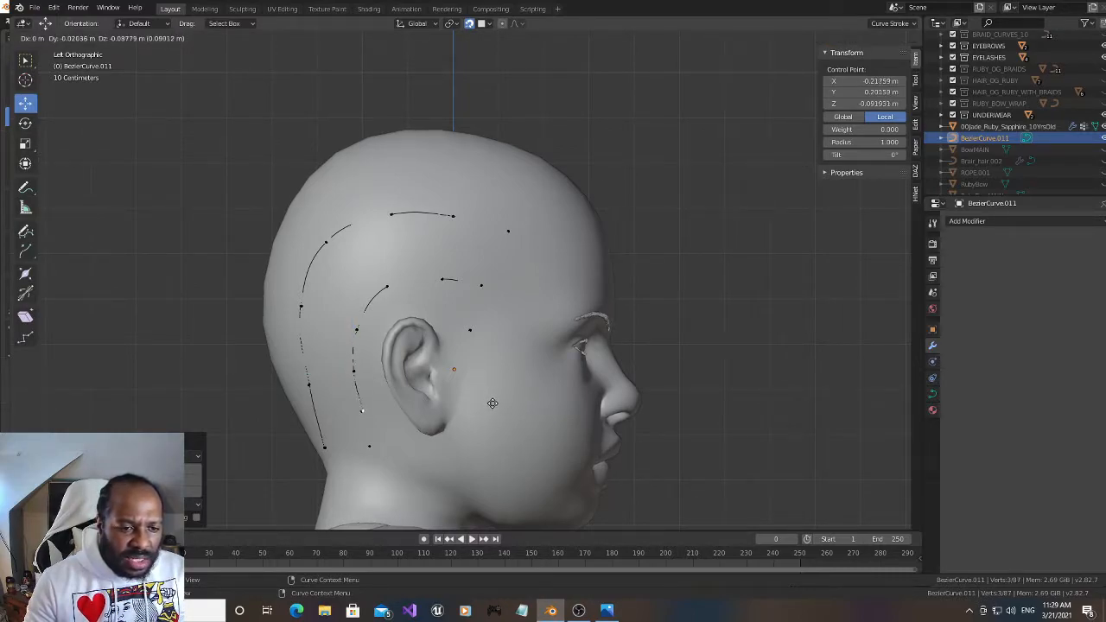
pyautogui.click(494, 404)
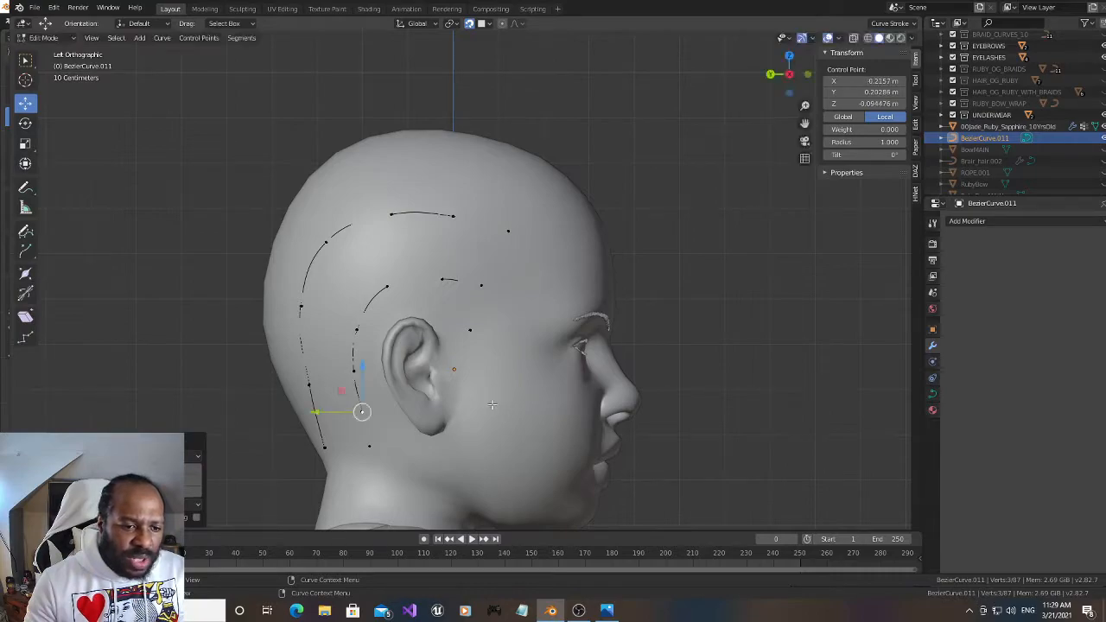
pyautogui.press('e')
pyautogui.click(503, 439)
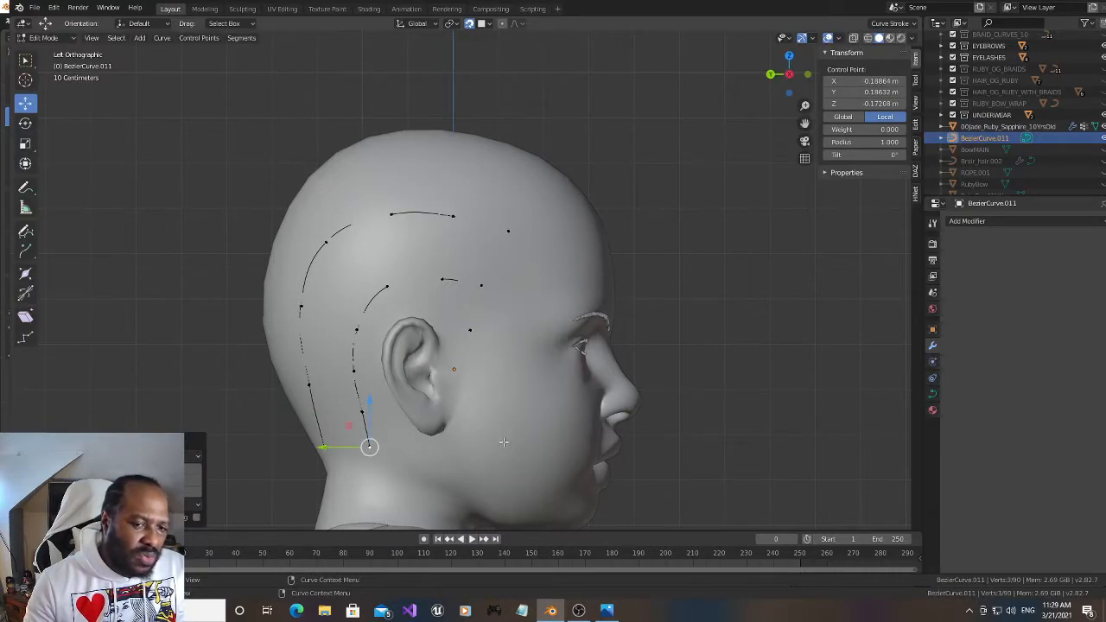
# On the first side of the head, select the single point in front of the ear and turn off snapping
pyautogui.moveTo(788, 75); pyautogui.dragTo(766, 86)
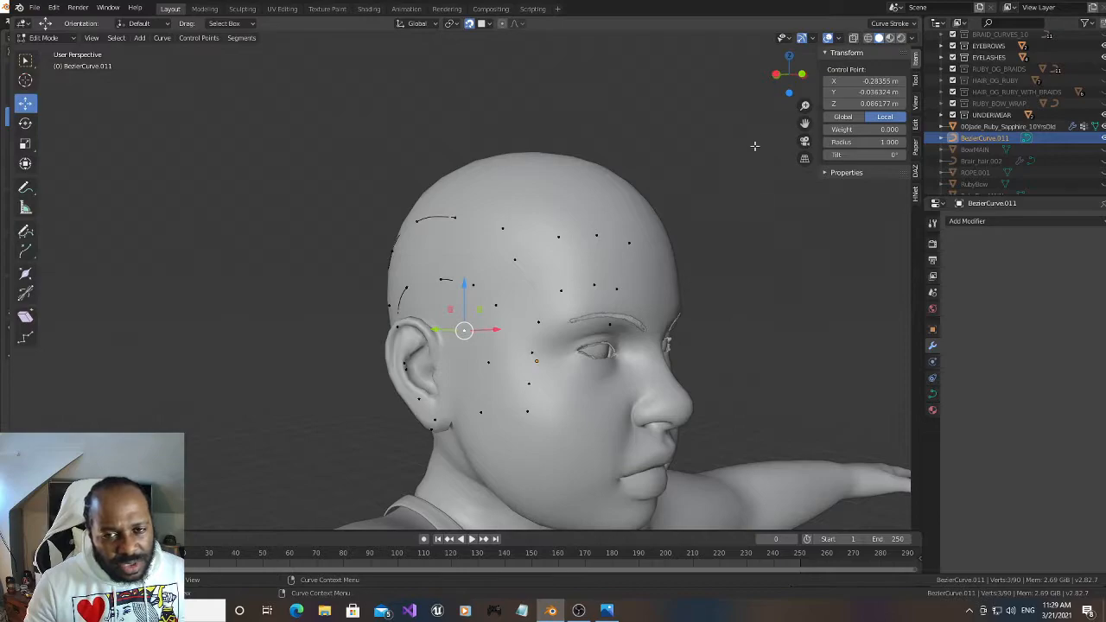
pyautogui.moveTo(789, 74); pyautogui.dragTo(531, 323)
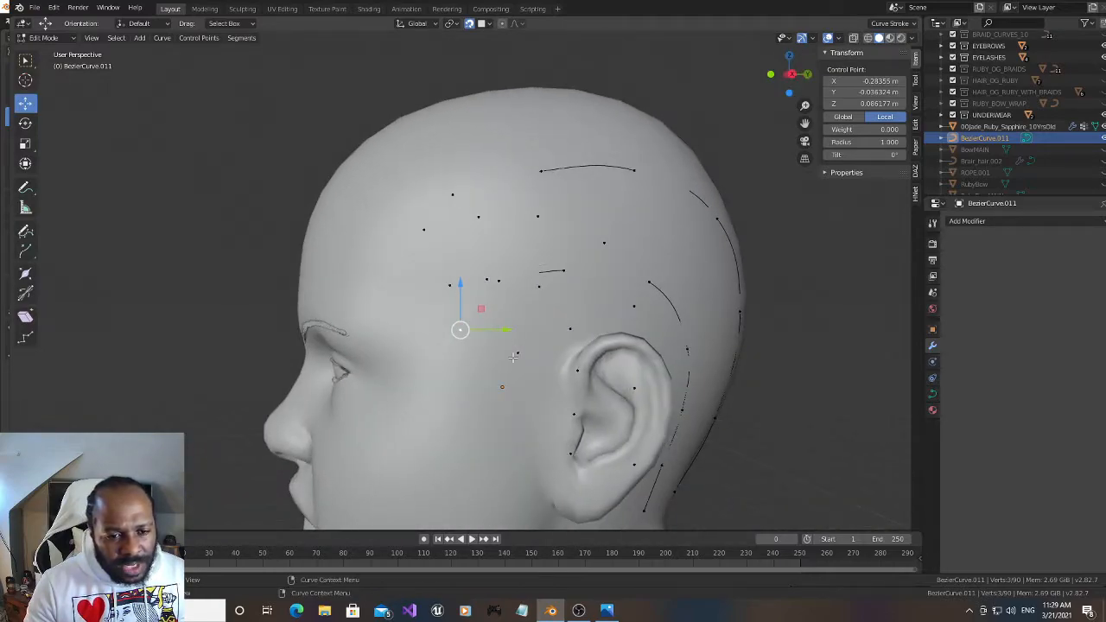
pyautogui.click(516, 354)
pyautogui.moveTo(792, 74); pyautogui.dragTo(782, 70)
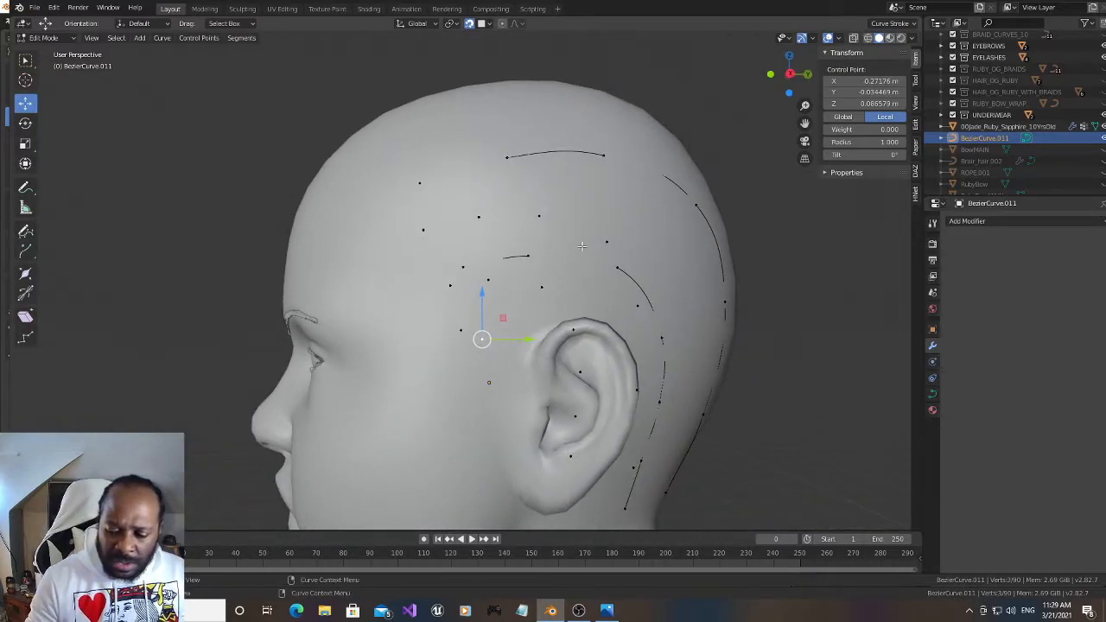
pyautogui.press('KP_3')
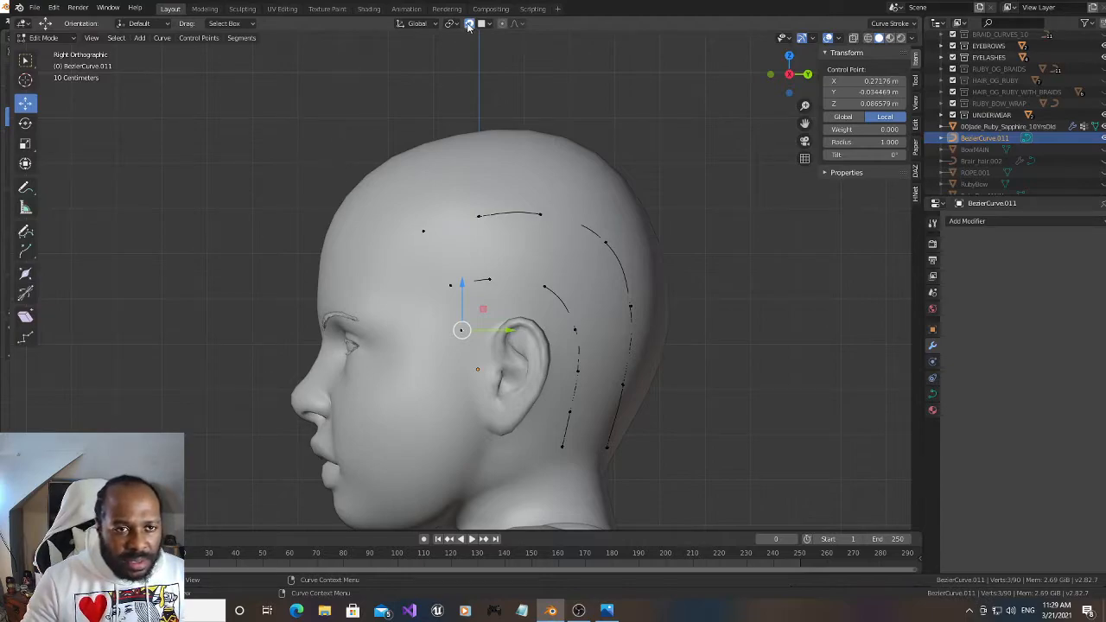
pyautogui.moveTo(789, 74); pyautogui.dragTo(618, 285)
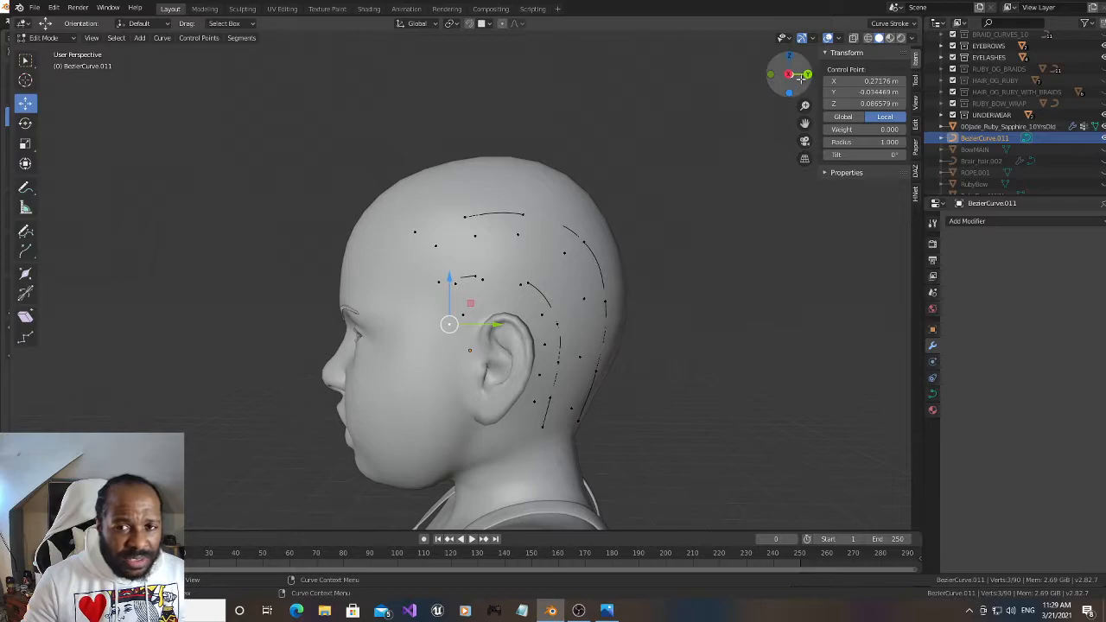
pyautogui.moveTo(791, 76); pyautogui.dragTo(803, 65)
pyautogui.moveTo(805, 124); pyautogui.dragTo(789, 77)
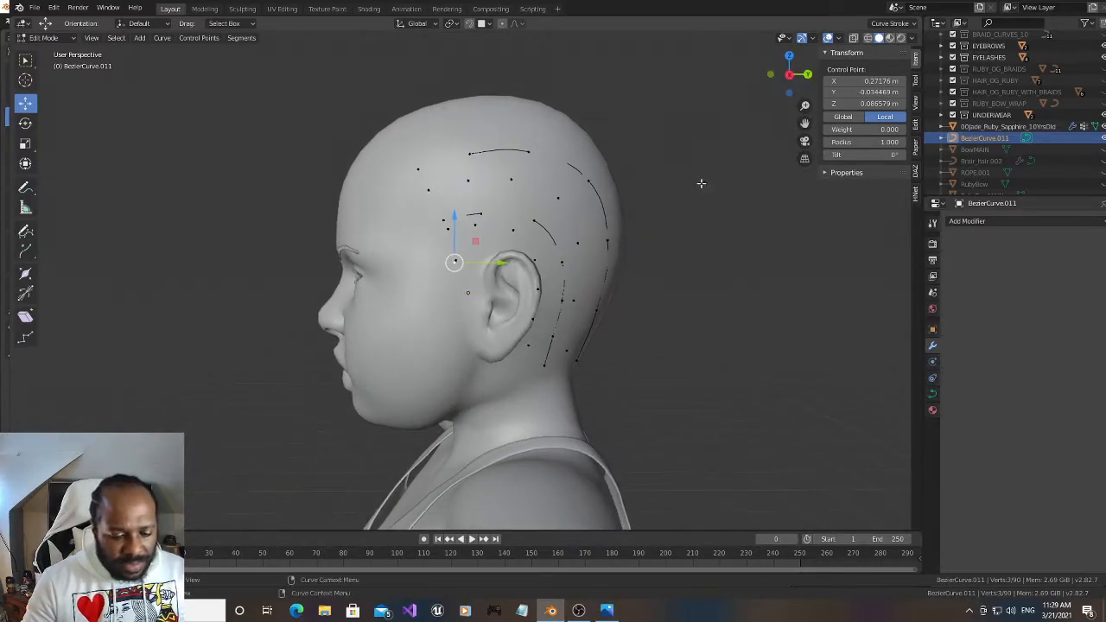
# Extrude three points from the front-of-ear point down past the jaw toward the front of the shoulder as a free-hanging strand
pyautogui.press('g')
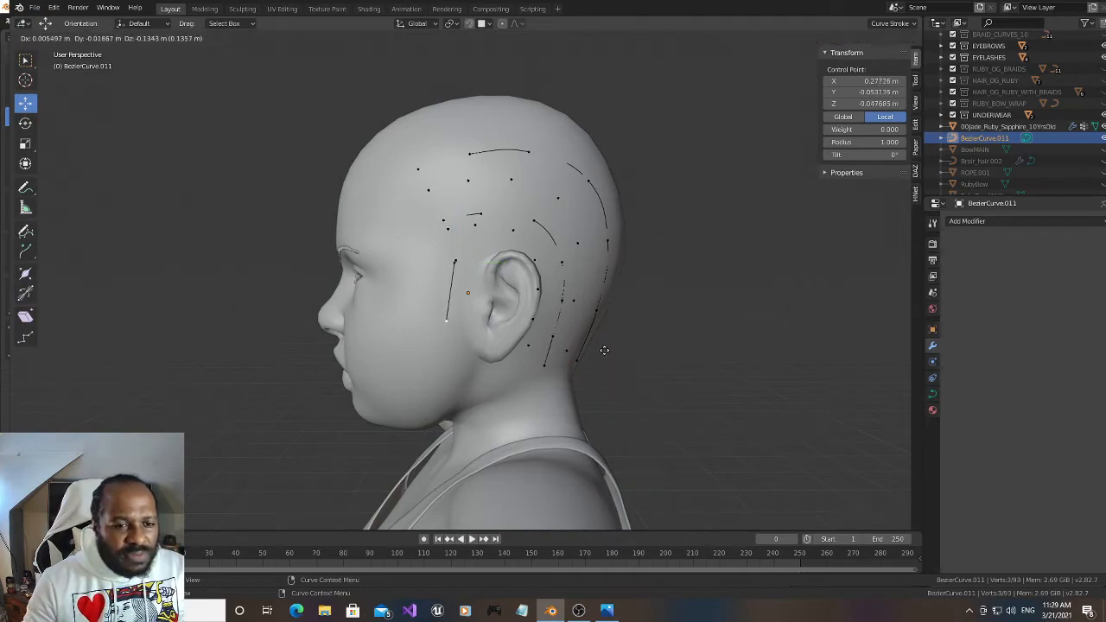
pyautogui.click(612, 337)
pyautogui.press('e')
pyautogui.click(597, 443)
pyautogui.press('e')
pyautogui.click(560, 517)
# Viewed from the front, shift the strand's three new points outward along X so it clears the face and neck
pyautogui.moveTo(789, 75); pyautogui.dragTo(865, 93)
pyautogui.click(634, 315)
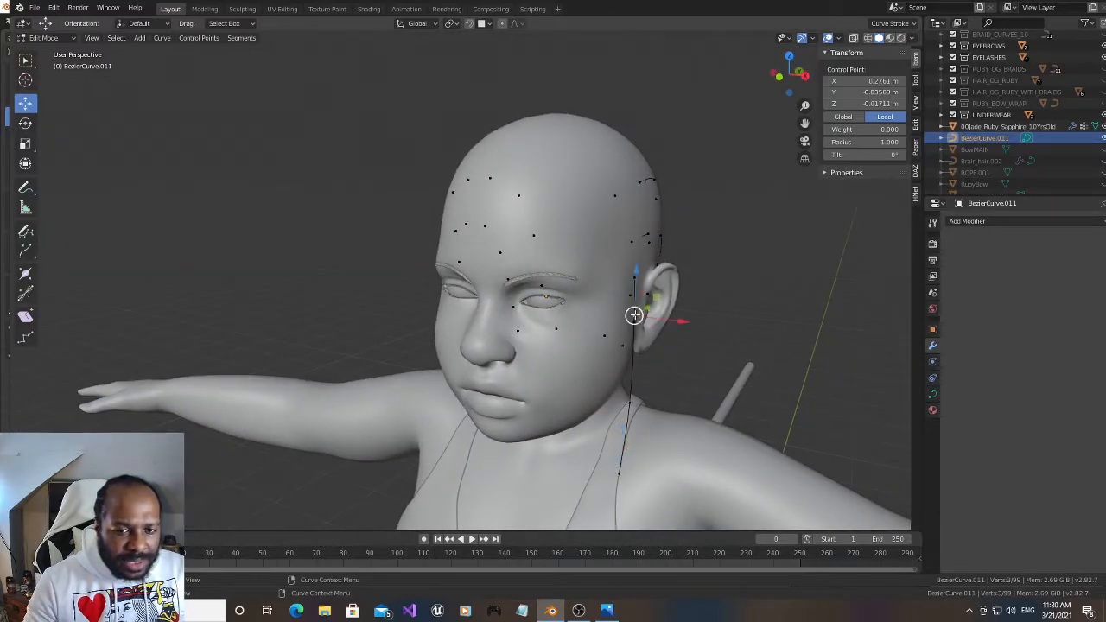
pyautogui.moveTo(680, 320); pyautogui.dragTo(692, 324)
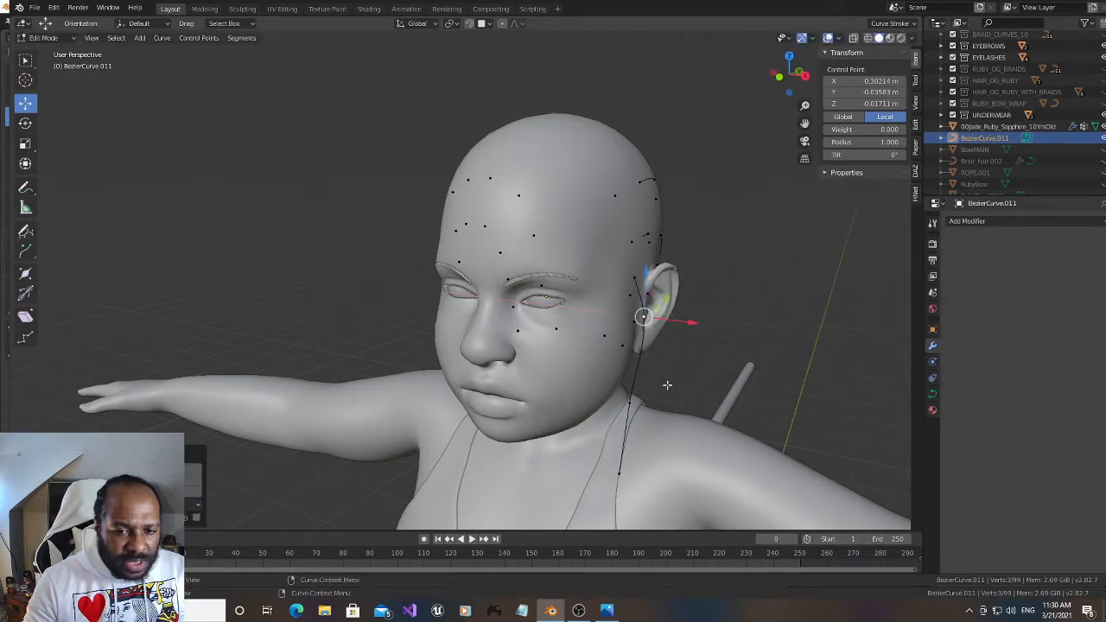
pyautogui.click(630, 403)
pyautogui.moveTo(676, 412); pyautogui.dragTo(685, 413)
pyautogui.click(644, 318)
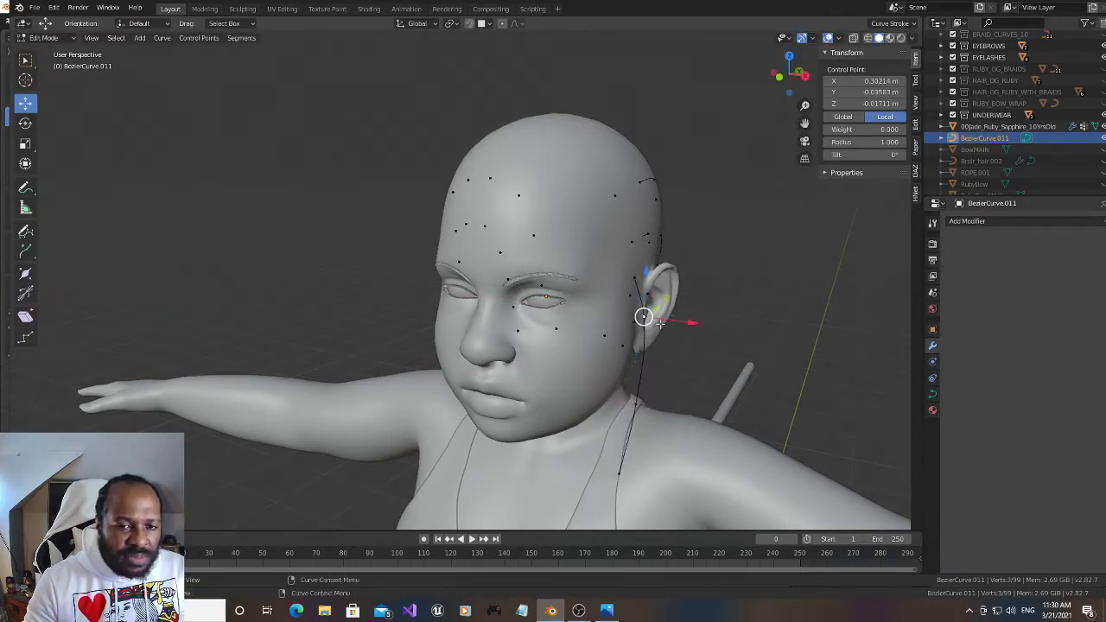
pyautogui.moveTo(694, 319); pyautogui.dragTo(685, 320)
pyautogui.click(618, 474)
pyautogui.moveTo(665, 485); pyautogui.dragTo(679, 493)
# Viewed from the side, extrude the strand's end point forward and down to the upper chest
pyautogui.moveTo(788, 91); pyautogui.dragTo(713, 85)
pyautogui.moveTo(804, 124); pyautogui.dragTo(841, 18)
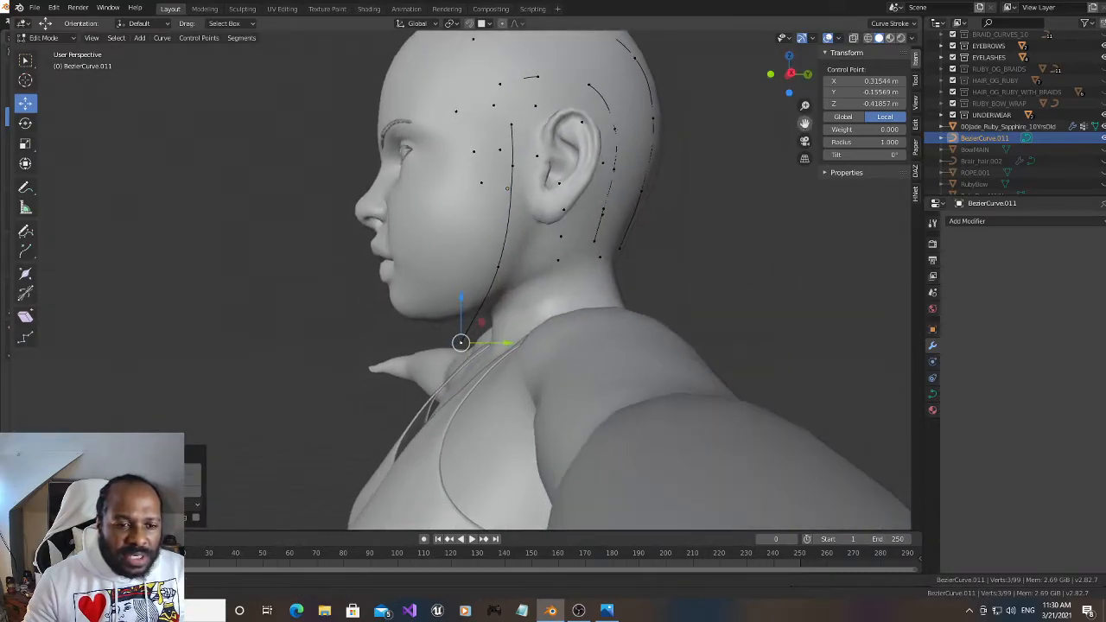
pyautogui.moveTo(784, 89); pyautogui.dragTo(836, 5)
pyautogui.press('g')
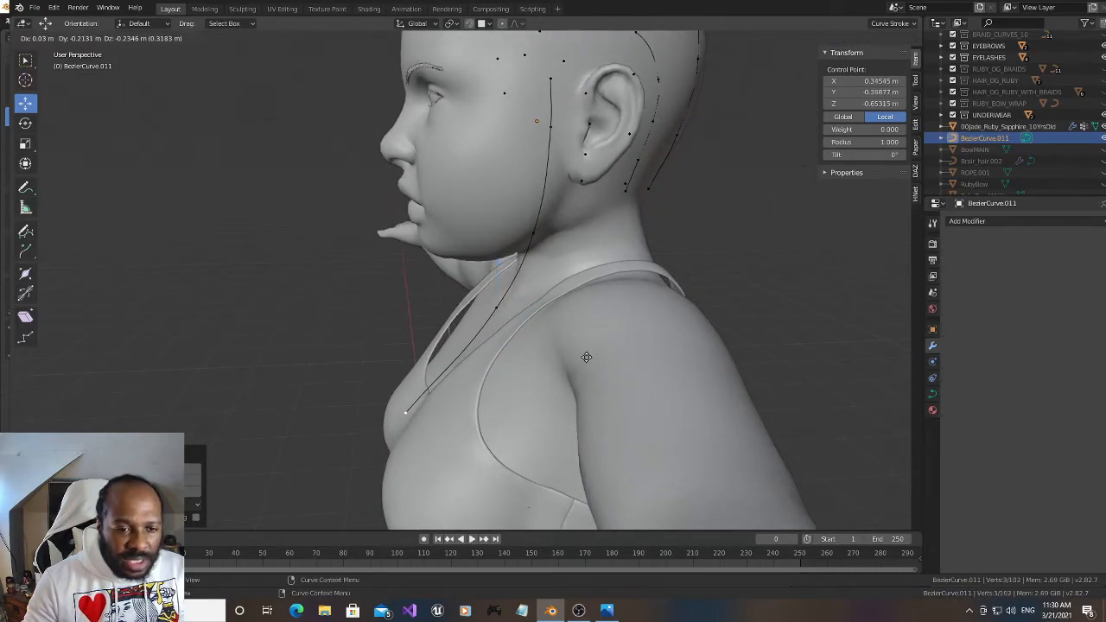
pyautogui.click(623, 346)
# Continue extruding the strand's end downward in front of the chest and waist until it reaches hip level
pyautogui.moveTo(791, 77); pyautogui.dragTo(809, 3)
pyautogui.scroll(-3, 563, 294)
pyautogui.press('g')
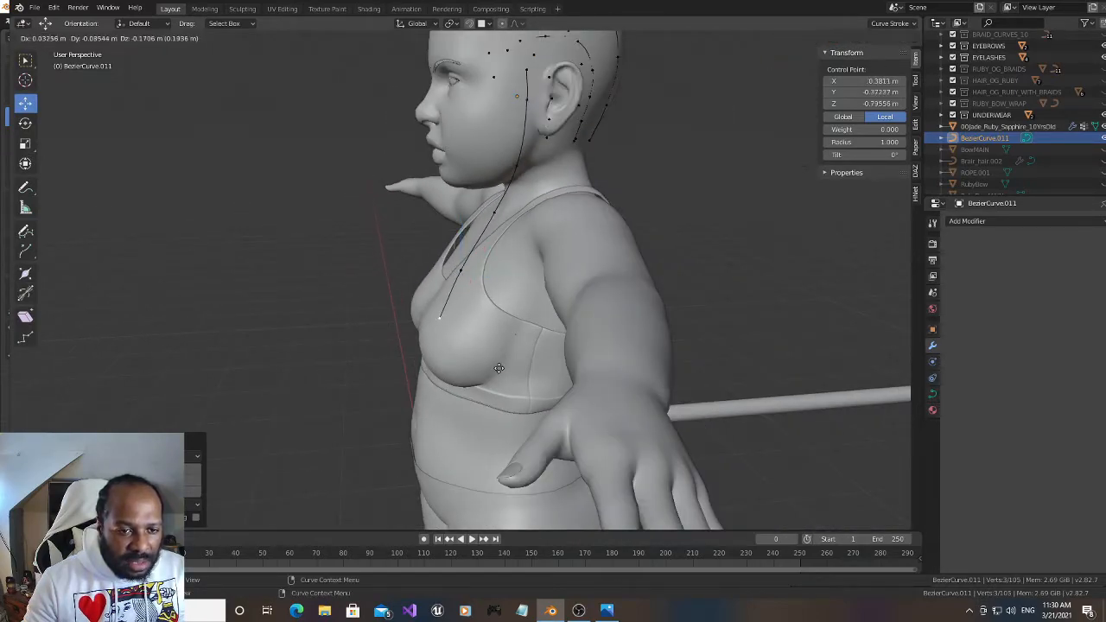
pyautogui.click(481, 447)
pyautogui.press('g')
pyautogui.click(479, 508)
pyautogui.moveTo(805, 123); pyautogui.dragTo(802, 78)
pyautogui.press('g')
pyautogui.click(564, 378)
# Shift the strand's hip-level end point and waist point slightly inward along X, placing the waist point at about X 0.432 m
pyautogui.moveTo(646, 381)
pyautogui.mouseDown()
pyautogui.moveTo(624, 387)
pyautogui.moveTo(636, 386)
pyautogui.moveTo(634, 354)
pyautogui.moveTo(639, 382)
pyautogui.mouseUp()
pyautogui.click(603, 352)
pyautogui.click(598, 378)
pyautogui.click(594, 311)
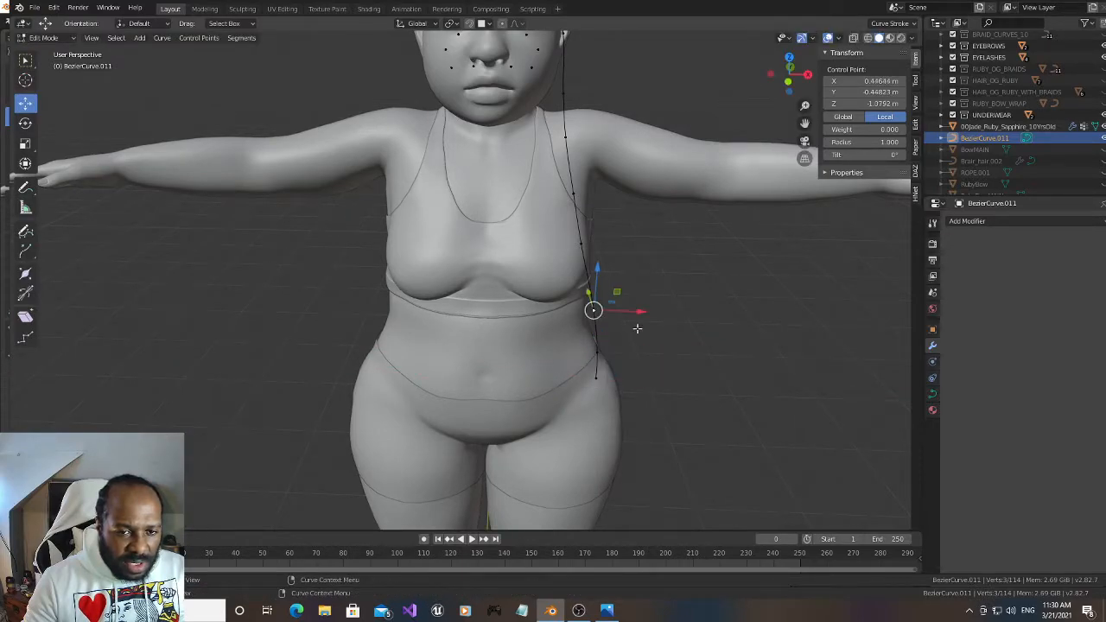
pyautogui.moveTo(648, 312); pyautogui.dragTo(641, 312)
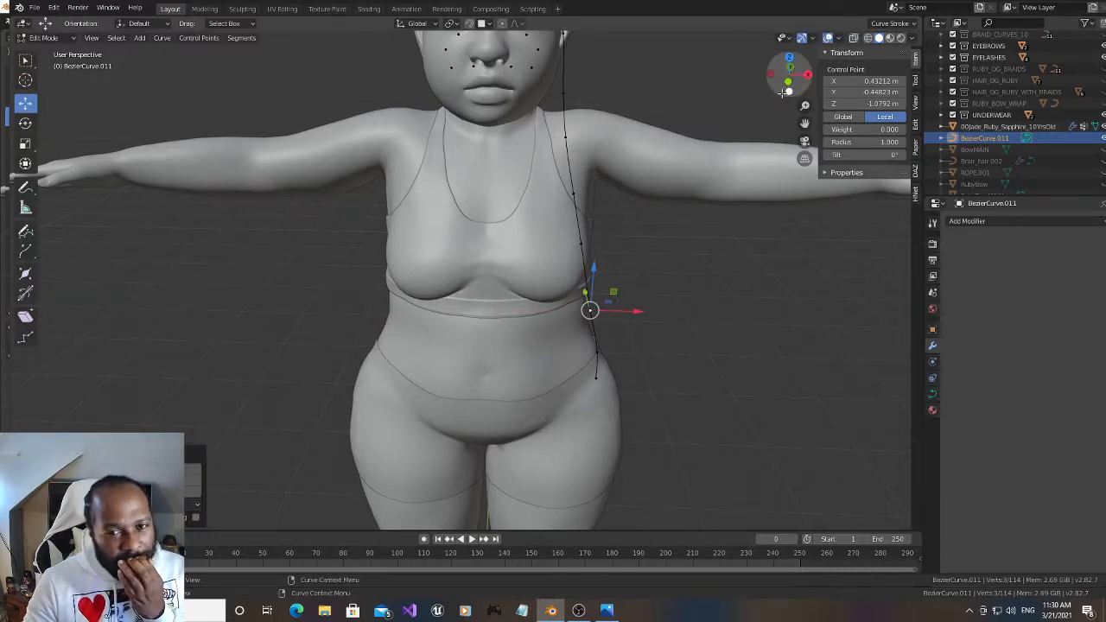
pyautogui.moveTo(788, 83); pyautogui.dragTo(817, 85)
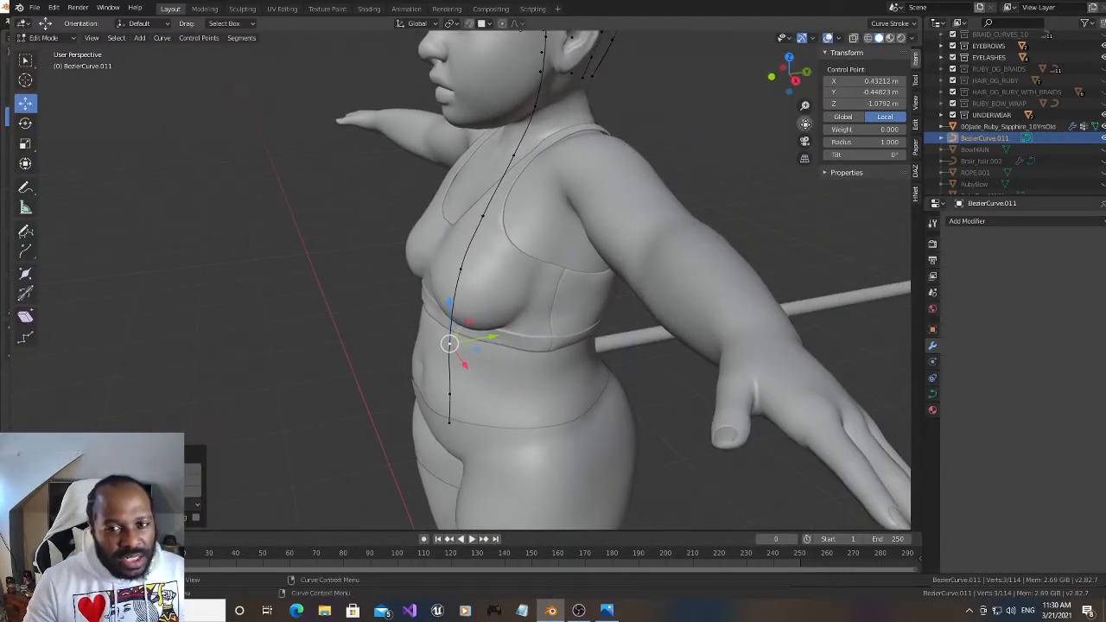
pyautogui.moveTo(804, 123); pyautogui.dragTo(809, 160)
pyautogui.moveTo(788, 79); pyautogui.dragTo(866, 73)
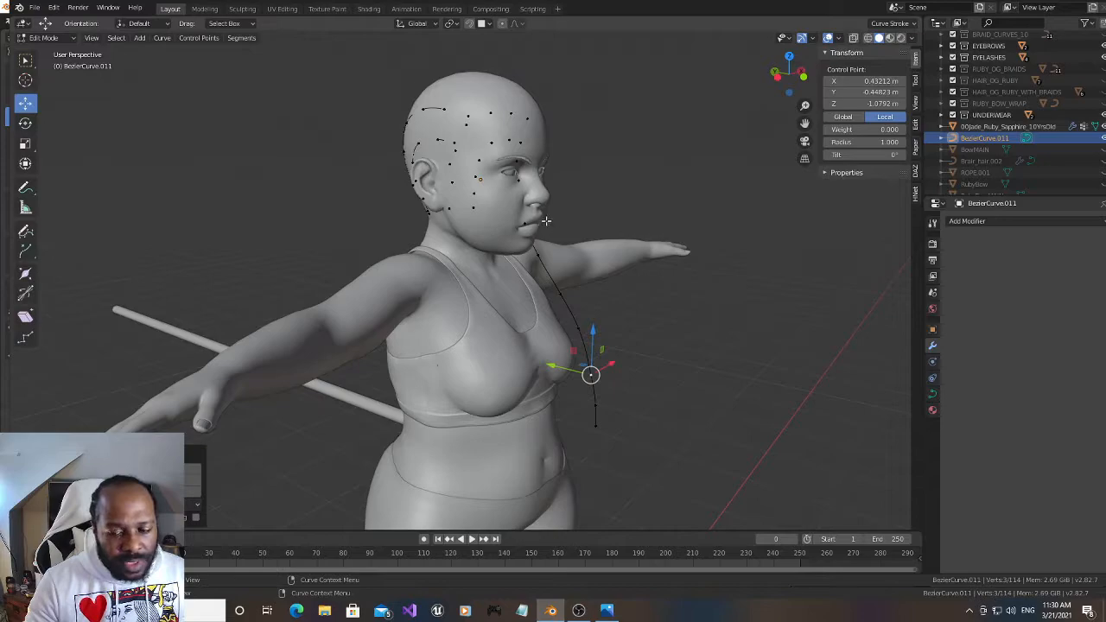
# Extrude the temple point in front of the character's right ear down the cheek, and shift the new point outward along X
pyautogui.moveTo(788, 77); pyautogui.dragTo(818, 77)
pyautogui.scroll(3, 603, 209)
pyautogui.moveTo(804, 126); pyautogui.dragTo(795, 226)
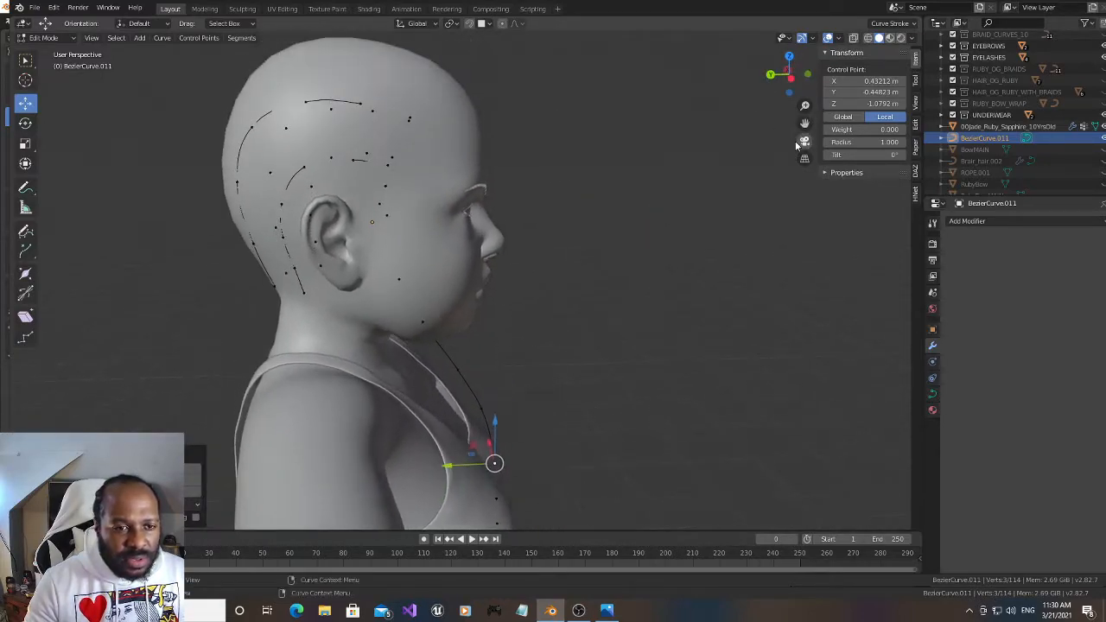
pyautogui.moveTo(789, 77); pyautogui.dragTo(802, 77)
pyautogui.click(384, 217)
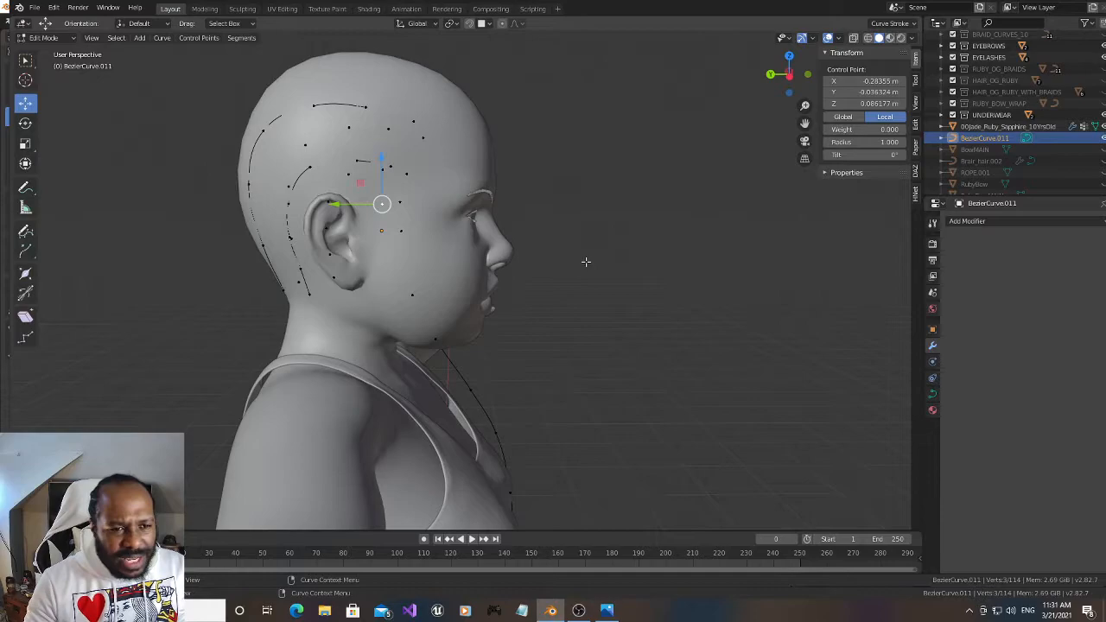
pyautogui.press('g')
pyautogui.click(598, 309)
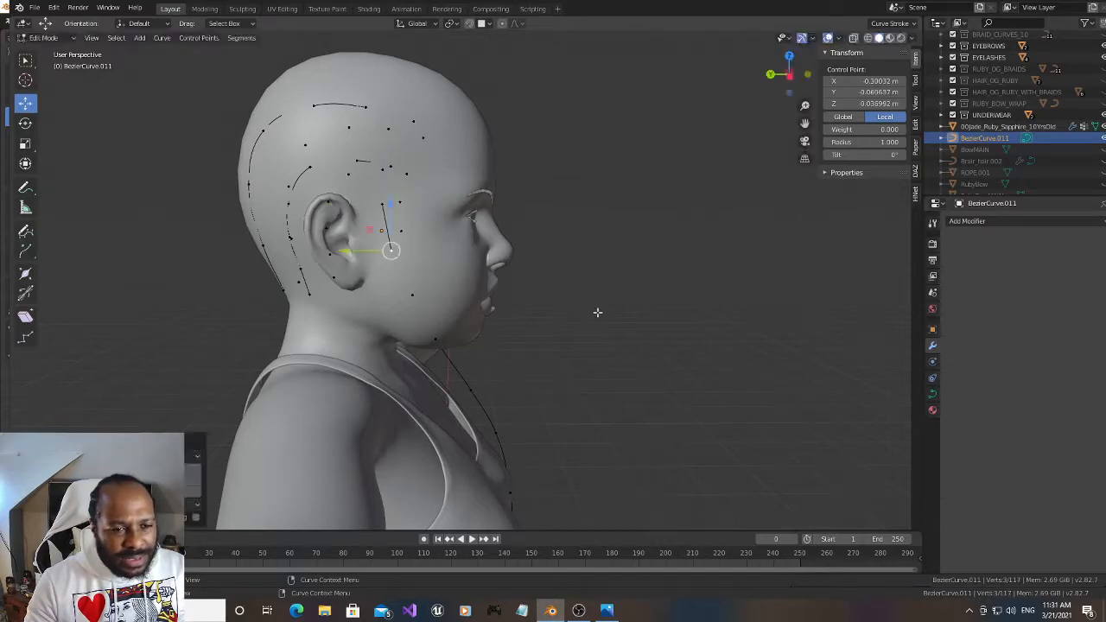
pyautogui.moveTo(799, 69); pyautogui.dragTo(671, 130)
pyautogui.moveTo(489, 235)
pyautogui.mouseDown()
pyautogui.moveTo(471, 235)
pyautogui.moveTo(482, 232)
pyautogui.mouseUp()
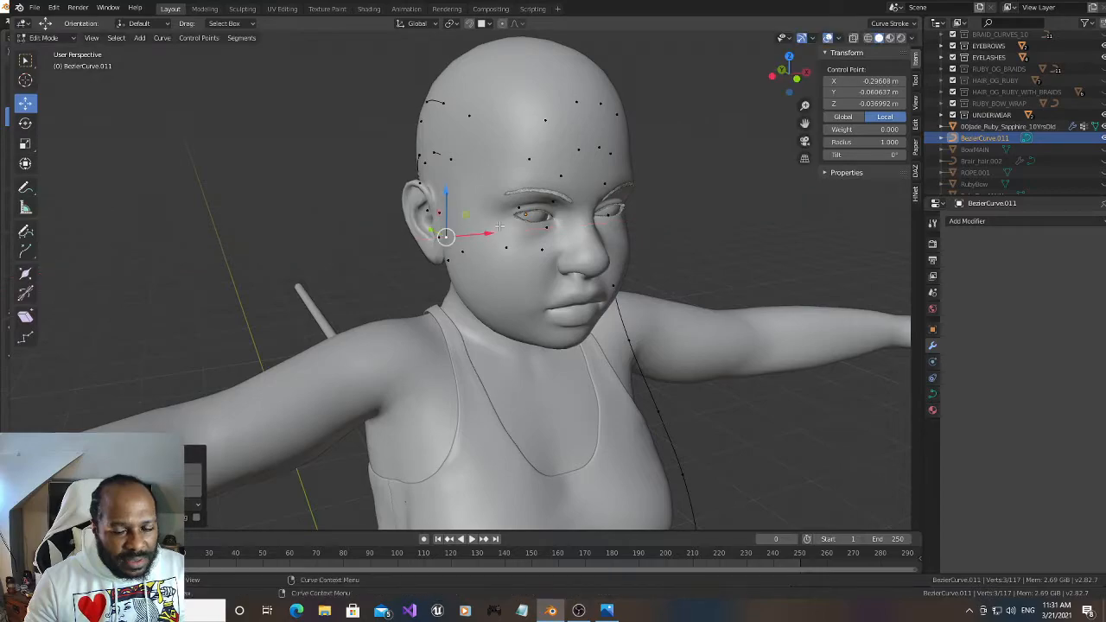
# Extrude the right strand's end down to jaw level, and shift its two lowest points outward, placing the end at about X -0.315 m
pyautogui.moveTo(788, 74); pyautogui.dragTo(728, 69)
pyautogui.press('g')
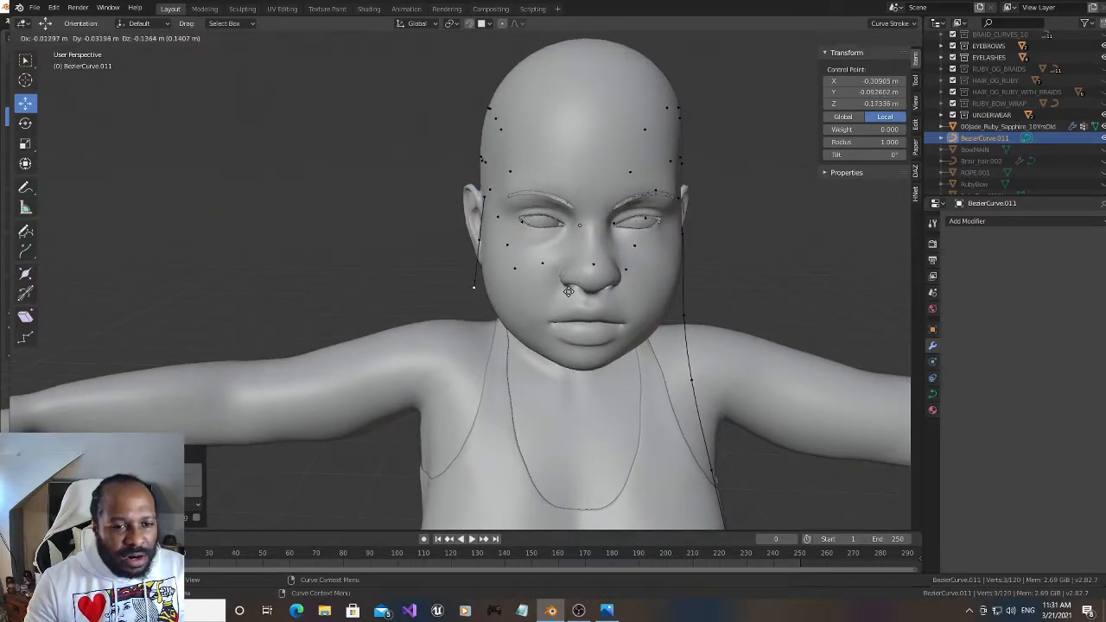
pyautogui.click(571, 303)
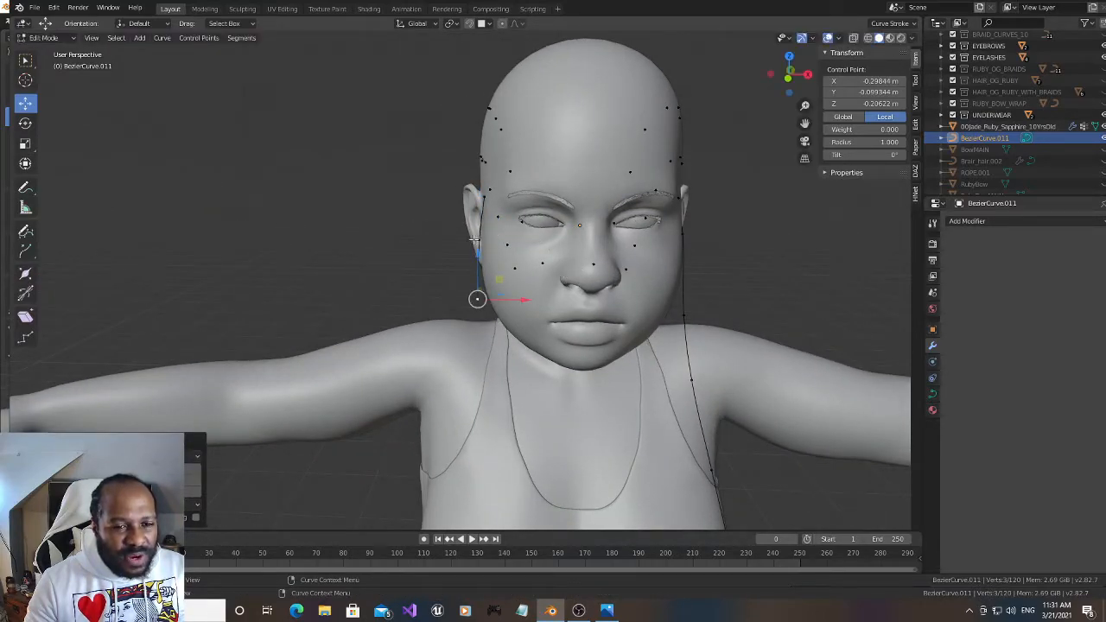
pyautogui.hotkey('ctrl', 'z')
pyautogui.moveTo(517, 243); pyautogui.dragTo(505, 245)
pyautogui.click(479, 299)
pyautogui.moveTo(521, 299); pyautogui.dragTo(516, 297)
# Extrude the right strand forward and down below the chin, and shift the new end and the jaw-level point outward along X
pyautogui.moveTo(787, 74); pyautogui.dragTo(913, 53)
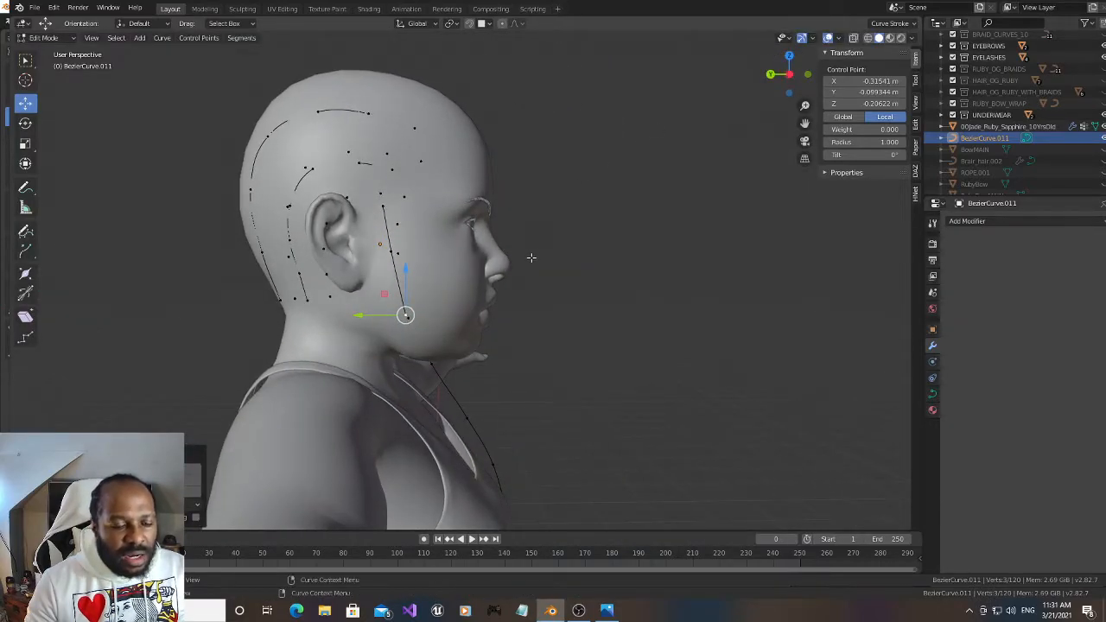
pyautogui.press('g')
pyautogui.click(567, 346)
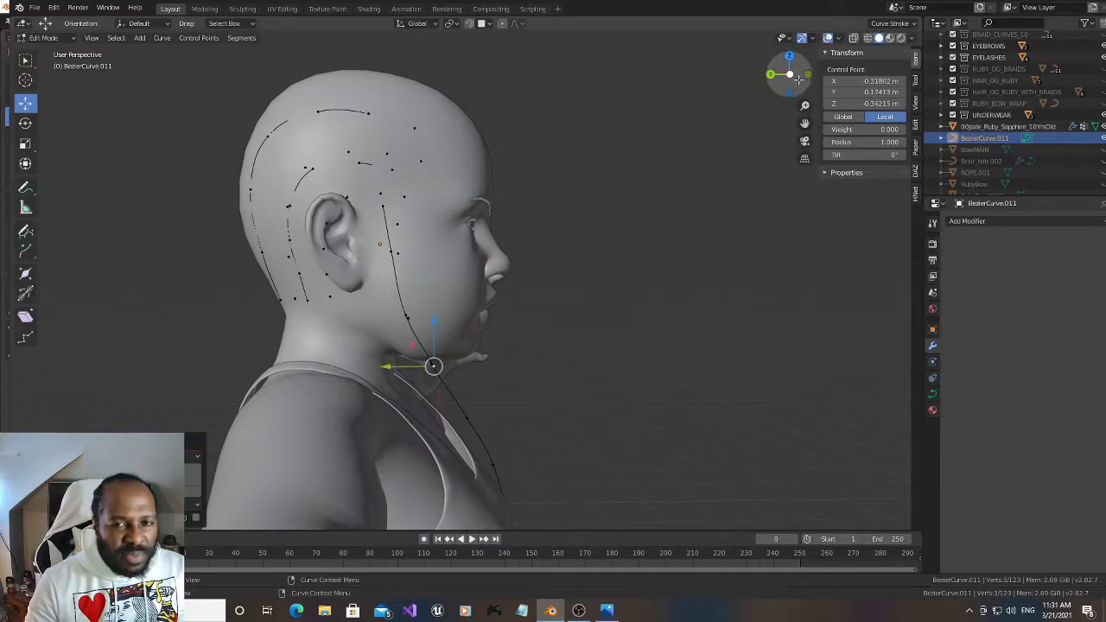
pyautogui.moveTo(785, 75); pyautogui.dragTo(654, 92)
pyautogui.moveTo(514, 353); pyautogui.dragTo(498, 322)
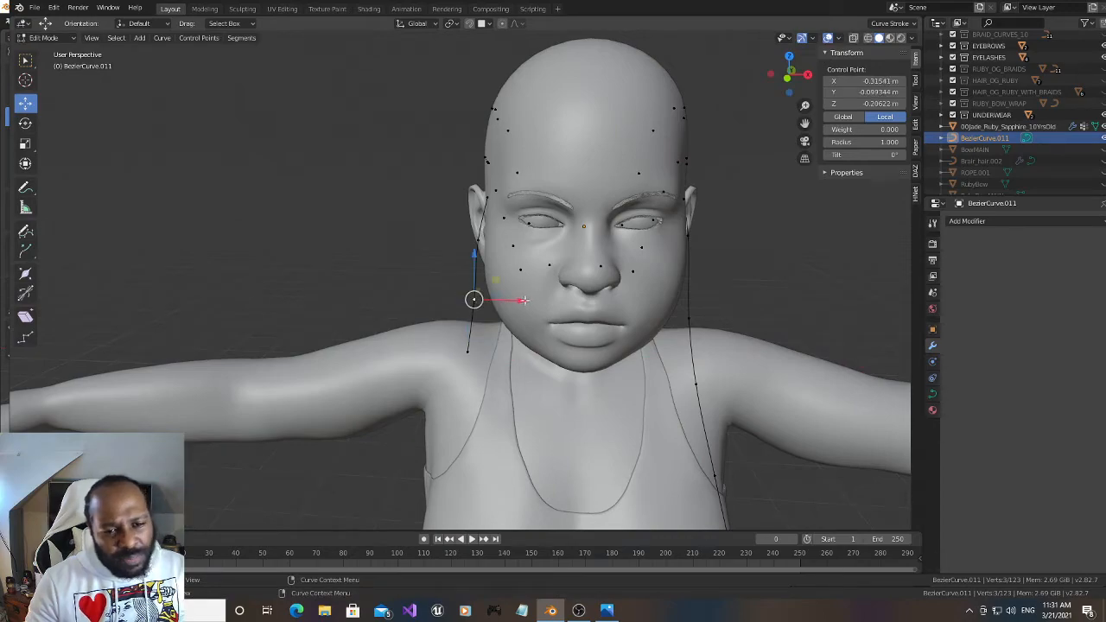
pyautogui.press('g')
pyautogui.press('x')
pyautogui.moveTo(517, 298); pyautogui.dragTo(516, 303)
# Viewed from the side, extrude the right strand's end point twice, forward and down to the upper chest
pyautogui.click(468, 352)
pyautogui.moveTo(784, 85); pyautogui.dragTo(907, 86)
pyautogui.moveTo(788, 79); pyautogui.dragTo(790, 68)
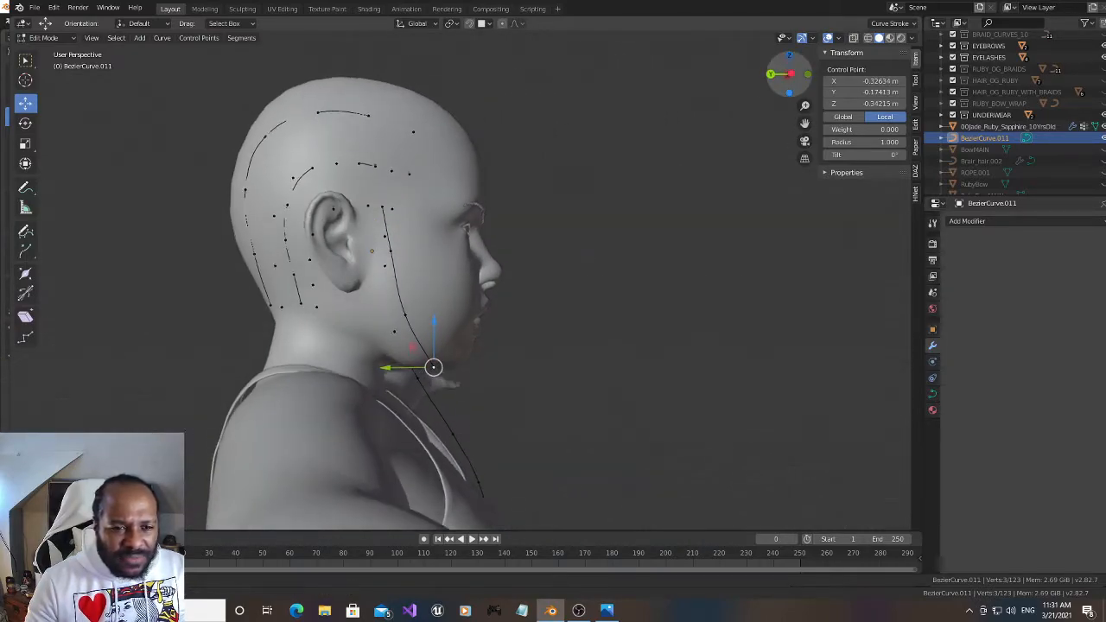
pyautogui.moveTo(804, 122); pyautogui.dragTo(778, 140)
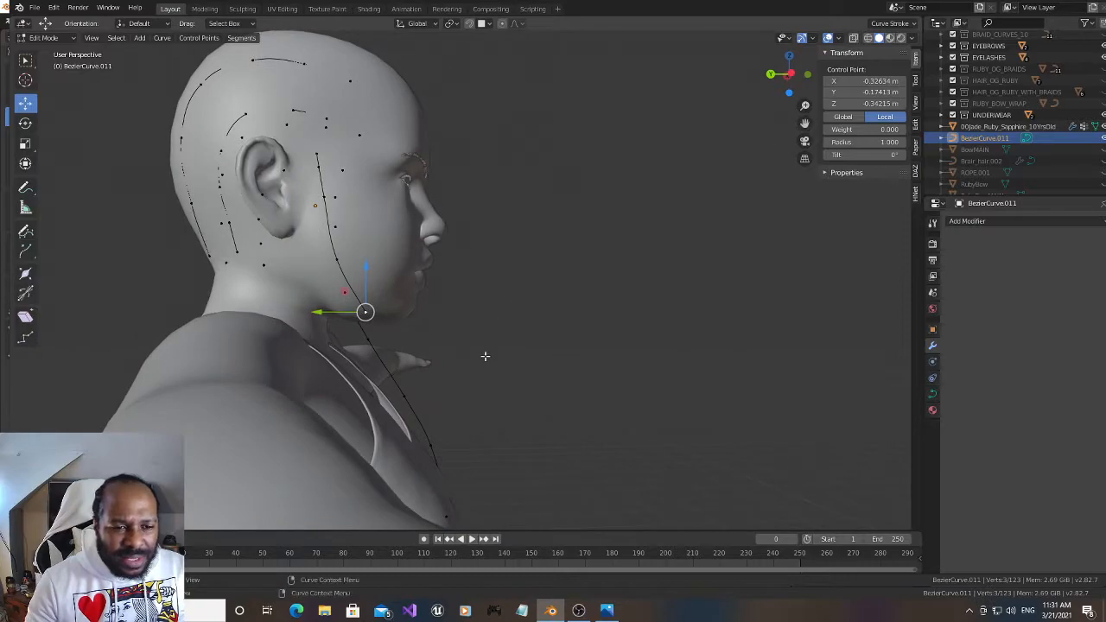
pyautogui.press('g')
pyautogui.click(503, 399)
pyautogui.press('g')
pyautogui.click(546, 474)
# Move the right strand's end point forward along Y, and shift the two points above it outward to about X -0.35 m
pyautogui.moveTo(788, 74); pyautogui.dragTo(772, 114)
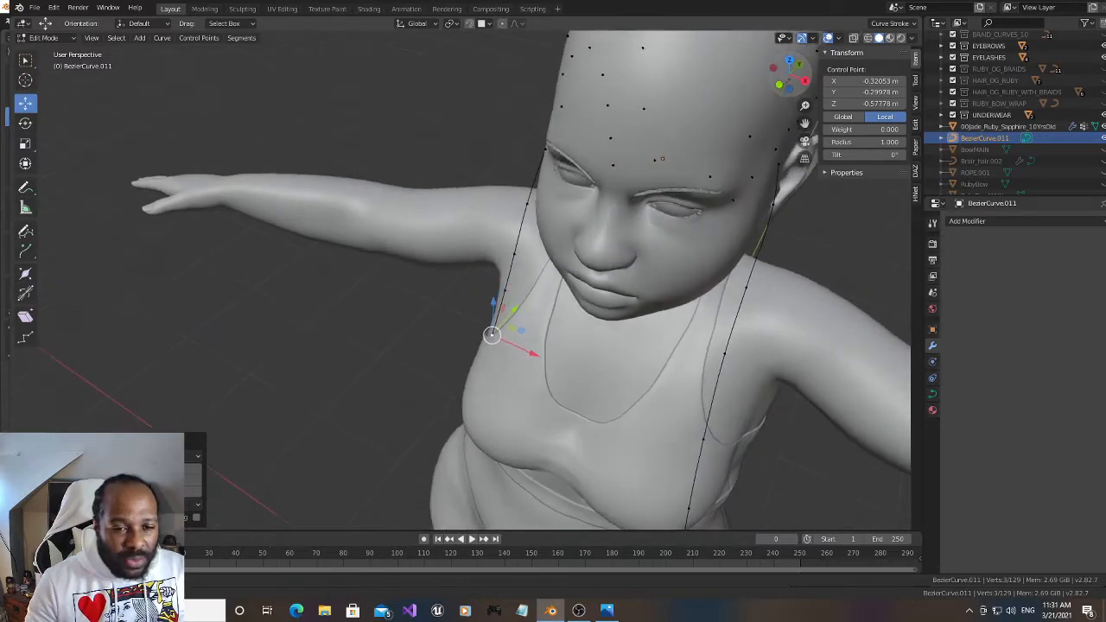
pyautogui.press('g')
pyautogui.click(505, 290)
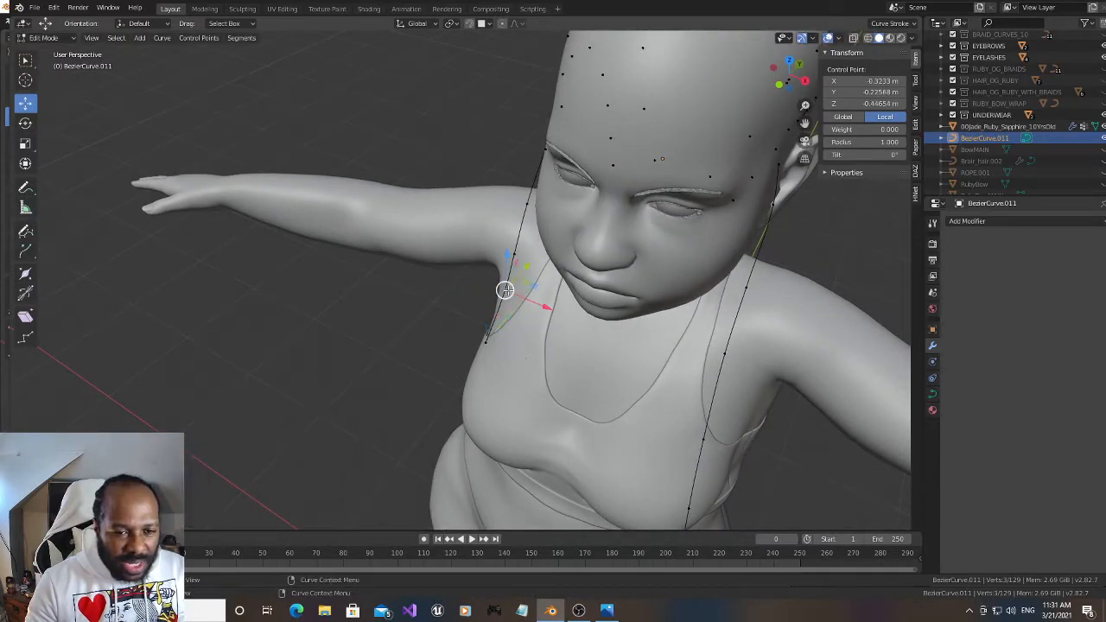
pyautogui.press('g')
pyautogui.click(524, 290)
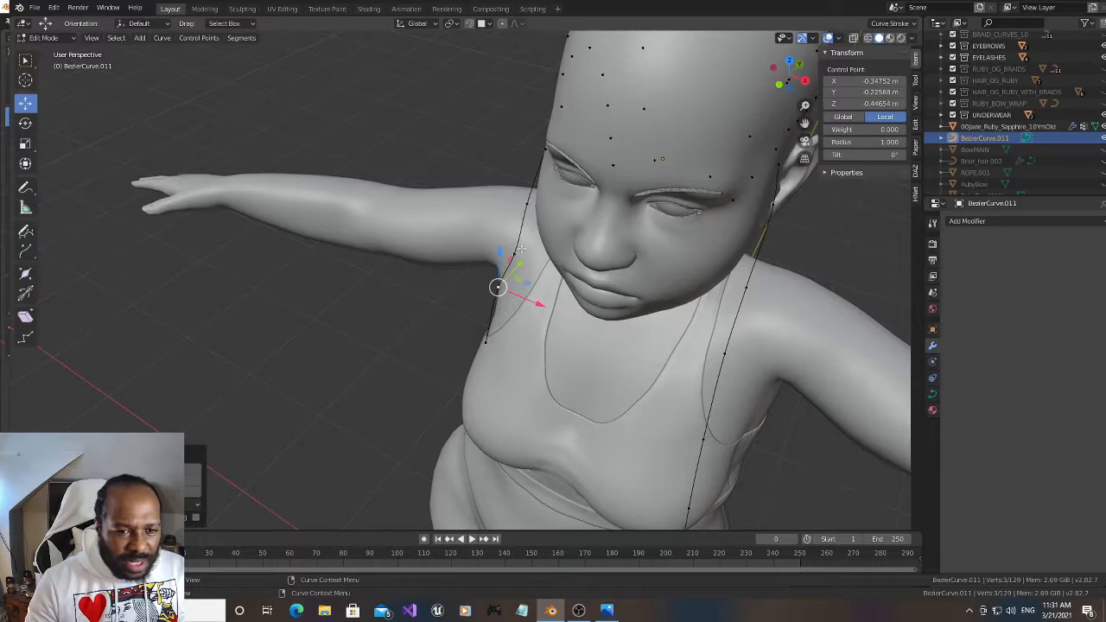
pyautogui.press('g')
pyautogui.click(533, 283)
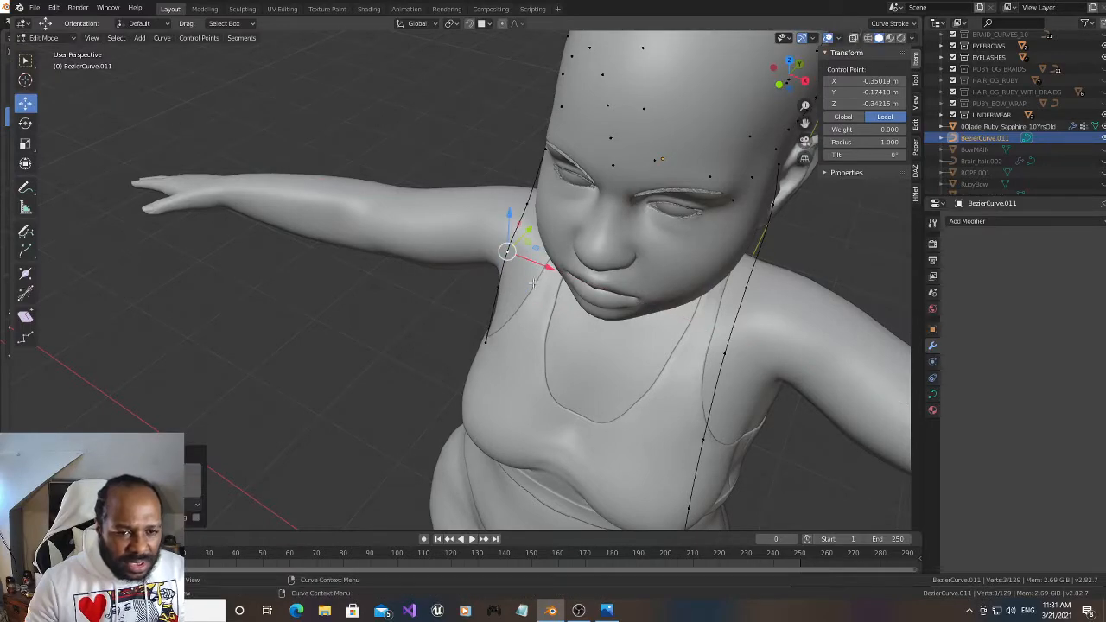
# Shift the right strand's end point outward to about X -0.343 m and move the two points above it further outward along X
pyautogui.click(484, 344)
pyautogui.press('g')
pyautogui.press('x')
pyautogui.click(520, 349)
pyautogui.click(498, 287)
pyautogui.moveTo(536, 306); pyautogui.dragTo(533, 304)
pyautogui.moveTo(790, 76); pyautogui.dragTo(937, 38)
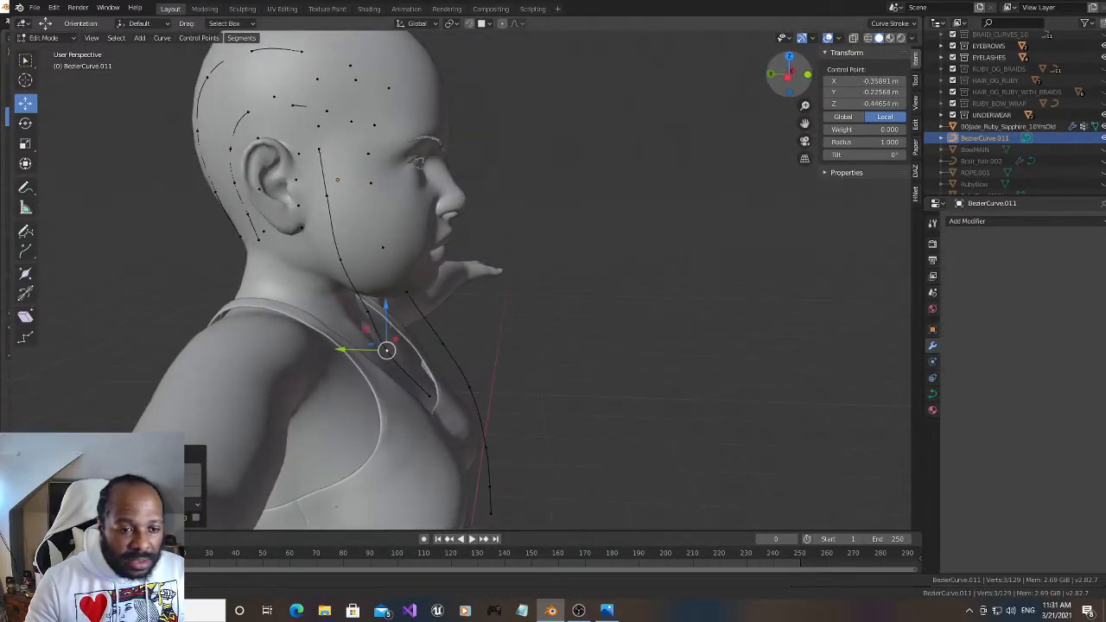
pyautogui.click(366, 308)
pyautogui.moveTo(380, 304); pyautogui.dragTo(375, 301)
# Viewed from the side, extrude the right strand's end point down in front of the chest to about Z -0.76 m
pyautogui.click(430, 397)
pyautogui.moveTo(785, 76); pyautogui.dragTo(789, 71)
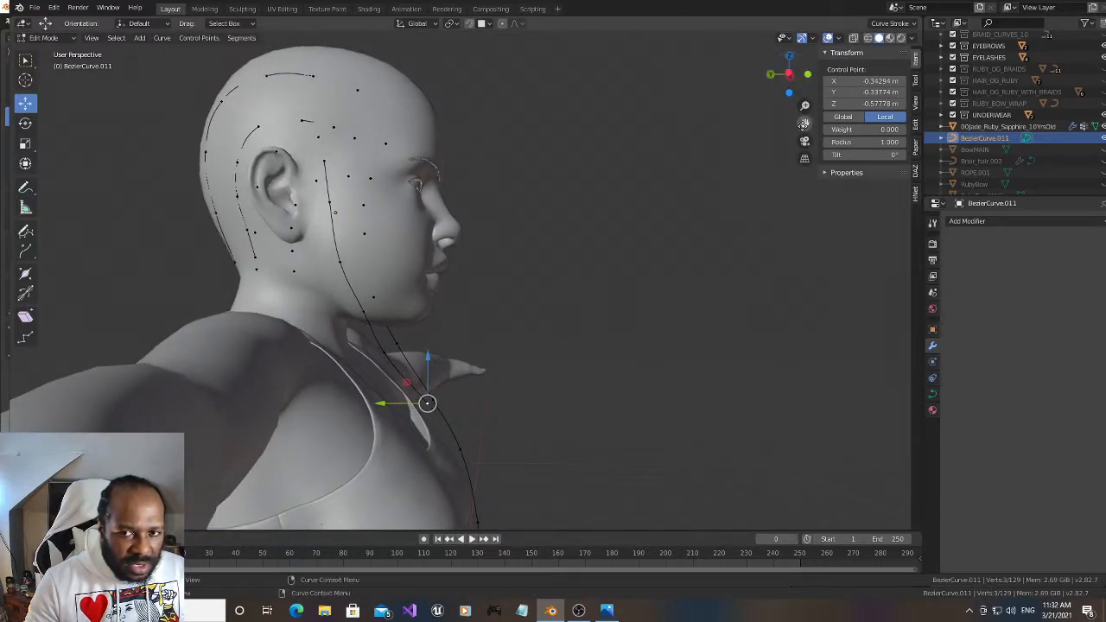
pyautogui.moveTo(804, 123); pyautogui.dragTo(782, 110)
pyautogui.press('g')
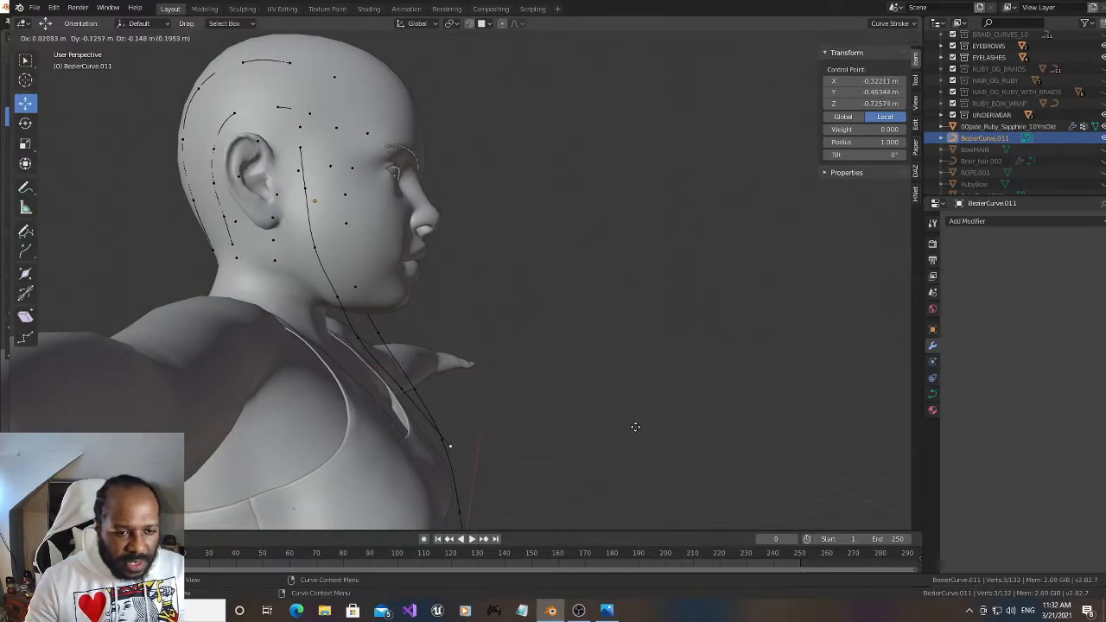
pyautogui.click(621, 440)
# Viewed from the front, straighten the right strand by shifting its shoulder-level point inward and the three points below it outward along X
pyautogui.moveTo(790, 74); pyautogui.dragTo(674, 97)
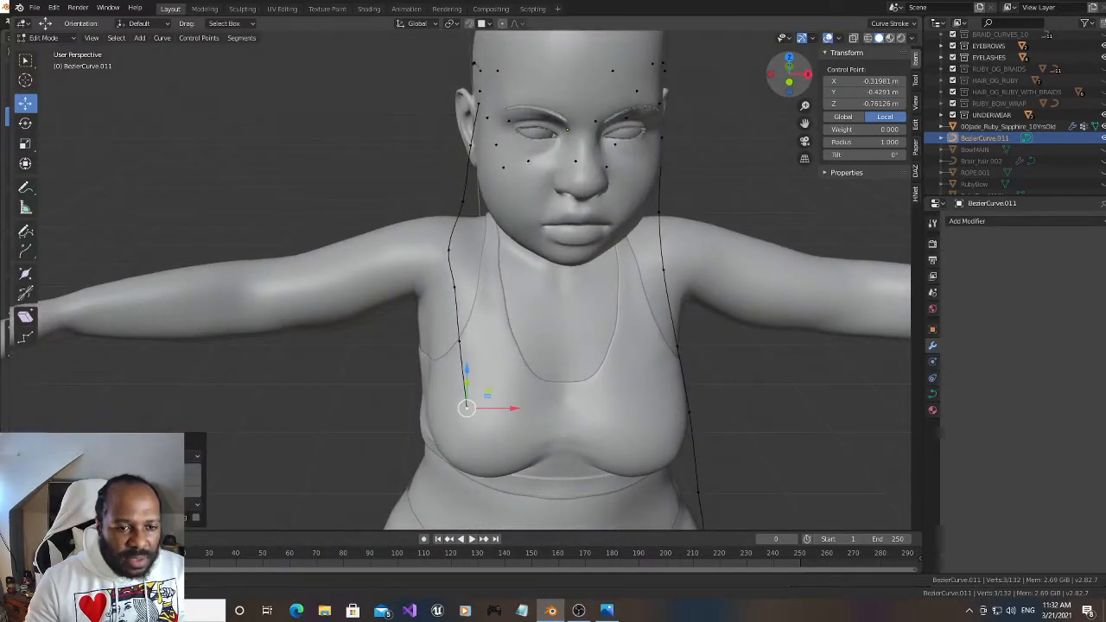
pyautogui.click(449, 249)
pyautogui.moveTo(488, 250); pyautogui.dragTo(497, 250)
pyautogui.click(465, 410)
pyautogui.moveTo(493, 408); pyautogui.dragTo(474, 407)
pyautogui.click(459, 341)
pyautogui.moveTo(508, 339); pyautogui.dragTo(497, 339)
pyautogui.click(452, 288)
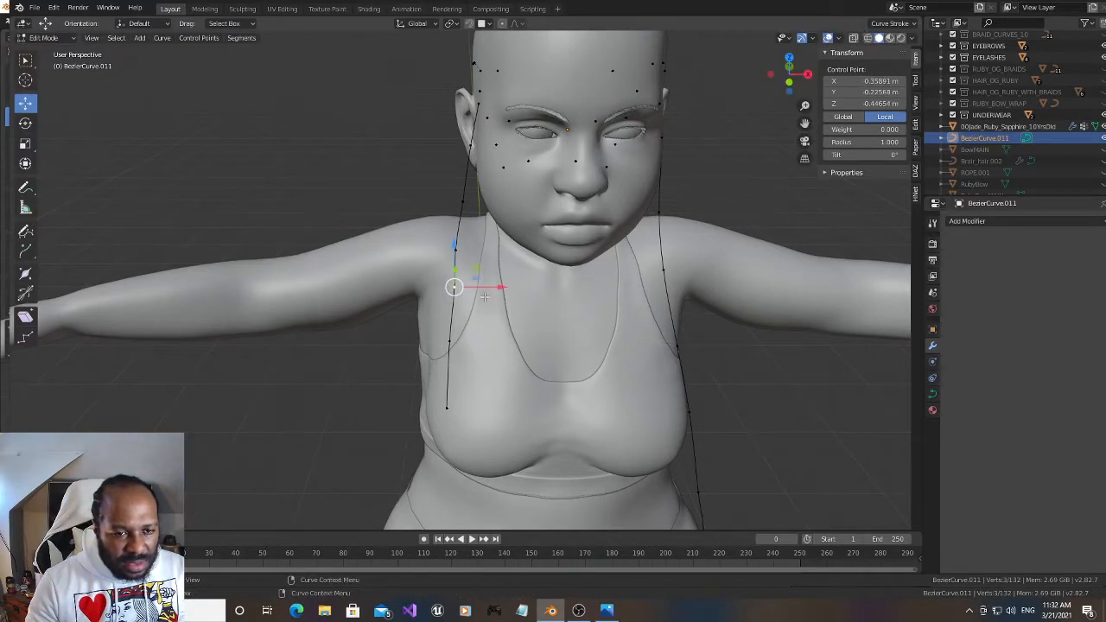
pyautogui.moveTo(500, 287); pyautogui.dragTo(496, 288)
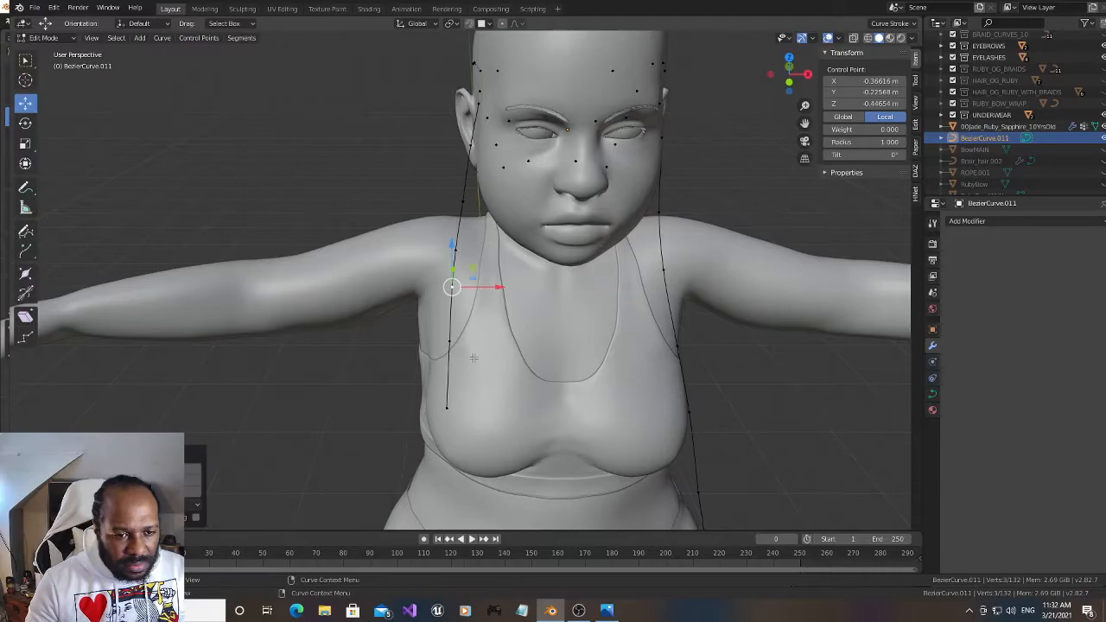
# Viewed from the side, extrude the right strand's end in four segments down past the chest and waist to about Z -1.33 m
pyautogui.click(446, 406)
pyautogui.moveTo(788, 74); pyautogui.dragTo(924, 79)
pyautogui.moveTo(804, 123); pyautogui.dragTo(828, 13)
pyautogui.press('g')
pyautogui.click(691, 407)
pyautogui.press('g')
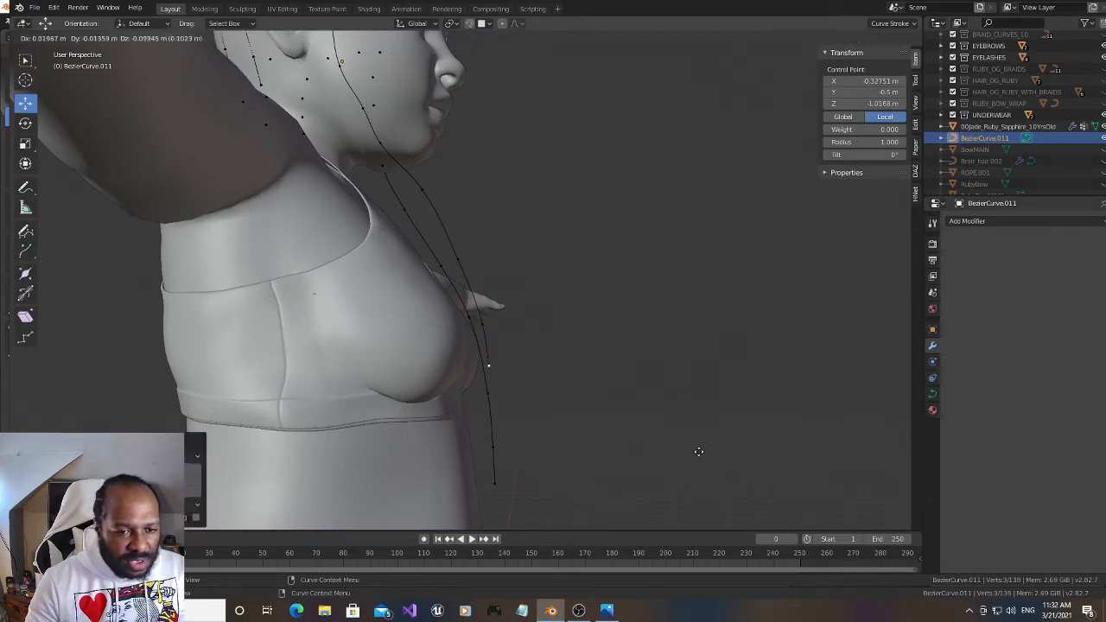
pyautogui.click(709, 497)
pyautogui.press('g')
pyautogui.click(691, 49)
pyautogui.press('g')
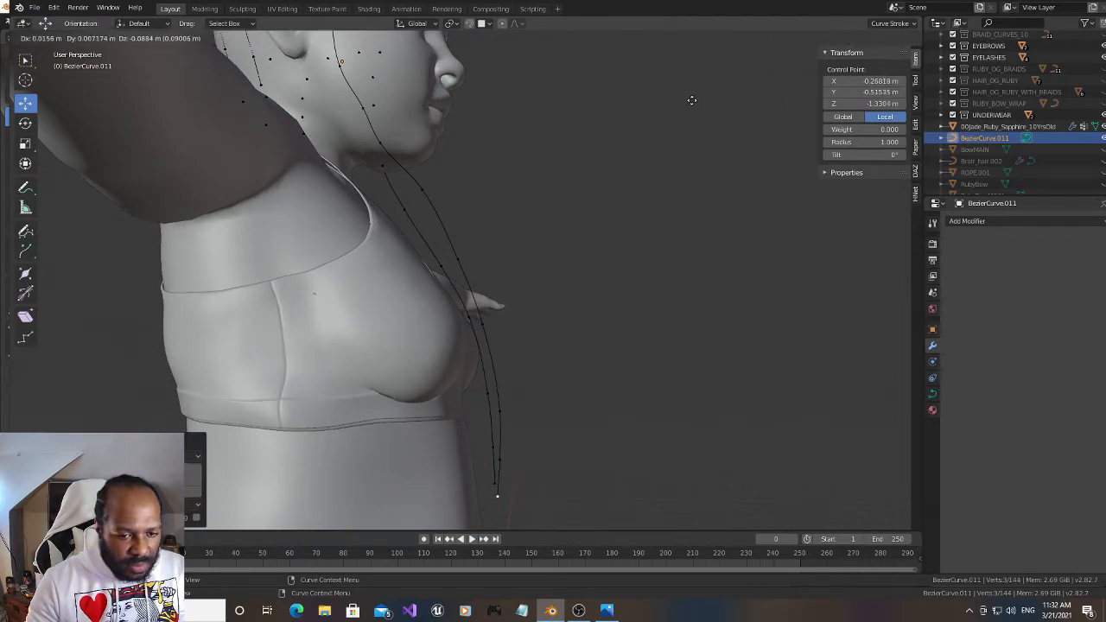
pyautogui.click(693, 100)
# Viewed from the front, shift the right strand's chest-level point, and its three lowest points together, outward along X
pyautogui.moveTo(760, 76); pyautogui.dragTo(665, 78)
pyautogui.click(425, 329)
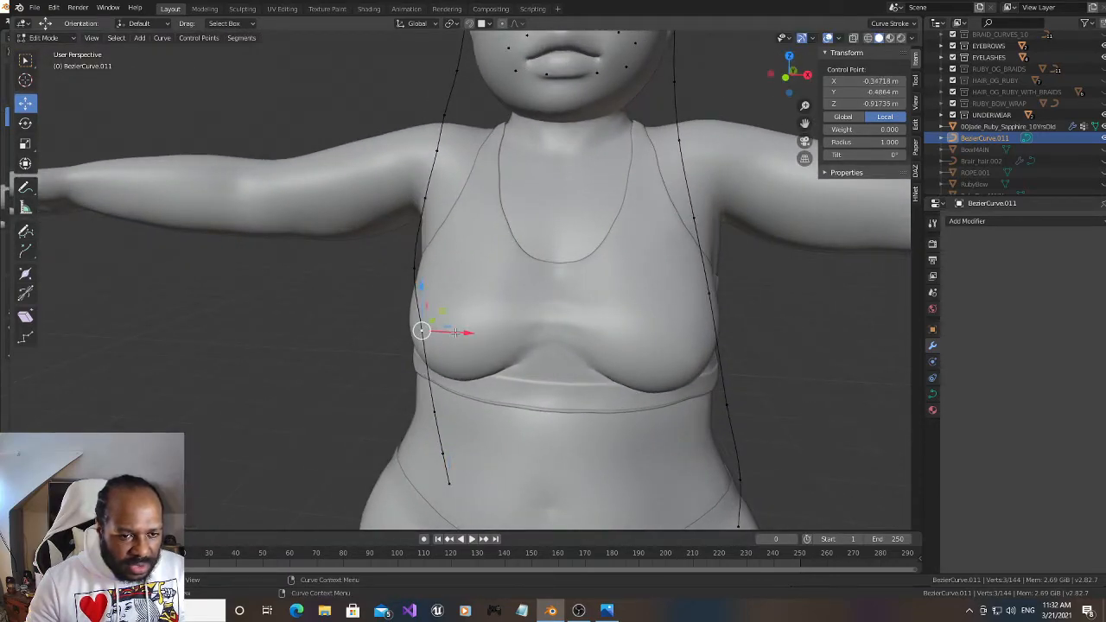
pyautogui.press('g')
pyautogui.press('x')
pyautogui.click(459, 324)
pyautogui.click(436, 407)
pyautogui.keyDown('shift'); pyautogui.click(445, 461); pyautogui.keyUp('shift')
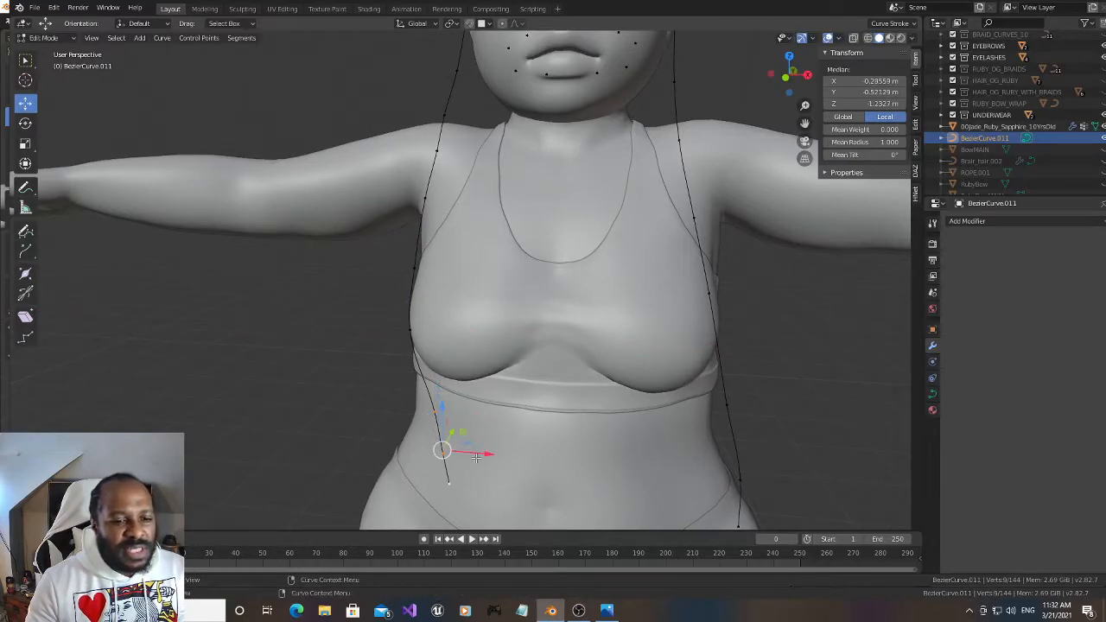
pyautogui.press('g')
pyautogui.press('x')
pyautogui.click(459, 451)
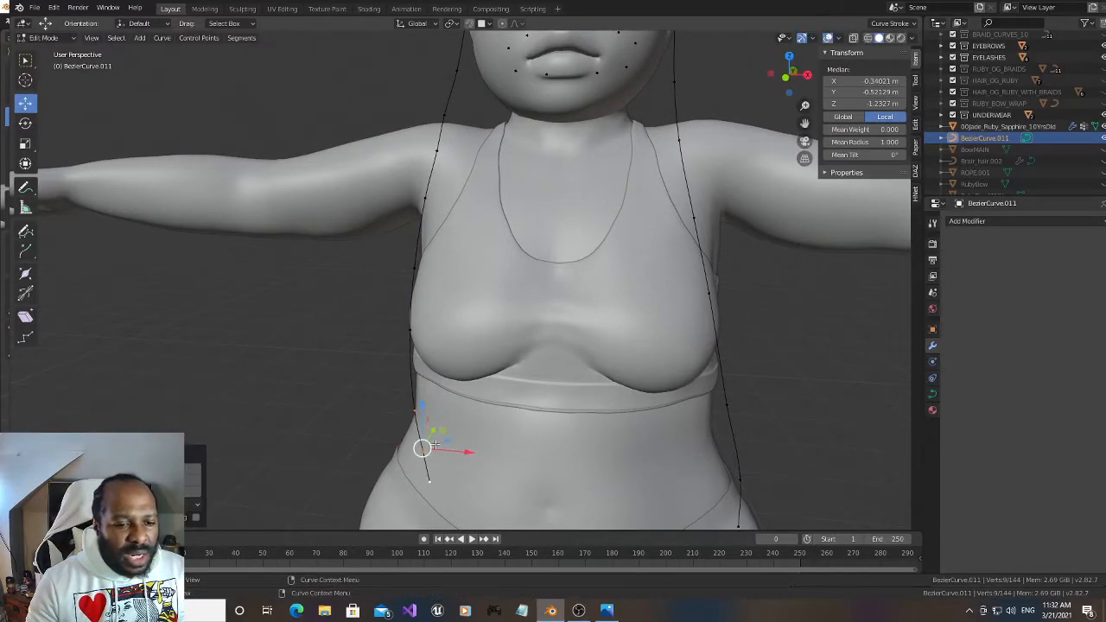
# Shift the right strand's three lowest points individually outward along X so the strand hangs vertically, with the middle one at about X -0.379 m
pyautogui.click(425, 446)
pyautogui.moveTo(458, 453); pyautogui.dragTo(446, 455)
pyautogui.click(415, 415)
pyautogui.press('g')
pyautogui.press('x')
pyautogui.click(409, 412)
pyautogui.click(429, 481)
pyautogui.moveTo(475, 486); pyautogui.dragTo(455, 485)
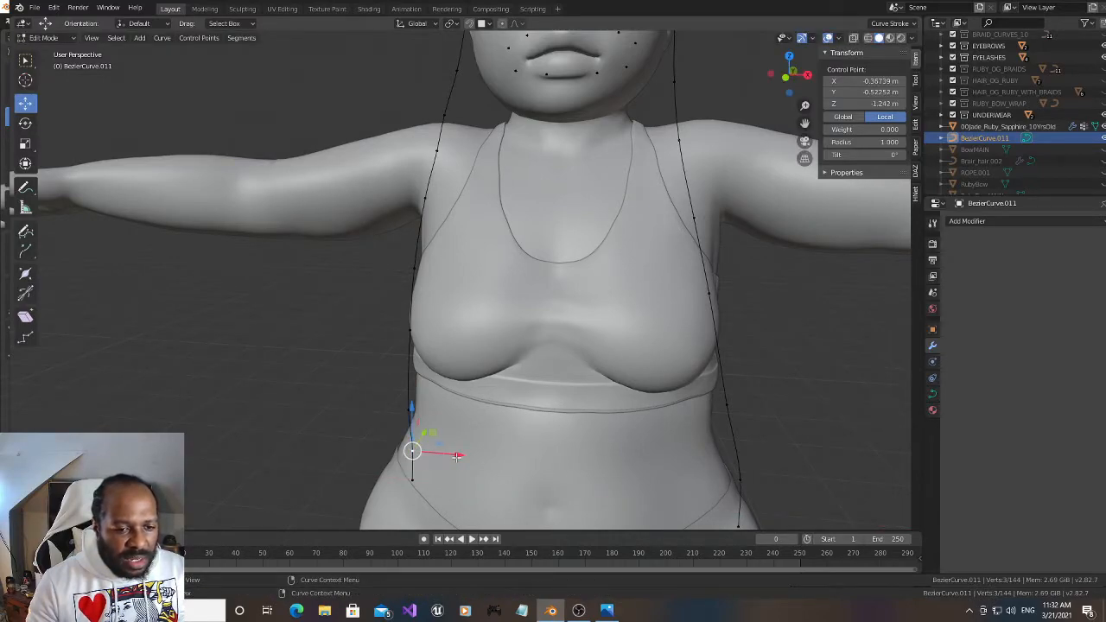
pyautogui.press('g')
pyautogui.press('x')
pyautogui.click(450, 453)
# On the back of the head, move the lowest points of the two left-side rows outward along the nape hairline
pyautogui.moveTo(789, 74); pyautogui.dragTo(968, 46)
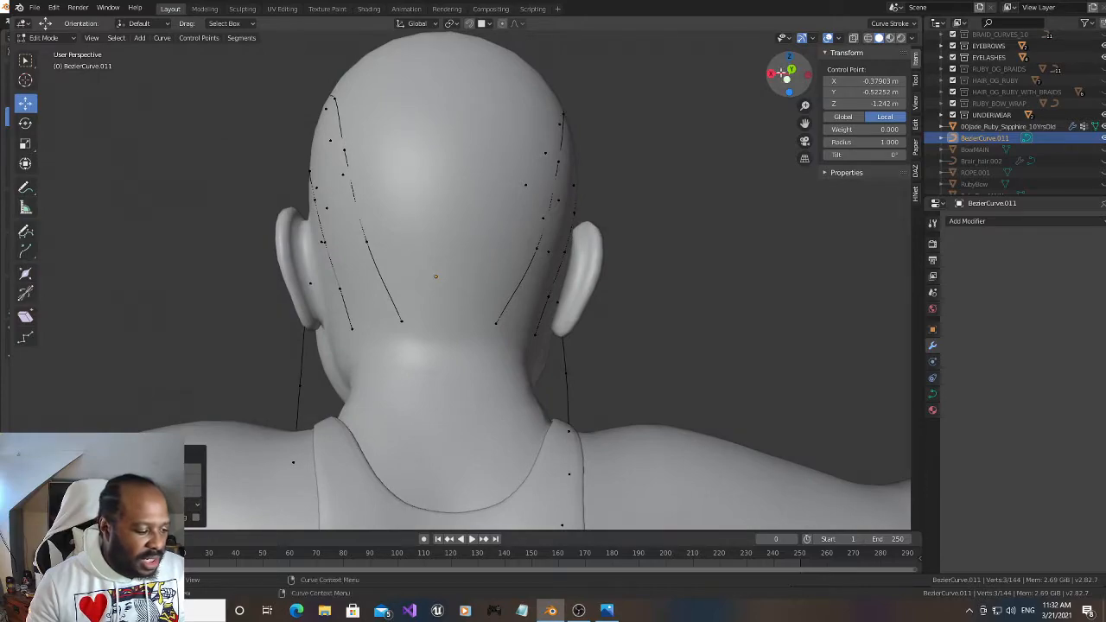
pyautogui.moveTo(770, 90); pyautogui.dragTo(735, 90)
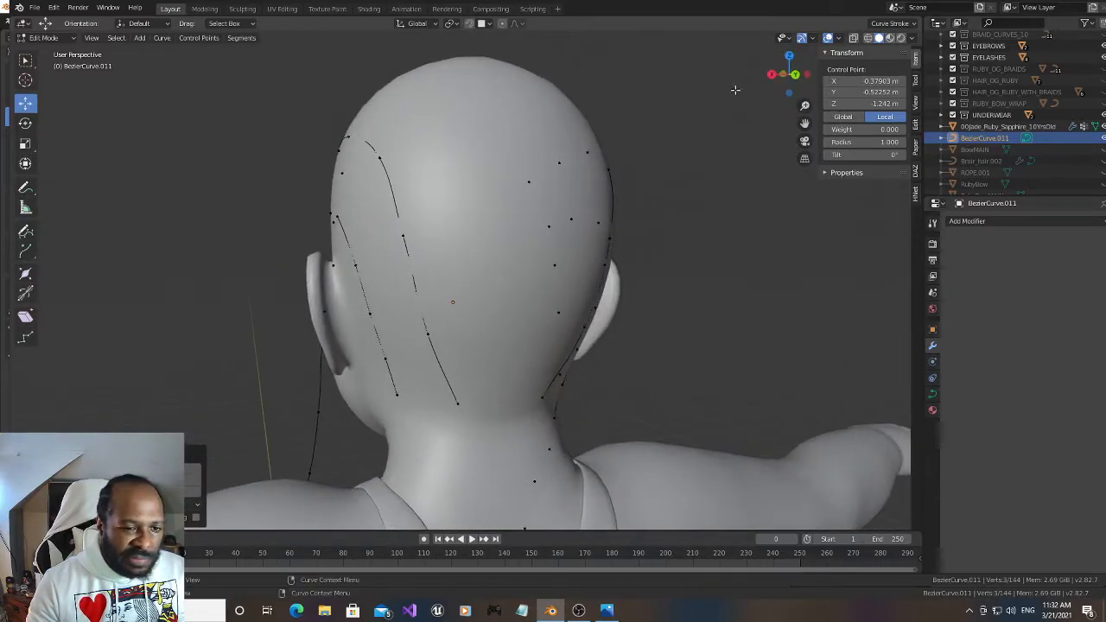
pyautogui.click(459, 402)
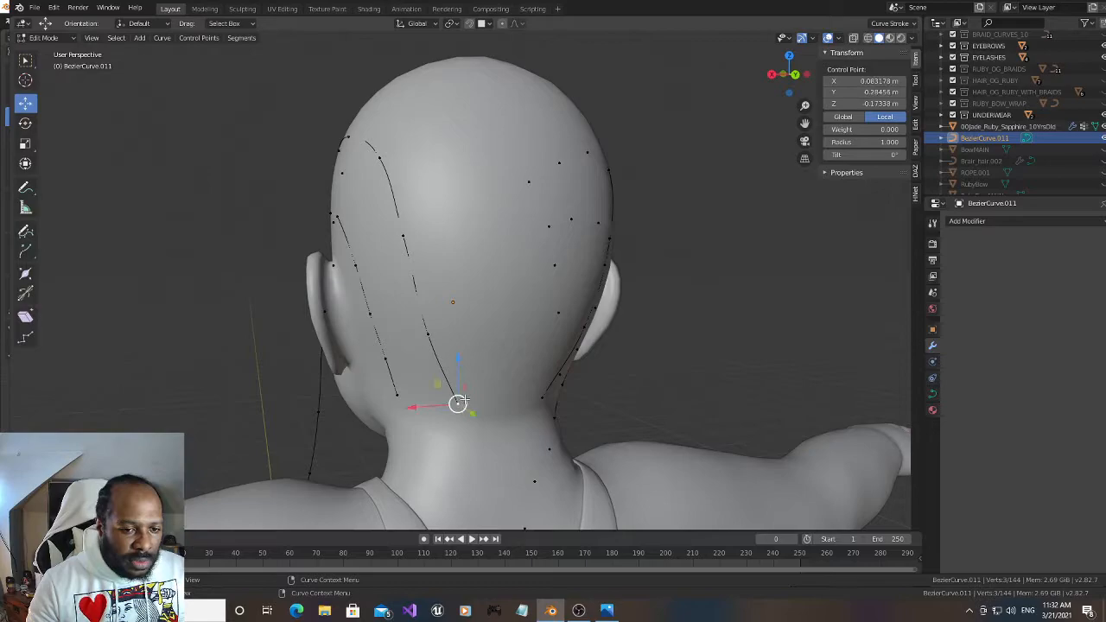
pyautogui.press('g')
pyautogui.click(417, 389)
pyautogui.click(395, 395)
pyautogui.press('g')
pyautogui.click(385, 405)
# Reposition the second-lowest points of both left rear rows outward, and nudge the inner row's nape point slightly outward
pyautogui.click(421, 344)
pyautogui.press('g')
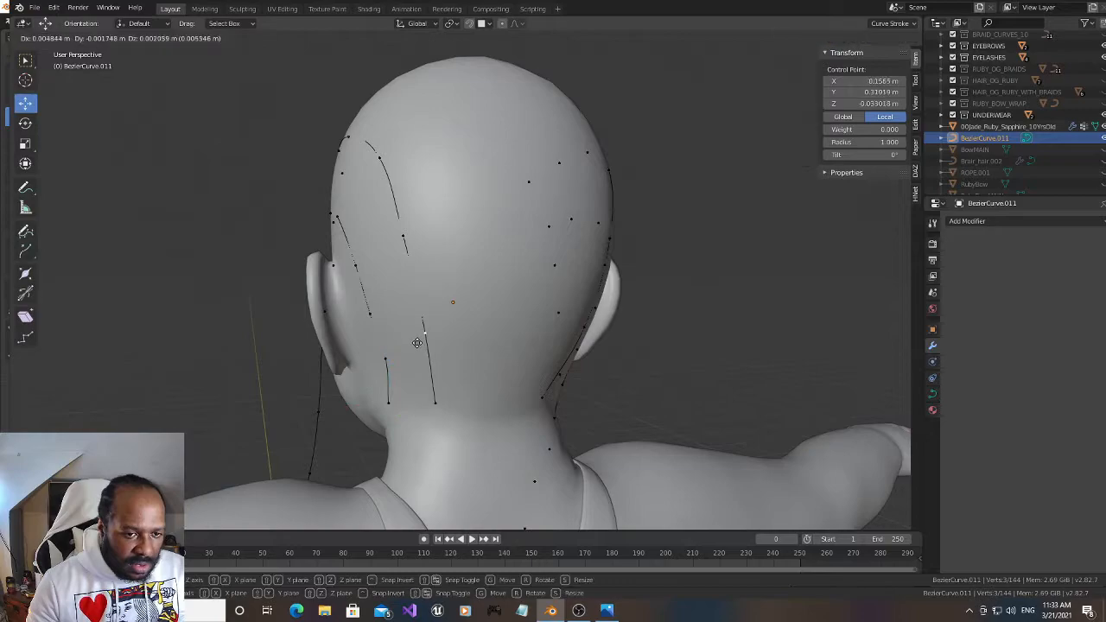
pyautogui.click(418, 341)
pyautogui.click(387, 358)
pyautogui.press('g')
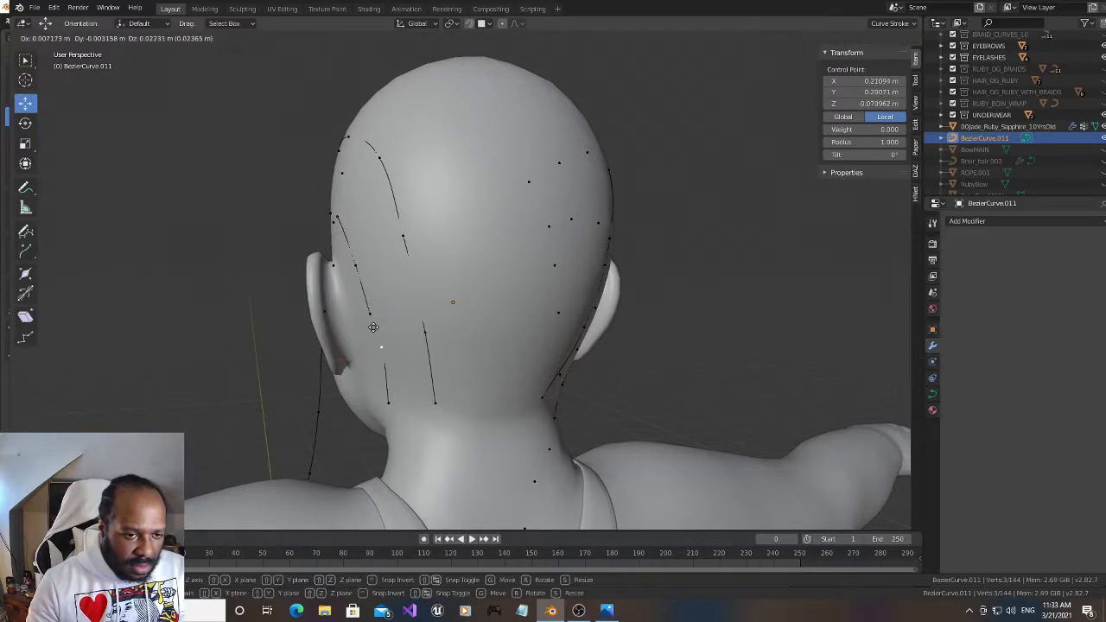
pyautogui.click(370, 326)
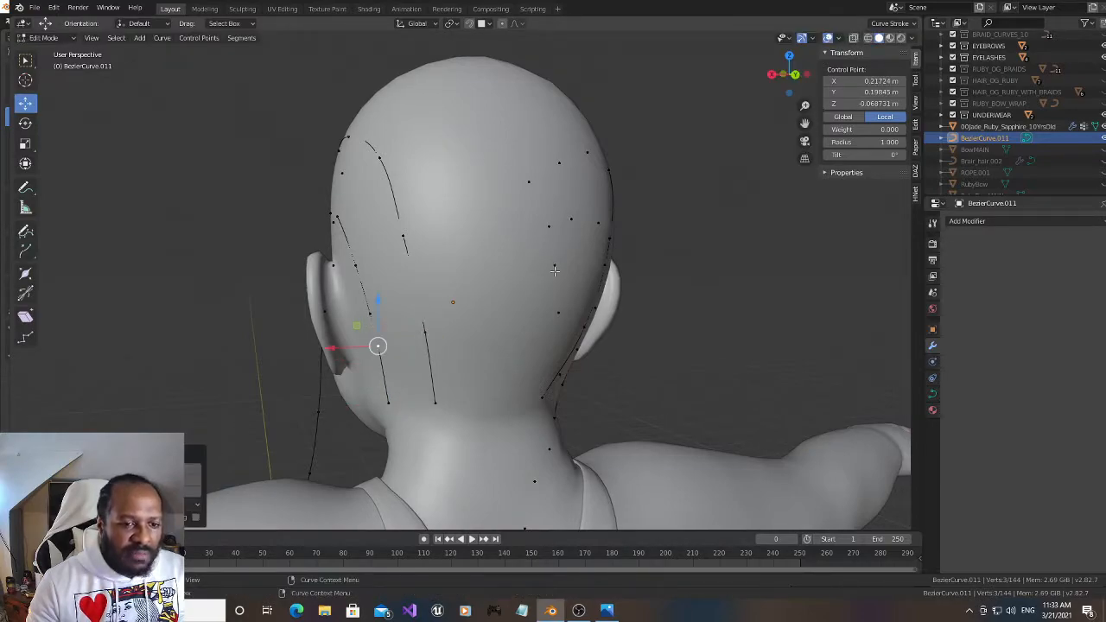
pyautogui.click(435, 402)
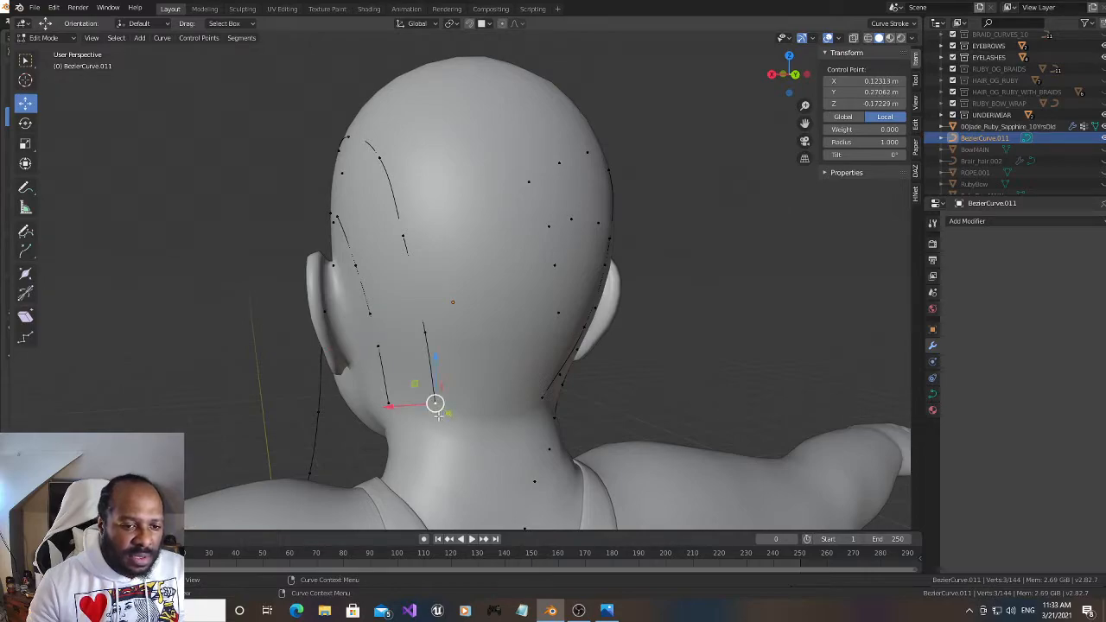
pyautogui.press('g')
pyautogui.click(429, 405)
pyautogui.moveTo(776, 80); pyautogui.dragTo(757, 82)
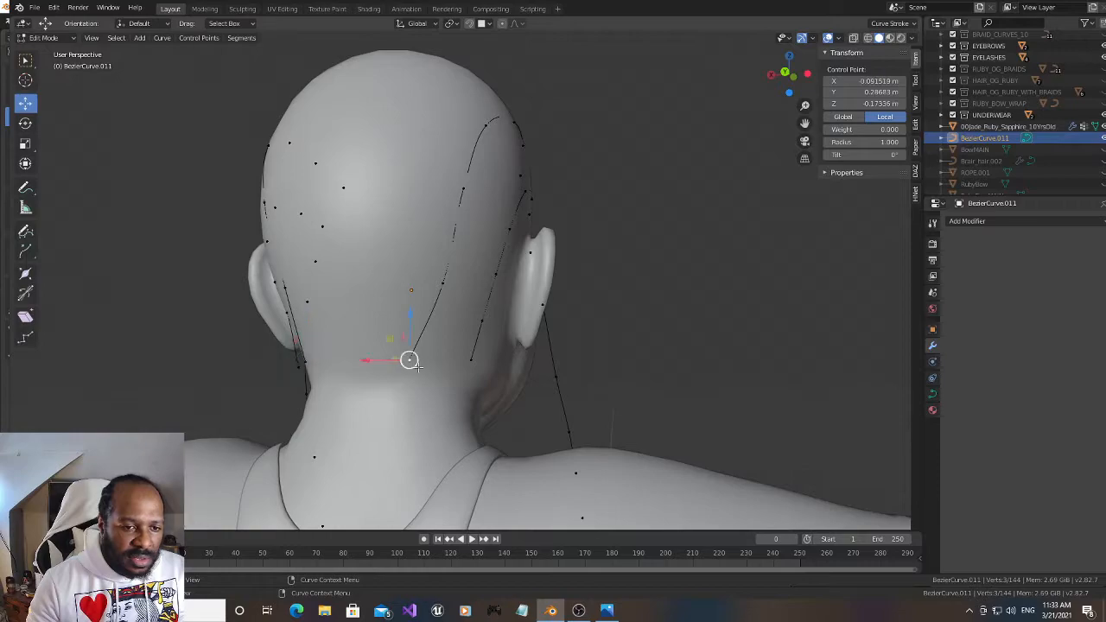
# On the back of the head, move the lowest nape points of the inner and outer right-side rows outward along the hairline
pyautogui.press('g')
pyautogui.click(453, 369)
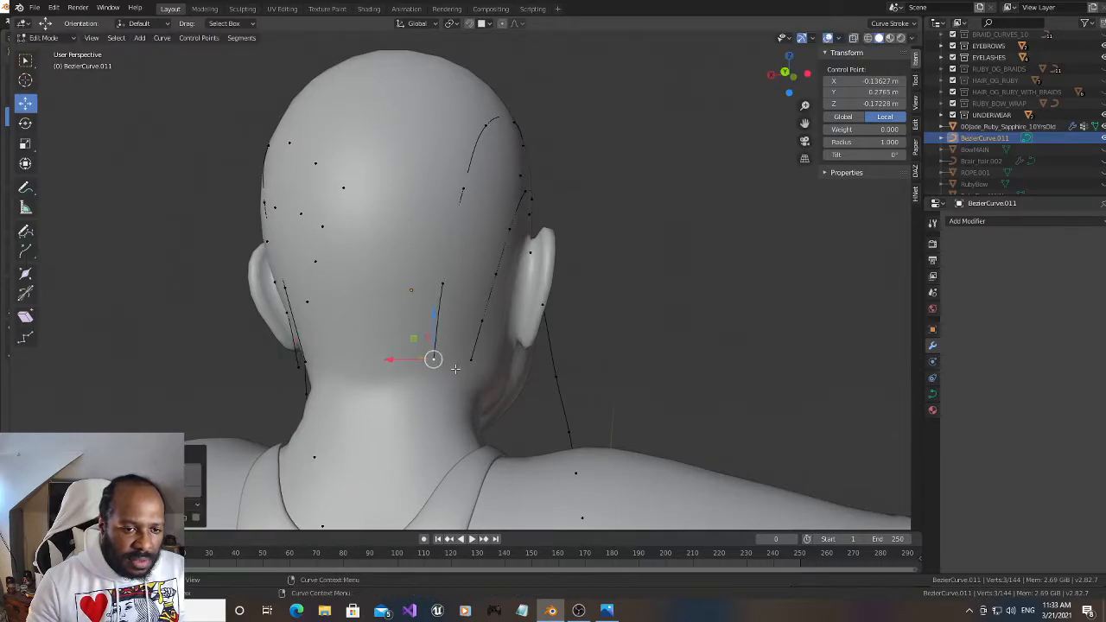
pyautogui.press('g')
pyautogui.click(474, 362)
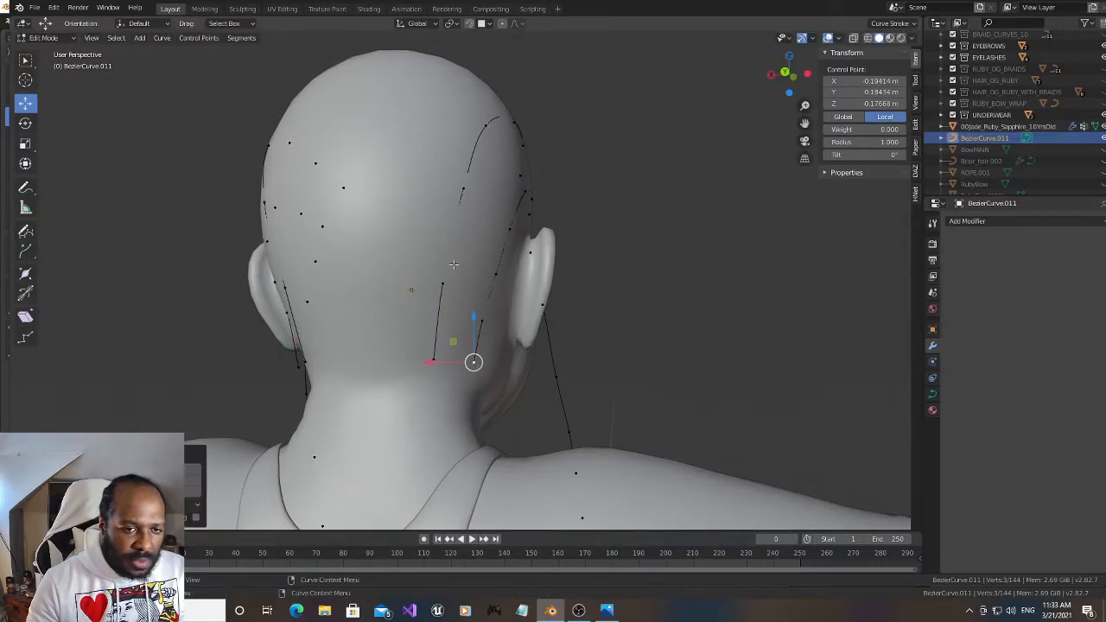
pyautogui.moveTo(798, 76)
pyautogui.mouseDown()
pyautogui.moveTo(844, 74)
pyautogui.moveTo(828, 90)
pyautogui.moveTo(898, 142)
pyautogui.moveTo(788, 76)
pyautogui.mouseUp()
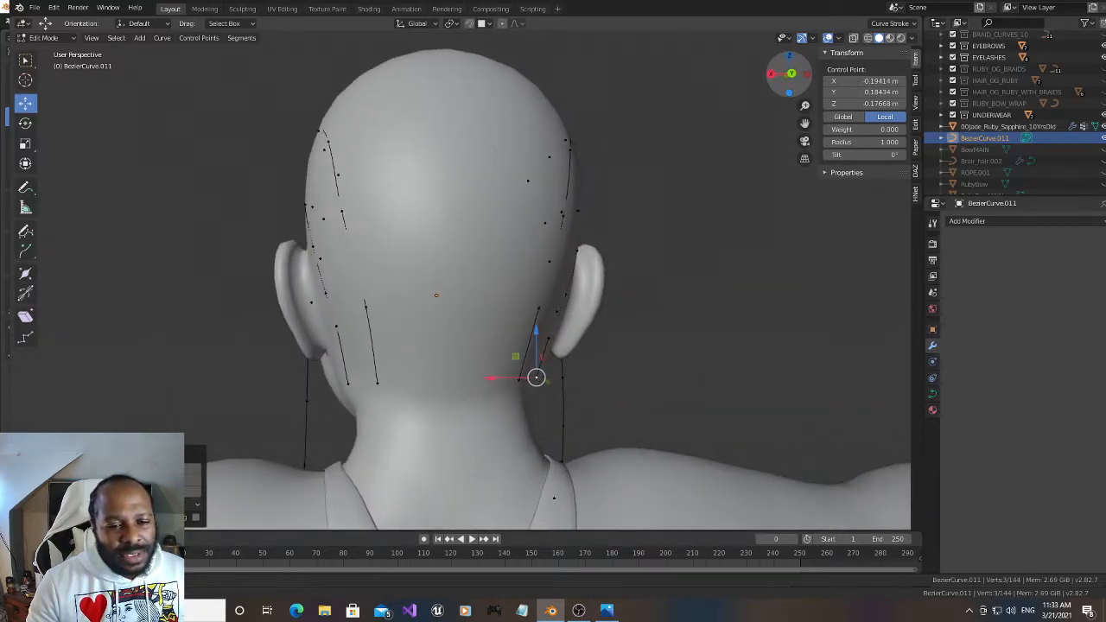
pyautogui.moveTo(334, 368); pyautogui.dragTo(401, 416)
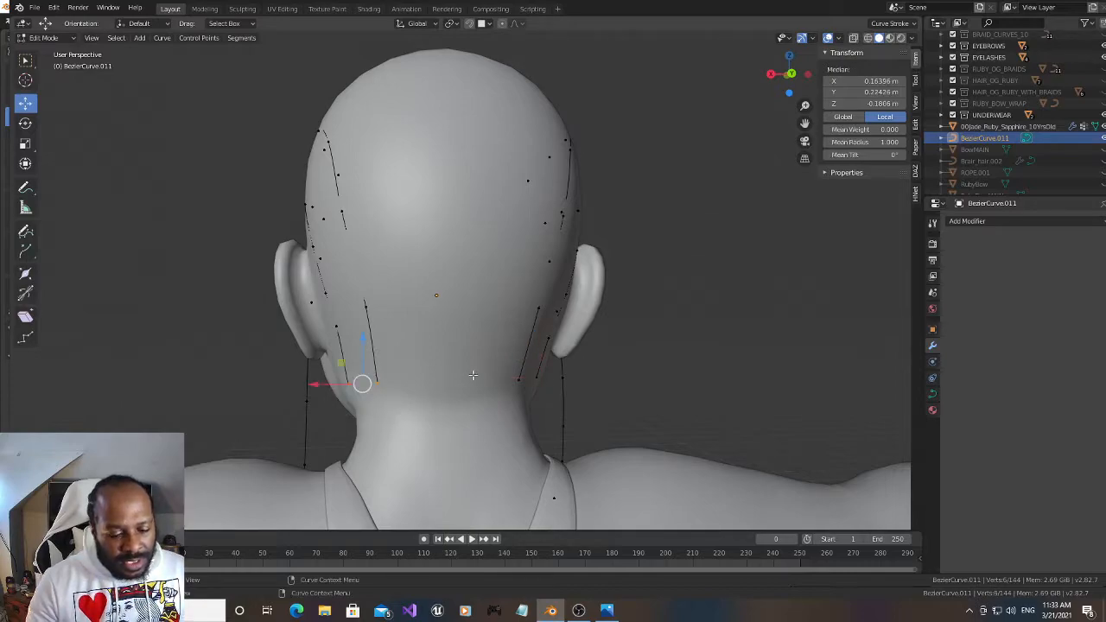
pyautogui.keyDown('shift'); pyautogui.moveTo(486, 353); pyautogui.dragTo(551, 408); pyautogui.keyUp('shift')
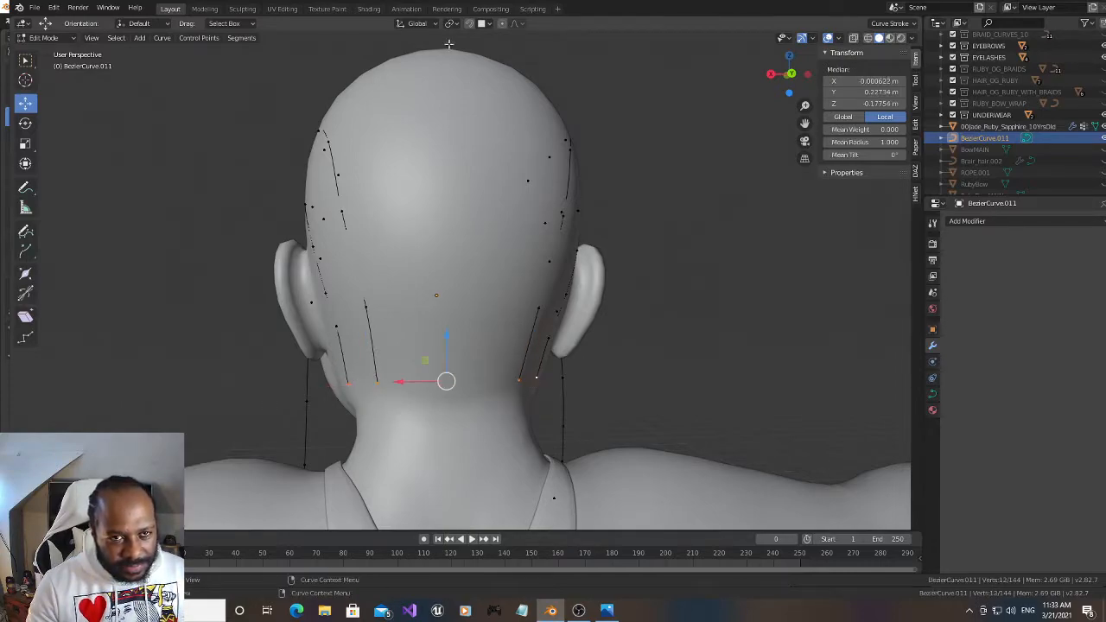
pyautogui.moveTo(783, 78)
pyautogui.mouseDown()
pyautogui.moveTo(765, 78)
pyautogui.moveTo(781, 78)
pyautogui.mouseUp()
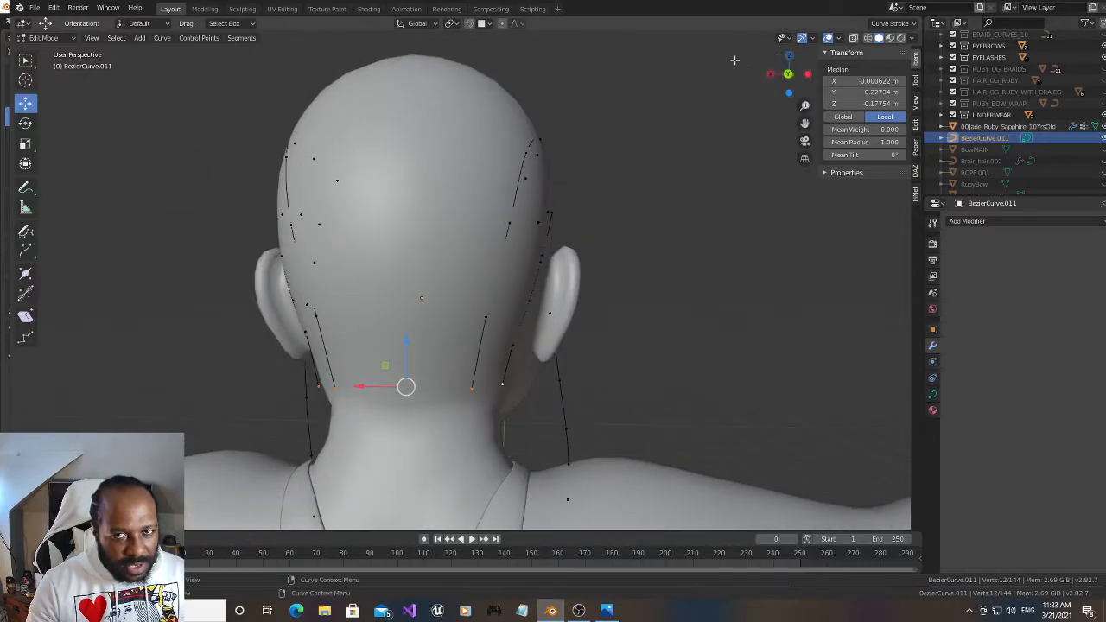
# With snapping on, nudge the inner right row's second-lowest point and the outer right row's points just above the nape on the scalp
pyautogui.click(487, 314)
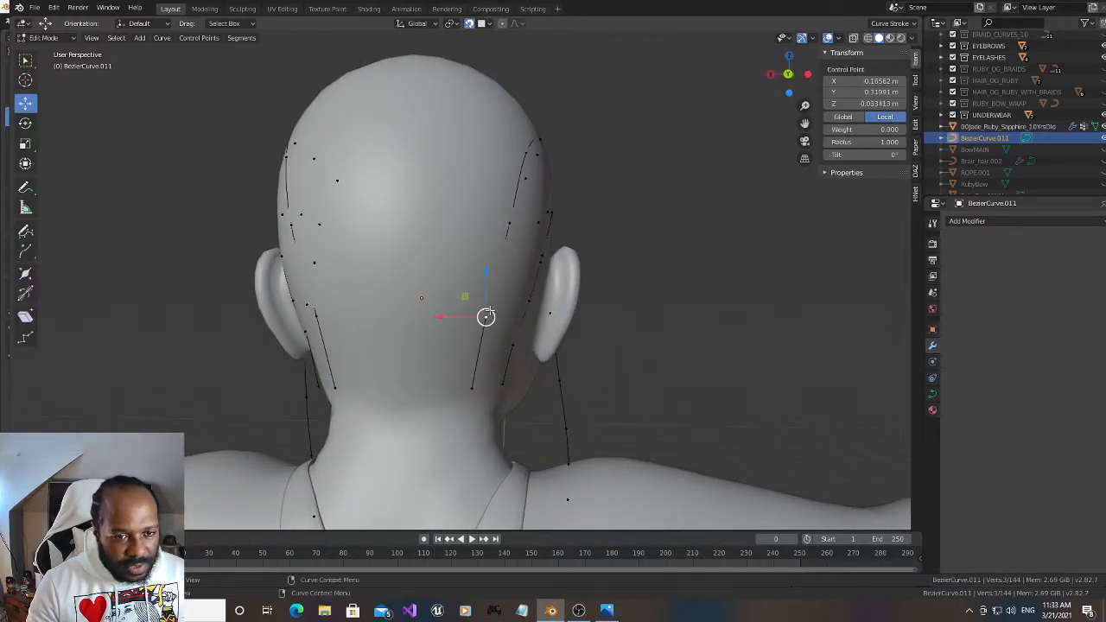
pyautogui.press('g')
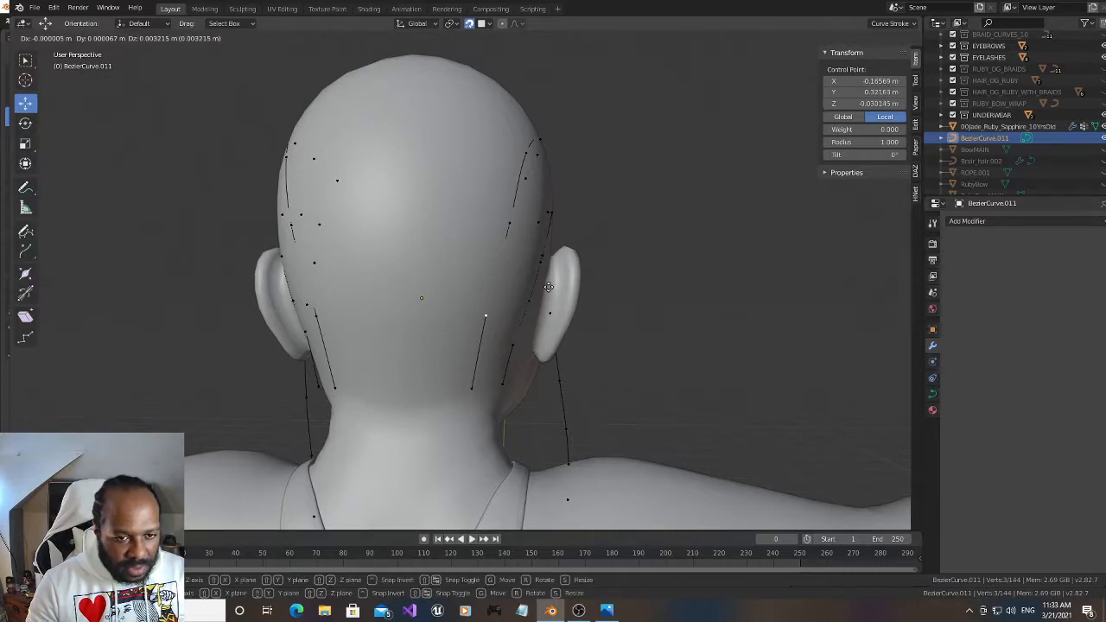
pyautogui.click(543, 314)
pyautogui.click(528, 300)
pyautogui.press('g')
pyautogui.click(529, 304)
pyautogui.click(512, 345)
pyautogui.press('g')
pyautogui.click(511, 343)
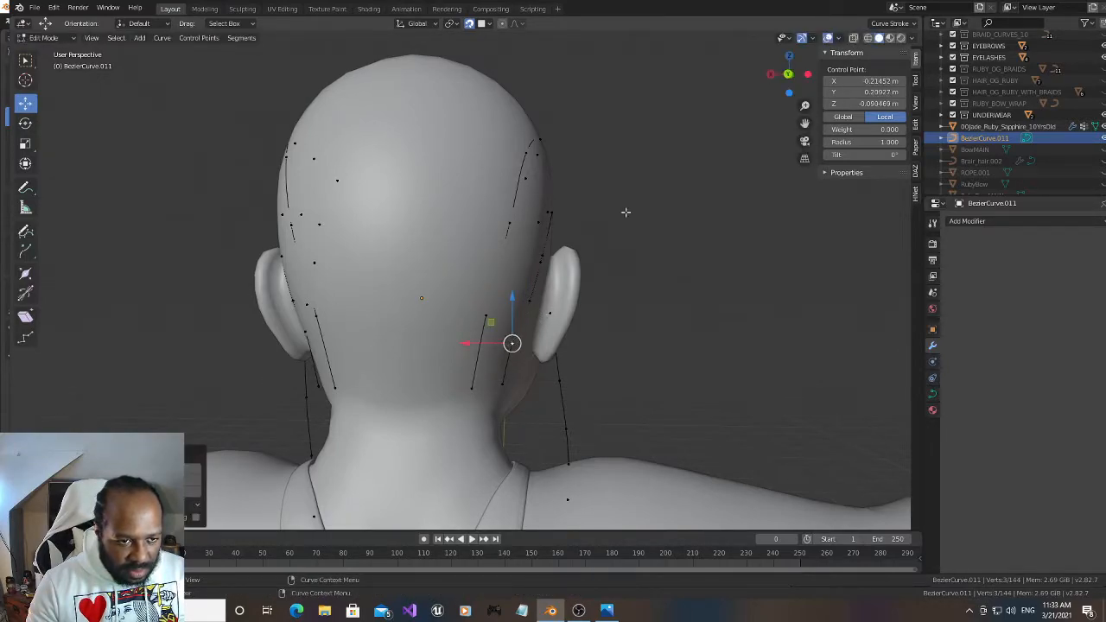
# Nudge the second-lowest points of both left rear rows slightly upward, and reposition the outer row's next point above on the scalp
pyautogui.moveTo(789, 75); pyautogui.dragTo(840, 75)
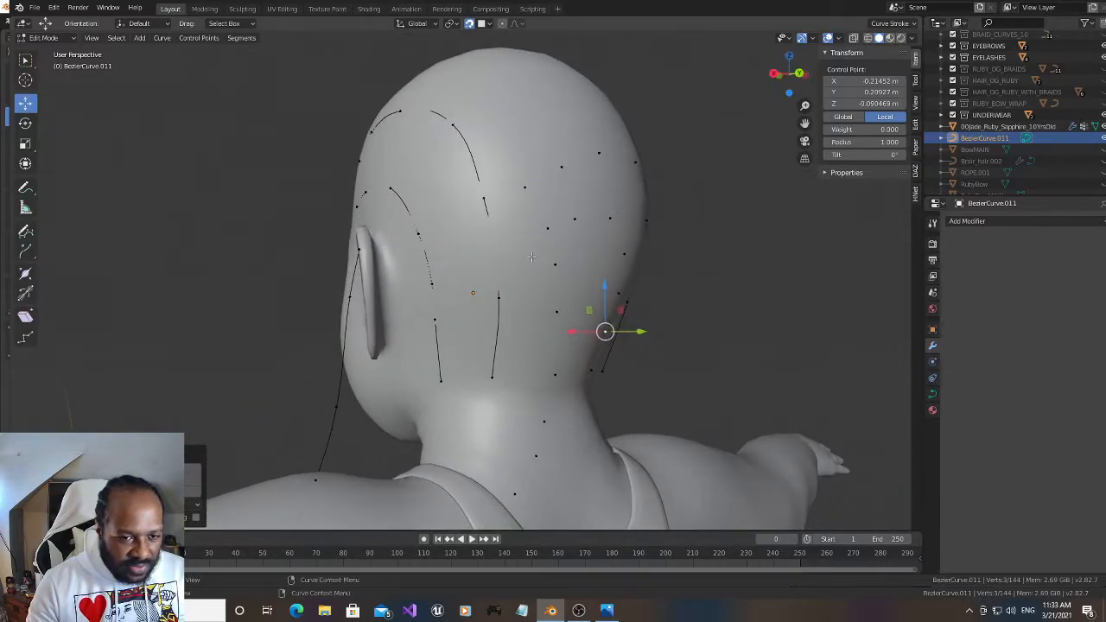
pyautogui.click(508, 297)
pyautogui.press('g')
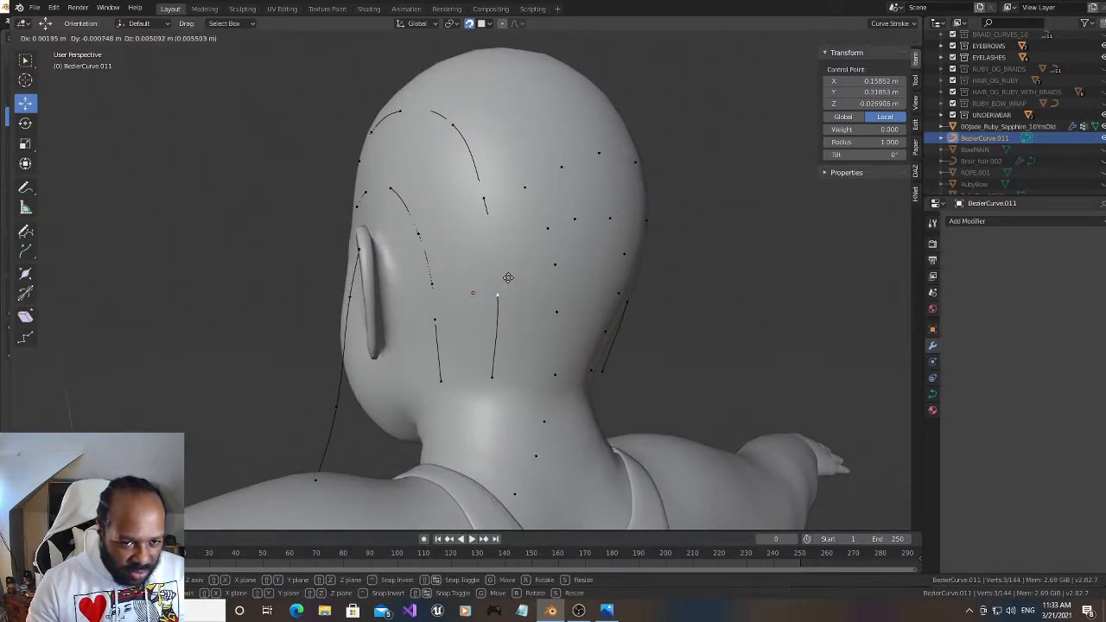
pyautogui.click(507, 276)
pyautogui.click(485, 199)
pyautogui.click(435, 320)
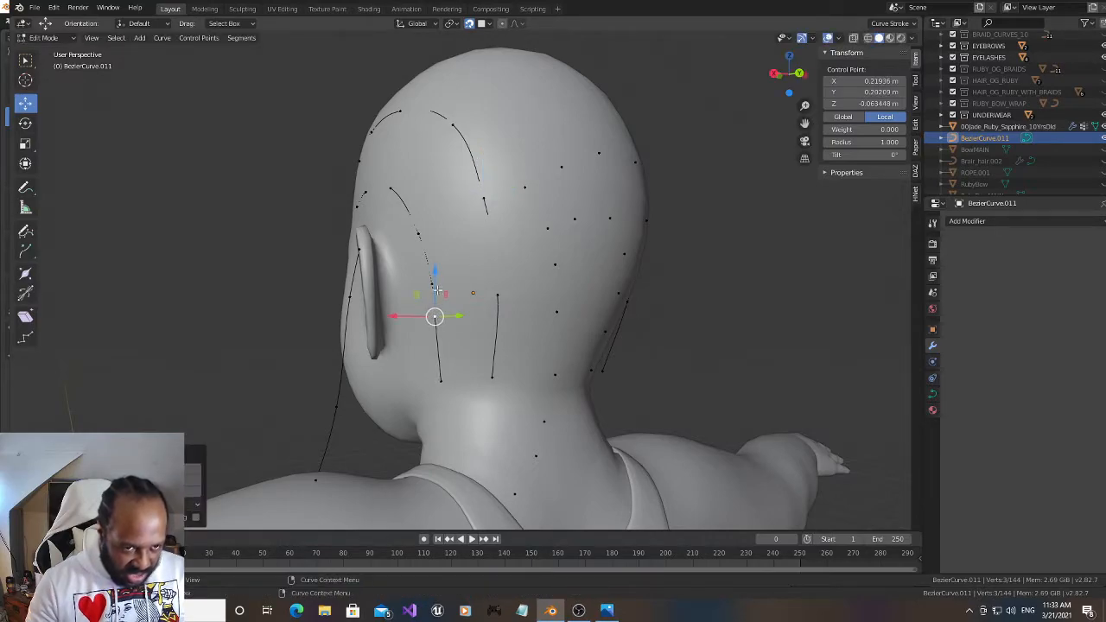
pyautogui.click(433, 287)
pyautogui.press('g')
pyautogui.click(458, 287)
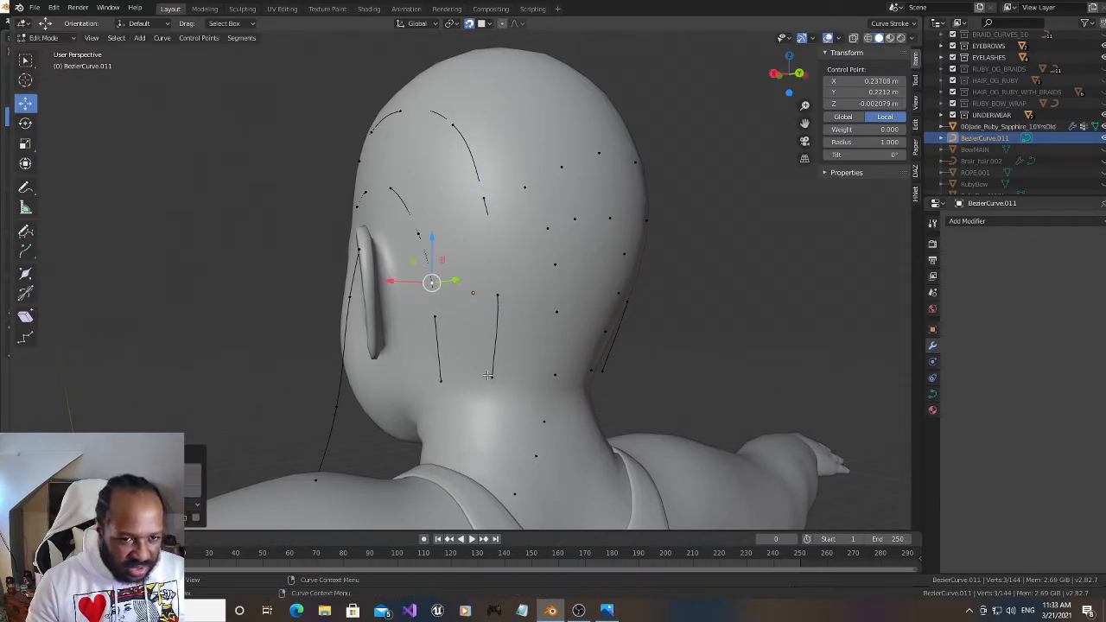
# Snap the nape points of both right rear rows to the hairline, at about X -0.135 m for the inner and -0.187 m for the outer
pyautogui.click(611, 378)
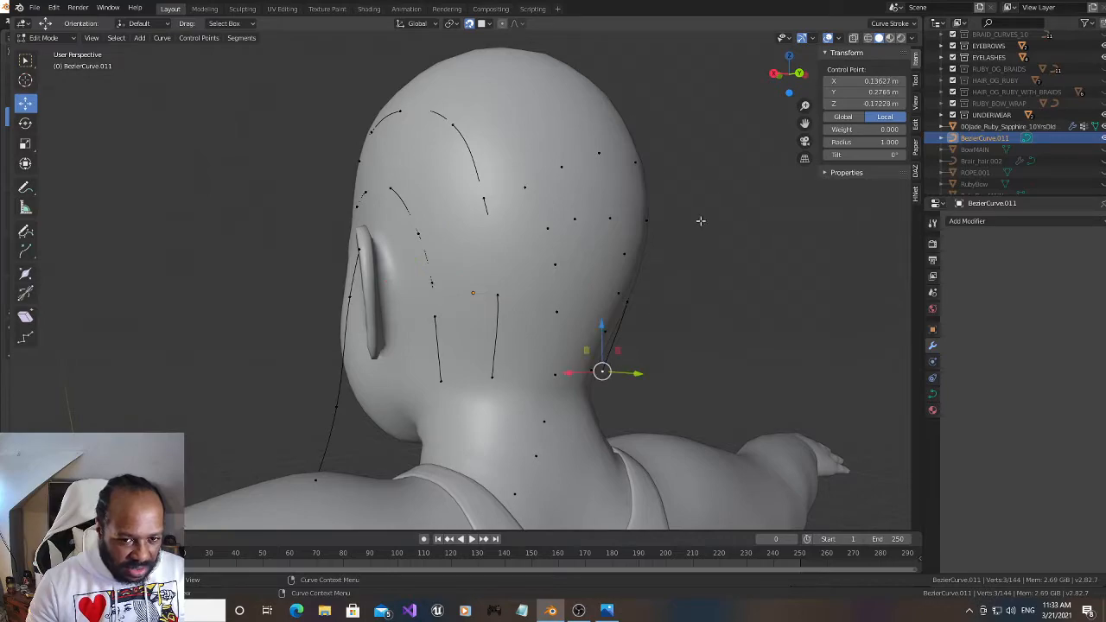
pyautogui.moveTo(790, 74); pyautogui.dragTo(811, 92)
pyautogui.moveTo(505, 376); pyautogui.dragTo(502, 376)
pyautogui.moveTo(786, 75)
pyautogui.mouseDown()
pyautogui.moveTo(804, 78)
pyautogui.moveTo(772, 73)
pyautogui.moveTo(795, 78)
pyautogui.moveTo(783, 73)
pyautogui.mouseUp()
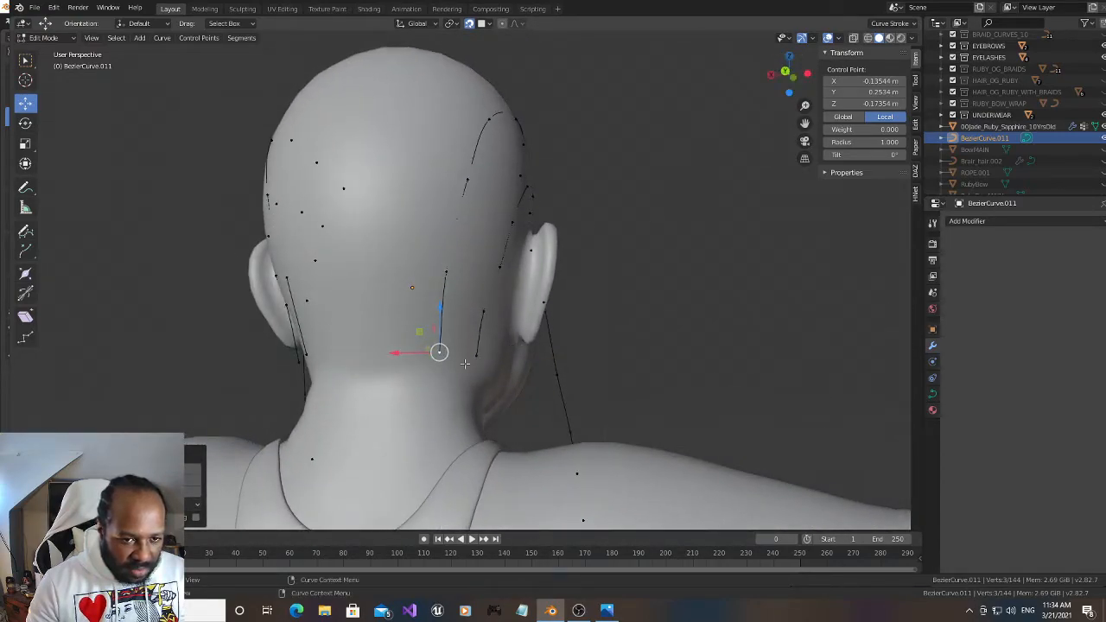
pyautogui.press('g')
pyautogui.click(497, 356)
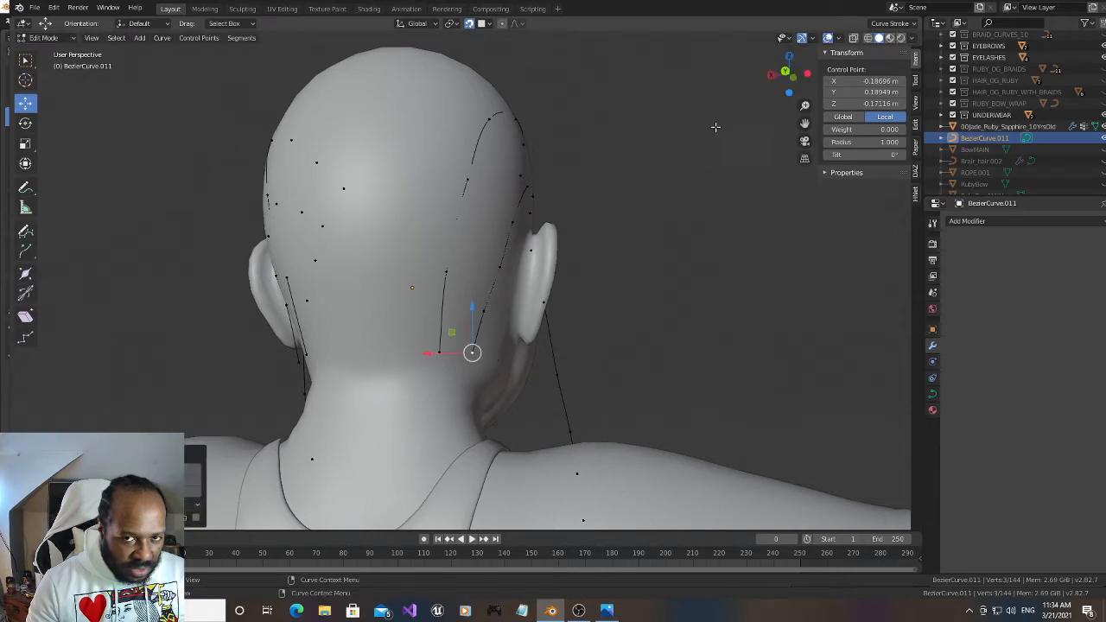
# Move the nape points of both left rear rows together with snapping so they sit at the hairline
pyautogui.moveTo(786, 74); pyautogui.dragTo(775, 76)
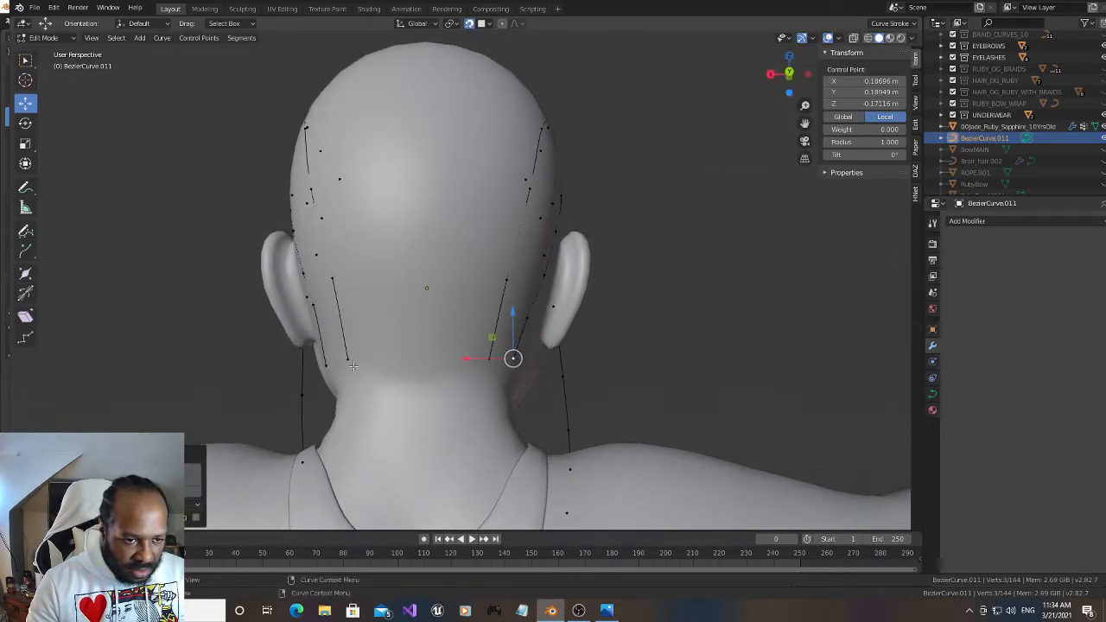
pyautogui.click(327, 366)
pyautogui.keyDown('shift'); pyautogui.click(356, 362); pyautogui.keyUp('shift')
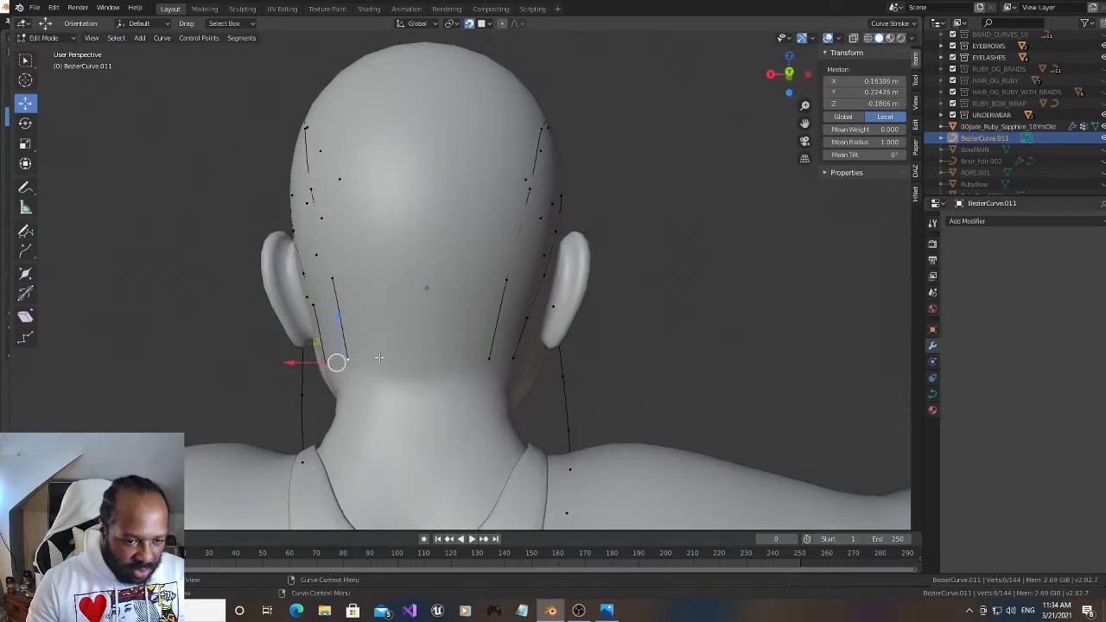
pyautogui.press('g')
pyautogui.click(387, 358)
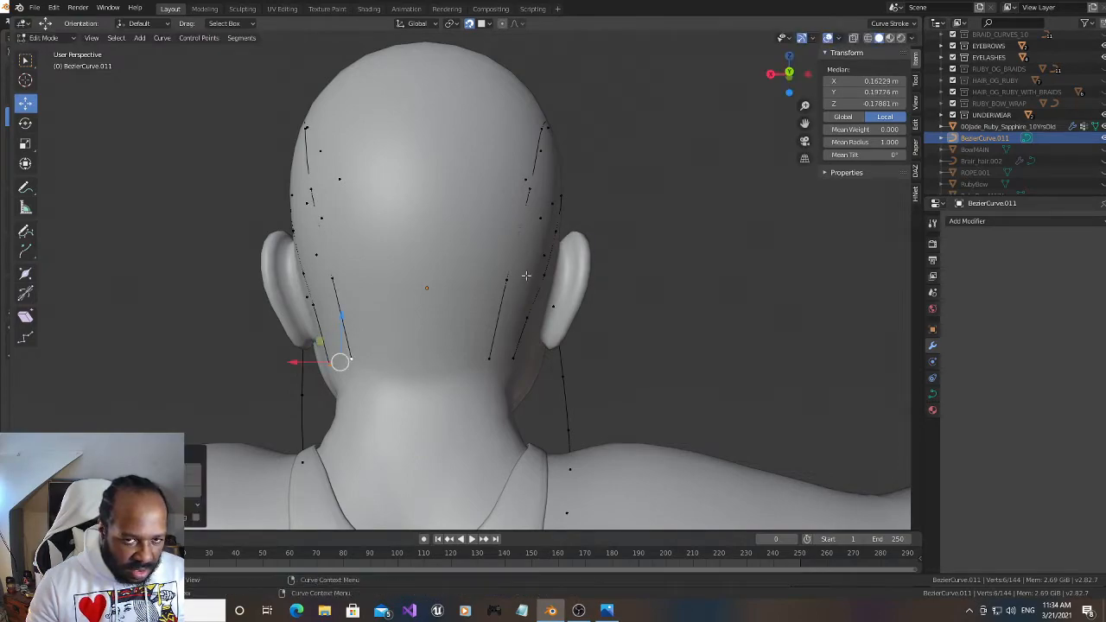
# With snapping off, select the nape points of all four rear rows and extrude them a short way down and backward off the neck
pyautogui.moveTo(786, 74); pyautogui.dragTo(786, 75)
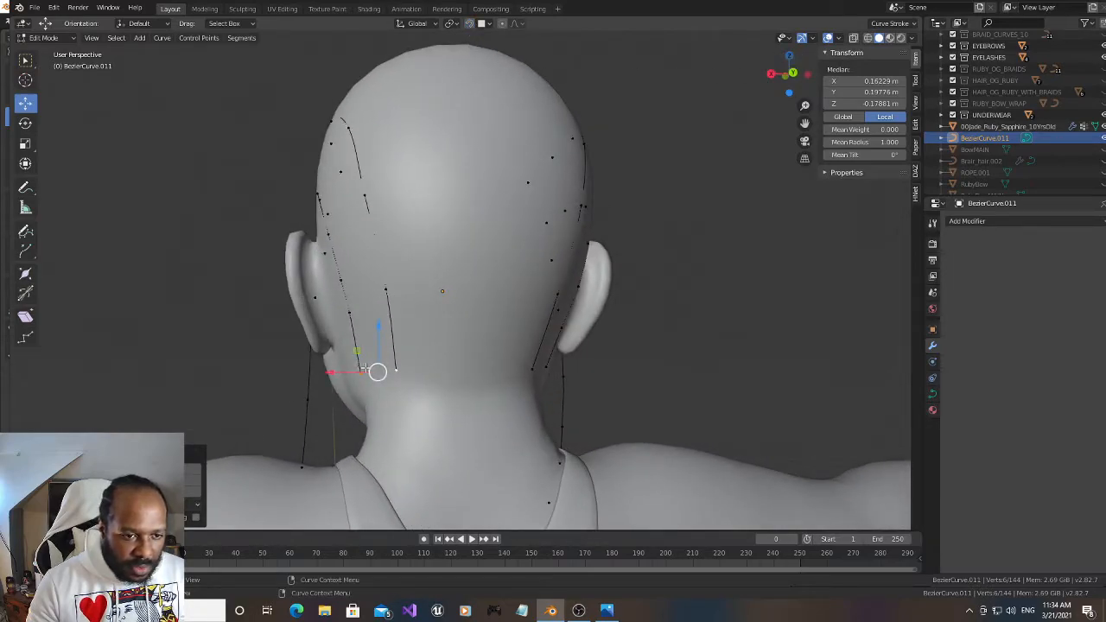
pyautogui.keyDown('shift'); pyautogui.click(533, 369); pyautogui.keyUp('shift')
pyautogui.keyDown('shift'); pyautogui.click(545, 368); pyautogui.keyUp('shift')
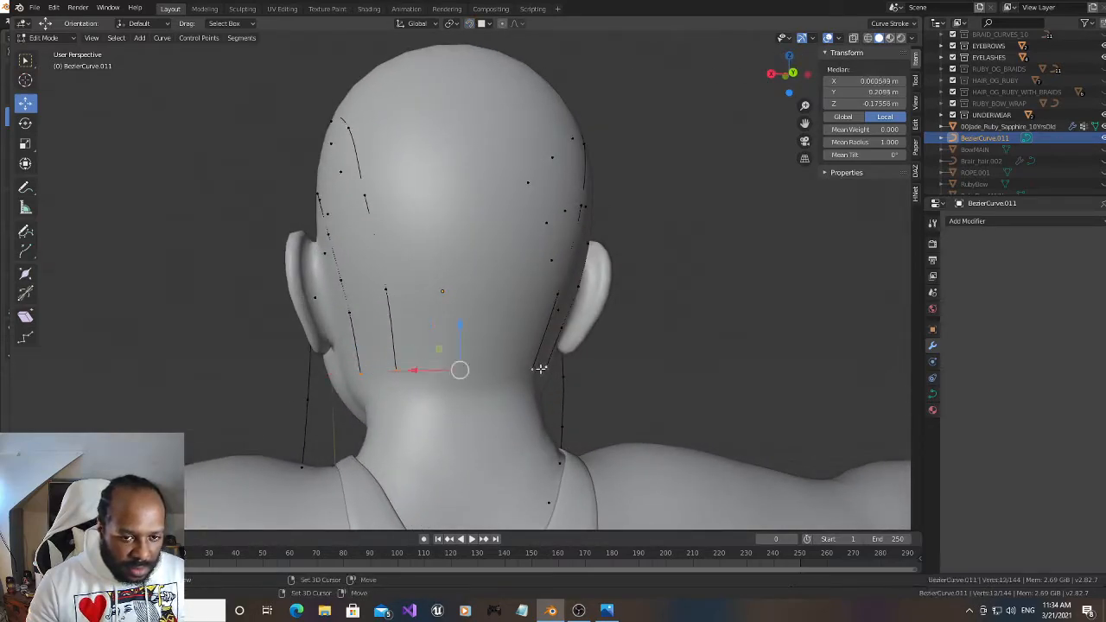
pyautogui.moveTo(789, 75); pyautogui.dragTo(777, 75)
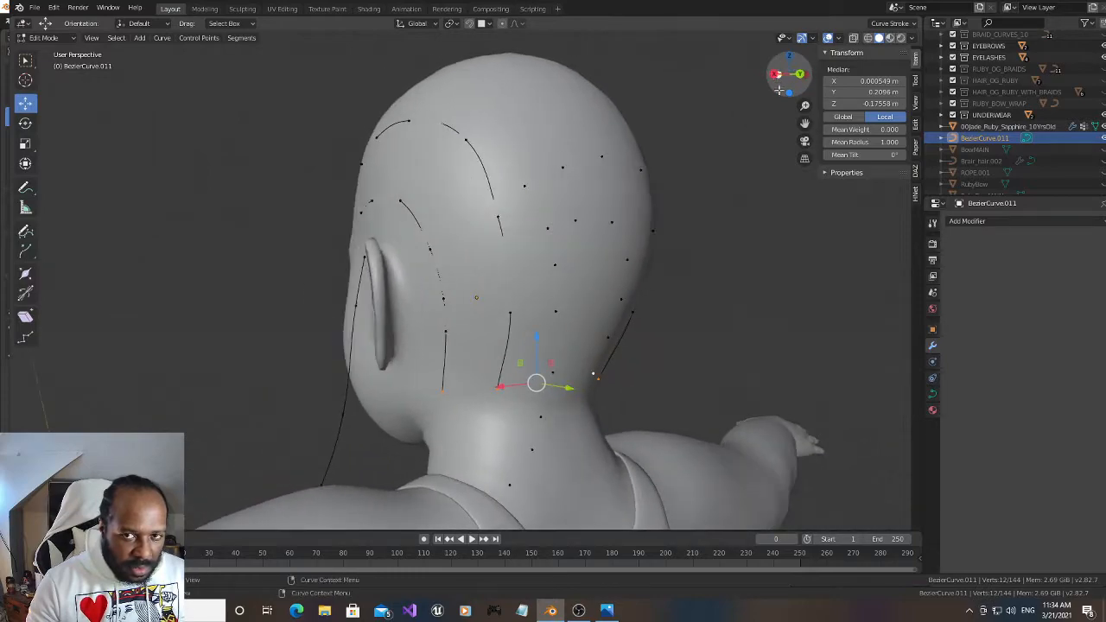
pyautogui.moveTo(803, 123); pyautogui.dragTo(733, 168)
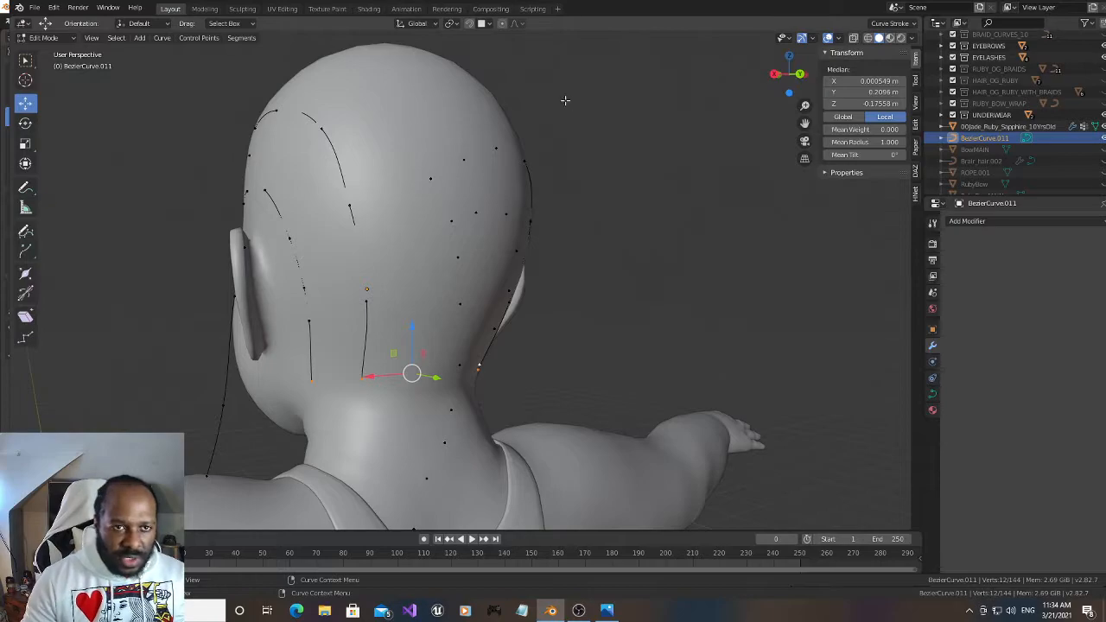
pyautogui.moveTo(788, 74); pyautogui.dragTo(782, 79)
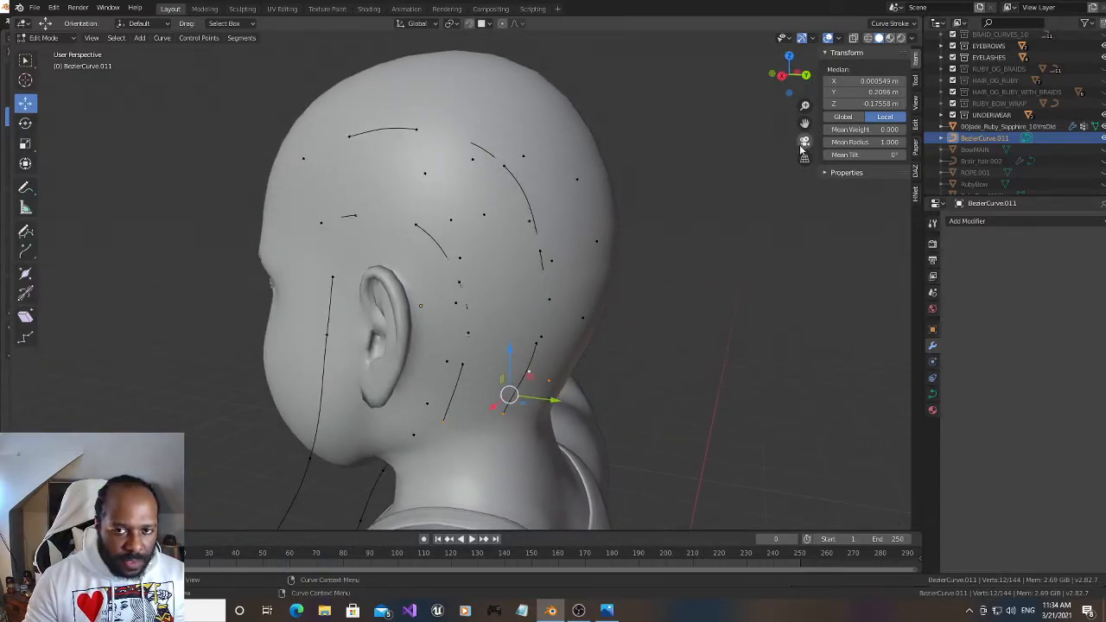
pyautogui.moveTo(804, 121); pyautogui.dragTo(702, 79)
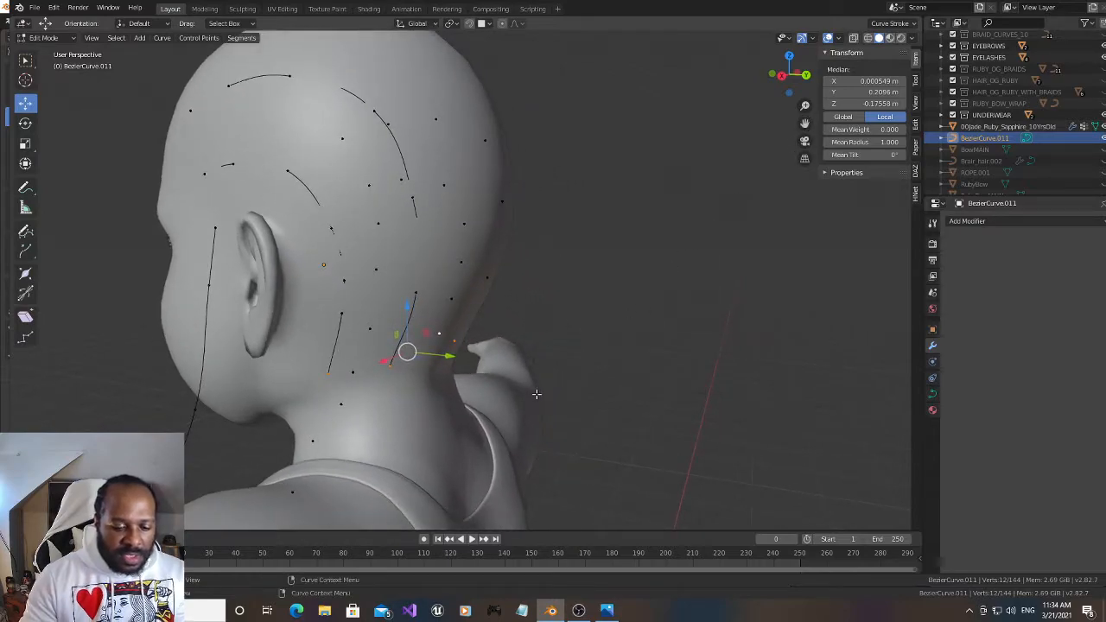
pyautogui.press('g')
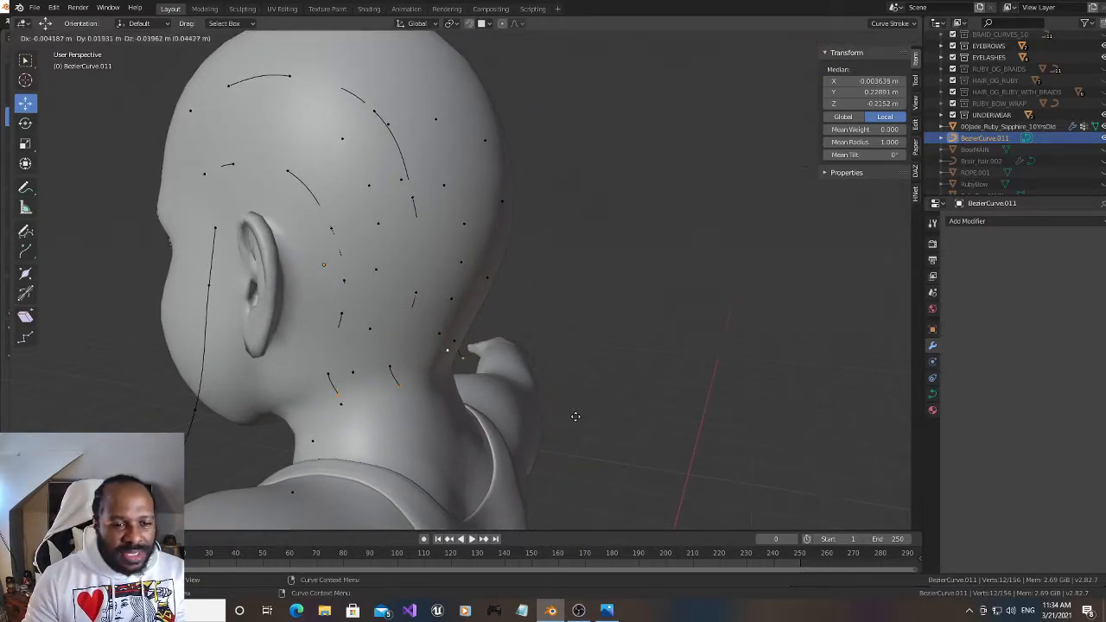
pyautogui.click(585, 432)
# Shift the four extruded end points along X until their median is about 0.001 m, centred behind the neck
pyautogui.moveTo(779, 72); pyautogui.dragTo(297, 361)
pyautogui.press('g')
pyautogui.press('x')
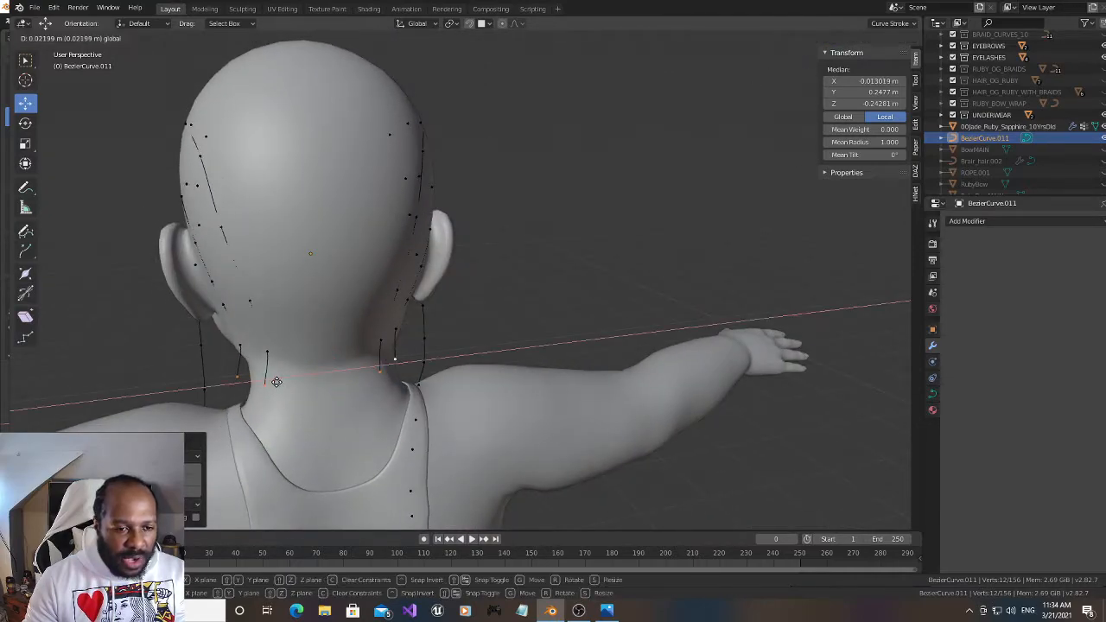
pyautogui.click(280, 380)
# Extrude the four rear strands twice, backward and down beyond the neck and shoulders, realigning them along X between the extrusions
pyautogui.moveTo(789, 73); pyautogui.dragTo(827, 19)
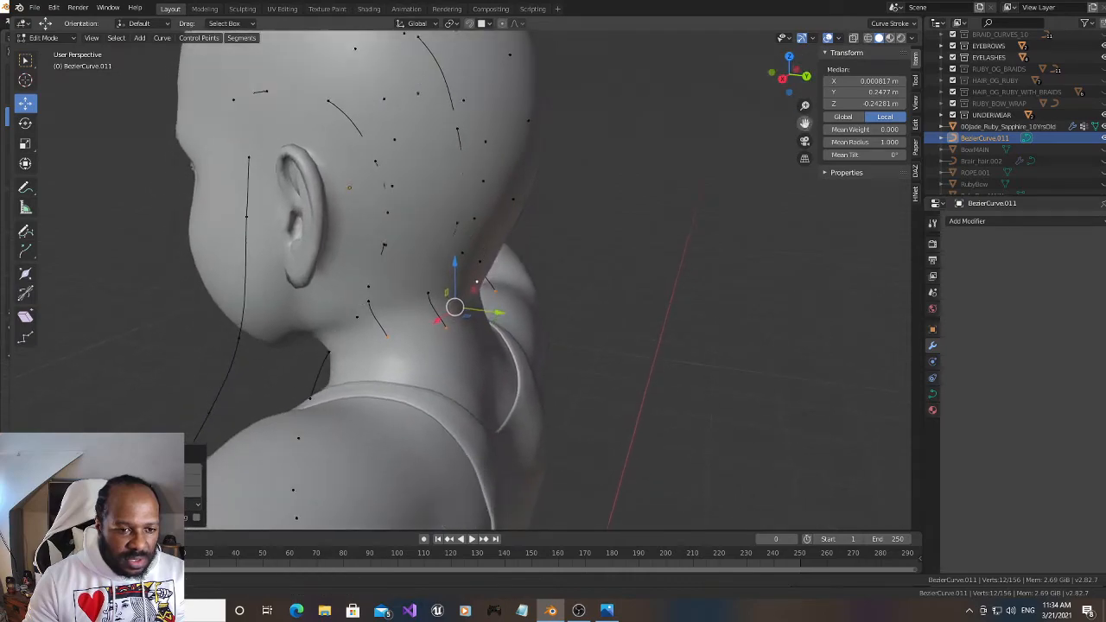
pyautogui.press('e')
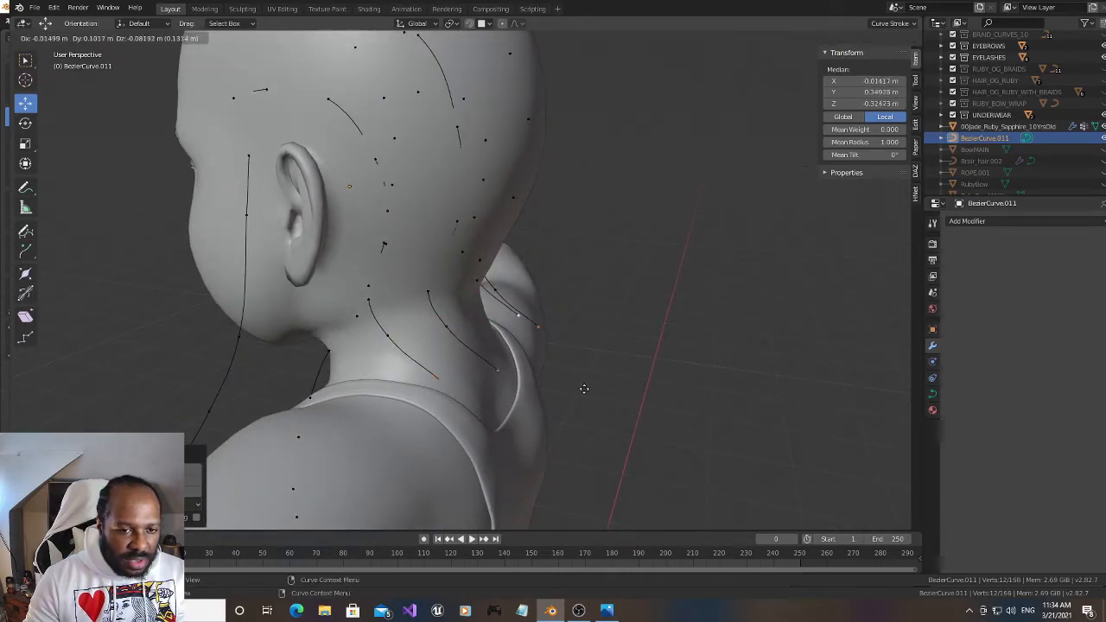
pyautogui.click(593, 401)
pyautogui.moveTo(795, 82); pyautogui.dragTo(739, 122)
pyautogui.moveTo(310, 348); pyautogui.dragTo(303, 346)
pyautogui.moveTo(778, 82); pyautogui.dragTo(768, 177)
pyautogui.press('g')
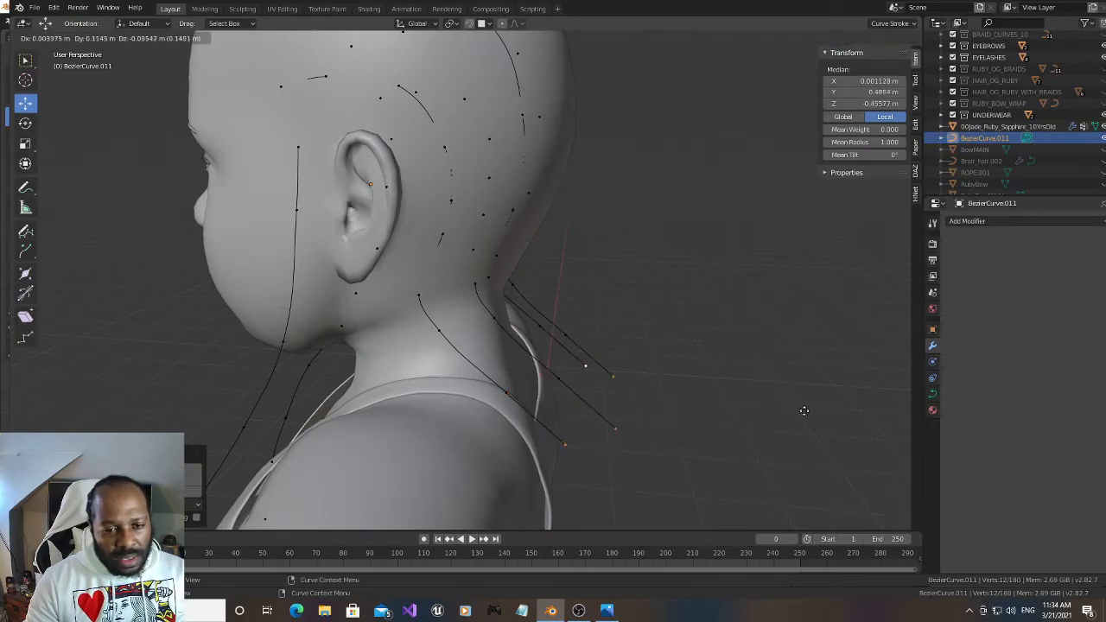
pyautogui.click(805, 412)
# Realign the four strand ends along X and extrude them down behind the upper back to about Y 0.569 m, Z -0.600 m
pyautogui.moveTo(797, 80)
pyautogui.mouseDown()
pyautogui.moveTo(783, 83)
pyautogui.moveTo(817, 82)
pyautogui.mouseUp()
pyautogui.moveTo(302, 427); pyautogui.dragTo(312, 426)
pyautogui.moveTo(796, 79); pyautogui.dragTo(869, 80)
pyautogui.press('e')
pyautogui.click(813, 402)
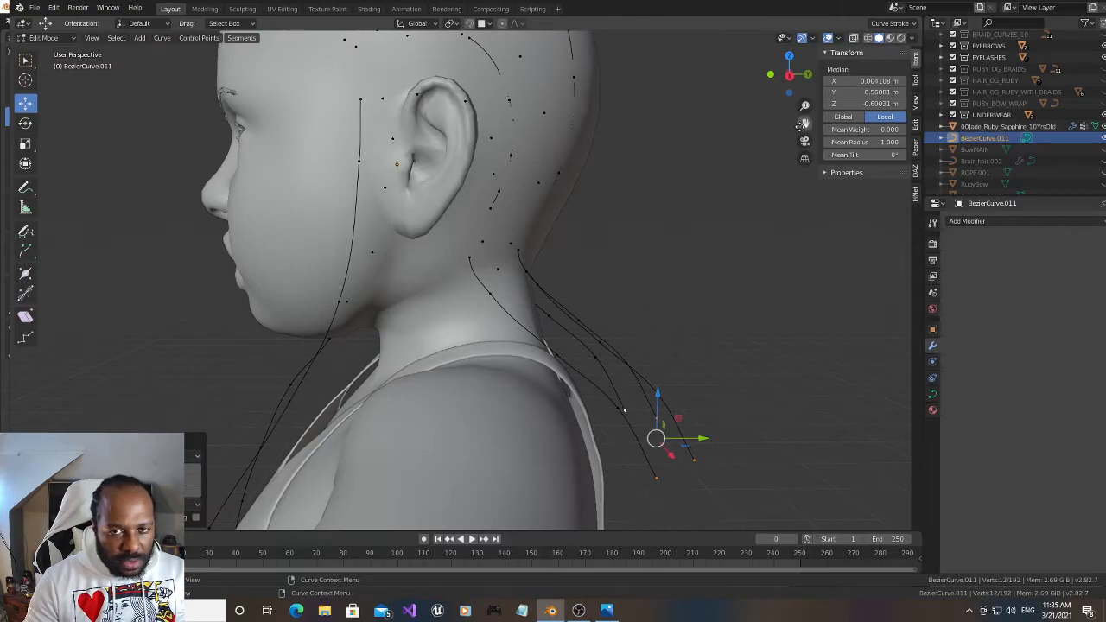
# Adjust the strand ends along X and extrude them down behind the back to about Y 0.686 m, Z -0.763 m
pyautogui.moveTo(802, 126); pyautogui.dragTo(620, 42)
pyautogui.moveTo(790, 76); pyautogui.dragTo(681, 120)
pyautogui.moveTo(319, 263); pyautogui.dragTo(326, 262)
pyautogui.press('e')
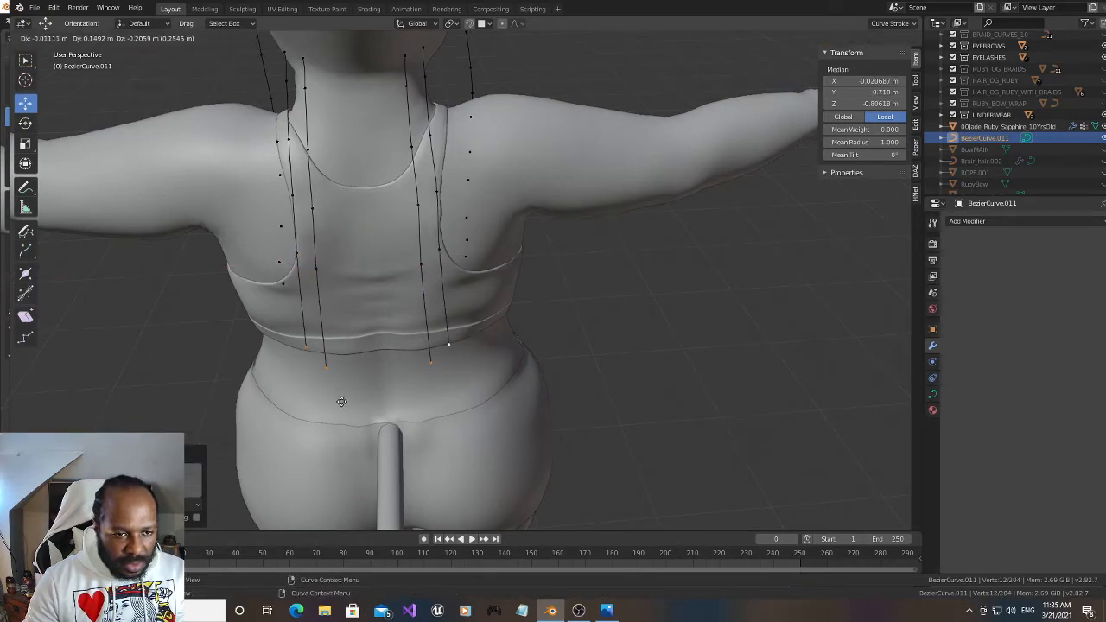
pyautogui.click(335, 381)
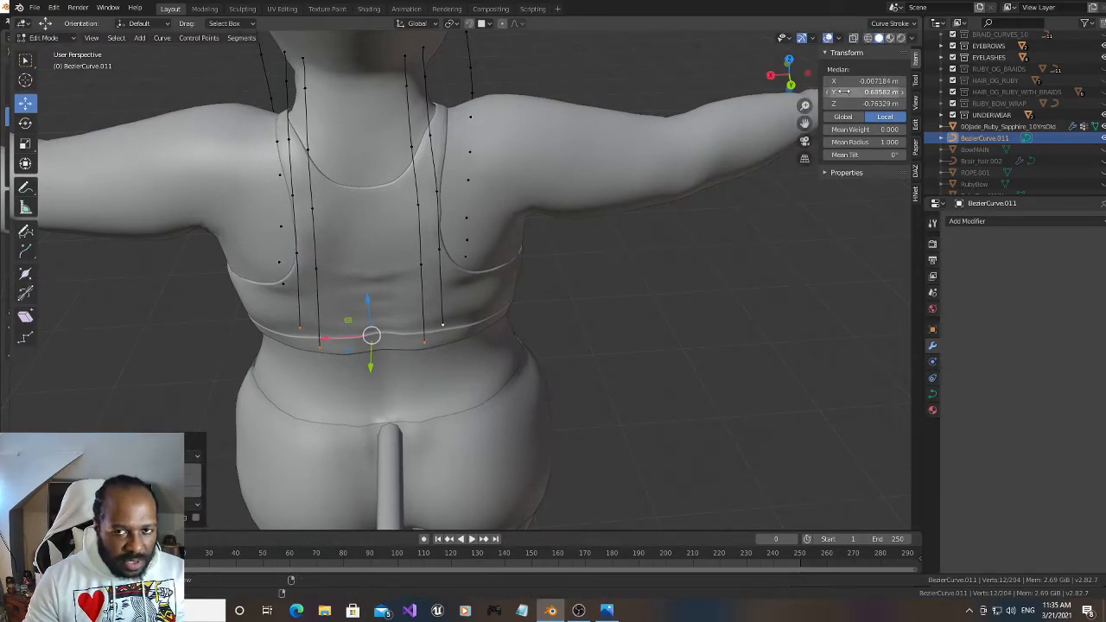
# Extrude the four rear strands straight down twice more so they hang behind the lower back, ending at about Z -1.251 m
pyautogui.moveTo(793, 76); pyautogui.dragTo(504, 338)
pyautogui.press('e')
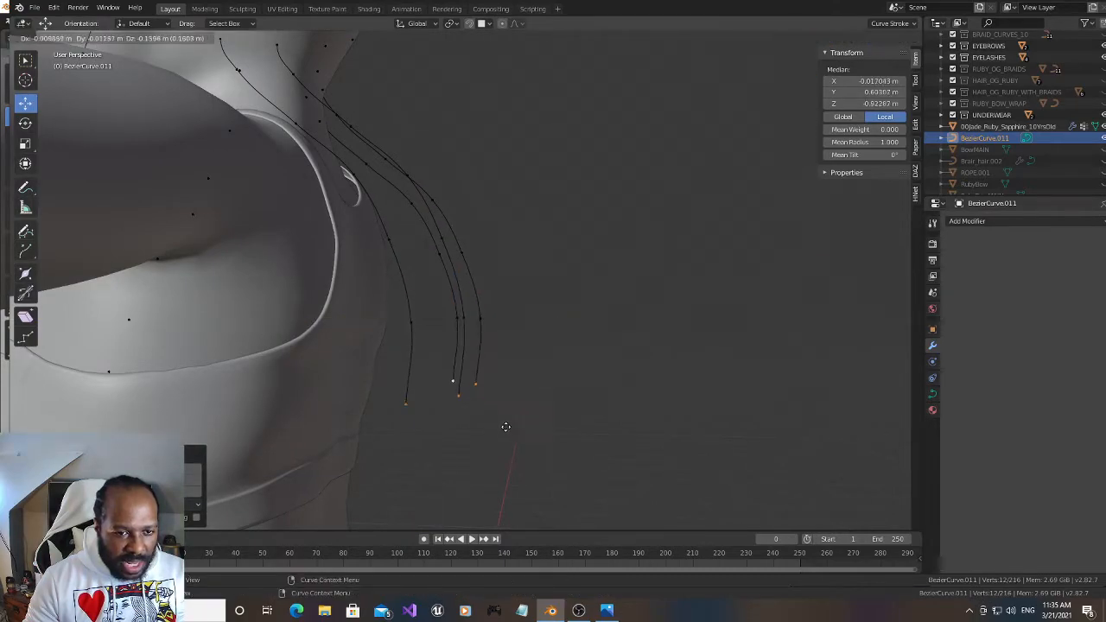
pyautogui.click(515, 460)
pyautogui.moveTo(804, 122); pyautogui.dragTo(827, 3)
pyautogui.press('e')
pyautogui.click(665, 422)
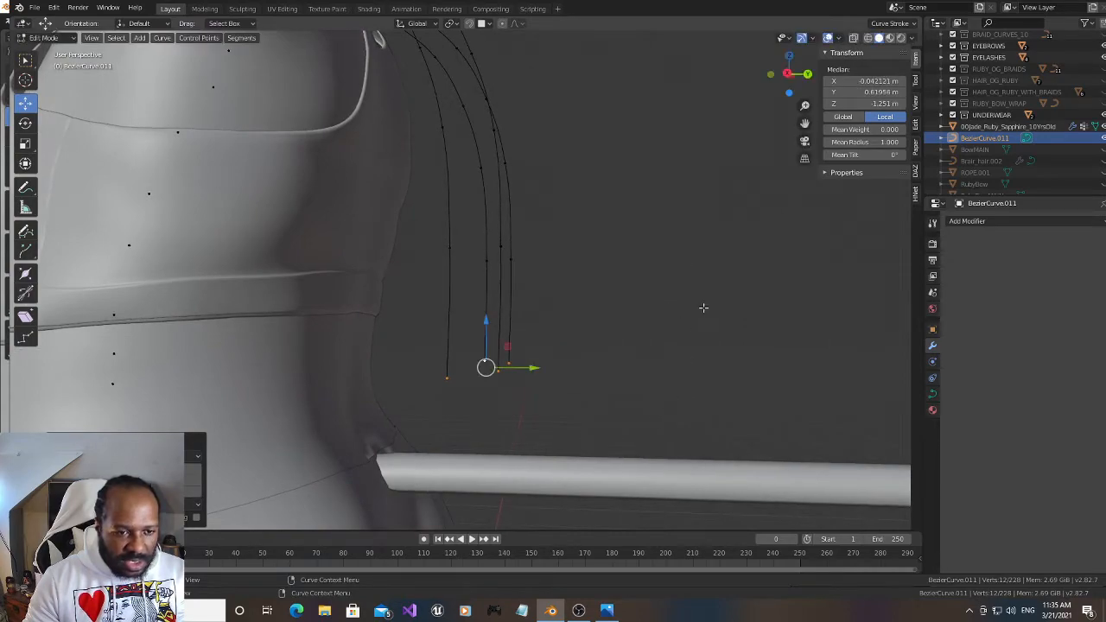
# Extrude the four rear strands down to the hips at about Z -1.515 m, shifting their ends along X to about -0.054 m
pyautogui.moveTo(804, 123); pyautogui.dragTo(817, 49)
pyautogui.press('e')
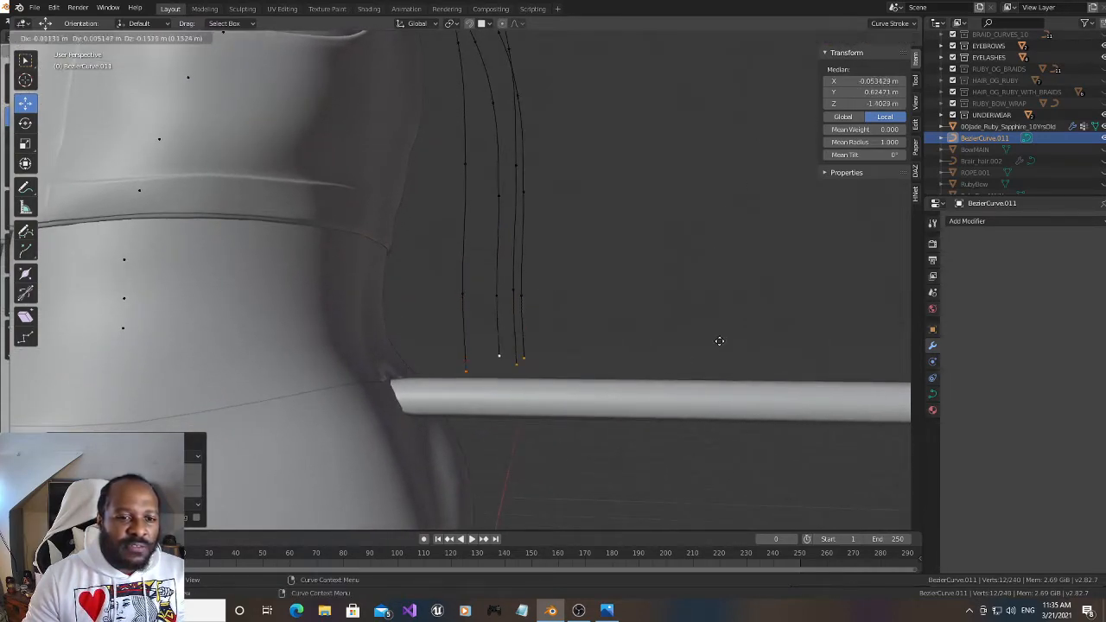
pyautogui.click(721, 390)
pyautogui.moveTo(800, 102); pyautogui.dragTo(762, 180)
pyautogui.moveTo(804, 123); pyautogui.dragTo(904, 46)
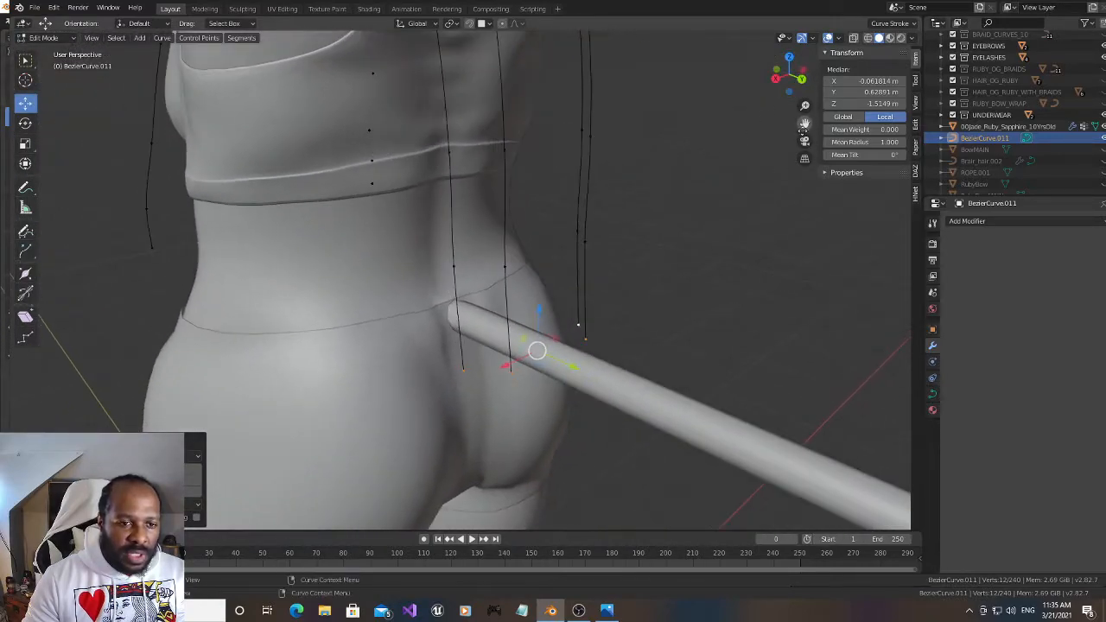
pyautogui.moveTo(513, 372); pyautogui.dragTo(509, 373)
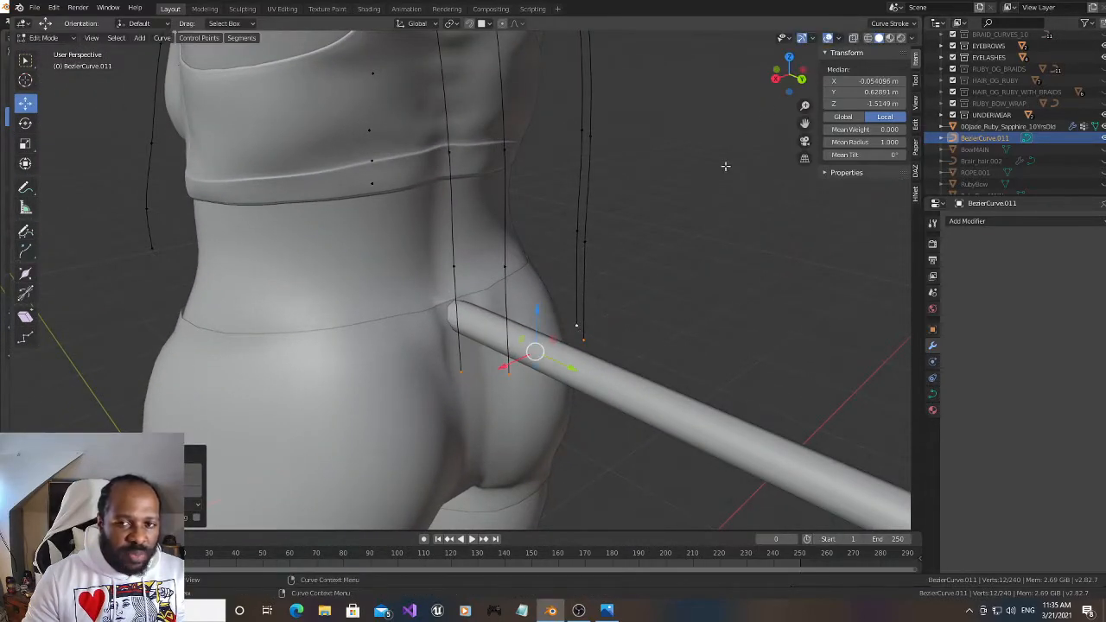
# Extrude the four rear strand ends once more behind the buttocks, to about Y 0.668 m, Z -1.682 m
pyautogui.moveTo(786, 77); pyautogui.dragTo(783, 79)
pyautogui.moveTo(804, 123); pyautogui.dragTo(759, 74)
pyautogui.press('e')
pyautogui.click(644, 353)
pyautogui.moveTo(805, 124)
pyautogui.mouseDown()
pyautogui.moveTo(805, 234)
pyautogui.moveTo(804, 121)
pyautogui.mouseUp()
# Duplicate the inner +X-side nape control point and snap it nearer the neck's centre, at about X 0.049 m, Y 0.298 m, Z -0.178 m
pyautogui.moveTo(791, 78); pyautogui.dragTo(690, 68)
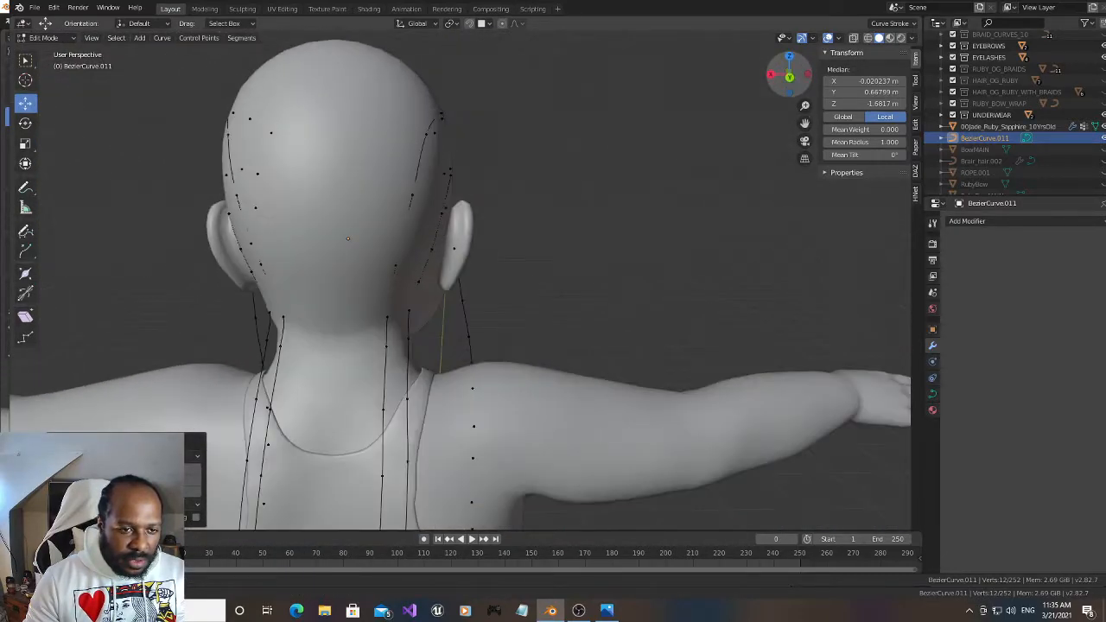
pyautogui.moveTo(789, 75); pyautogui.dragTo(827, 76)
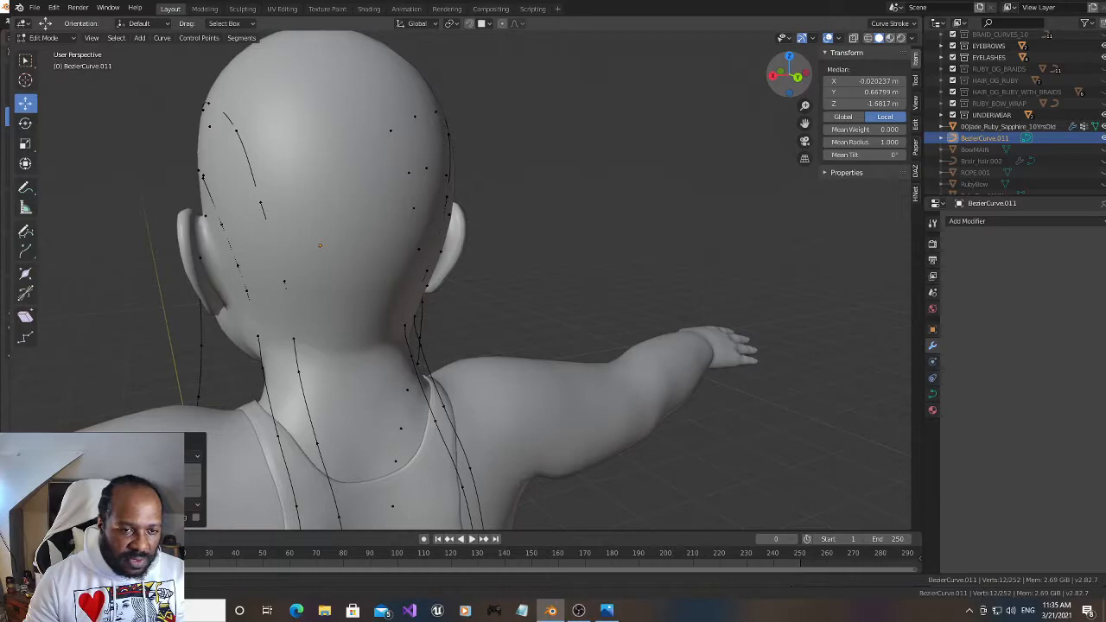
pyautogui.moveTo(821, 76)
pyautogui.mouseDown()
pyautogui.moveTo(813, 130)
pyautogui.moveTo(822, 69)
pyautogui.mouseUp()
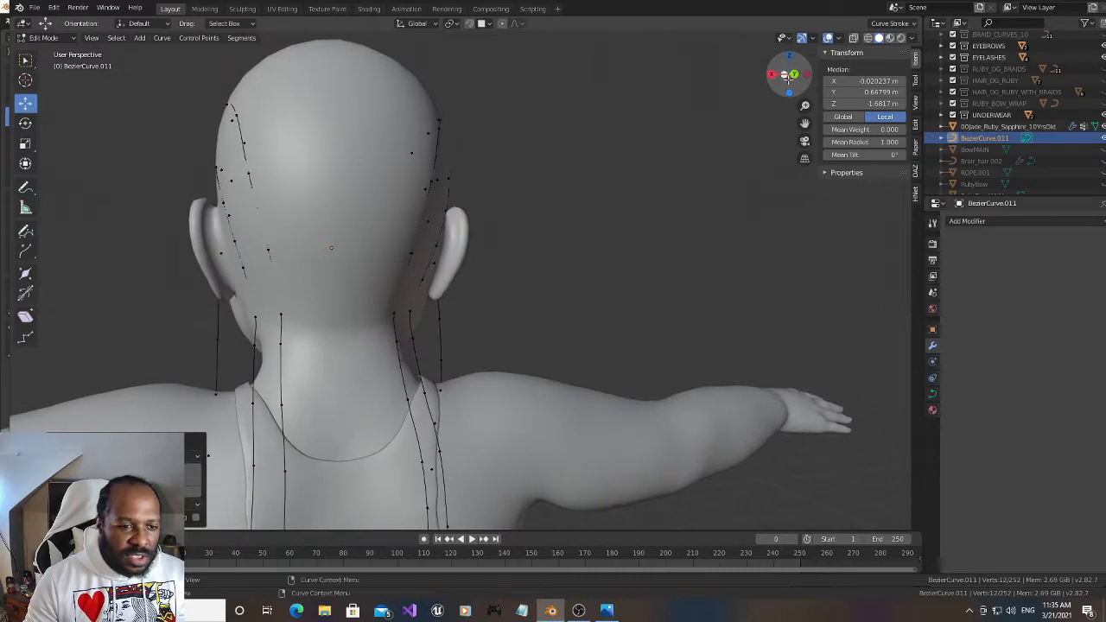
pyautogui.click(281, 314)
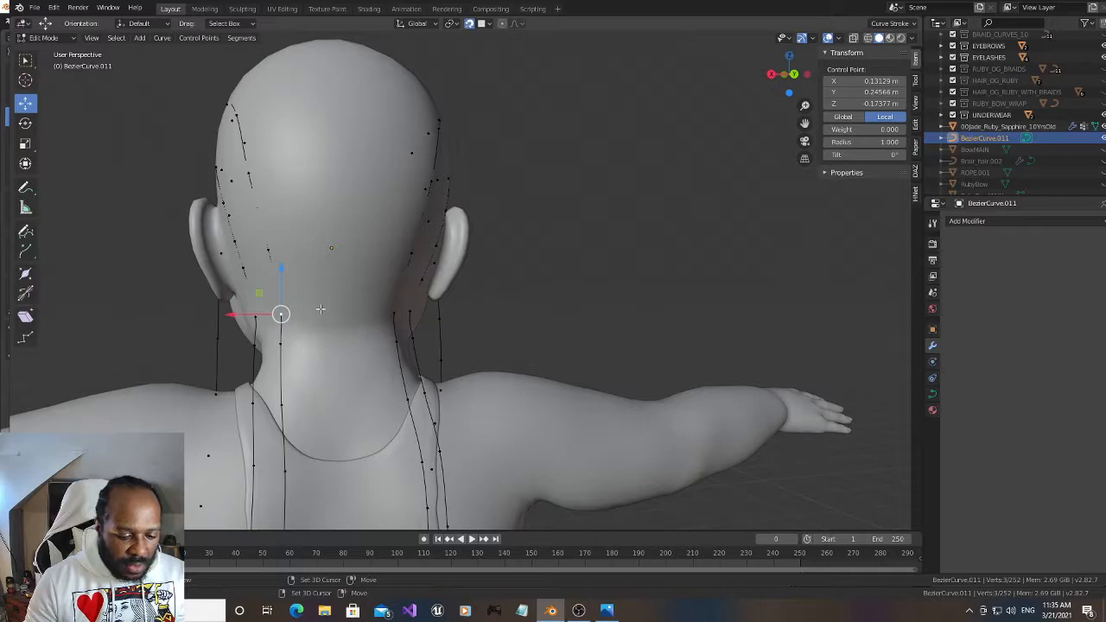
pyautogui.press('g')
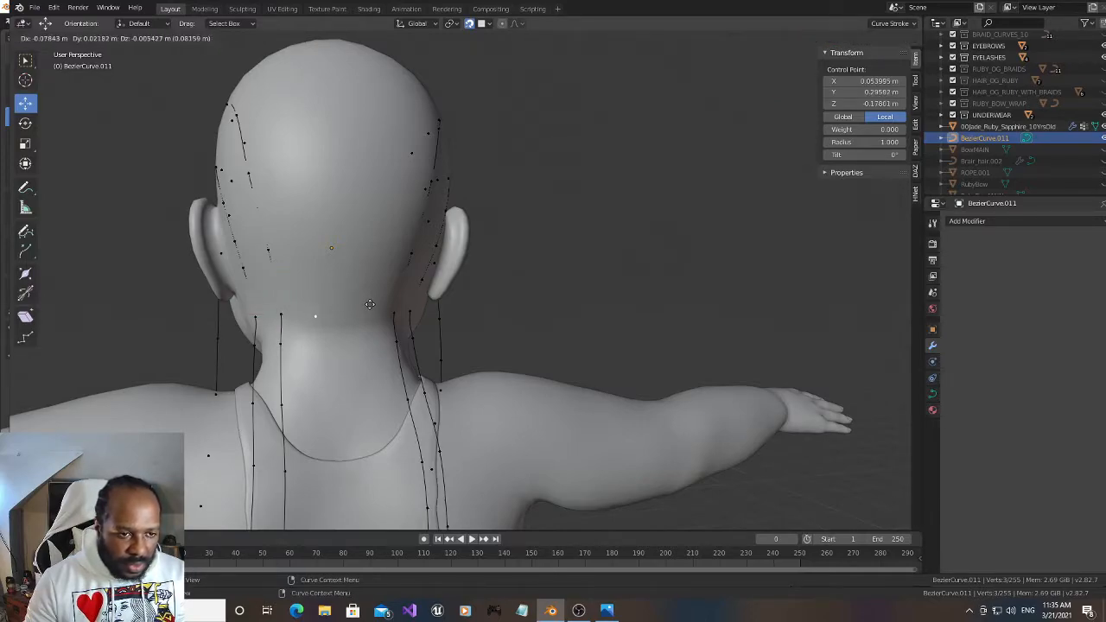
pyautogui.click(372, 304)
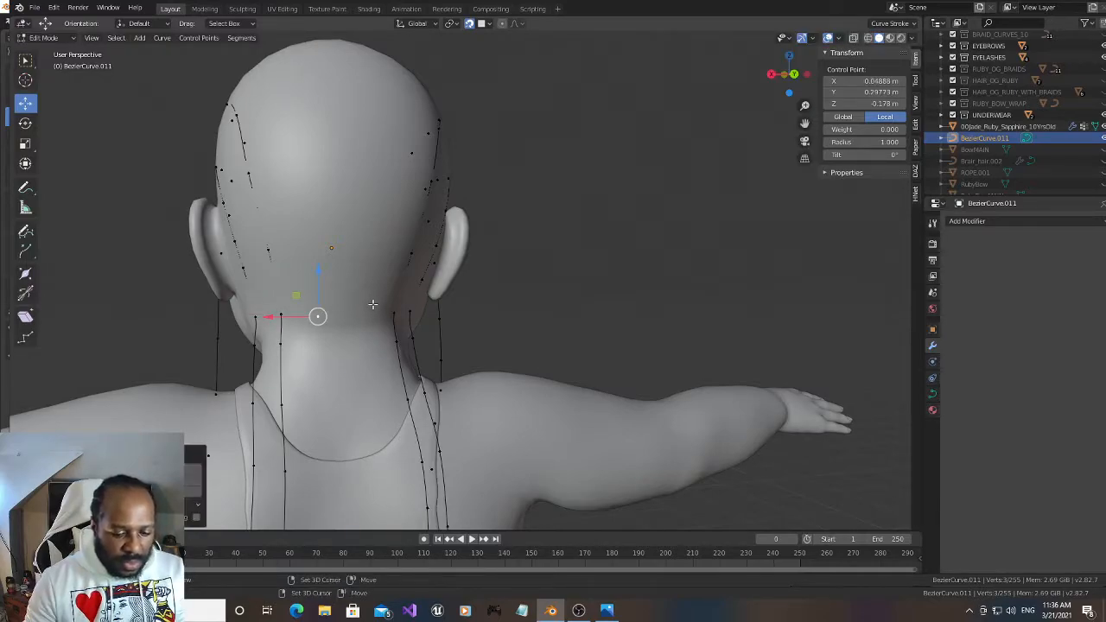
# Duplicate the new nape point and snap the copy across the centre line, at about X -0.068 m, Y 0.297 m, Z -0.175 m
pyautogui.rightClick(418, 305)
pyautogui.moveTo(319, 271)
pyautogui.mouseDown()
pyautogui.moveTo(321, 296)
pyautogui.moveTo(327, 271)
pyautogui.mouseUp()
pyautogui.rightClick(327, 271)
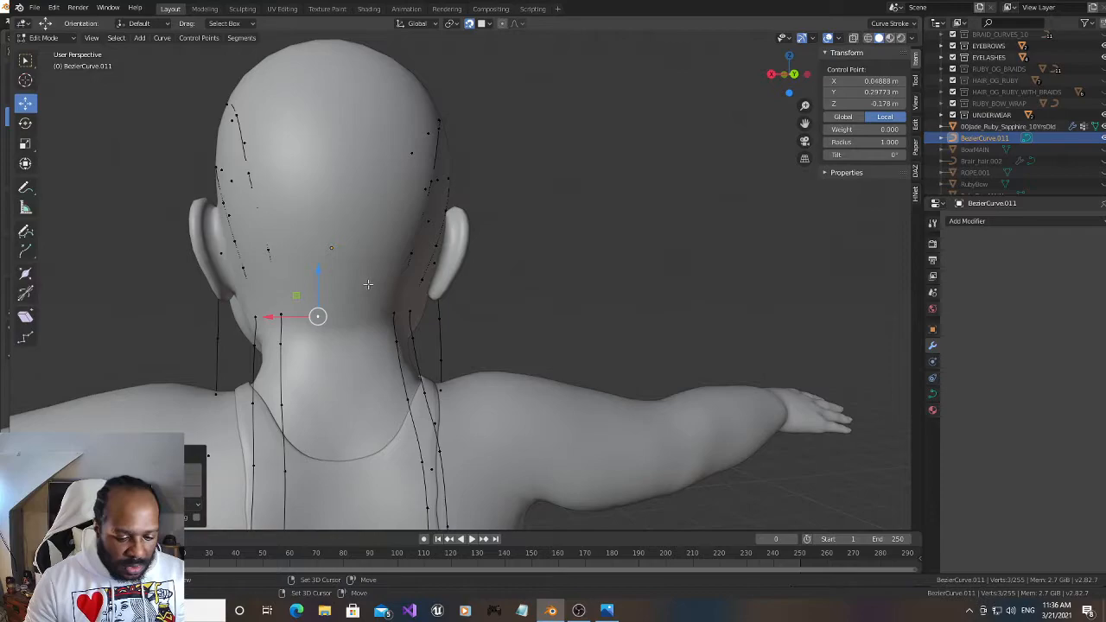
pyautogui.press('g')
pyautogui.click(430, 288)
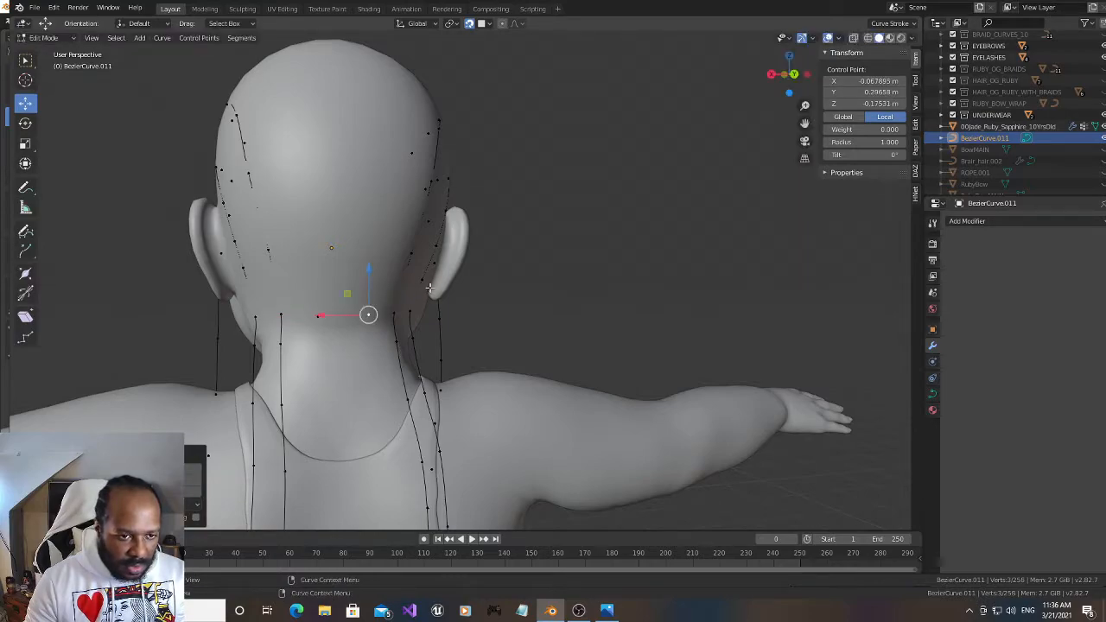
# Select both central nape points and extrude them without snapping, down and away from the neck, centred at about X -0.012 m, Y 0.347 m, Z -0.255 m
pyautogui.click(320, 314)
pyautogui.keyDown('shift'); pyautogui.click(368, 315); pyautogui.keyUp('shift')
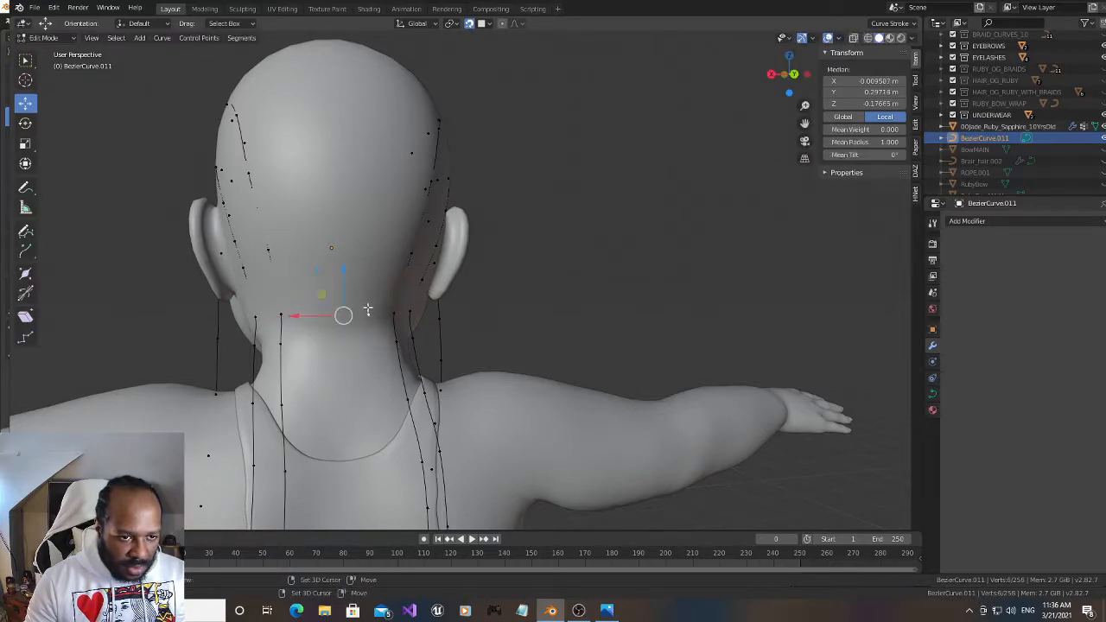
pyautogui.moveTo(793, 74); pyautogui.dragTo(783, 75)
pyautogui.moveTo(805, 122); pyautogui.dragTo(804, 122)
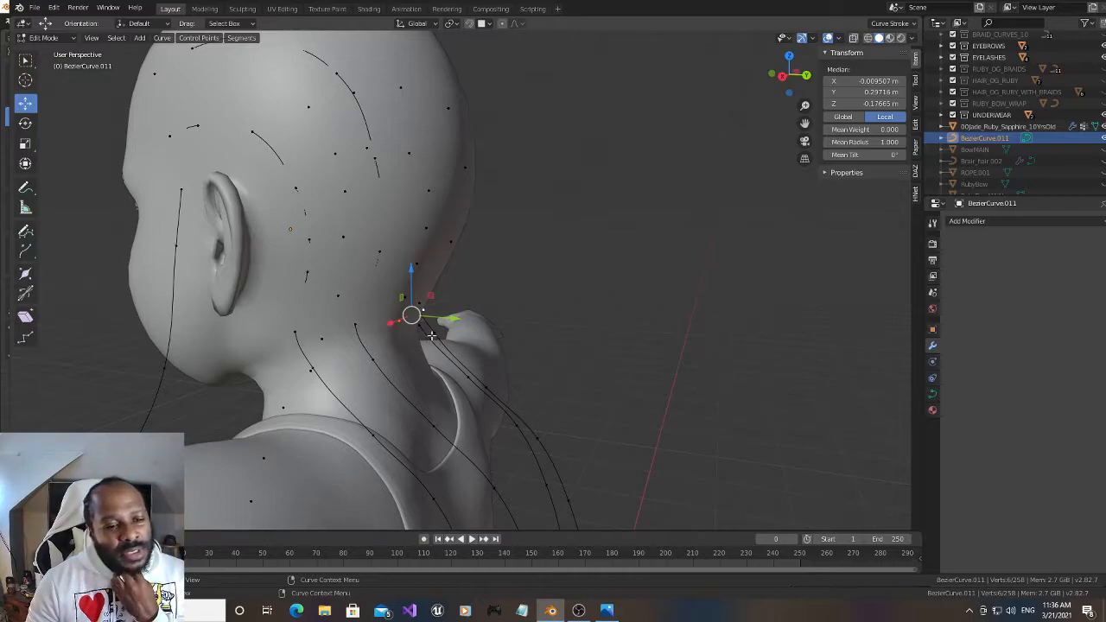
pyautogui.moveTo(790, 74); pyautogui.dragTo(769, 78)
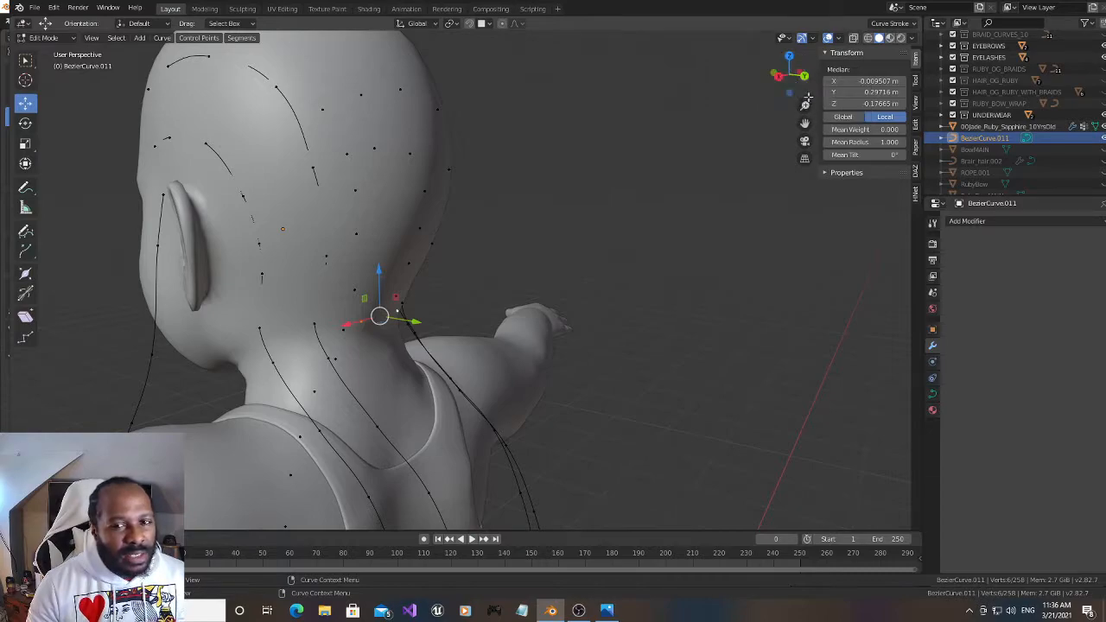
pyautogui.moveTo(804, 123); pyautogui.dragTo(787, 93)
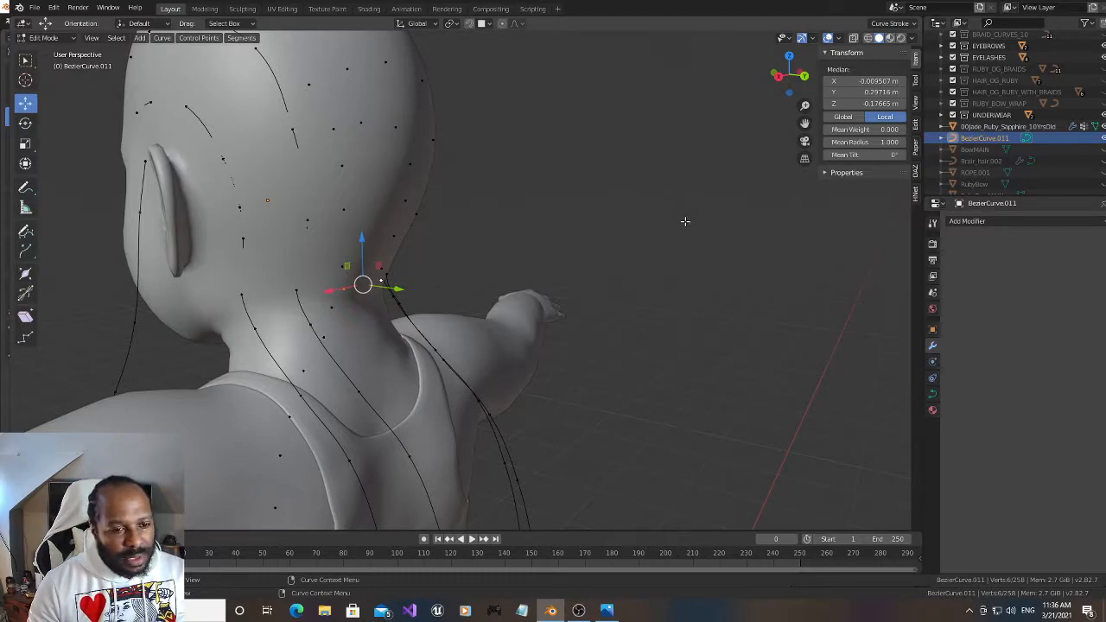
pyautogui.press('e')
pyautogui.click(708, 258)
pyautogui.moveTo(798, 91); pyautogui.dragTo(737, 89)
pyautogui.moveTo(301, 317); pyautogui.dragTo(276, 314)
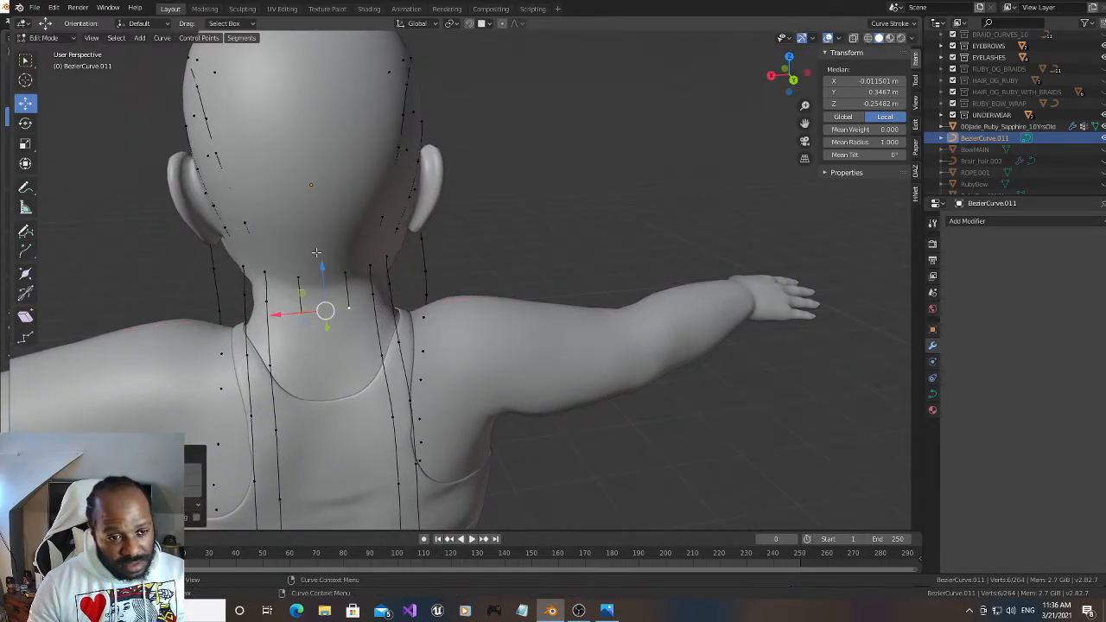
# Extrude the two central strands twice down behind the neck and upper back, the first time to about Y 0.411 m, Z -0.438 m
pyautogui.moveTo(804, 124); pyautogui.dragTo(804, 72)
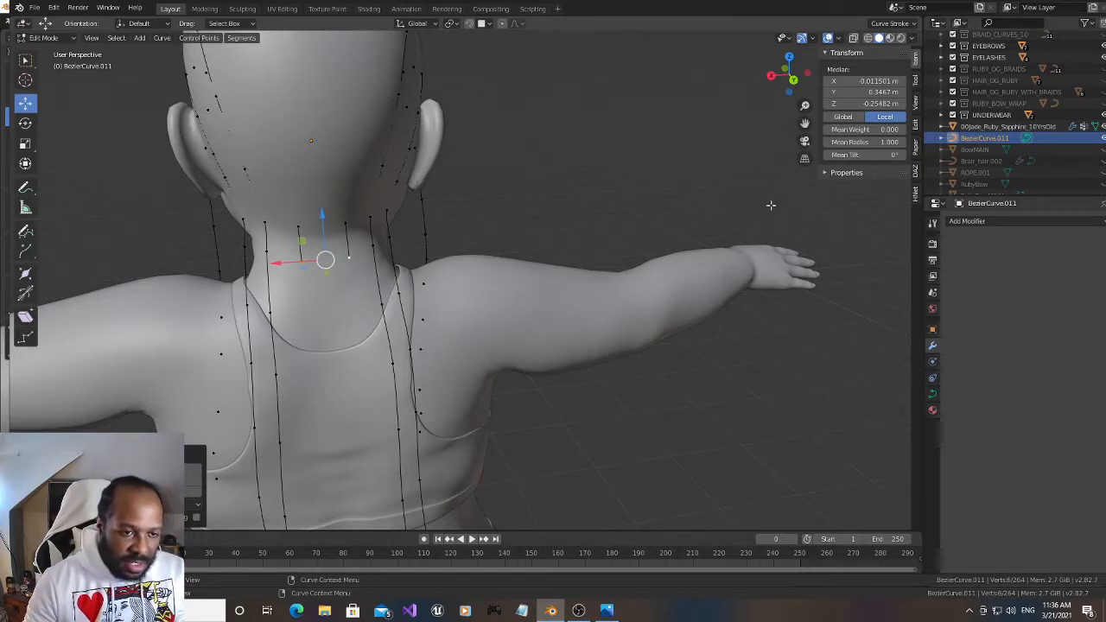
pyautogui.moveTo(804, 123); pyautogui.dragTo(812, 58)
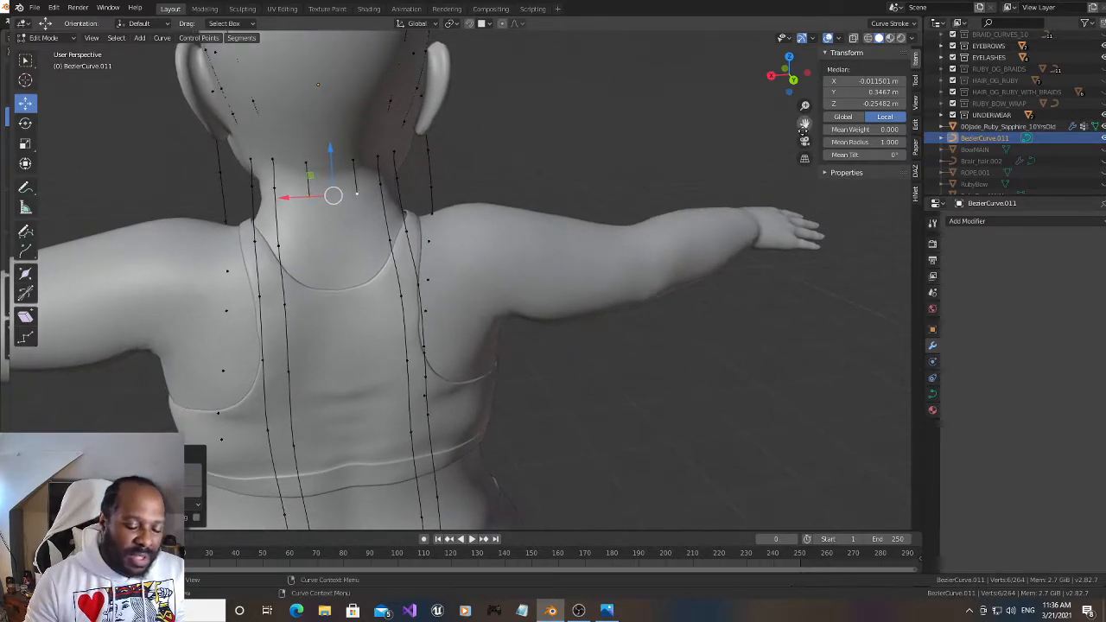
pyautogui.press('g')
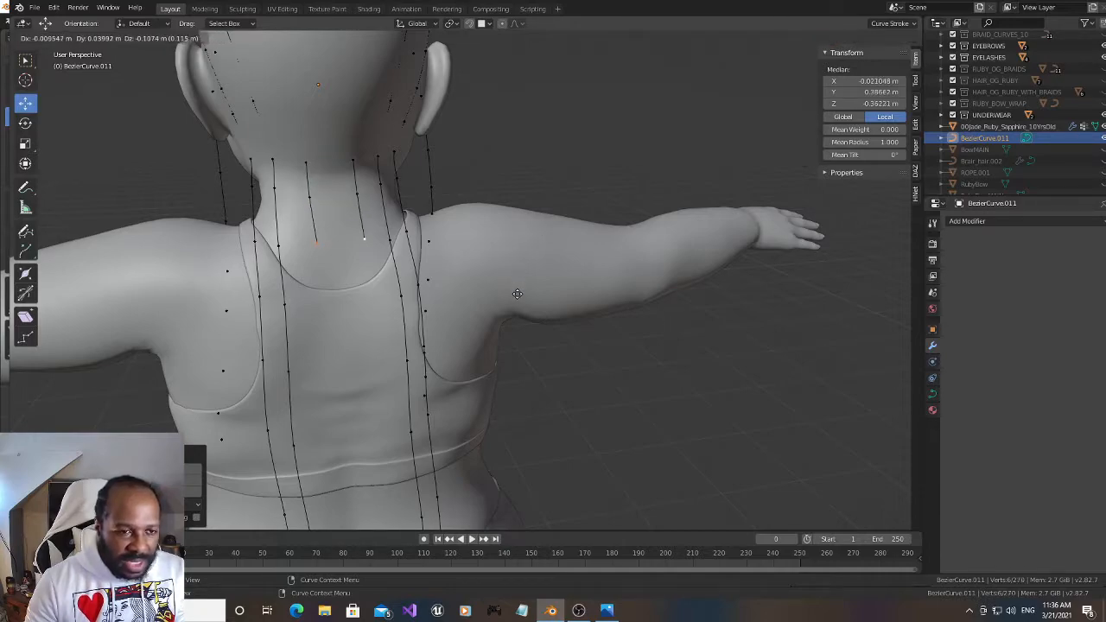
pyautogui.click(515, 324)
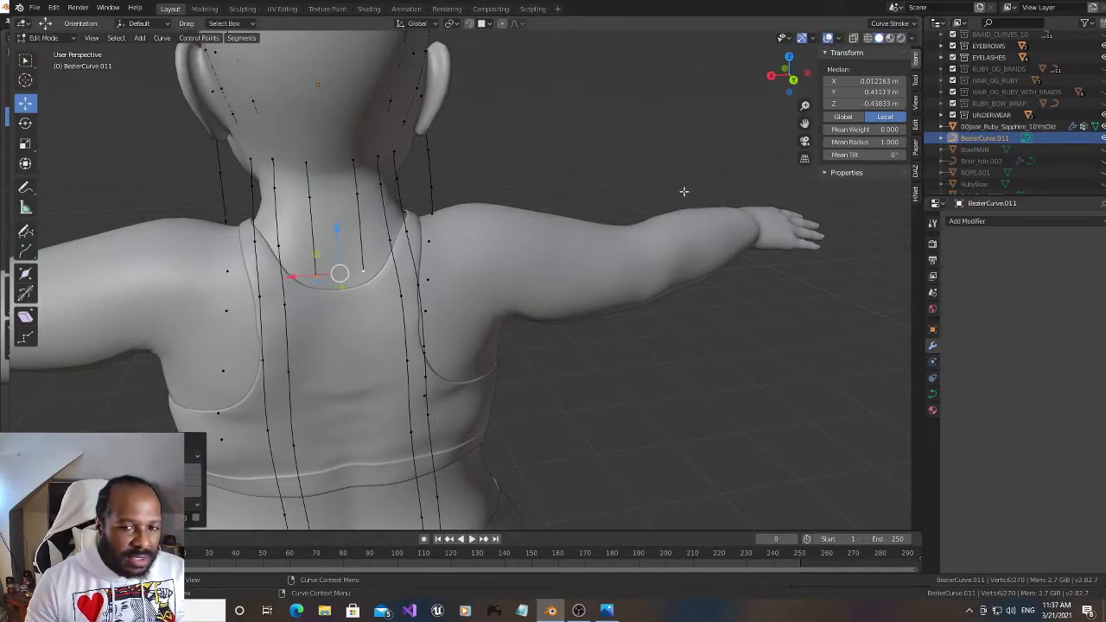
pyautogui.moveTo(802, 124); pyautogui.dragTo(802, 52)
pyautogui.press('g')
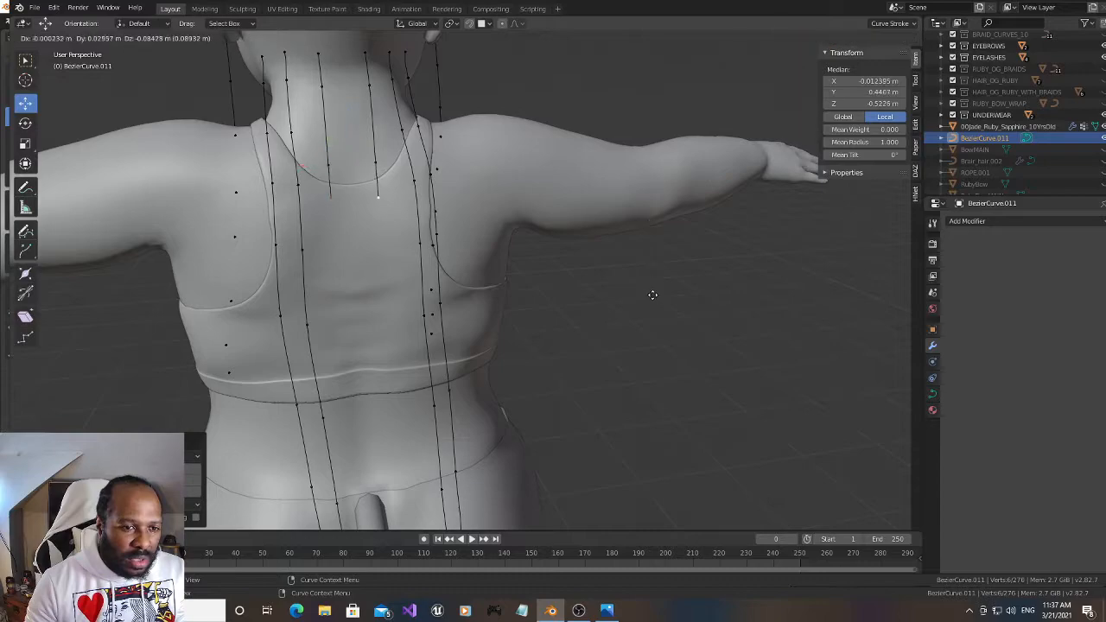
pyautogui.click(659, 352)
# Extrude the two central strands three more times down the back to the hips, ending at about Y 0.737 m, Z -1.368 m
pyautogui.press('g')
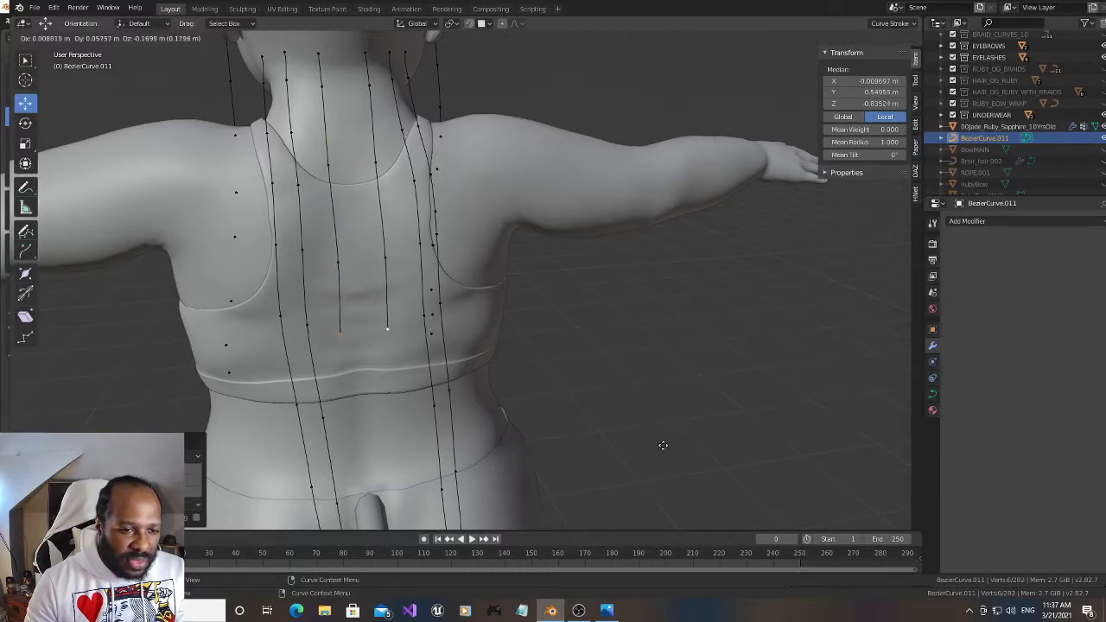
pyautogui.click(669, 439)
pyautogui.moveTo(805, 125); pyautogui.dragTo(803, 7)
pyautogui.press('g')
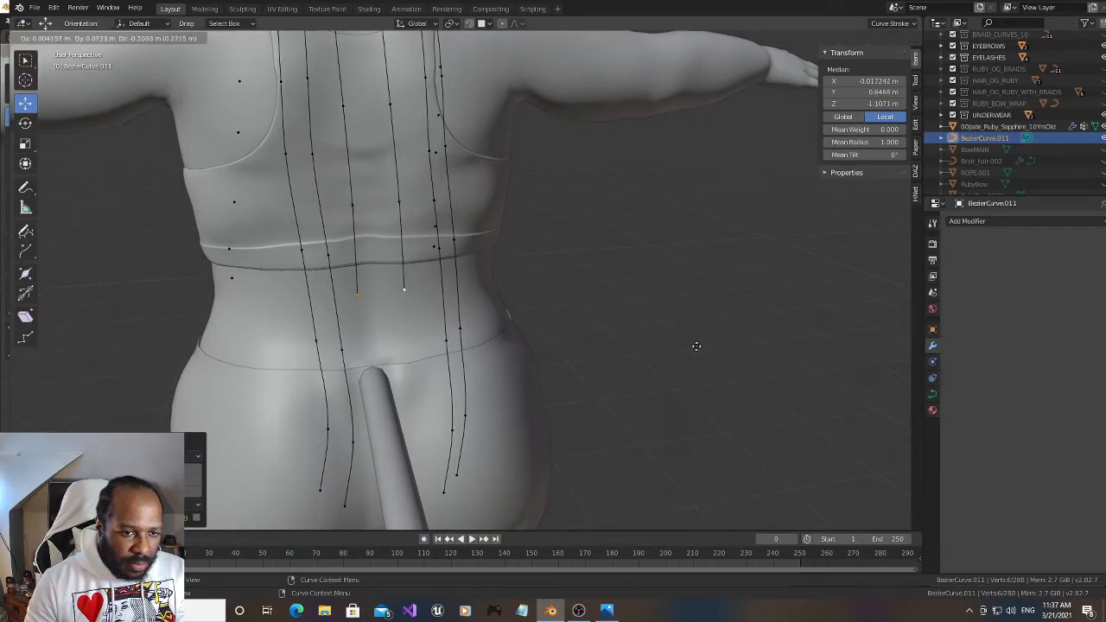
pyautogui.click(699, 346)
pyautogui.press('g')
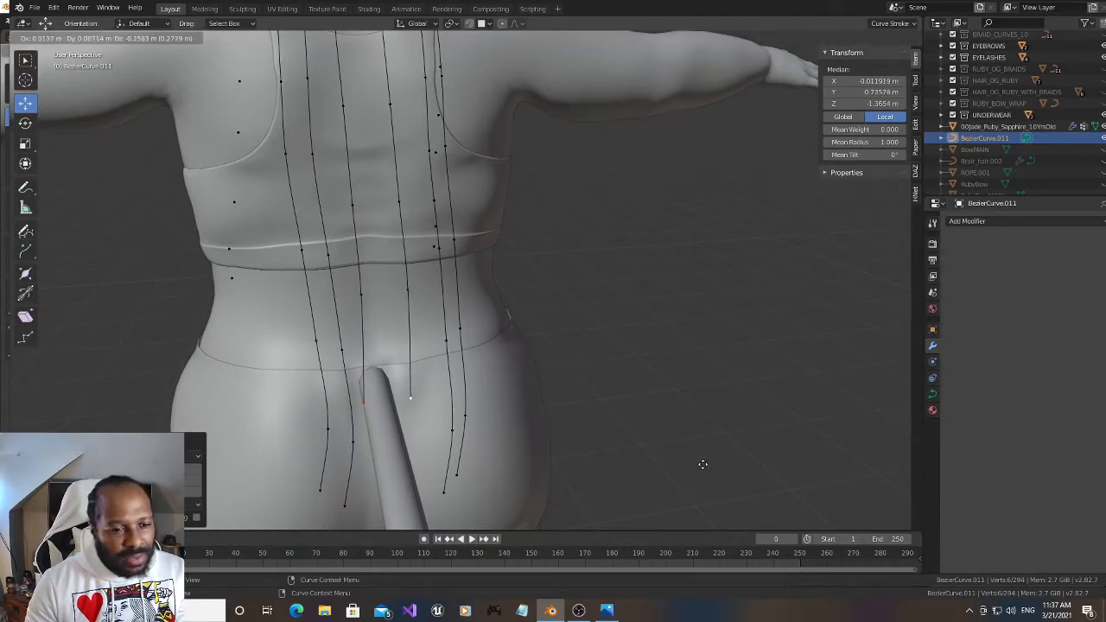
pyautogui.click(703, 466)
# Straighten the two +X-side strands by moving their hip-level points outward along X and their waist-level points to about X 0.138 m
pyautogui.moveTo(313, 422); pyautogui.dragTo(365, 460)
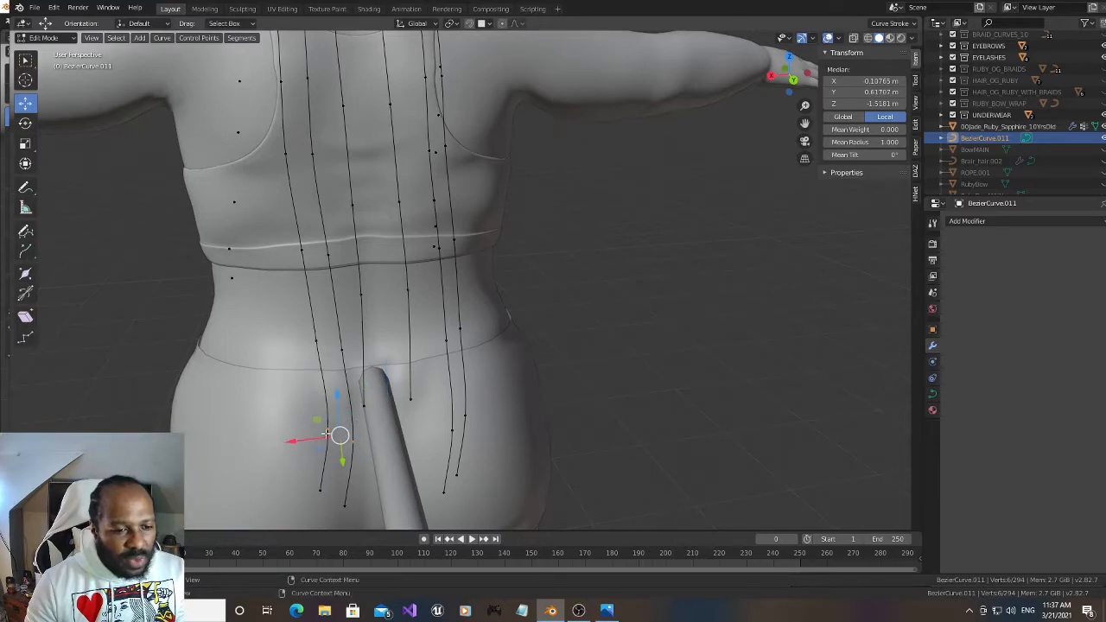
pyautogui.press('g')
pyautogui.press('x')
pyautogui.click(278, 444)
pyautogui.moveTo(294, 328); pyautogui.dragTo(351, 372)
pyautogui.press('g')
pyautogui.press('x')
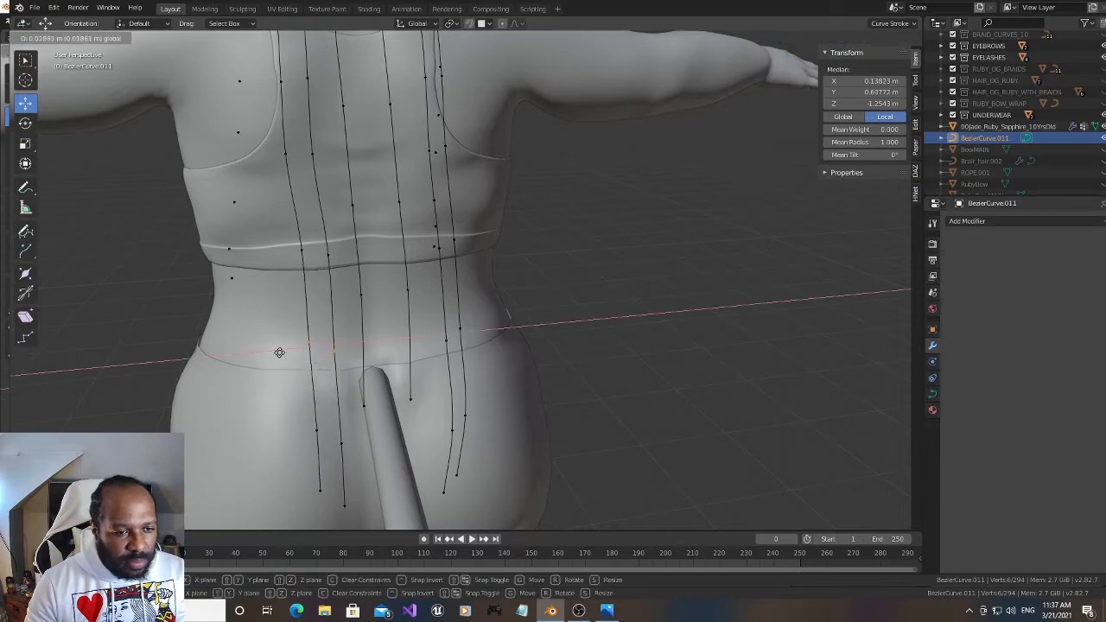
pyautogui.click(281, 351)
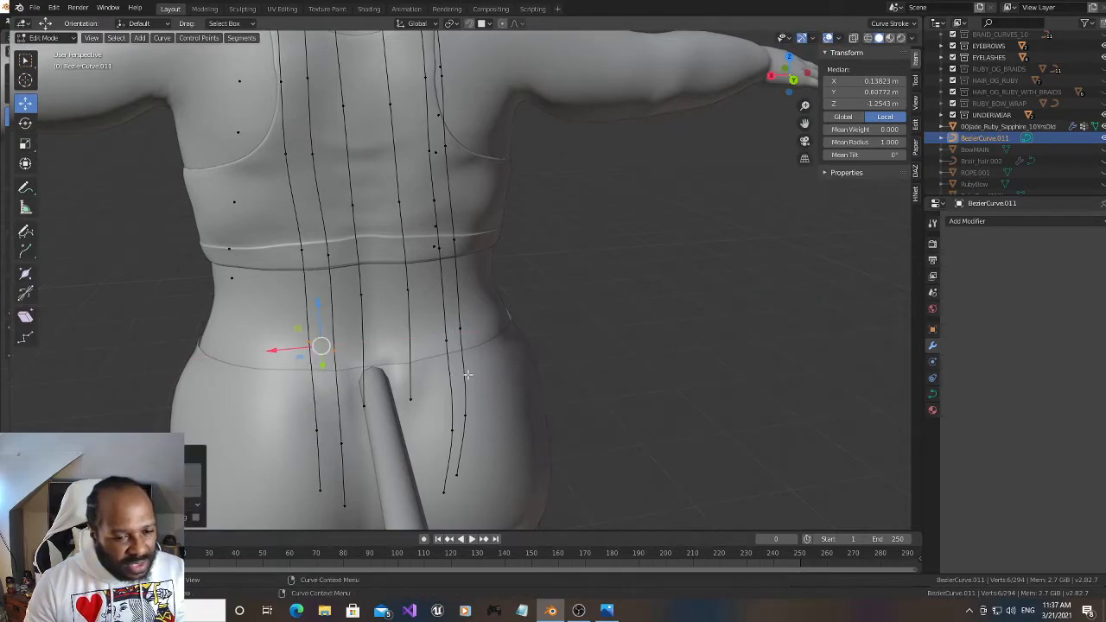
# Move the two -X-side strands' end points outward along X to about -0.218 m and the pair above them to about -0.222 m
pyautogui.click(471, 493)
pyautogui.press('g')
pyautogui.press('x')
pyautogui.click(422, 499)
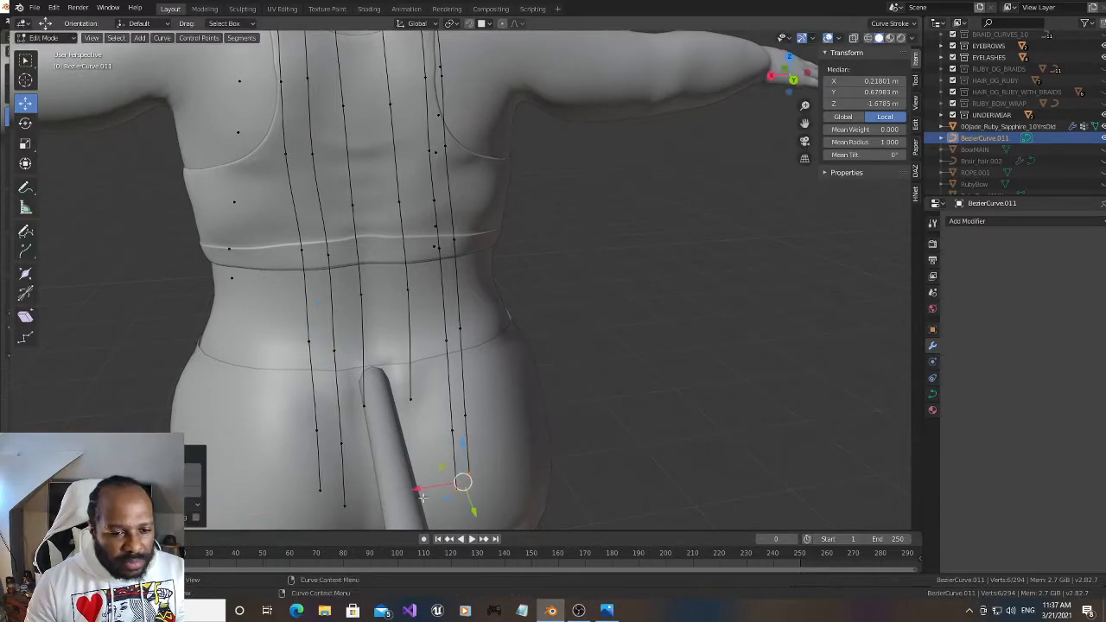
pyautogui.click(465, 419)
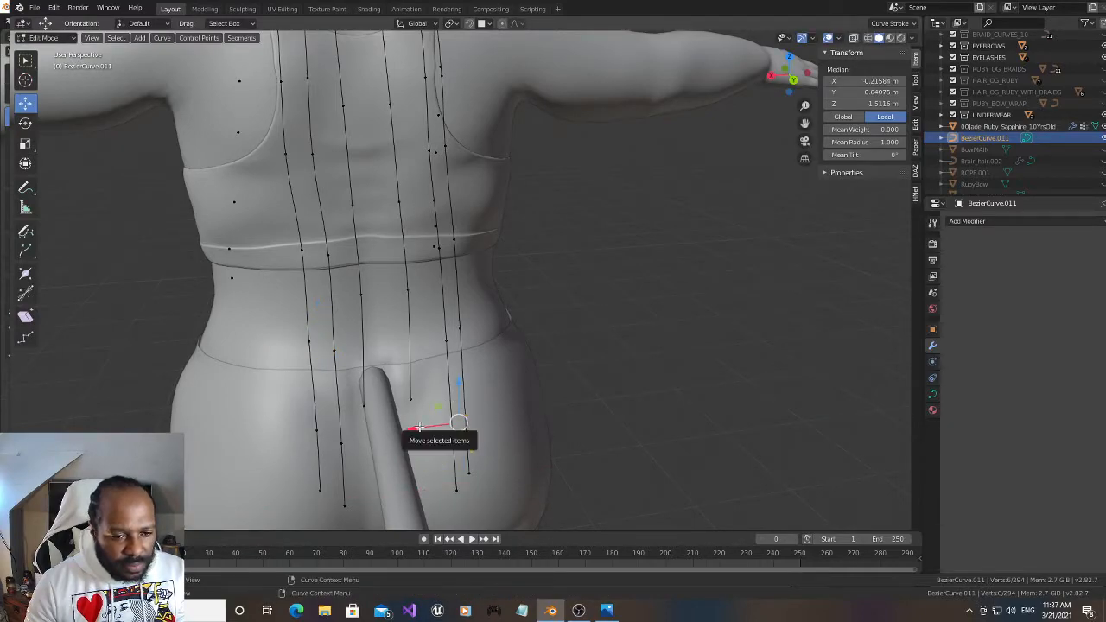
pyautogui.press('g')
pyautogui.press('x')
pyautogui.click(422, 426)
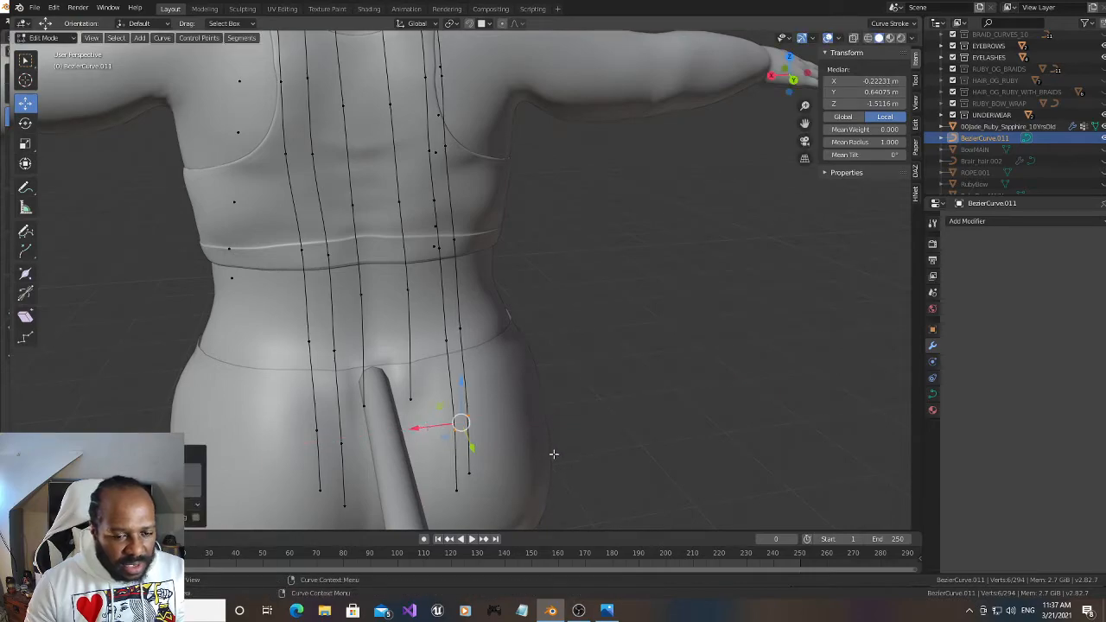
# Move the lower two point pairs of the -X-side strands to about X -0.251 m and the waist-level pair to about X -0.219 m
pyautogui.moveTo(432, 380); pyautogui.dragTo(500, 511)
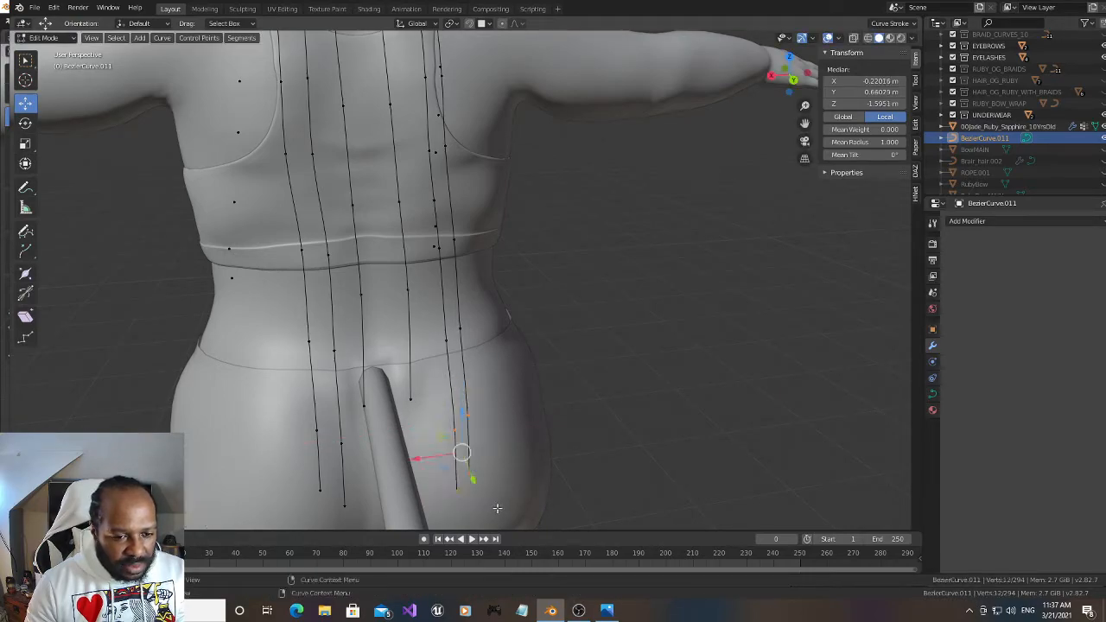
pyautogui.press('g')
pyautogui.press('x')
pyautogui.click(439, 408)
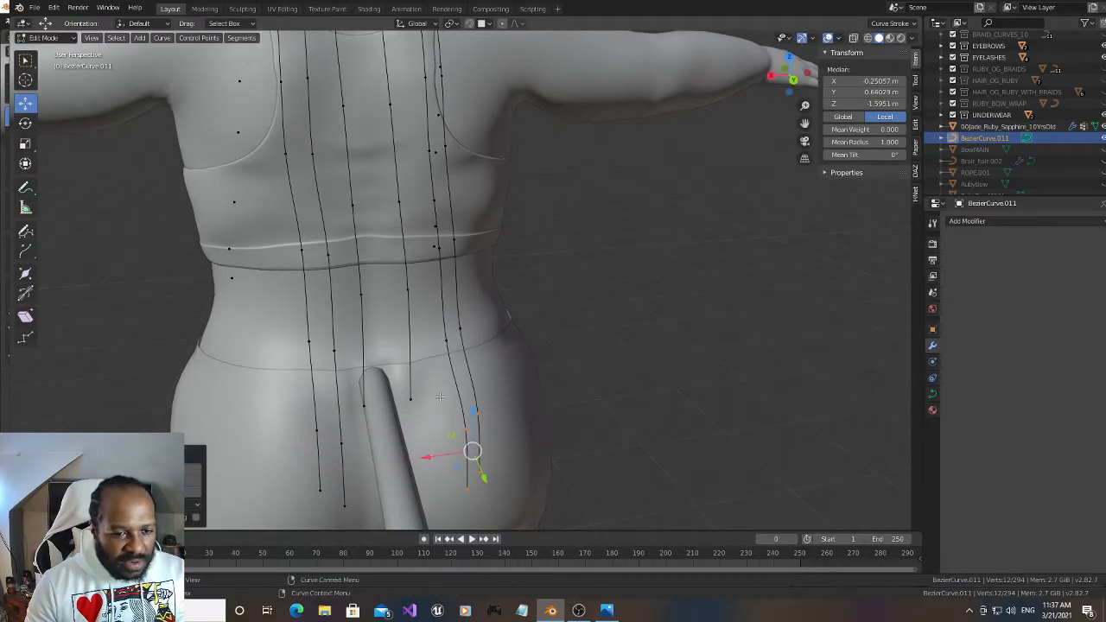
pyautogui.moveTo(431, 316); pyautogui.dragTo(478, 355)
pyautogui.moveTo(419, 338); pyautogui.dragTo(425, 344)
# Extrude the two central strands' end points straight down along Z to about -1.68 m
pyautogui.moveTo(804, 123); pyautogui.dragTo(825, 45)
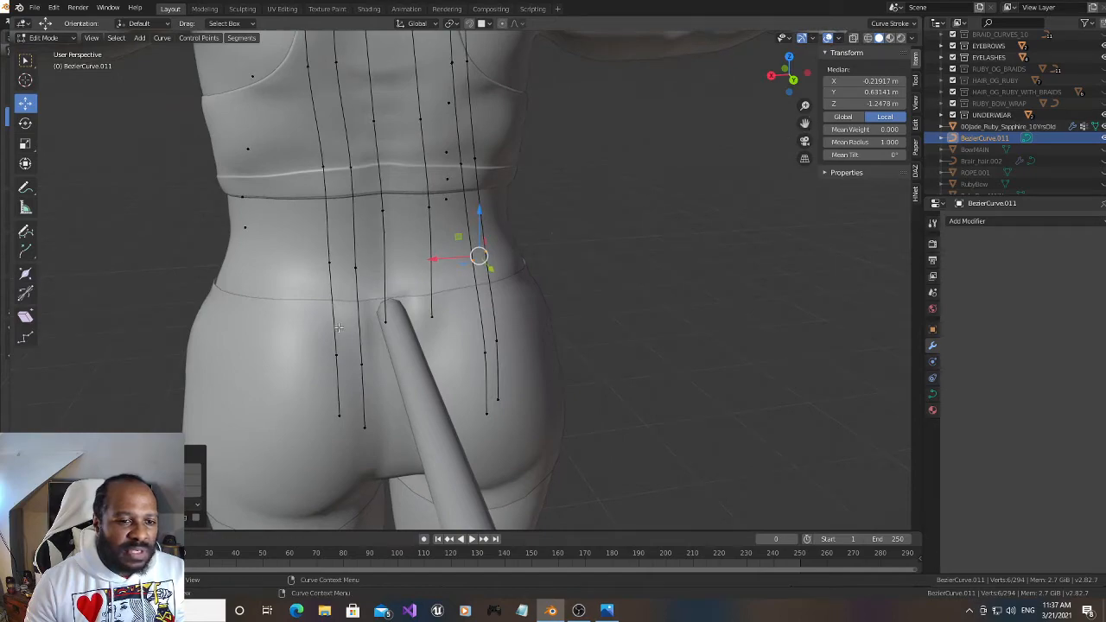
pyautogui.moveTo(379, 295); pyautogui.dragTo(457, 357)
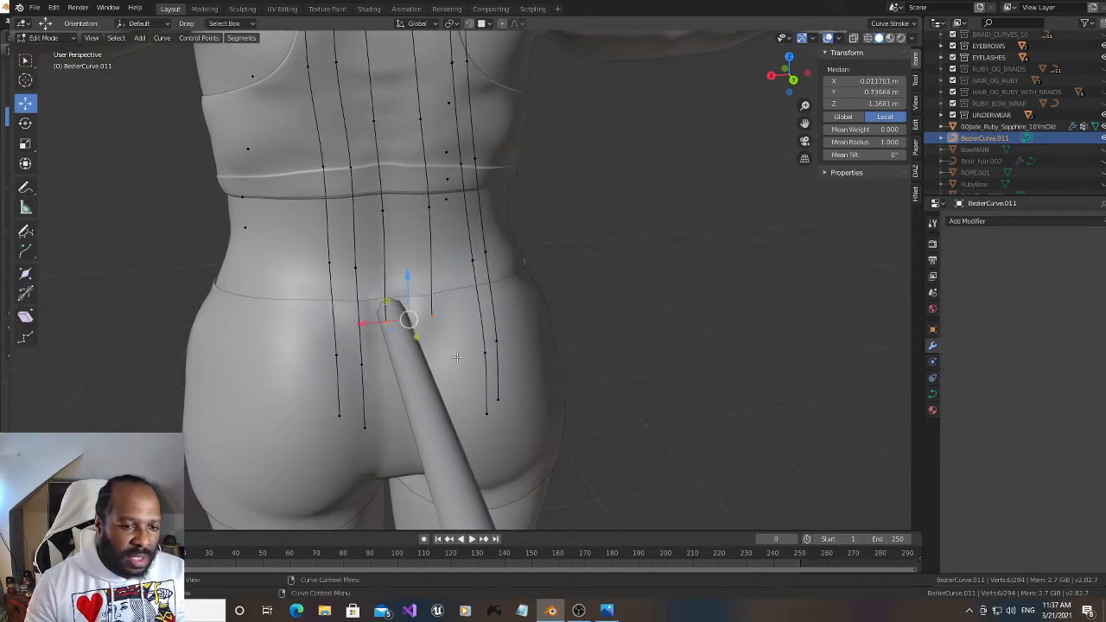
pyautogui.press('e')
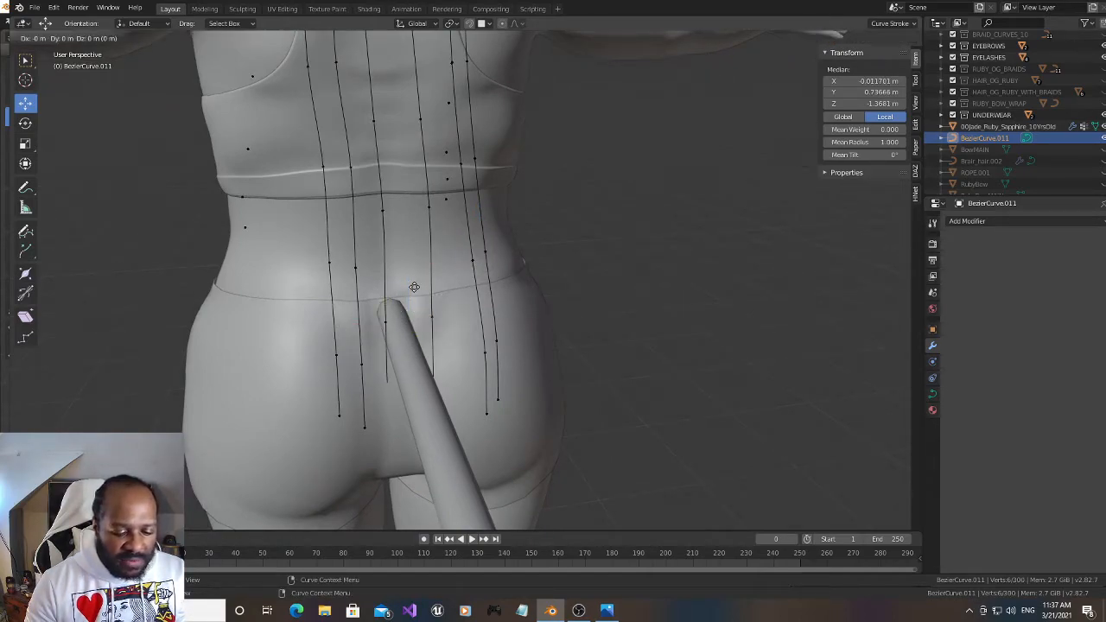
pyautogui.click(443, 378)
pyautogui.moveTo(415, 364); pyautogui.dragTo(419, 382)
# Duplicate a central nape strand's root point onto the back of the head twice with snapping, placing one point on each side at about Z 0.247 m
pyautogui.moveTo(805, 123); pyautogui.dragTo(808, 169)
pyautogui.moveTo(786, 74); pyautogui.dragTo(869, 290)
pyautogui.moveTo(805, 124); pyautogui.dragTo(808, 339)
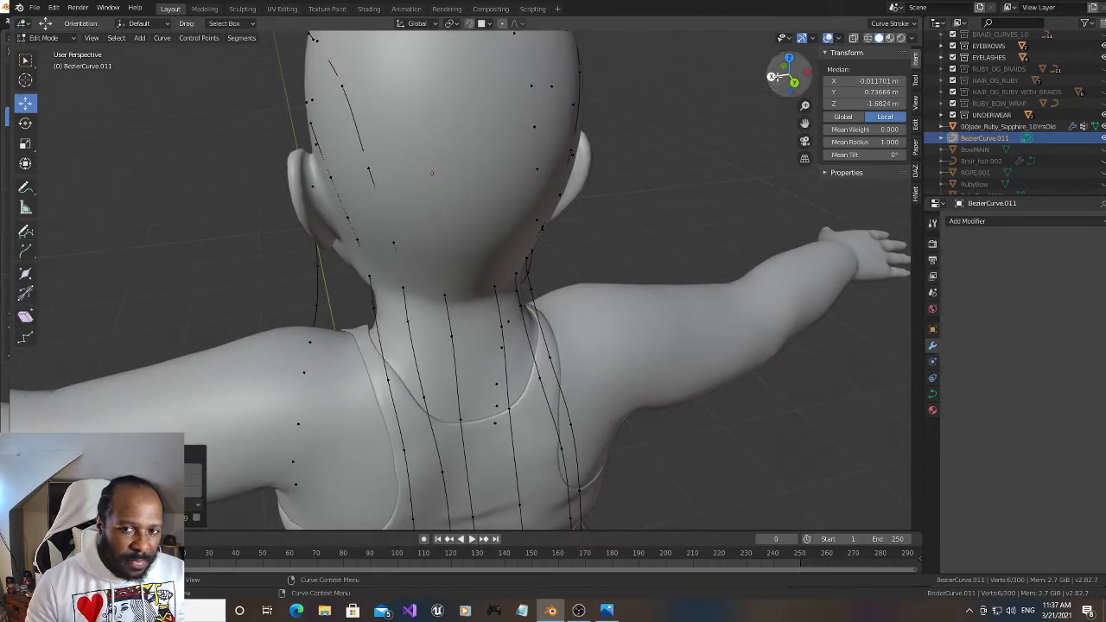
pyautogui.click(794, 82)
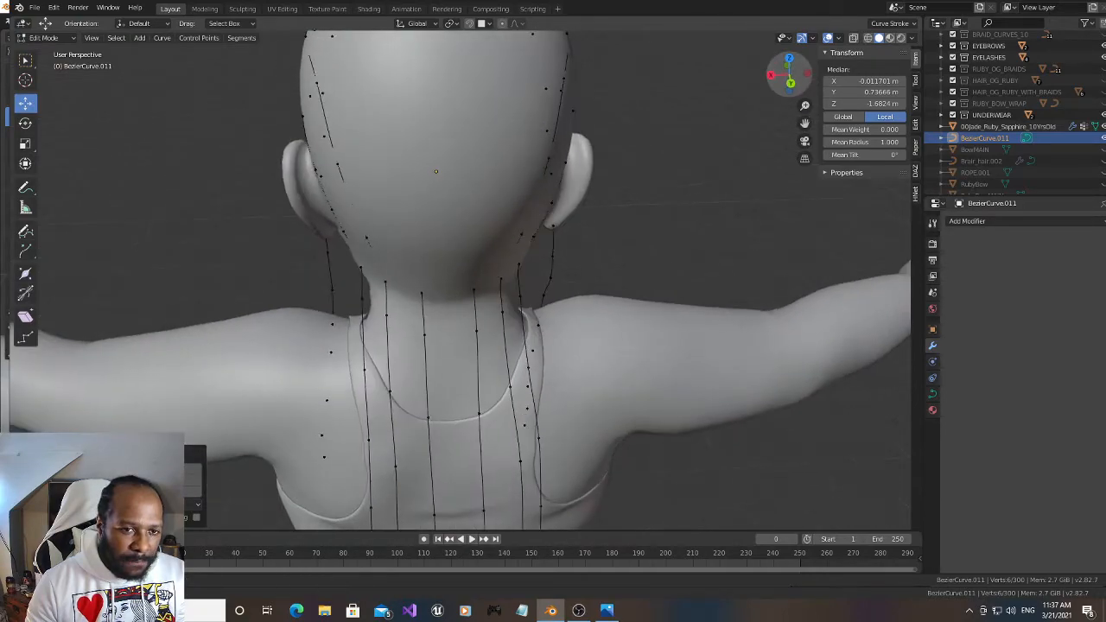
pyautogui.click(424, 291)
pyautogui.moveTo(805, 124); pyautogui.dragTo(824, 201)
pyautogui.press('g')
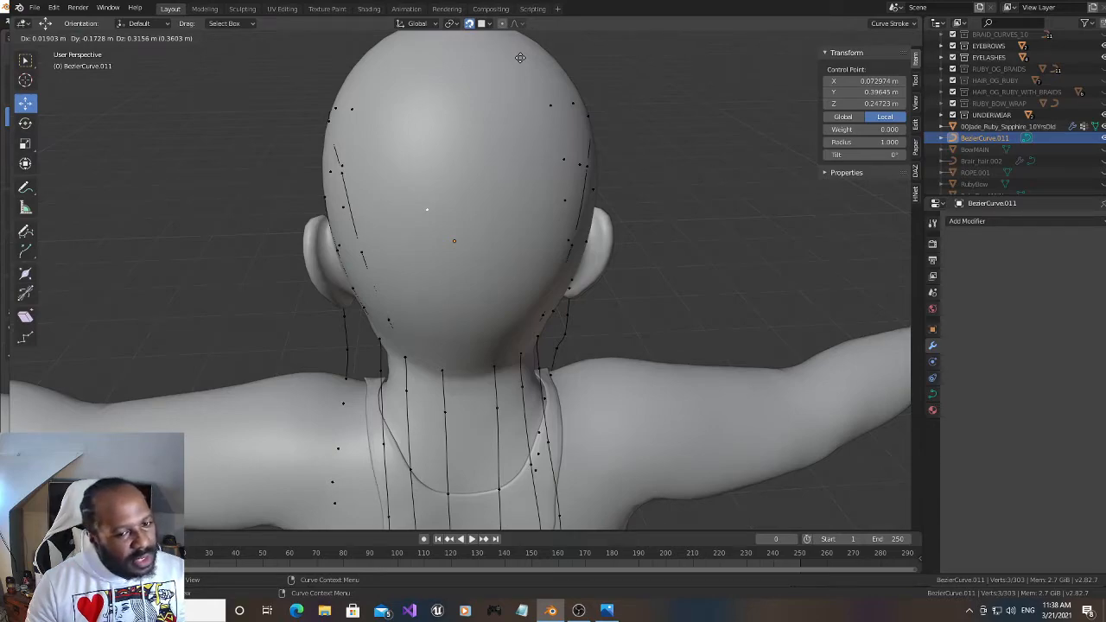
pyautogui.click(520, 57)
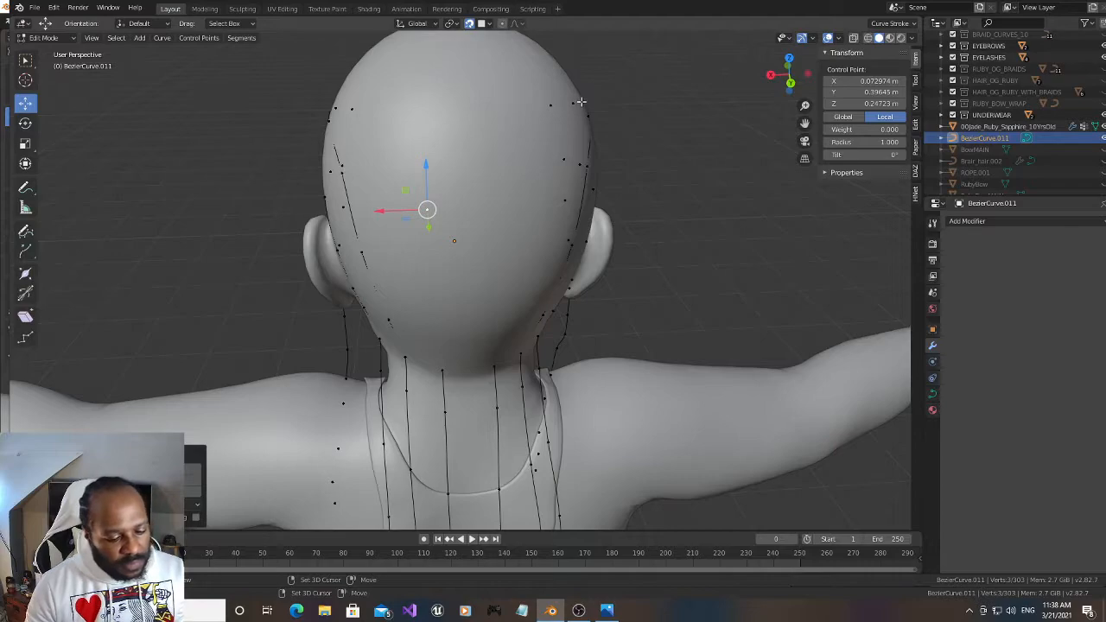
pyautogui.press('e')
pyautogui.click(671, 102)
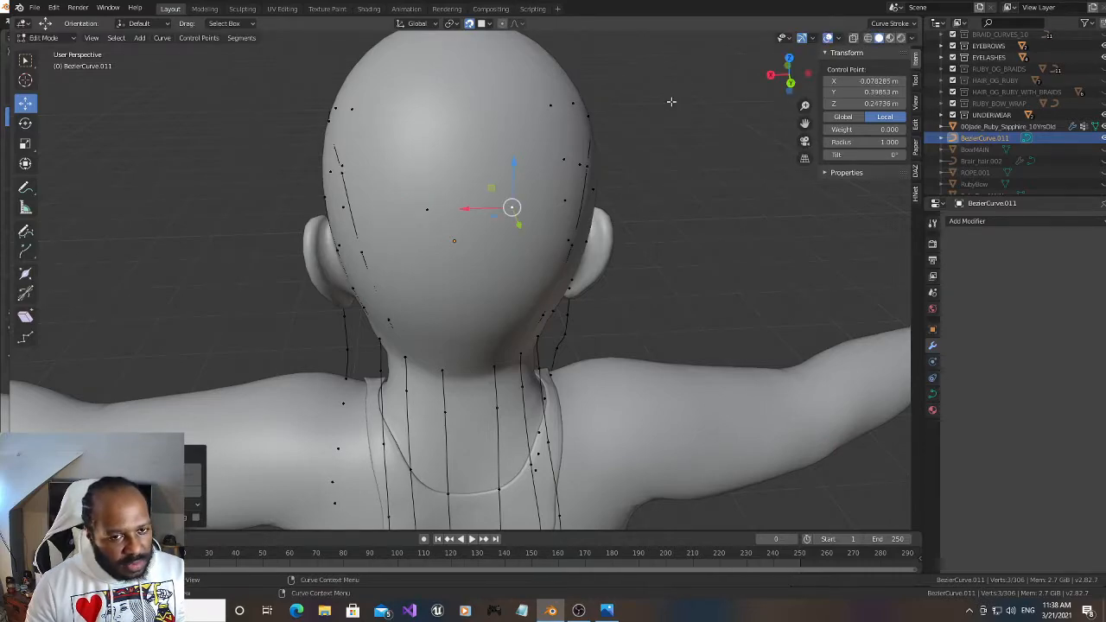
# Snap the new pair of root points lower on the back of the head, to about Y 0.410 m, Z 0.150 m
pyautogui.moveTo(782, 80); pyautogui.dragTo(722, 69)
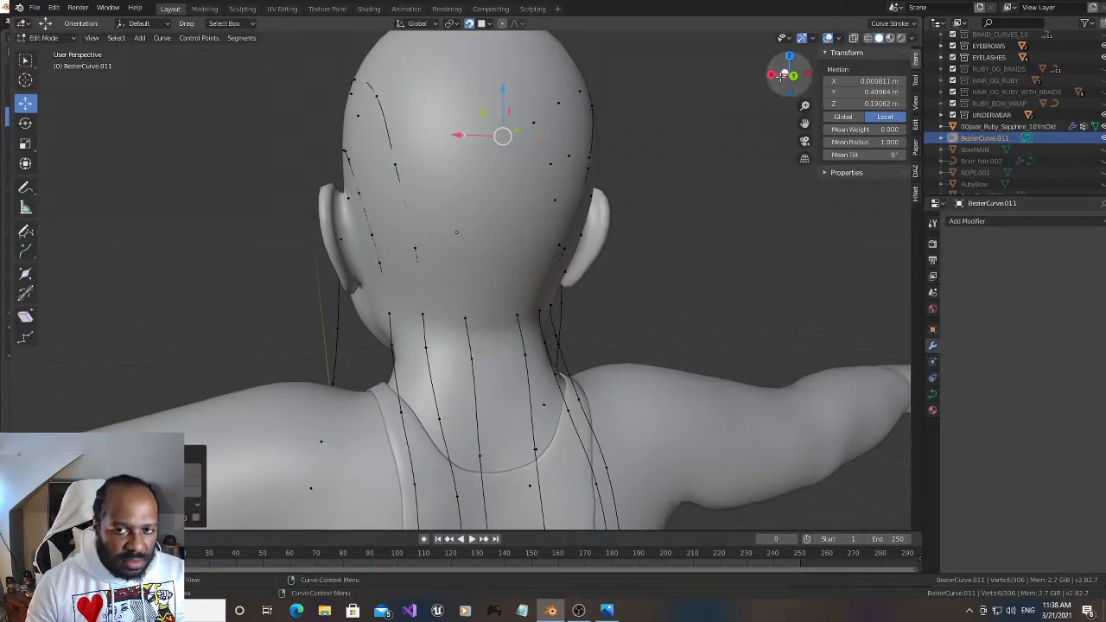
pyautogui.moveTo(780, 82); pyautogui.dragTo(790, 79)
pyautogui.press('g')
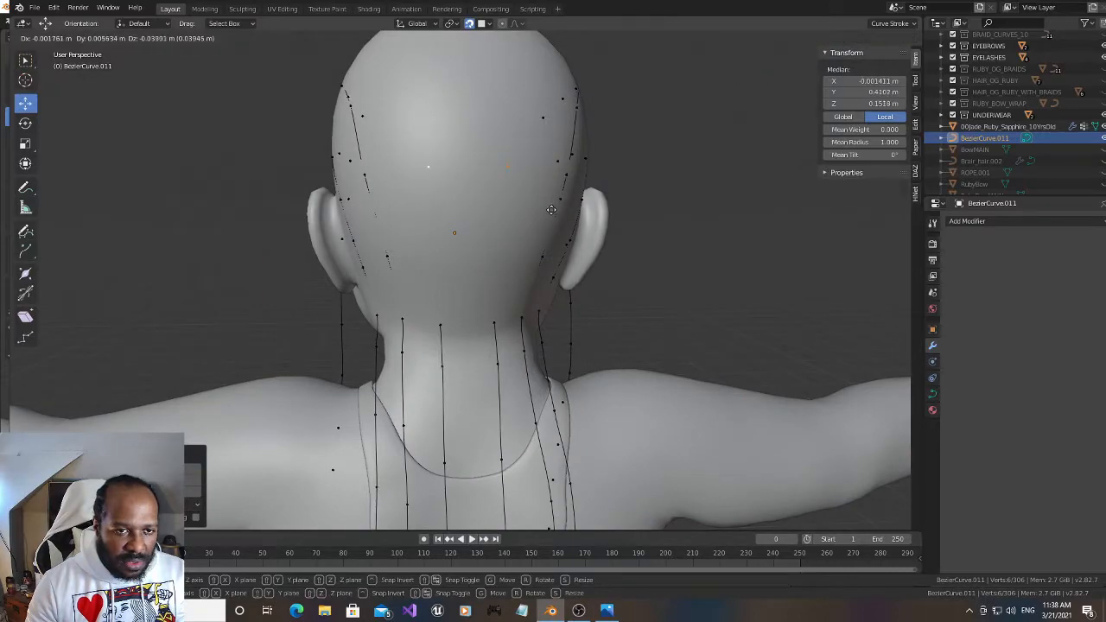
pyautogui.click(552, 210)
# Extrude the pair outward and down without snapping and center it along X, at about Y 0.436 m, Z 0.094 m
pyautogui.moveTo(783, 81); pyautogui.dragTo(856, 80)
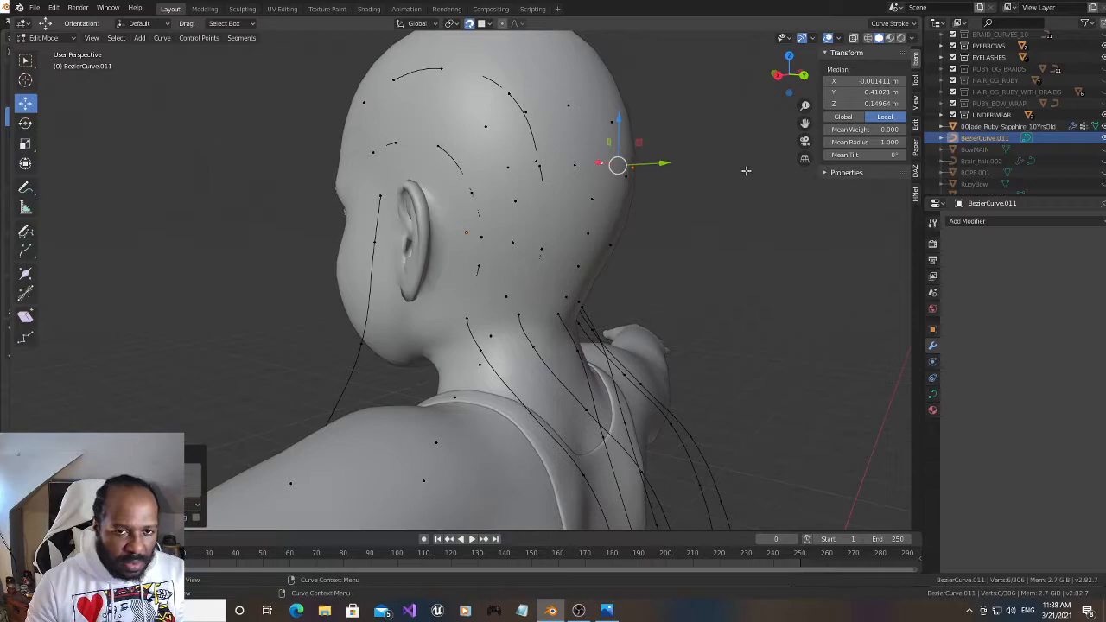
pyautogui.press('g')
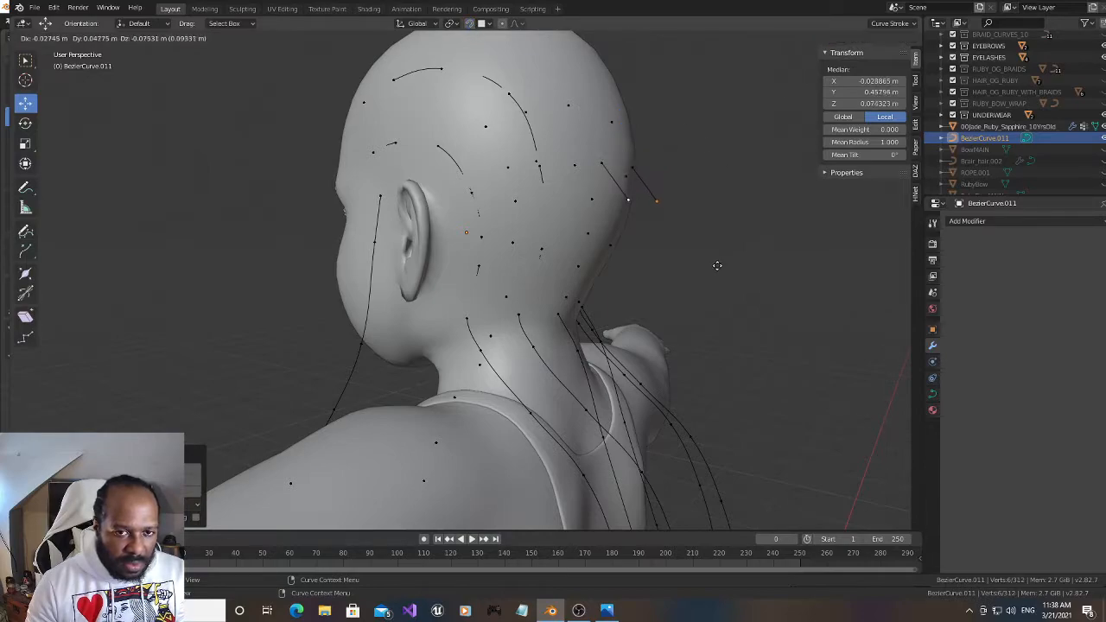
pyautogui.click(704, 256)
pyautogui.moveTo(787, 78); pyautogui.dragTo(713, 76)
pyautogui.moveTo(423, 183); pyautogui.dragTo(422, 183)
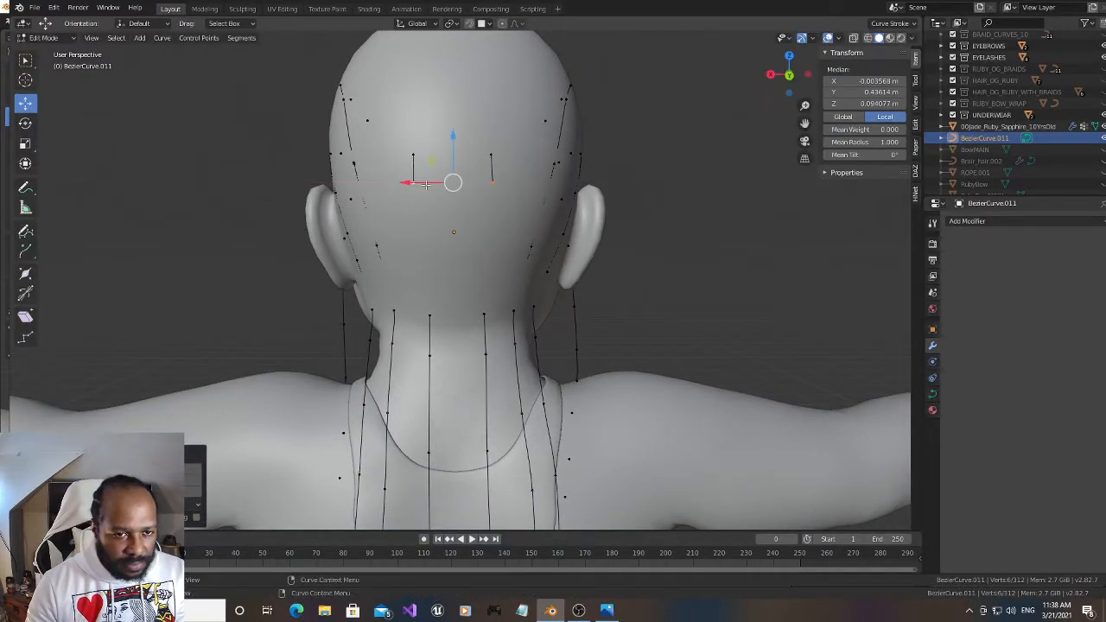
# Extrude the two back-of-head strands three more times down behind the neck to about Y 0.653 m, Z -0.410 m
pyautogui.moveTo(772, 81); pyautogui.dragTo(871, 93)
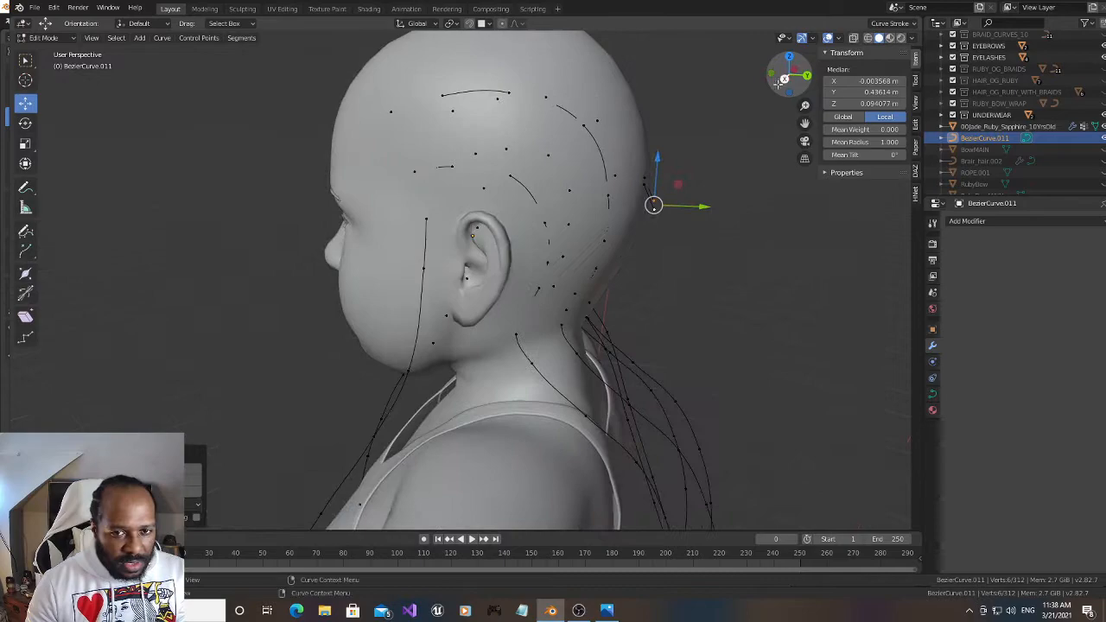
pyautogui.moveTo(804, 123); pyautogui.dragTo(708, 55)
pyautogui.press('g')
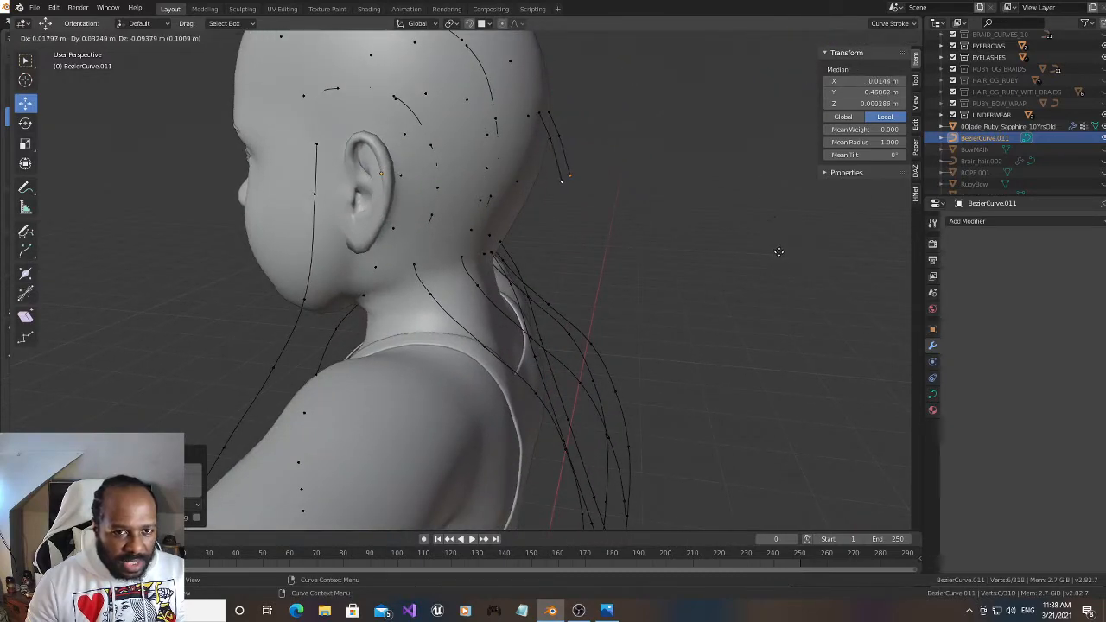
pyautogui.click(801, 336)
pyautogui.moveTo(804, 124); pyautogui.dragTo(720, 26)
pyautogui.press('g')
pyautogui.click(793, 317)
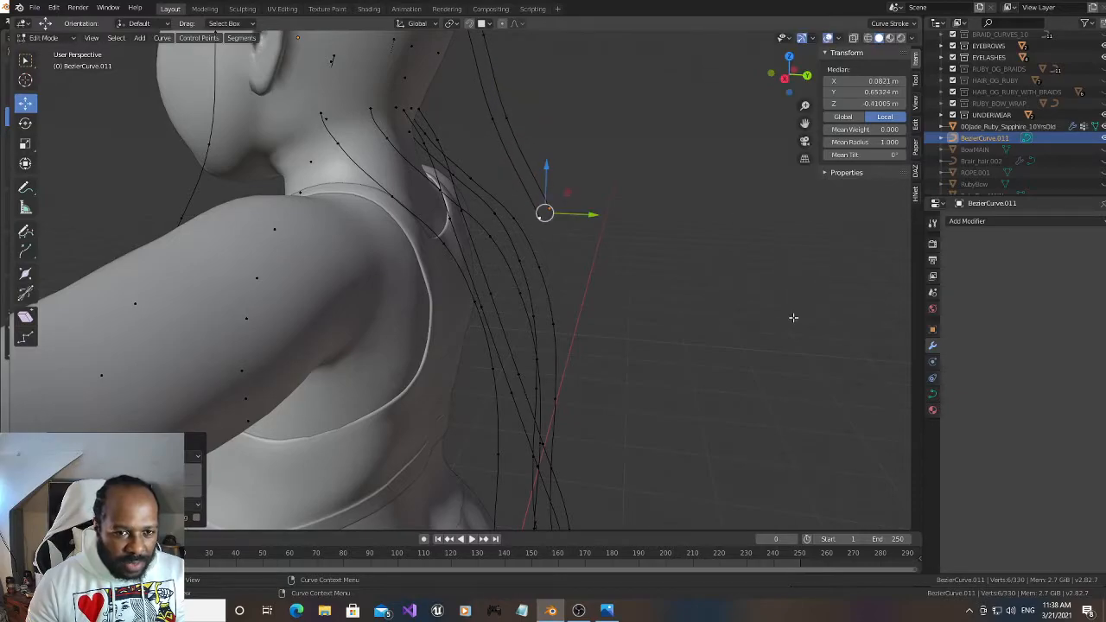
# Move the end points of the two back-of-head strands along X to about 0.029 m
pyautogui.moveTo(787, 71); pyautogui.dragTo(729, 74)
pyautogui.press('g')
pyautogui.press('x')
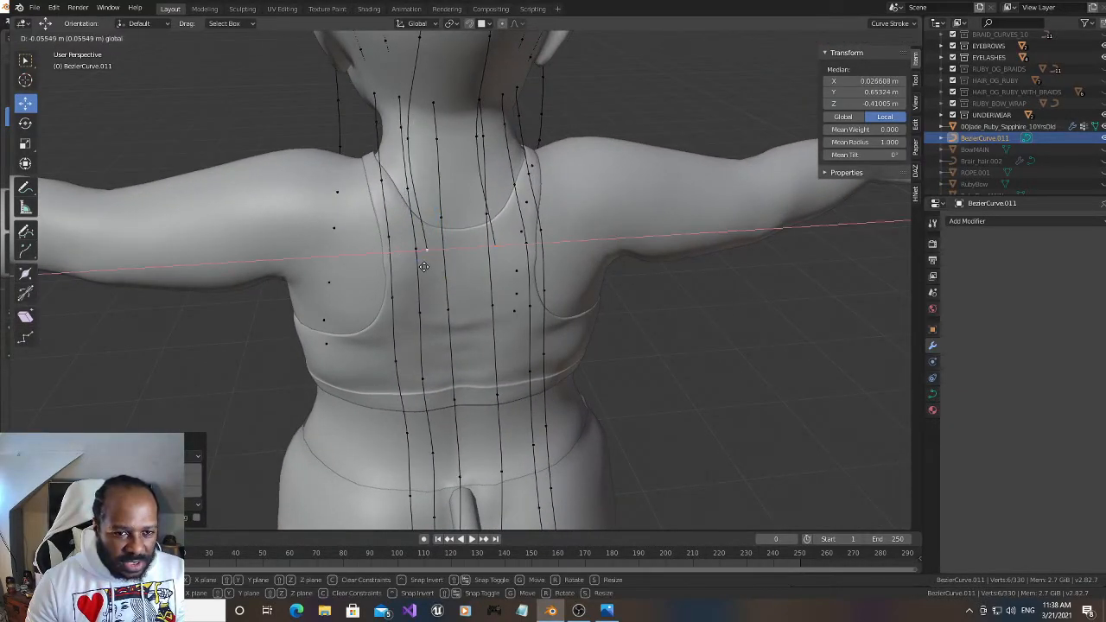
pyautogui.click(426, 267)
# Shift the lowest two point pairs of the back-of-head strands along X, and adjust the end pair separately to straighten the strands
pyautogui.moveTo(785, 80); pyautogui.dragTo(728, 105)
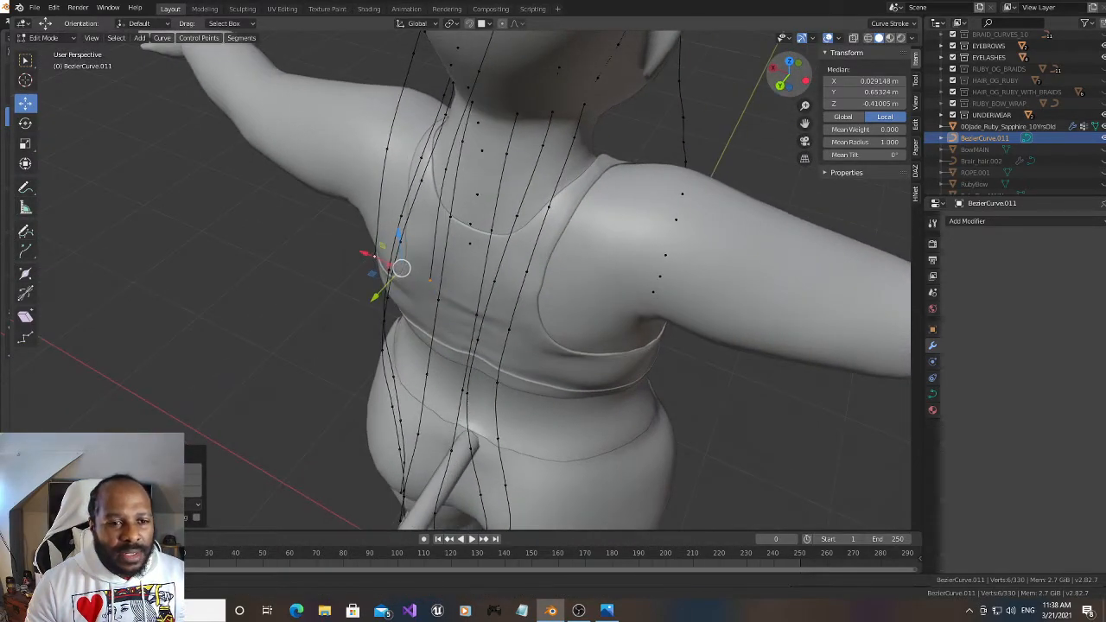
pyautogui.keyDown('shift'); pyautogui.click(445, 170); pyautogui.keyUp('shift')
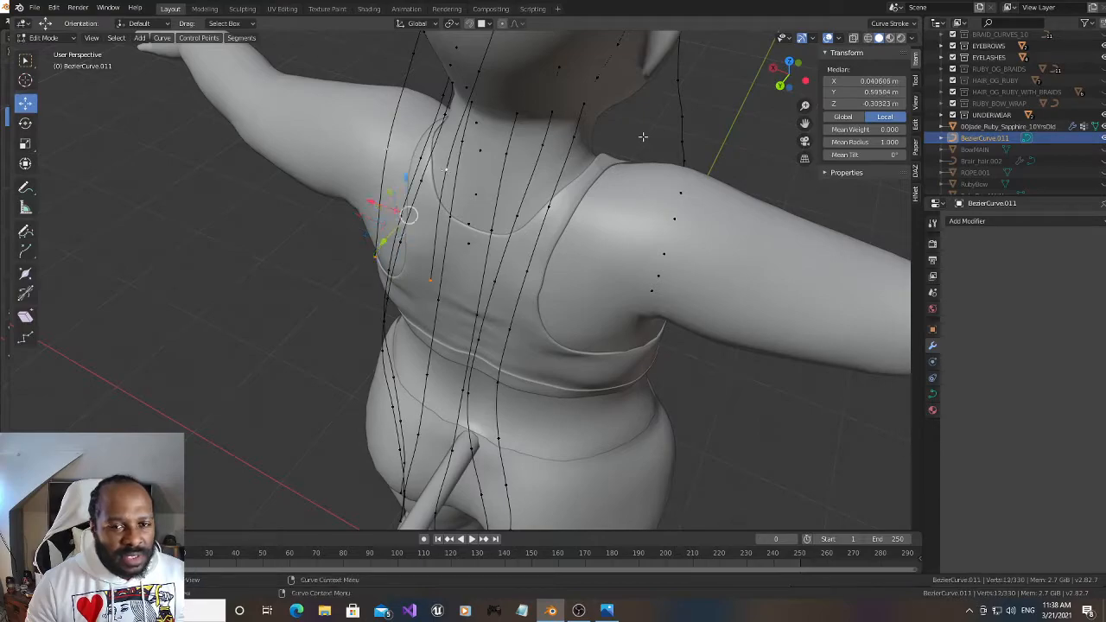
pyautogui.moveTo(788, 87); pyautogui.dragTo(840, 68)
pyautogui.moveTo(388, 208); pyautogui.dragTo(422, 206)
pyautogui.keyDown('shift'); pyautogui.click(492, 142); pyautogui.keyUp('shift')
pyautogui.keyDown('shift'); pyautogui.click(426, 145); pyautogui.keyUp('shift')
pyautogui.moveTo(432, 257); pyautogui.dragTo(444, 253)
# Extrude the two back-of-head strands three more times down the back to the hips, ending at about Y 0.787 m, Z -1.197 m
pyautogui.moveTo(769, 79); pyautogui.dragTo(744, 110)
pyautogui.press('g')
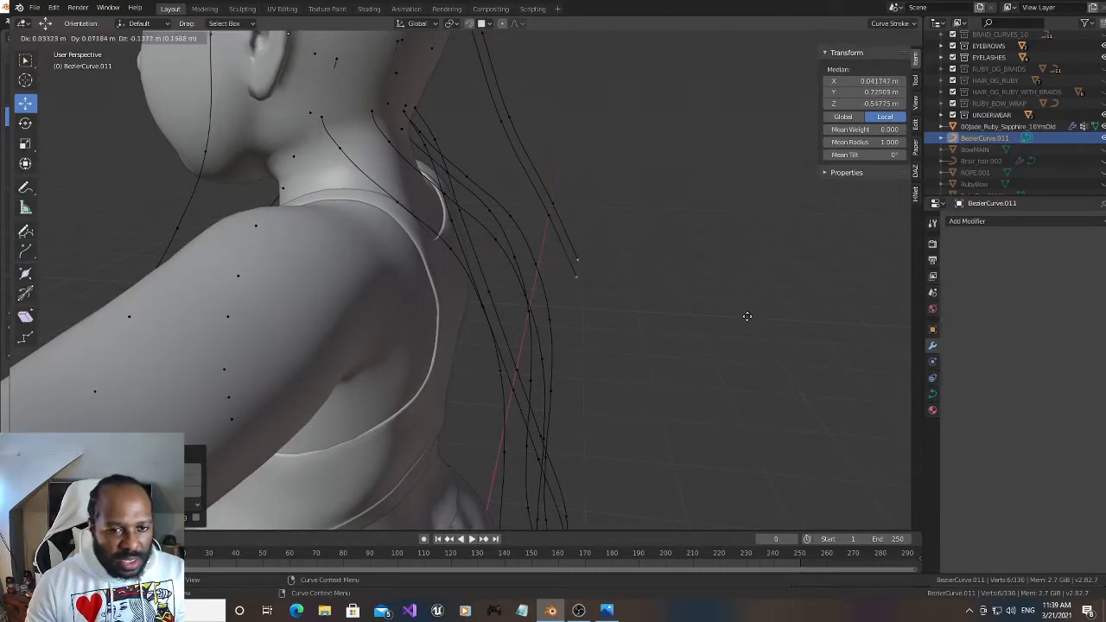
pyautogui.click(740, 363)
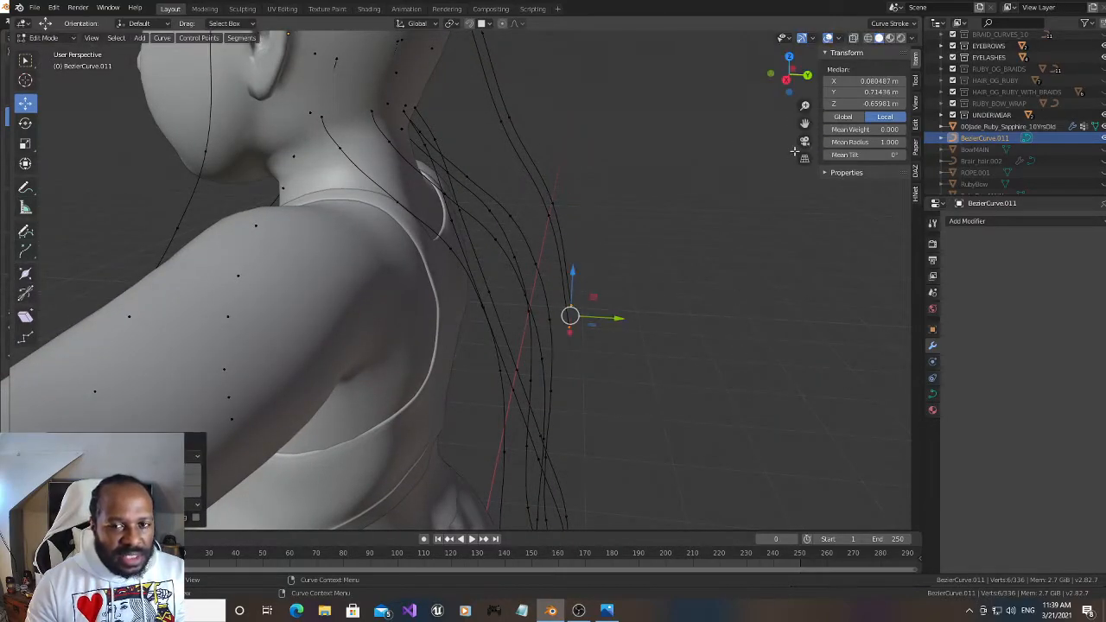
pyautogui.moveTo(805, 124); pyautogui.dragTo(720, 3)
pyautogui.press('e')
pyautogui.click(664, 385)
pyautogui.press('e')
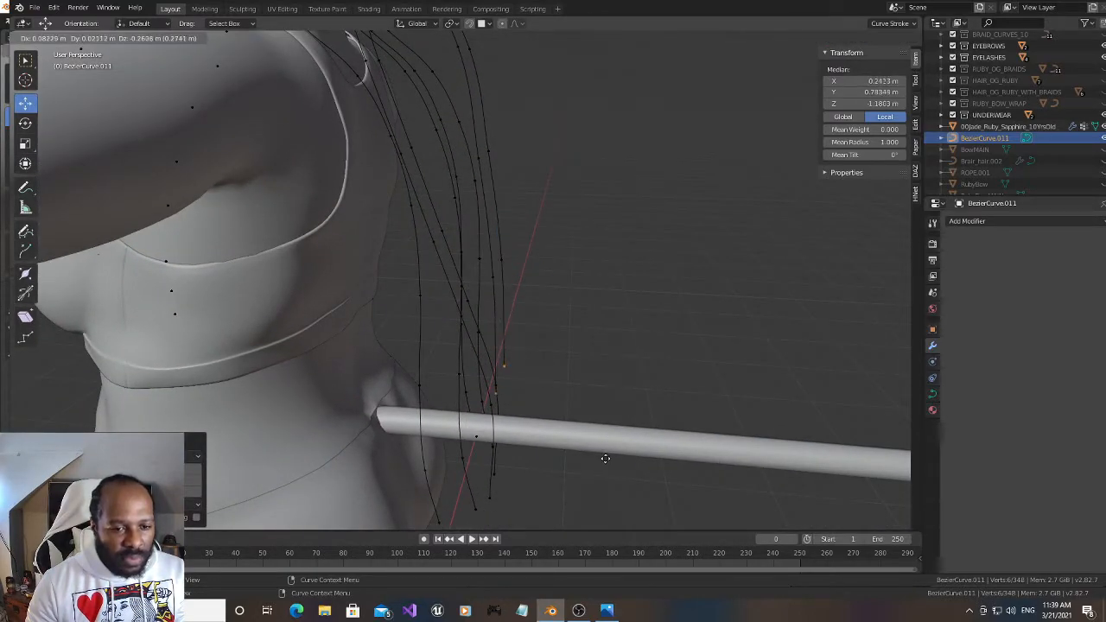
pyautogui.click(603, 462)
# Move the strands' waist and hip point pairs together along X to about 0.083 m, and the pair above them to about 0.019 m
pyautogui.moveTo(788, 74)
pyautogui.mouseDown()
pyautogui.moveTo(782, 54)
pyautogui.moveTo(796, 73)
pyautogui.mouseUp()
pyautogui.keyDown('shift'); pyautogui.click(406, 280); pyautogui.keyUp('shift')
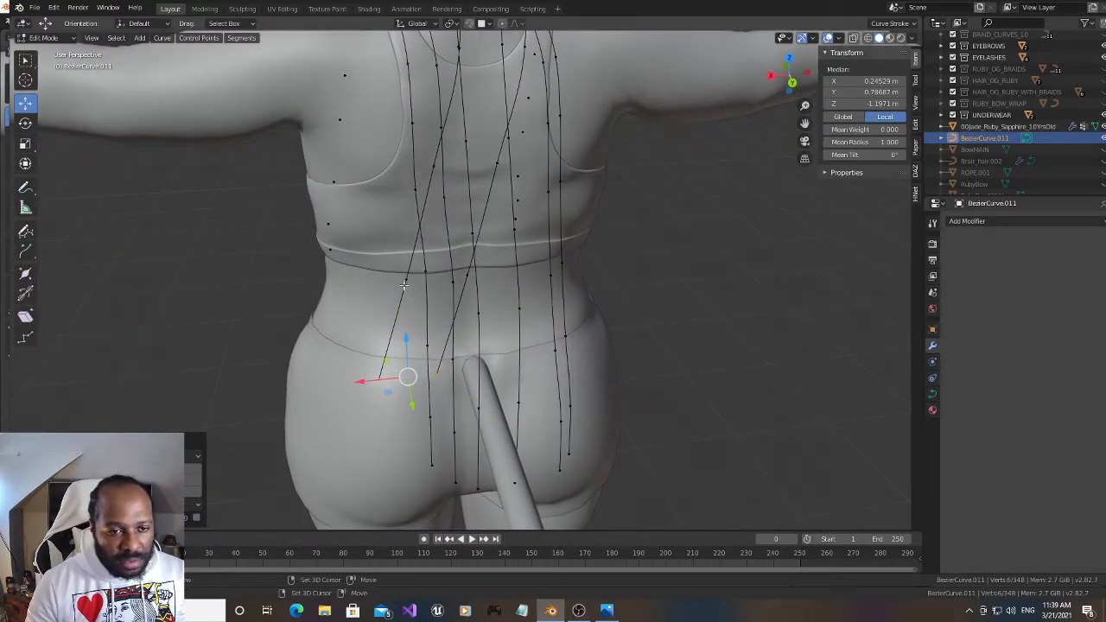
pyautogui.press('g')
pyautogui.press('x')
pyautogui.click(430, 355)
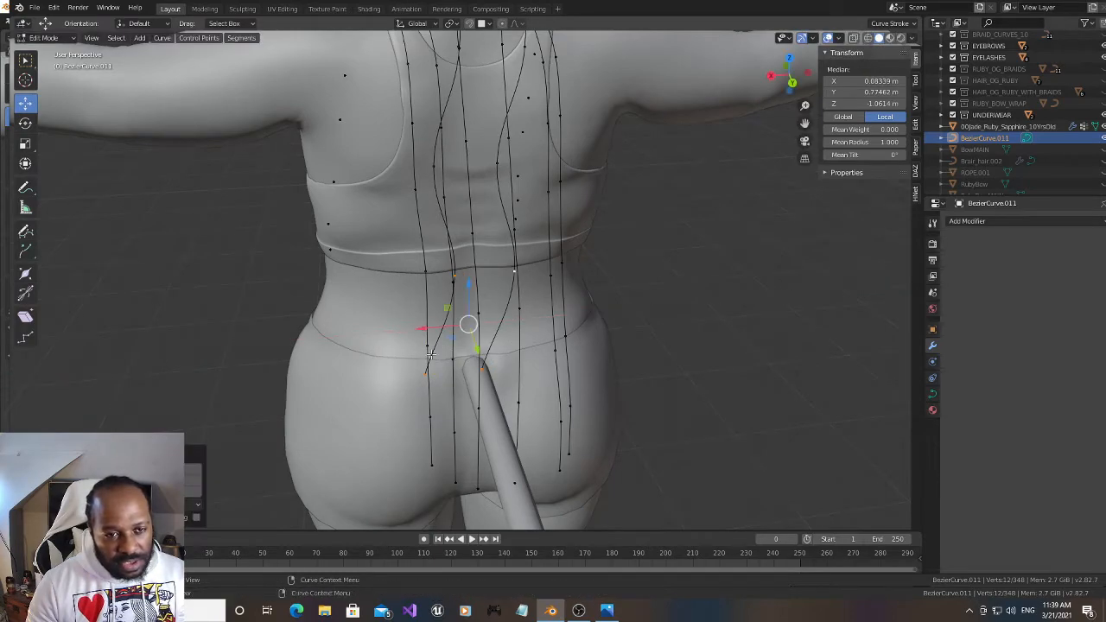
pyautogui.click(430, 169)
pyautogui.keyDown('shift'); pyautogui.click(493, 169); pyautogui.keyUp('shift')
pyautogui.moveTo(424, 171); pyautogui.dragTo(450, 172)
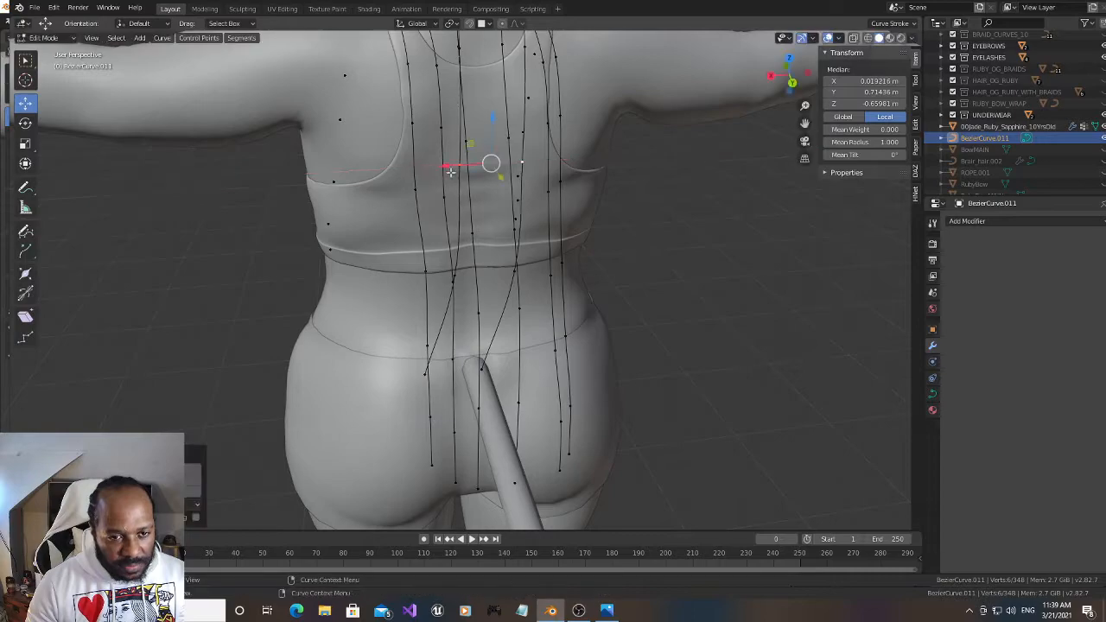
# Align the strands' waist and hip point pairs under the pairs above, moving them along X to a shared median of about 0.009 m
pyautogui.click(456, 274)
pyautogui.keyDown('shift'); pyautogui.click(517, 272); pyautogui.keyUp('shift')
pyautogui.moveTo(441, 279); pyautogui.dragTo(445, 285)
pyautogui.moveTo(790, 76); pyautogui.dragTo(771, 65)
pyautogui.click(411, 367)
pyautogui.keyDown('shift'); pyautogui.click(463, 371); pyautogui.keyUp('shift')
pyautogui.moveTo(410, 366); pyautogui.dragTo(444, 393)
pyautogui.keyDown('shift'); pyautogui.click(446, 270); pyautogui.keyUp('shift')
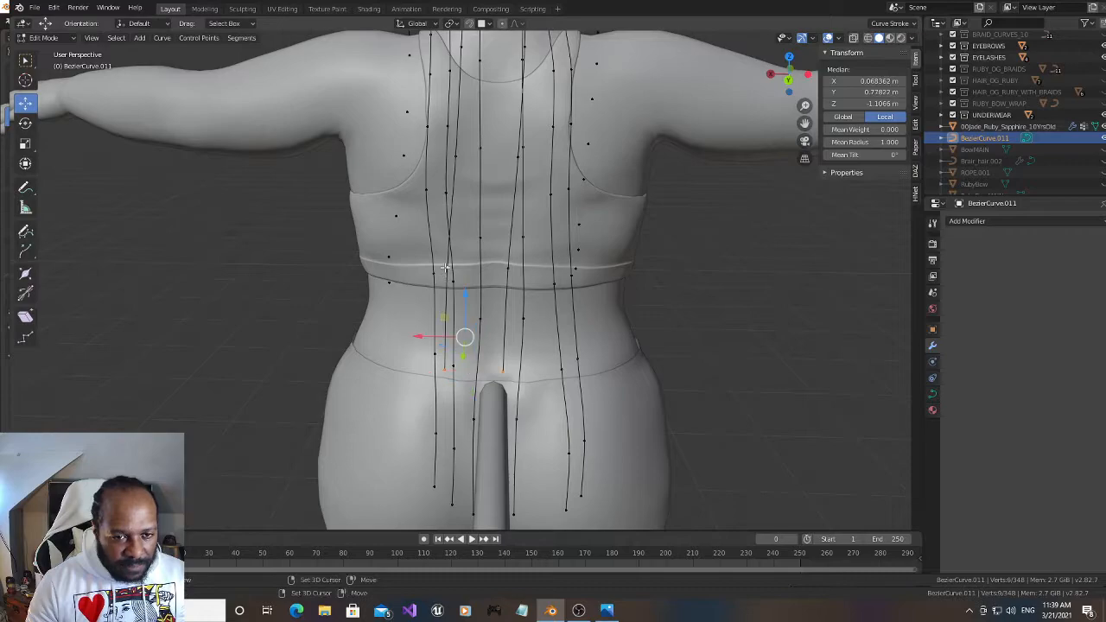
pyautogui.keyDown('shift'); pyautogui.click(506, 270); pyautogui.keyUp('shift')
pyautogui.moveTo(433, 320); pyautogui.dragTo(451, 336)
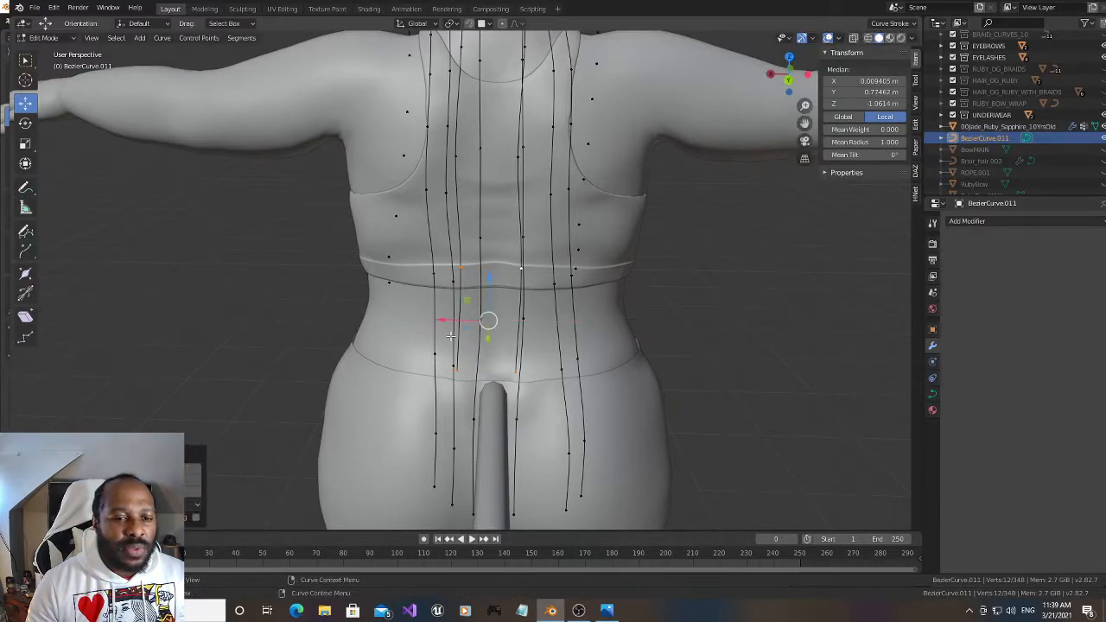
# Nudge the waist and hip point pairs along X with the Transform tool, leaving only the end pair selected at about X 0.003 m
pyautogui.click(25, 164)
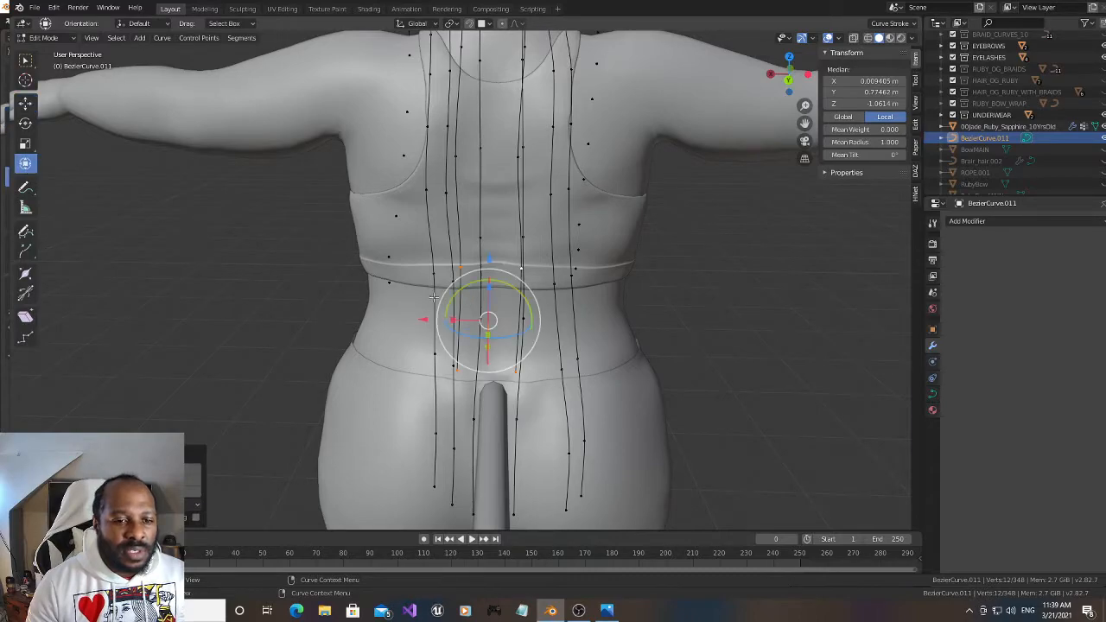
pyautogui.moveTo(451, 294); pyautogui.dragTo(452, 304)
pyautogui.keyDown('shift'); pyautogui.click(455, 270); pyautogui.keyUp('shift')
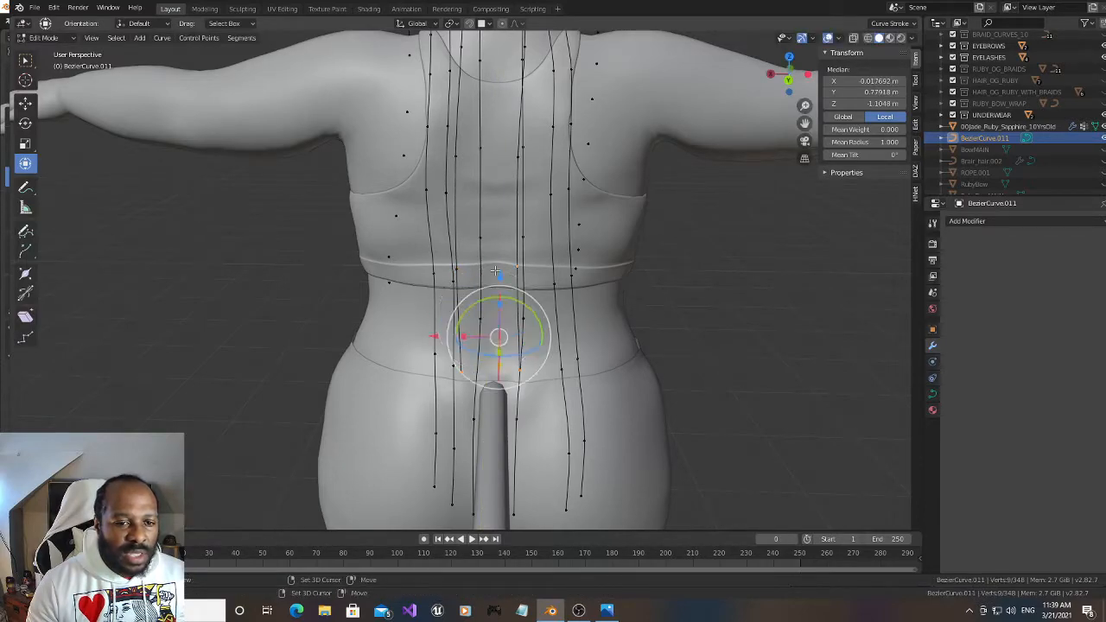
pyautogui.keyDown('shift'); pyautogui.click(515, 267); pyautogui.keyUp('shift')
# Extrude the end pair twice straight down along Z to about -1.659 m
pyautogui.moveTo(784, 73); pyautogui.dragTo(906, 57)
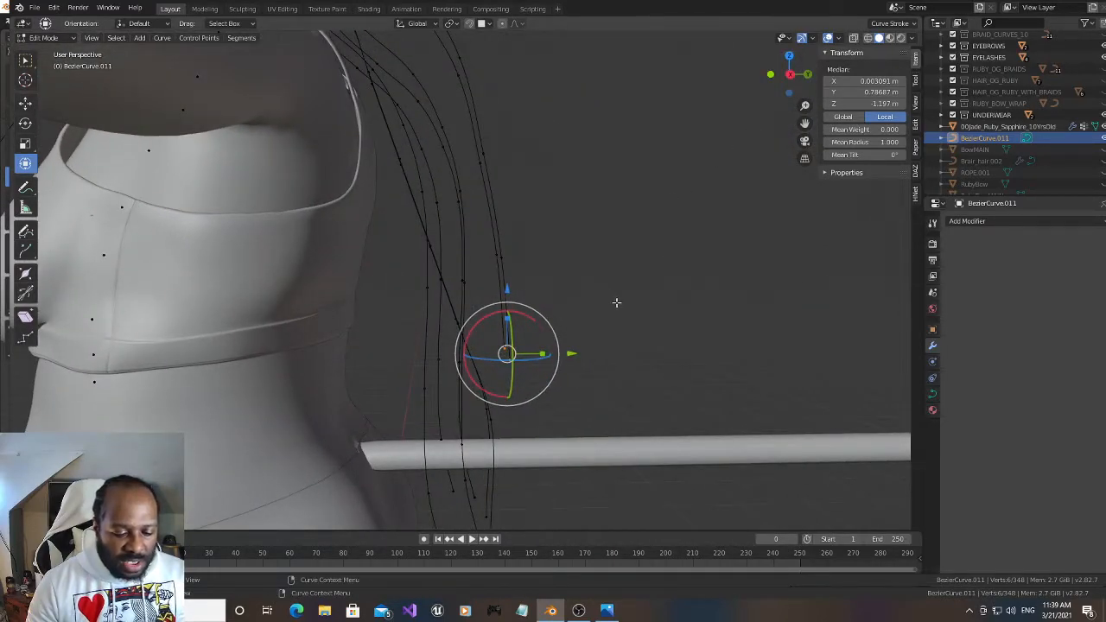
pyautogui.press('e')
pyautogui.press('z')
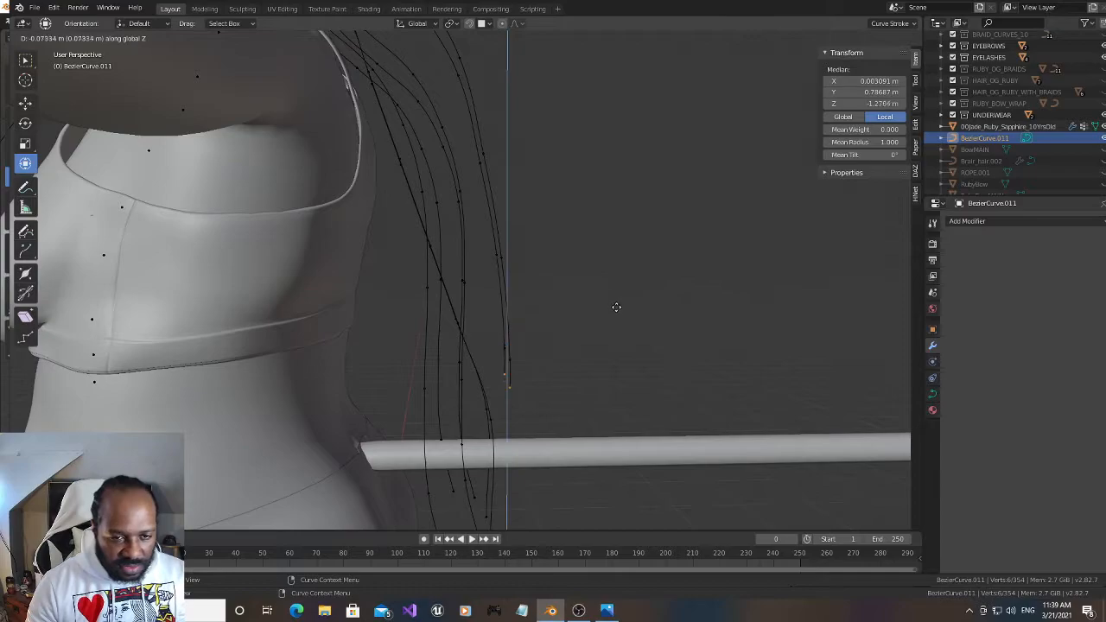
pyautogui.click(630, 359)
pyautogui.press('e')
pyautogui.press('z')
pyautogui.click(645, 445)
# Straighten the strands behind the head by shifting the second and third point pairs along X, the third to about 0.006 m, and clear the selection
pyautogui.moveTo(788, 78); pyautogui.dragTo(765, 84)
pyautogui.moveTo(805, 125); pyautogui.dragTo(895, 462)
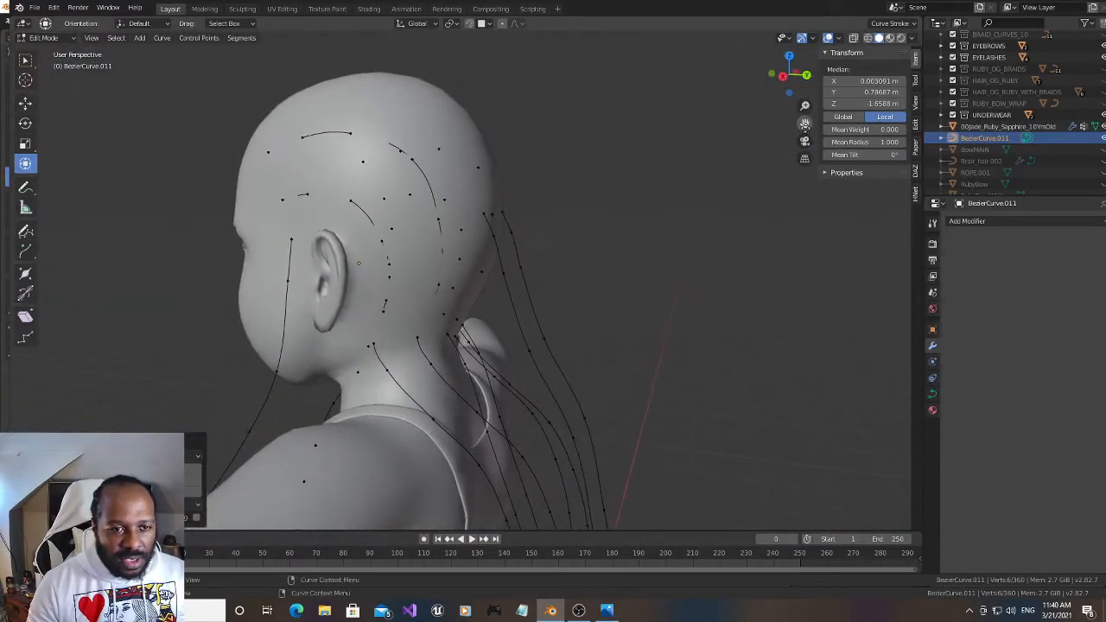
pyautogui.moveTo(790, 79); pyautogui.dragTo(705, 86)
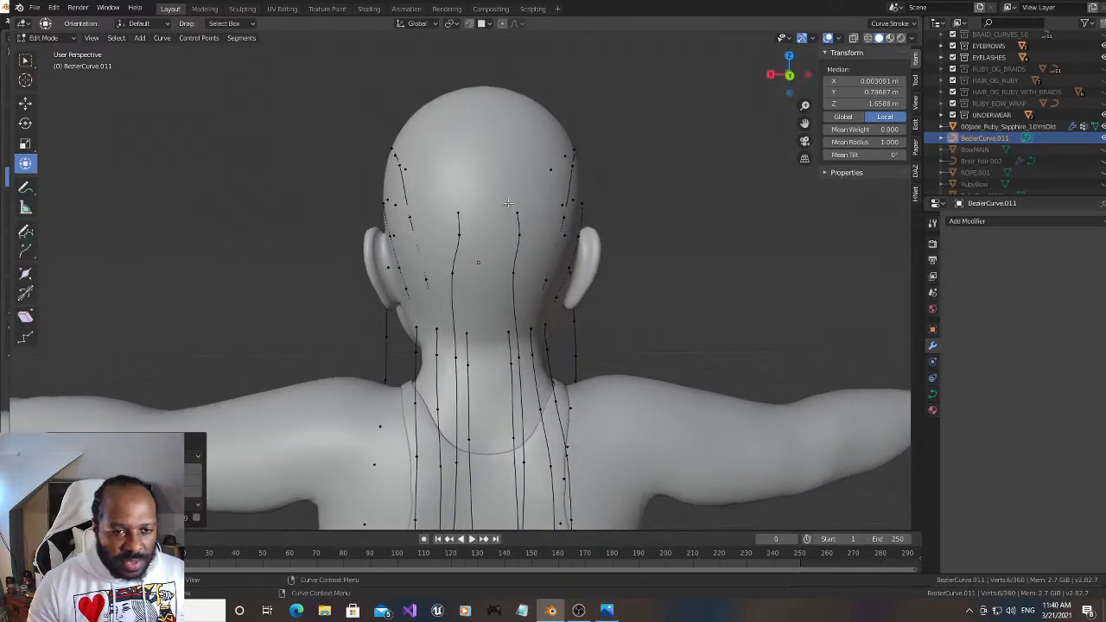
pyautogui.click(458, 233)
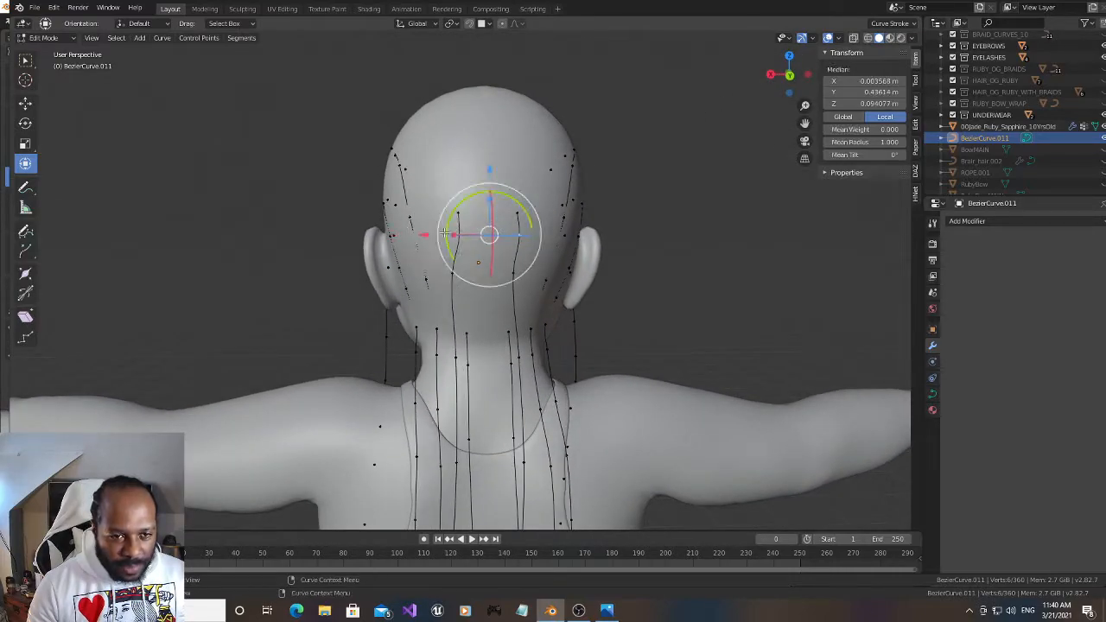
pyautogui.moveTo(426, 236); pyautogui.dragTo(421, 236)
pyautogui.click(451, 273)
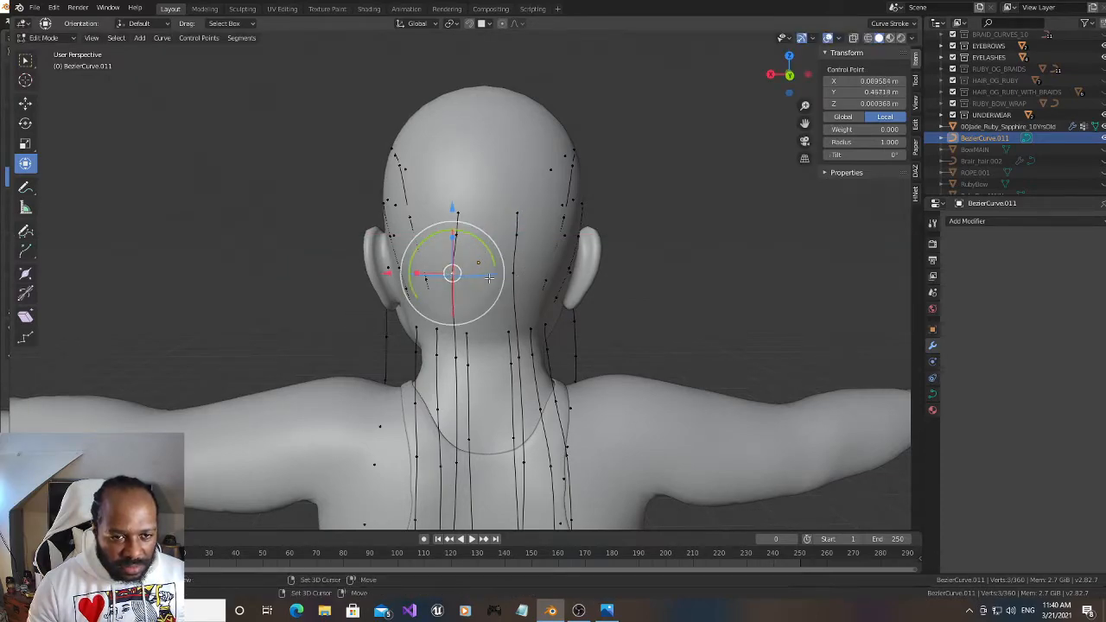
pyautogui.keyDown('shift'); pyautogui.click(514, 273); pyautogui.keyUp('shift')
pyautogui.moveTo(419, 274); pyautogui.dragTo(423, 275)
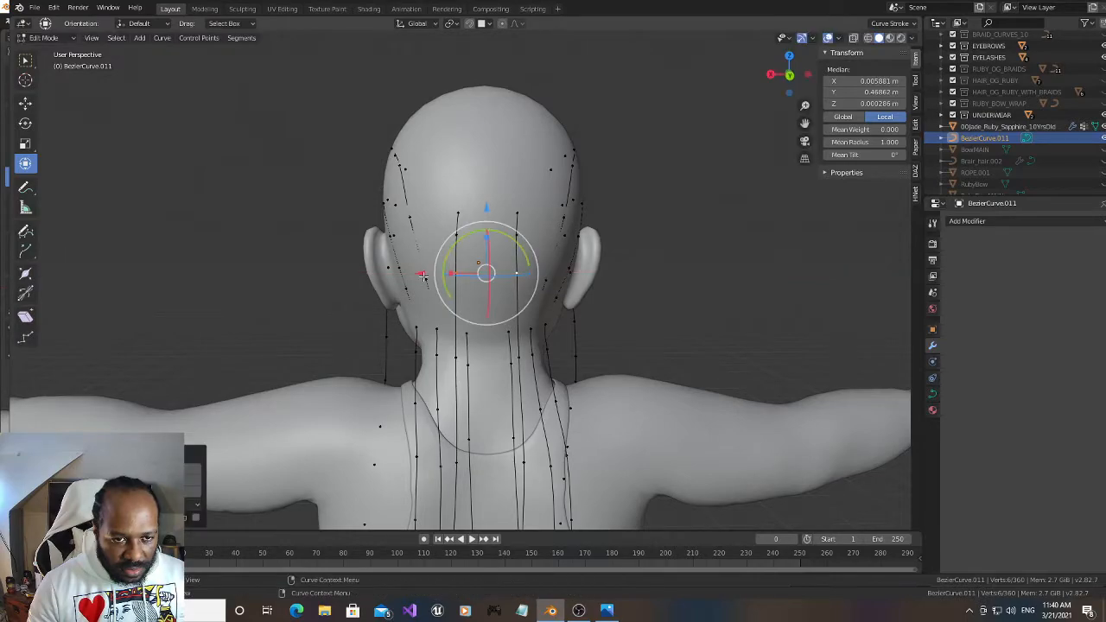
pyautogui.click(690, 100)
pyautogui.moveTo(785, 79); pyautogui.dragTo(912, 81)
pyautogui.scroll(-1, 570, 225)
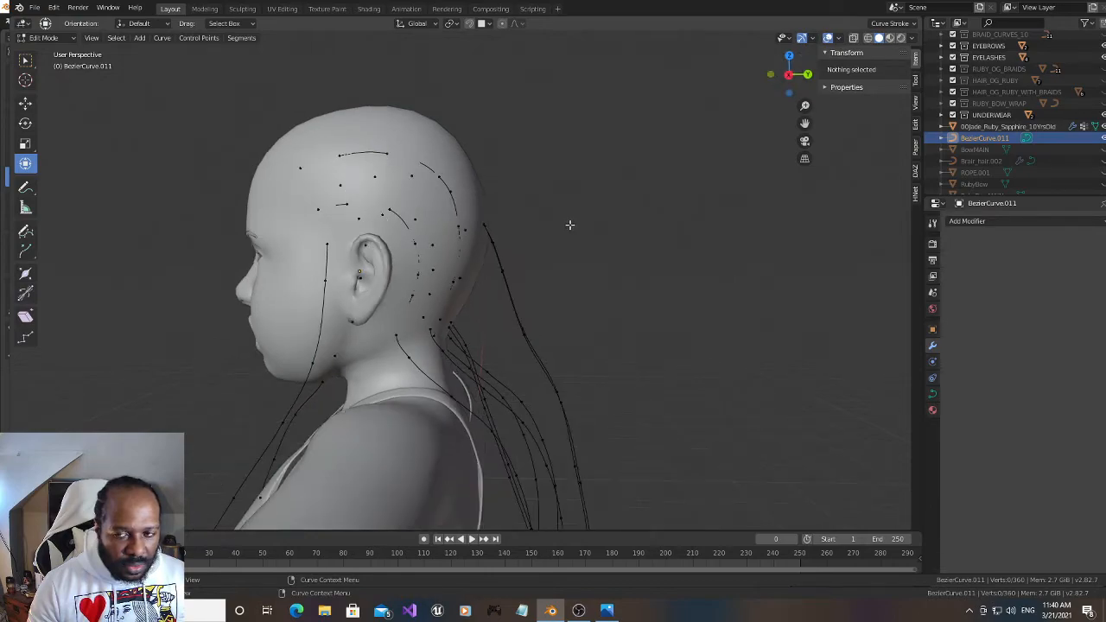
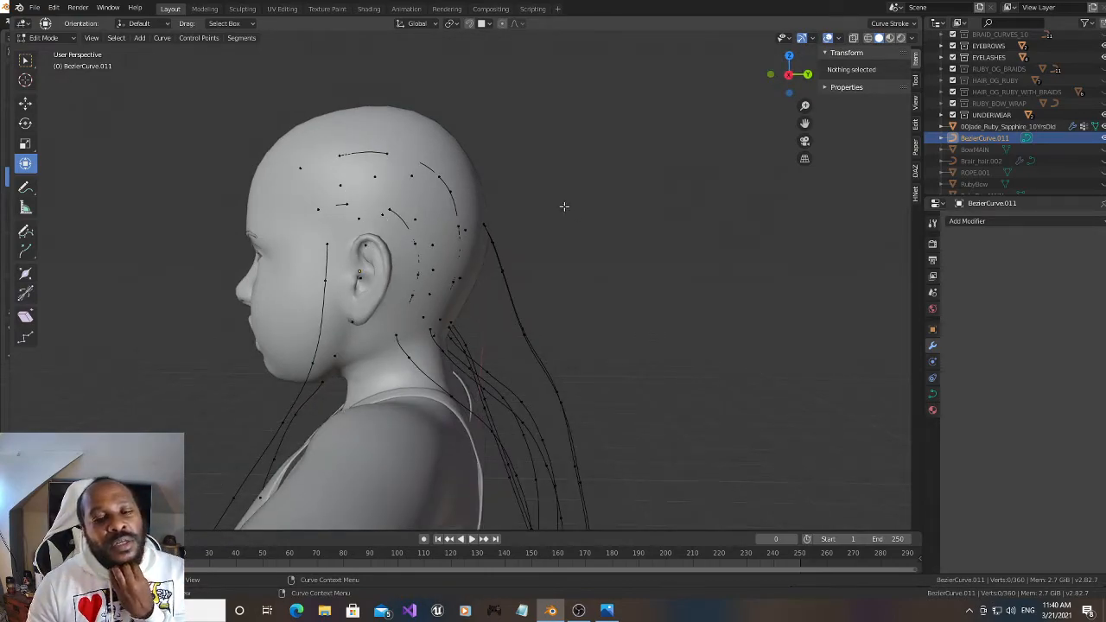
# Unhide the Brair_hair.002 braid object and bring it into view beside the back of the head
pyautogui.moveTo(775, 73); pyautogui.dragTo(744, 76)
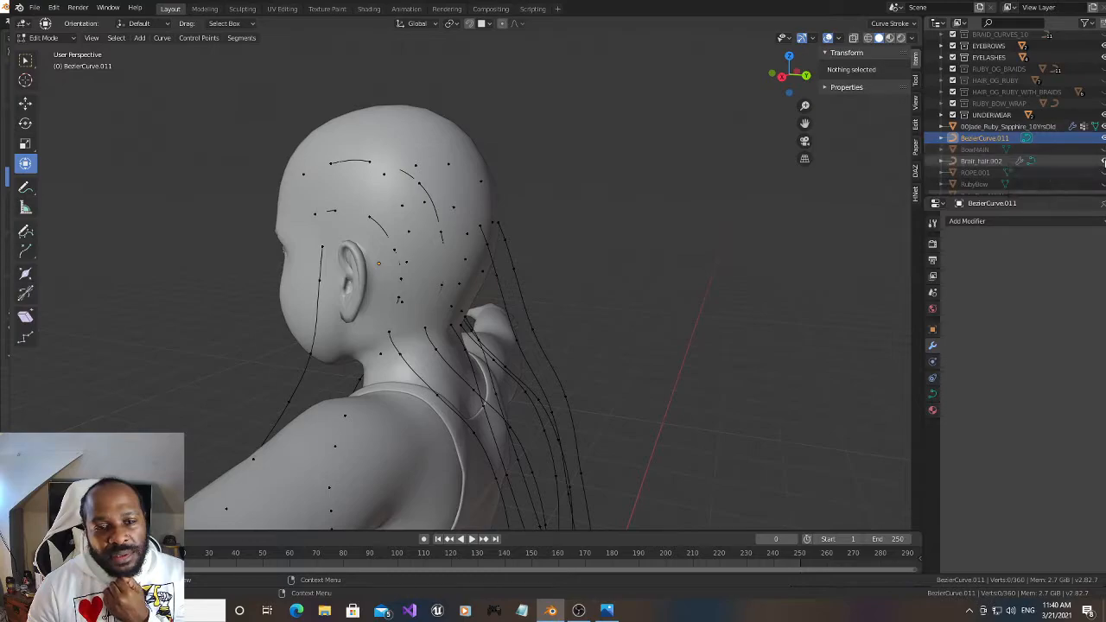
pyautogui.moveTo(796, 72); pyautogui.dragTo(714, 72)
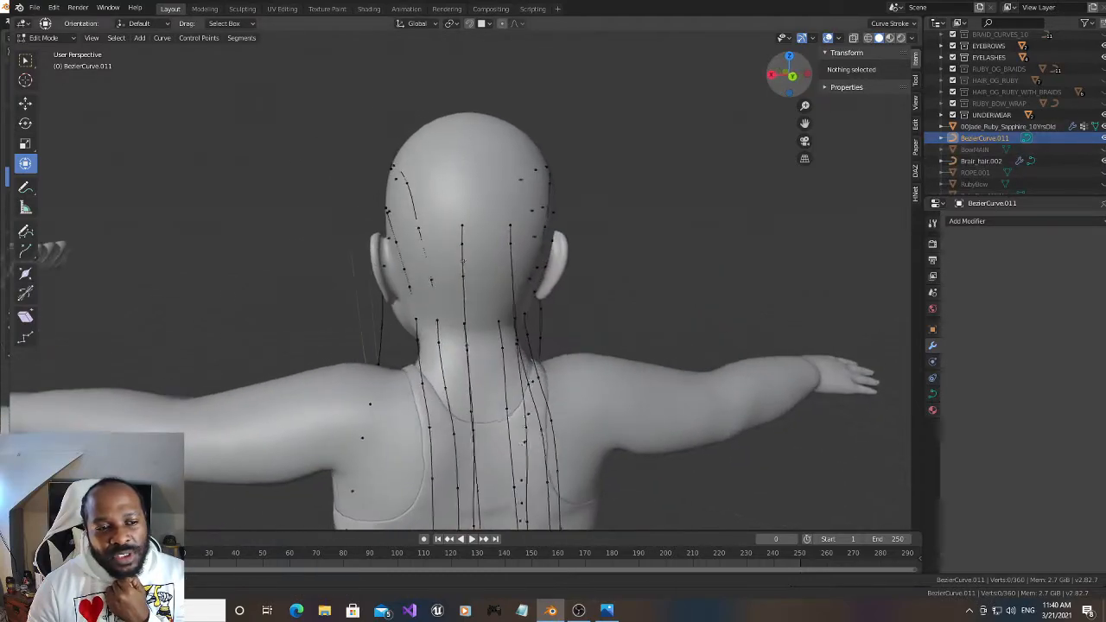
pyautogui.moveTo(804, 123); pyautogui.dragTo(796, 126)
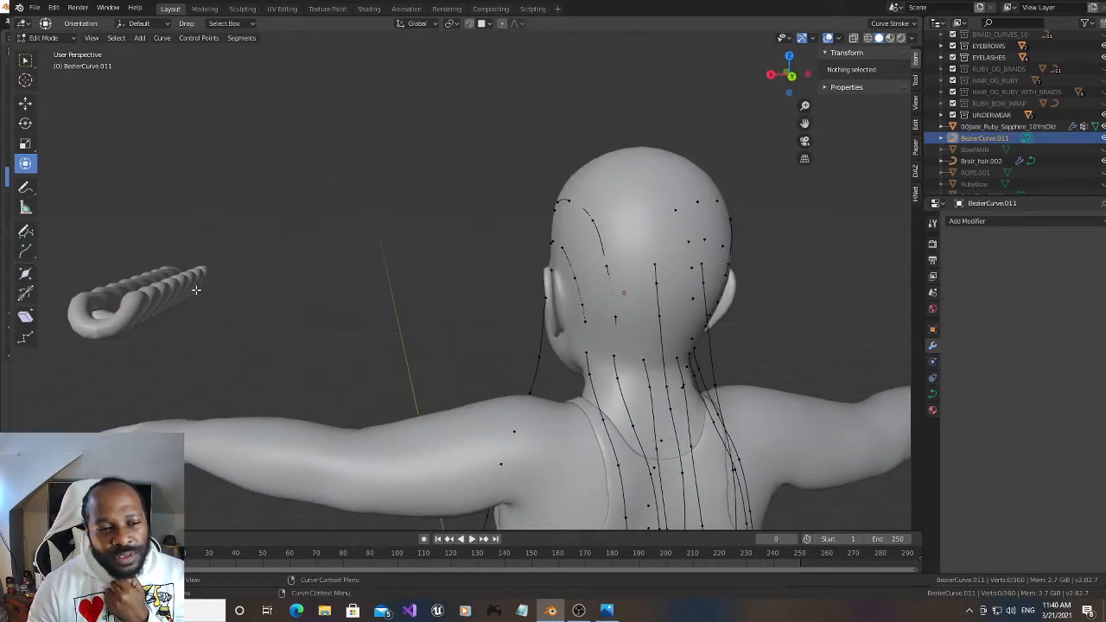
# In Object Mode, set the guide curve object's origin to its geometry and apply its rotation and scale
pyautogui.click(45, 39)
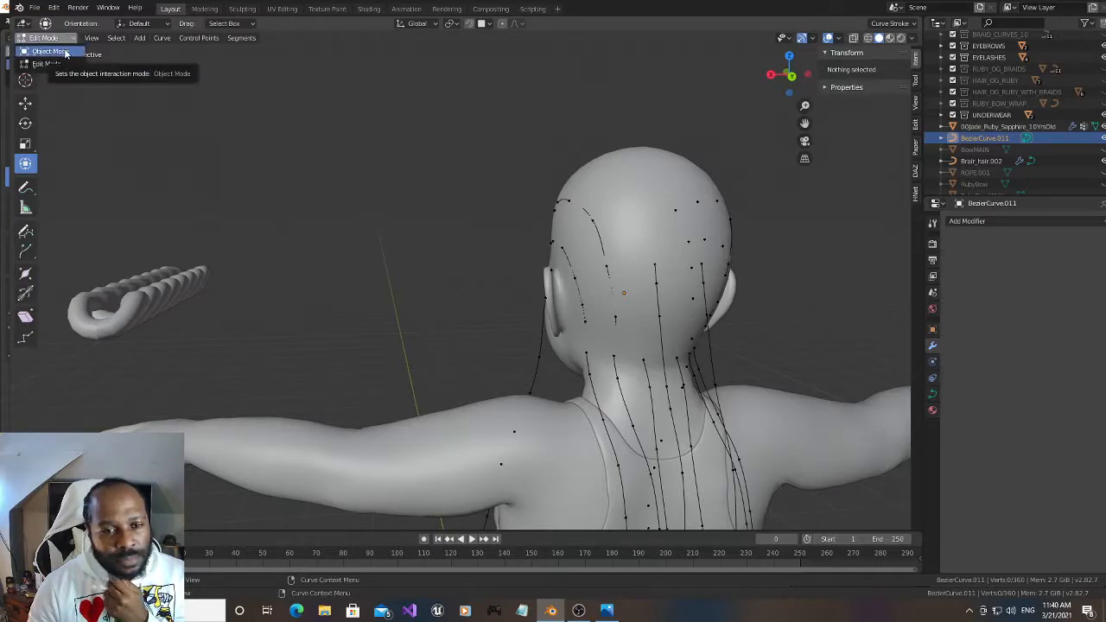
pyautogui.click(49, 52)
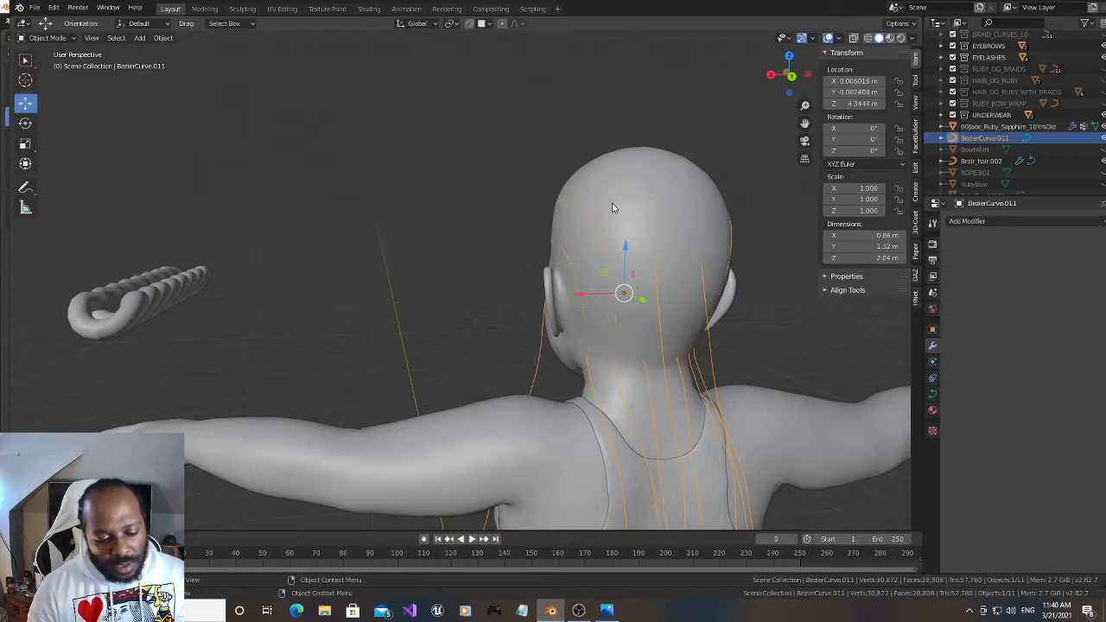
pyautogui.rightClick(574, 176)
pyautogui.moveTo(574, 177)
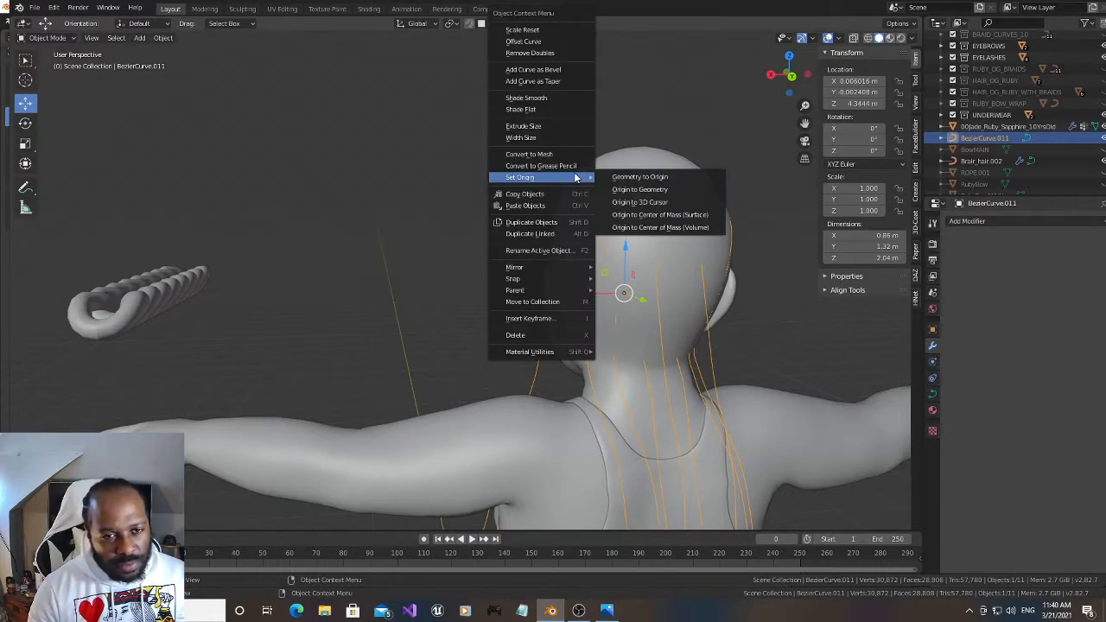
pyautogui.click(636, 189)
pyautogui.hotkey('ctrl', 'a')
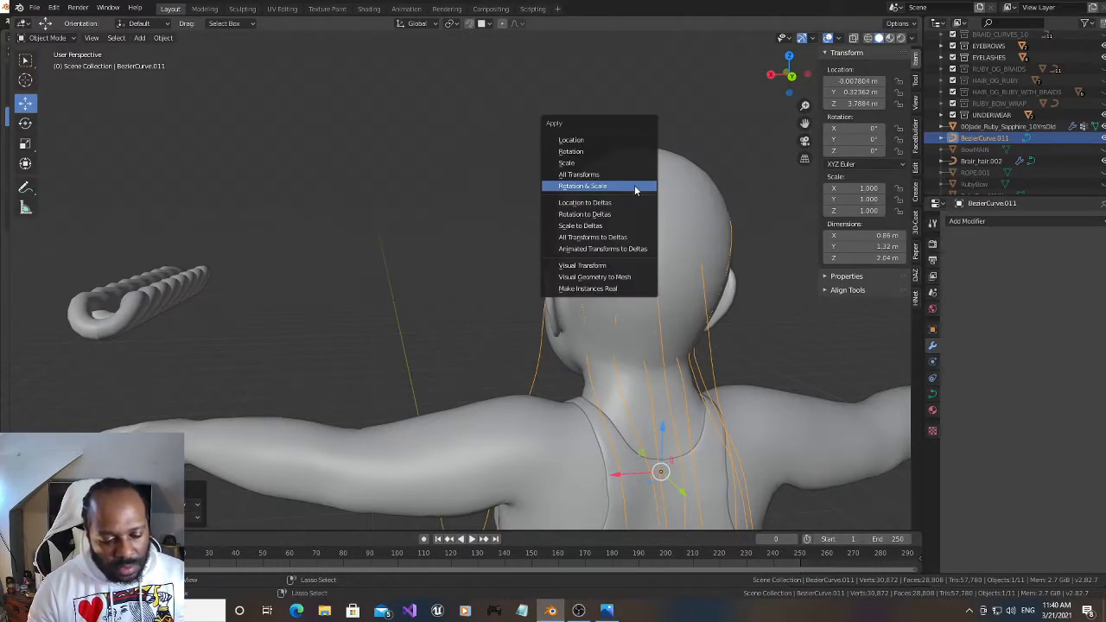
pyautogui.click(635, 186)
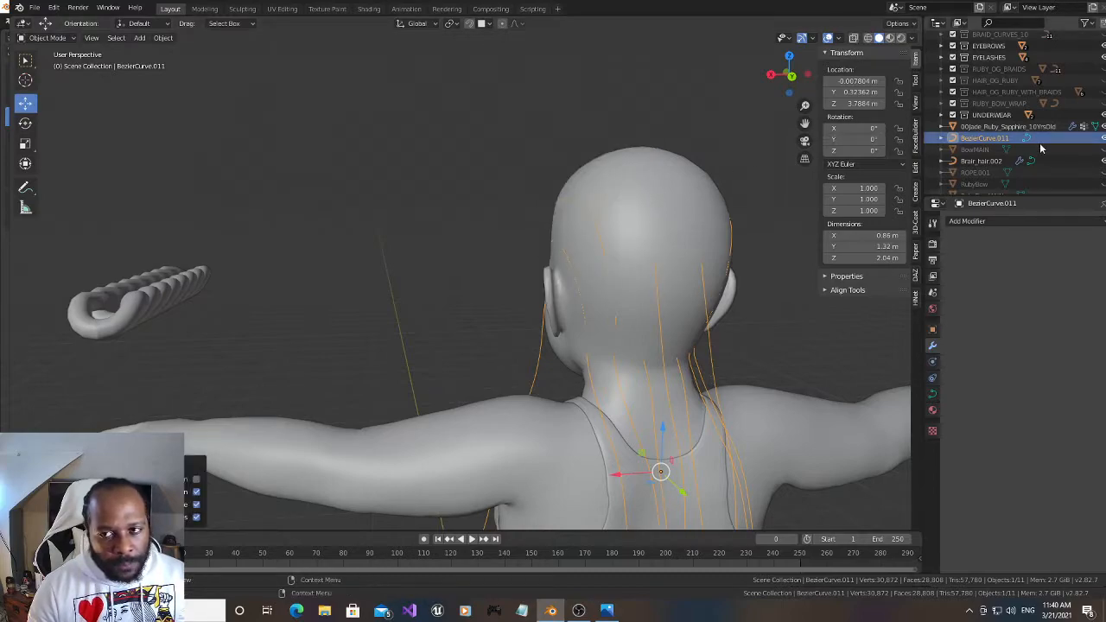
# In Edit Mode, separate the complete linked strand hanging in front of the character's left shoulder into its own curve object
pyautogui.click(45, 38)
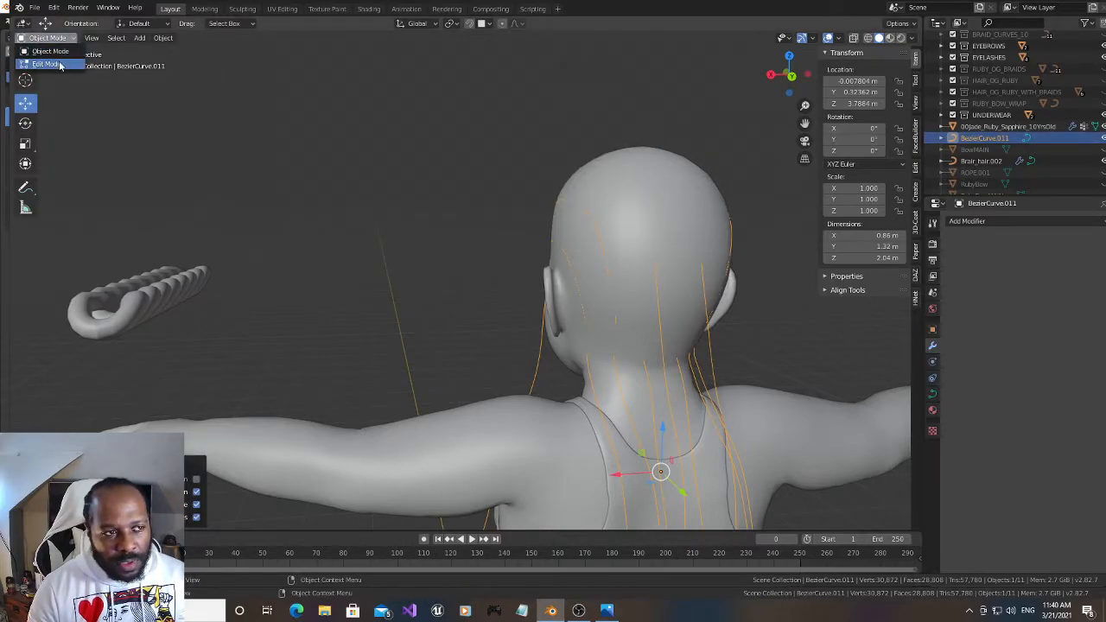
pyautogui.click(49, 64)
pyautogui.moveTo(787, 89); pyautogui.dragTo(857, 58)
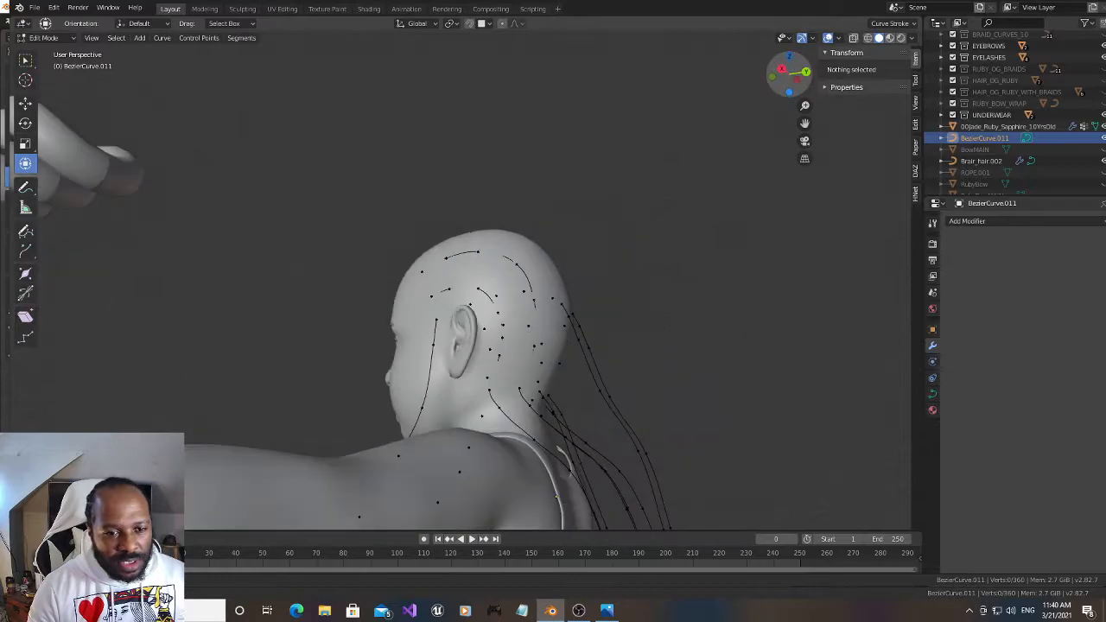
pyautogui.moveTo(805, 124); pyautogui.dragTo(1000, 11)
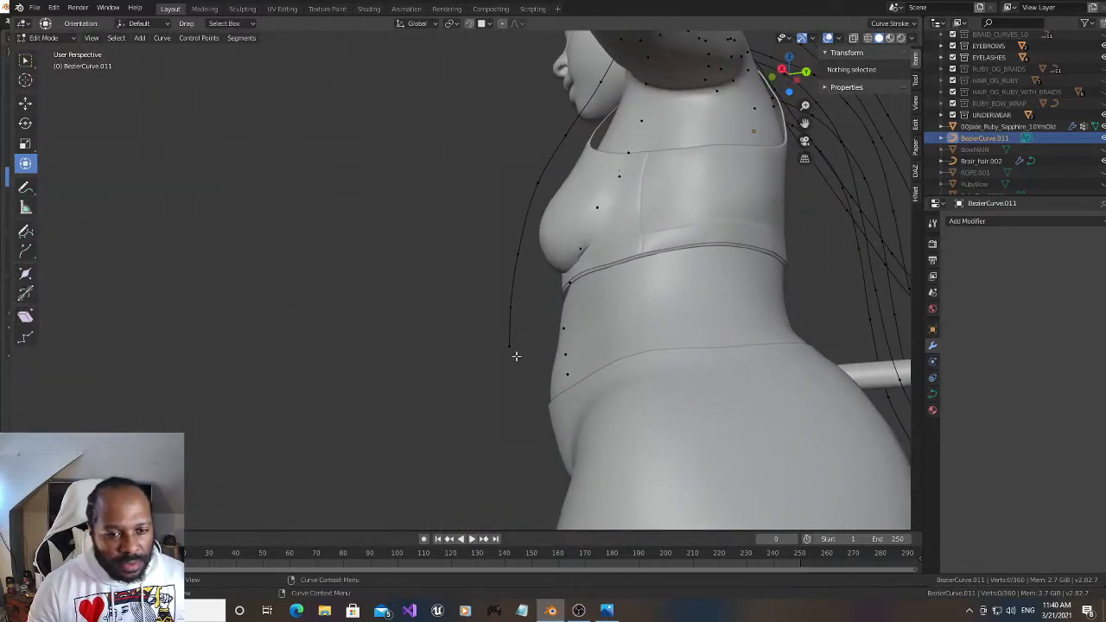
pyautogui.click(508, 347)
pyautogui.hotkey('ctrl', 'l')
pyautogui.press('p')
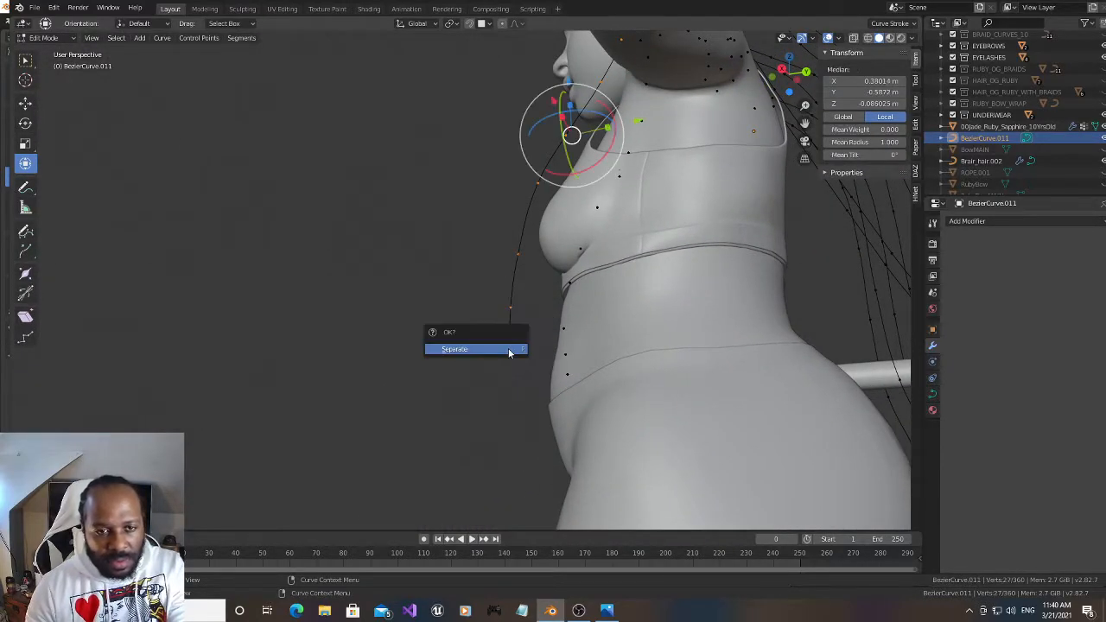
pyautogui.click(510, 350)
# Separate the matching linked front strand on the character's right side into its own curve object
pyautogui.moveTo(790, 72); pyautogui.dragTo(744, 78)
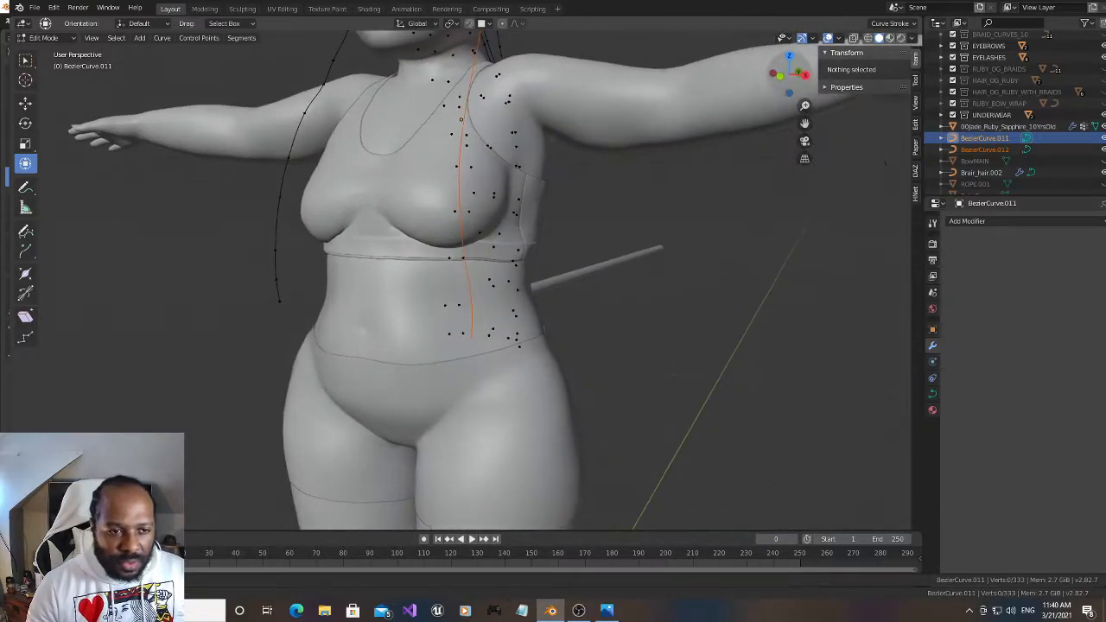
pyautogui.click(279, 300)
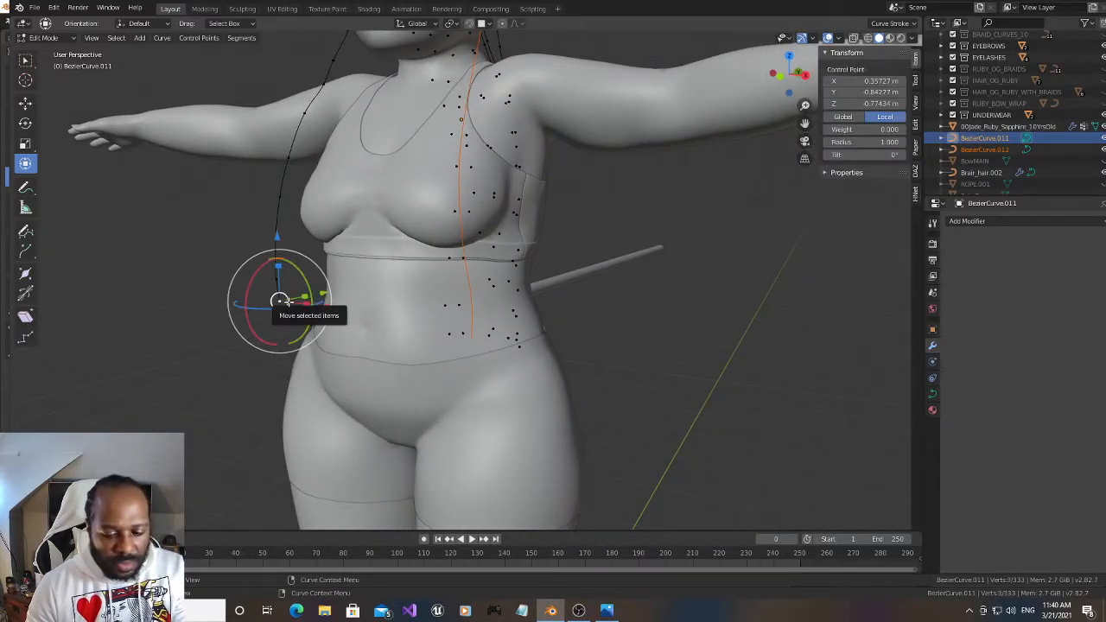
pyautogui.hotkey('ctrl', 'l')
pyautogui.press('p')
pyautogui.click(289, 302)
# Separate the two outermost linked strands on the left of the character's back into individual curve objects
pyautogui.moveTo(788, 73); pyautogui.dragTo(495, 80)
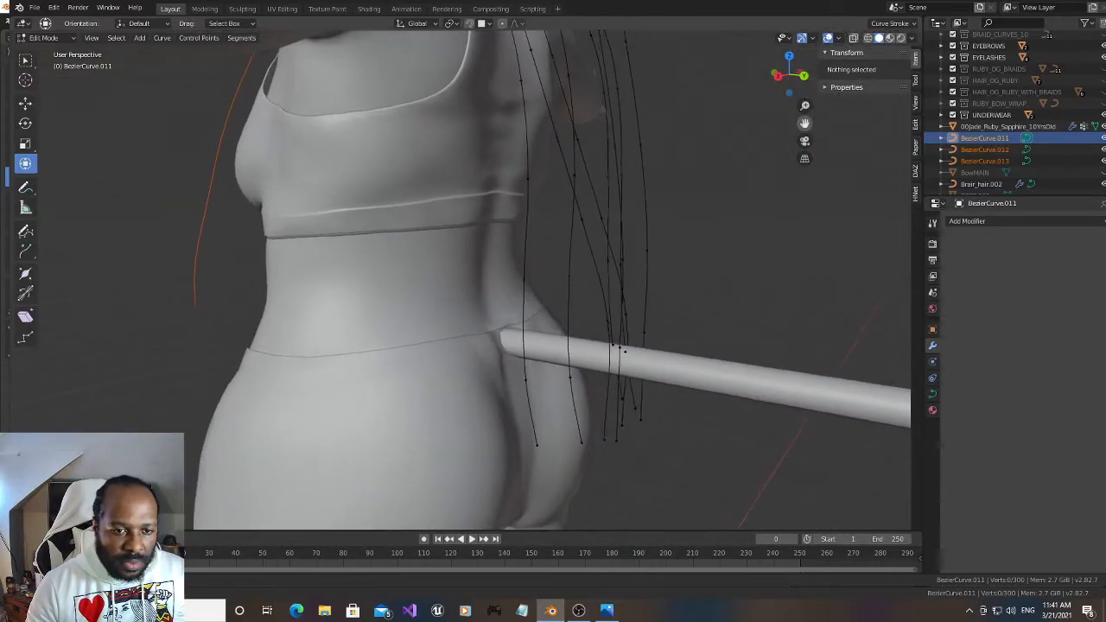
pyautogui.click(542, 445)
pyautogui.hotkey('ctrl', 'l')
pyautogui.press('p')
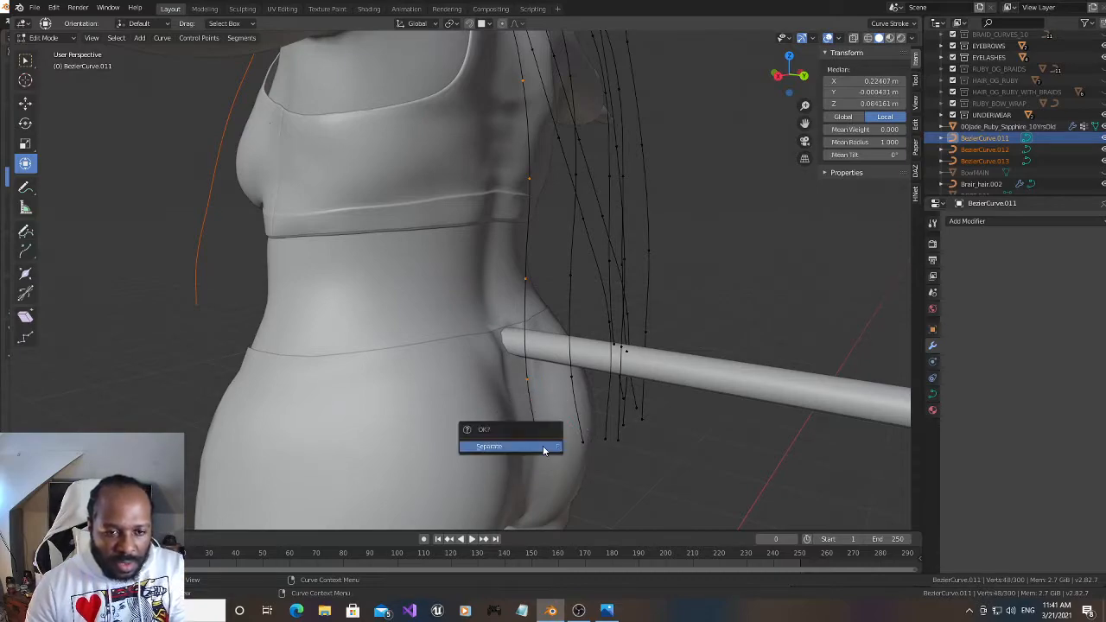
pyautogui.click(544, 447)
pyautogui.click(585, 442)
pyautogui.hotkey('ctrl', 'l')
pyautogui.press('p')
pyautogui.click(587, 443)
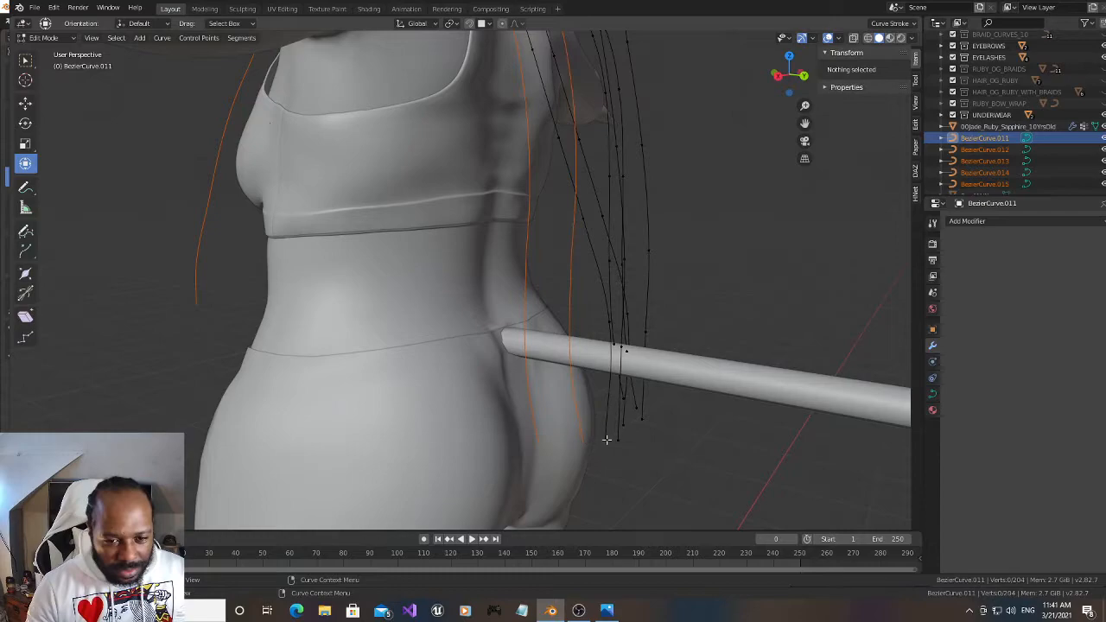
# Separate the two linked back strands just left of the spine into individual curve objects
pyautogui.click(605, 439)
pyautogui.hotkey('ctrl', 'l')
pyautogui.press('p')
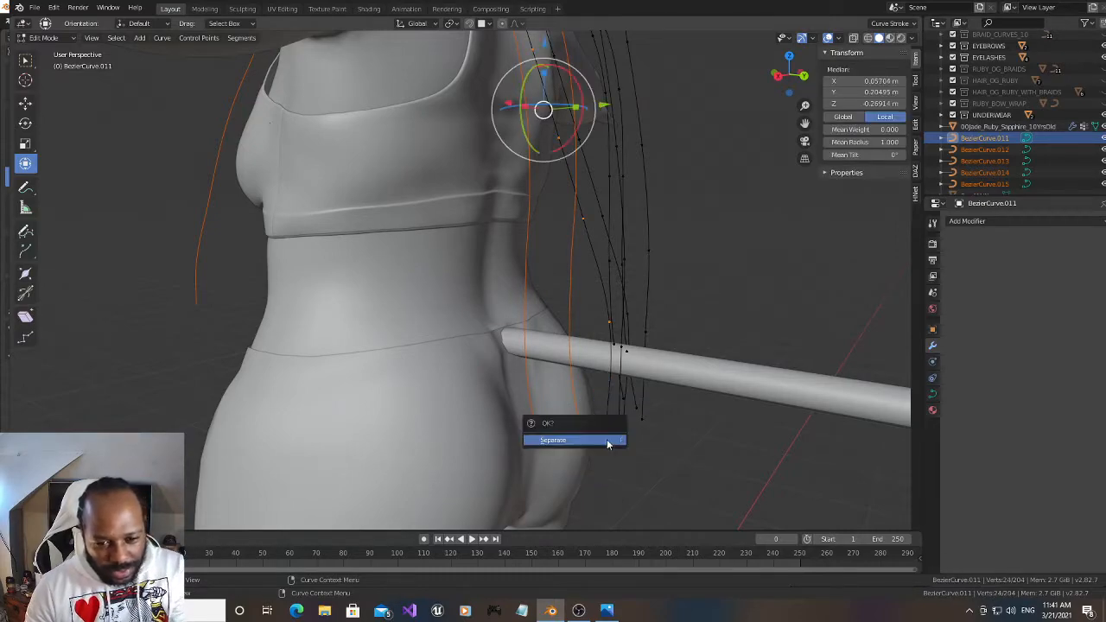
pyautogui.click(605, 439)
pyautogui.moveTo(796, 92)
pyautogui.mouseDown()
pyautogui.moveTo(787, 81)
pyautogui.moveTo(799, 74)
pyautogui.mouseUp()
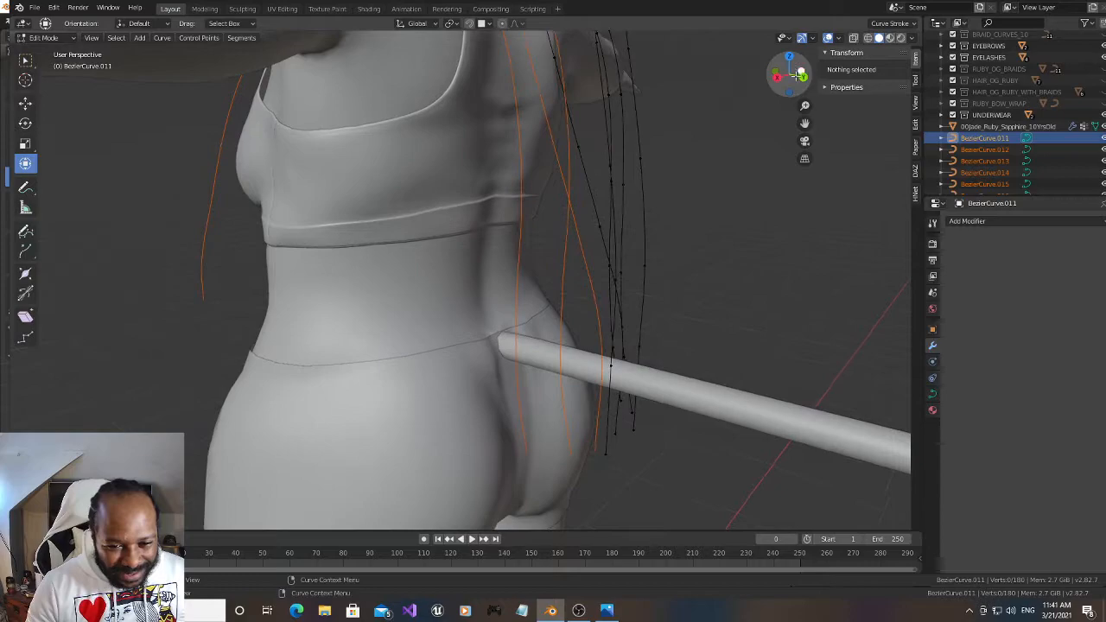
pyautogui.click(605, 456)
pyautogui.hotkey('ctrl', 'l')
pyautogui.press('p')
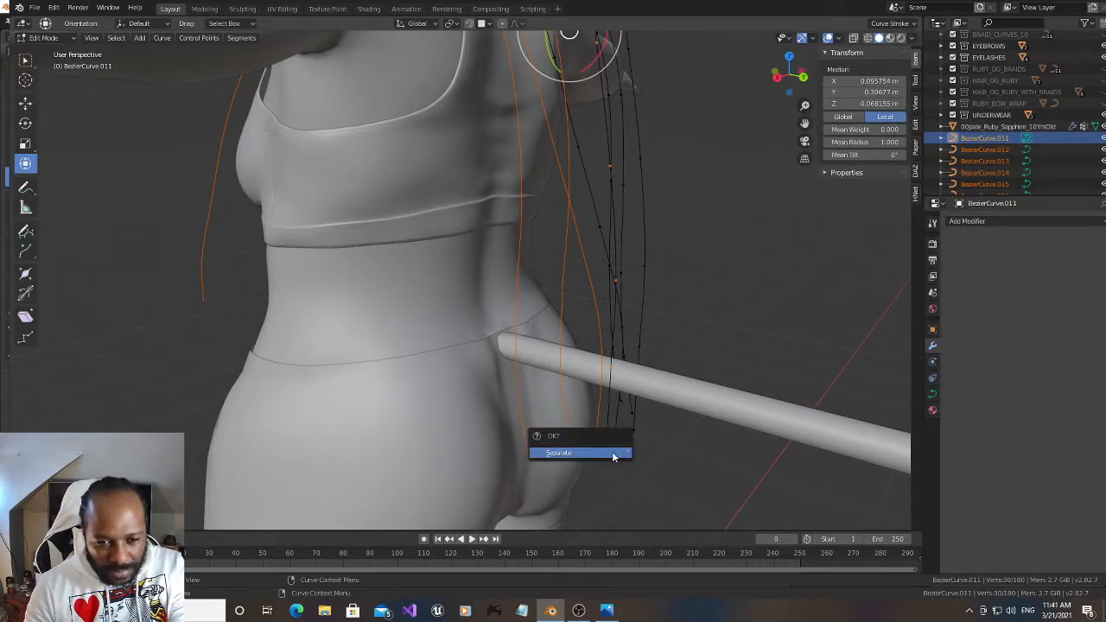
pyautogui.click(612, 454)
# Separate the two linked back strands just right of the spine into individual curve objects
pyautogui.click(615, 433)
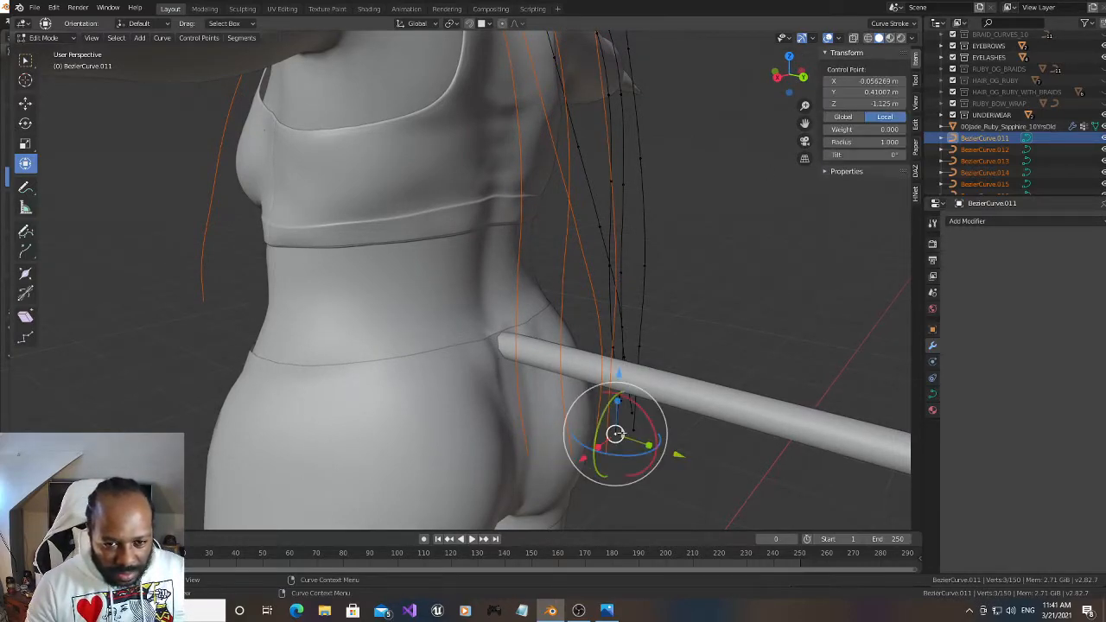
pyautogui.moveTo(783, 86); pyautogui.dragTo(769, 128)
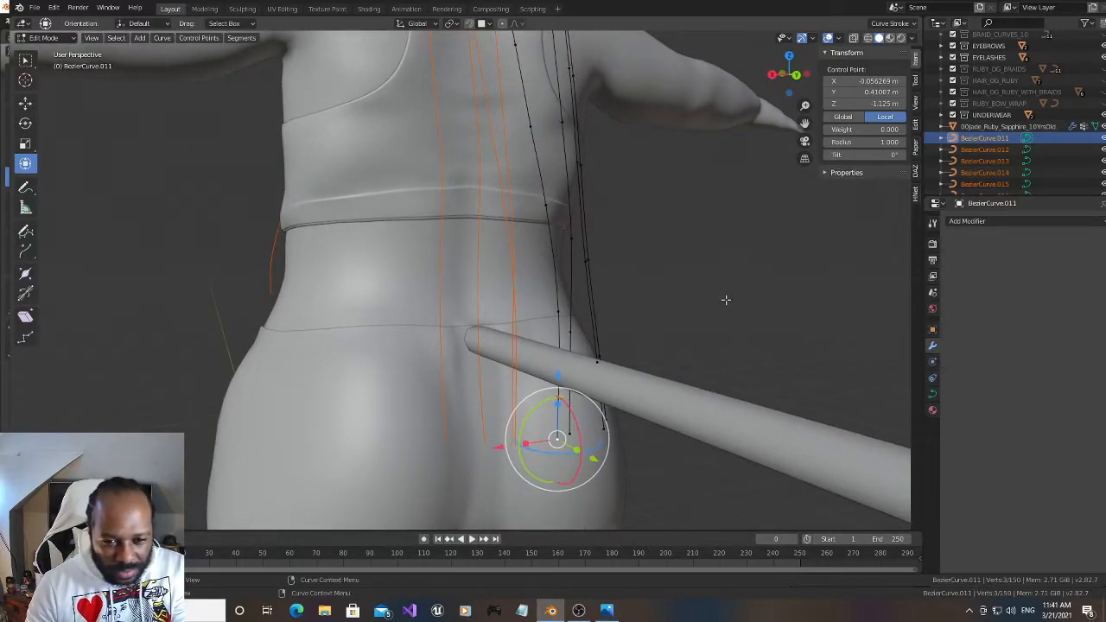
pyautogui.hotkey('ctrl', 'l')
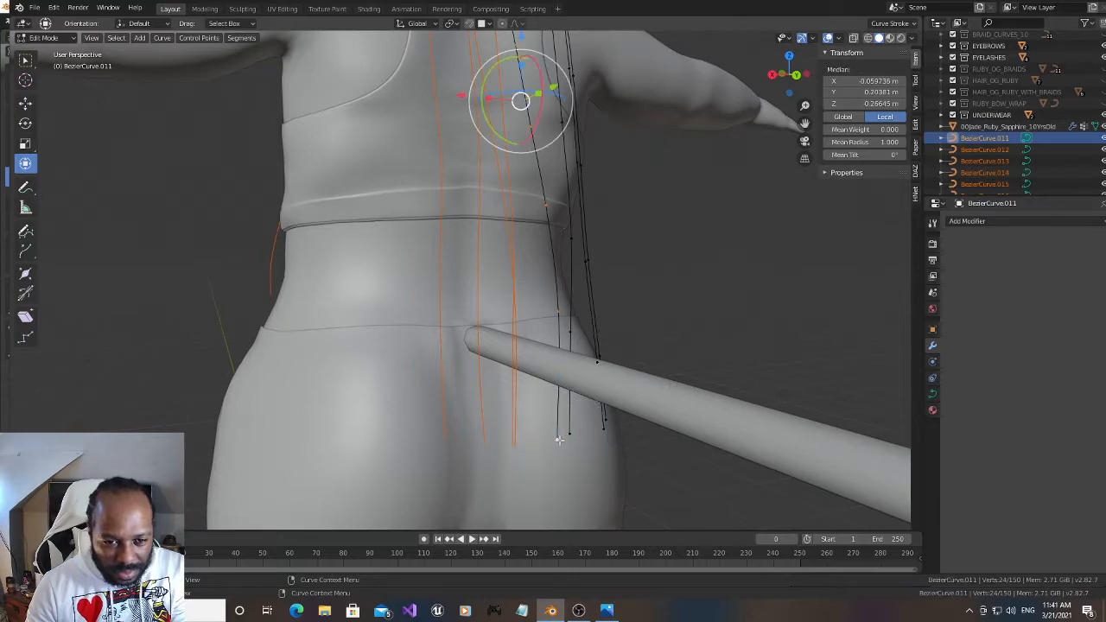
pyautogui.press('p')
pyautogui.click(559, 439)
pyautogui.click(570, 434)
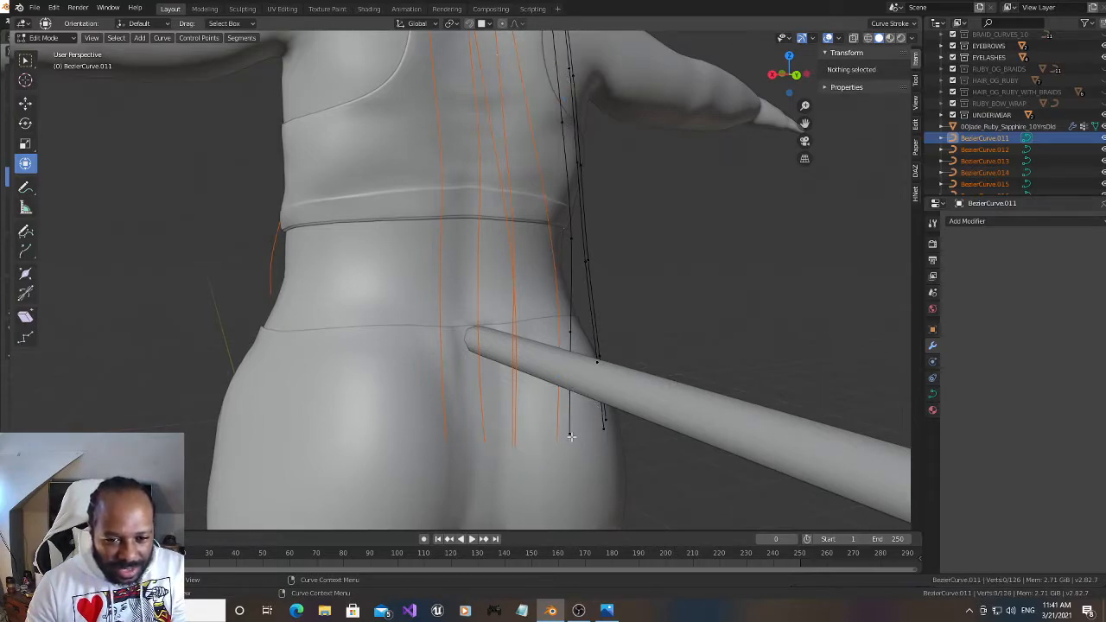
pyautogui.press('x')
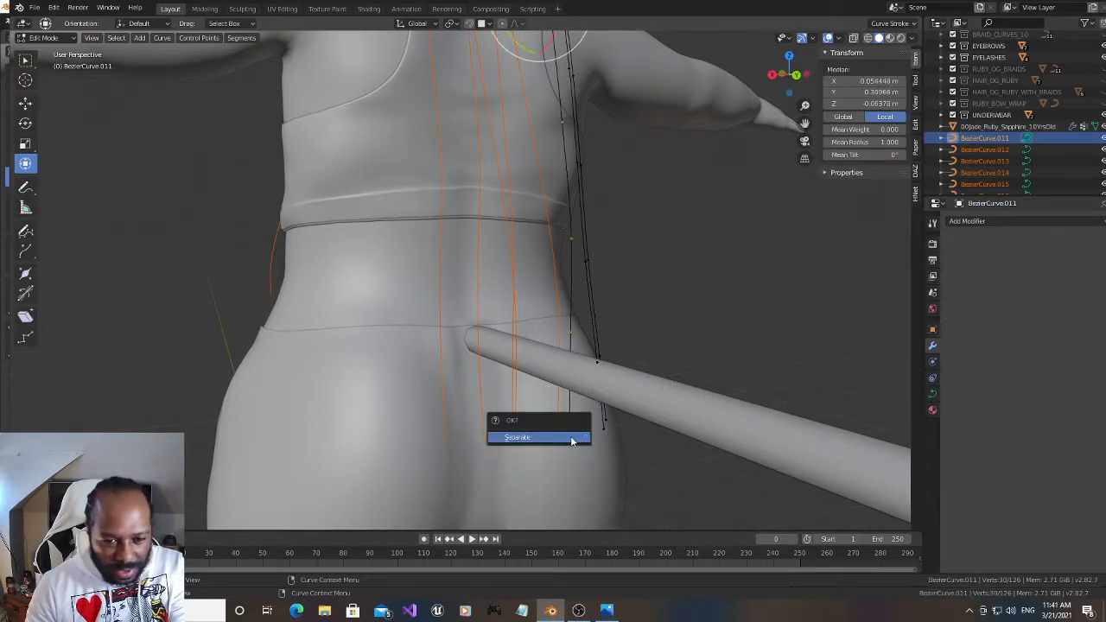
pyautogui.click(571, 436)
# Separate the last two linked strands at the far right of the character's back into individual curve objects
pyautogui.click(601, 430)
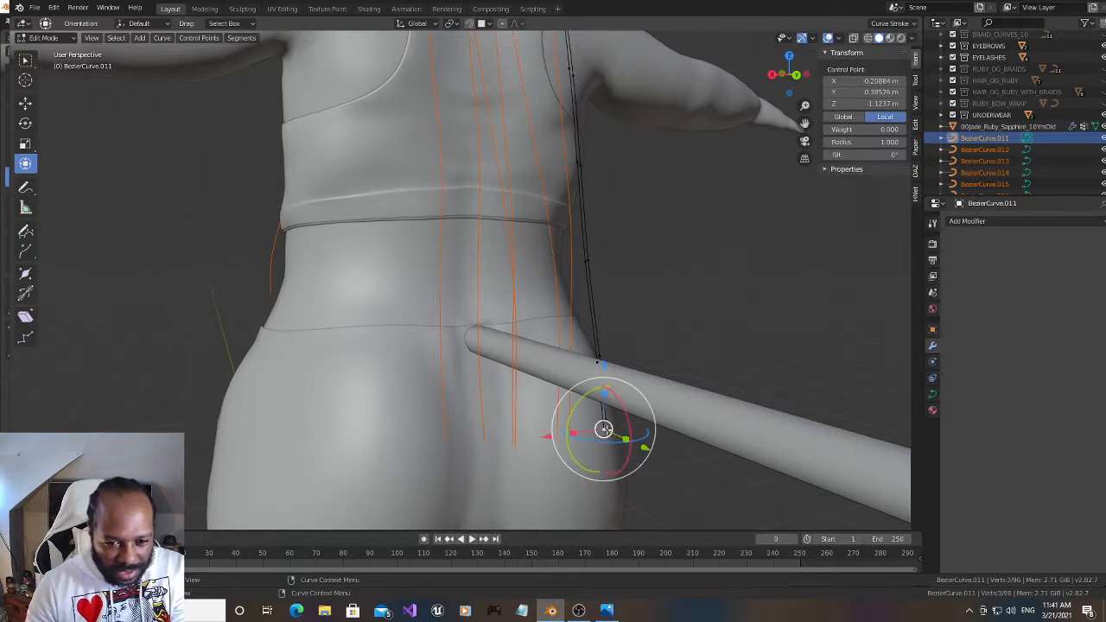
pyautogui.hotkey('ctrl', 'l')
pyautogui.press('p')
pyautogui.click(606, 430)
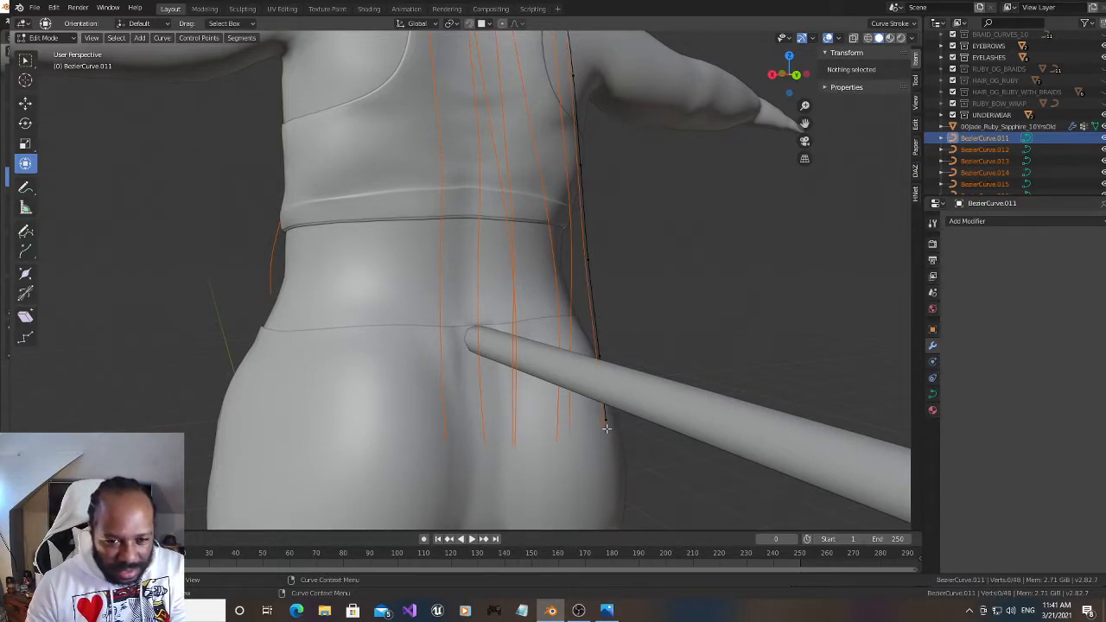
pyautogui.click(607, 419)
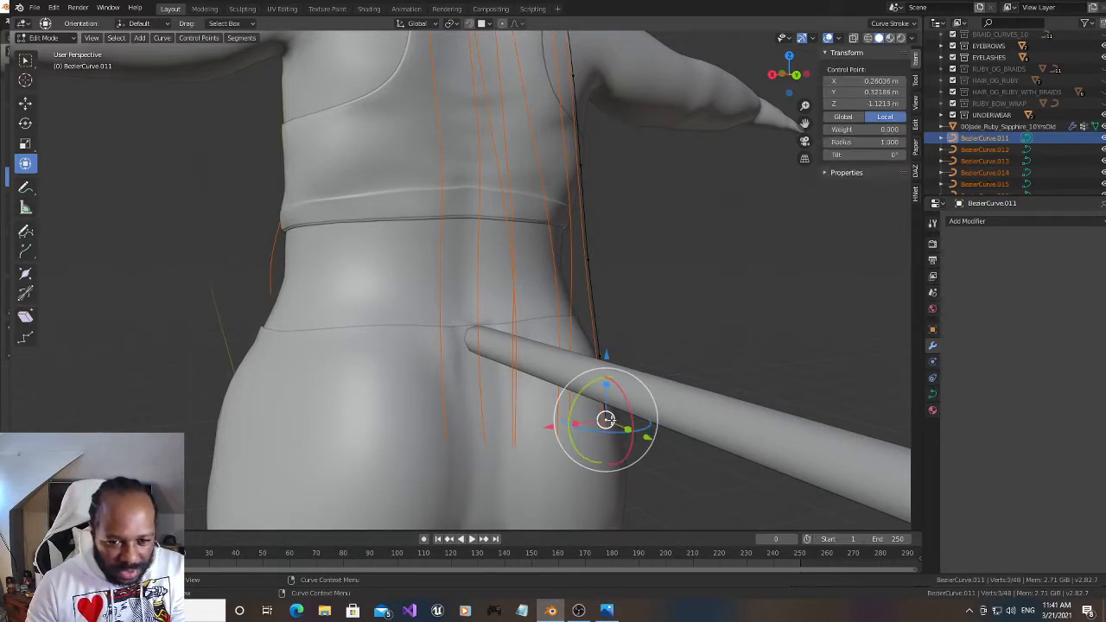
pyautogui.hotkey('ctrl', 'l')
pyautogui.press('p')
pyautogui.click(611, 421)
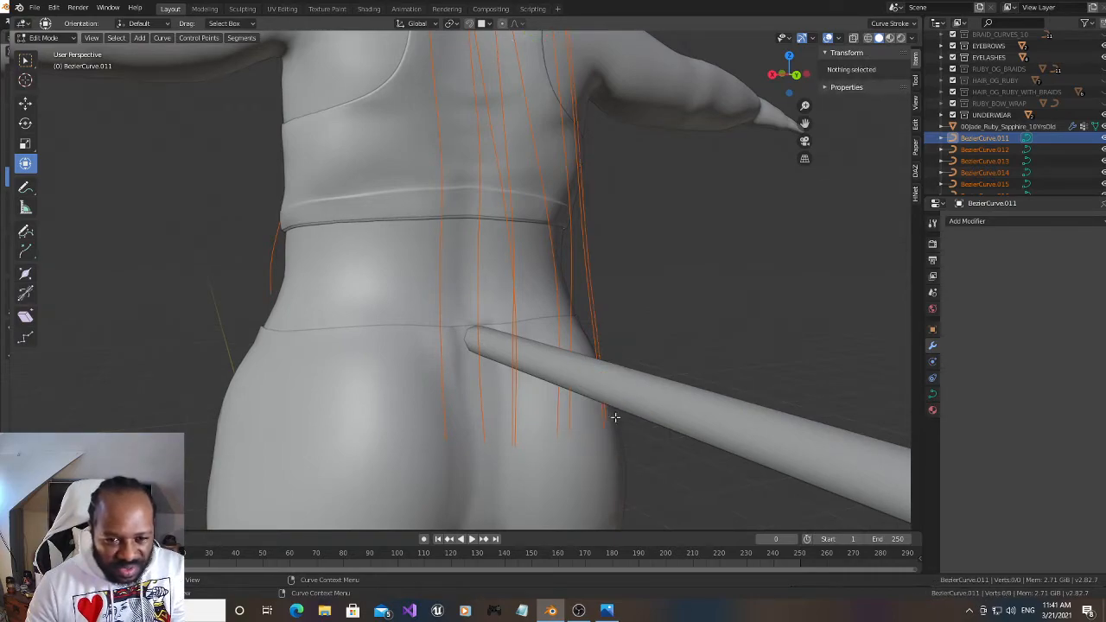
# Return to Object Mode and set the origins of all the selected separated strand curves to their geometry
pyautogui.moveTo(788, 82); pyautogui.dragTo(685, 112)
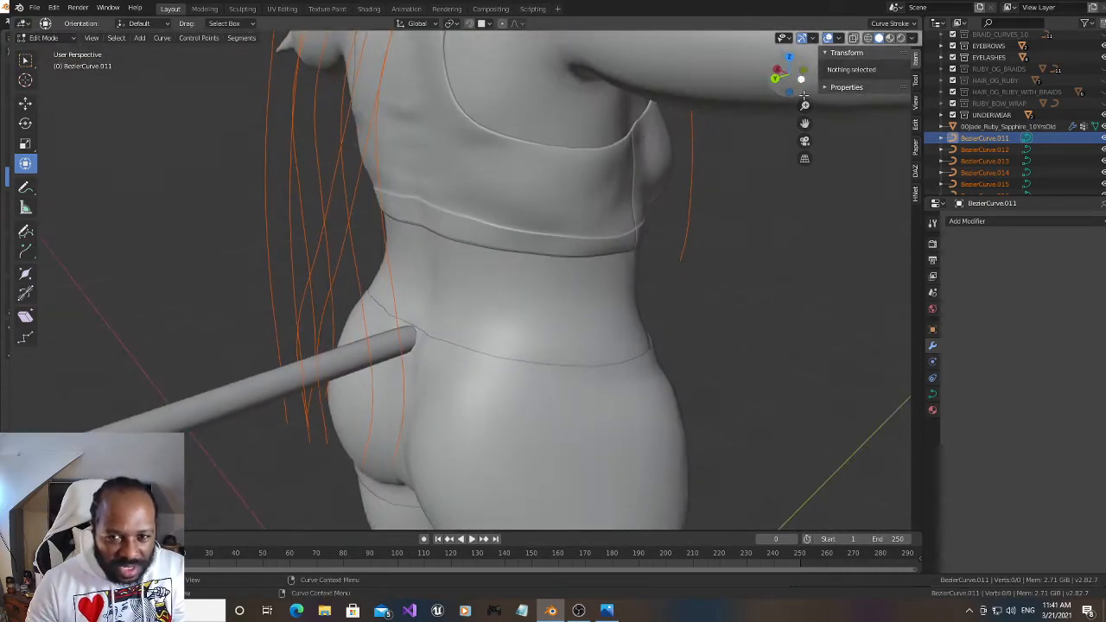
pyautogui.moveTo(805, 123); pyautogui.dragTo(870, 475)
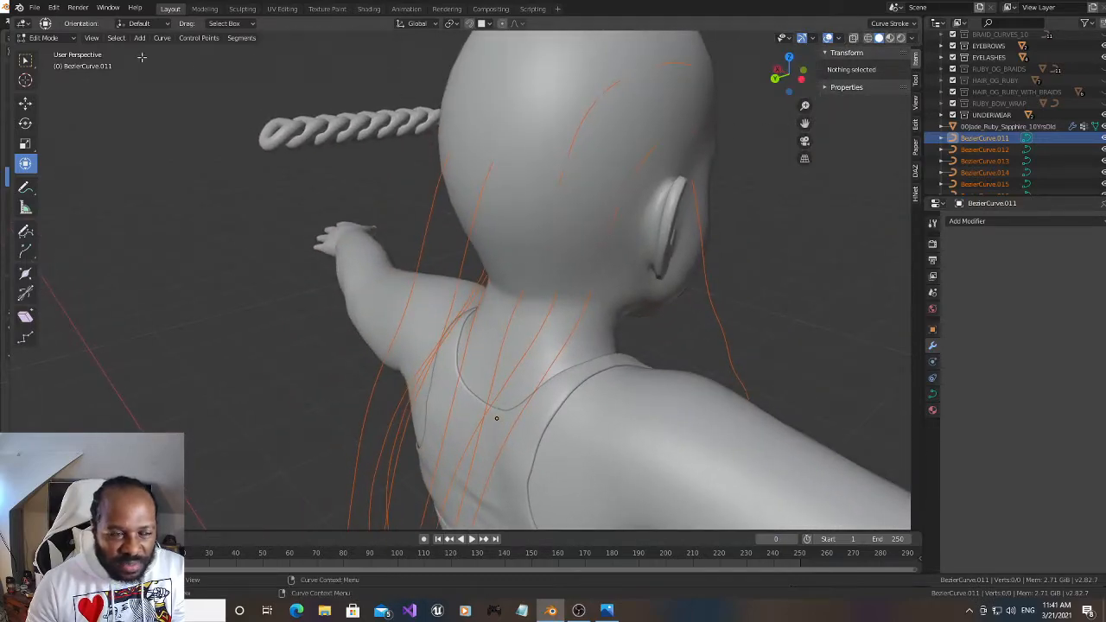
pyautogui.click(69, 37)
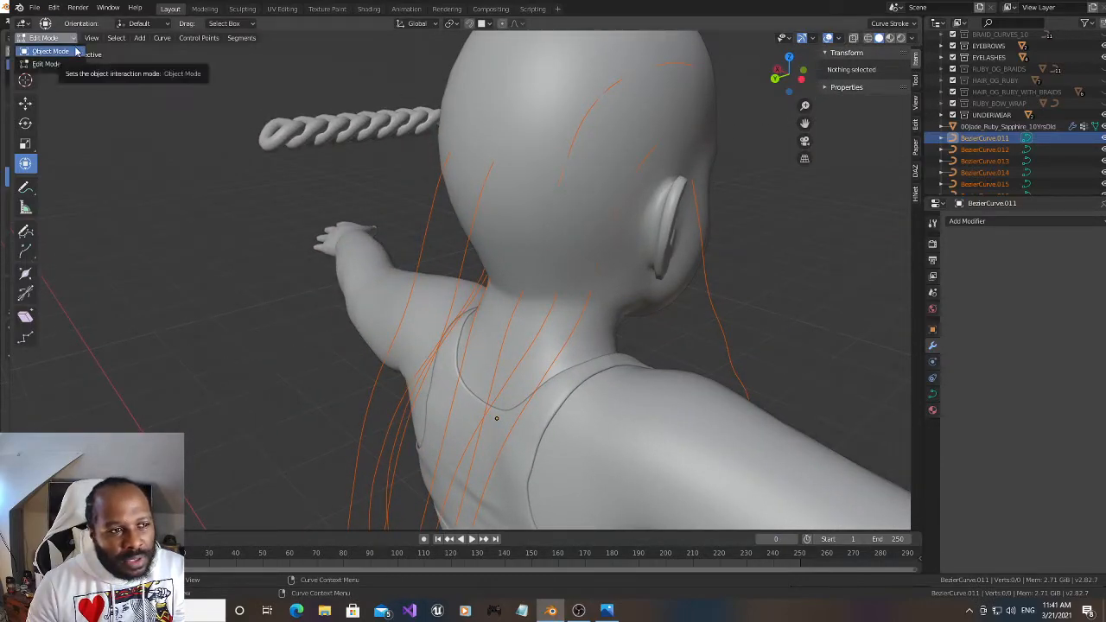
pyautogui.click(75, 52)
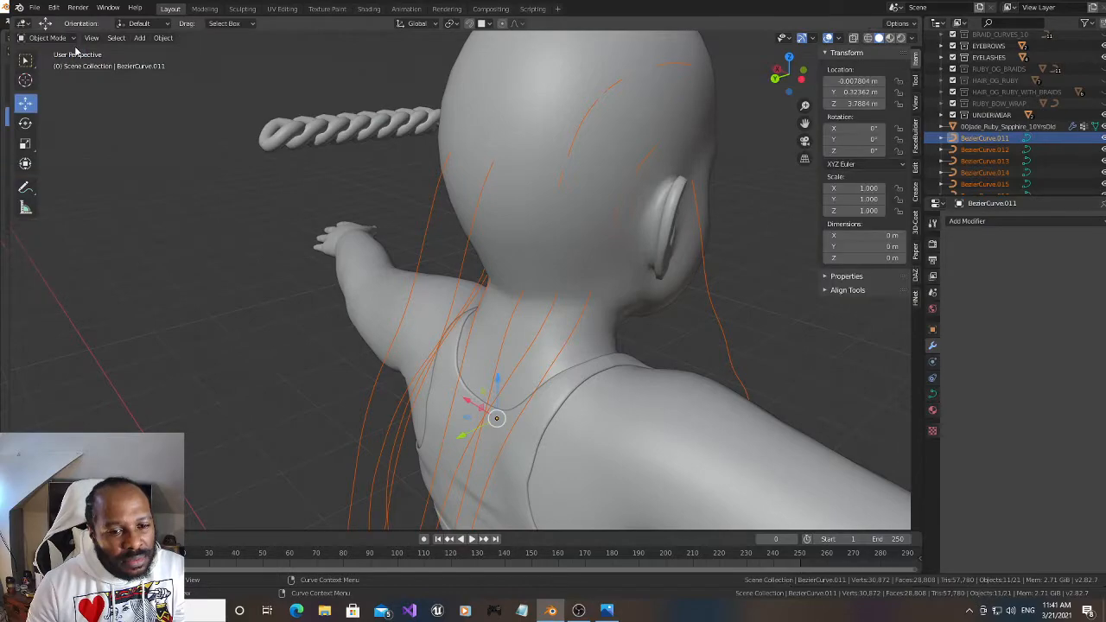
pyautogui.rightClick(473, 201)
pyautogui.moveTo(473, 199)
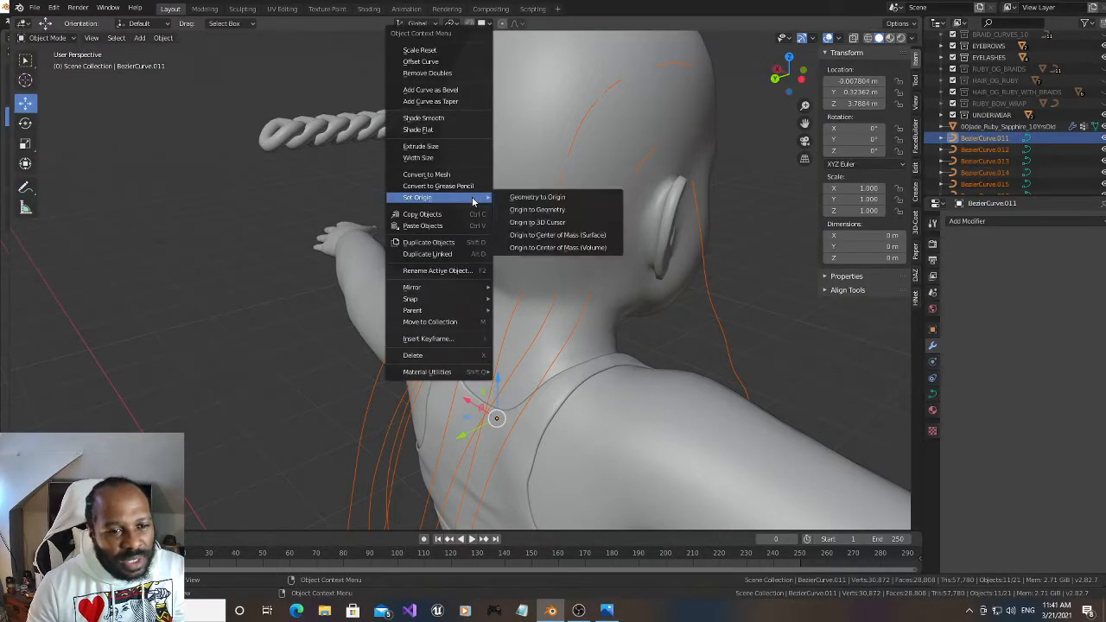
pyautogui.click(517, 211)
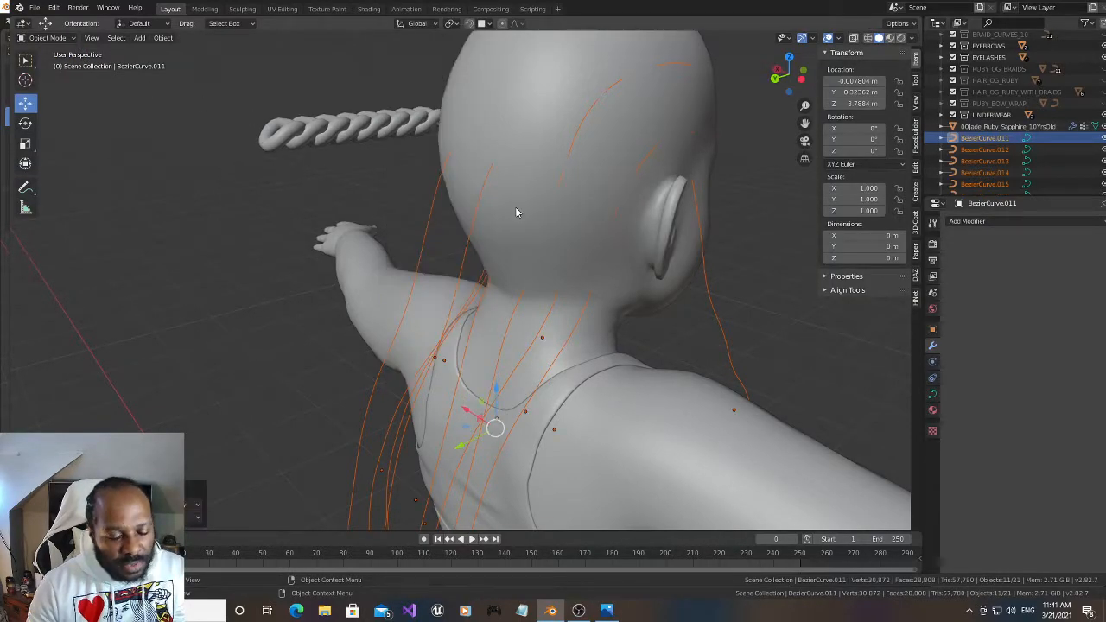
# Apply rotation and scale to the selected strand curves and set their origins to geometry again
pyautogui.hotkey('ctrl', 'a')
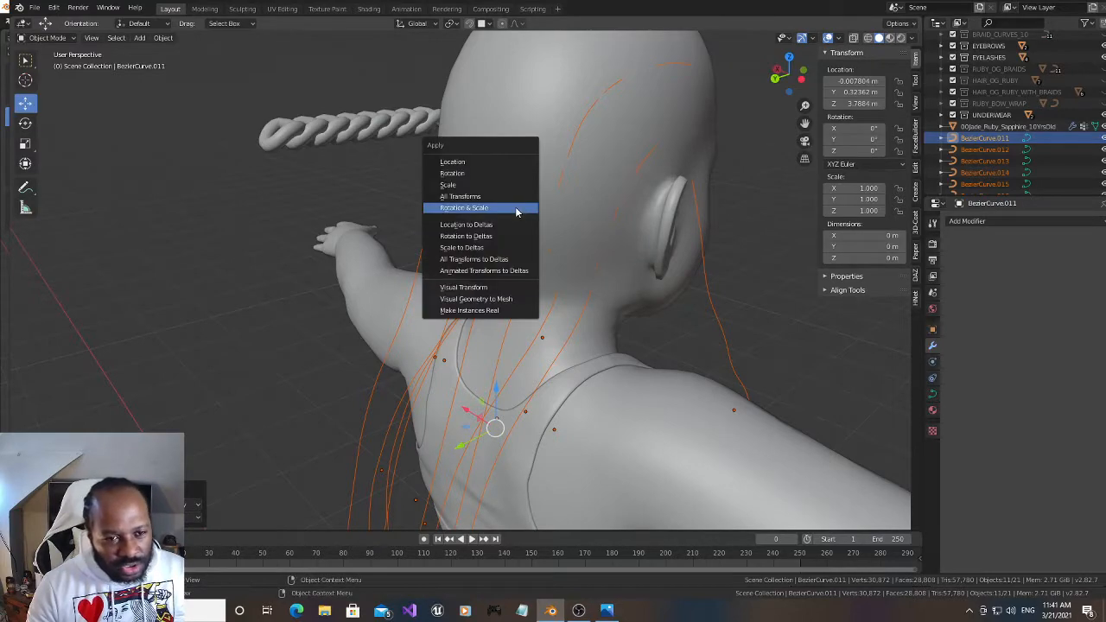
pyautogui.click(515, 210)
pyautogui.rightClick(516, 211)
pyautogui.moveTo(519, 208)
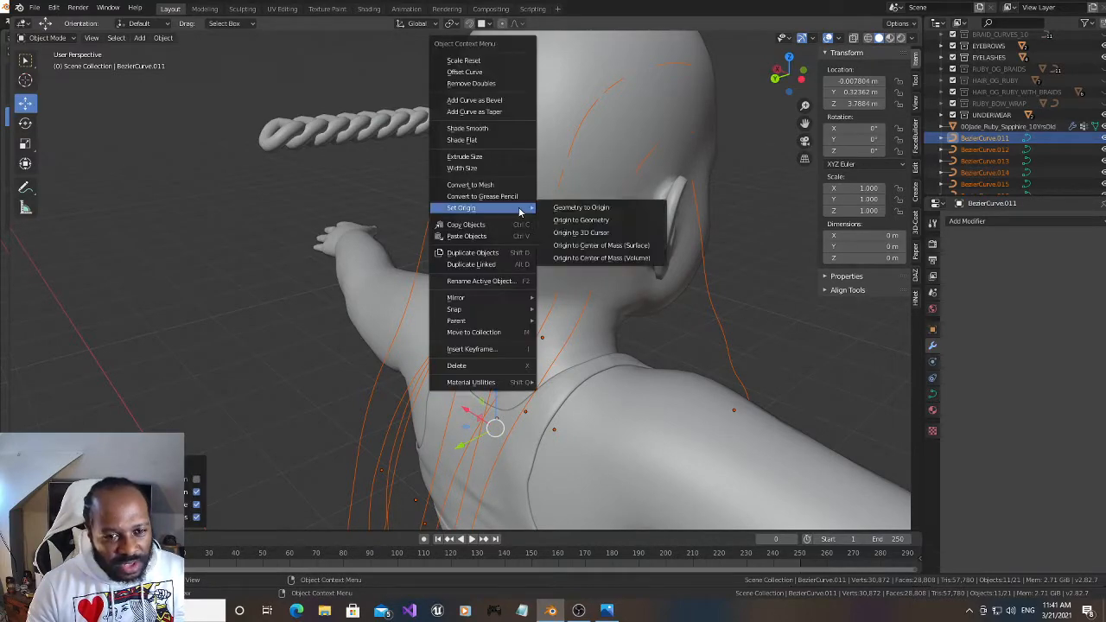
pyautogui.click(566, 222)
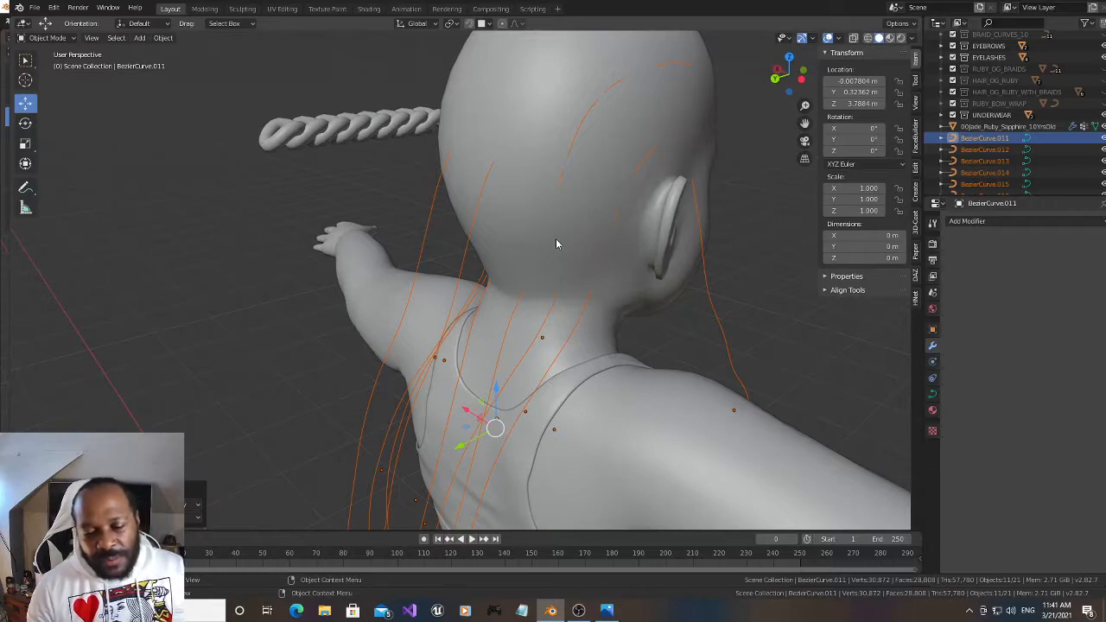
# Duplicate the braid Brair_hair.002 in place and hide the original
pyautogui.scroll(-5, 1025, 130)
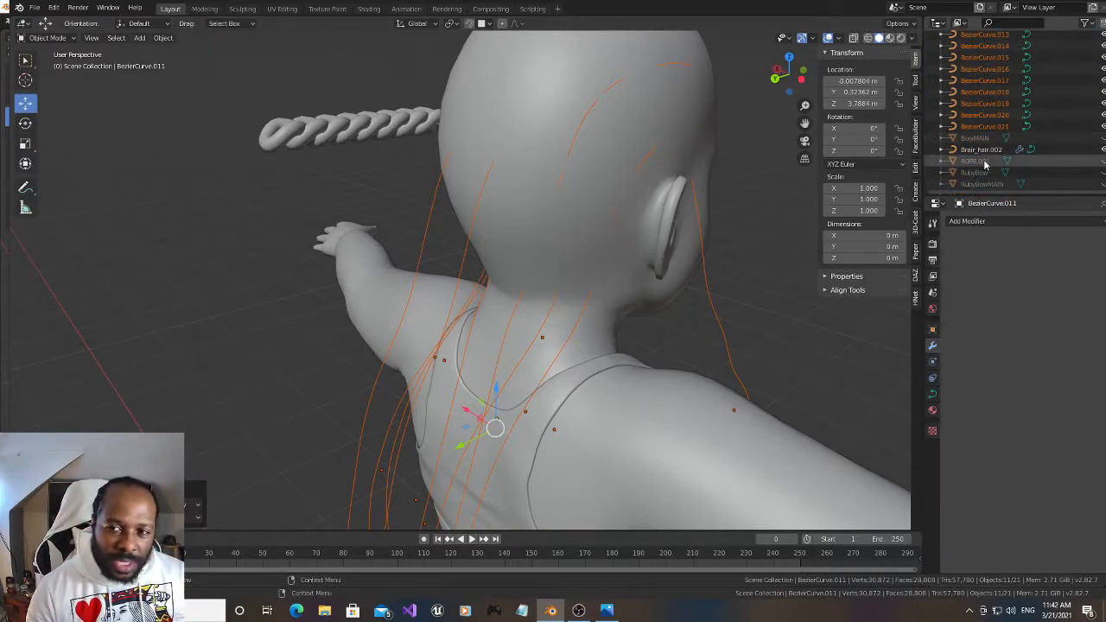
pyautogui.click(303, 132)
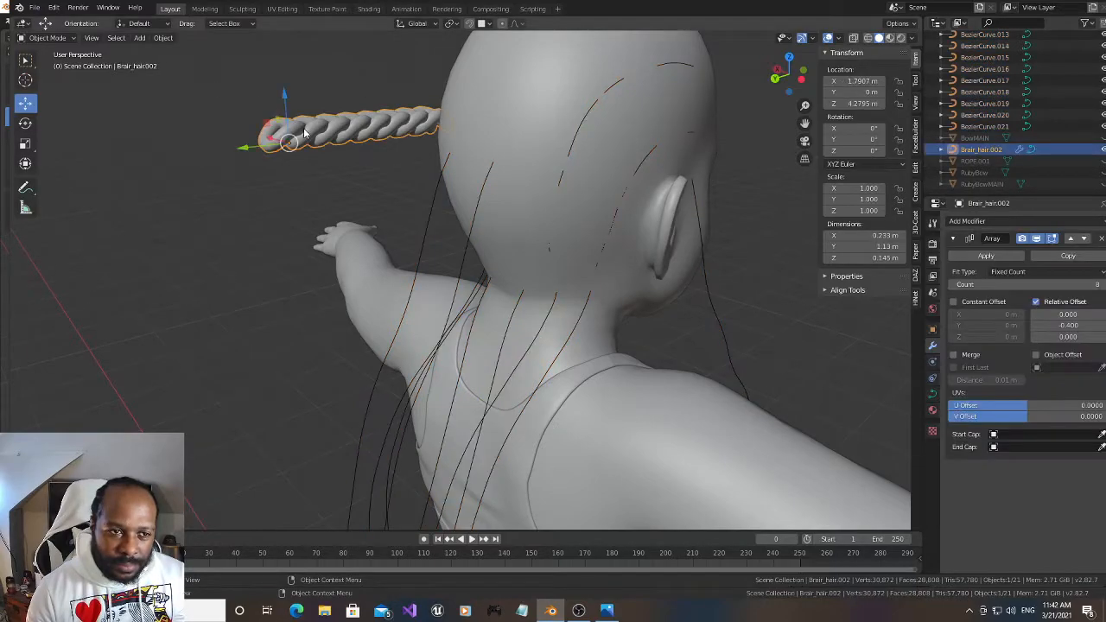
pyautogui.moveTo(789, 76); pyautogui.dragTo(847, 76)
pyautogui.scroll(-2, 316, 147)
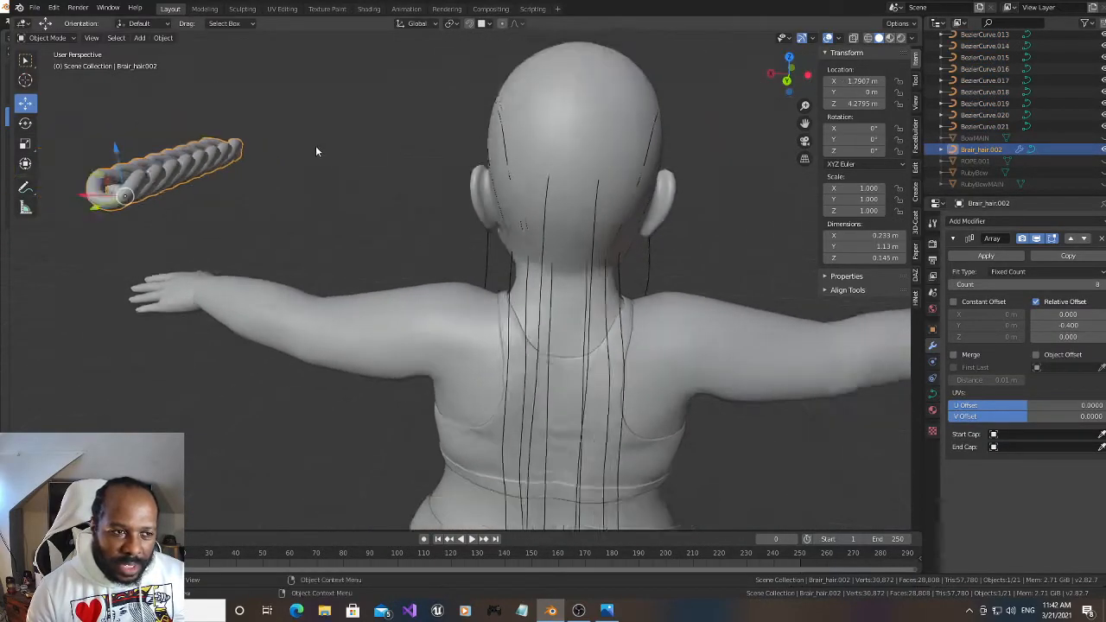
pyautogui.hotkey('shift', 'd')
pyautogui.rightClick(306, 196)
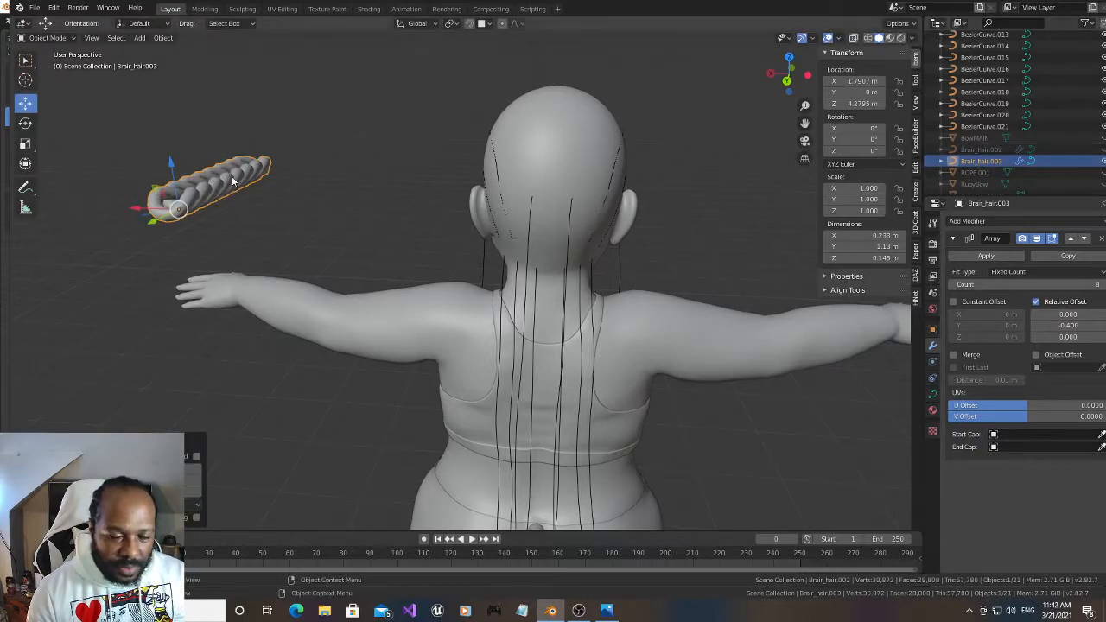
# Make nine more copies of the braid in place, up to Brair_hair.012
pyautogui.hotkey('shift', 'd')
pyautogui.rightClick(253, 139)
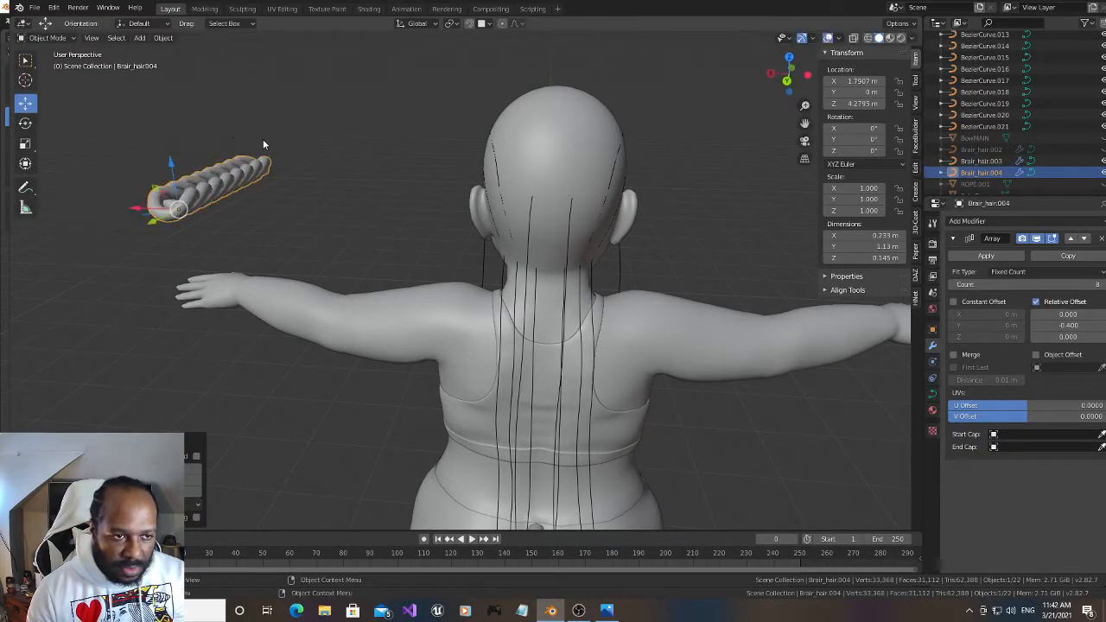
pyautogui.hotkey('shift', 'd')
pyautogui.rightClick(207, 131)
pyautogui.hotkey('shift', 'd')
pyautogui.rightClick(182, 121)
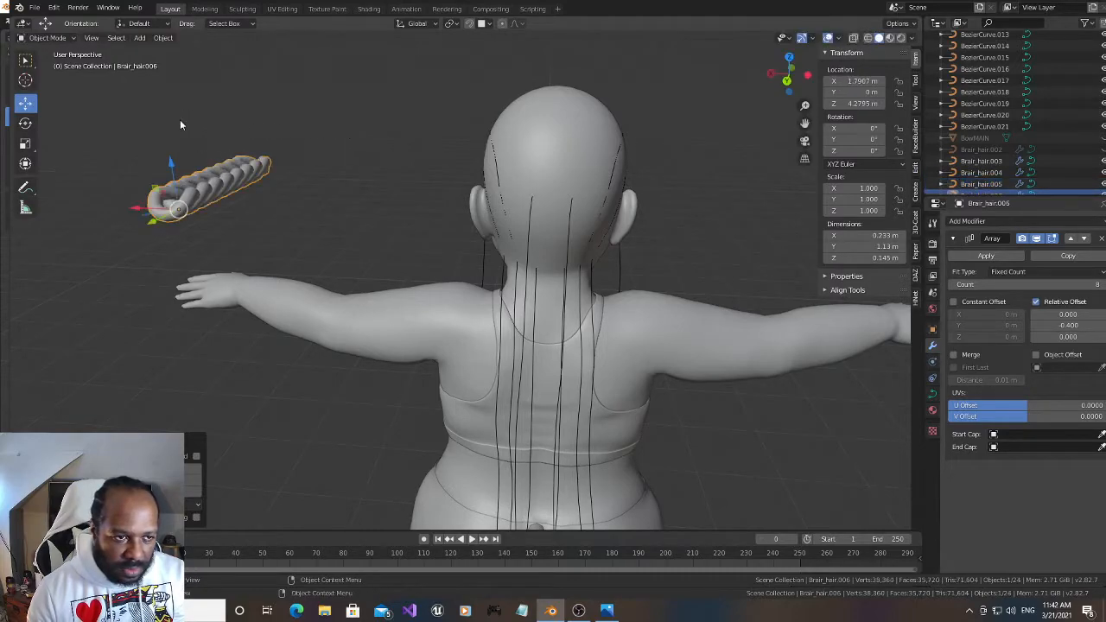
pyautogui.hotkey('shift', 'd')
pyautogui.rightClick(185, 113)
pyautogui.hotkey('shift', 'd')
pyautogui.rightClick(260, 130)
pyautogui.hotkey('shift', 'd')
pyautogui.rightClick(276, 125)
pyautogui.hotkey('shift', 'd')
pyautogui.rightClick(268, 126)
pyautogui.hotkey('shift', 'd')
pyautogui.rightClick(228, 125)
pyautogui.hotkey('shift', 'd')
pyautogui.rightClick(251, 128)
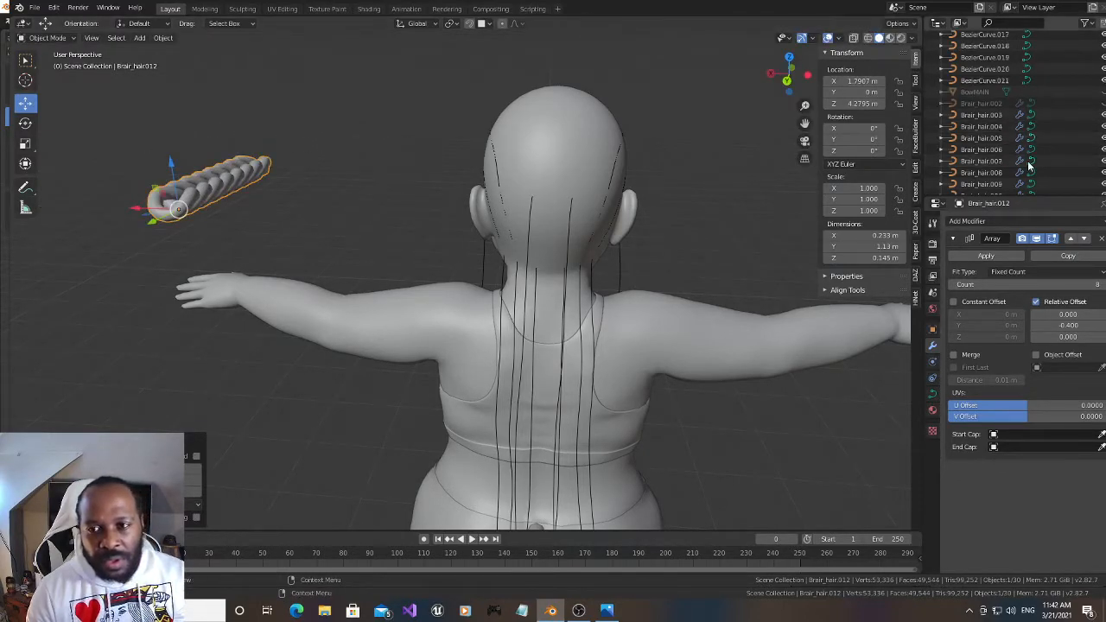
# Hide the braid copies Brair_hair.003 through Brair_hair.011, leaving only Brair_hair.012 visible
pyautogui.scroll(-4, 994, 92)
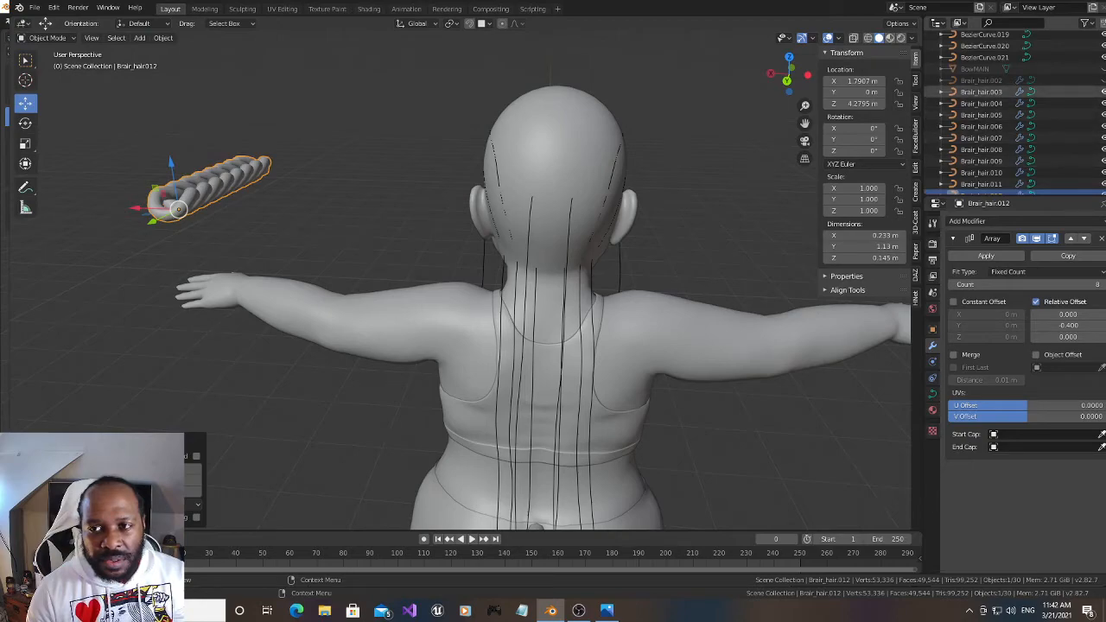
pyautogui.click(1104, 104)
pyautogui.click(1104, 115)
pyautogui.click(1103, 127)
pyautogui.click(1103, 149)
pyautogui.click(1104, 138)
pyautogui.click(1104, 160)
pyautogui.click(1104, 172)
pyautogui.scroll(-3, 1102, 164)
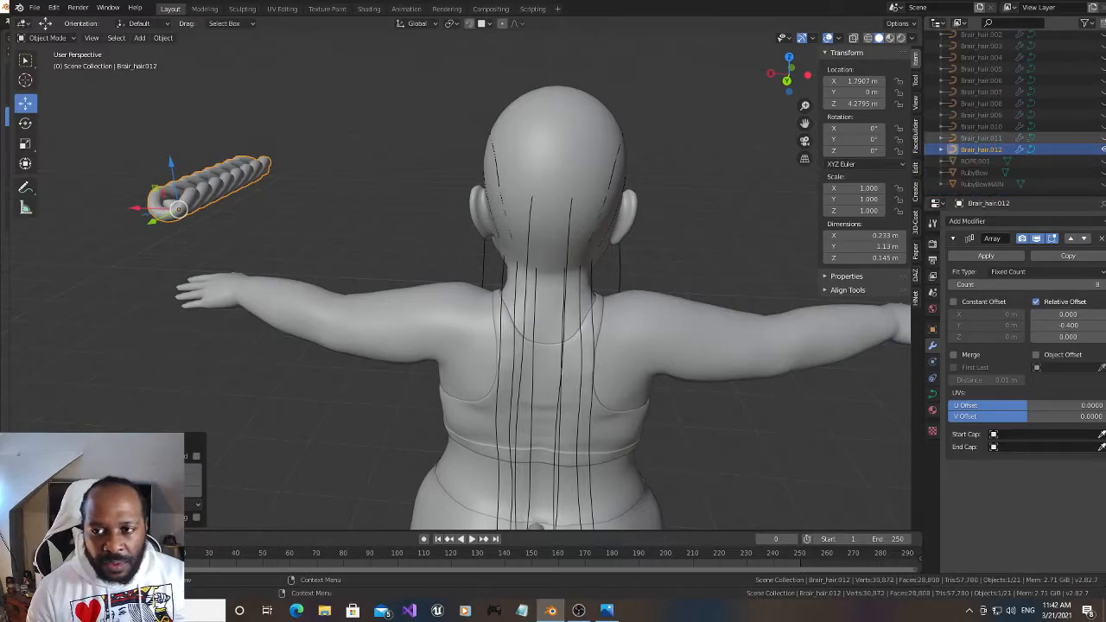
# Move Brair_hair.012 onto the front strand curve at the character's right by copying the curve's location
pyautogui.moveTo(776, 76); pyautogui.dragTo(904, 78)
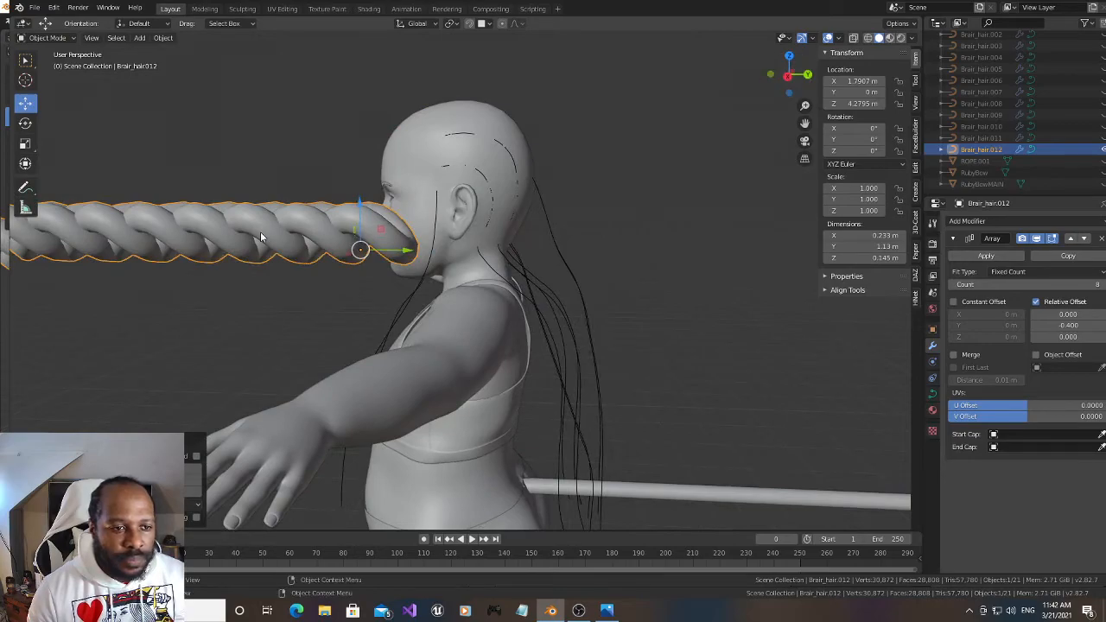
pyautogui.moveTo(788, 76)
pyautogui.mouseDown()
pyautogui.moveTo(814, 62)
pyautogui.moveTo(791, 76)
pyautogui.mouseUp()
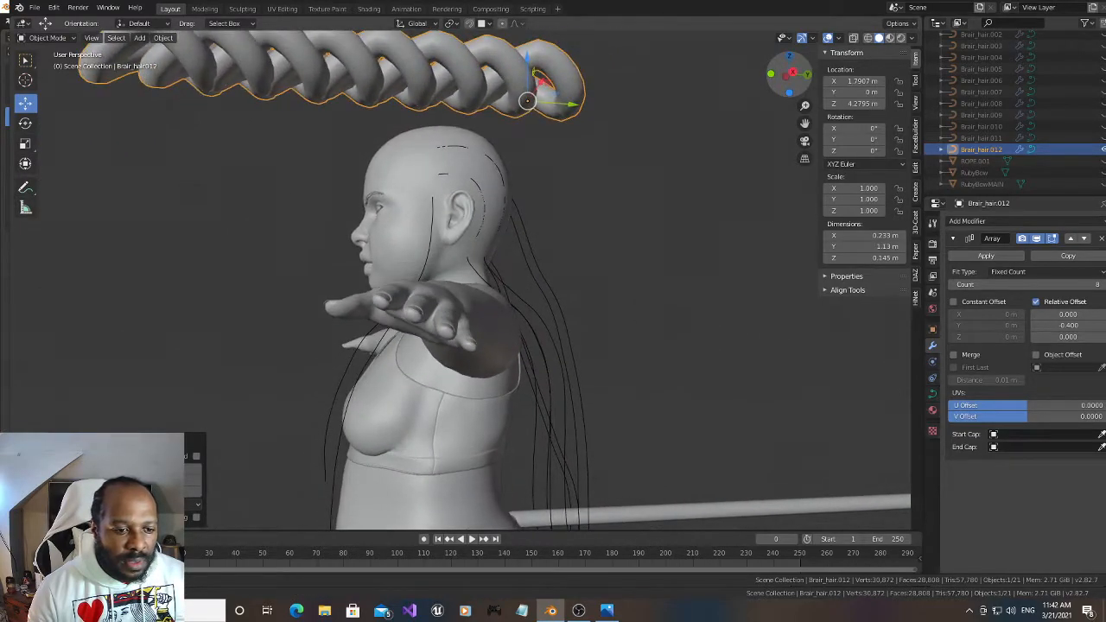
pyautogui.keyDown('shift'); pyautogui.click(325, 459); pyautogui.keyUp('shift')
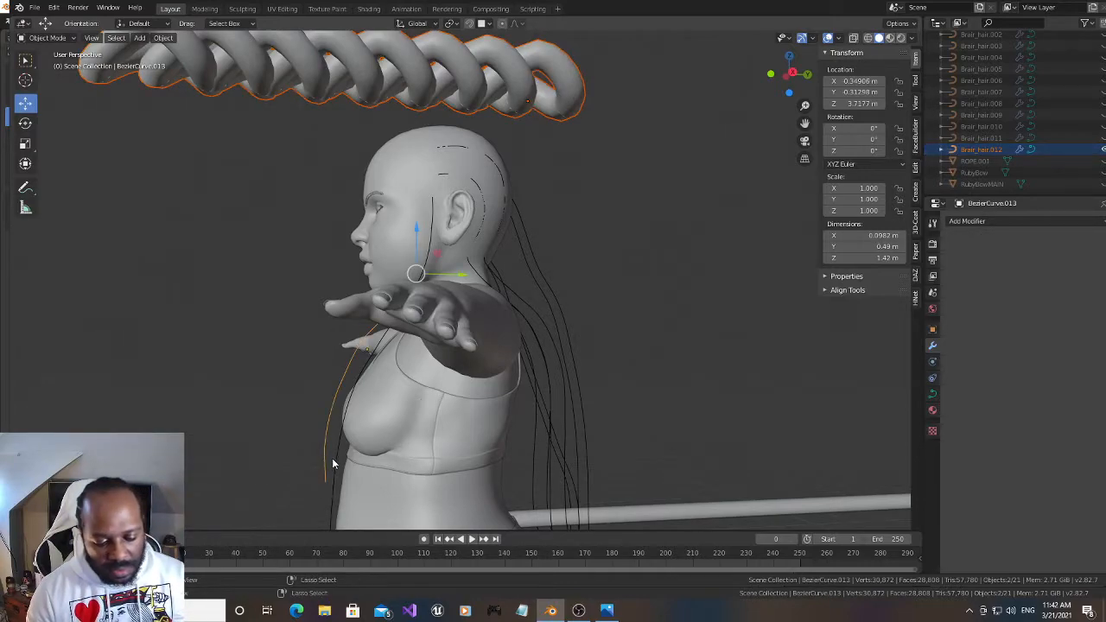
pyautogui.hotkey('ctrl', 'c')
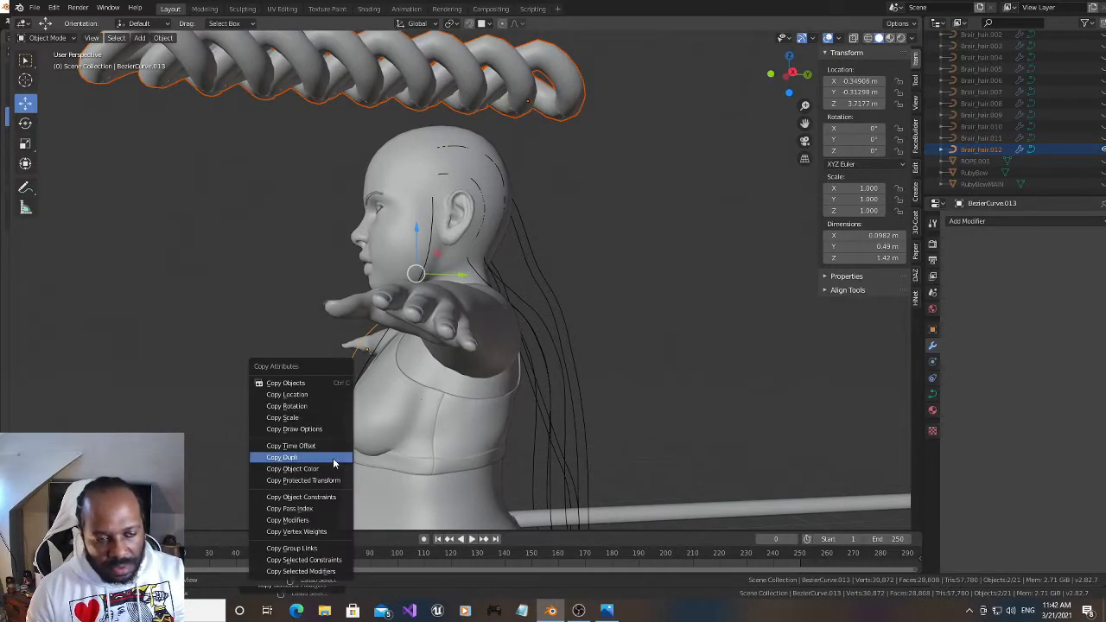
pyautogui.click(316, 395)
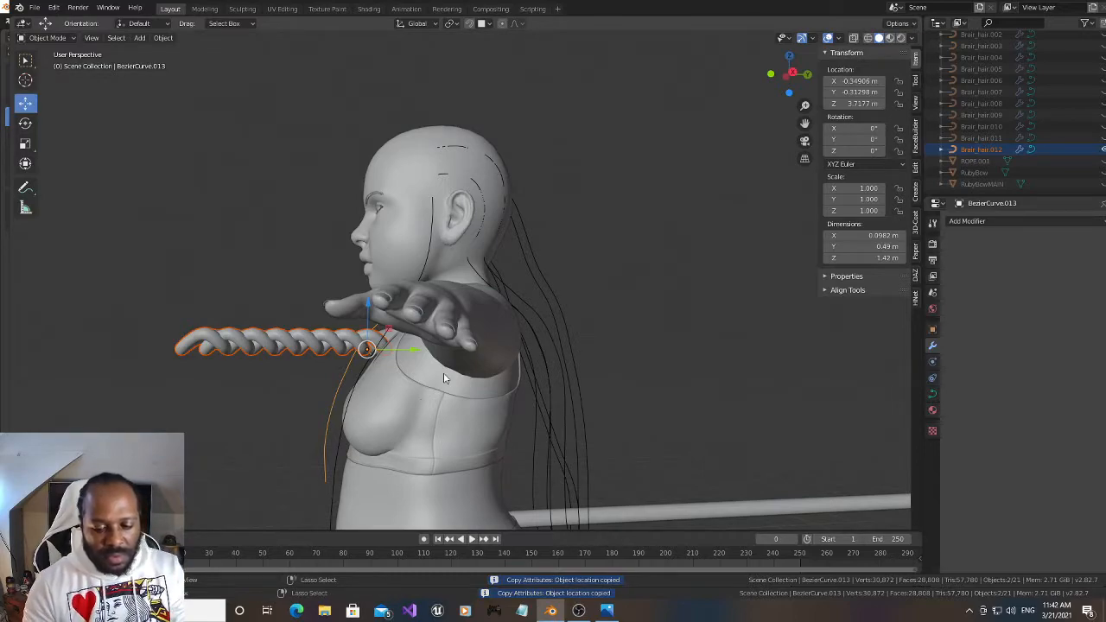
# Parent Brair_hair.012 to that strand curve with Curve Deform and set its deformation axis to -Y
pyautogui.hotkey('ctrl', 'p')
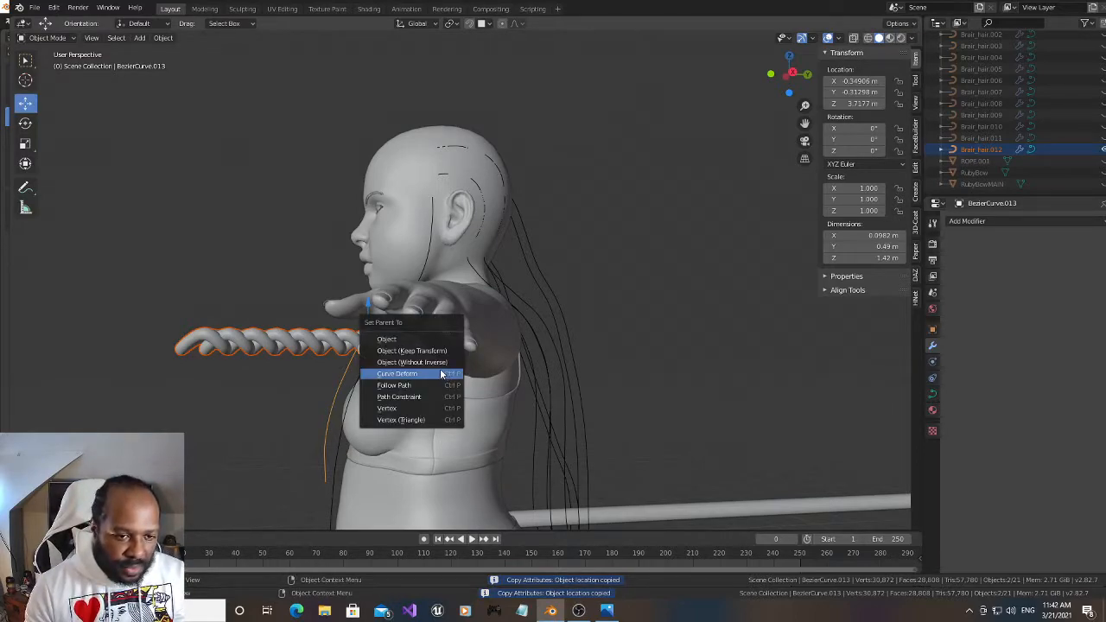
pyautogui.click(441, 375)
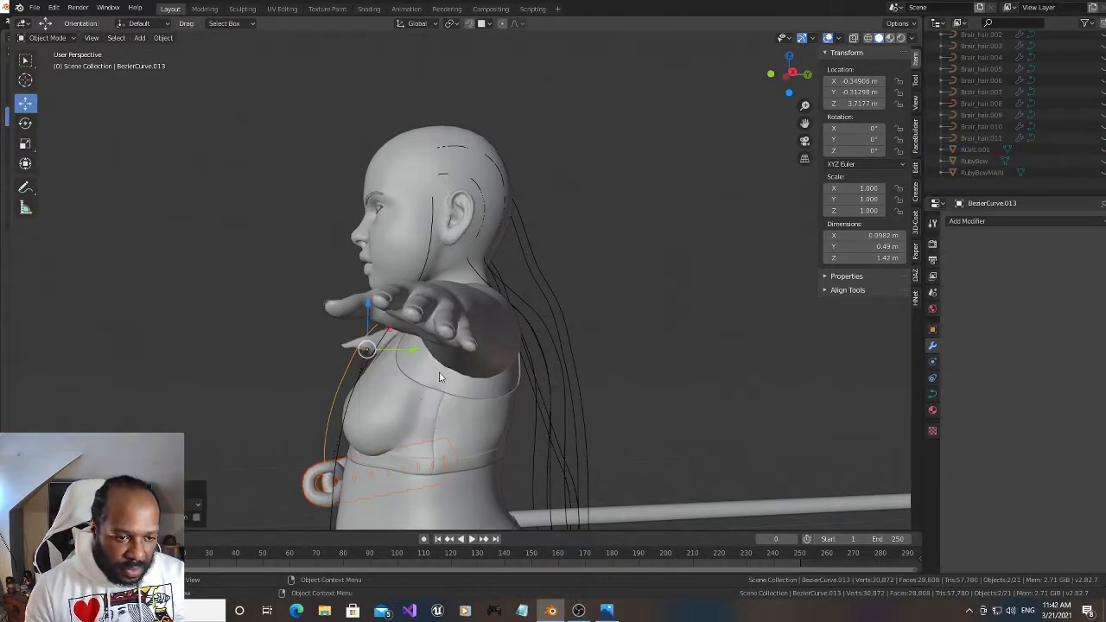
pyautogui.click(313, 500)
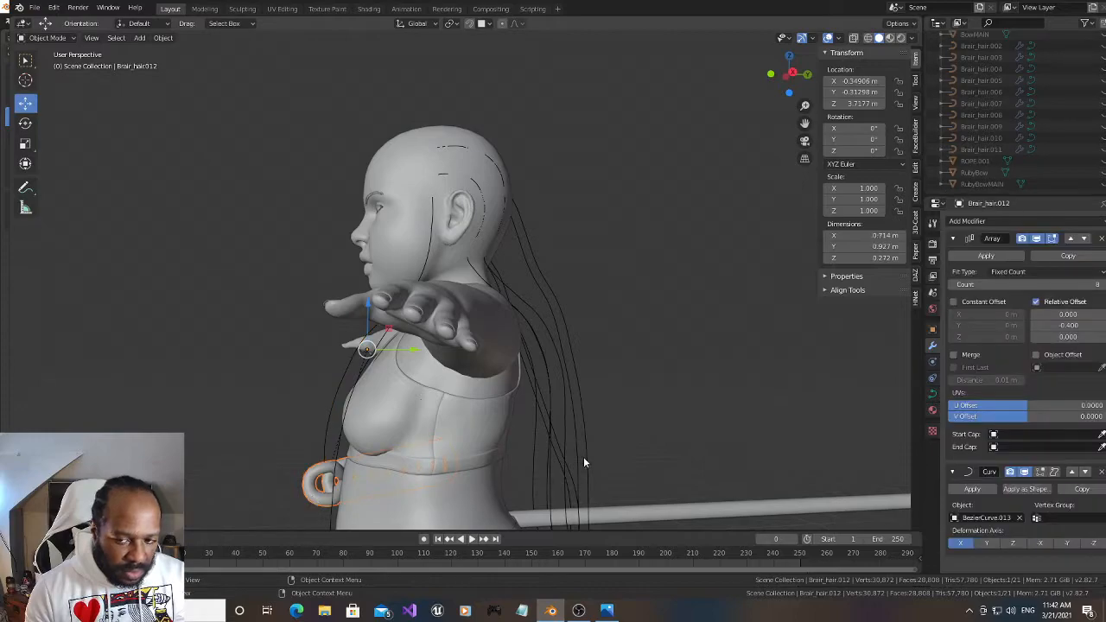
pyautogui.click(1068, 544)
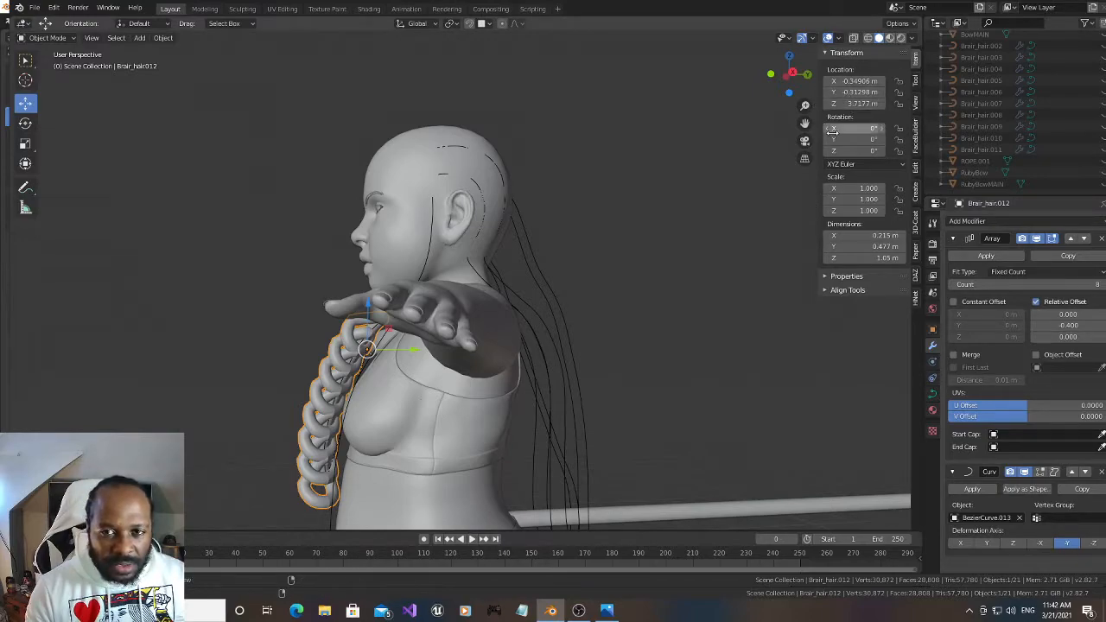
# Rotate Brair_hair.012 to 2° about Y and scale it down uniformly to 0.171
pyautogui.moveTo(855, 140); pyautogui.dragTo(867, 140)
pyautogui.press('s')
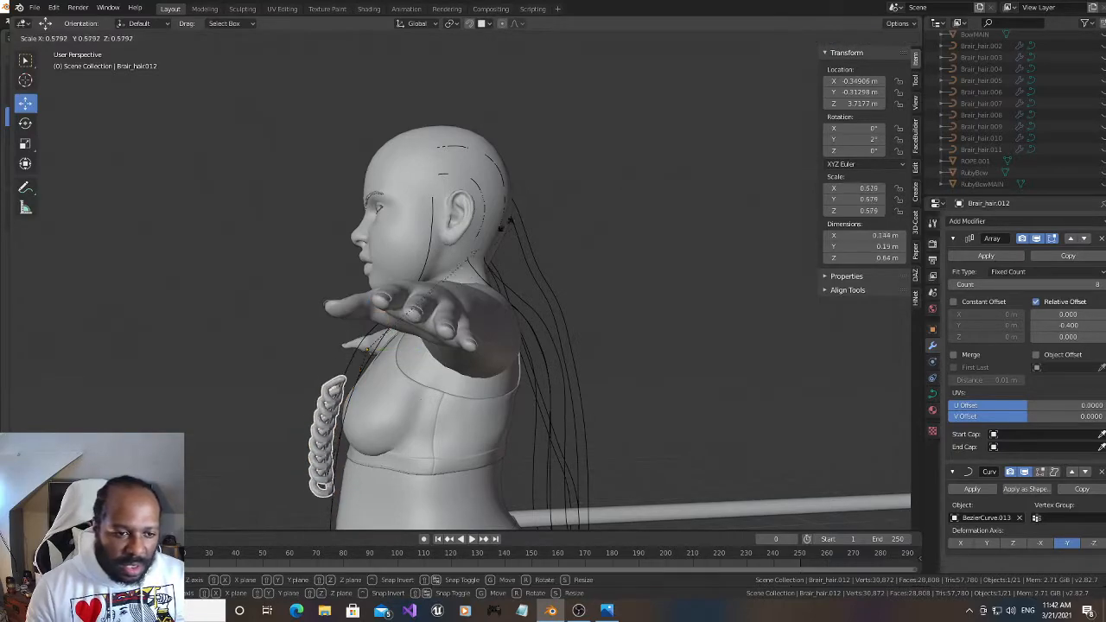
pyautogui.click(421, 322)
pyautogui.moveTo(789, 79); pyautogui.dragTo(899, 85)
pyautogui.moveTo(805, 124); pyautogui.dragTo(804, 11)
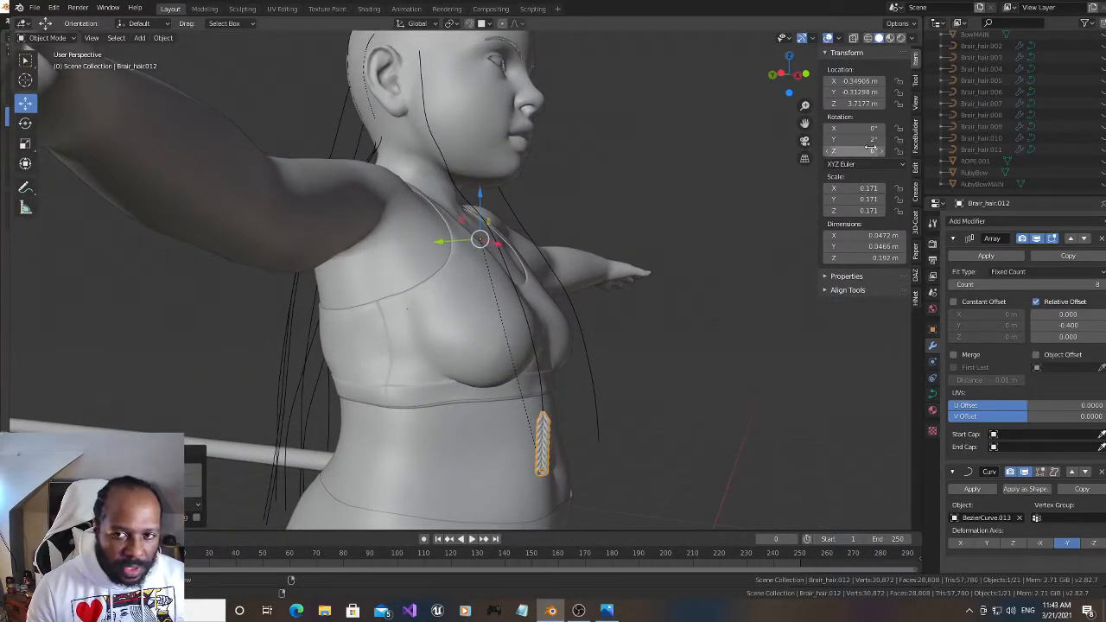
# Raise the Array count of Brair_hair.012 to 75 and set its Y rotation to 34.7°
pyautogui.moveTo(868, 140); pyautogui.dragTo(856, 140)
pyautogui.moveTo(1028, 284); pyautogui.dragTo(1091, 285)
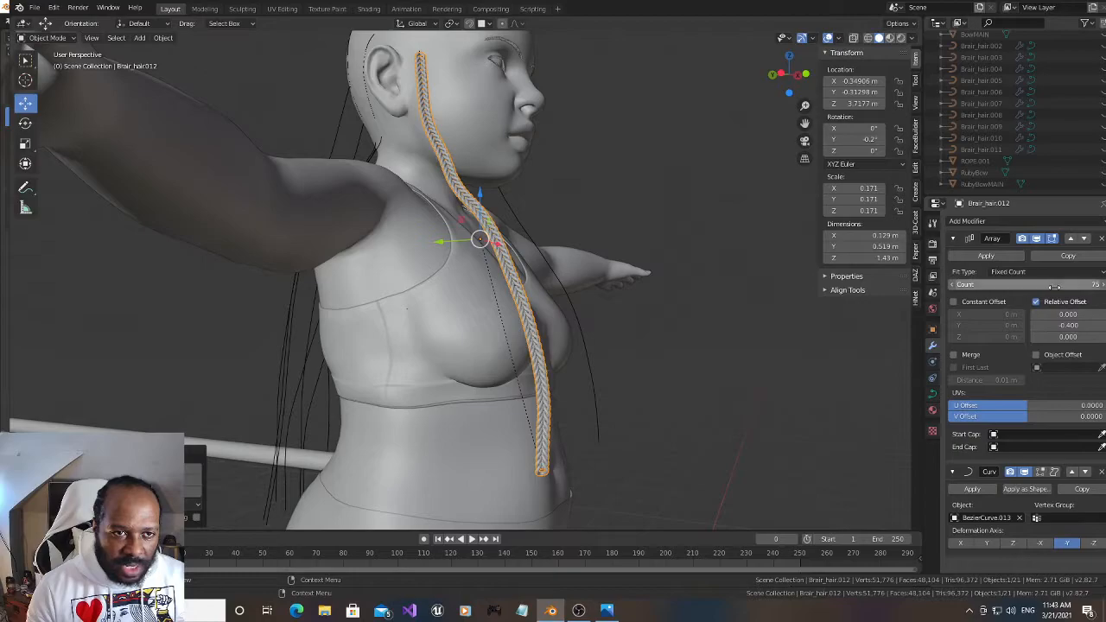
pyautogui.moveTo(785, 85); pyautogui.dragTo(821, 77)
pyautogui.scroll(4, 657, 188)
pyautogui.scroll(-4, 656, 195)
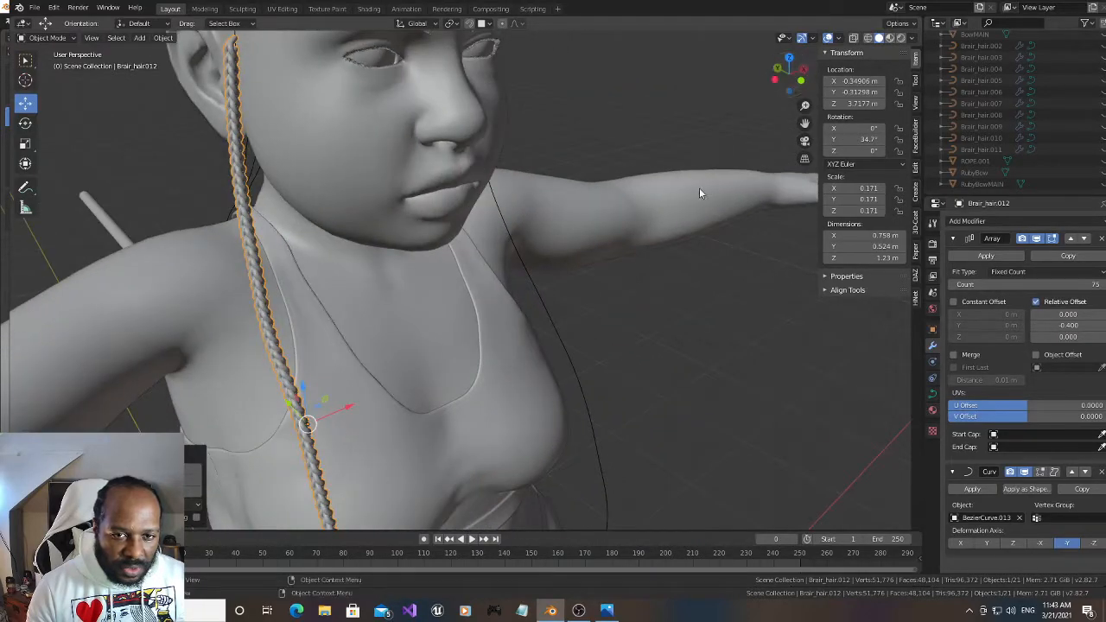
# Unhide Brair_hair.011 and move it onto the front strand curve at the character's left by copying the curve's location
pyautogui.scroll(-4, 695, 201)
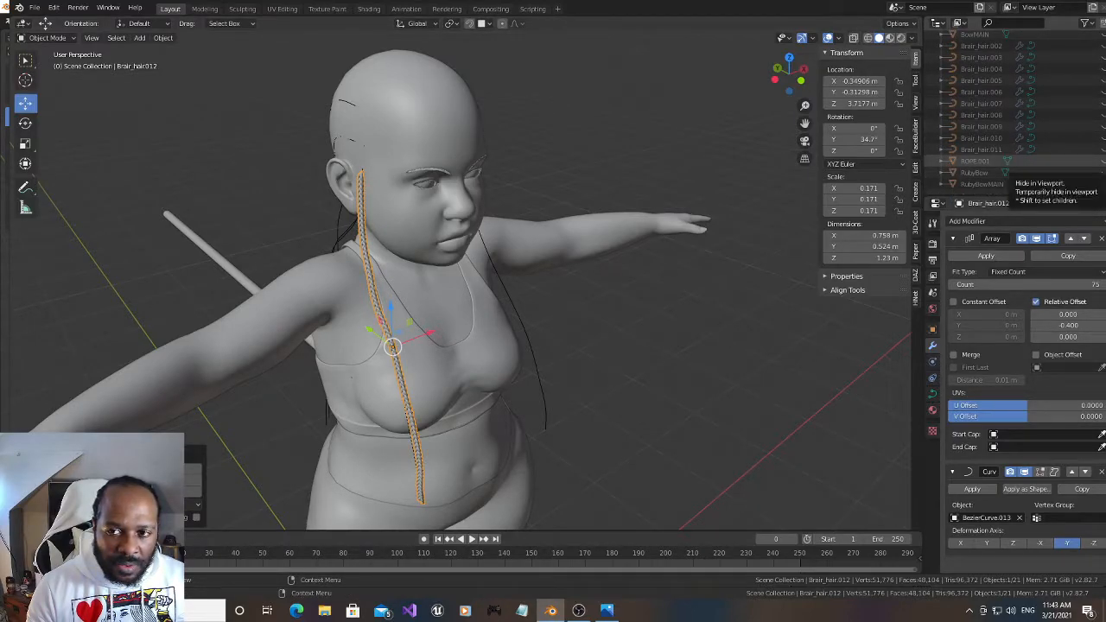
pyautogui.click(1104, 150)
pyautogui.click(768, 152)
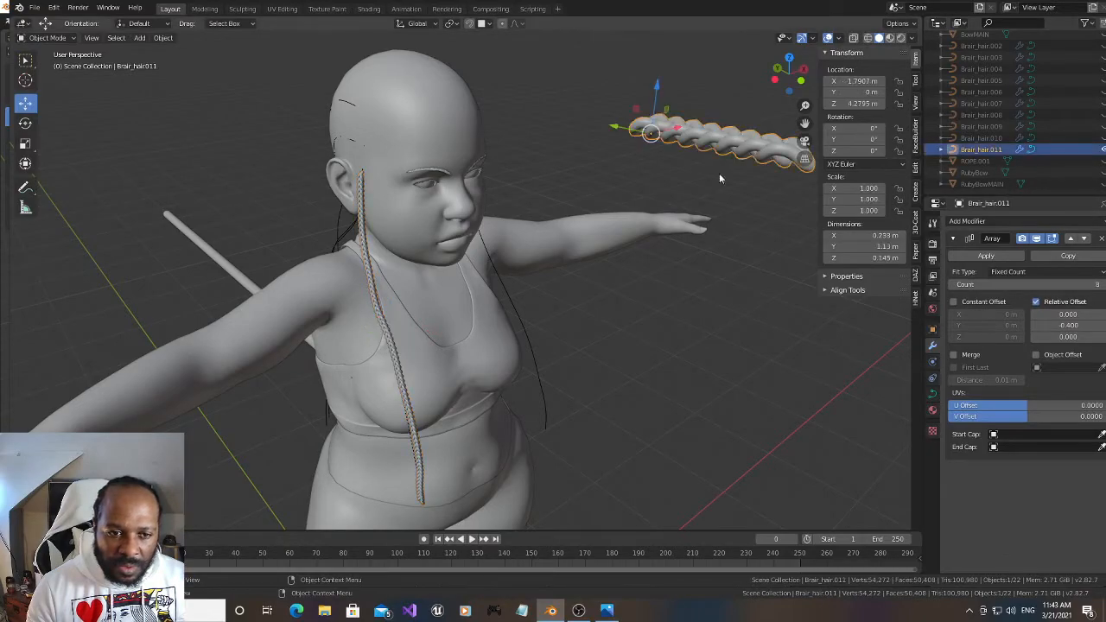
pyautogui.keyDown('shift'); pyautogui.click(540, 390); pyautogui.keyUp('shift')
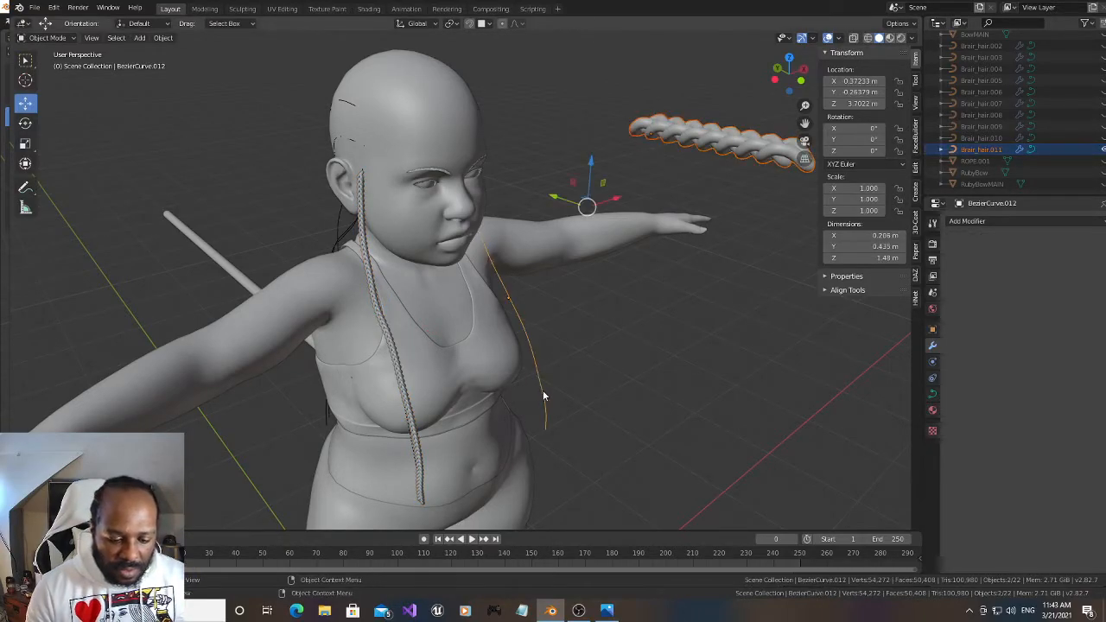
pyautogui.hotkey('ctrl', 'c')
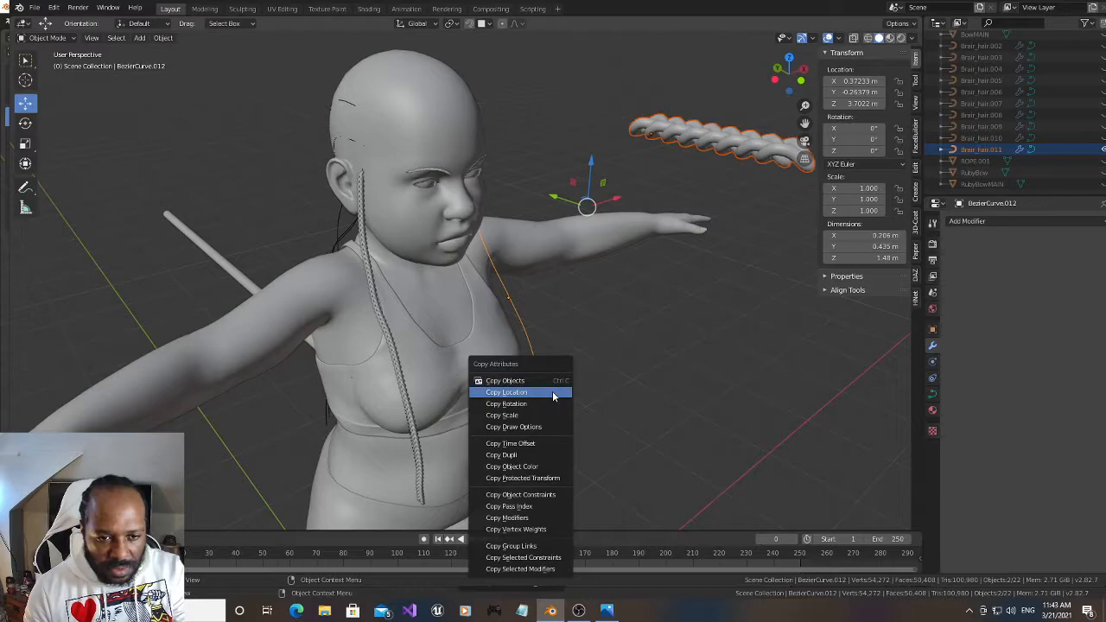
pyautogui.click(554, 394)
# Parent Brair_hair.011 to the left front strand curve with Curve Deform and set its deformation axis to -Y
pyautogui.hotkey('ctrl', 'p')
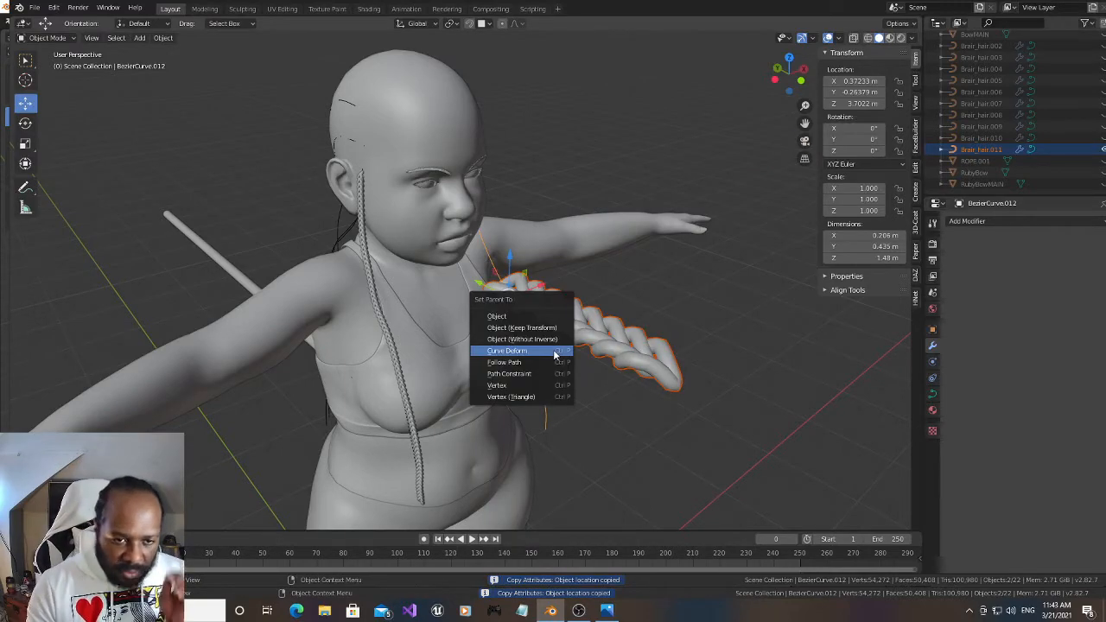
pyautogui.click(555, 354)
pyautogui.click(593, 388)
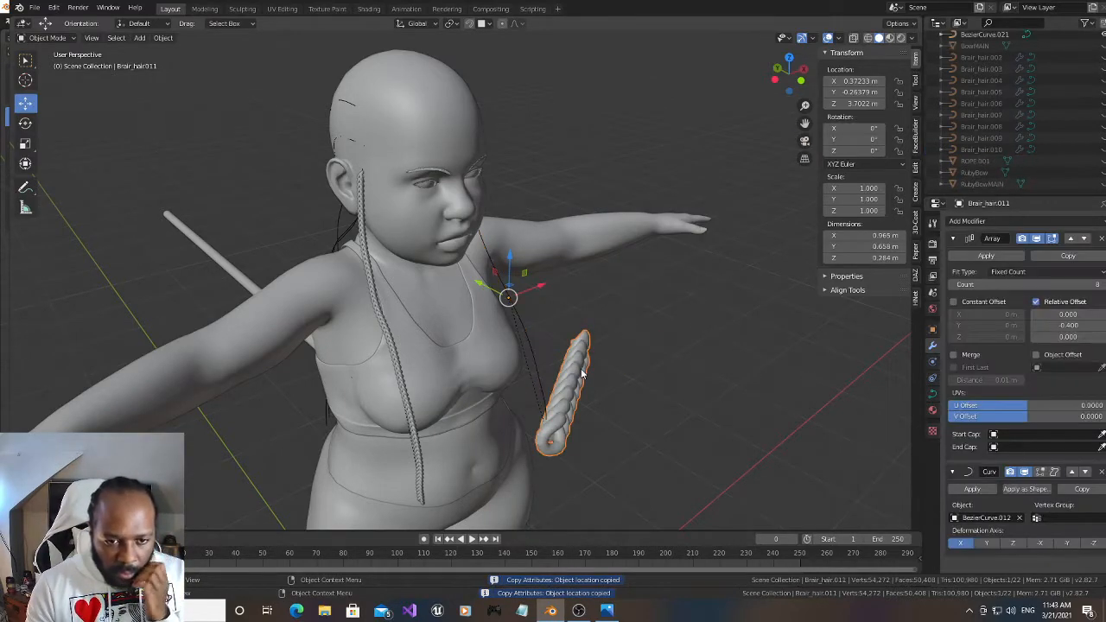
pyautogui.click(1067, 544)
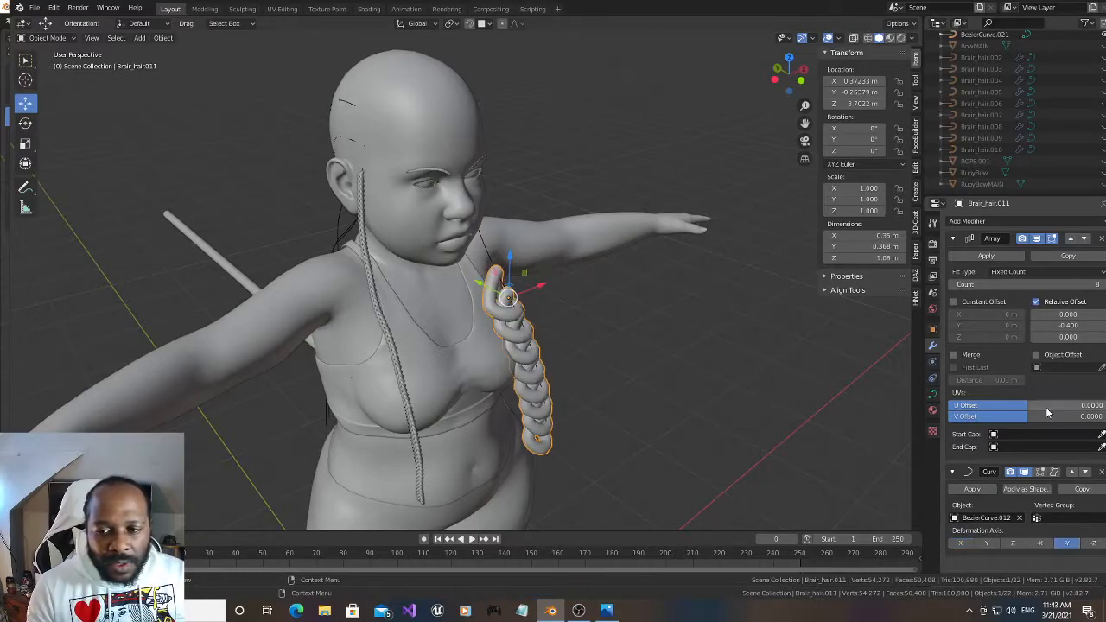
# Rotate Brair_hair.011 to 138° about Y and scale it down uniformly to 0.160
pyautogui.moveTo(858, 139); pyautogui.dragTo(890, 140)
pyautogui.moveTo(801, 69); pyautogui.dragTo(670, 242)
pyautogui.press('s')
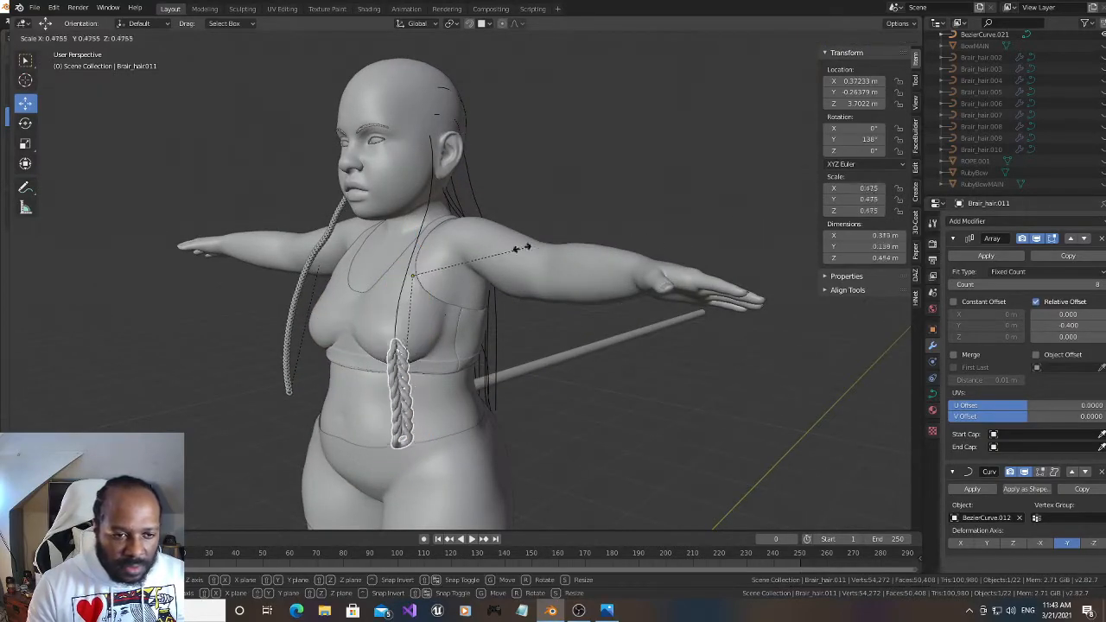
pyautogui.click(452, 286)
# Raise the Array count of Brair_hair.011 to 73 so the braid covers its strand curve
pyautogui.moveTo(790, 73); pyautogui.dragTo(761, 84)
pyautogui.scroll(3, 594, 270)
pyautogui.moveTo(804, 123); pyautogui.dragTo(862, 43)
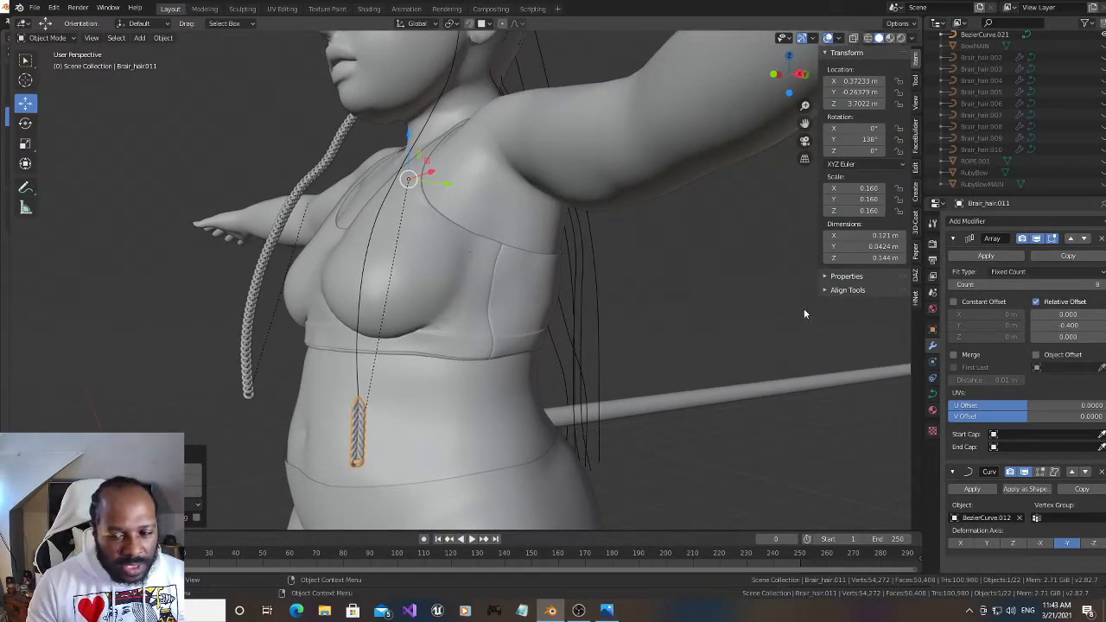
pyautogui.moveTo(1028, 284); pyautogui.dragTo(1094, 285)
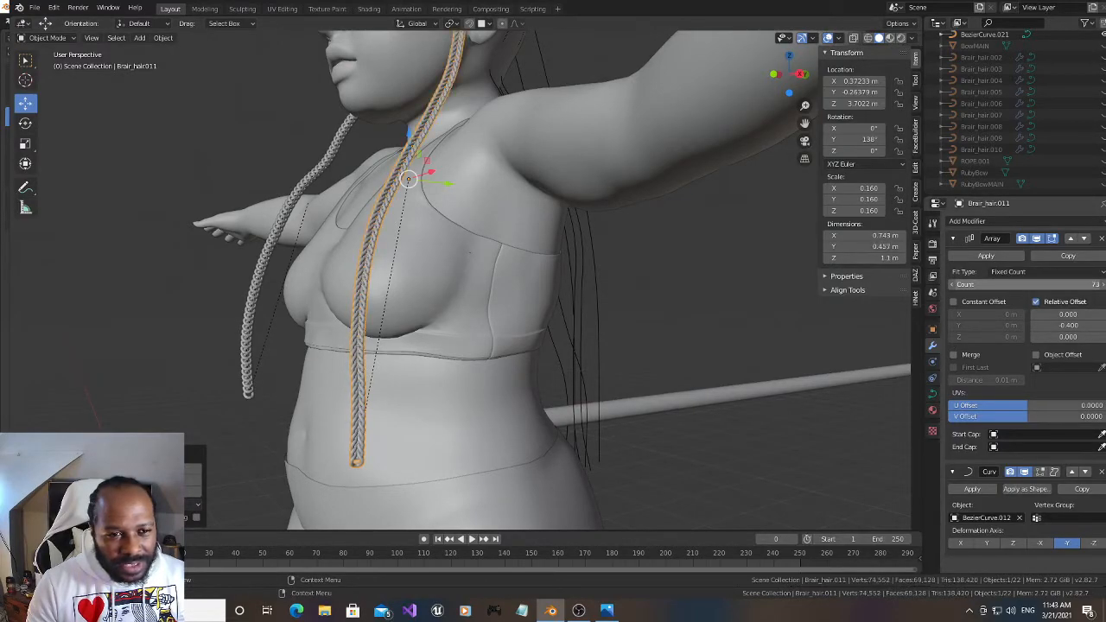
# Raise the Array count of Brair_hair.011 to 84 so it covers its strand curve up to the temple, and save the file
pyautogui.moveTo(806, 125); pyautogui.dragTo(829, 319)
pyautogui.moveTo(1029, 284); pyautogui.dragTo(1053, 285)
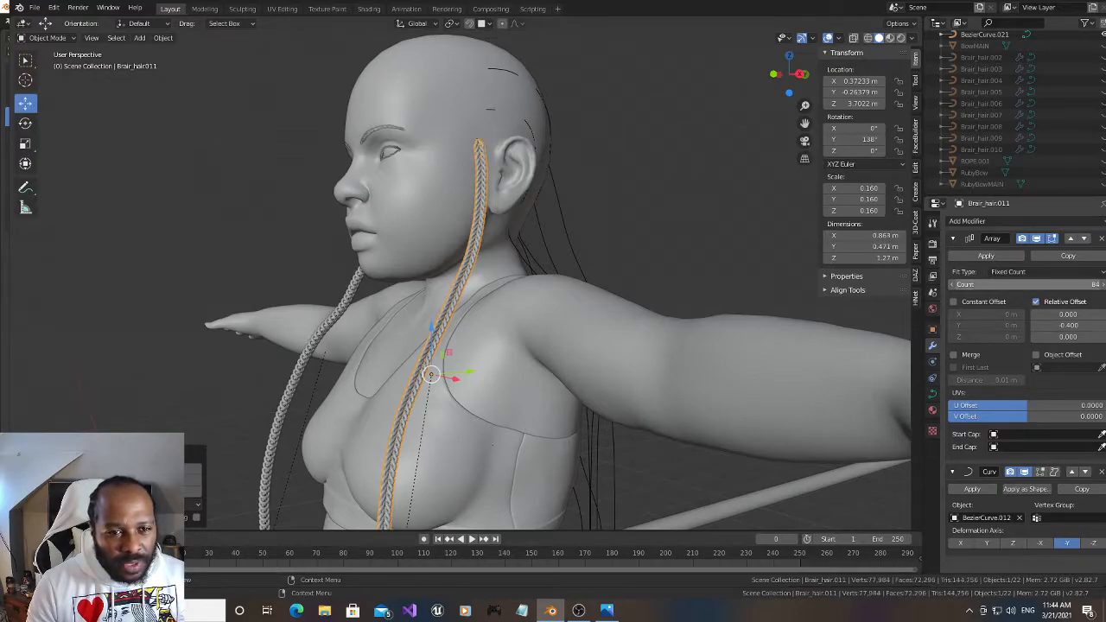
pyautogui.moveTo(789, 74)
pyautogui.mouseDown()
pyautogui.moveTo(743, 76)
pyautogui.moveTo(795, 149)
pyautogui.moveTo(819, 102)
pyautogui.moveTo(787, 64)
pyautogui.mouseUp()
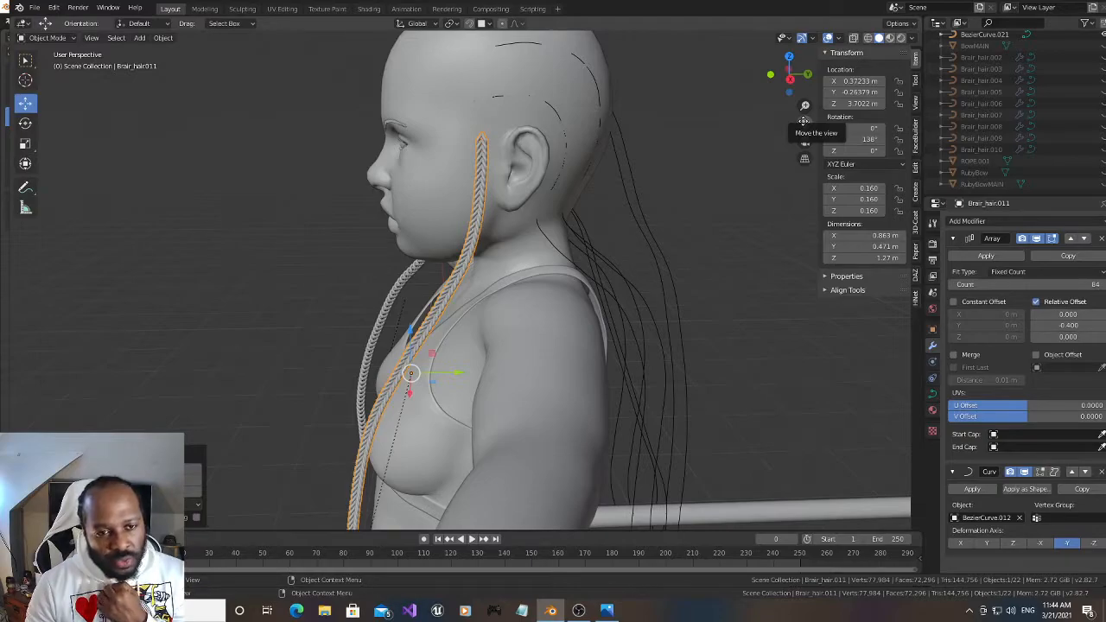
pyautogui.click(35, 7)
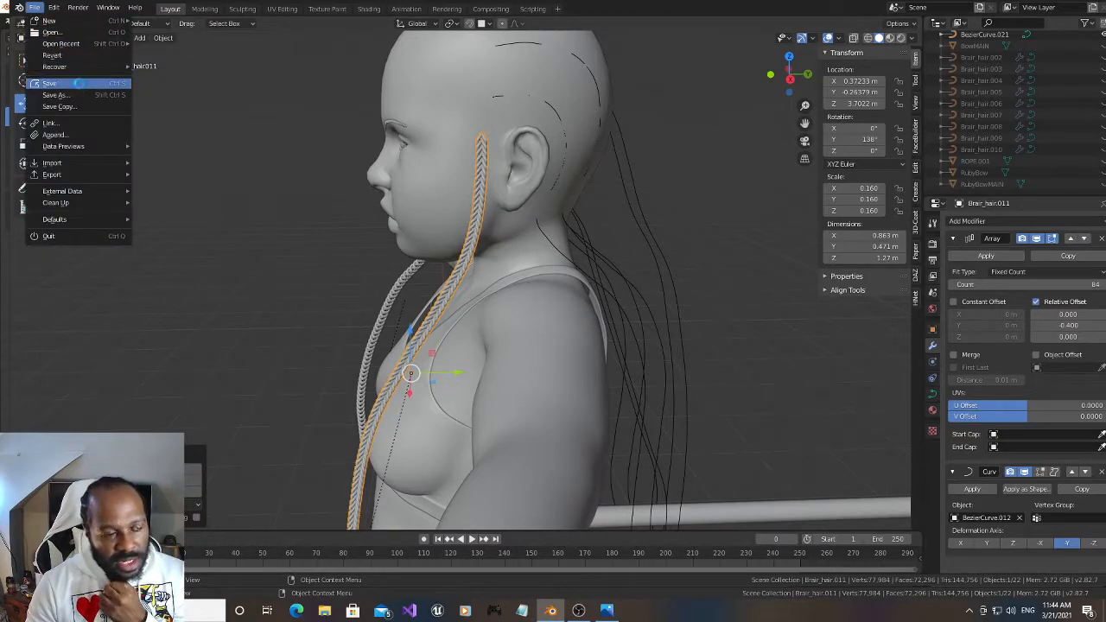
pyautogui.click(79, 83)
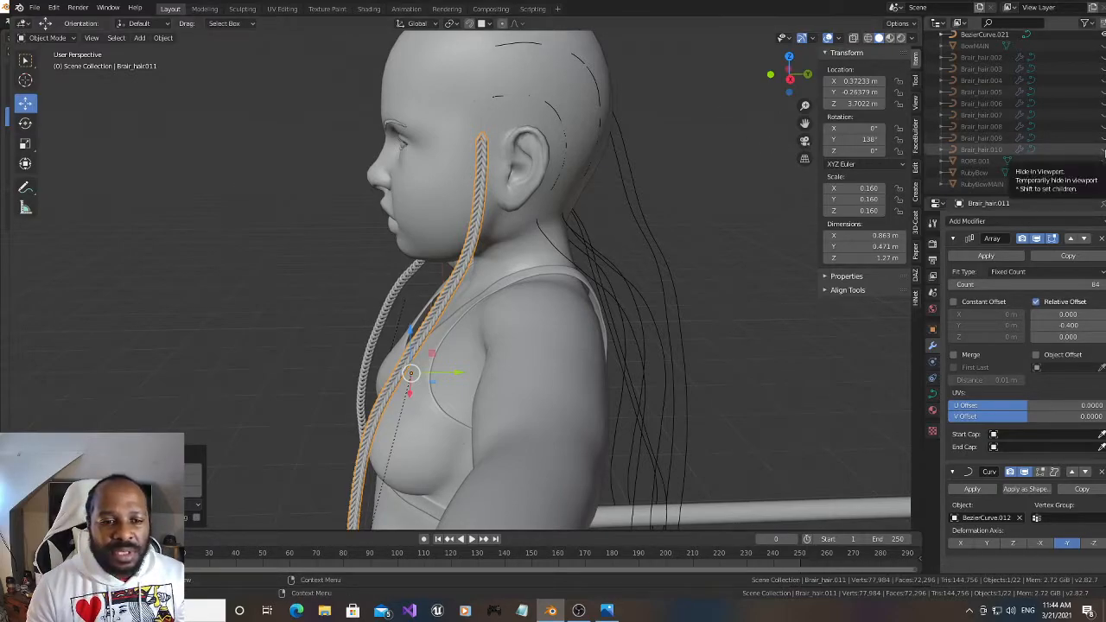
# Unhide Brair_hair.010 and move it onto BezierCurve.014, the strand behind the character's left ear, by copying the curve's location
pyautogui.click(1102, 150)
pyautogui.click(721, 375)
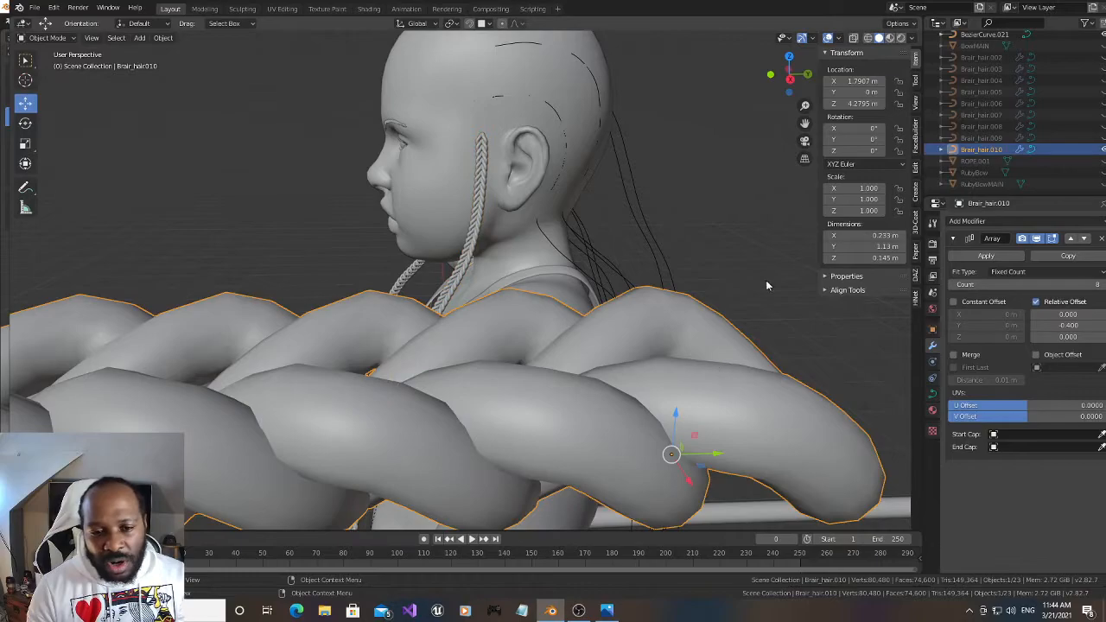
pyautogui.moveTo(796, 78); pyautogui.dragTo(1083, 85)
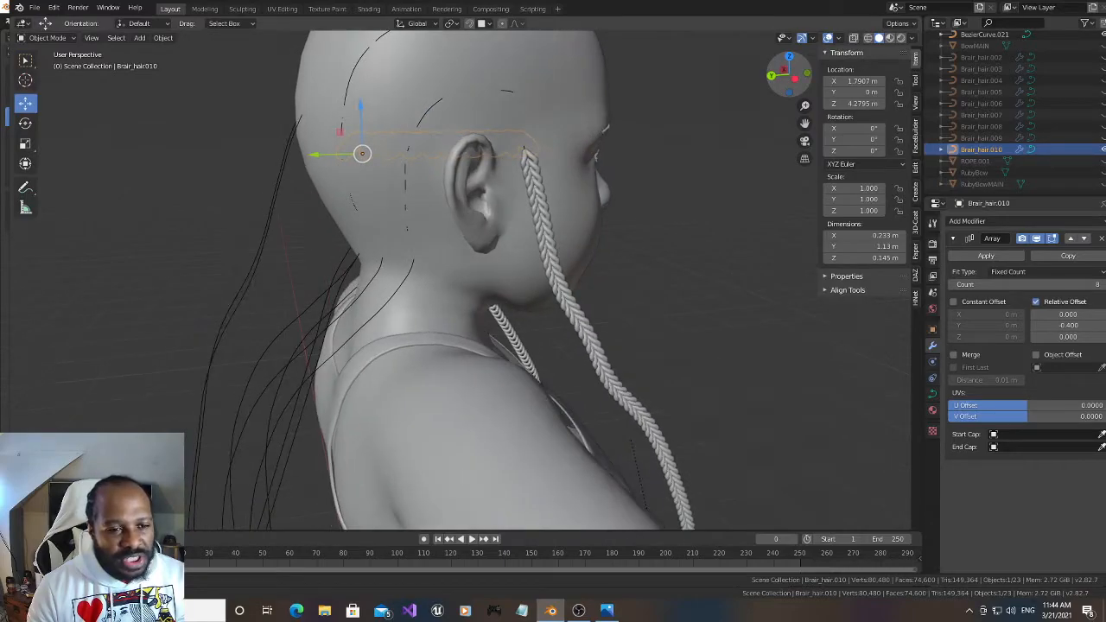
pyautogui.moveTo(790, 75); pyautogui.dragTo(946, 85)
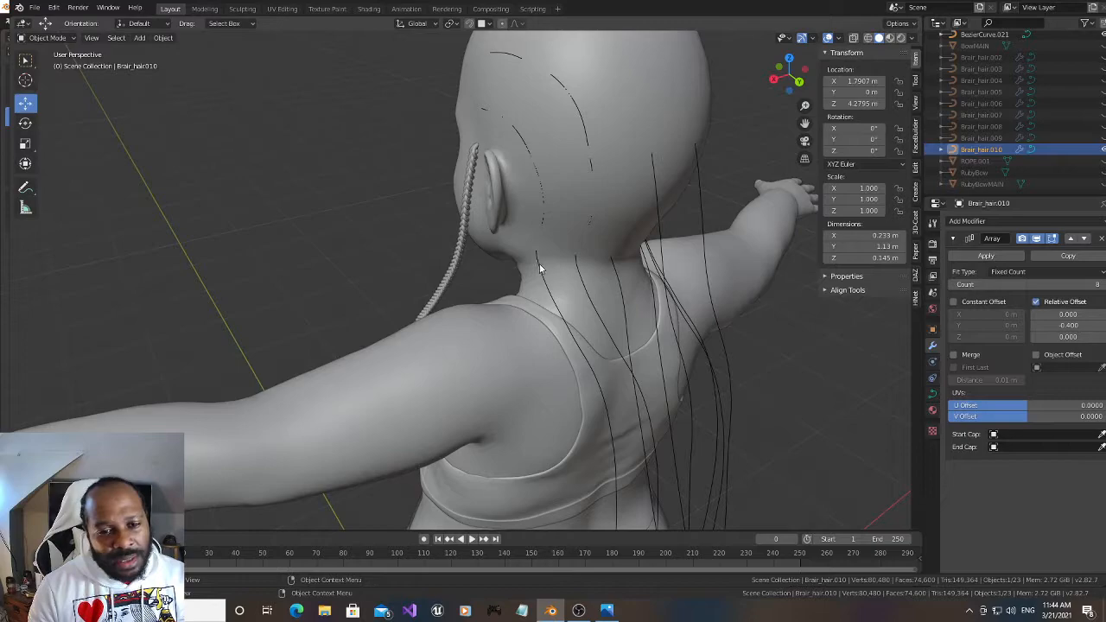
pyautogui.moveTo(789, 76); pyautogui.dragTo(745, 74)
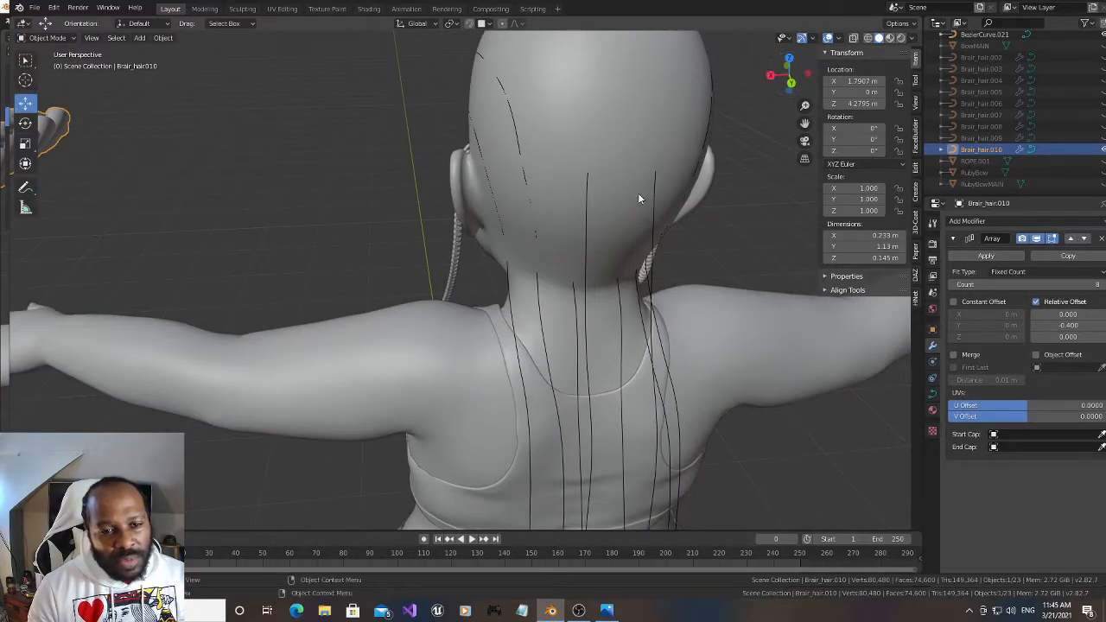
pyautogui.click(508, 287)
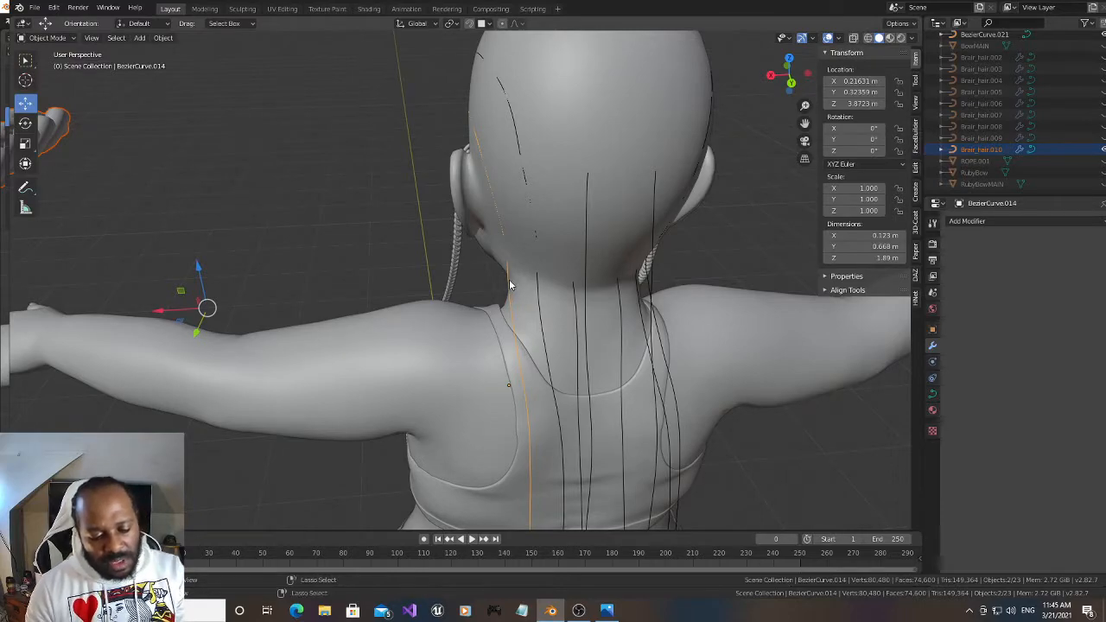
pyautogui.hotkey('ctrl', 'c')
pyautogui.click(510, 282)
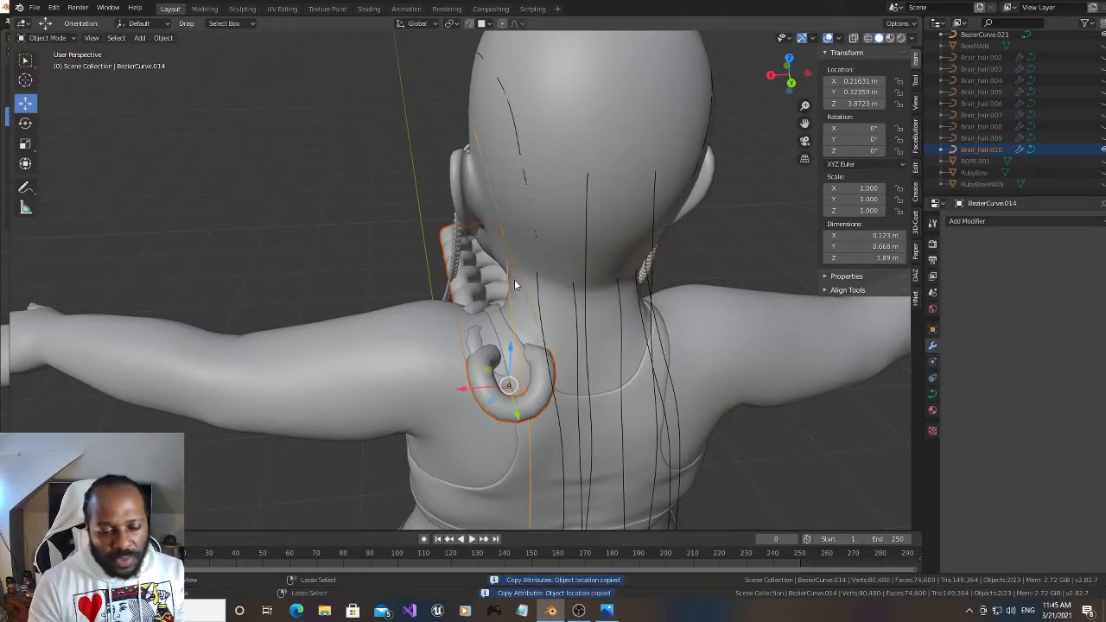
# Parent Brair_hair.010 to BezierCurve.014 with Curve Deform and set its deformation axis to -Y
pyautogui.hotkey('ctrl', 'p')
pyautogui.click(515, 281)
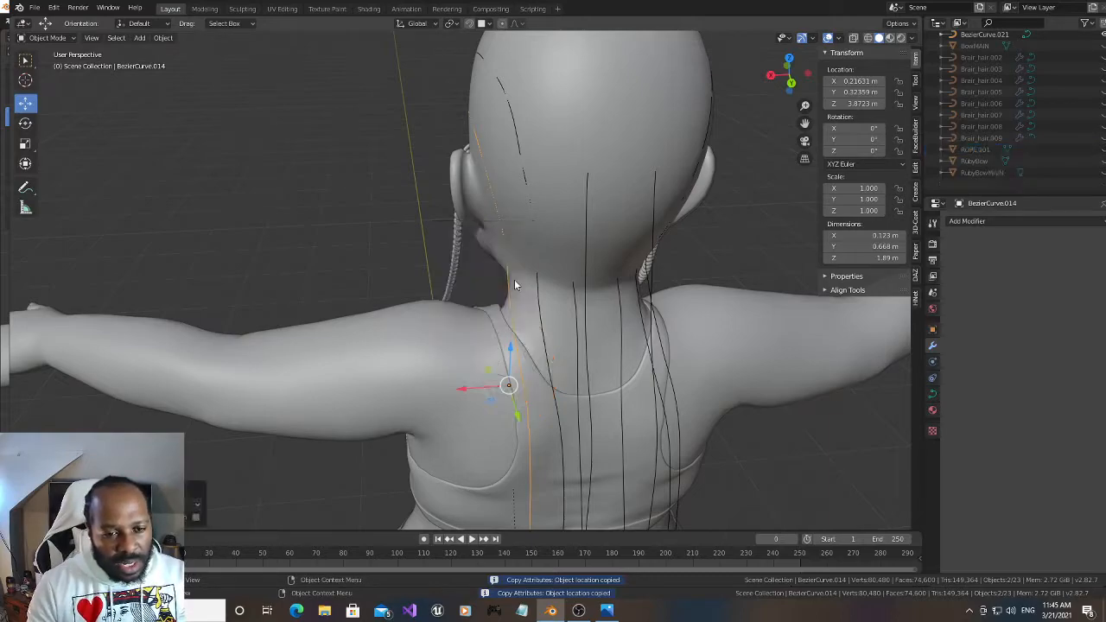
pyautogui.moveTo(791, 79); pyautogui.dragTo(861, 71)
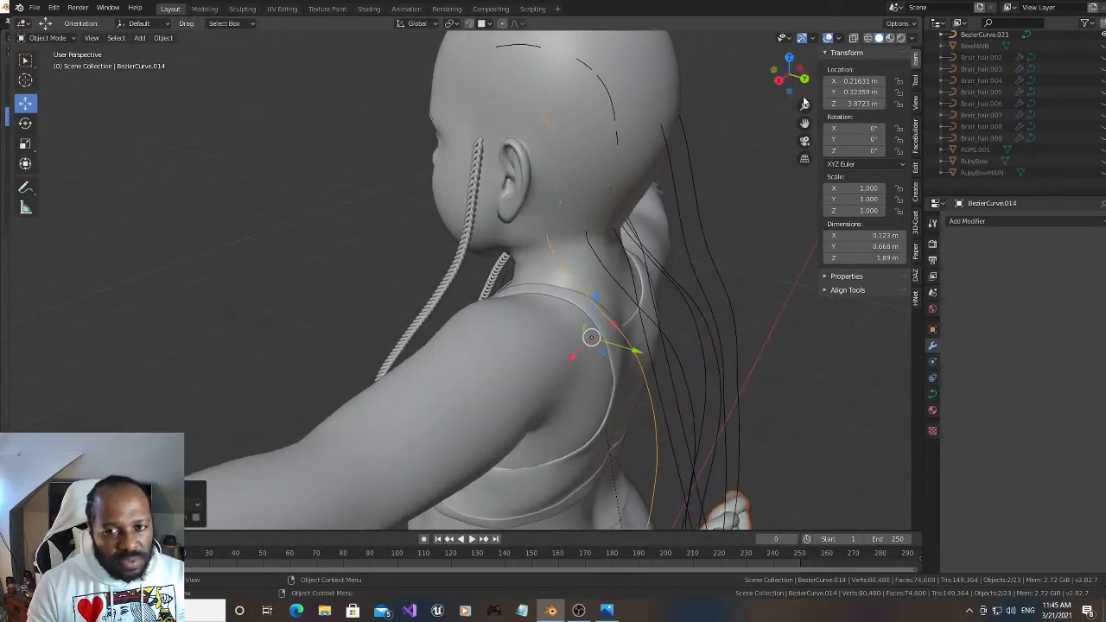
pyautogui.moveTo(806, 122); pyautogui.dragTo(814, 49)
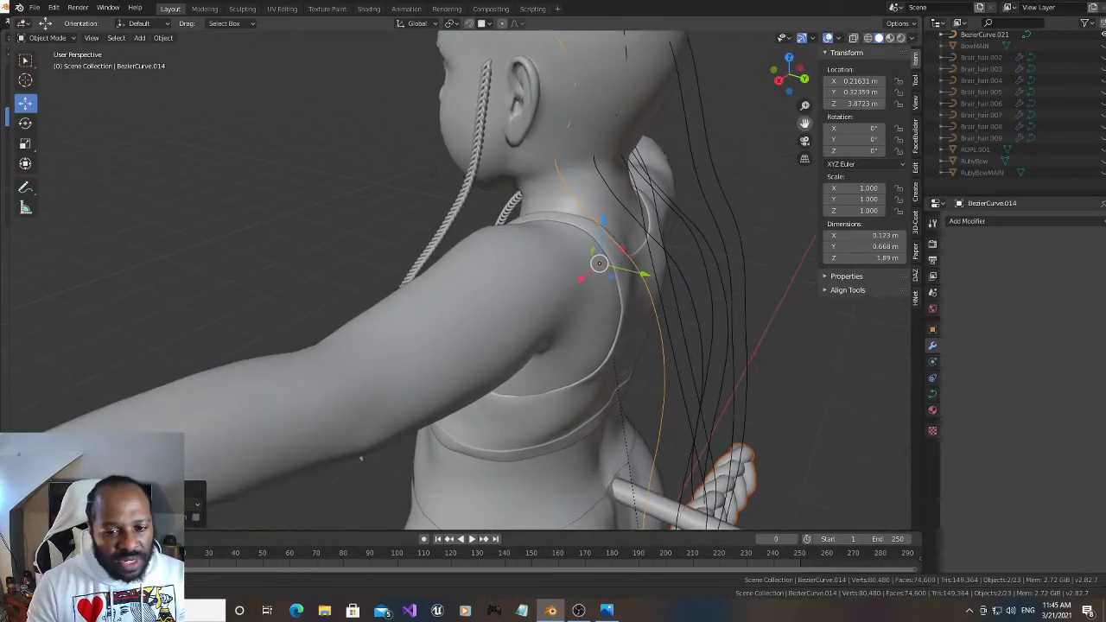
pyautogui.click(753, 475)
pyautogui.click(1068, 544)
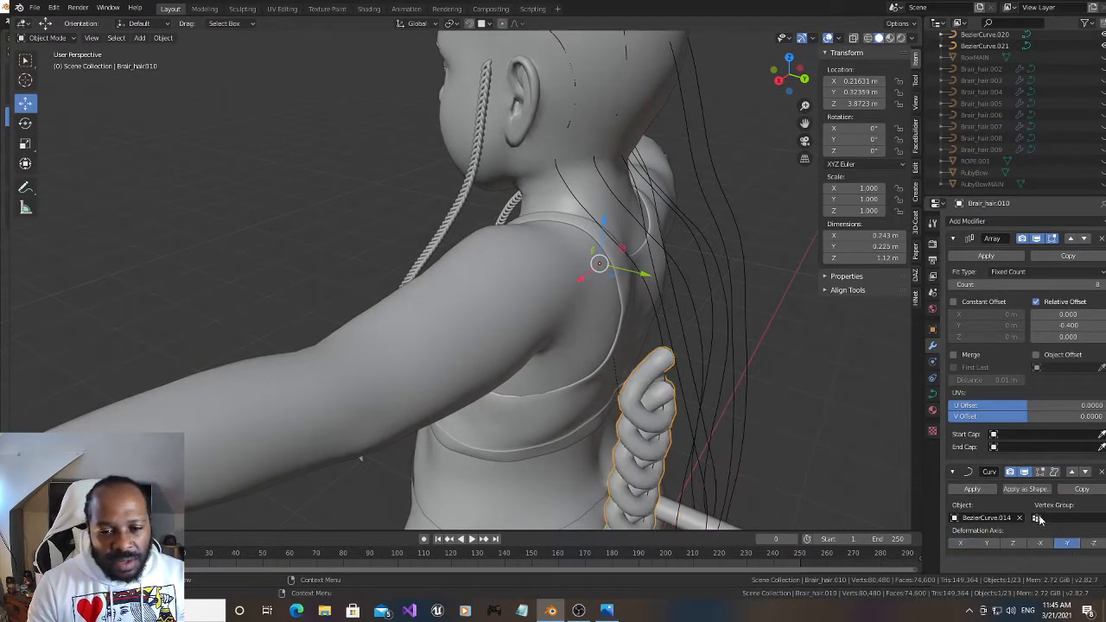
# Rotate Brair_hair.010 to 194° about Y and scale it down uniformly to 0.434
pyautogui.moveTo(863, 140)
pyautogui.mouseDown()
pyautogui.moveTo(898, 140)
pyautogui.moveTo(863, 140)
pyautogui.mouseUp()
pyautogui.press('s')
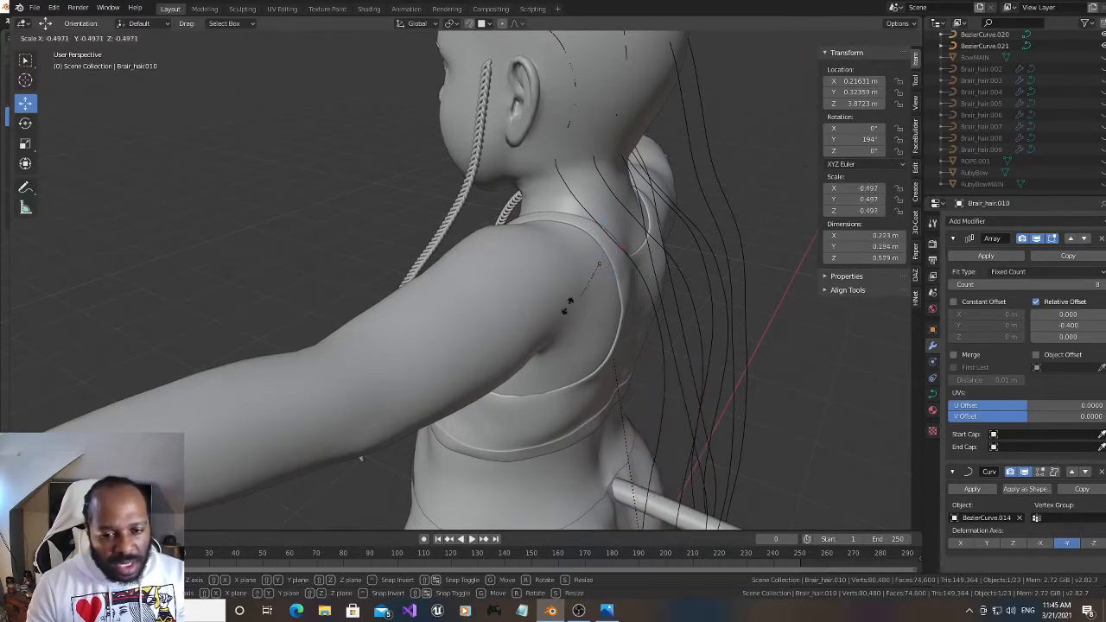
pyautogui.click(635, 243)
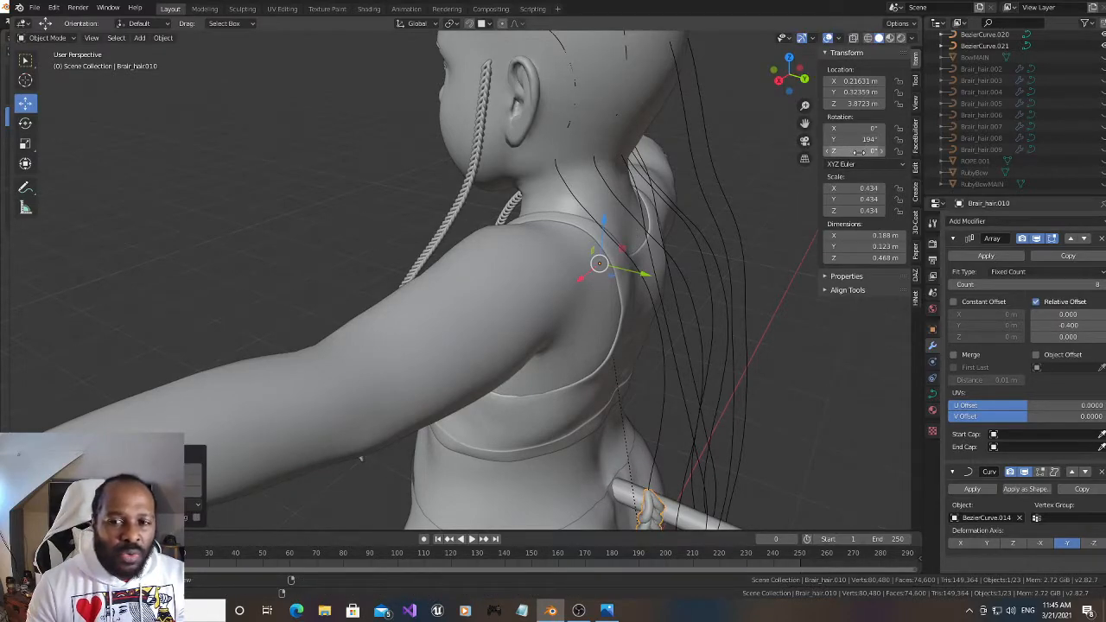
# Raise the Array count of Brair_hair.010 to 44 and rotate the braid to 257° about Y
pyautogui.moveTo(1055, 284)
pyautogui.mouseDown()
pyautogui.moveTo(1096, 284)
pyautogui.moveTo(1058, 283)
pyautogui.mouseUp()
pyautogui.moveTo(807, 124); pyautogui.dragTo(849, 235)
pyautogui.moveTo(797, 75); pyautogui.dragTo(832, 67)
pyautogui.moveTo(865, 139); pyautogui.dragTo(904, 139)
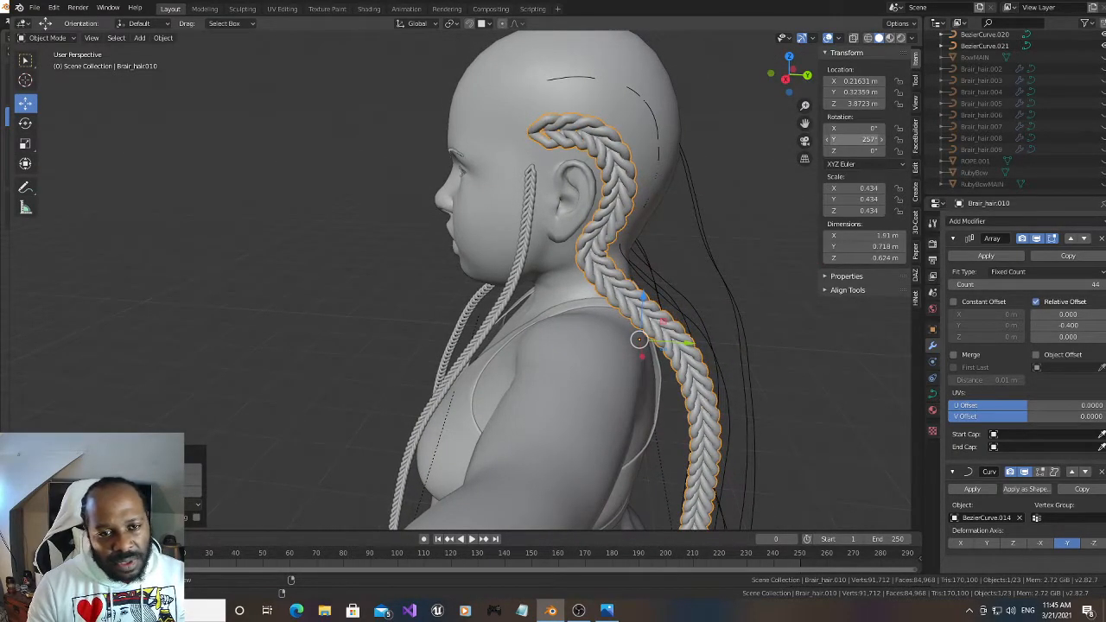
# Scale Brair_hair.010 down uniformly to 0.338 and set its Array count to 57 to cover the strand curve
pyautogui.press('s')
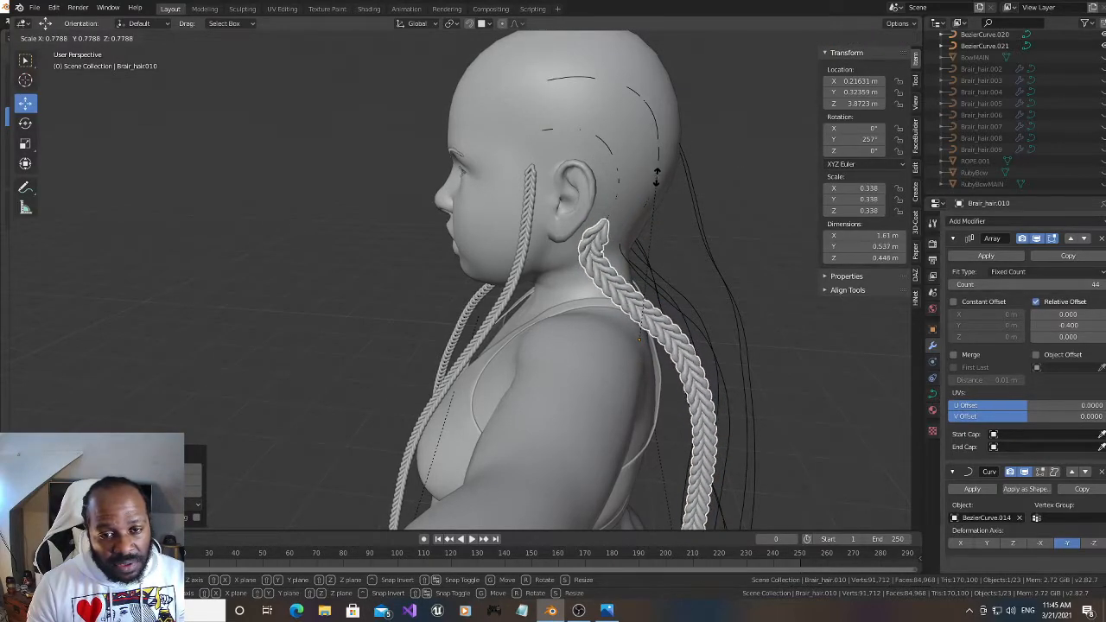
pyautogui.click(657, 177)
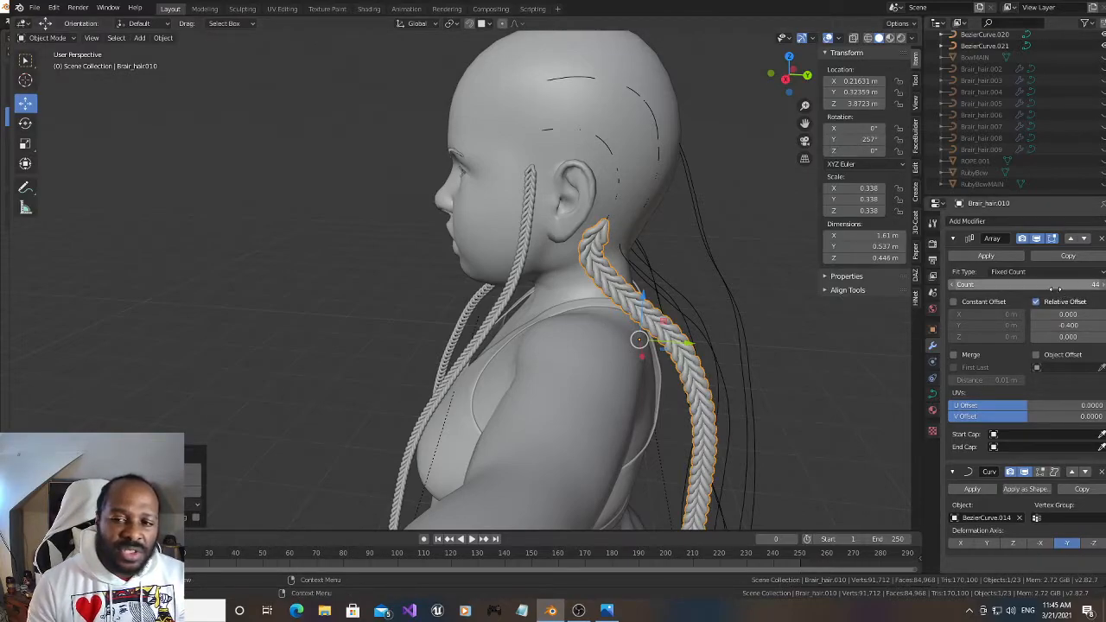
pyautogui.moveTo(1025, 284); pyautogui.dragTo(1083, 285)
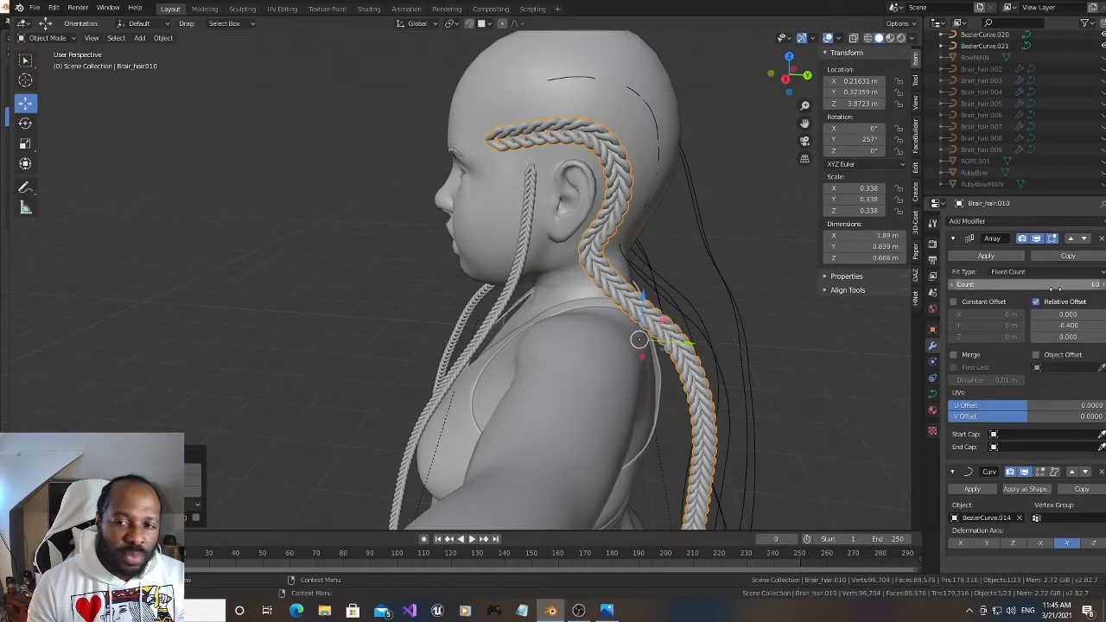
pyautogui.click(956, 286)
pyautogui.click(956, 286)
pyautogui.click(956, 286)
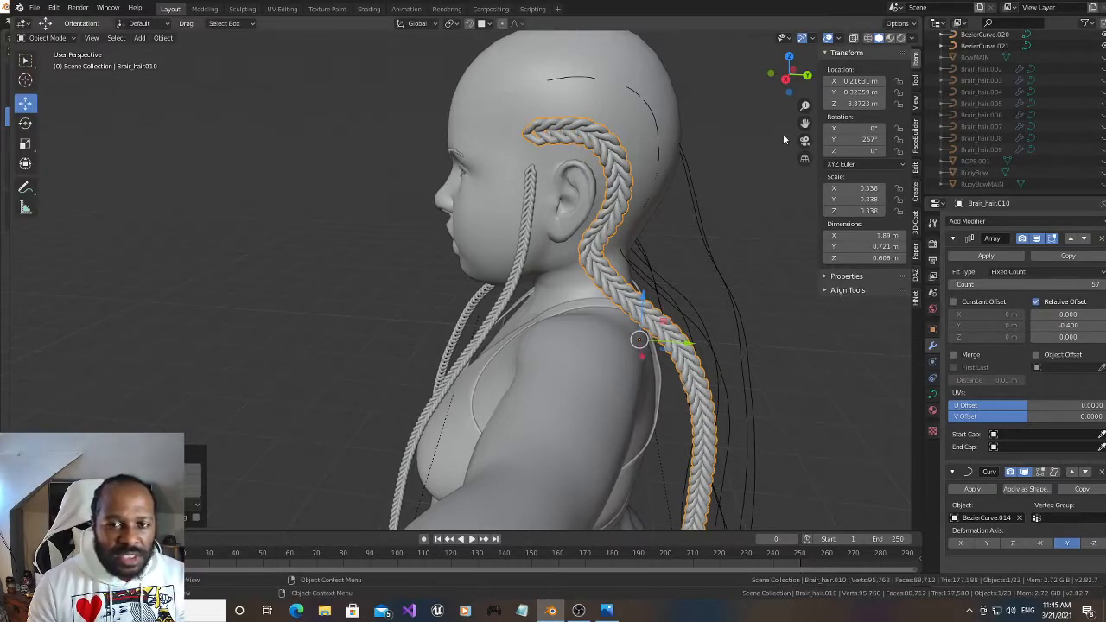
# Unhide Brair_hair.009 and move it onto BezierCurve.015, the next strand at the back of the head, by copying the curve's location
pyautogui.moveTo(803, 124); pyautogui.dragTo(688, 99)
pyautogui.moveTo(791, 76); pyautogui.dragTo(683, 79)
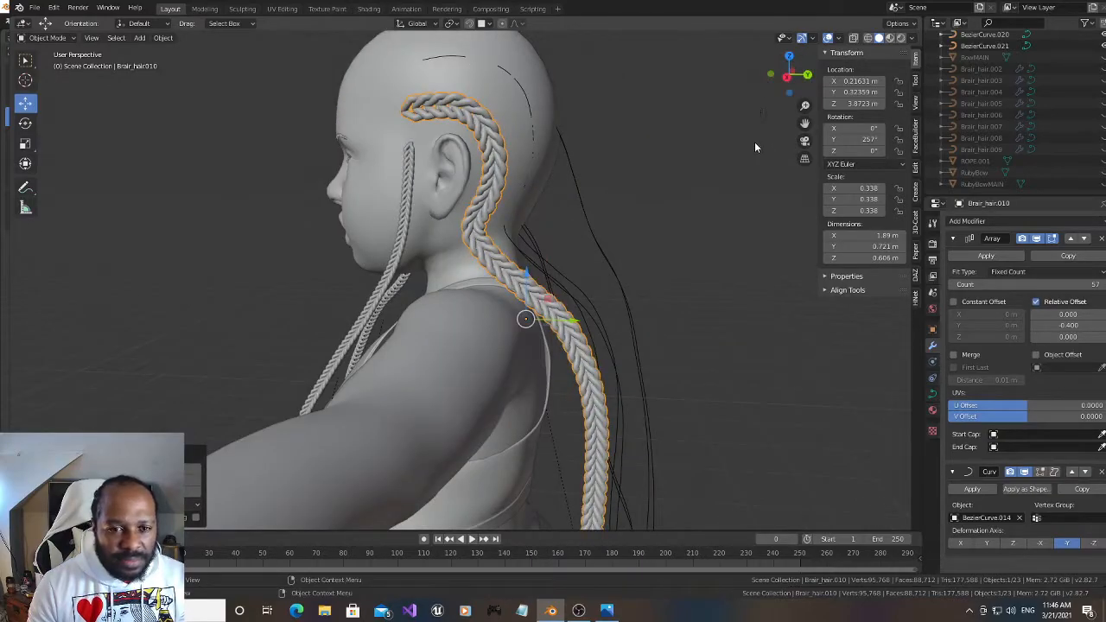
pyautogui.moveTo(804, 123); pyautogui.dragTo(686, 136)
pyautogui.moveTo(800, 78); pyautogui.dragTo(785, 79)
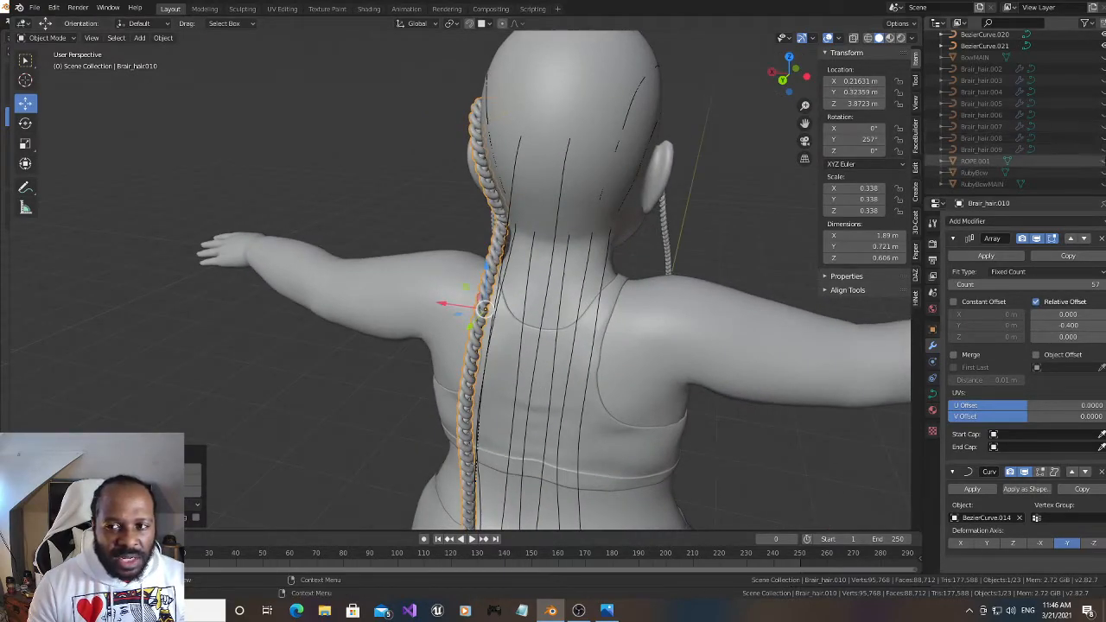
pyautogui.click(1103, 149)
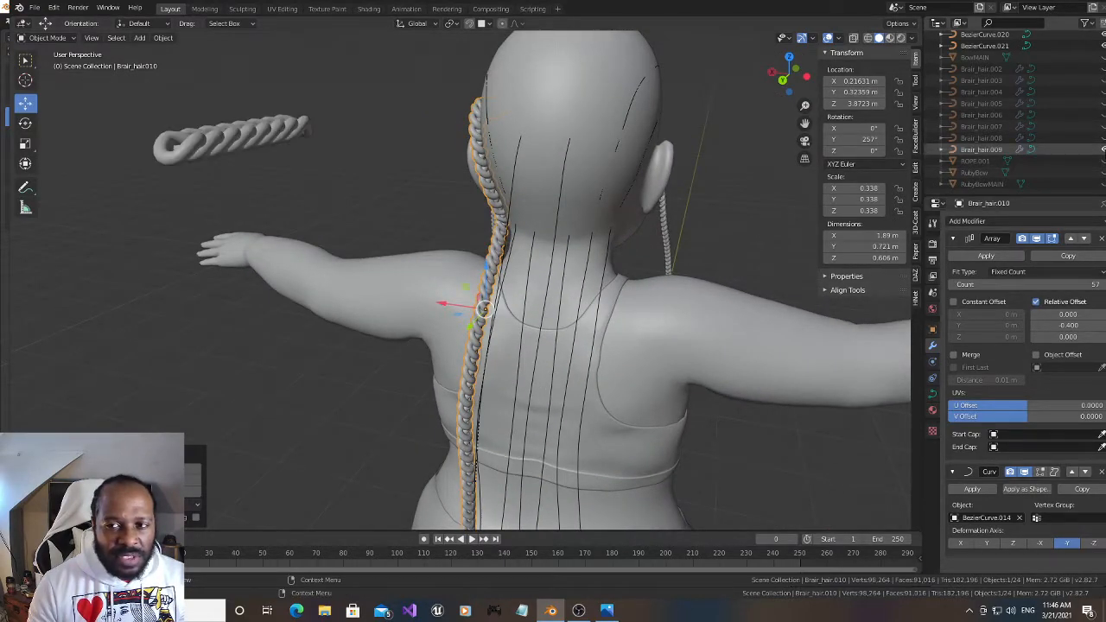
pyautogui.click(257, 129)
pyautogui.moveTo(783, 79); pyautogui.dragTo(692, 90)
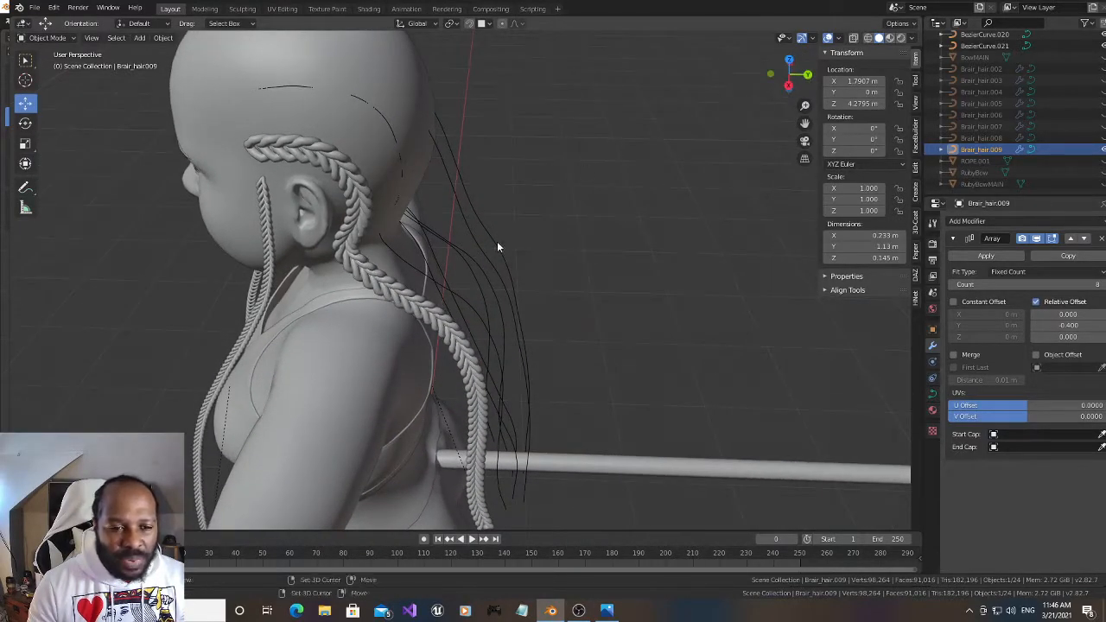
pyautogui.click(474, 307)
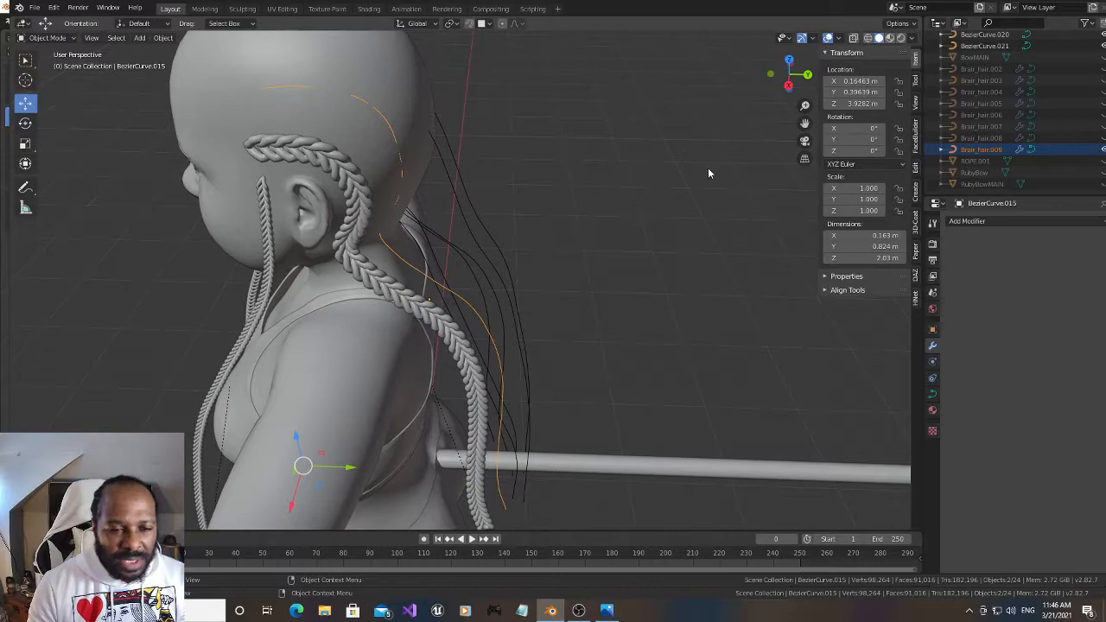
pyautogui.moveTo(782, 85); pyautogui.dragTo(752, 88)
pyautogui.moveTo(790, 75); pyautogui.dragTo(765, 84)
pyautogui.hotkey('ctrl', 'c')
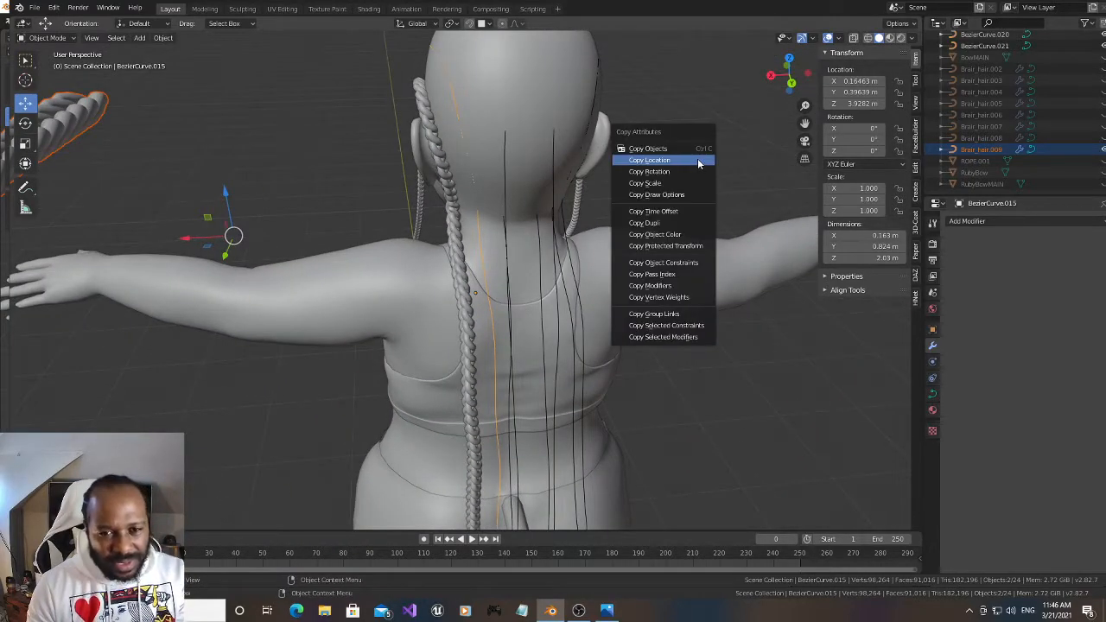
pyautogui.click(697, 158)
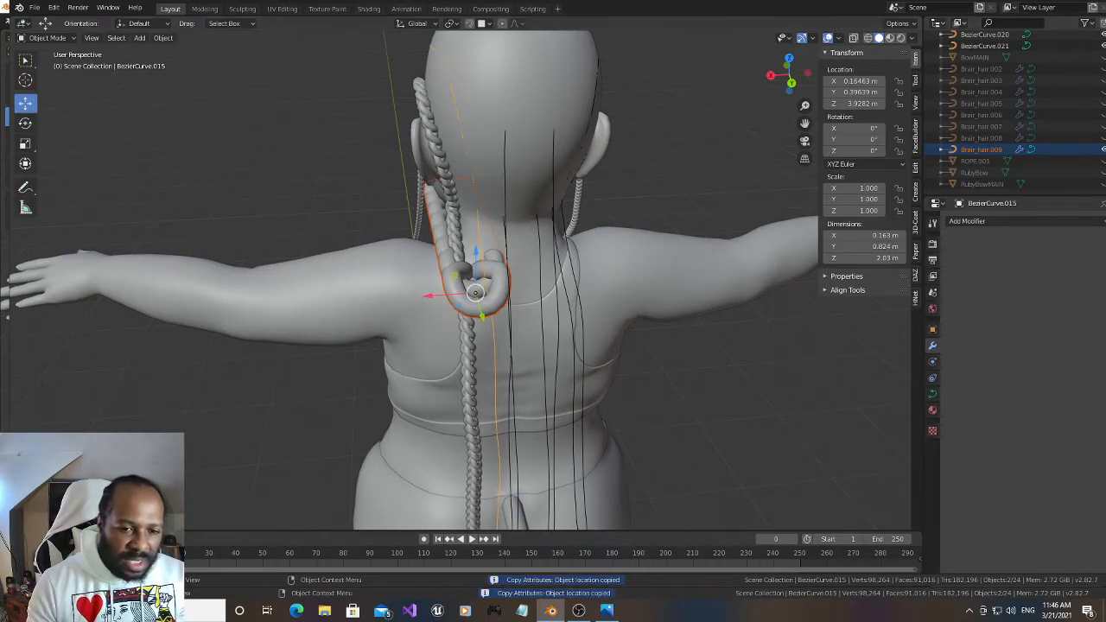
# Parent Brair_hair.009 to BezierCurve.015 with Curve Deform and set its deformation axis to -Y
pyautogui.hotkey('ctrl', 'p')
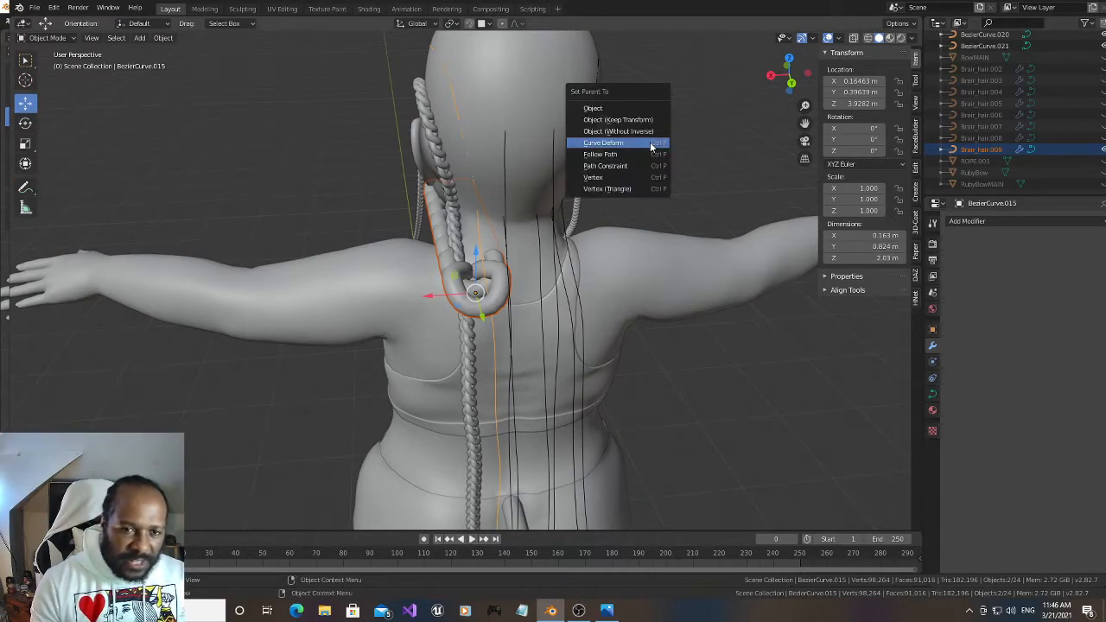
pyautogui.click(651, 144)
pyautogui.moveTo(777, 79); pyautogui.dragTo(886, 81)
pyautogui.click(573, 402)
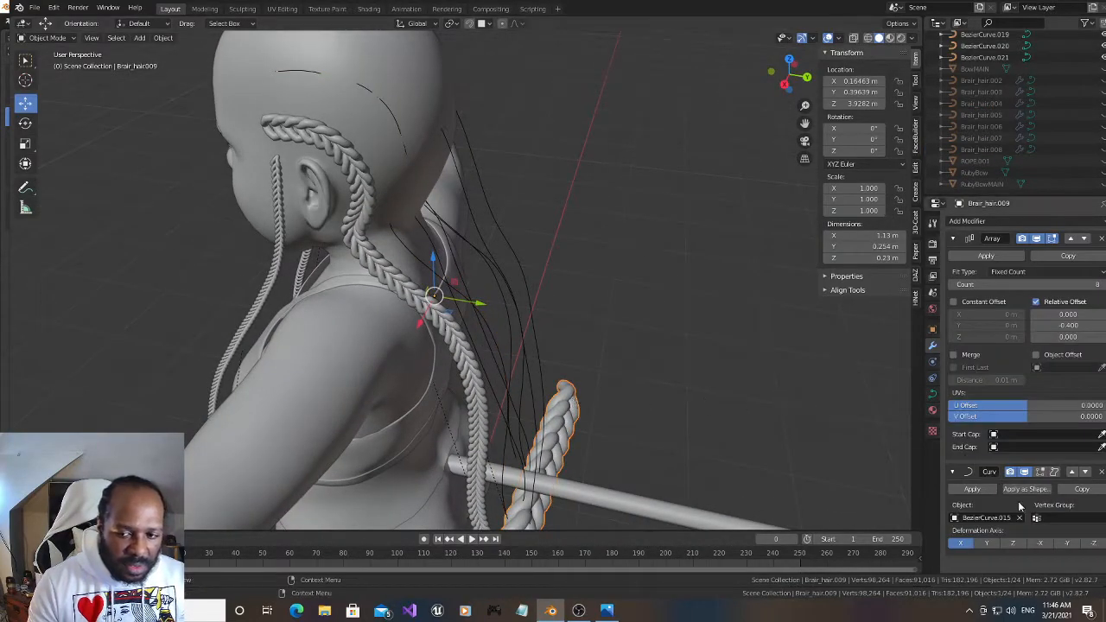
pyautogui.click(1064, 543)
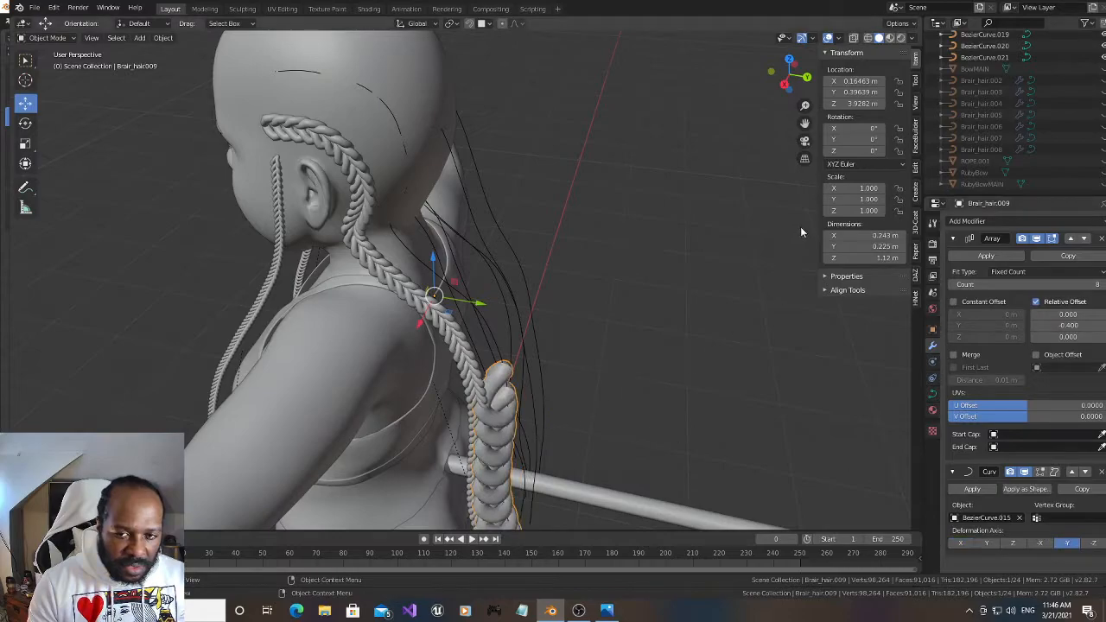
# Rotate Brair_hair.009 to 188° about Y and scale it down uniformly to 0.352
pyautogui.moveTo(864, 139); pyautogui.dragTo(955, 139)
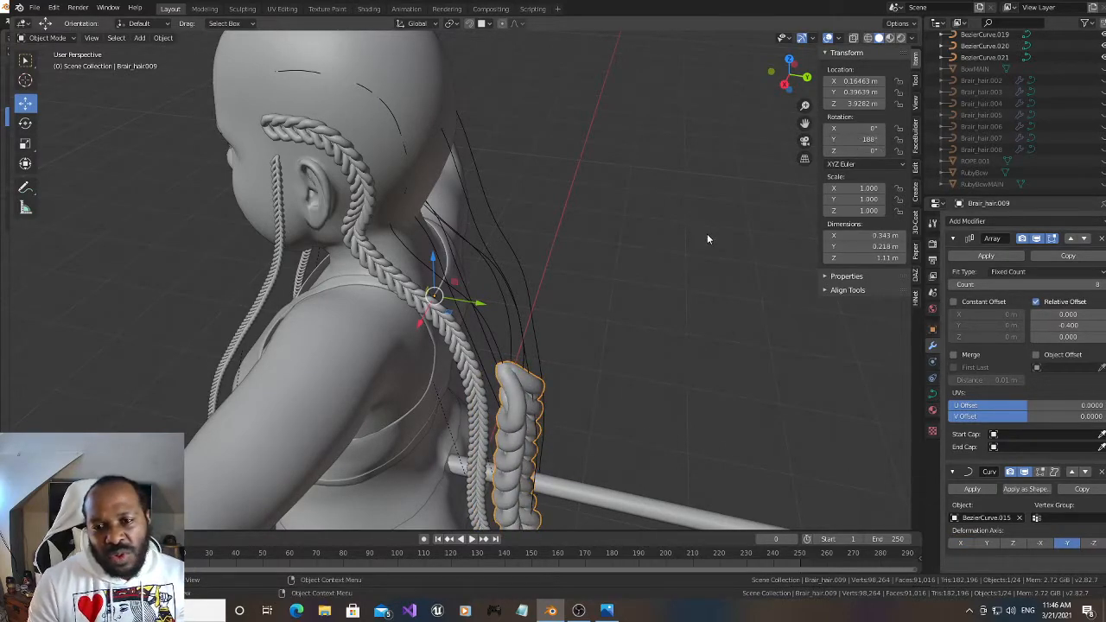
pyautogui.press('s')
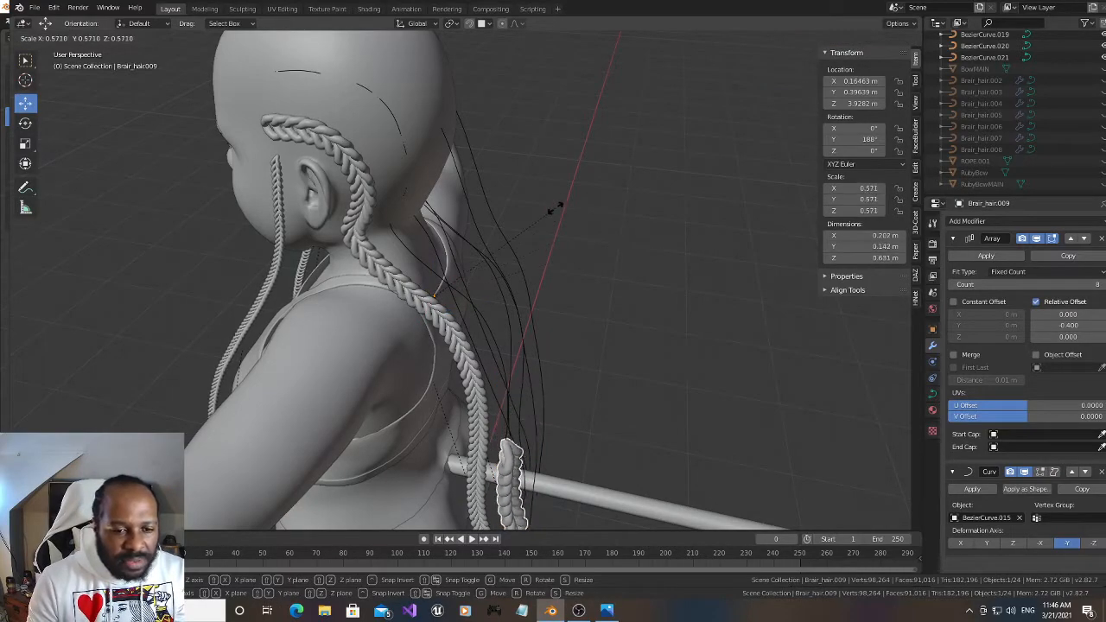
pyautogui.click(557, 208)
pyautogui.moveTo(777, 92); pyautogui.dragTo(746, 63)
pyautogui.moveTo(806, 123); pyautogui.dragTo(787, 0)
pyautogui.press('s')
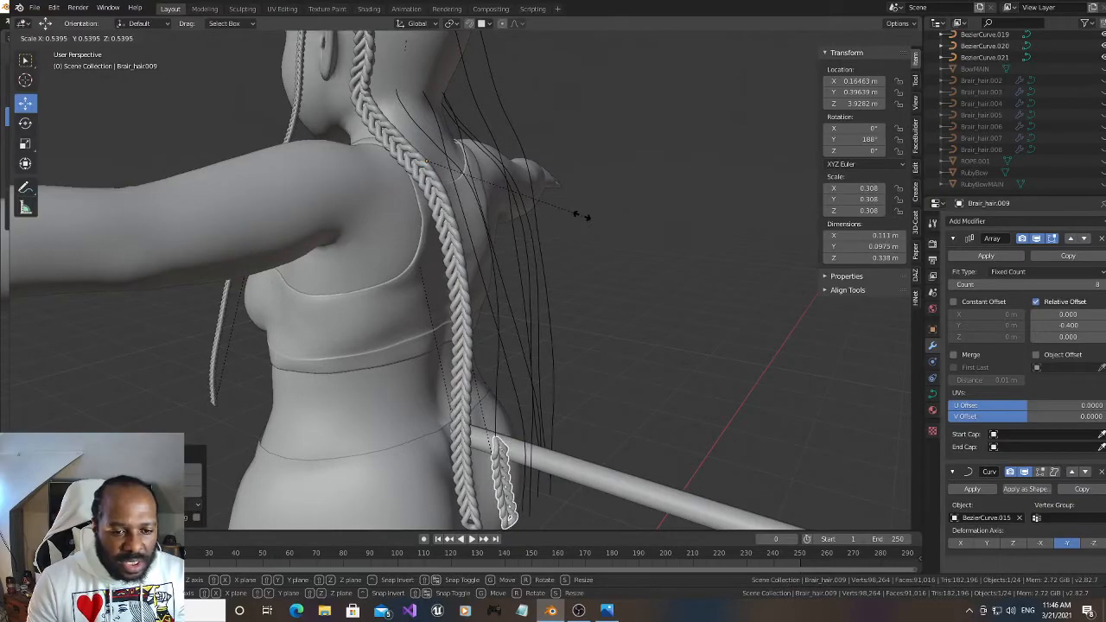
pyautogui.click(605, 223)
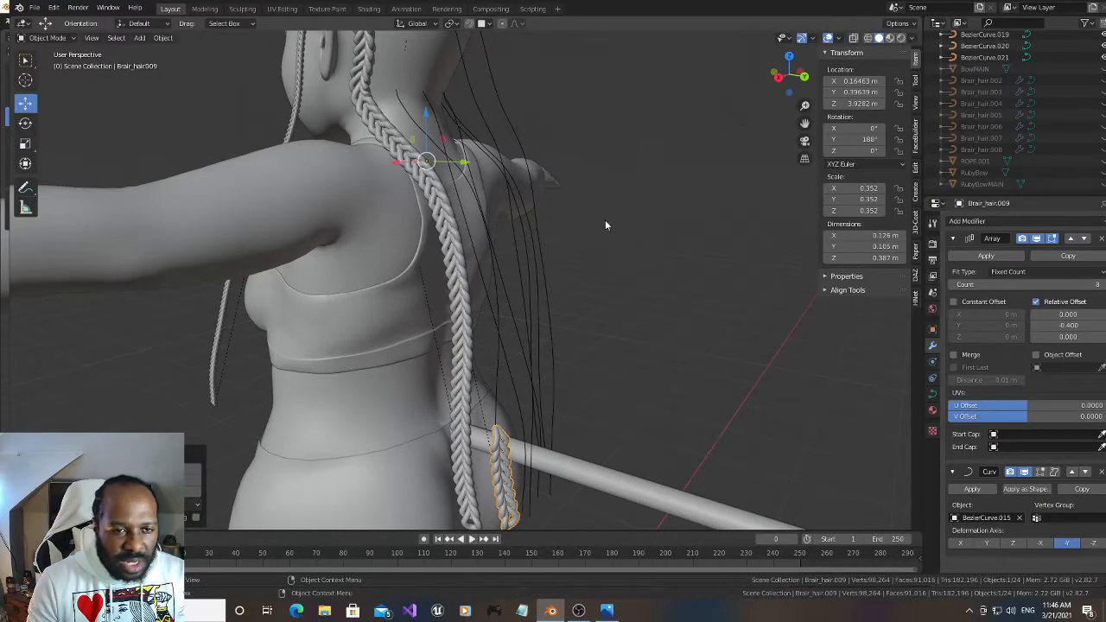
# Raise the Array count of Brair_hair.009 to 62 so the braid extends over the side of the head
pyautogui.moveTo(784, 80); pyautogui.dragTo(784, 79)
pyautogui.moveTo(805, 123); pyautogui.dragTo(847, 204)
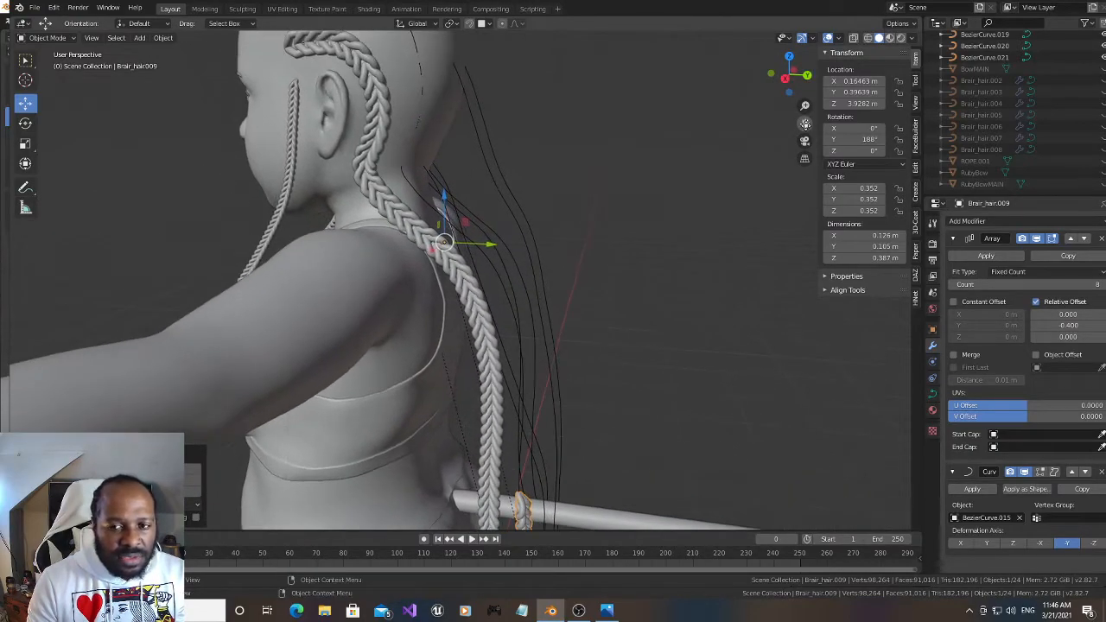
pyautogui.moveTo(1070, 286); pyautogui.dragTo(1102, 286)
pyautogui.moveTo(804, 122); pyautogui.dragTo(805, 124)
pyautogui.moveTo(788, 82); pyautogui.dragTo(798, 90)
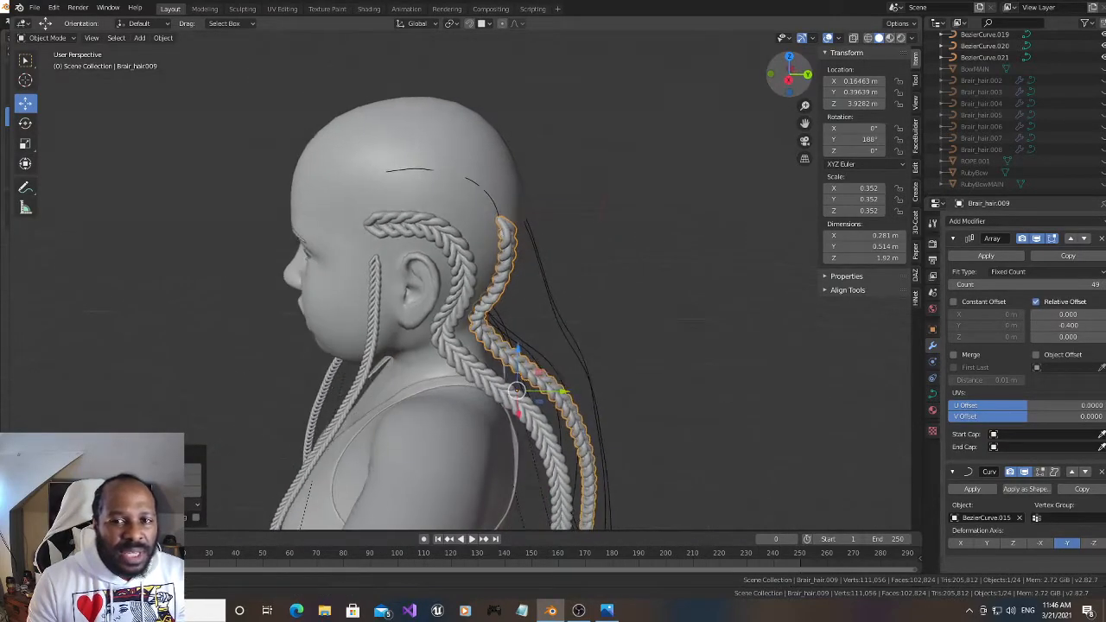
pyautogui.moveTo(1028, 284); pyautogui.dragTo(1090, 284)
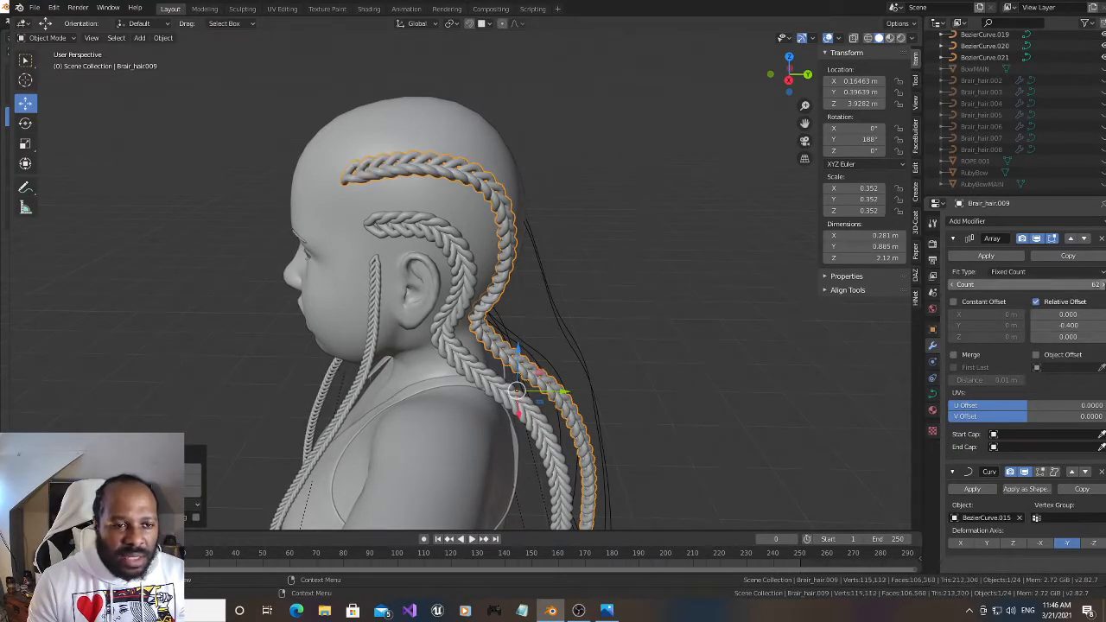
# Rotate Brair_hair.009 to 215° about Y so the braid pattern faces outward on the head
pyautogui.moveTo(869, 139); pyautogui.dragTo(913, 139)
pyautogui.moveTo(797, 75); pyautogui.dragTo(797, 101)
pyautogui.moveTo(868, 140); pyautogui.dragTo(848, 139)
pyautogui.moveTo(788, 88); pyautogui.dragTo(895, 57)
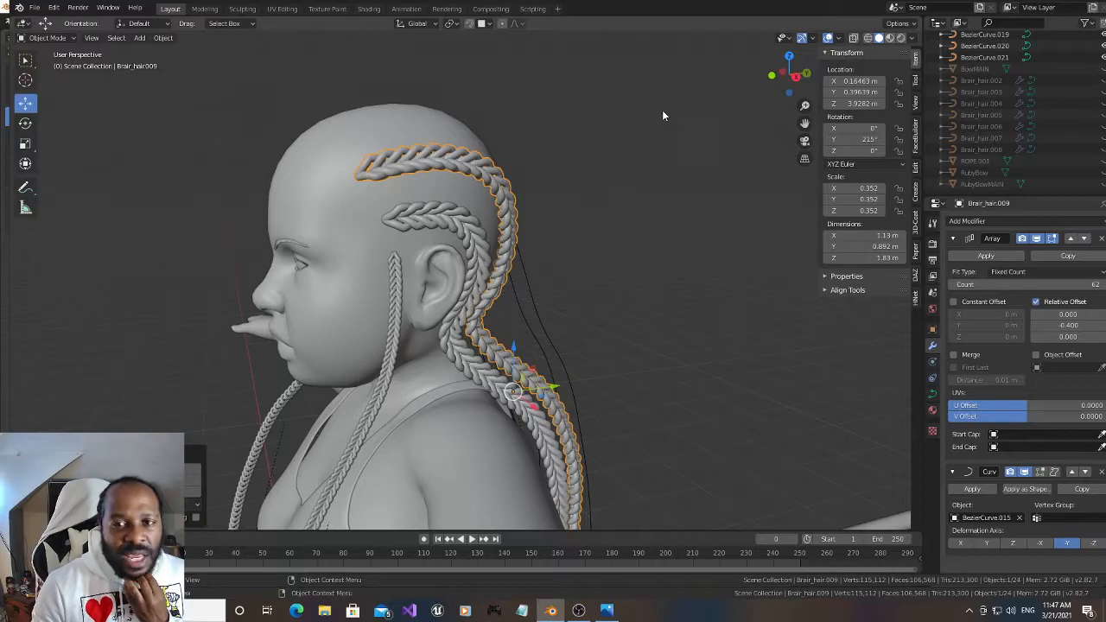
# Unhide Brair_hair.008 and move it onto BezierCurve.021, the strand behind the bare ear, by copying the curve's location
pyautogui.click(772, 75)
pyautogui.moveTo(519, 320)
pyautogui.mouseDown(button='middle')
pyautogui.moveTo(562, 313)
pyautogui.moveTo(520, 309)
pyautogui.moveTo(457, 341)
pyautogui.moveTo(519, 315)
pyautogui.mouseUp(button='middle')
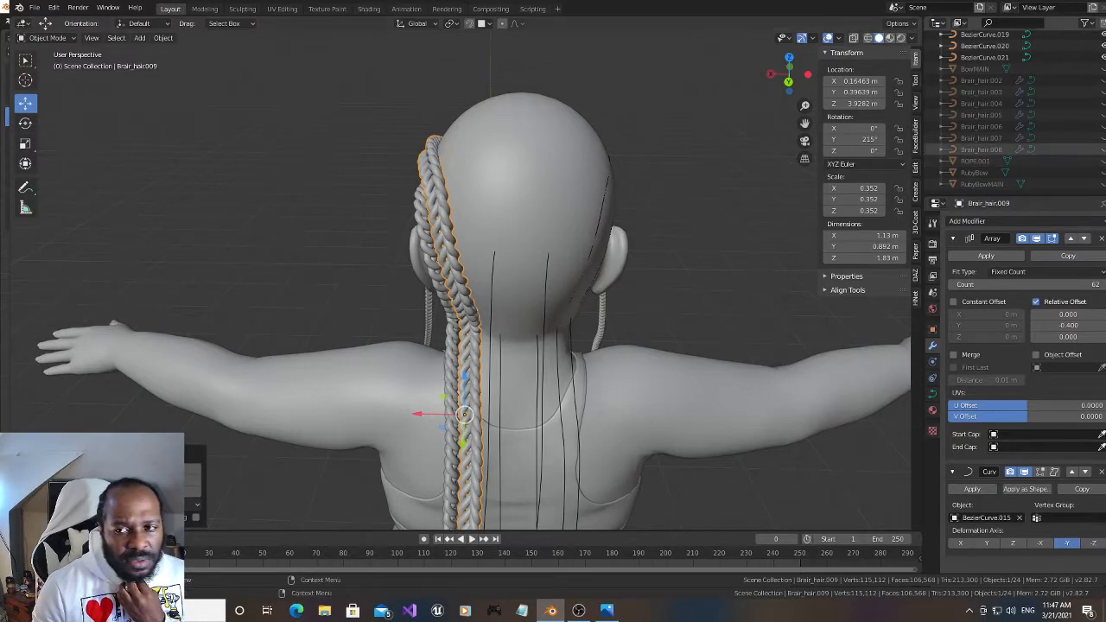
pyautogui.click(1104, 151)
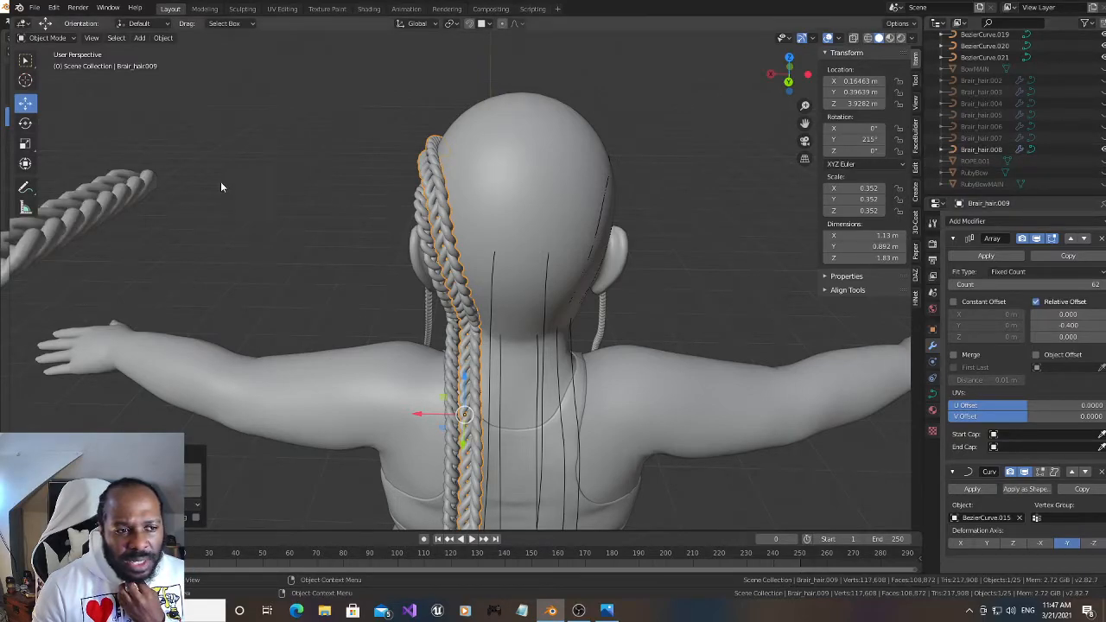
pyautogui.click(145, 189)
pyautogui.moveTo(788, 75); pyautogui.dragTo(636, 104)
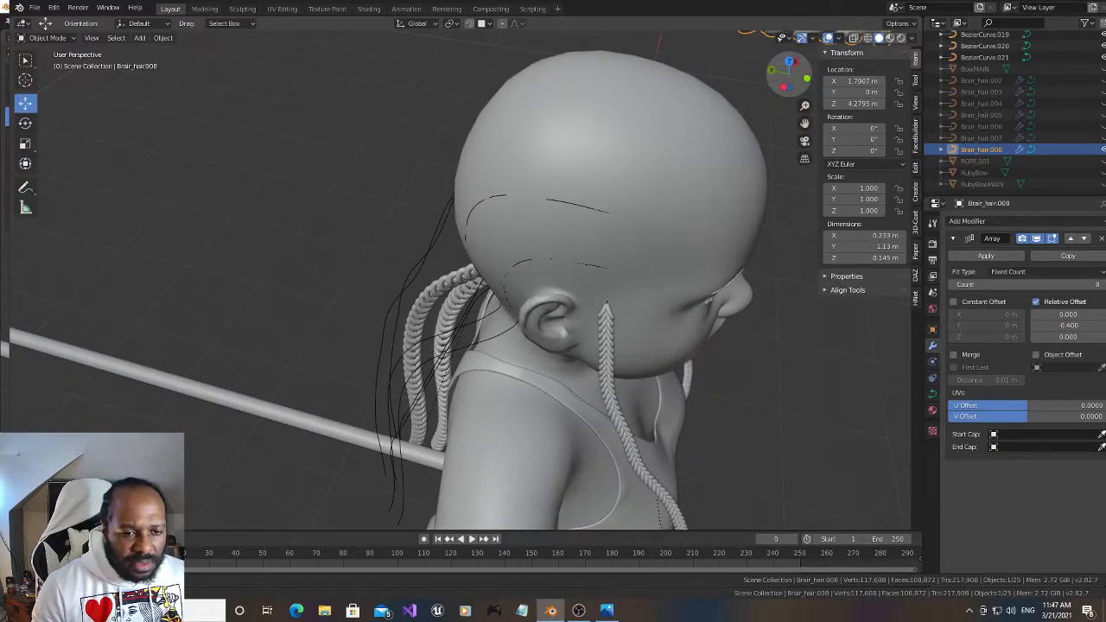
pyautogui.click(436, 363)
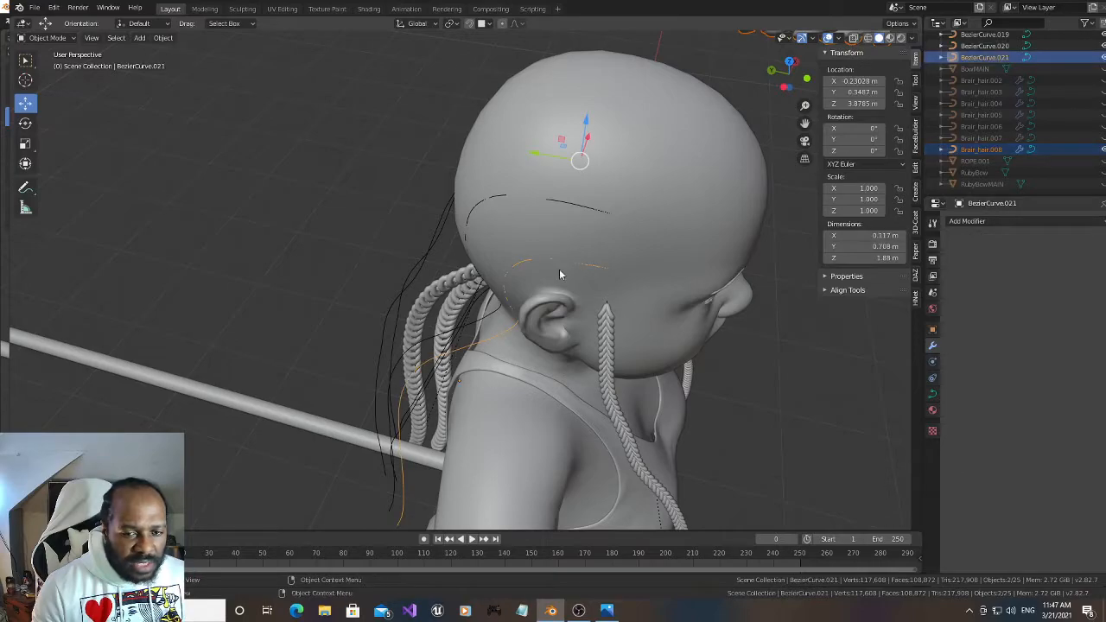
pyautogui.moveTo(765, 91); pyautogui.dragTo(740, 95)
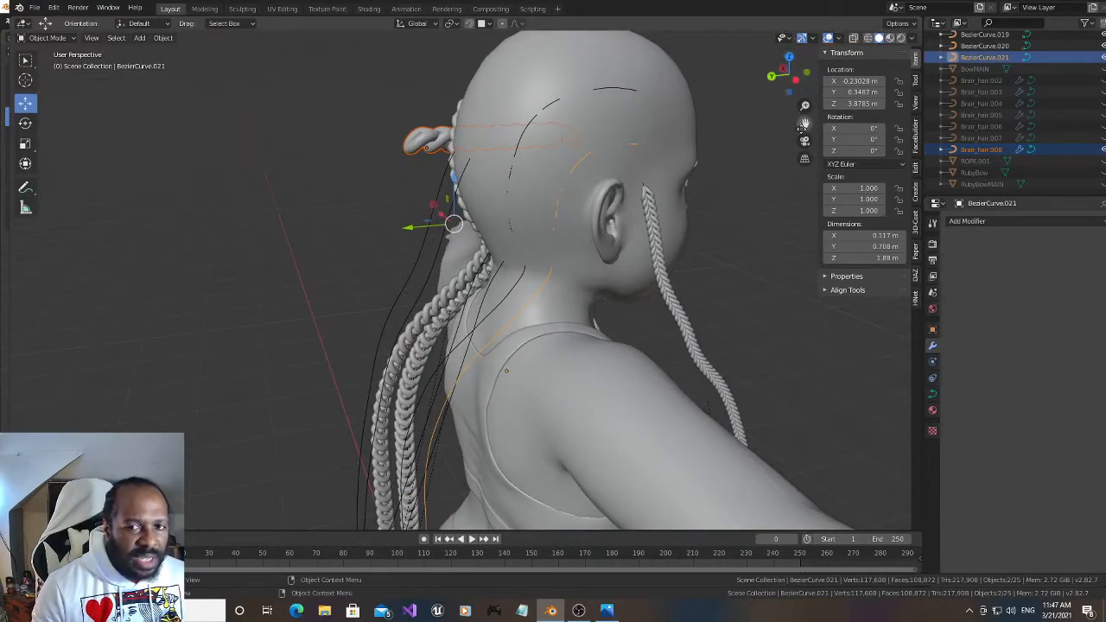
pyautogui.moveTo(805, 123); pyautogui.dragTo(835, 70)
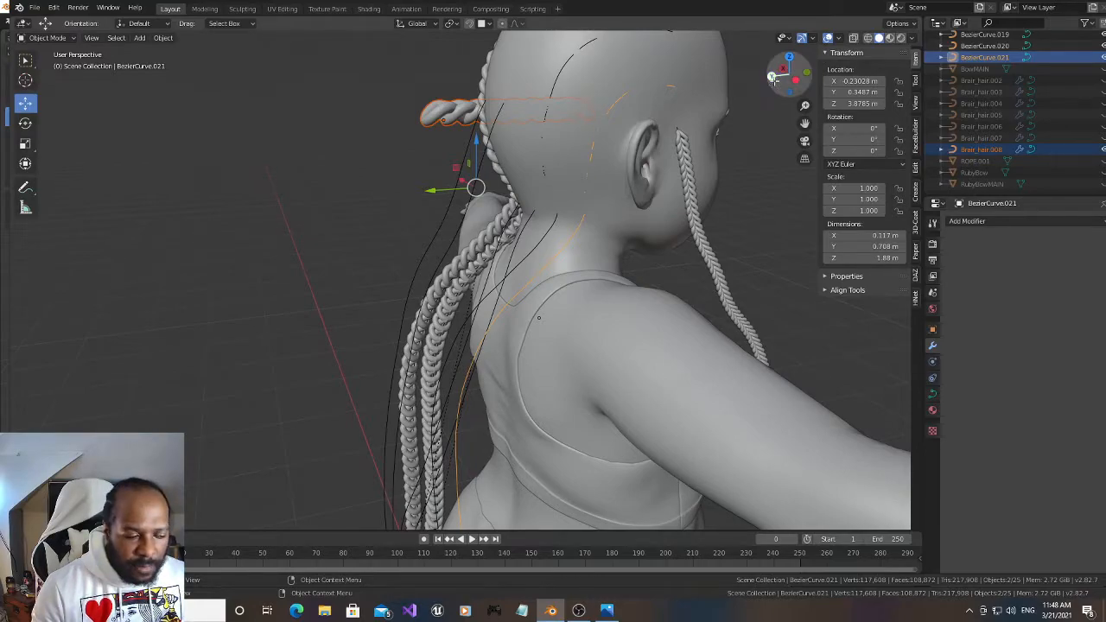
pyautogui.moveTo(772, 76); pyautogui.dragTo(739, 97)
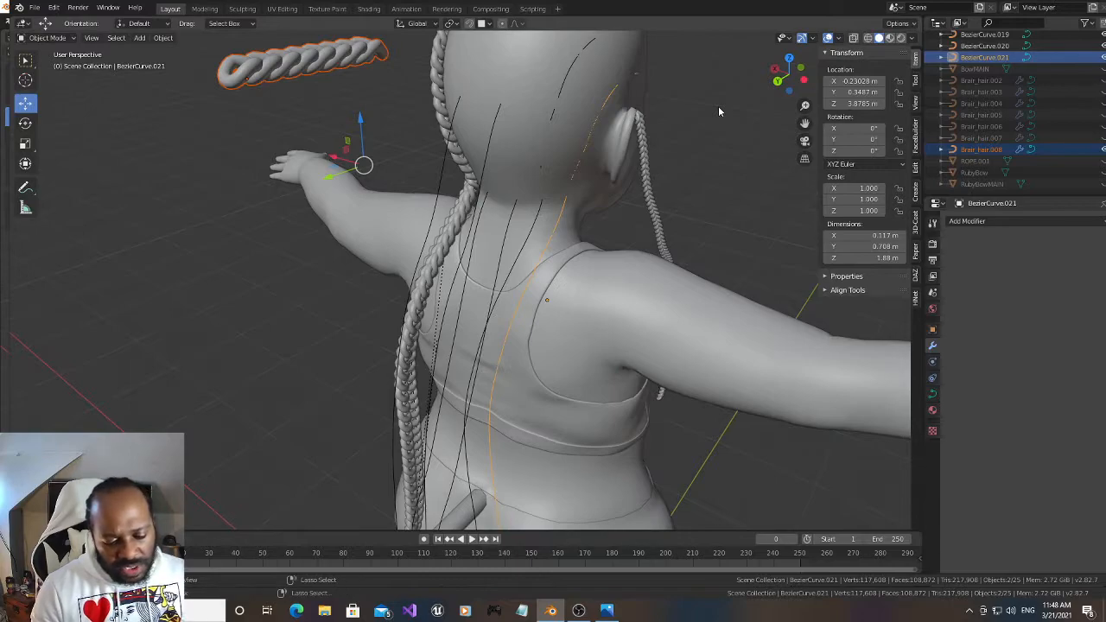
pyautogui.hotkey('ctrl', 'c')
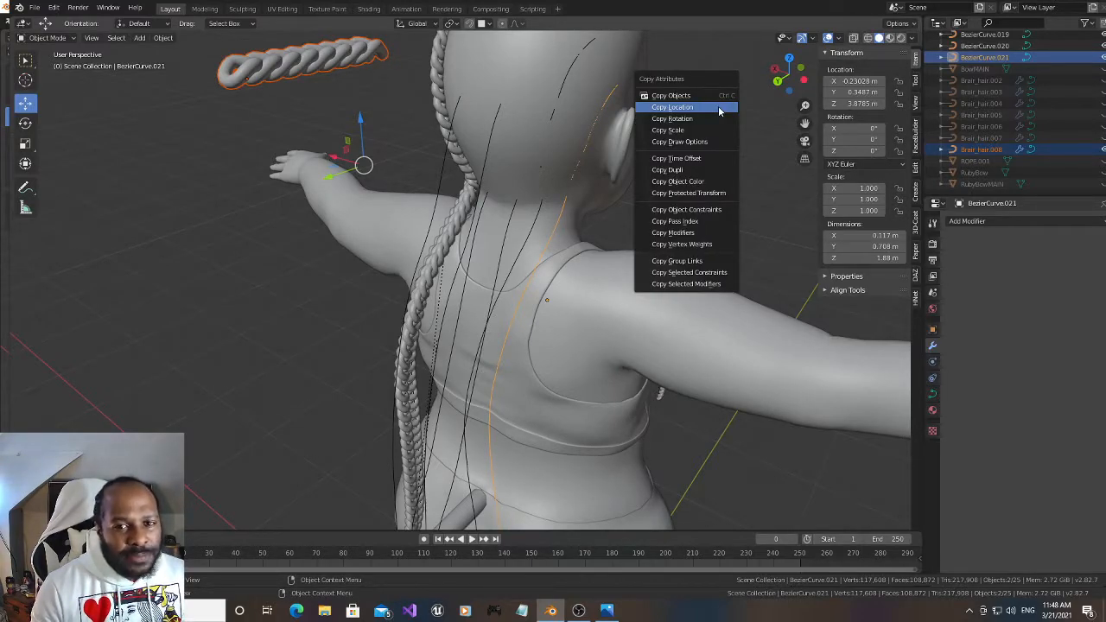
pyautogui.click(717, 107)
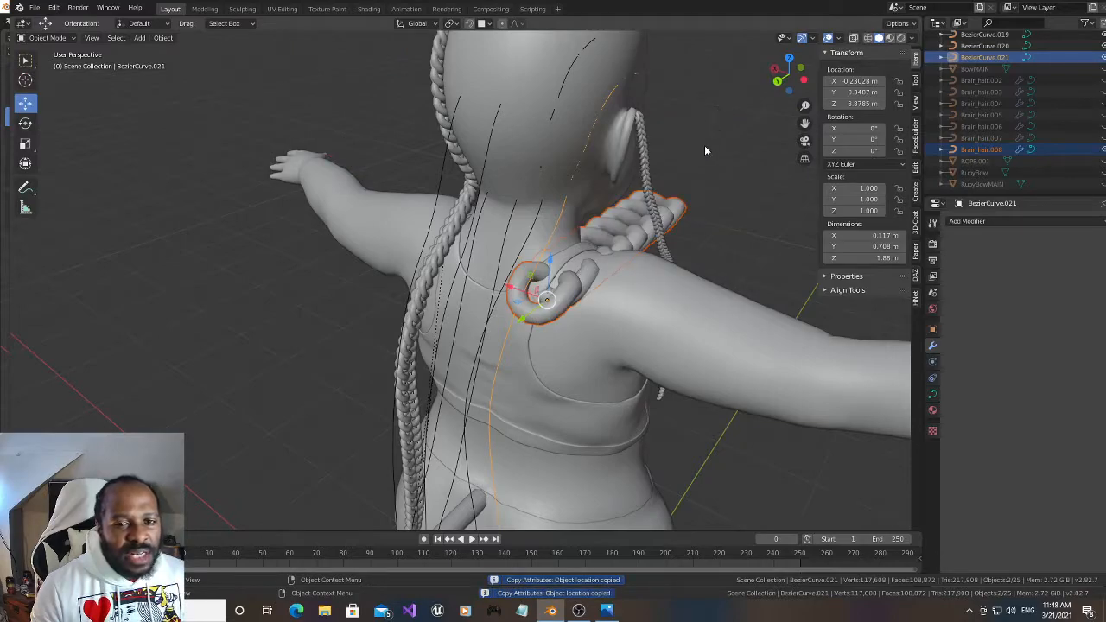
# Parent Brair_hair.008 to BezierCurve.021 with Curve Deform and set its deformation axis to -Y
pyautogui.hotkey('ctrl', 'p')
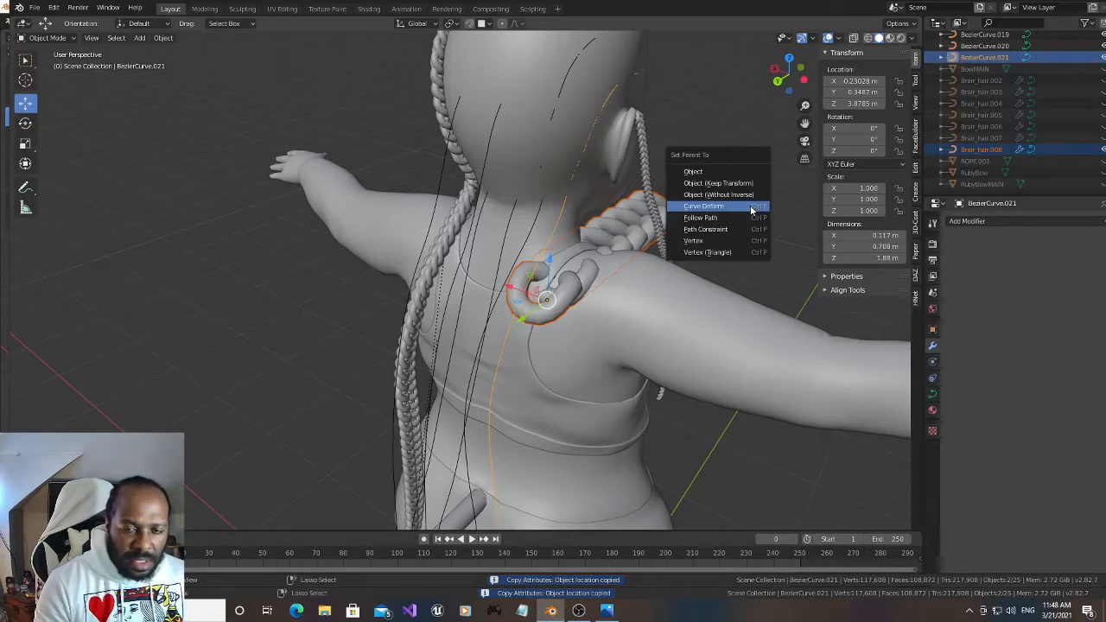
pyautogui.click(752, 210)
pyautogui.moveTo(790, 69); pyautogui.dragTo(793, 82)
pyautogui.click(637, 330)
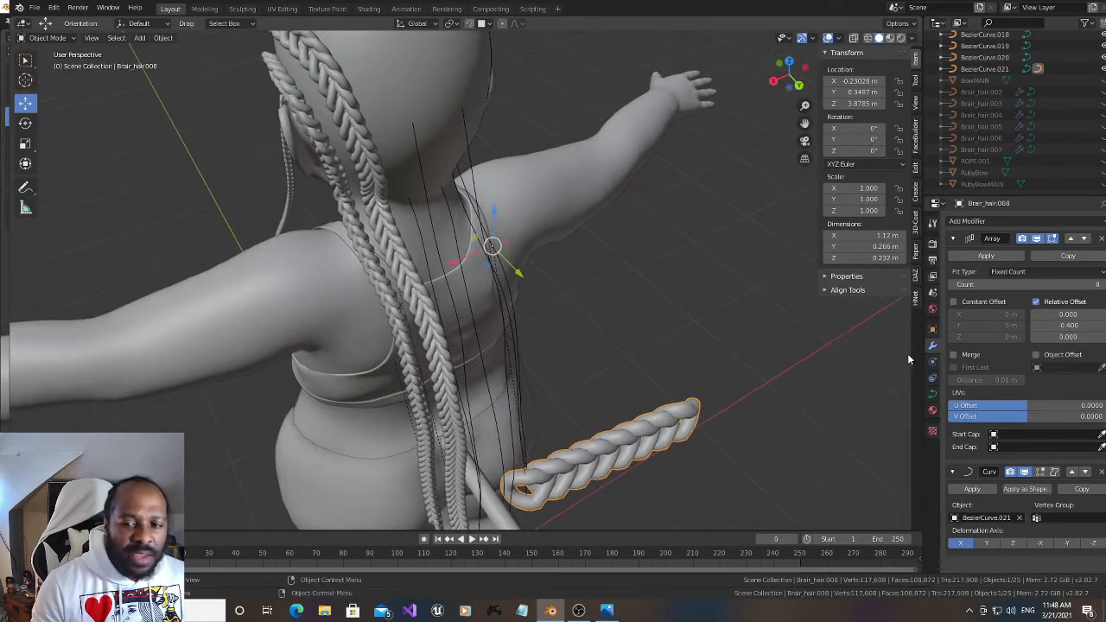
pyautogui.click(1067, 544)
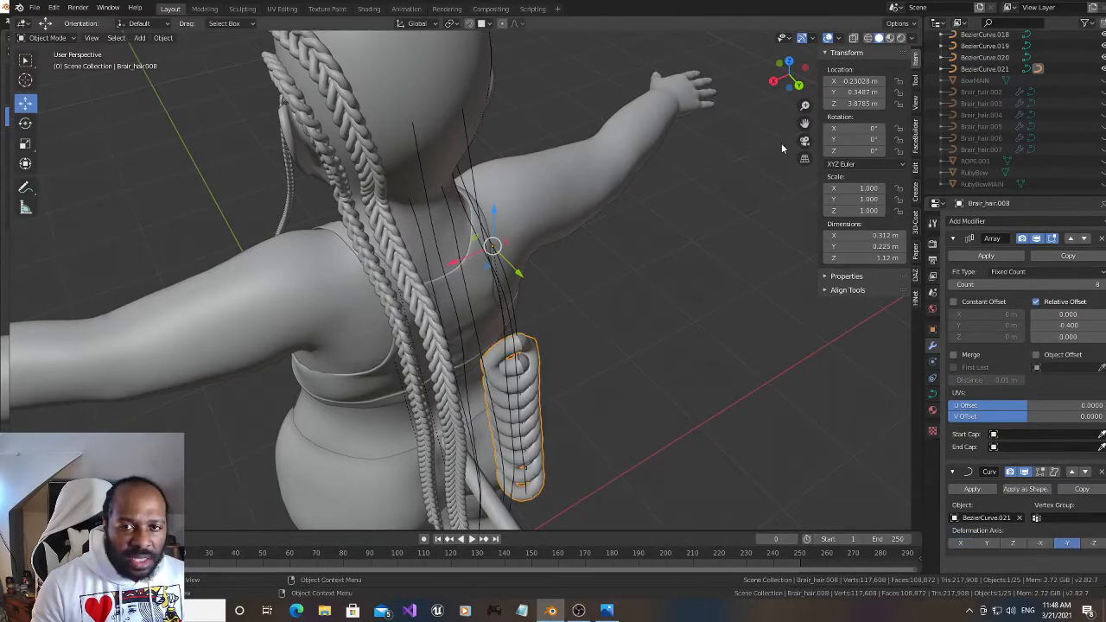
# Rotate Brair_hair.008 to -202° about Y and scale it down uniformly to 0.303
pyautogui.moveTo(791, 71); pyautogui.dragTo(769, 76)
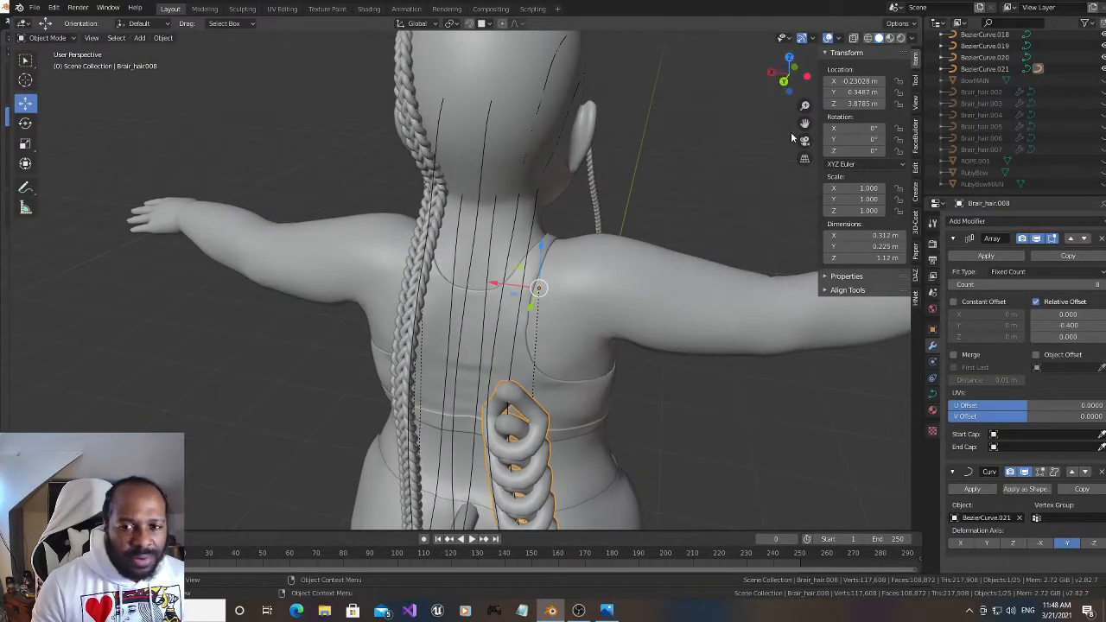
pyautogui.moveTo(805, 122); pyautogui.dragTo(685, 126)
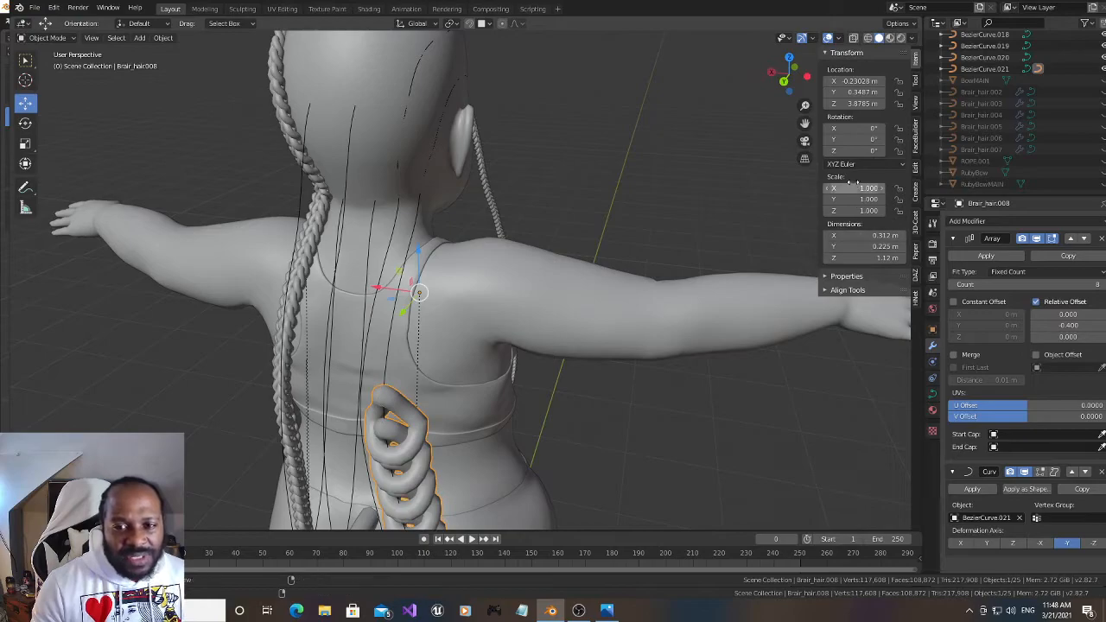
pyautogui.moveTo(853, 139); pyautogui.dragTo(806, 172)
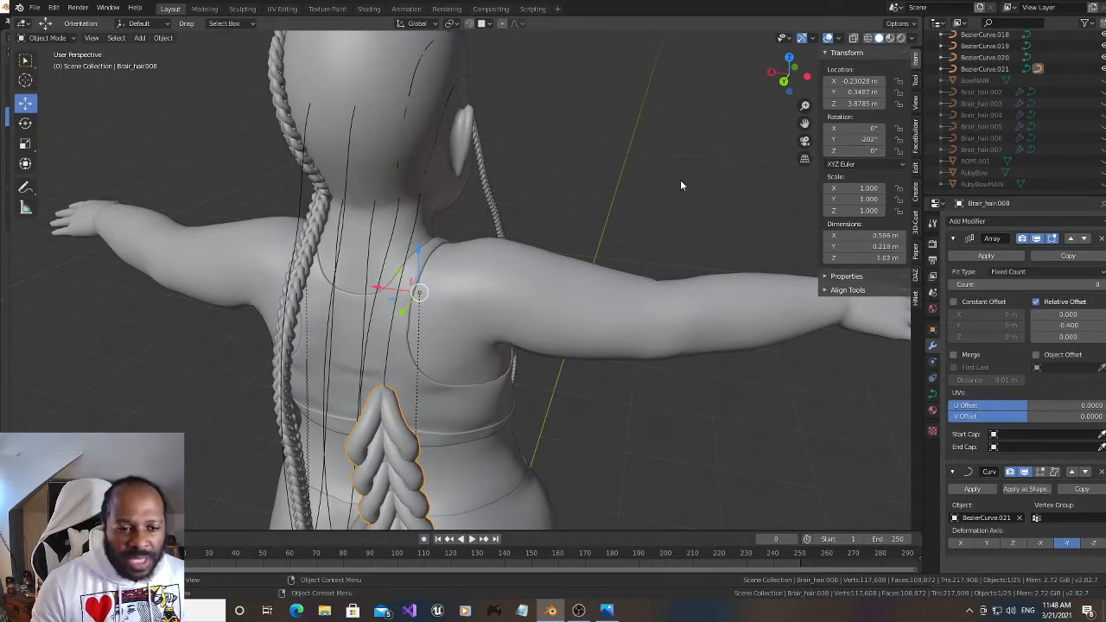
pyautogui.moveTo(806, 124); pyautogui.dragTo(774, 13)
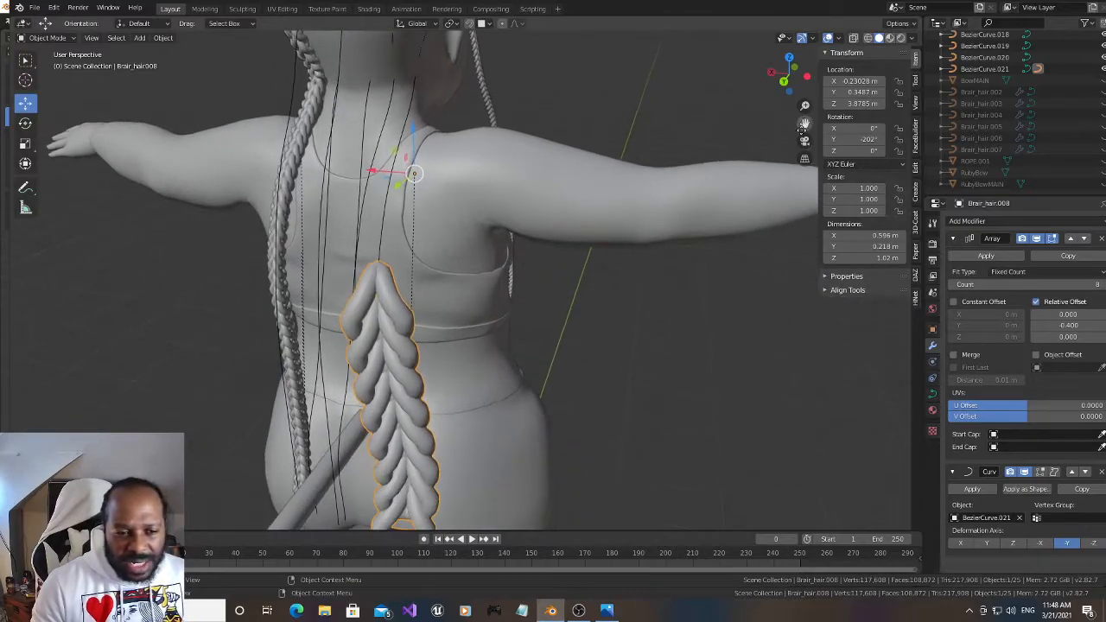
pyautogui.press('s')
pyautogui.click(522, 163)
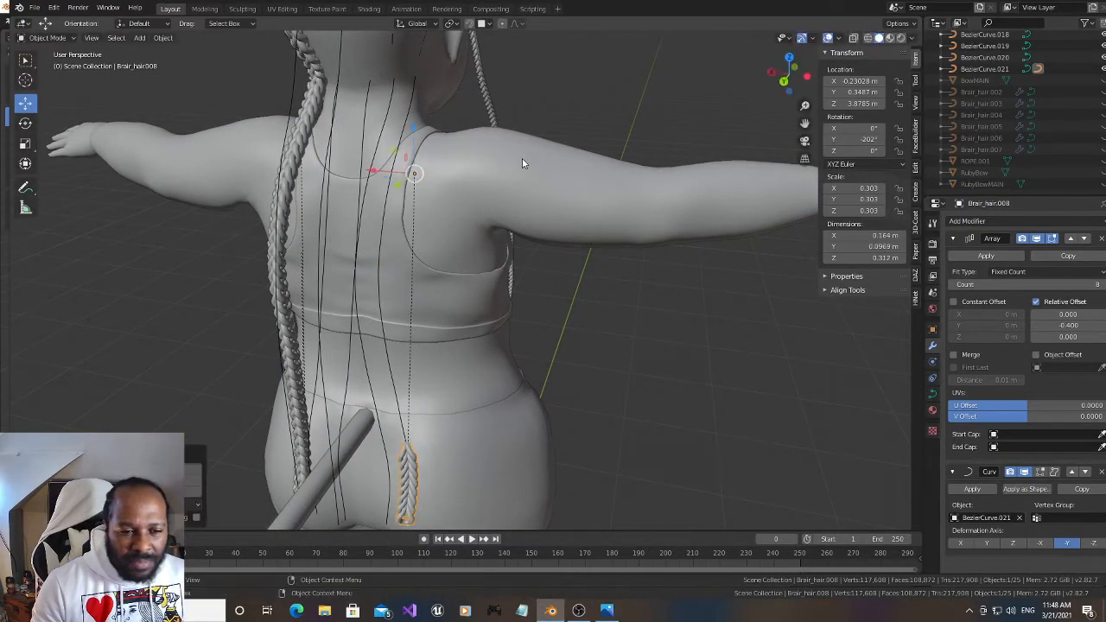
# Raise the Array count of Brair_hair.008 to 55 to lengthen the braid up the strand curve
pyautogui.moveTo(791, 76); pyautogui.dragTo(733, 88)
pyautogui.moveTo(806, 124); pyautogui.dragTo(813, 202)
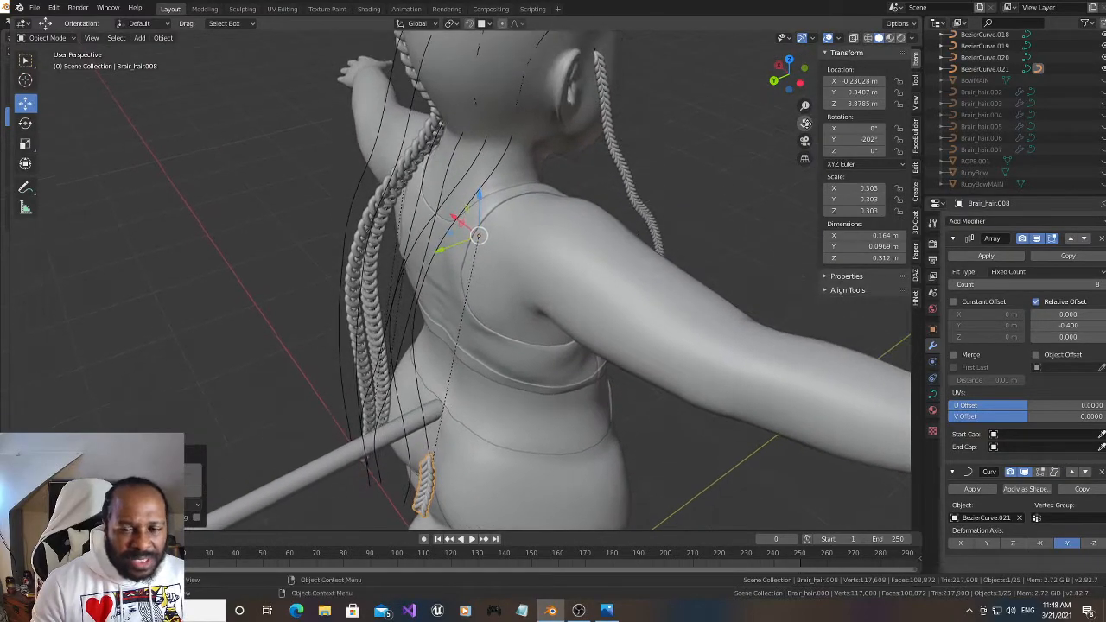
pyautogui.moveTo(1016, 285); pyautogui.dragTo(1098, 285)
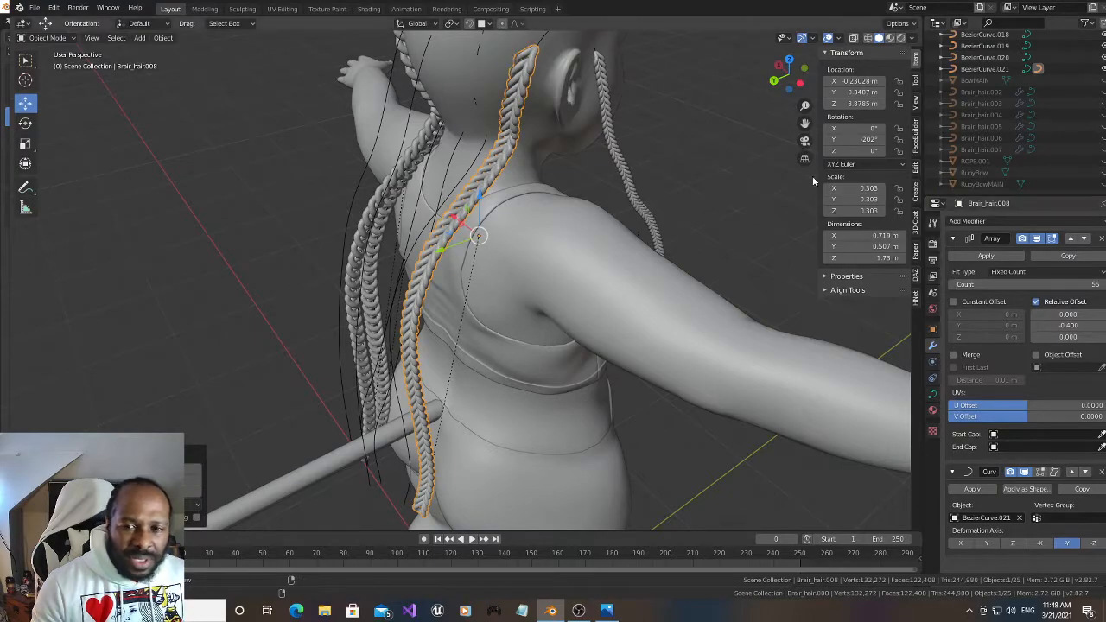
# Rotate Brair_hair.008 to -286° about Y and raise its Array count to 63 to cover the curve above the ear
pyautogui.moveTo(805, 124); pyautogui.dragTo(767, 220)
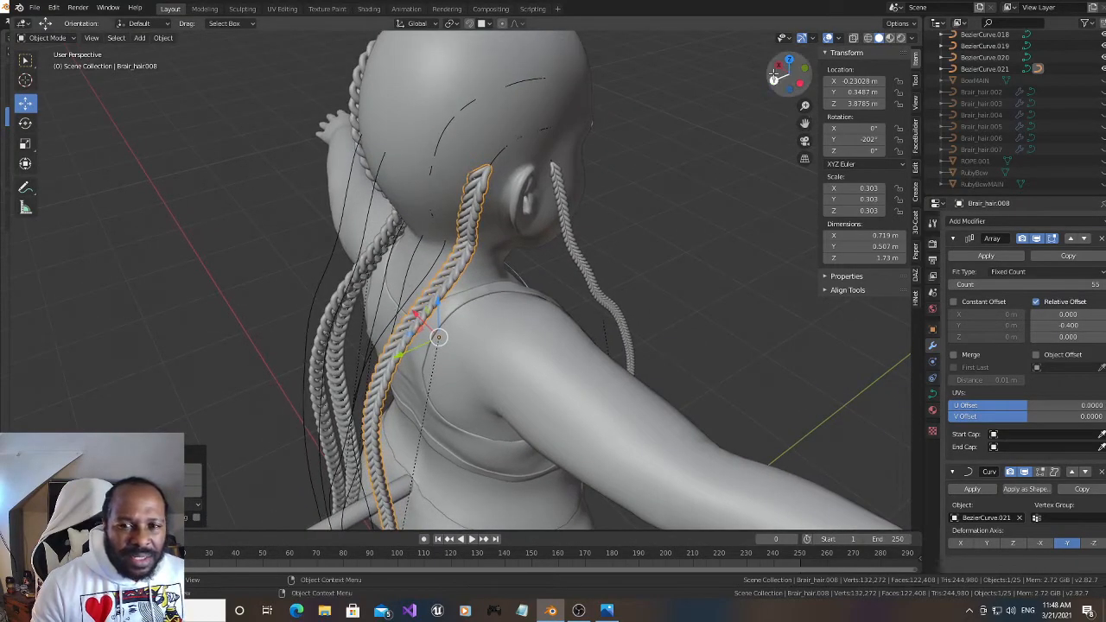
pyautogui.moveTo(789, 75); pyautogui.dragTo(739, 42)
pyautogui.moveTo(864, 139); pyautogui.dragTo(841, 139)
pyautogui.click(1104, 284)
pyautogui.click(1104, 285)
pyautogui.click(1104, 284)
pyautogui.click(1104, 284)
pyautogui.click(1104, 285)
pyautogui.click(1104, 285)
pyautogui.click(1104, 284)
pyautogui.click(1104, 284)
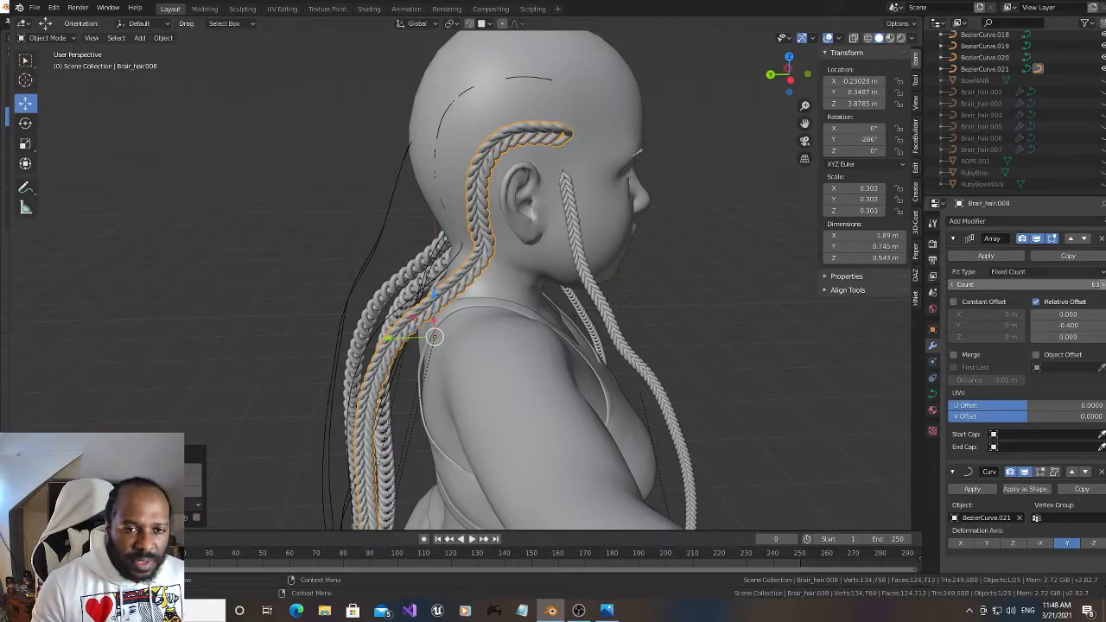
pyautogui.moveTo(788, 67); pyautogui.dragTo(788, 76)
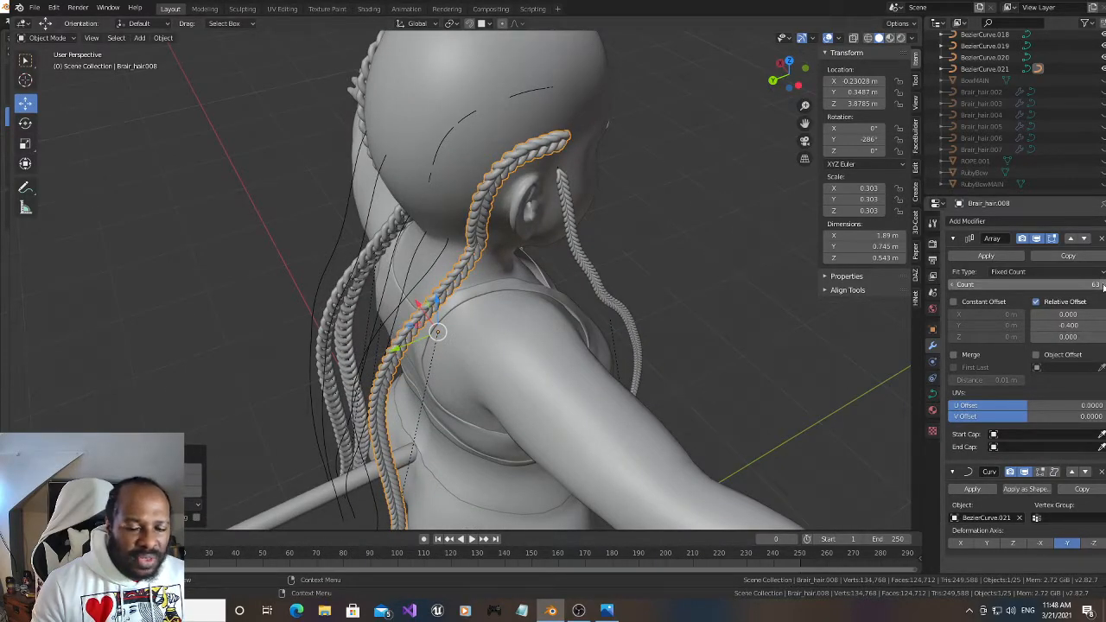
pyautogui.moveTo(791, 76); pyautogui.dragTo(781, 97)
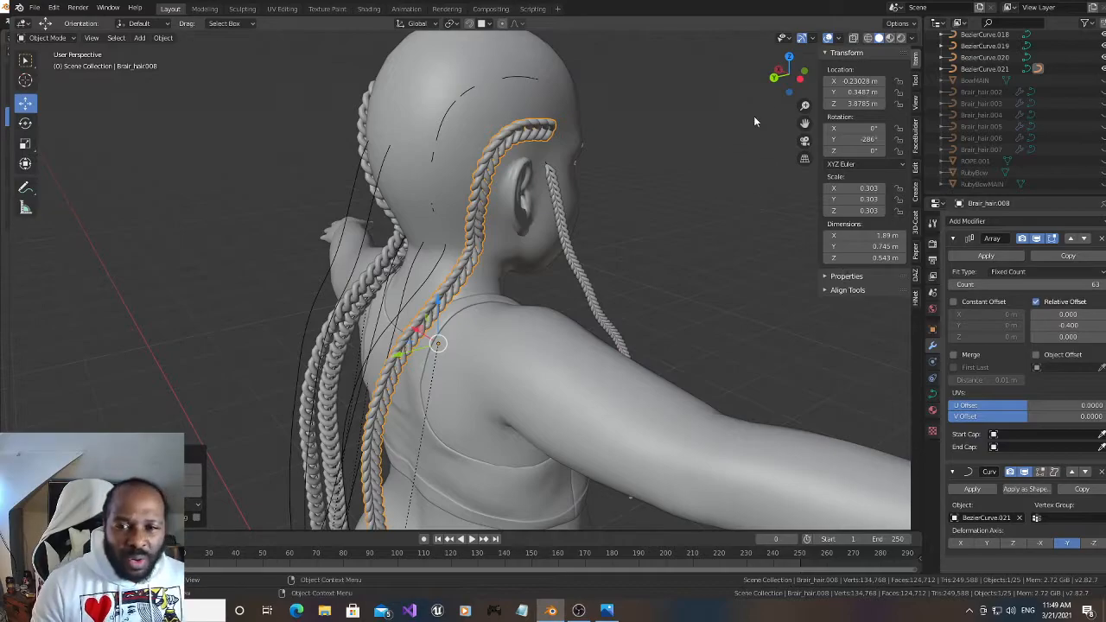
pyautogui.moveTo(802, 122); pyautogui.dragTo(822, 140)
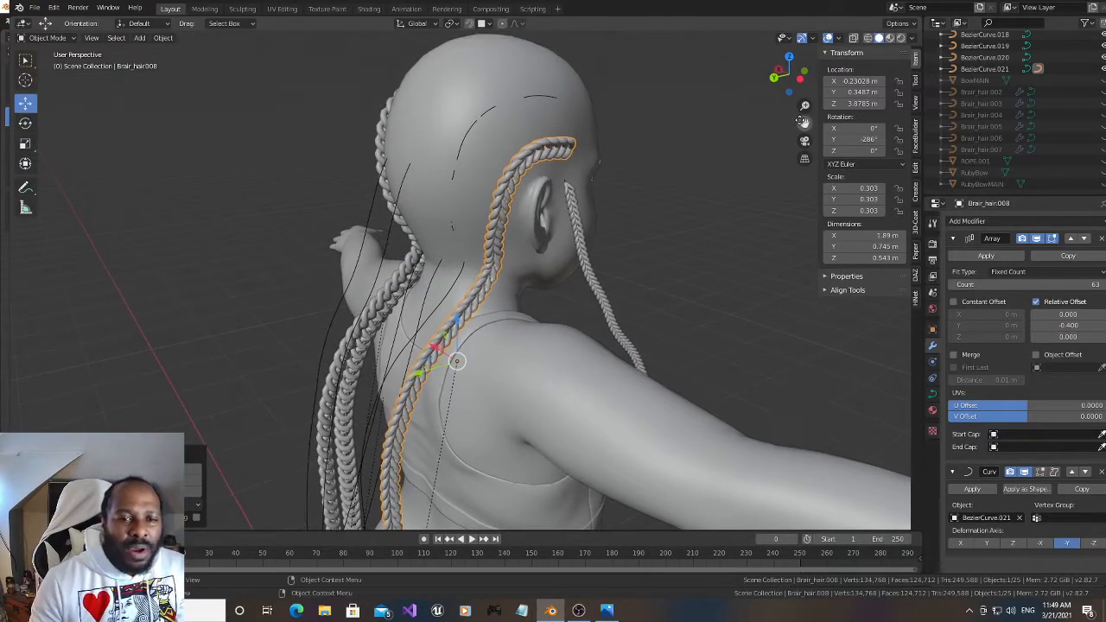
pyautogui.moveTo(779, 86); pyautogui.dragTo(777, 89)
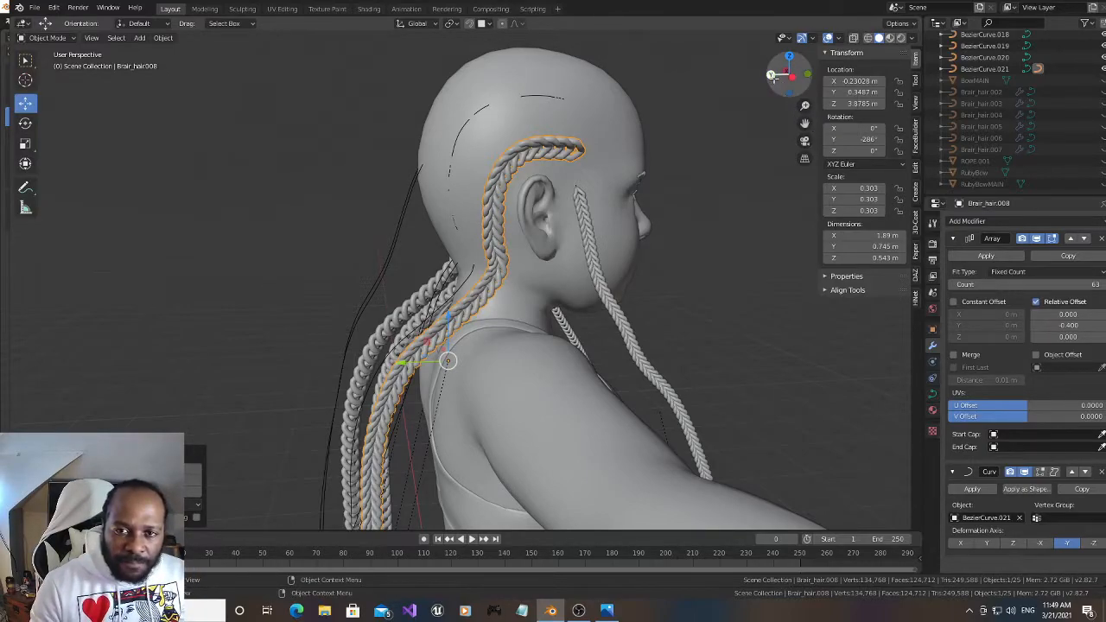
pyautogui.moveTo(771, 75); pyautogui.dragTo(775, 80)
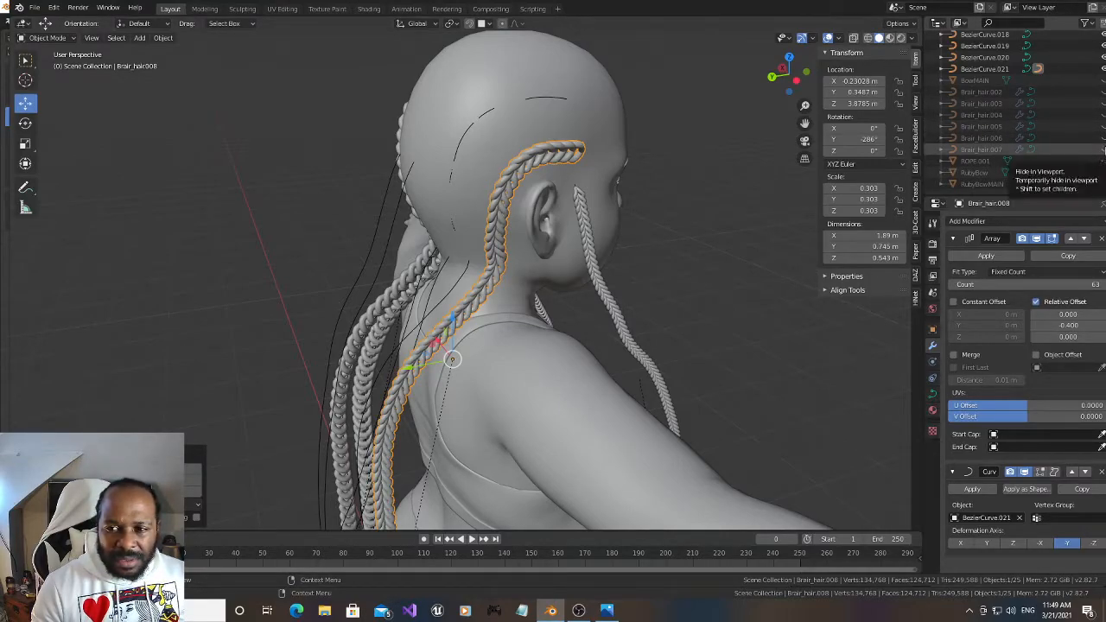
# Unhide Brair_hair.007 and move it onto BezierCurve.020, the neighbouring strand at the back of the head, by copying the curve's location
pyautogui.click(1103, 150)
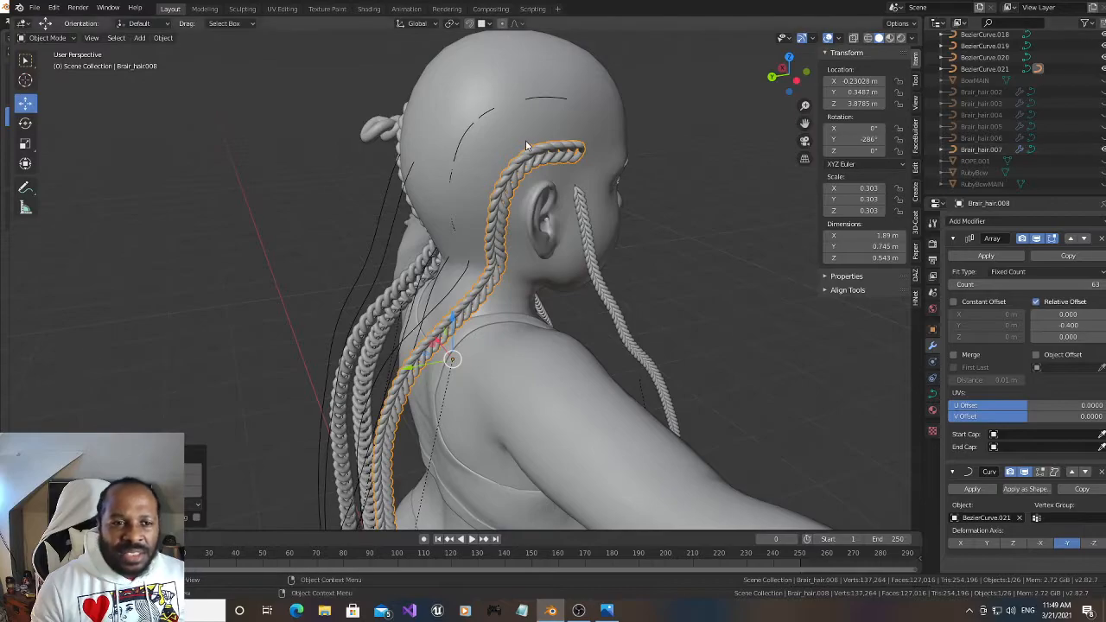
pyautogui.click(373, 133)
pyautogui.moveTo(785, 76)
pyautogui.mouseDown()
pyautogui.moveTo(772, 98)
pyautogui.moveTo(733, 113)
pyautogui.moveTo(763, 84)
pyautogui.moveTo(812, 103)
pyautogui.moveTo(740, 92)
pyautogui.moveTo(718, 105)
pyautogui.moveTo(797, 93)
pyautogui.moveTo(787, 86)
pyautogui.mouseUp()
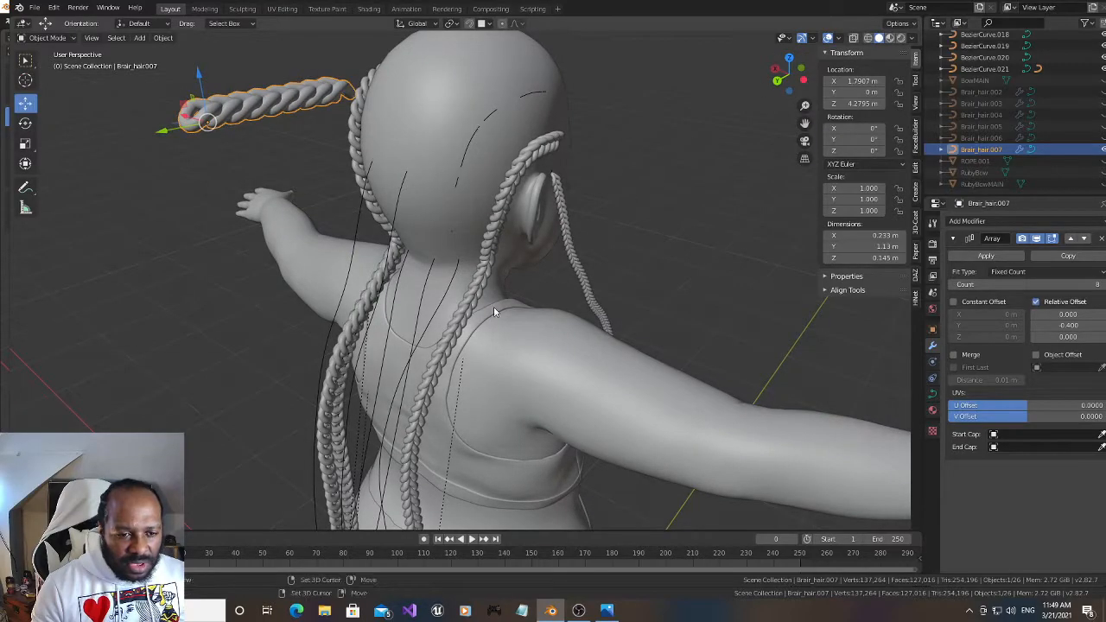
pyautogui.keyDown('shift'); pyautogui.click(397, 385); pyautogui.keyUp('shift')
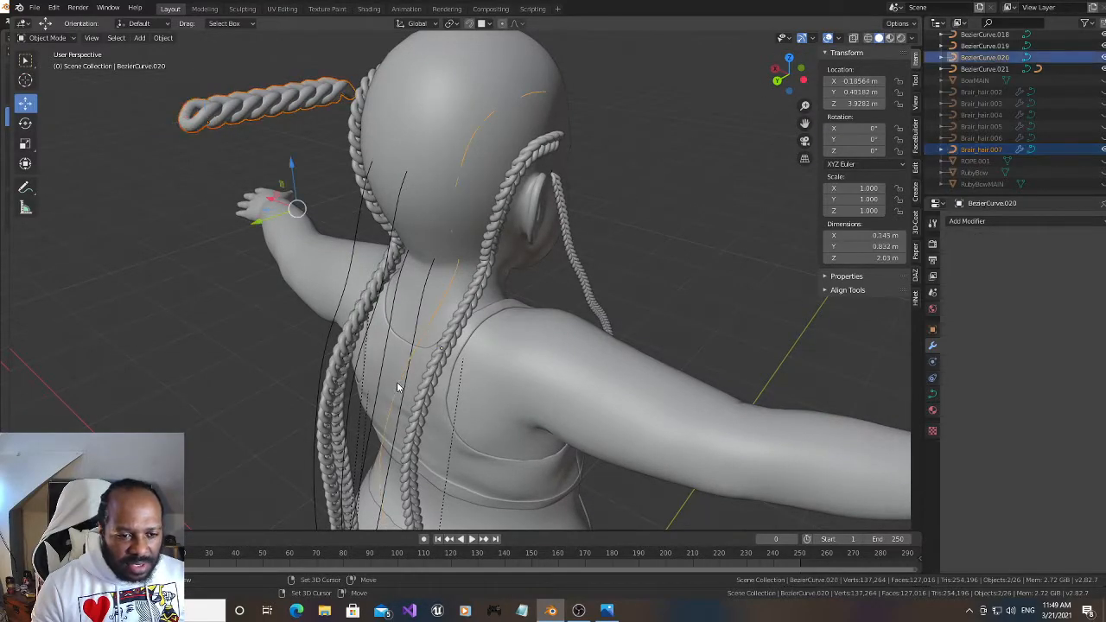
pyautogui.hotkey('ctrl', 'c')
pyautogui.click(611, 310)
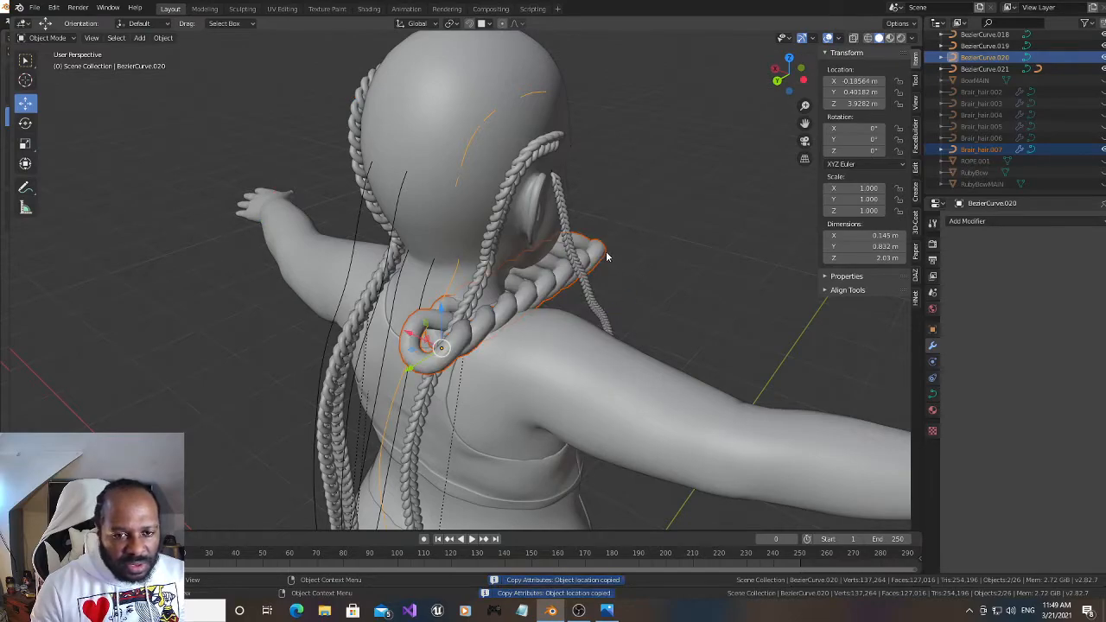
# Parent Brair_hair.007 to BezierCurve.020 with Curve Deform and set its deformation axis to -Y
pyautogui.hotkey('ctrl', 'p')
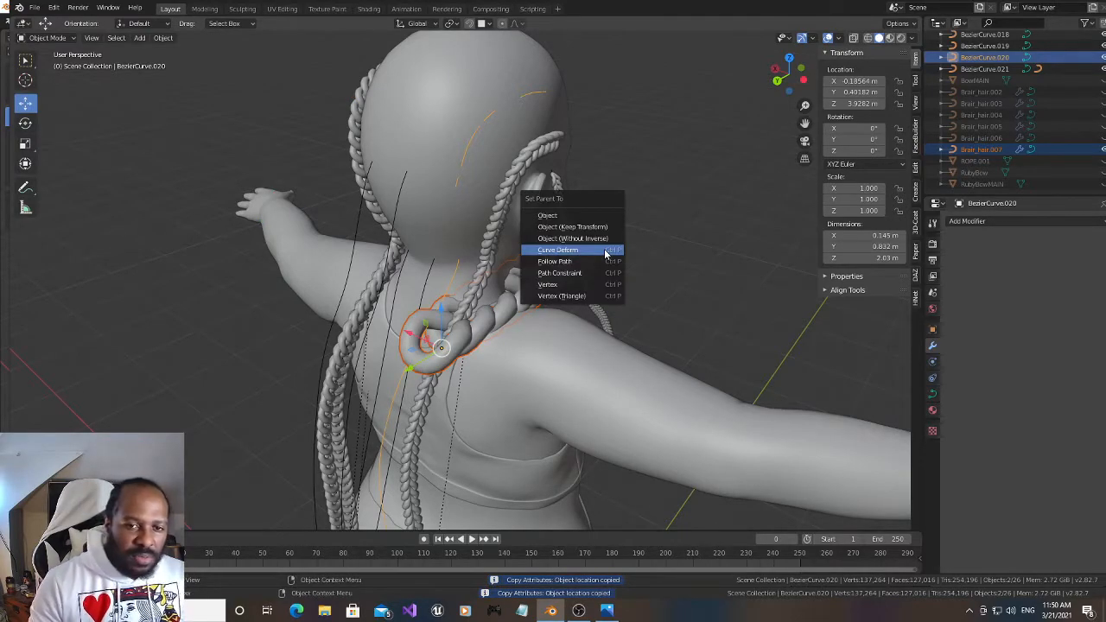
pyautogui.click(608, 251)
pyautogui.moveTo(805, 124); pyautogui.dragTo(822, 39)
pyautogui.moveTo(788, 78)
pyautogui.mouseDown()
pyautogui.moveTo(838, 99)
pyautogui.moveTo(783, 87)
pyautogui.mouseUp()
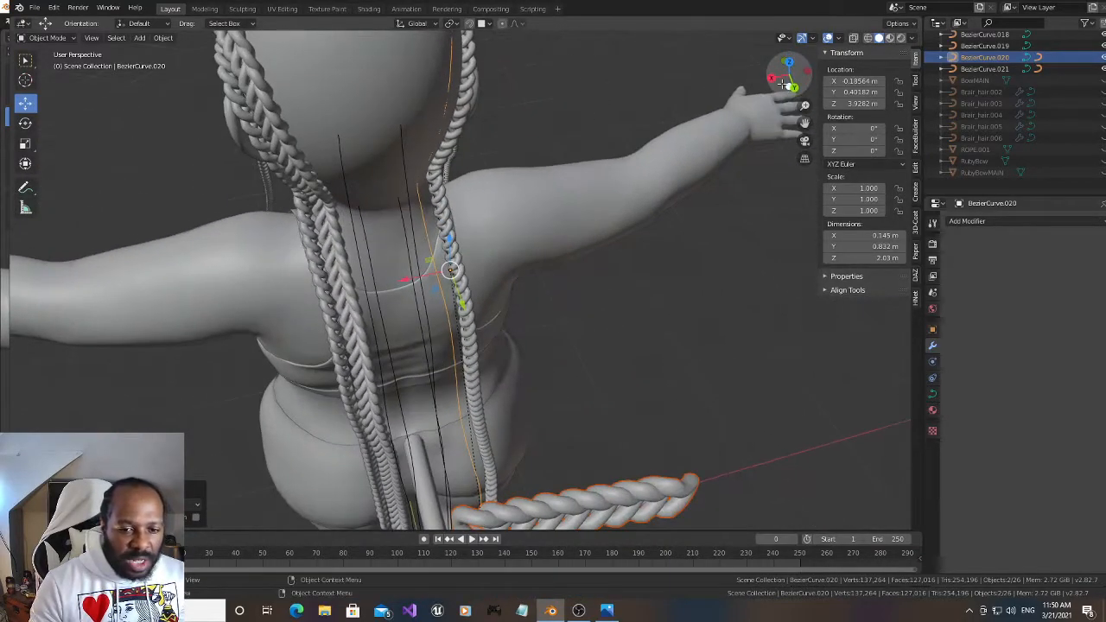
pyautogui.click(668, 477)
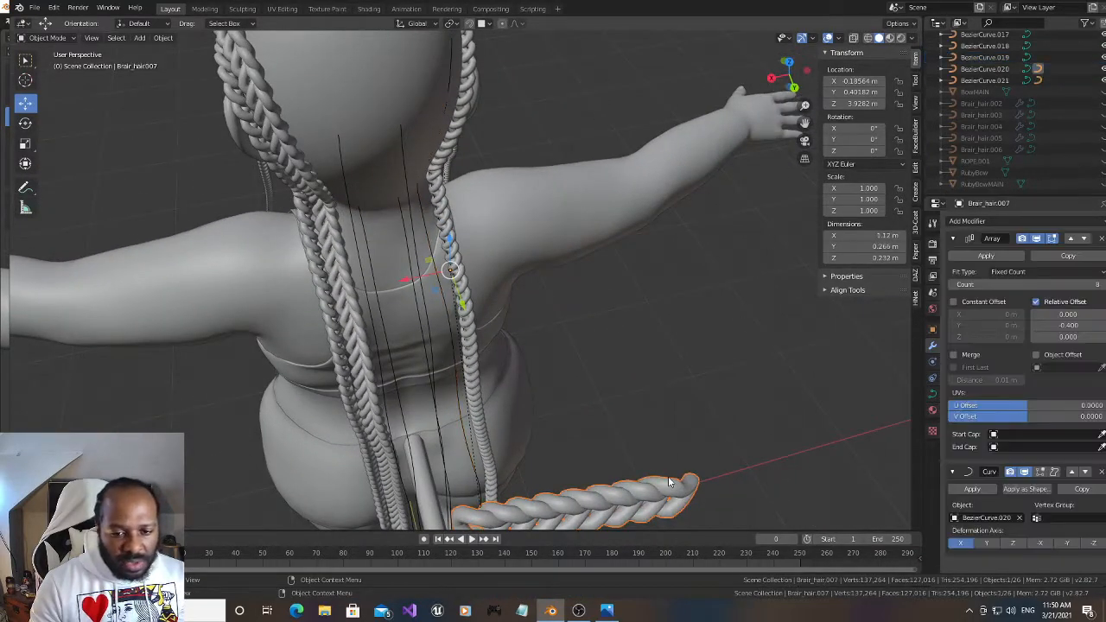
pyautogui.click(1067, 544)
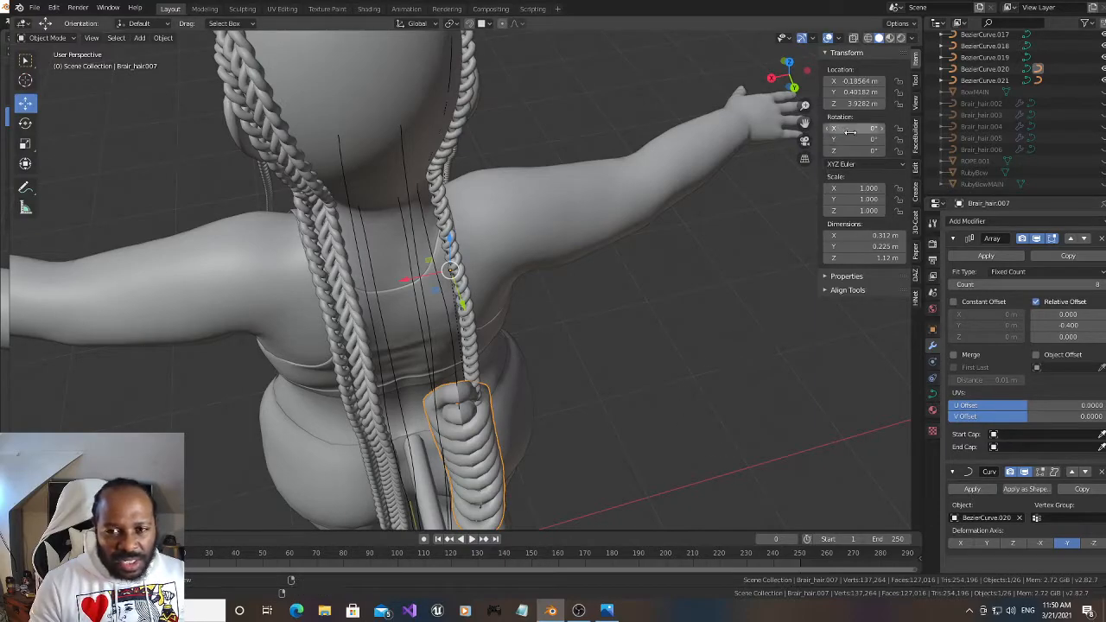
# Rotate Brair_hair.007 to 179° about Y and scale it down uniformly to 0.278
pyautogui.moveTo(855, 139); pyautogui.dragTo(942, 139)
pyautogui.press('s')
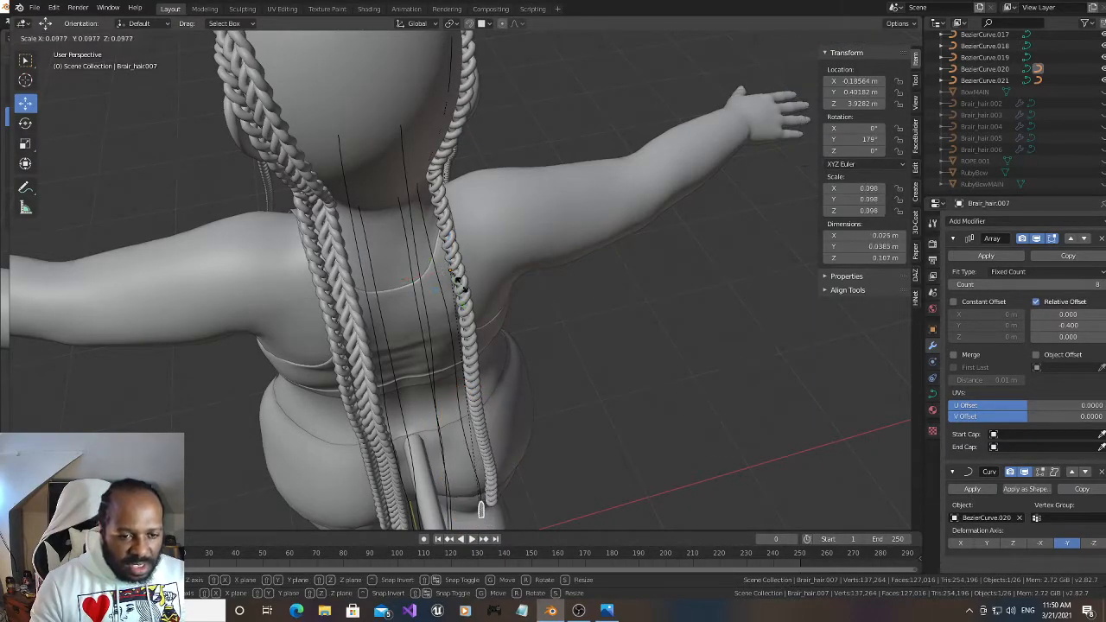
pyautogui.click(508, 267)
pyautogui.moveTo(782, 79); pyautogui.dragTo(691, 86)
pyautogui.press('s')
pyautogui.click(586, 291)
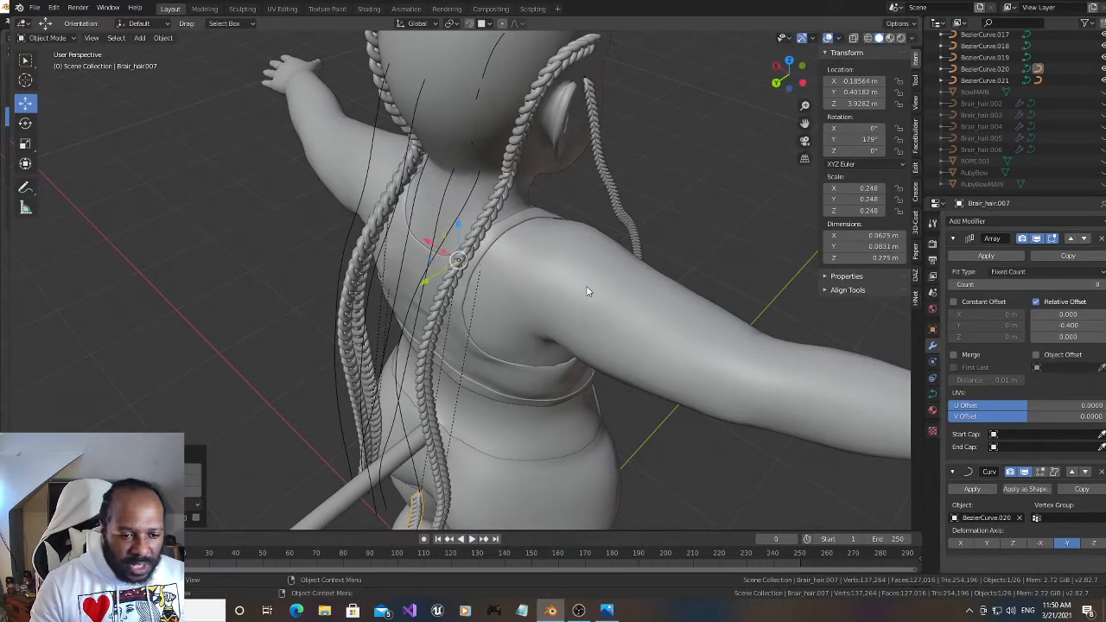
pyautogui.moveTo(805, 122); pyautogui.dragTo(759, 3)
pyautogui.moveTo(790, 76); pyautogui.dragTo(682, 199)
pyautogui.scroll(1, 583, 290)
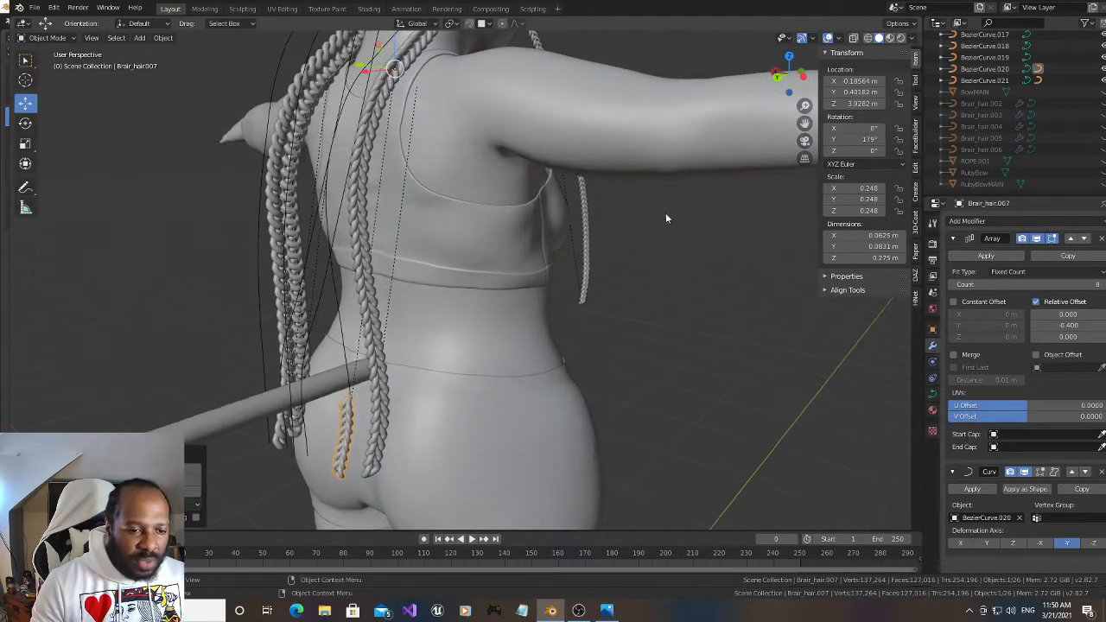
pyautogui.press('s')
pyautogui.click(685, 257)
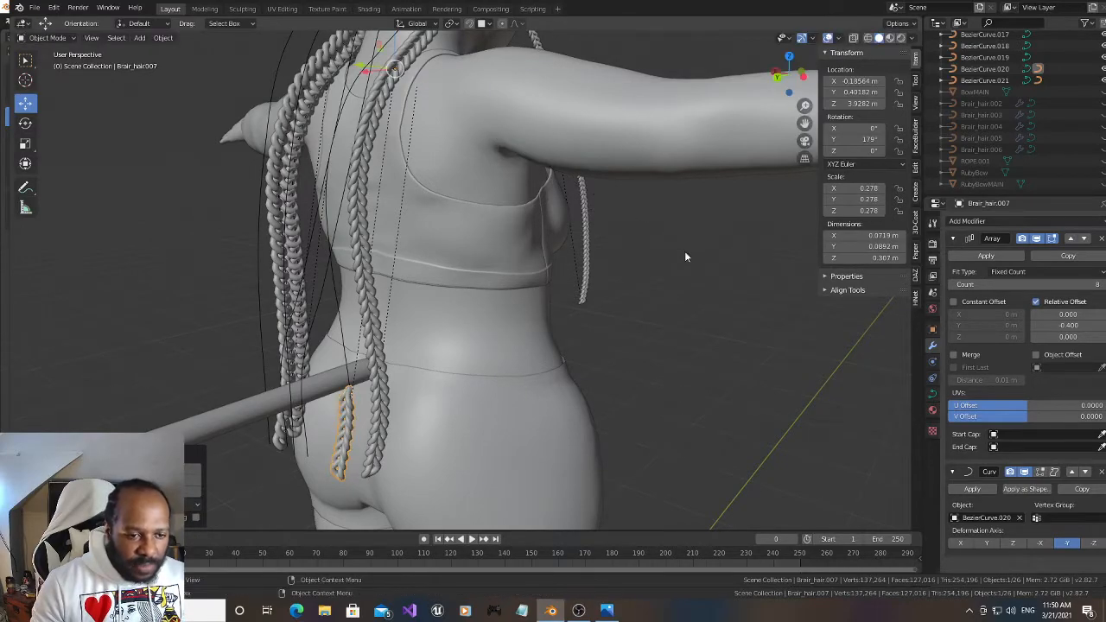
# Raise the Array count of Brair_hair.007 to 78 to extend the braid over the side of the head
pyautogui.moveTo(807, 123); pyautogui.dragTo(806, 287)
pyautogui.moveTo(806, 121); pyautogui.dragTo(796, 119)
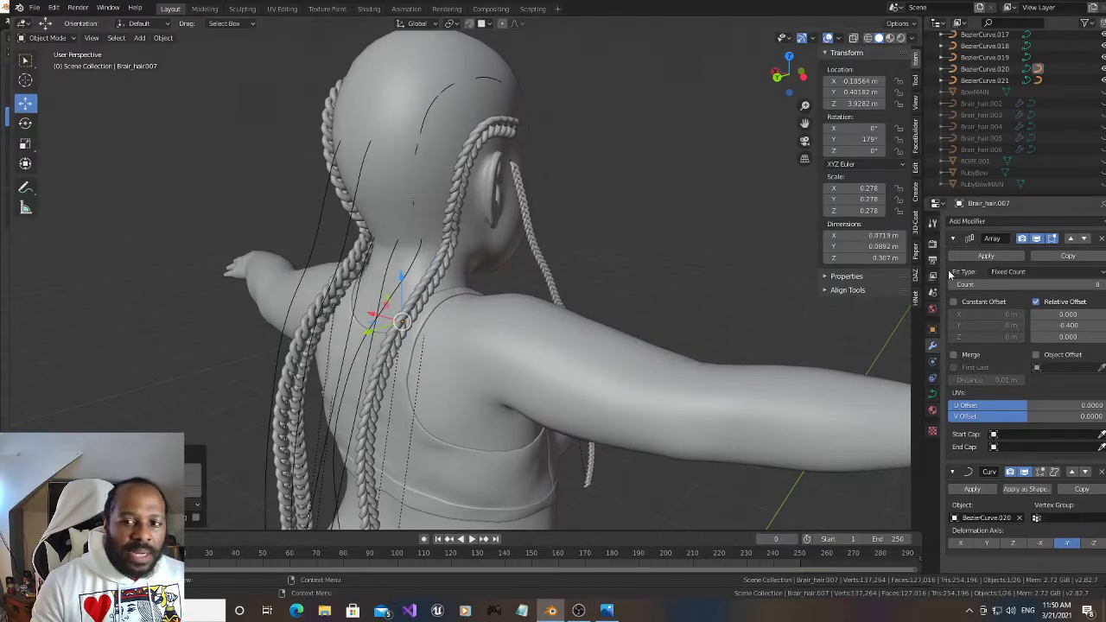
pyautogui.moveTo(1007, 286); pyautogui.dragTo(1068, 286)
pyautogui.moveTo(791, 73)
pyautogui.mouseDown()
pyautogui.moveTo(783, 86)
pyautogui.moveTo(784, 76)
pyautogui.mouseUp()
pyautogui.moveTo(1029, 285)
pyautogui.mouseDown()
pyautogui.moveTo(1050, 285)
pyautogui.moveTo(1039, 286)
pyautogui.mouseUp()
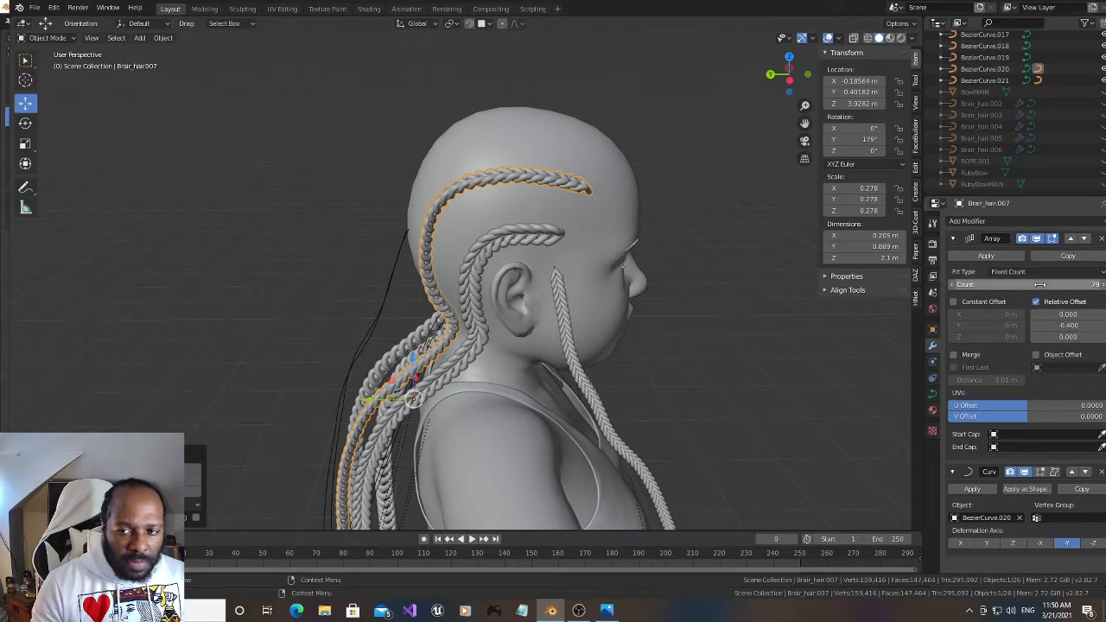
pyautogui.click(954, 285)
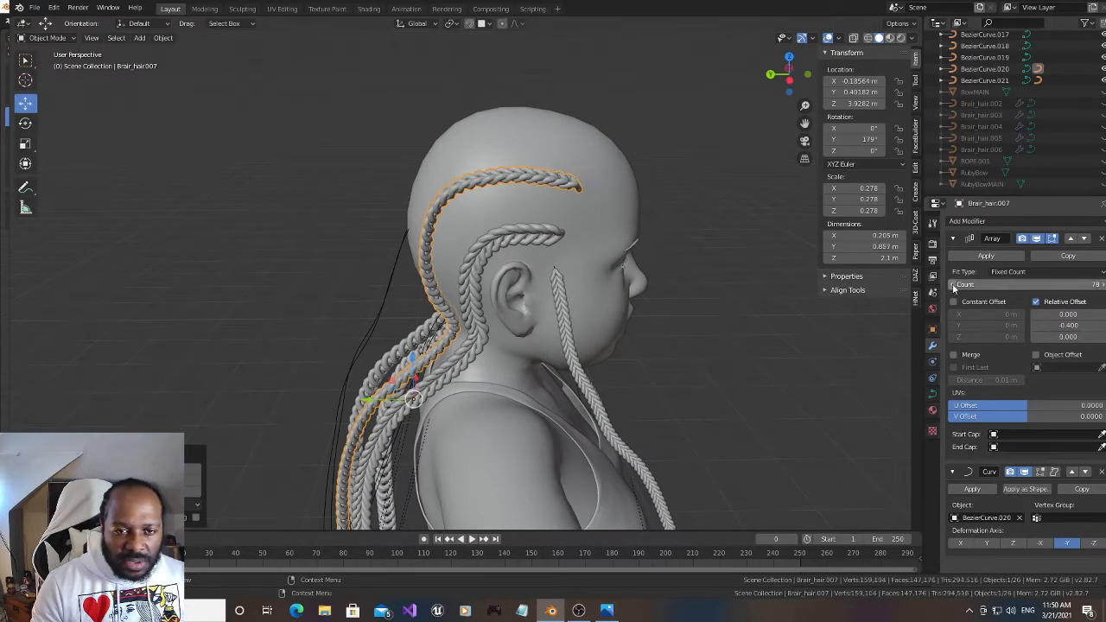
# Rotate Brair_hair.007 to 118° about Y to adjust how the braid lies on the scalp
pyautogui.moveTo(856, 139); pyautogui.dragTo(819, 139)
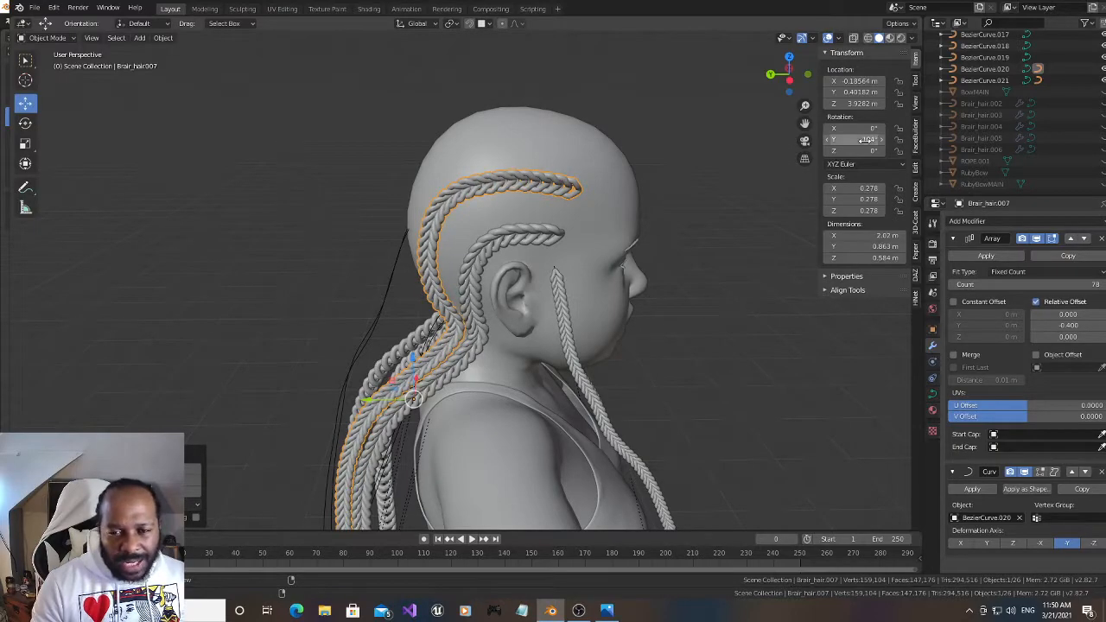
pyautogui.moveTo(788, 73); pyautogui.dragTo(795, 69)
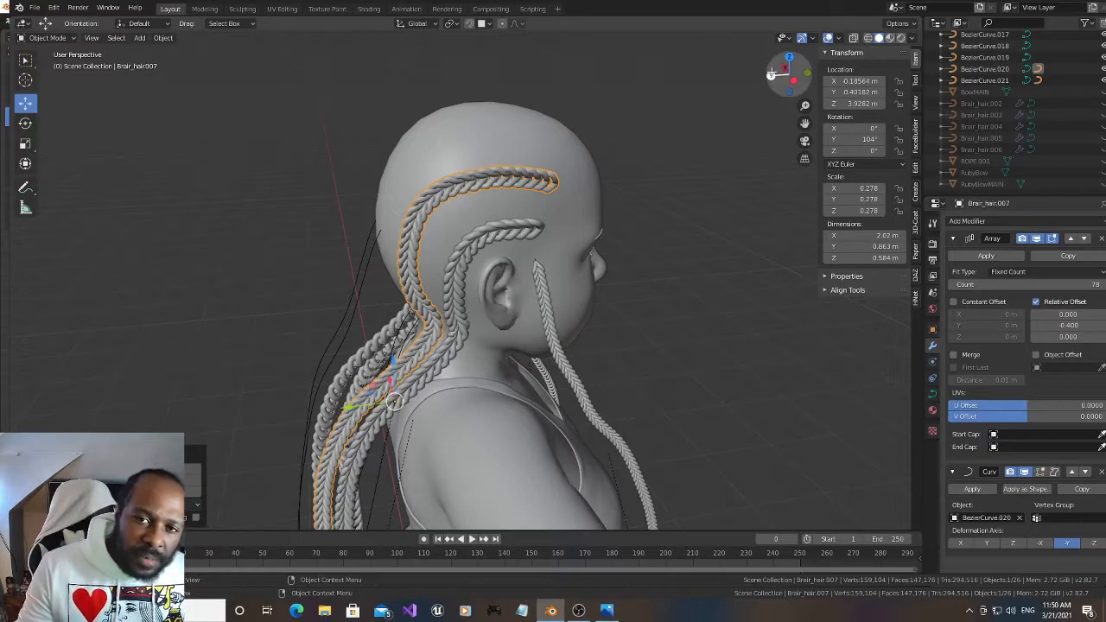
pyautogui.moveTo(782, 76); pyautogui.dragTo(768, 83)
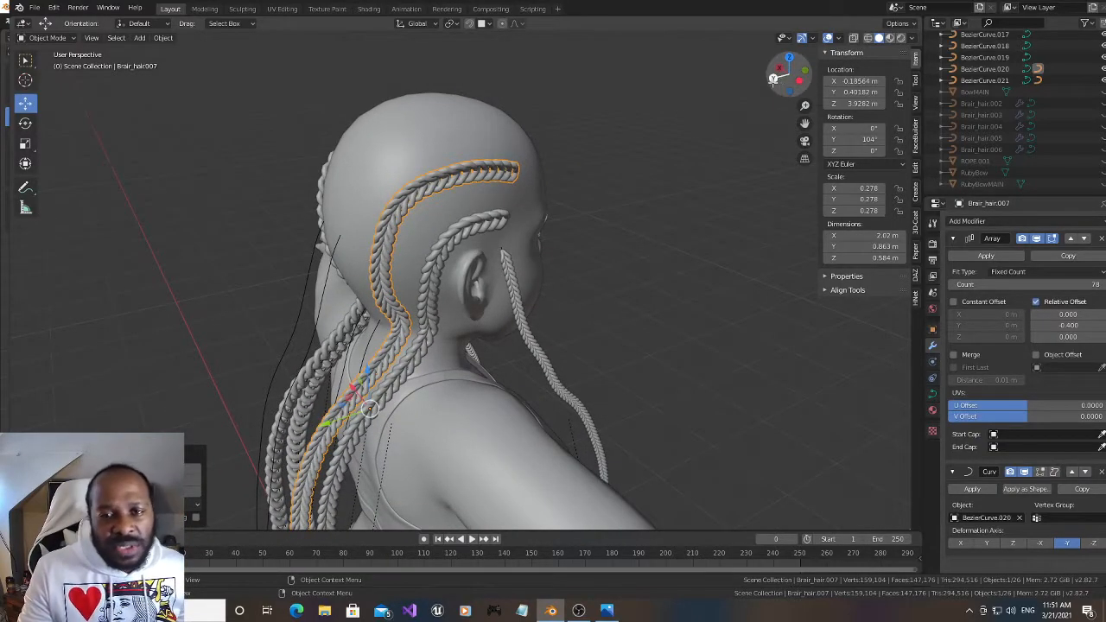
pyautogui.moveTo(777, 78); pyautogui.dragTo(787, 84)
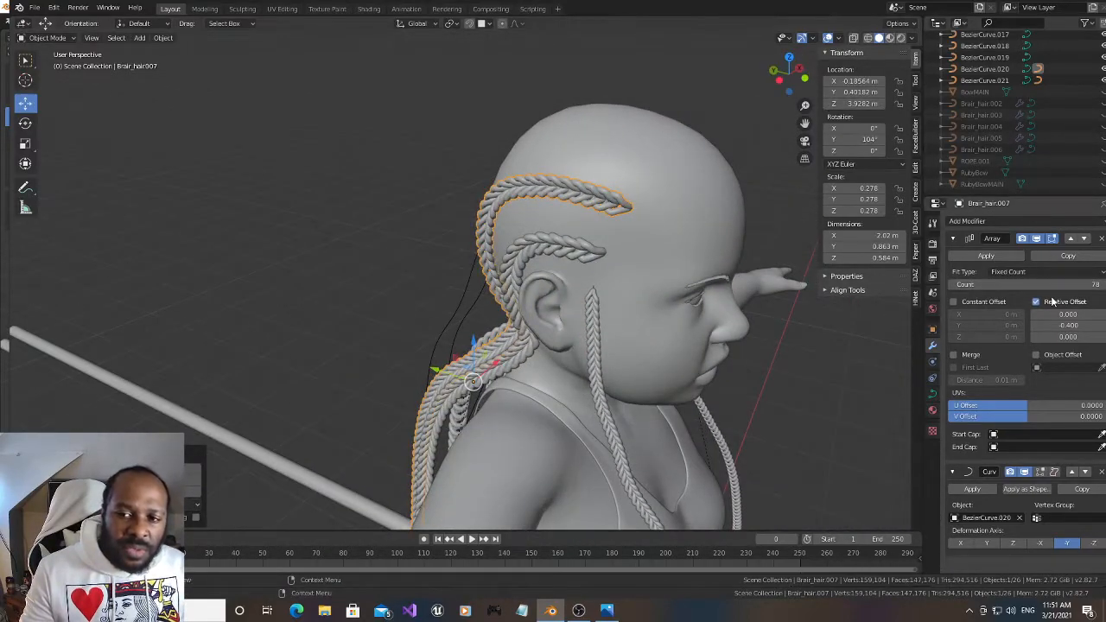
pyautogui.moveTo(869, 139); pyautogui.dragTo(882, 139)
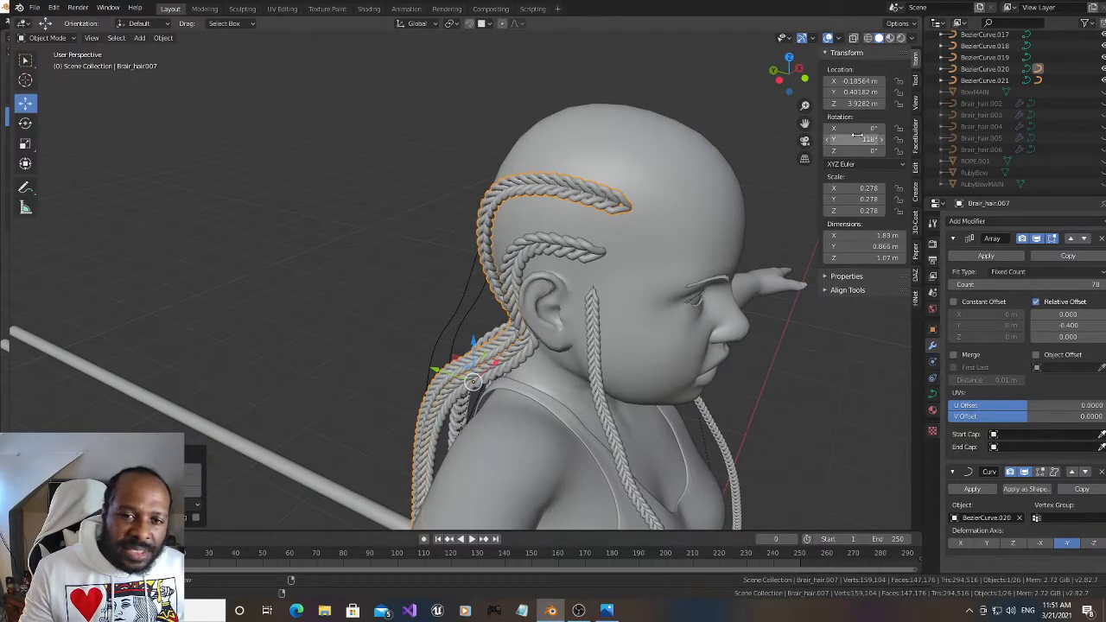
pyautogui.moveTo(789, 76)
pyautogui.mouseDown()
pyautogui.moveTo(773, 76)
pyautogui.moveTo(790, 76)
pyautogui.mouseUp()
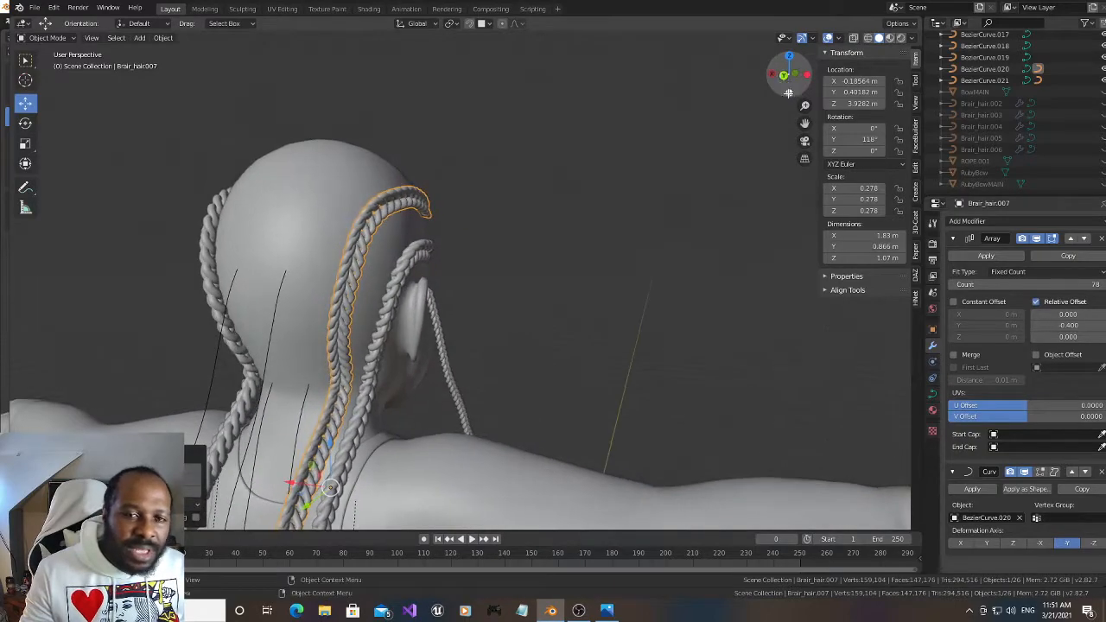
pyautogui.moveTo(804, 124); pyautogui.dragTo(867, 47)
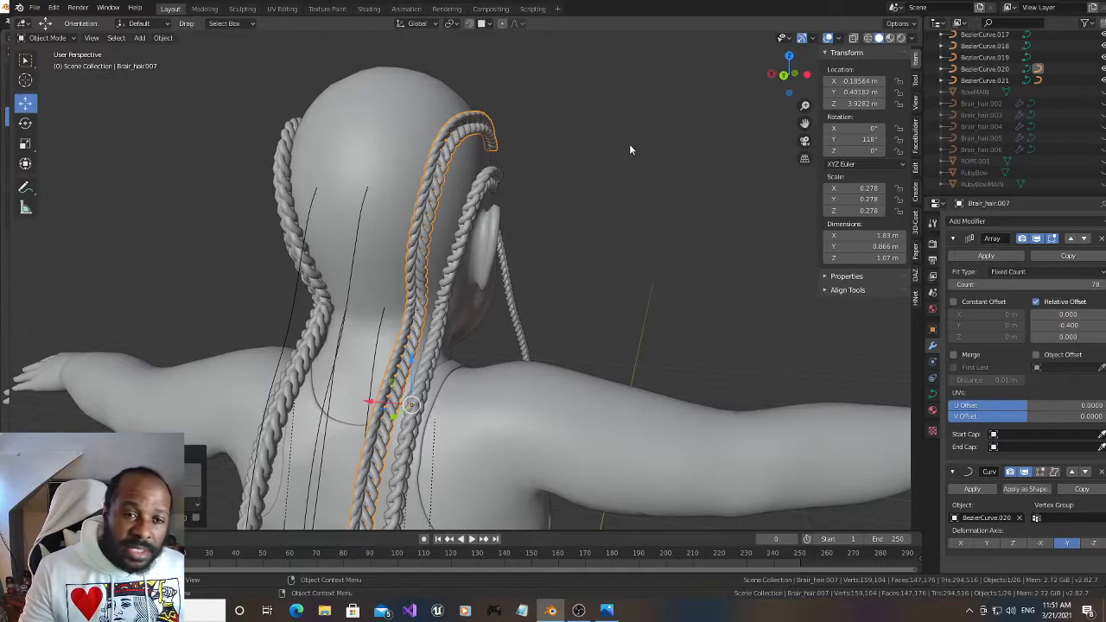
# Unhide Brair_hair.006 and move it onto BezierCurve.016, a strand at the nape, by copying the curve's location
pyautogui.scroll(2, 1062, 137)
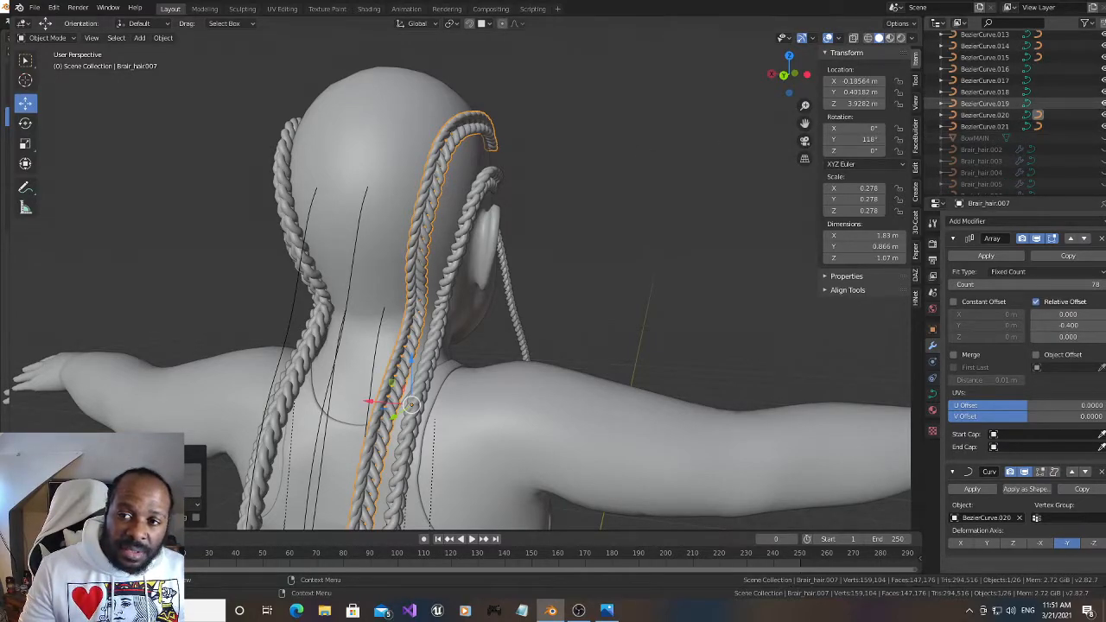
pyautogui.scroll(-2, 1098, 110)
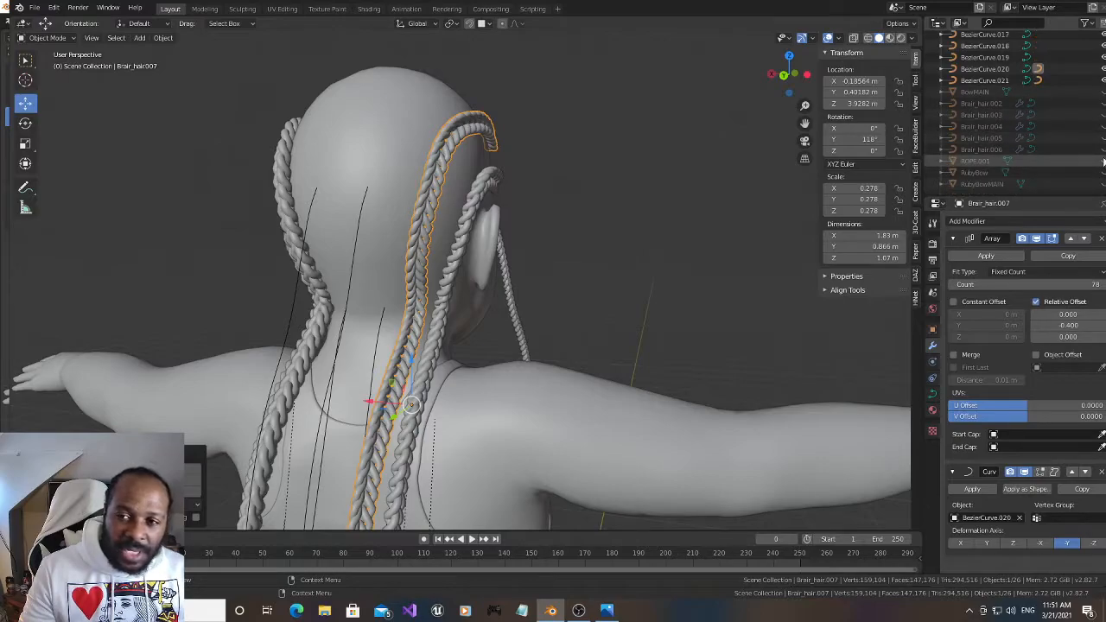
pyautogui.click(743, 167)
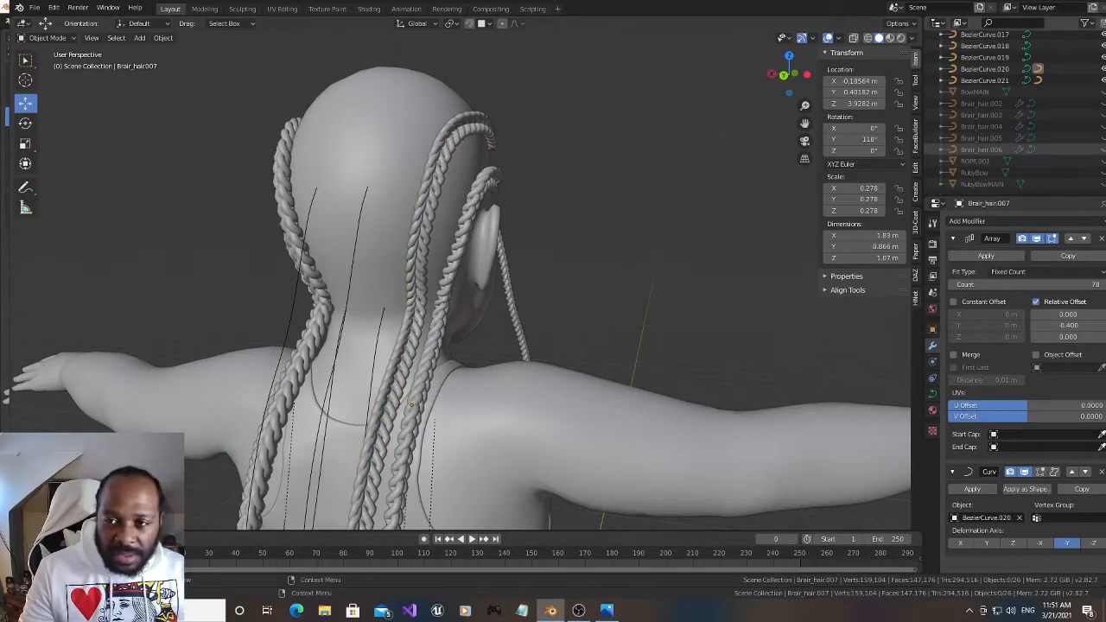
pyautogui.click(131, 249)
pyautogui.moveTo(786, 76)
pyautogui.mouseDown()
pyautogui.moveTo(748, 100)
pyautogui.moveTo(808, 79)
pyautogui.mouseUp()
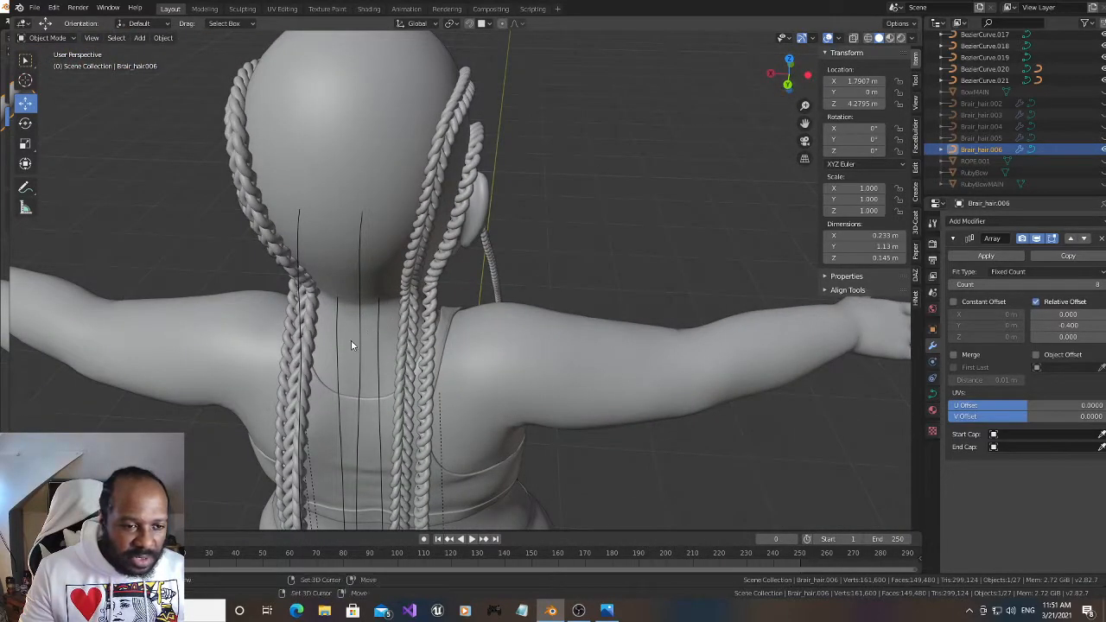
pyautogui.click(493, 303)
pyautogui.moveTo(785, 71); pyautogui.dragTo(816, 71)
pyautogui.scroll(-1, 564, 244)
pyautogui.scroll(-1, 565, 244)
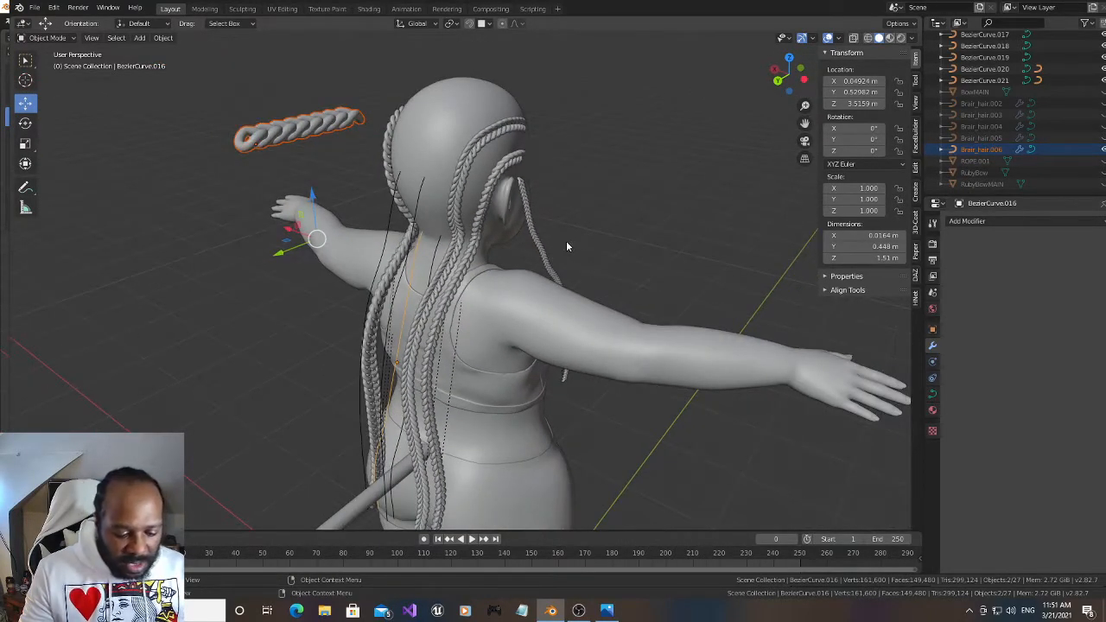
pyautogui.hotkey('ctrl', 'c')
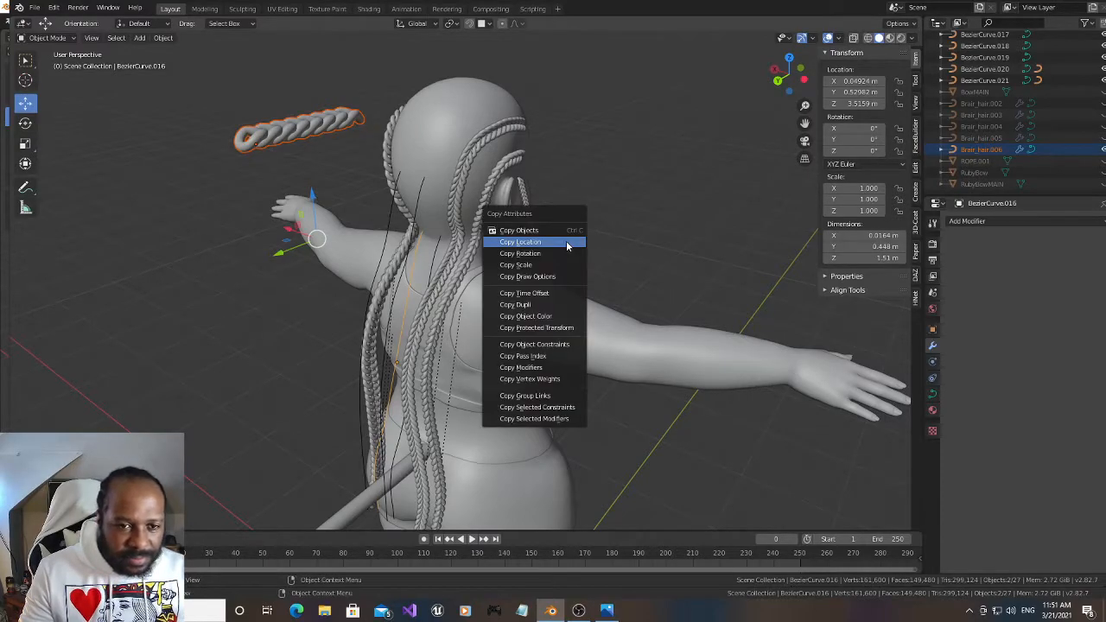
pyautogui.click(567, 246)
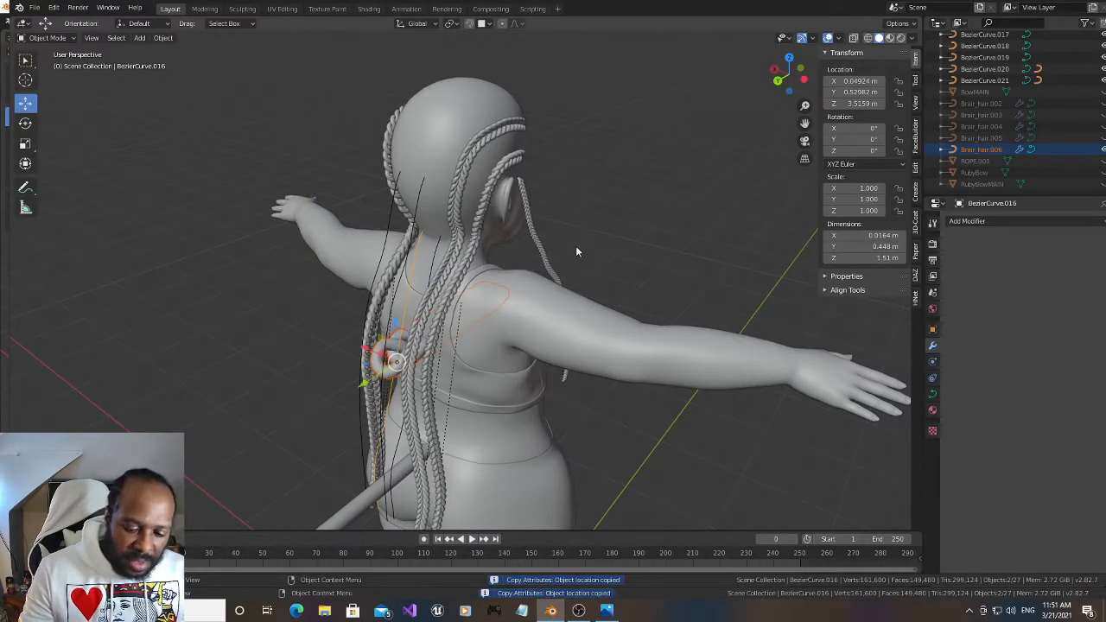
# Parent Brair_hair.006 to BezierCurve.016 with Curve Deform and set its deformation axis to -Y
pyautogui.hotkey('ctrl', 'p')
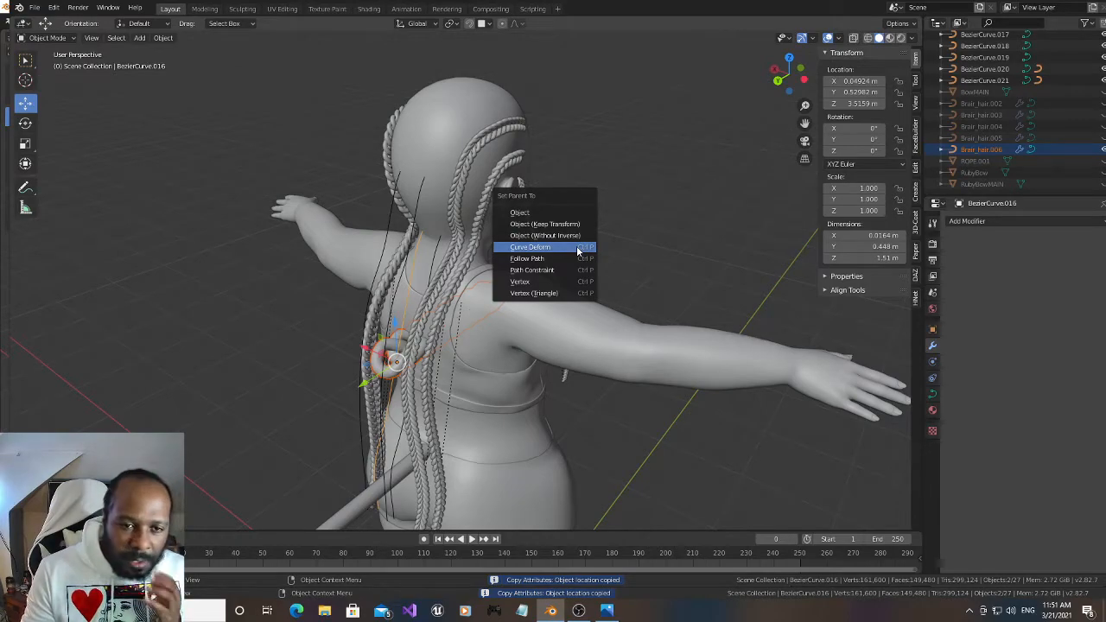
pyautogui.click(578, 249)
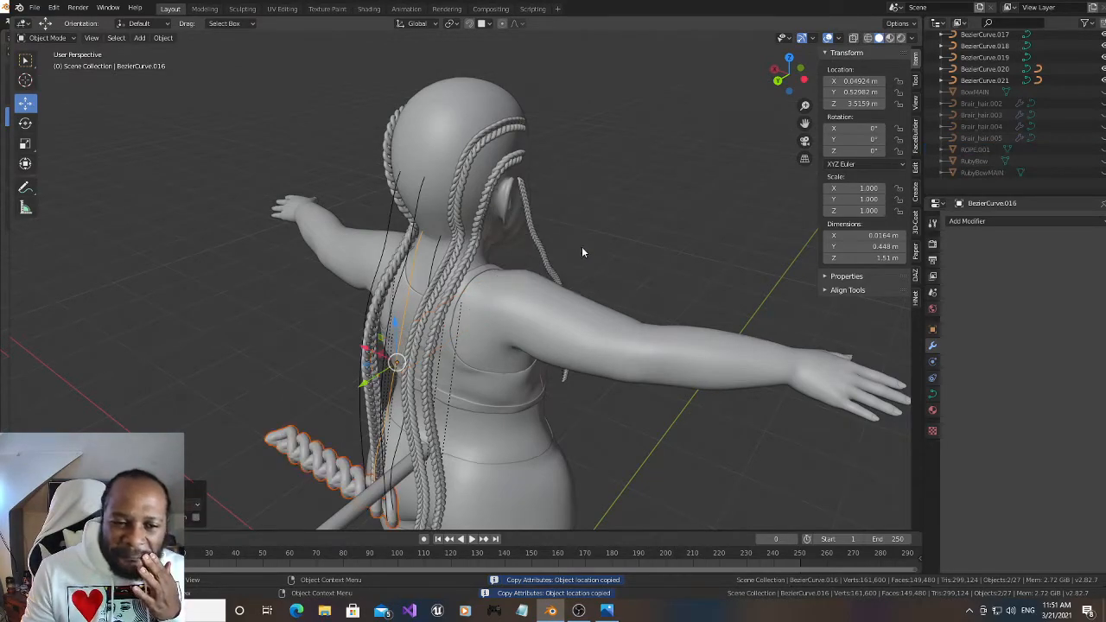
pyautogui.click(316, 461)
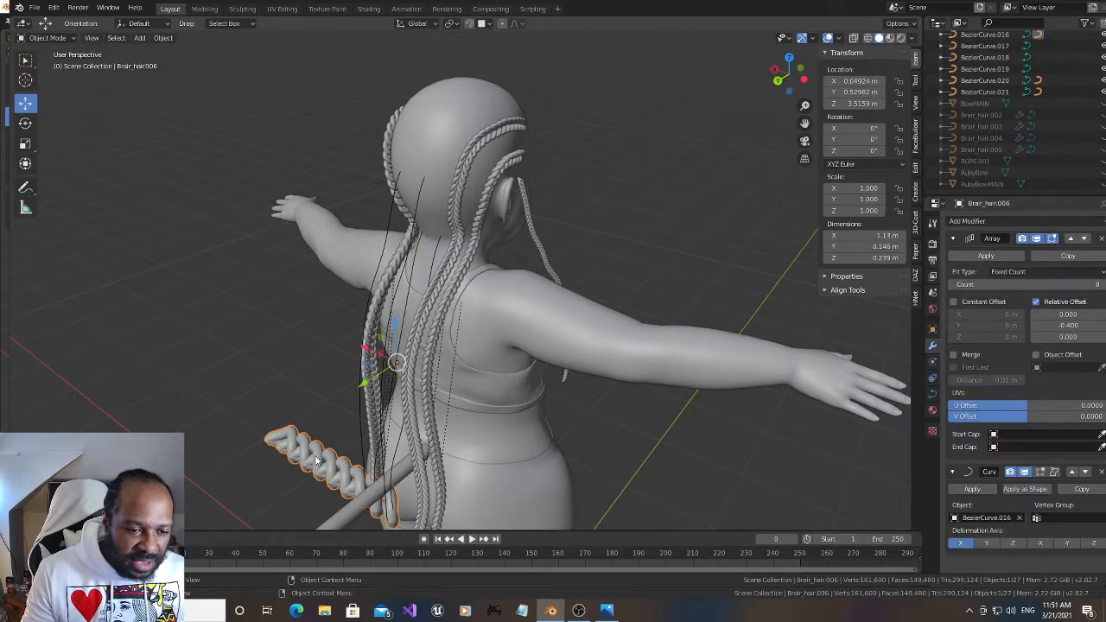
pyautogui.click(1067, 544)
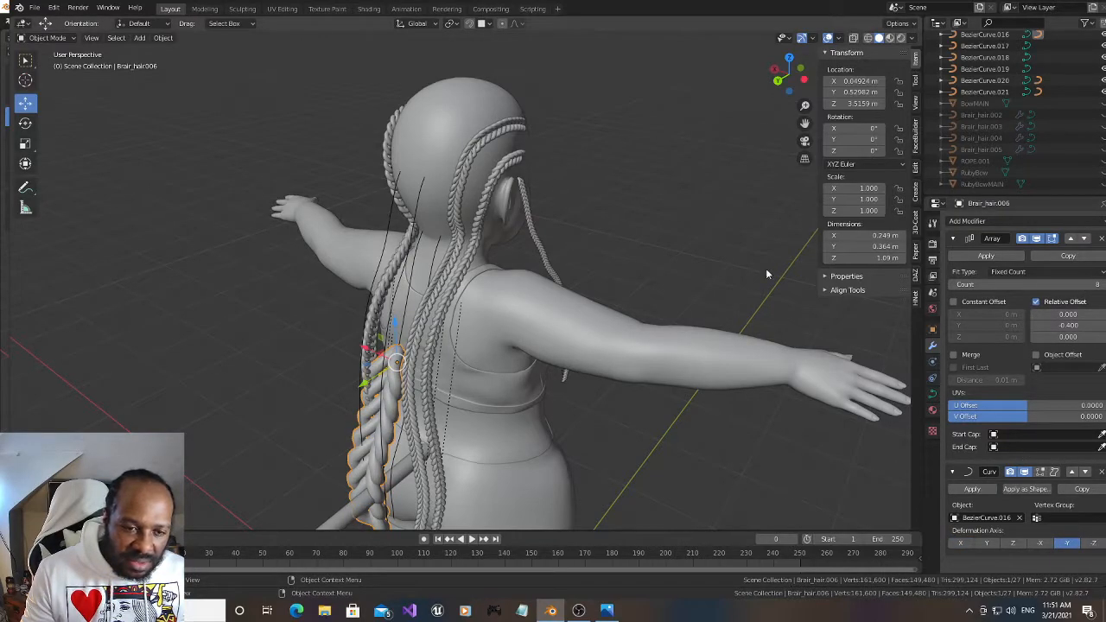
# Scale Brair_hair.006 down uniformly to 0.188 and raise its Array count to 71 to cover the nape strand
pyautogui.press('s')
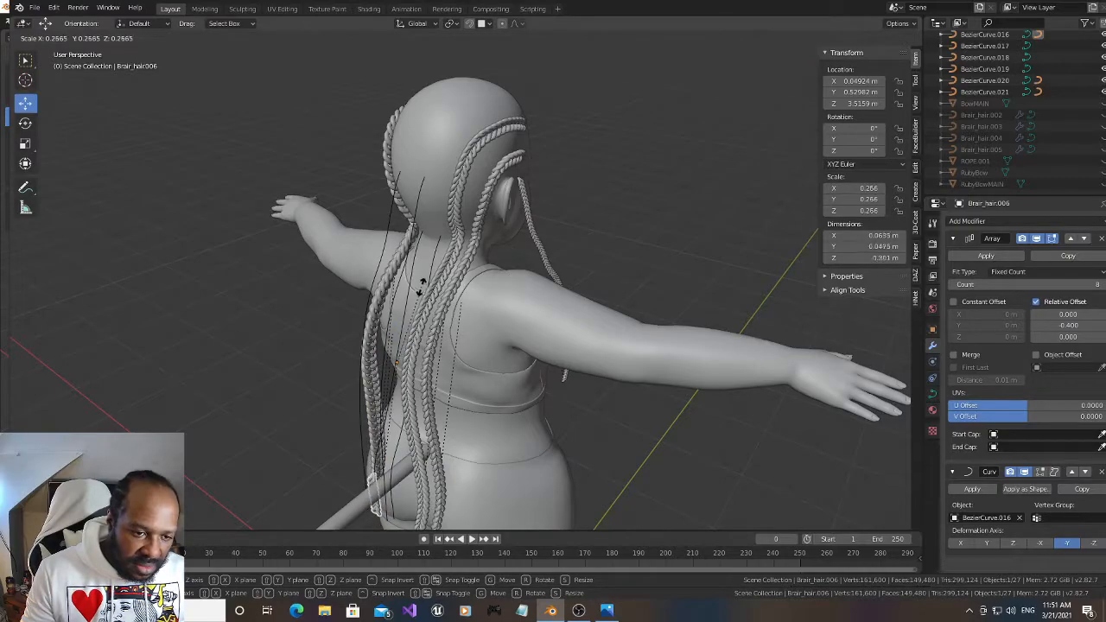
pyautogui.click(413, 309)
pyautogui.moveTo(772, 82); pyautogui.dragTo(823, 61)
pyautogui.moveTo(805, 122); pyautogui.dragTo(851, 108)
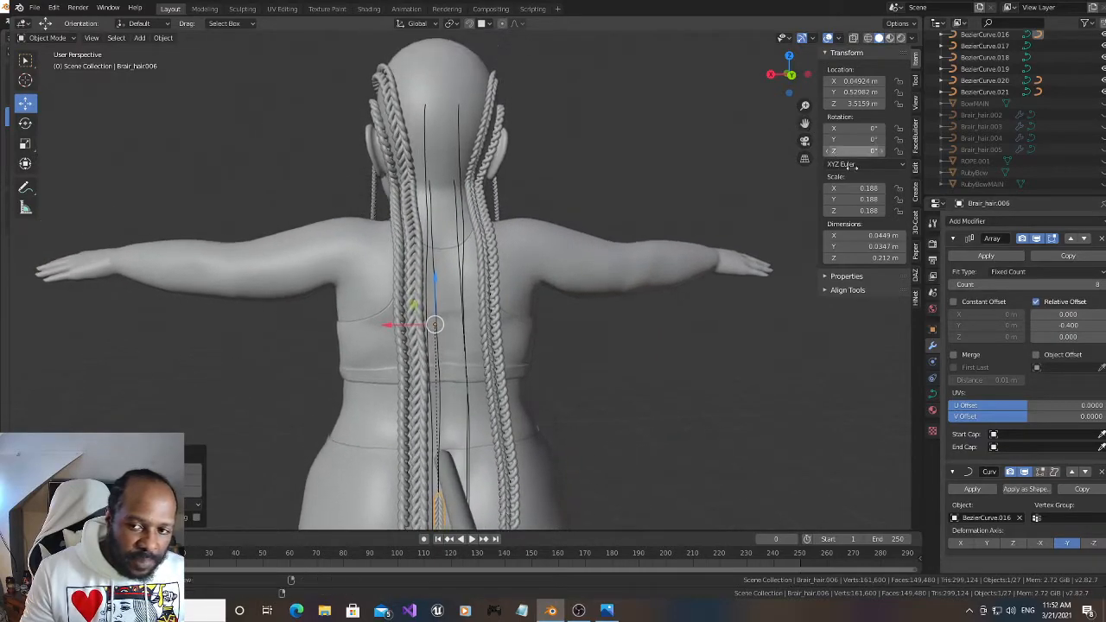
pyautogui.moveTo(1035, 286); pyautogui.dragTo(1091, 286)
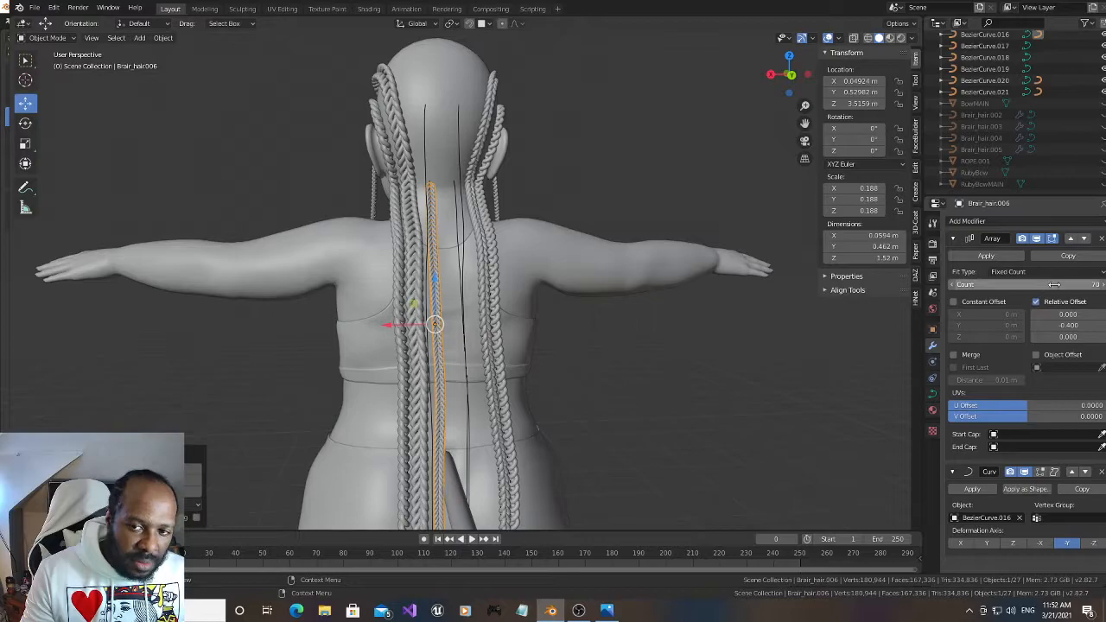
pyautogui.click(1102, 284)
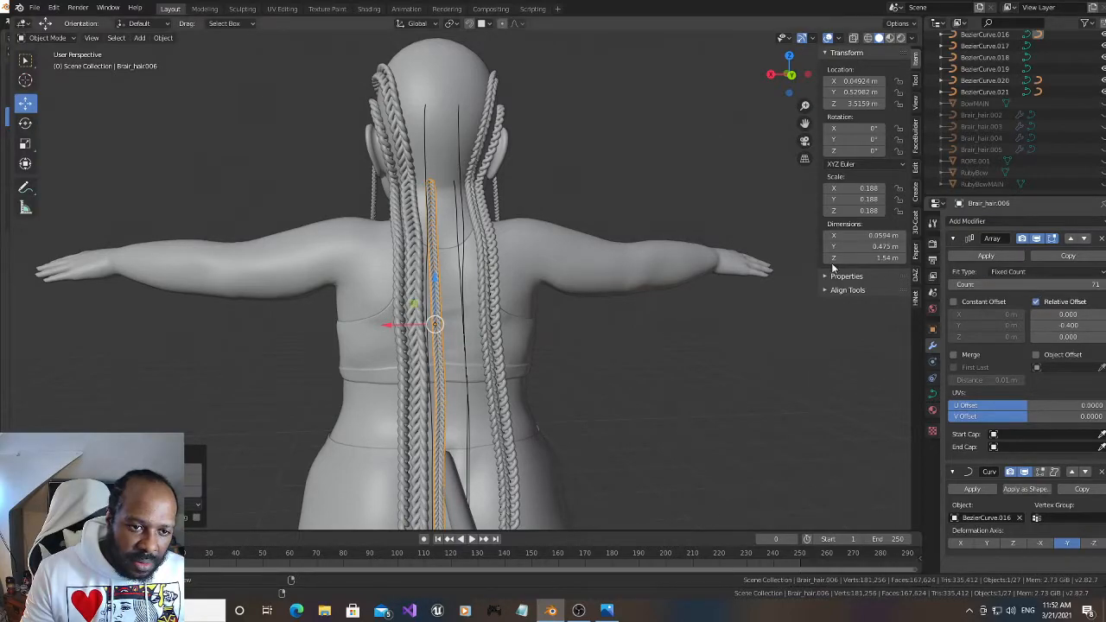
# Unhide Brair_hair.005 and move it onto BezierCurve.018, the other nape strand, by copying the curve's location
pyautogui.moveTo(794, 83); pyautogui.dragTo(740, 105)
pyautogui.moveTo(805, 122); pyautogui.dragTo(819, 155)
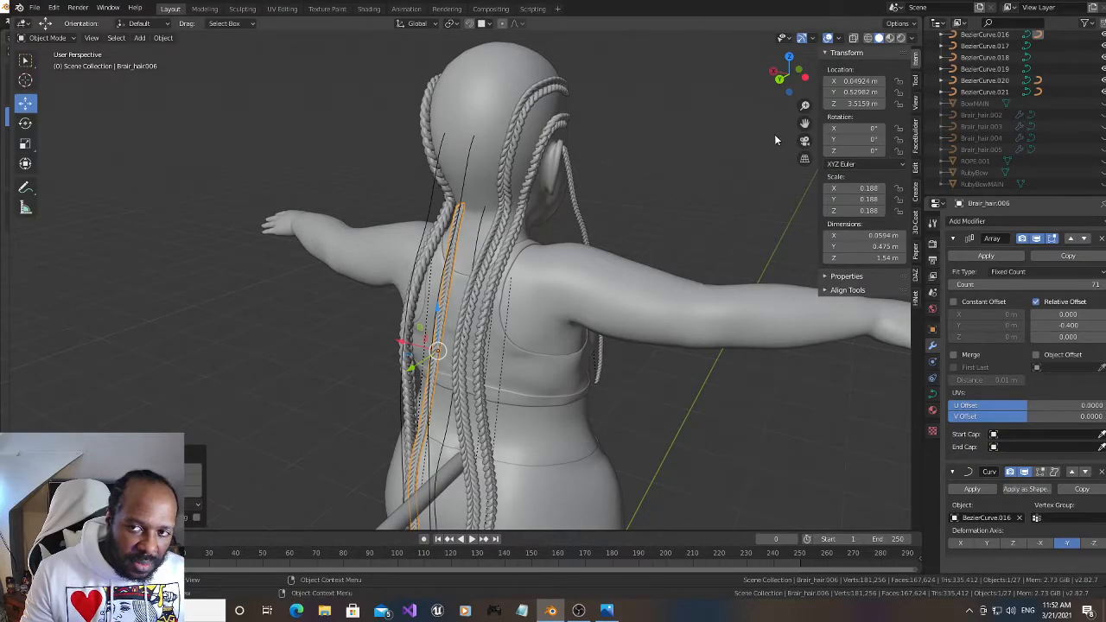
pyautogui.click(1103, 149)
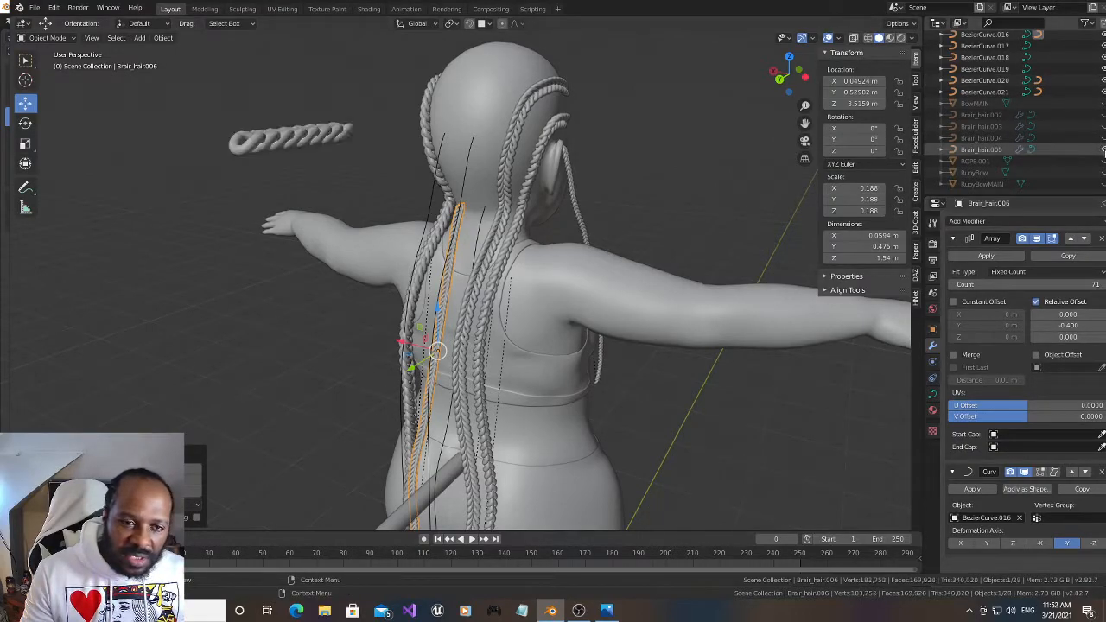
pyautogui.click(255, 144)
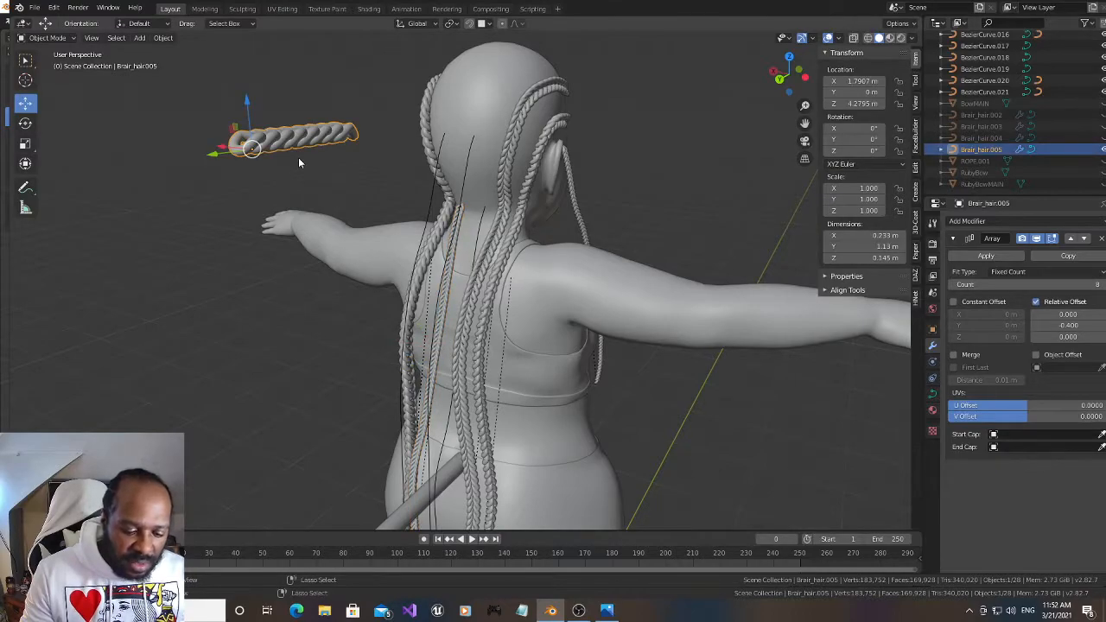
pyautogui.moveTo(562, 220); pyautogui.dragTo(507, 225, button='middle')
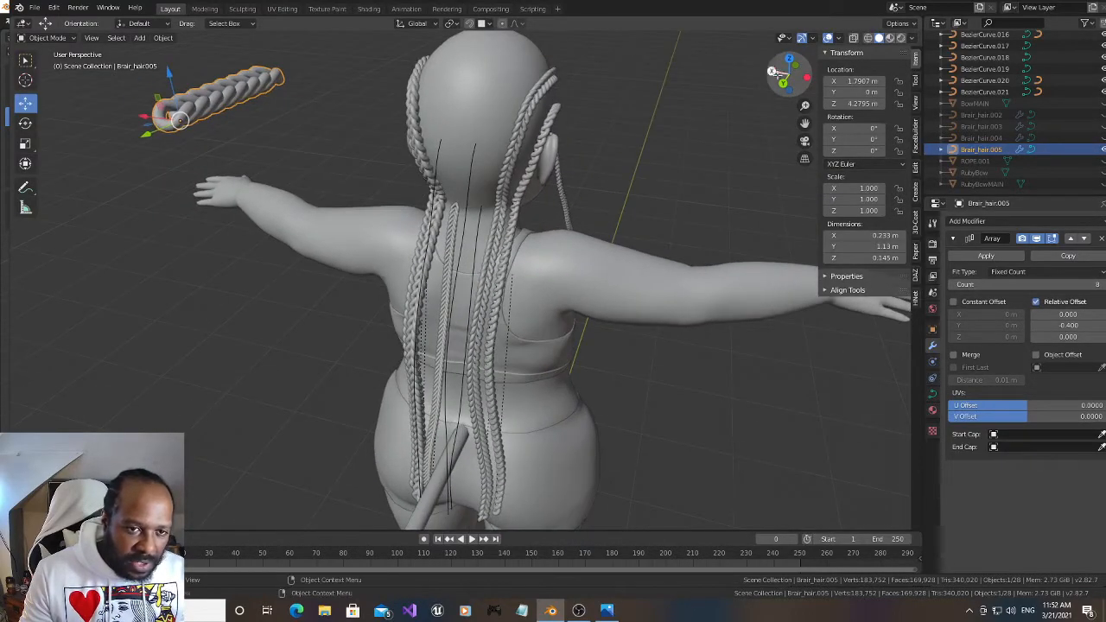
pyautogui.click(480, 223)
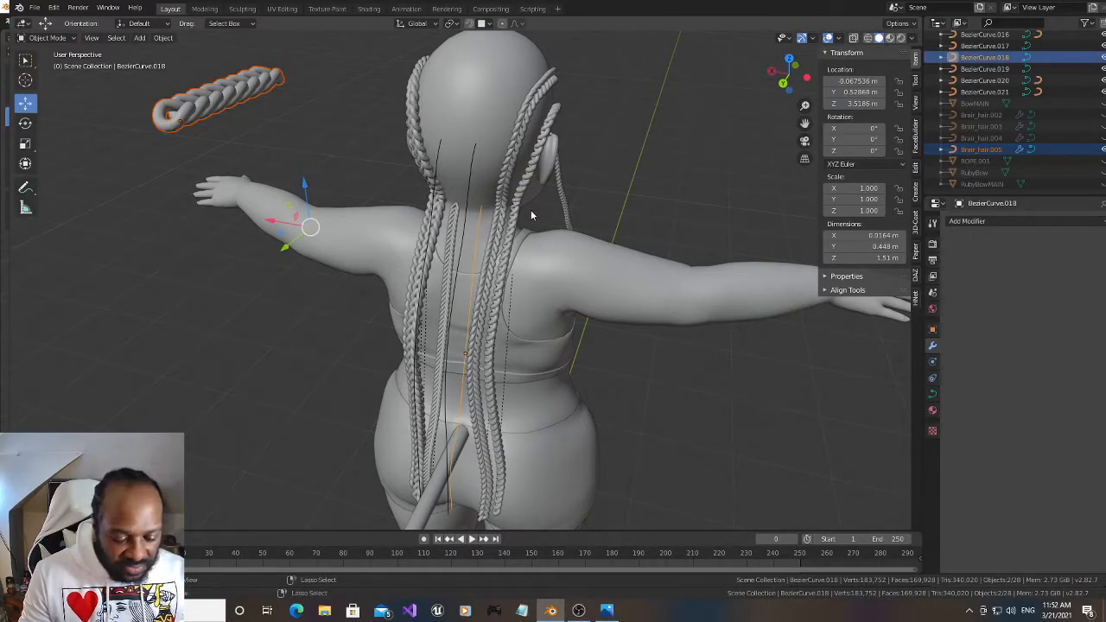
pyautogui.hotkey('ctrl', 'c')
pyautogui.click(530, 213)
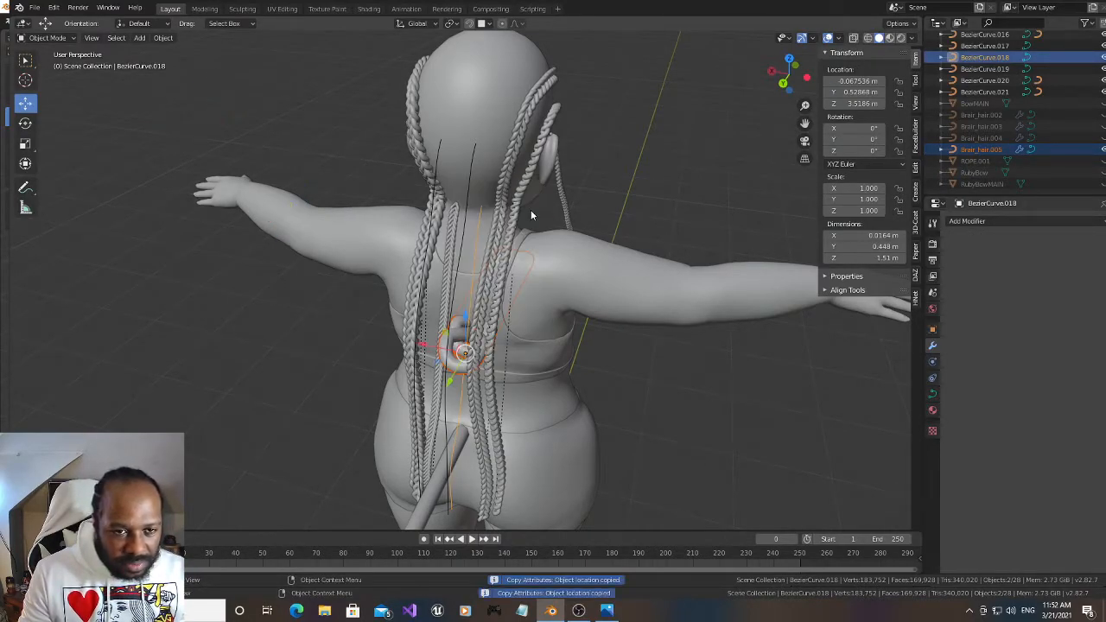
# Parent Brair_hair.005 to BezierCurve.018 with Curve Deform and set its deformation axis to -Y
pyautogui.hotkey('ctrl', 'p')
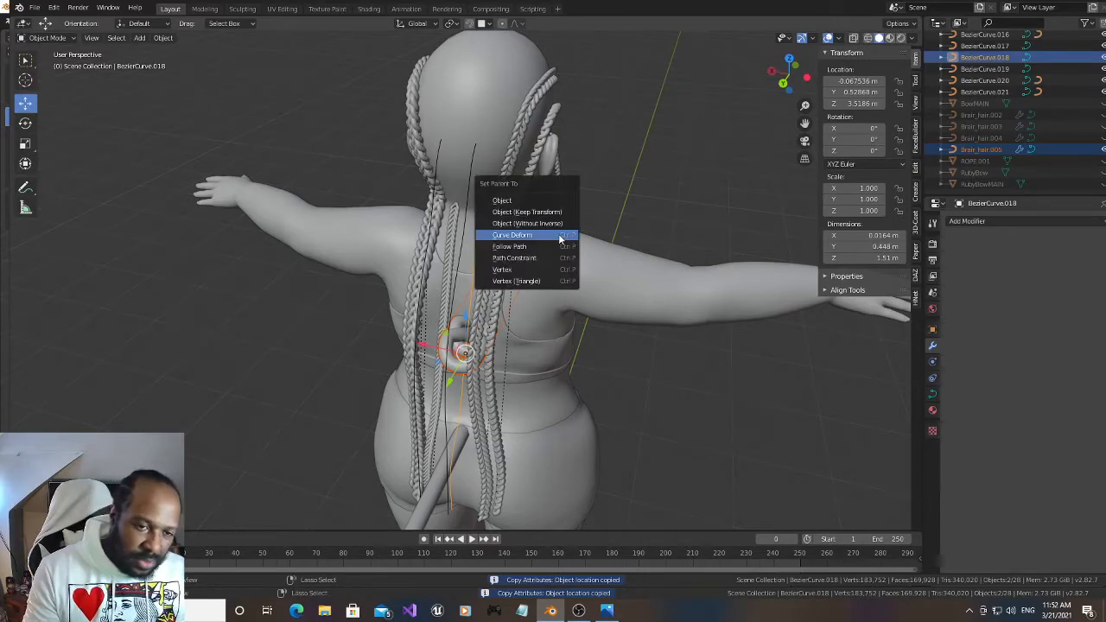
pyautogui.click(561, 235)
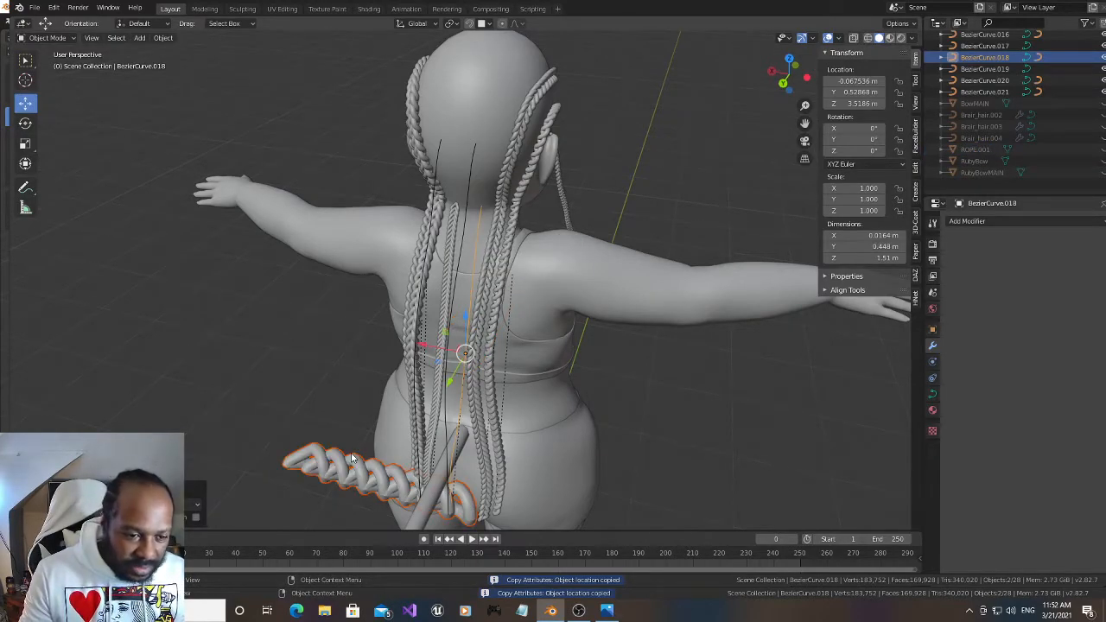
pyautogui.click(347, 464)
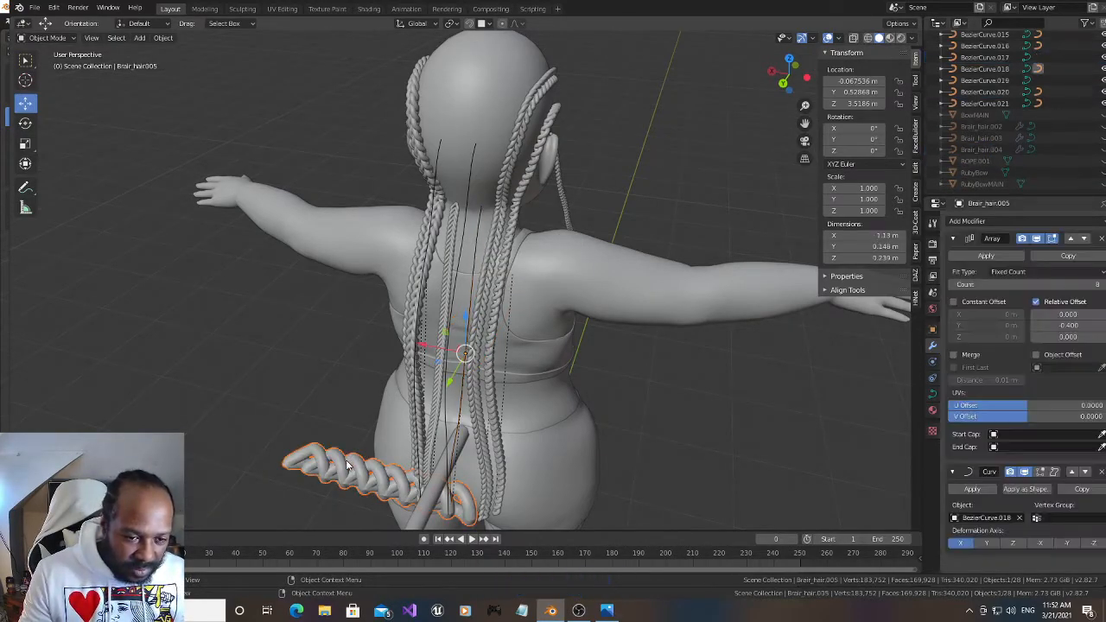
pyautogui.click(1065, 542)
# Scale Brair_hair.005 down uniformly to 0.138 and raise its Array count to 97 to cover its nape strand
pyautogui.press('s')
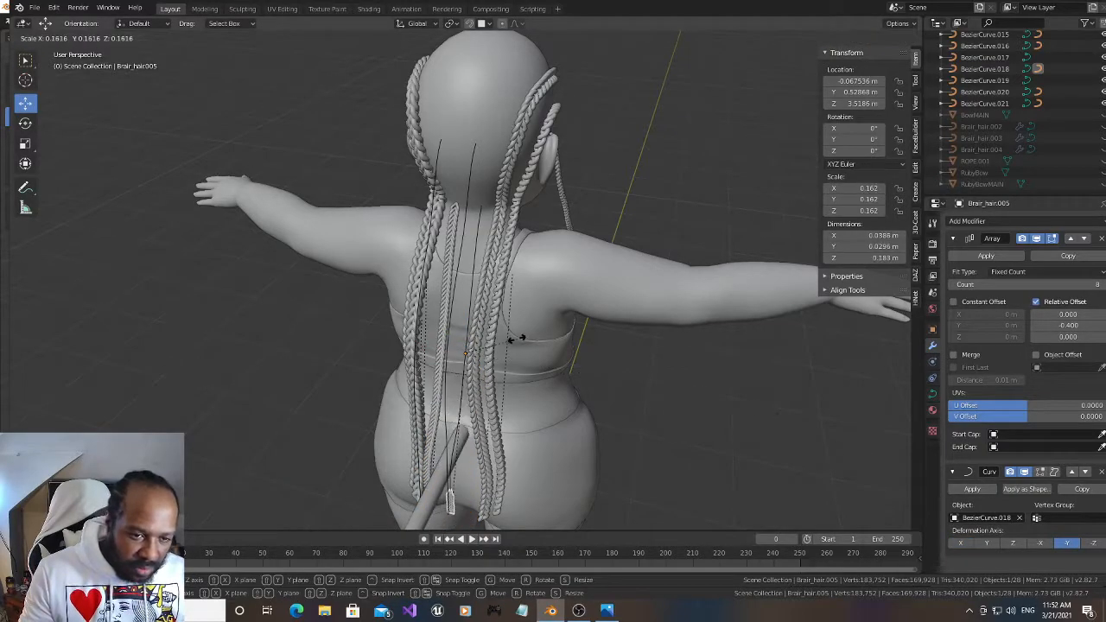
pyautogui.click(541, 346)
pyautogui.moveTo(788, 76); pyautogui.dragTo(786, 78)
pyautogui.moveTo(806, 121); pyautogui.dragTo(810, 1)
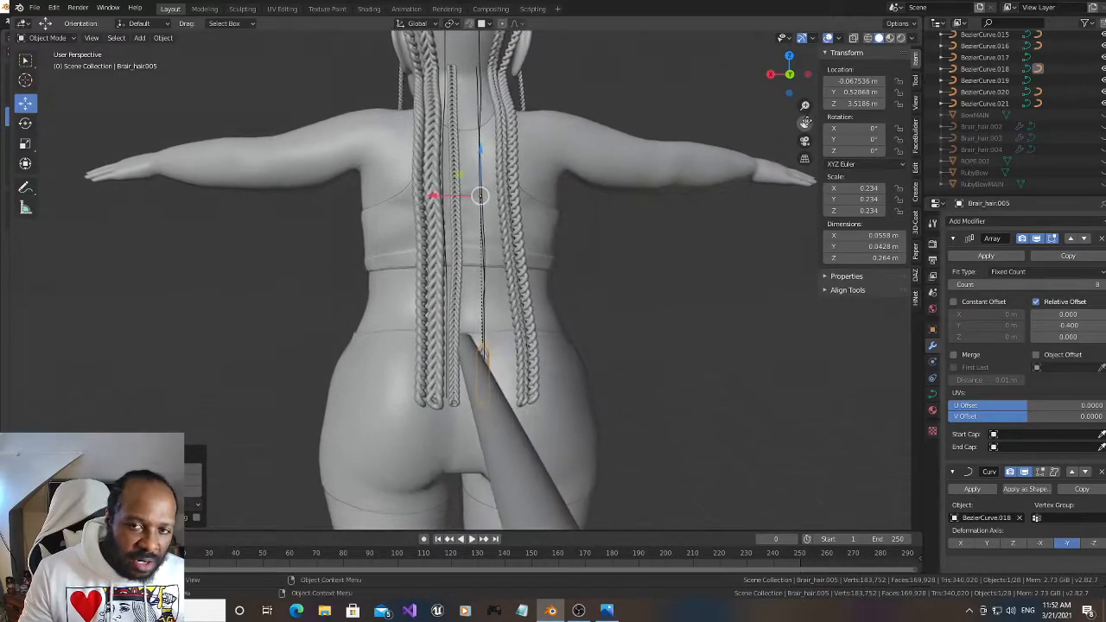
pyautogui.moveTo(790, 75)
pyautogui.mouseDown()
pyautogui.moveTo(757, 93)
pyautogui.moveTo(766, 82)
pyautogui.moveTo(740, 84)
pyautogui.moveTo(800, 79)
pyautogui.moveTo(764, 83)
pyautogui.moveTo(789, 82)
pyautogui.mouseUp()
pyautogui.scroll(2, 649, 299)
pyautogui.moveTo(1056, 286); pyautogui.dragTo(1101, 286)
pyautogui.moveTo(805, 124); pyautogui.dragTo(820, 321)
pyautogui.press('s')
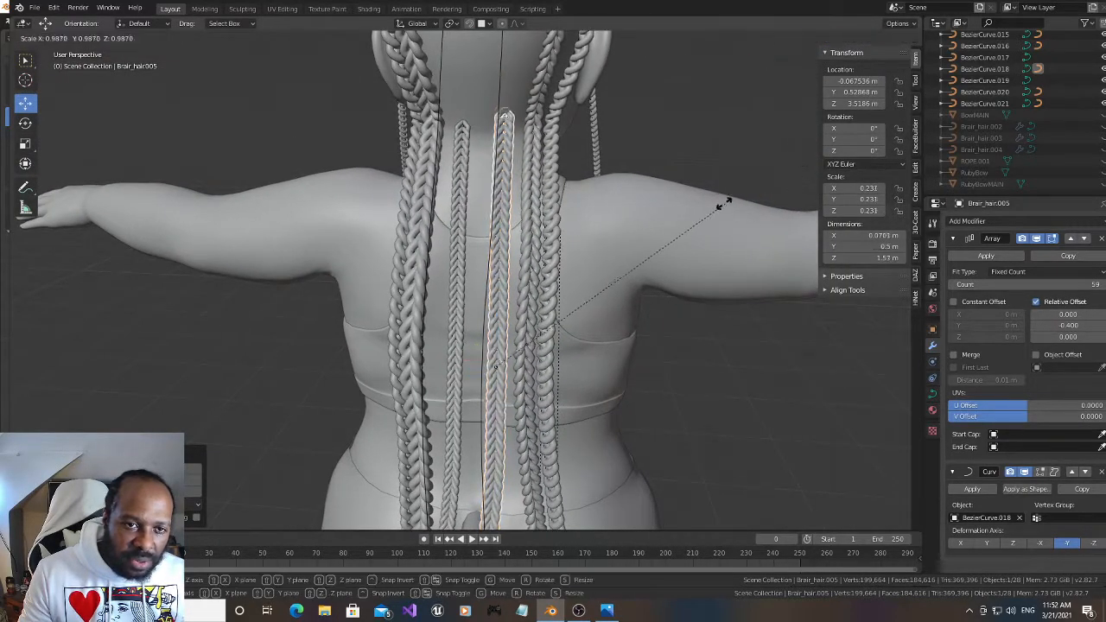
pyautogui.click(574, 221)
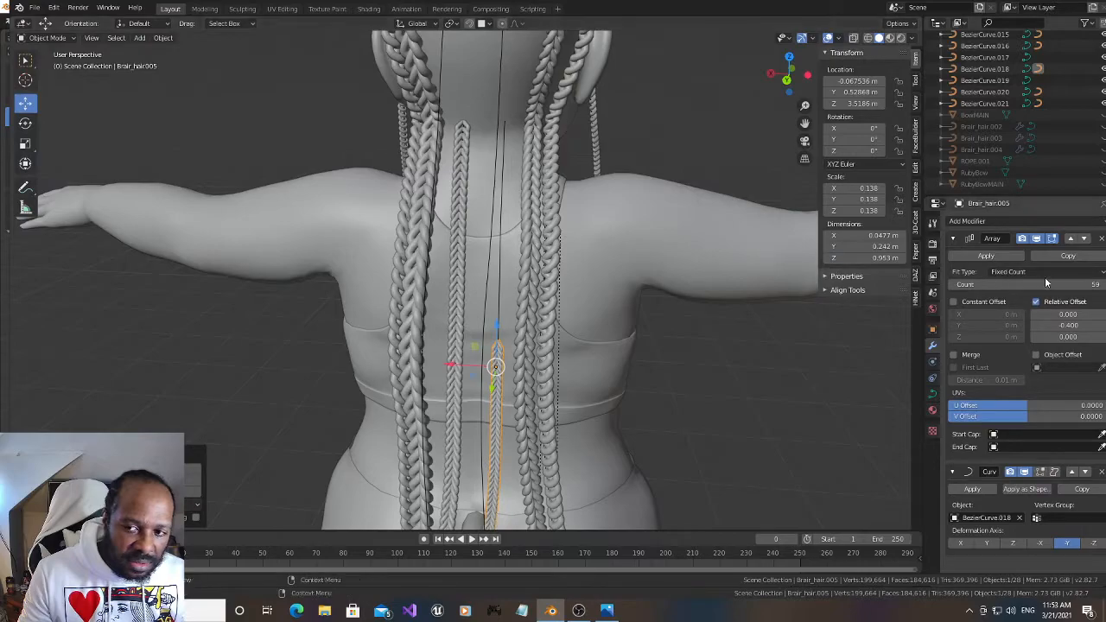
pyautogui.moveTo(1085, 285); pyautogui.dragTo(1102, 285)
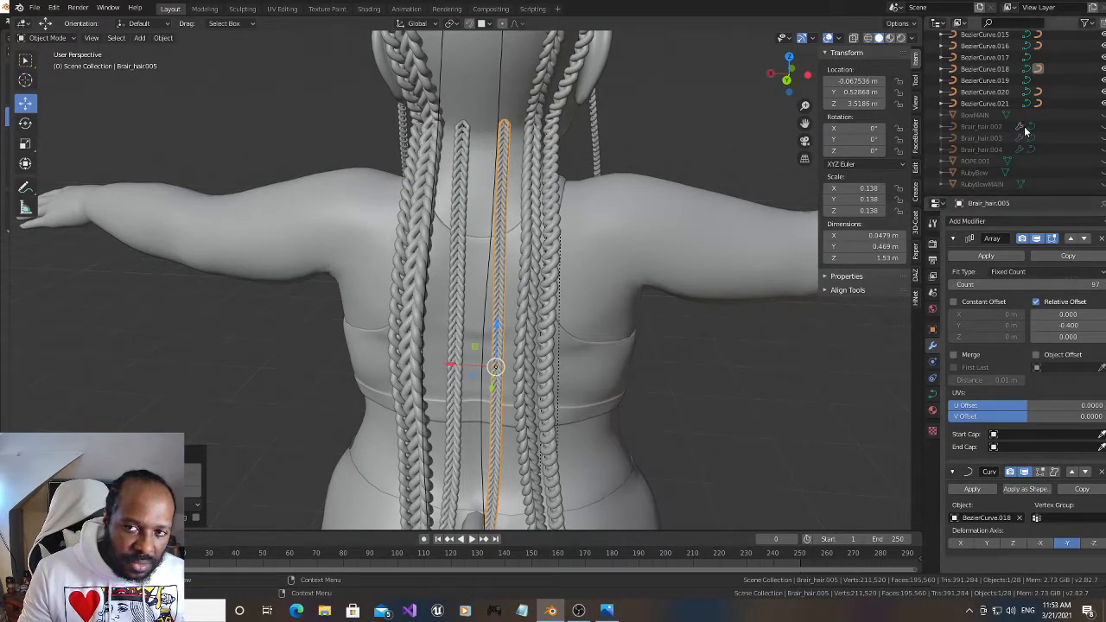
# Thin the neighbouring nape braid Brair_hair.006 to a uniform scale of 0.144 and raise its Array count to 93
pyautogui.click(463, 183)
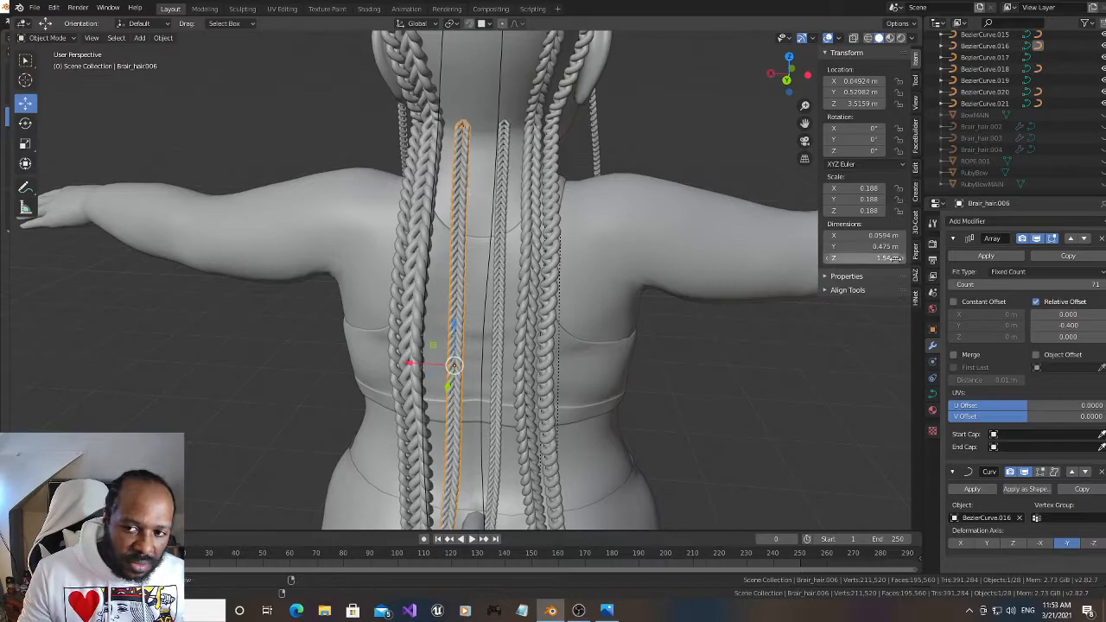
pyautogui.press('s')
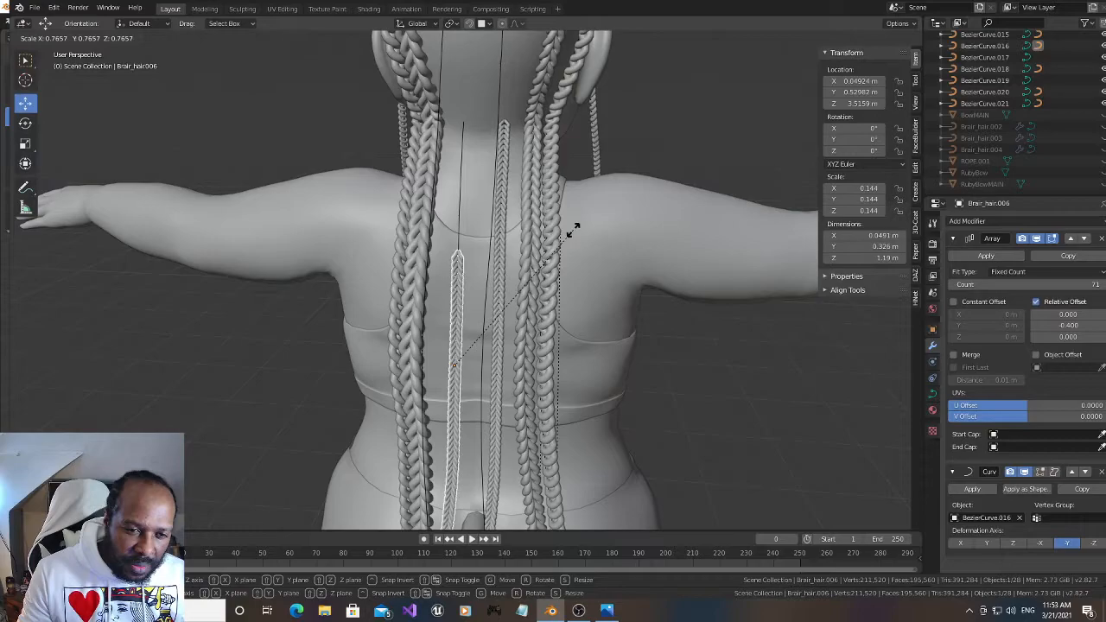
pyautogui.click(573, 229)
pyautogui.moveTo(1070, 285); pyautogui.dragTo(1091, 284)
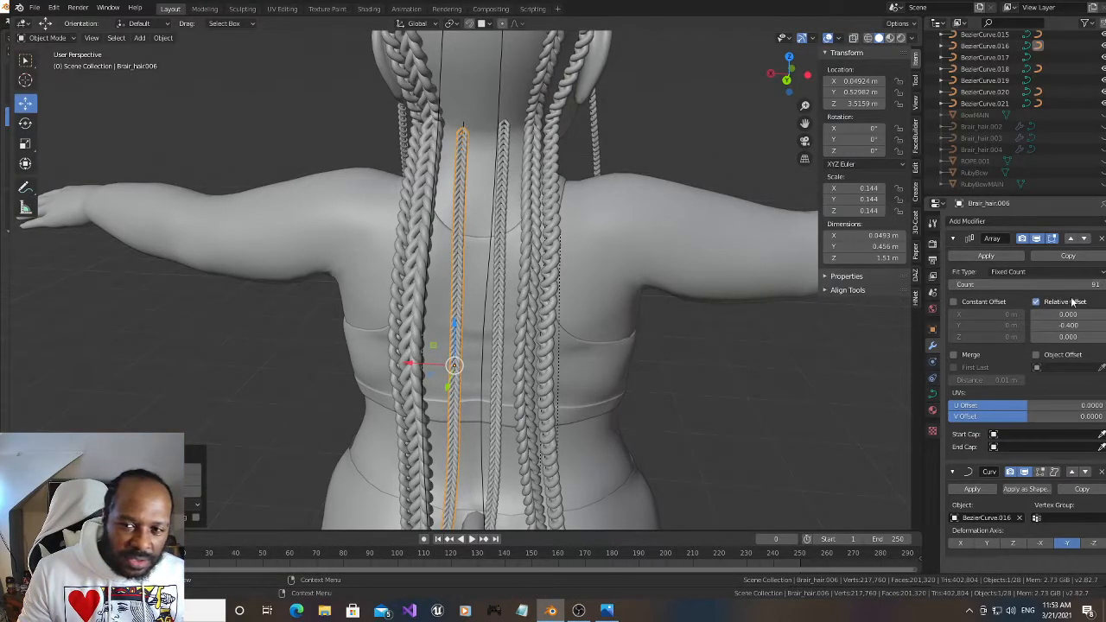
pyautogui.click(1104, 287)
pyautogui.click(1105, 287)
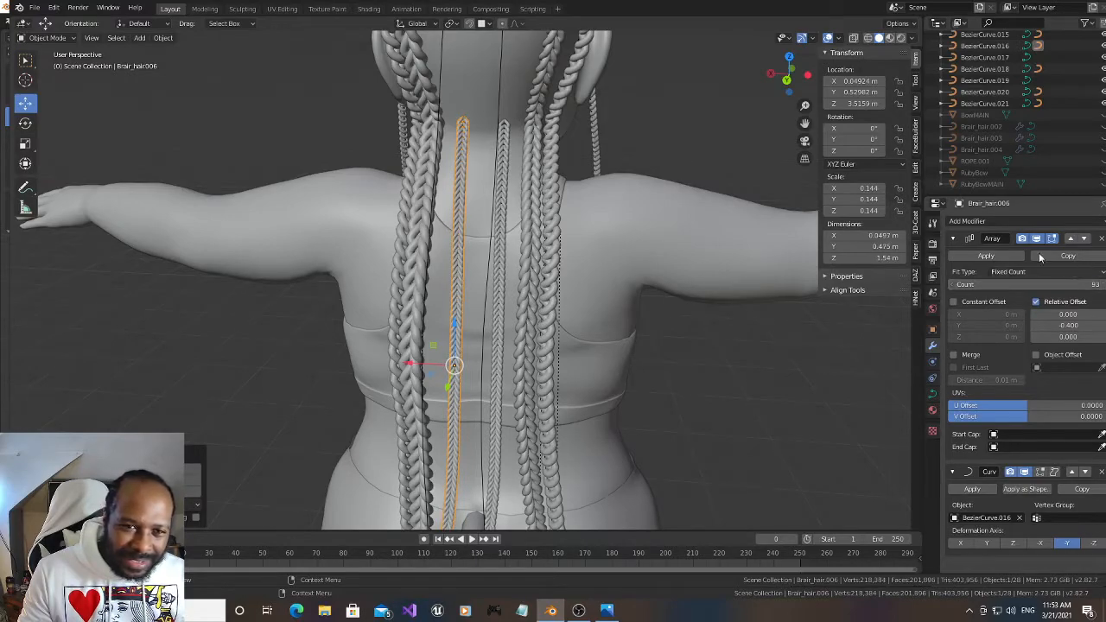
# Unhide Brair_hair.004 and move it onto BezierCurve.017, a strand on the back of the head, by copying the curve's location
pyautogui.moveTo(789, 76); pyautogui.dragTo(768, 81)
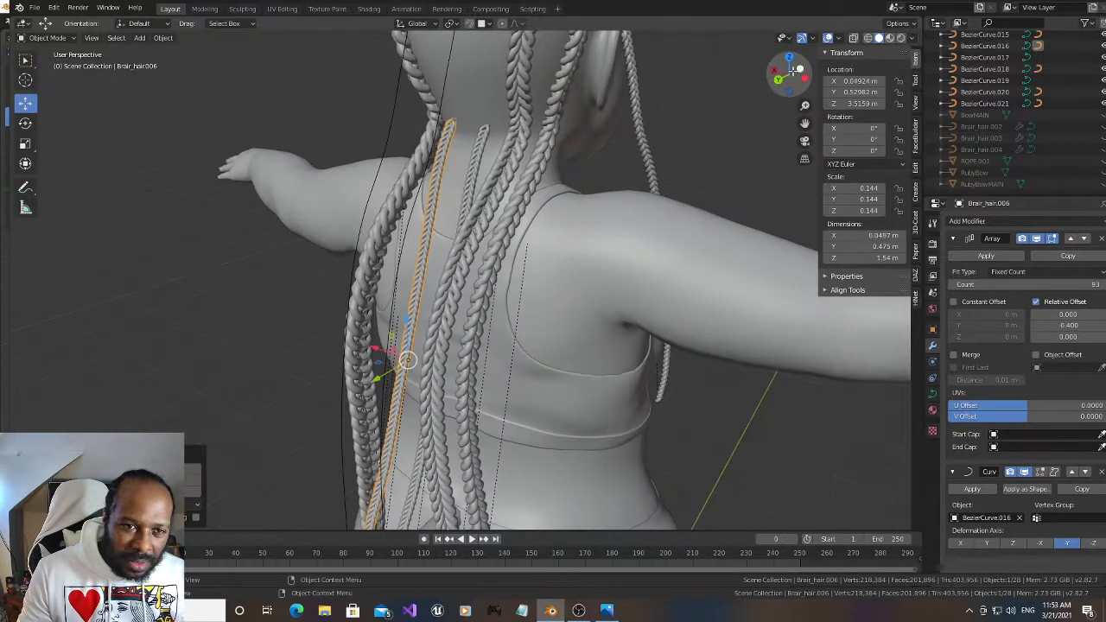
pyautogui.click(1100, 150)
pyautogui.click(306, 48)
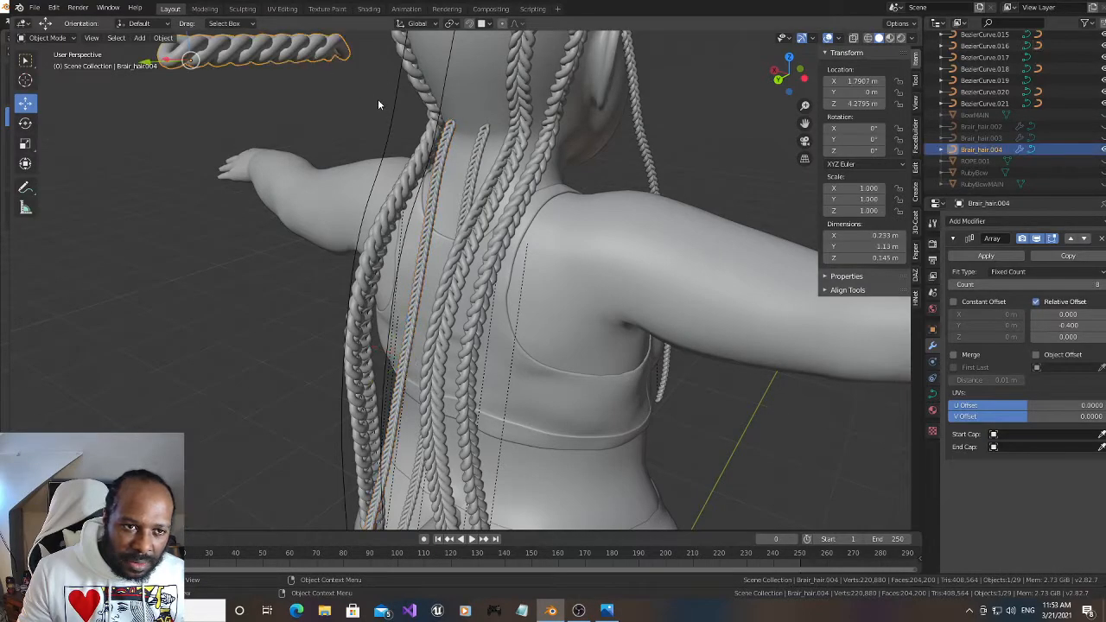
pyautogui.keyDown('shift'); pyautogui.click(385, 99); pyautogui.keyUp('shift')
pyautogui.hotkey('ctrl', 'c')
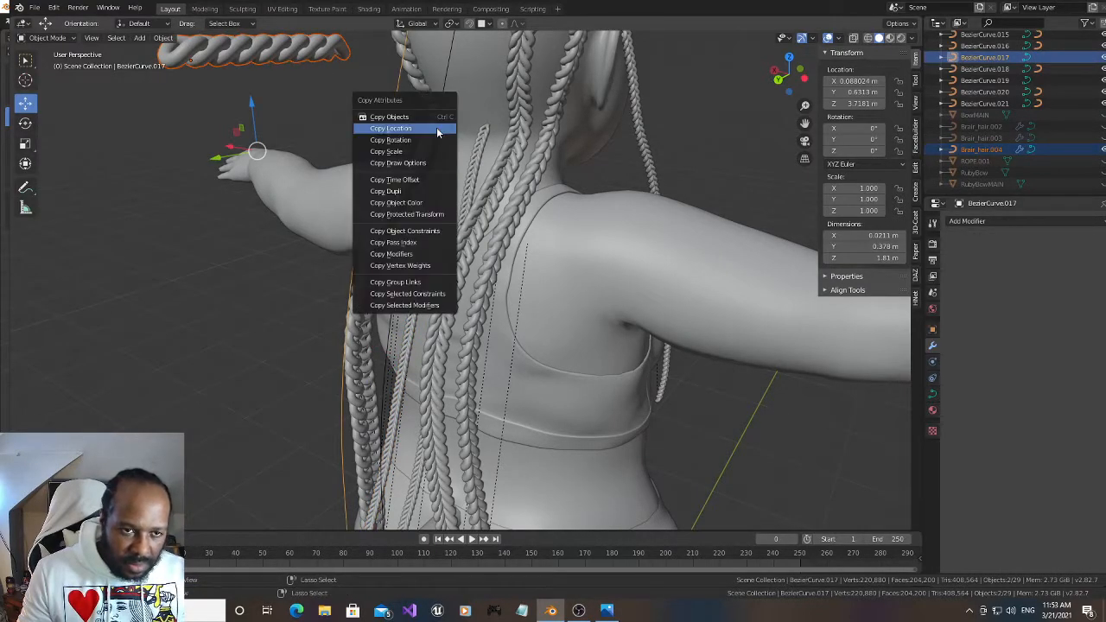
pyautogui.click(437, 130)
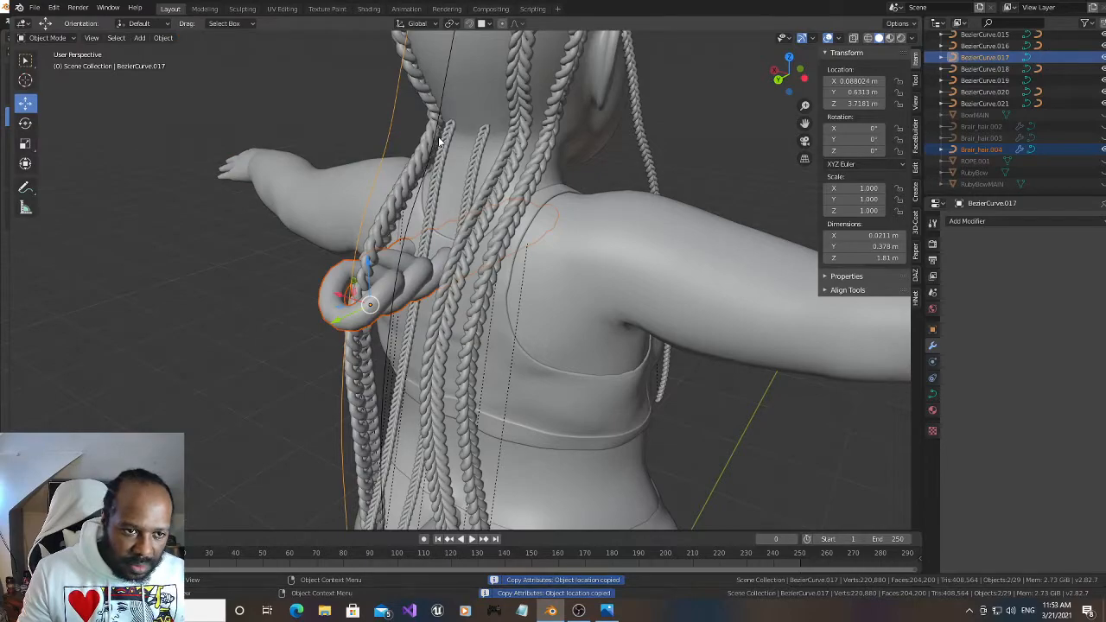
# Parent Brair_hair.004 to BezierCurve.017 with Curve Deform and set its deformation axis to -Y
pyautogui.hotkey('ctrl', 'p')
pyautogui.click(429, 235)
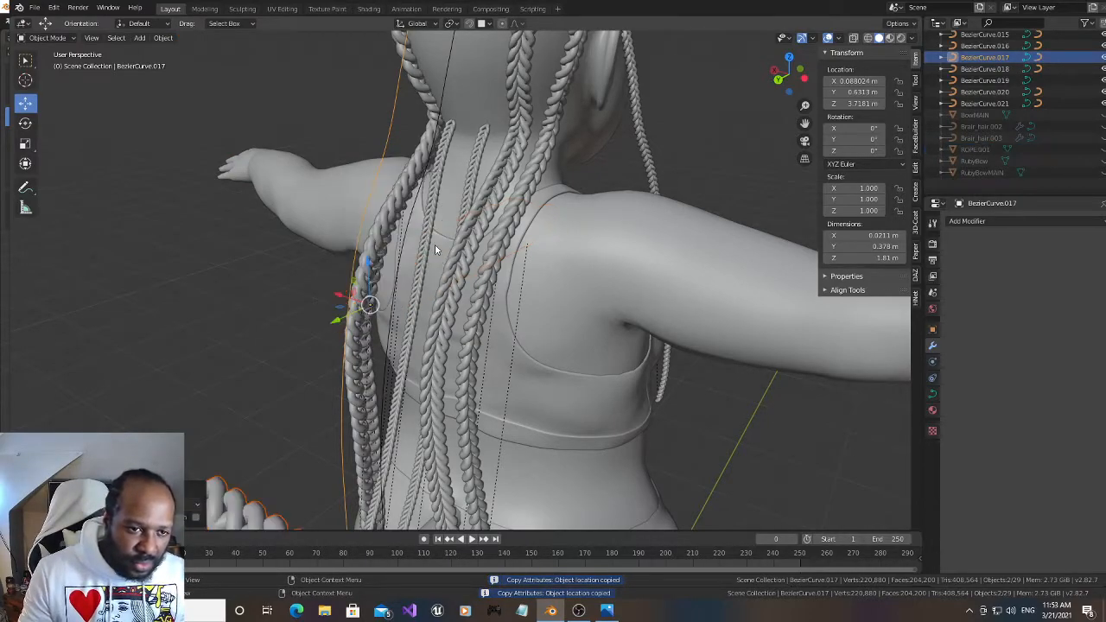
pyautogui.scroll(-2, 381, 308)
pyautogui.click(332, 459)
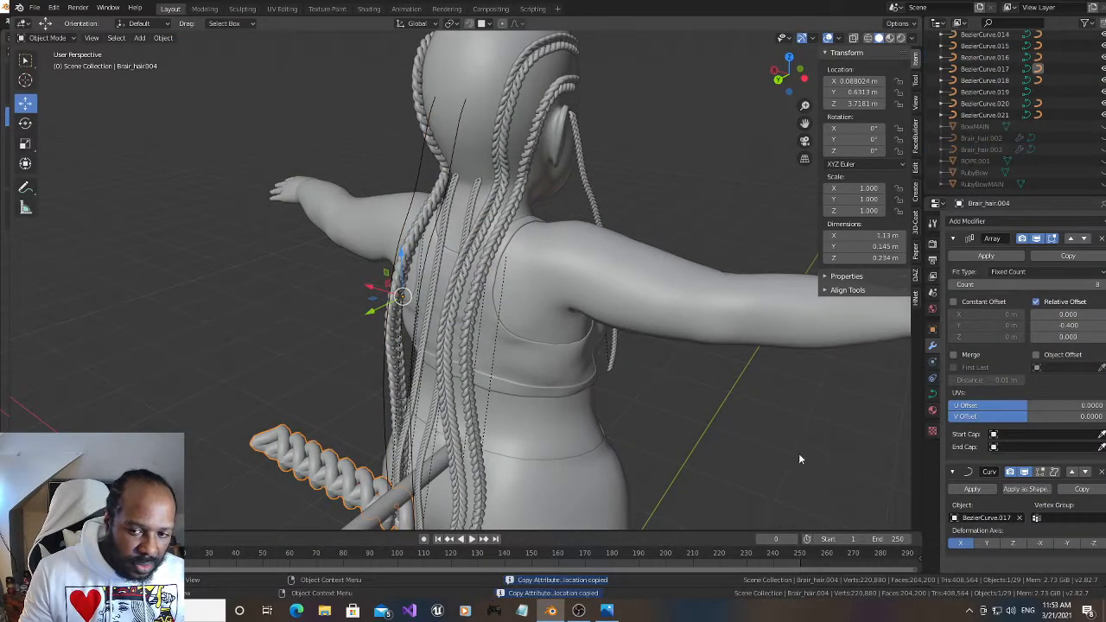
pyautogui.click(1067, 543)
# Scale Brair_hair.004 down uniformly to 0.150 at the lower end of its strand
pyautogui.press('s')
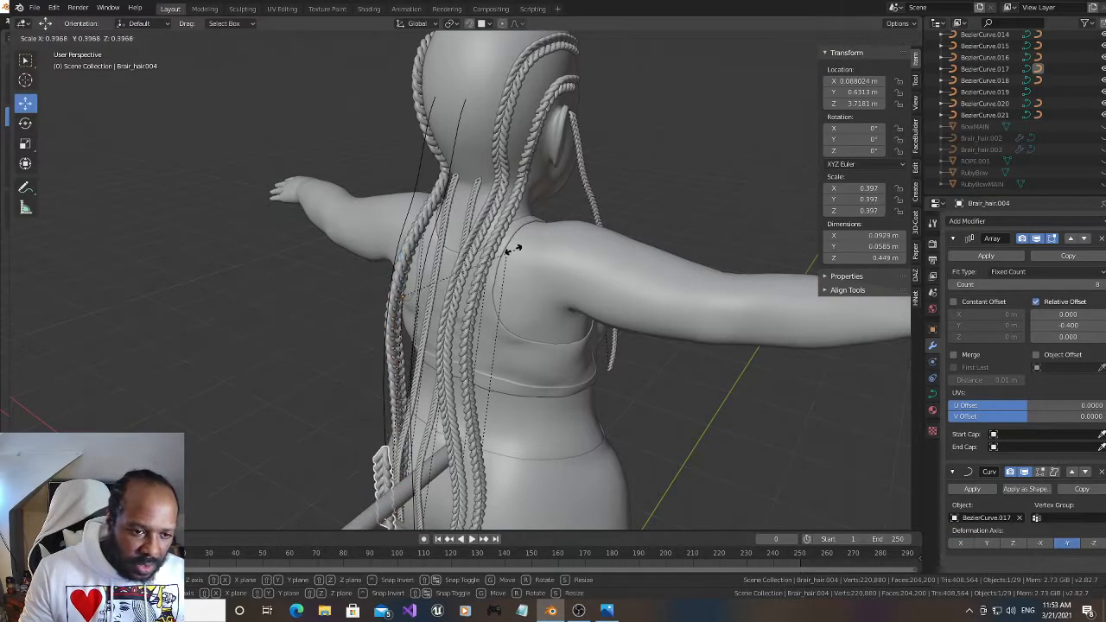
pyautogui.click(423, 245)
pyautogui.moveTo(750, 117); pyautogui.dragTo(854, 16, button='middle')
pyautogui.scroll(1, 695, 239)
pyautogui.moveTo(784, 85); pyautogui.dragTo(750, 73)
pyautogui.press('s')
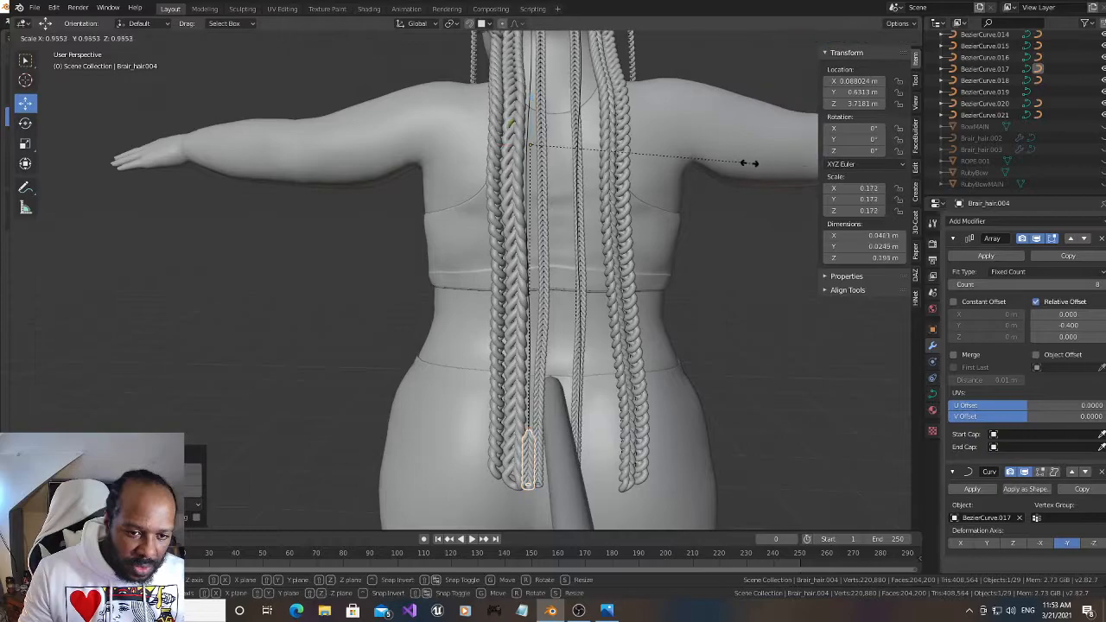
pyautogui.click(724, 153)
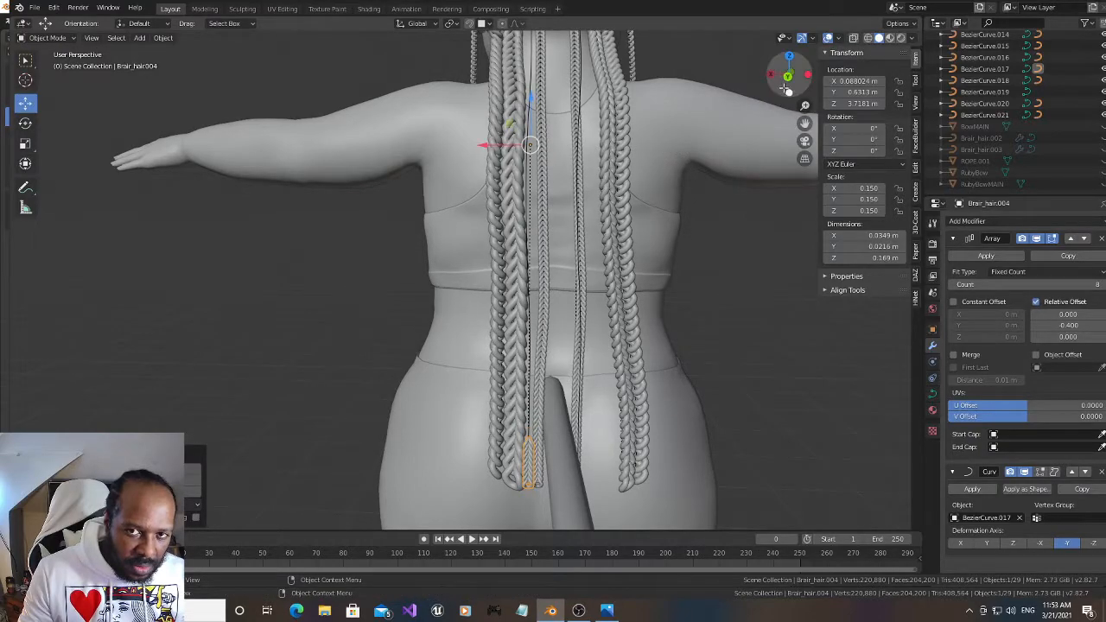
# Scale Brair_hair.004 down further to 0.121 and raise its Array count to 132 to cover the strand up the scalp
pyautogui.moveTo(805, 124); pyautogui.dragTo(805, 159)
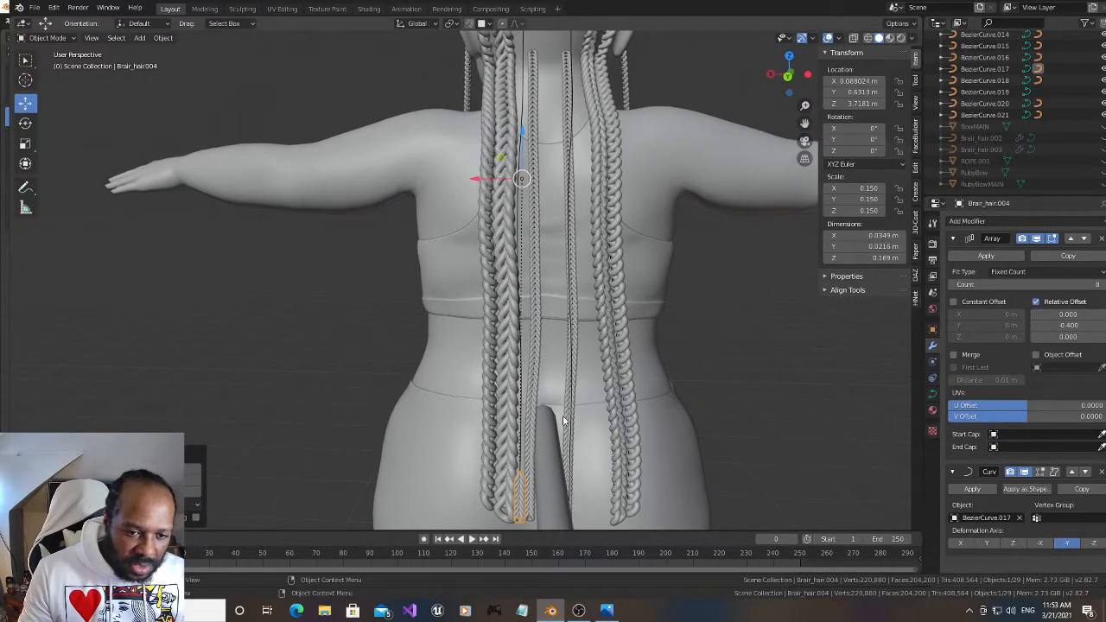
pyautogui.moveTo(786, 79)
pyautogui.mouseDown()
pyautogui.moveTo(755, 81)
pyautogui.moveTo(752, 93)
pyautogui.moveTo(782, 92)
pyautogui.moveTo(773, 91)
pyautogui.mouseUp()
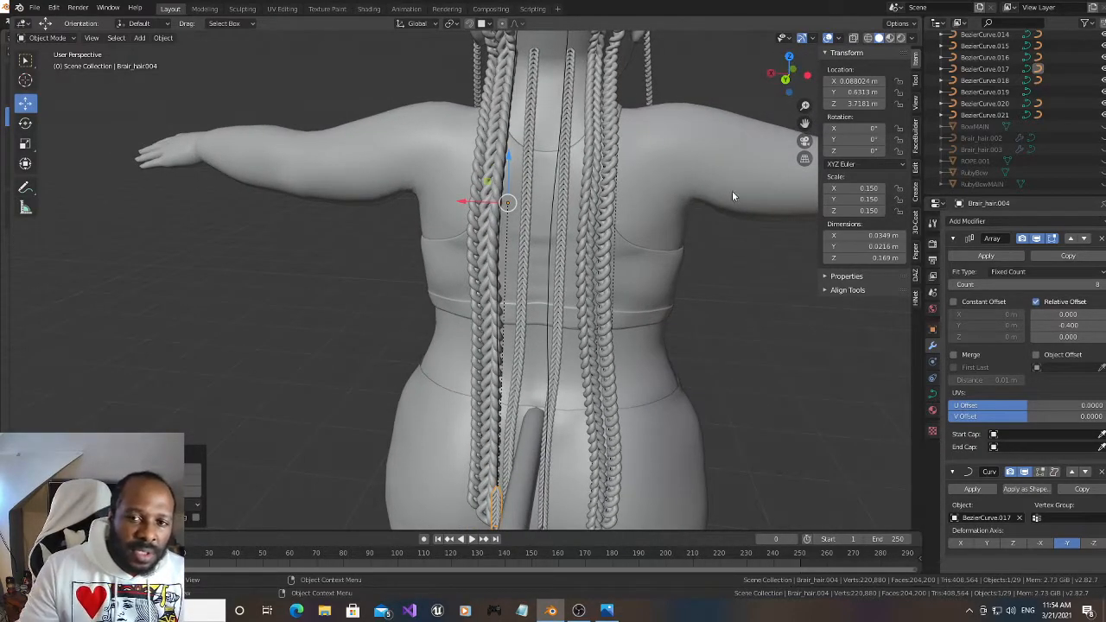
pyautogui.moveTo(1052, 283); pyautogui.dragTo(1101, 283)
pyautogui.press('s')
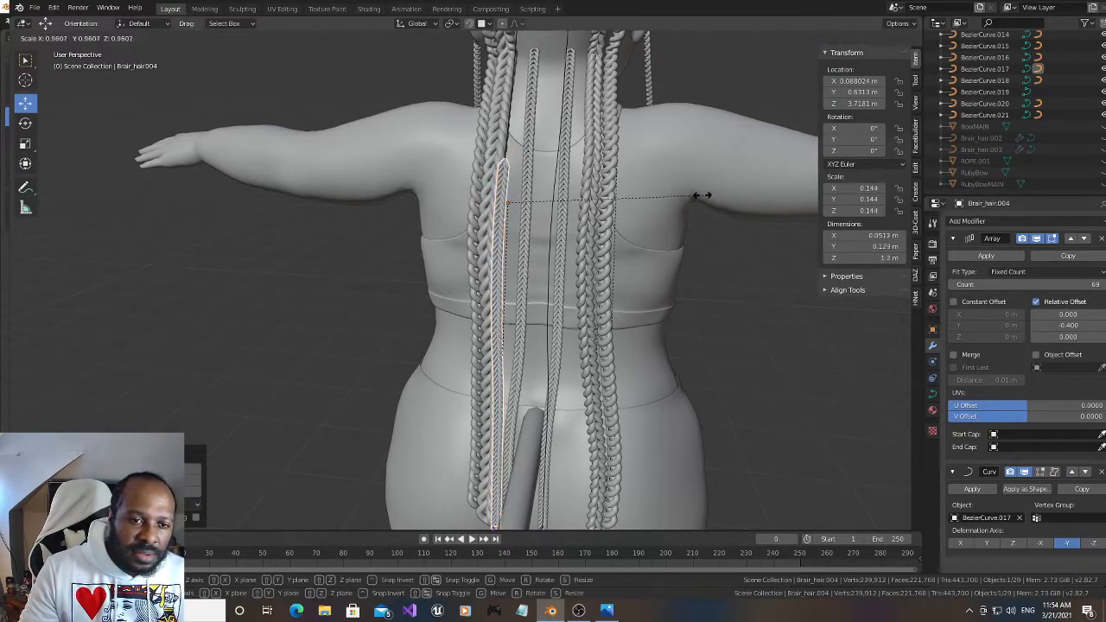
pyautogui.click(671, 188)
pyautogui.moveTo(1028, 283); pyautogui.dragTo(1072, 284)
pyautogui.keyDown('shift'); pyautogui.moveTo(805, 127); pyautogui.dragTo(803, 341, button='middle'); pyautogui.keyUp('shift')
pyautogui.moveTo(1033, 283); pyautogui.dragTo(1070, 283)
pyautogui.moveTo(793, 70)
pyautogui.mouseDown()
pyautogui.moveTo(711, 69)
pyautogui.moveTo(776, 74)
pyautogui.mouseUp()
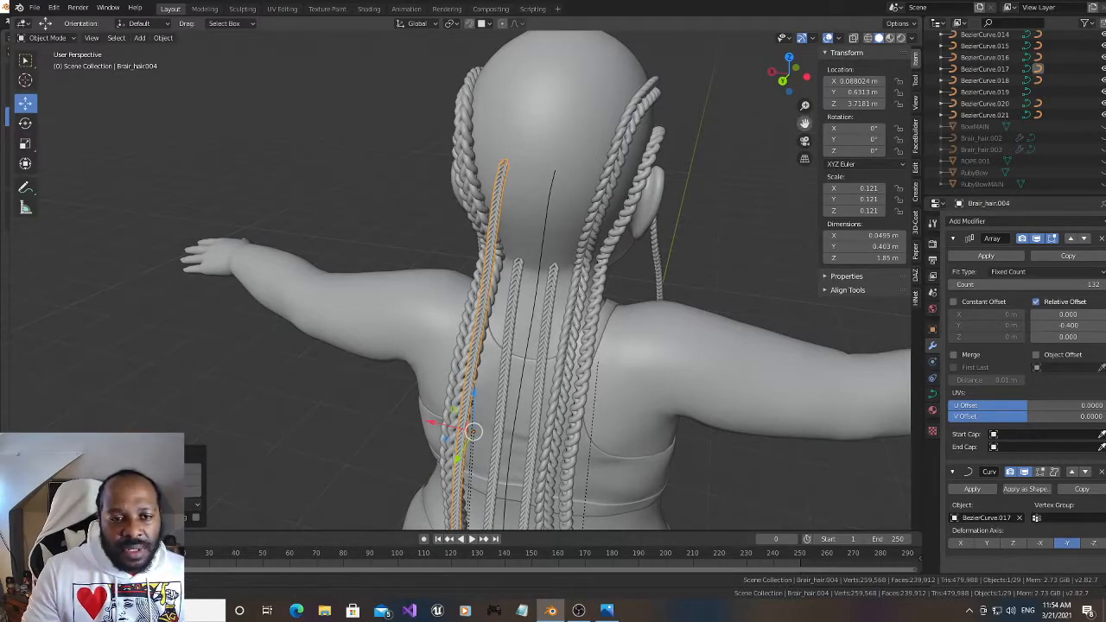
pyautogui.moveTo(804, 122); pyautogui.dragTo(791, 105)
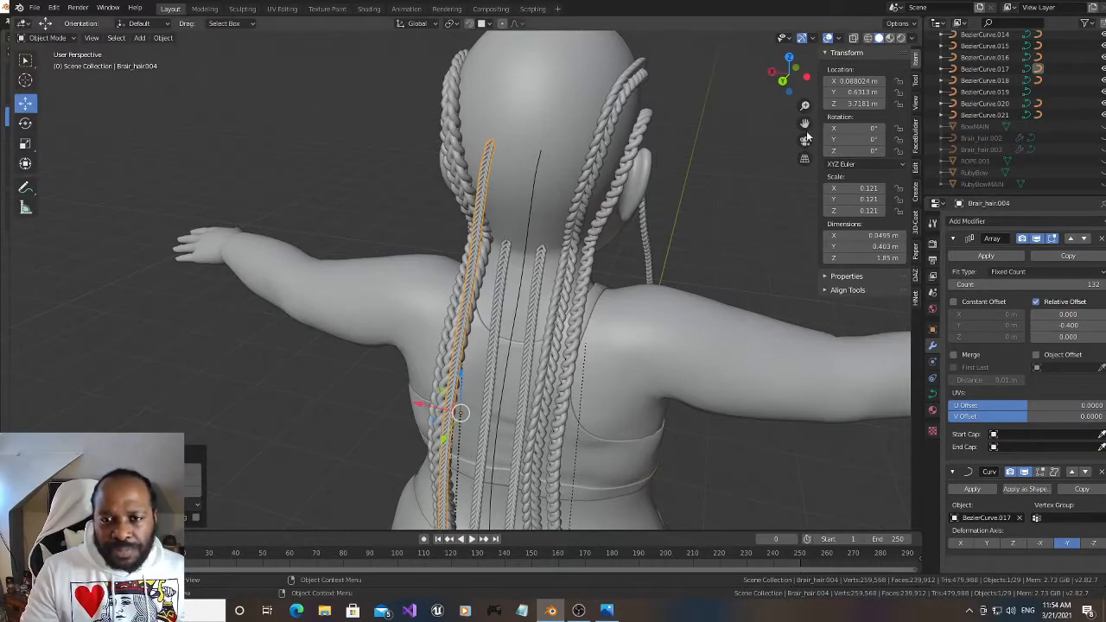
pyautogui.moveTo(805, 126); pyautogui.dragTo(805, 168)
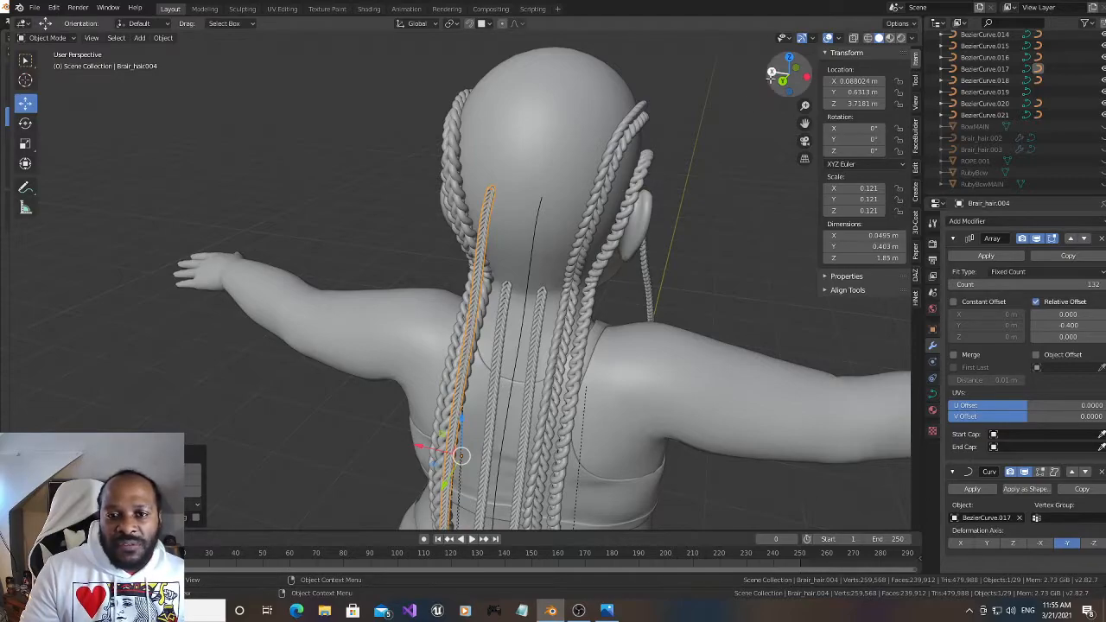
pyautogui.moveTo(774, 83); pyautogui.dragTo(768, 79)
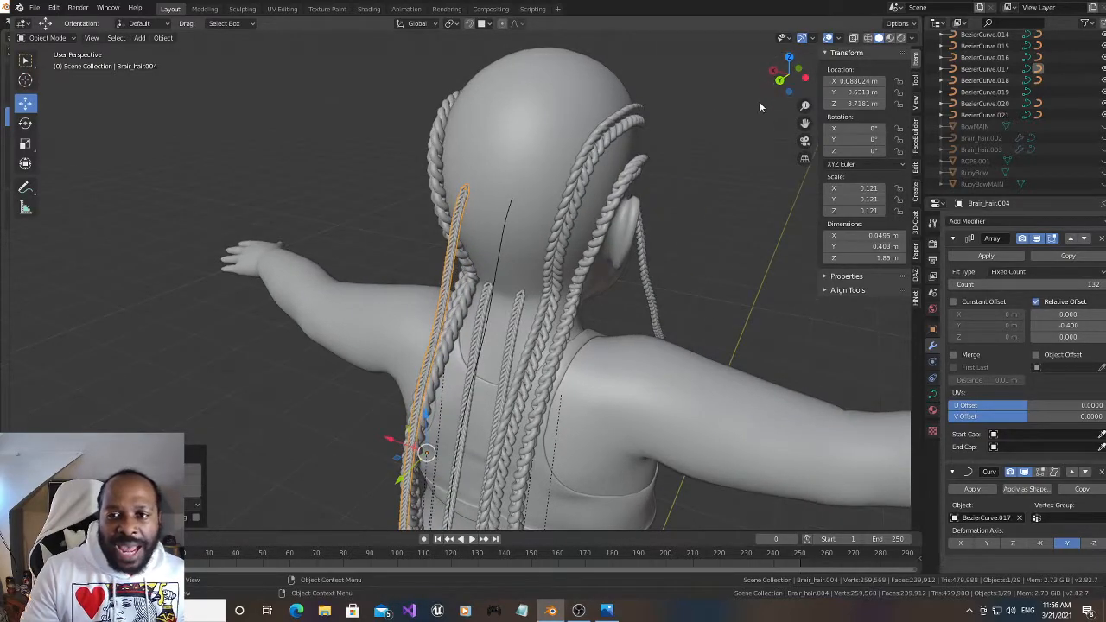
# Unhide Brair_hair.003 and move it onto BezierCurve.019, the bare strand on the back of the head, by copying the curve's location
pyautogui.click(1100, 151)
pyautogui.click(281, 148)
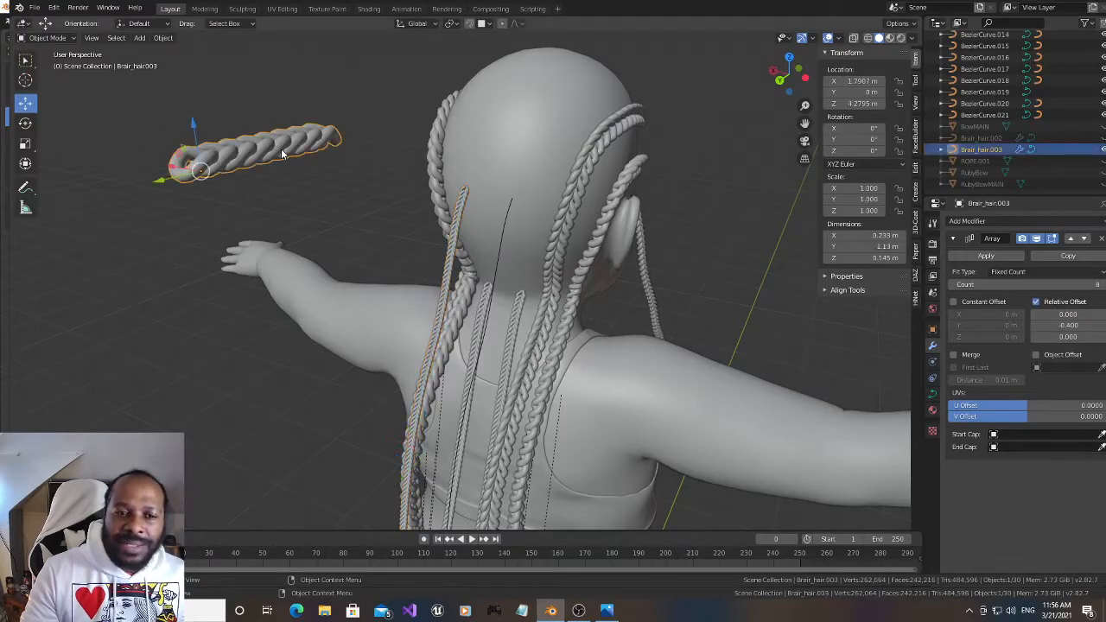
pyautogui.moveTo(780, 76); pyautogui.dragTo(538, 215)
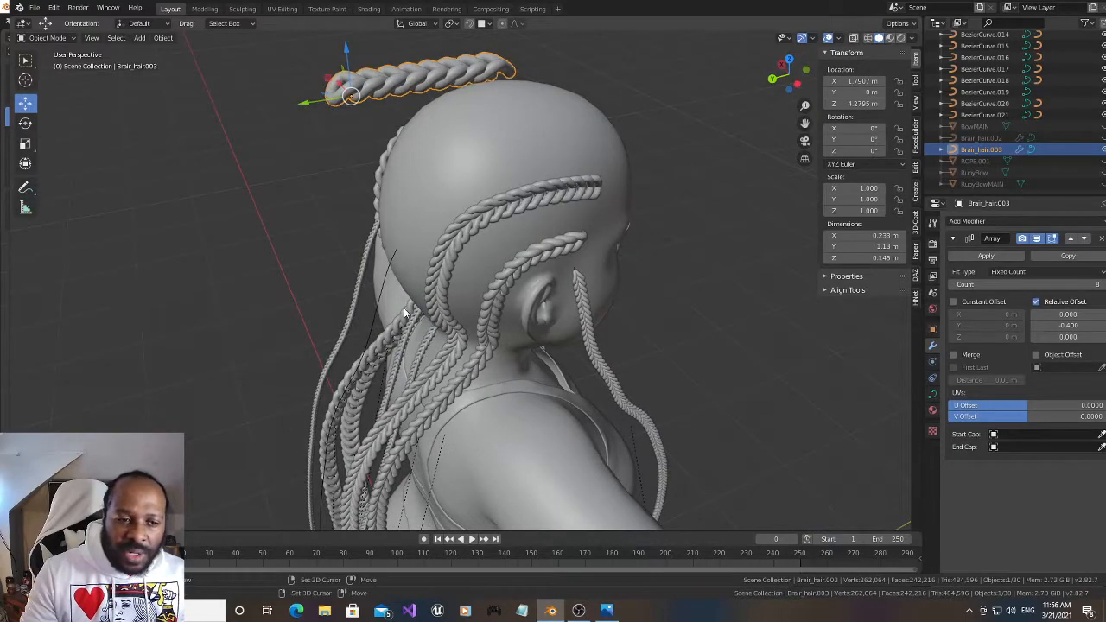
pyautogui.keyDown('shift'); pyautogui.click(373, 325); pyautogui.keyUp('shift')
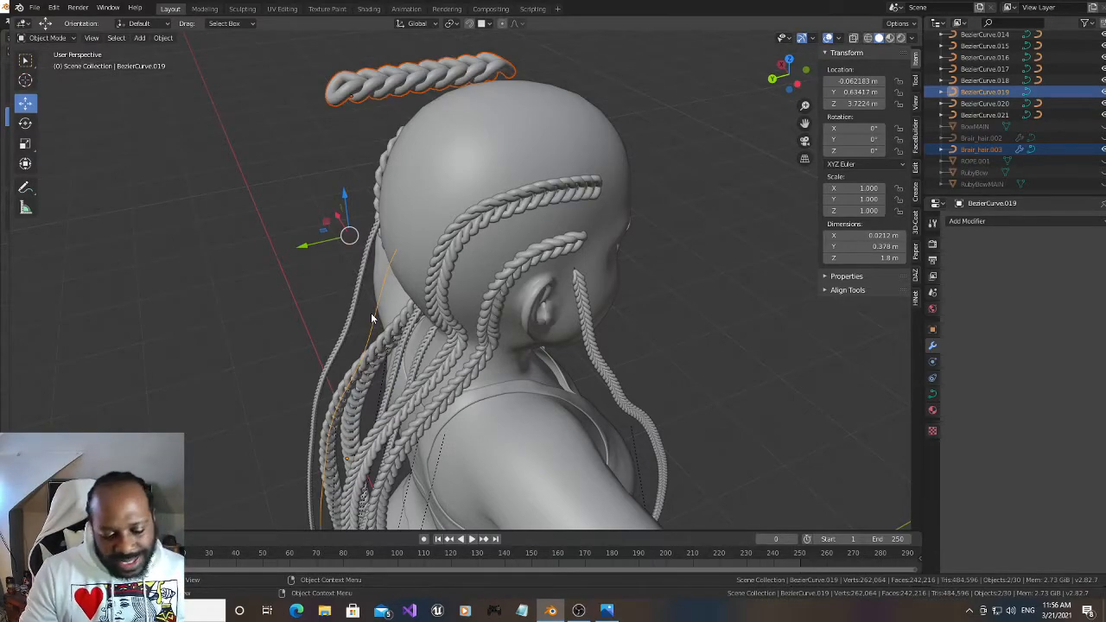
pyautogui.hotkey('ctrl', 'c')
pyautogui.click(371, 313)
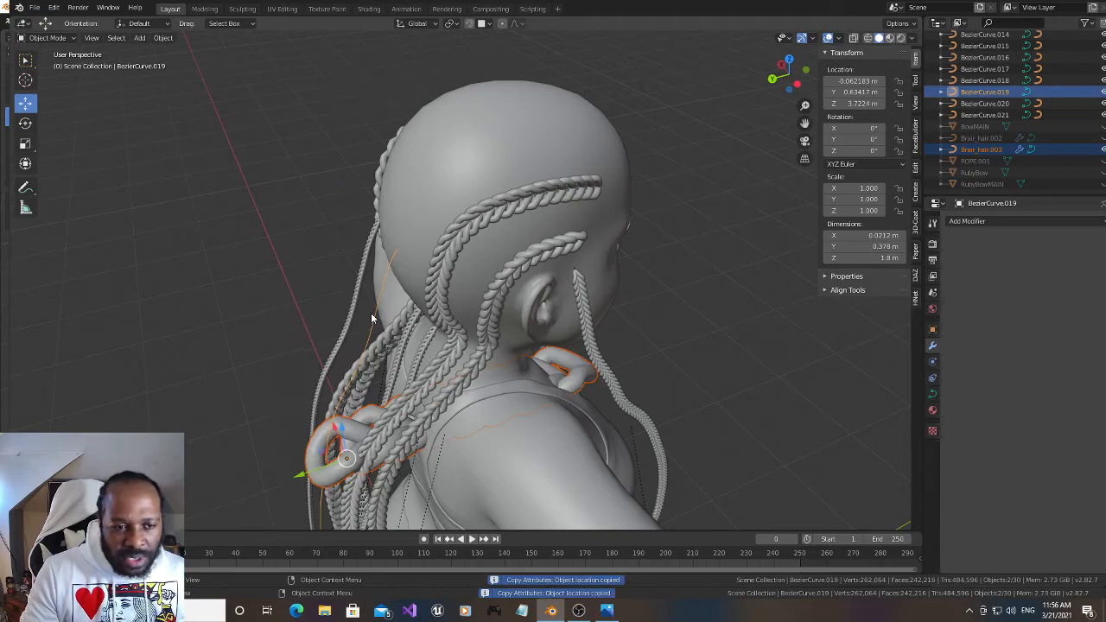
# Parent Brair_hair.003 to BezierCurve.019 with Curve Deform and set its deformation axis to -Y
pyautogui.hotkey('ctrl', 'p')
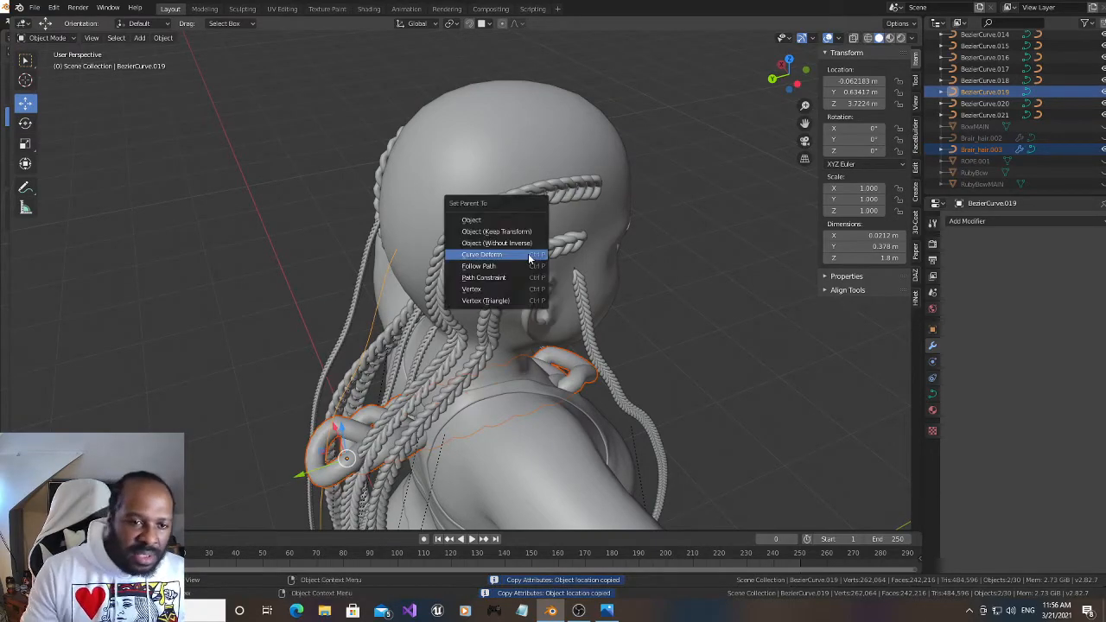
pyautogui.click(529, 256)
pyautogui.moveTo(785, 82); pyautogui.dragTo(802, 67)
pyautogui.moveTo(805, 122); pyautogui.dragTo(835, 7)
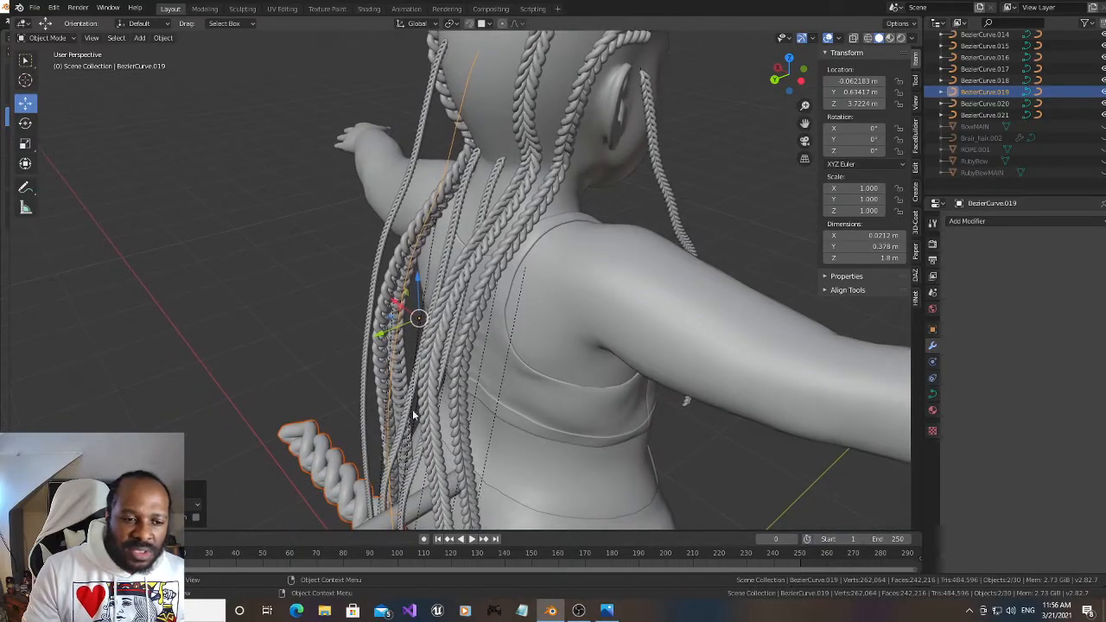
pyautogui.click(326, 470)
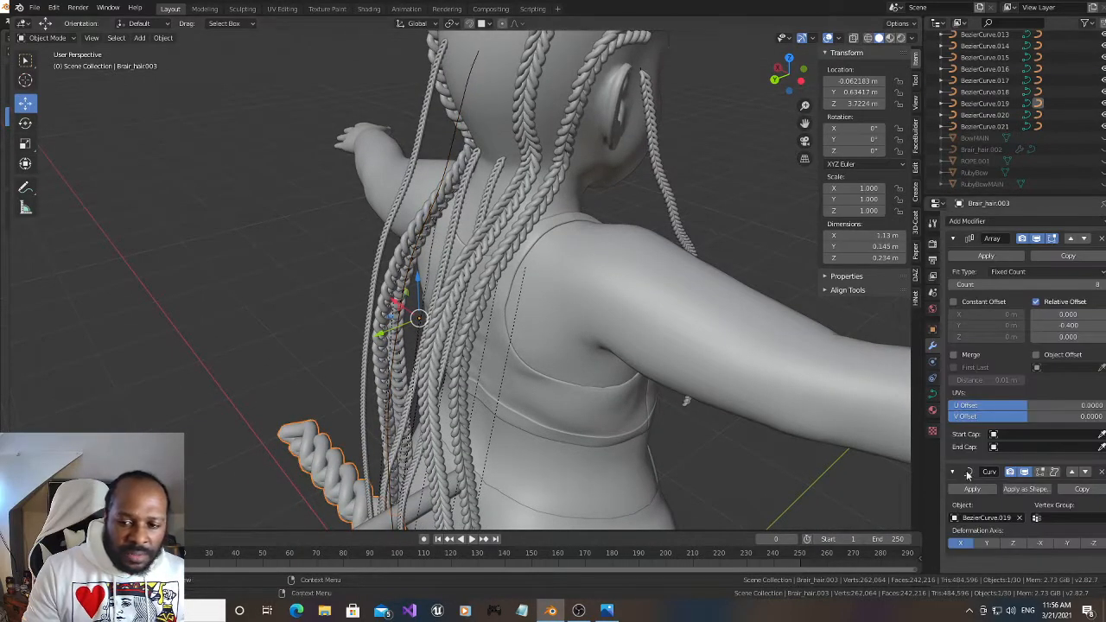
pyautogui.click(1068, 545)
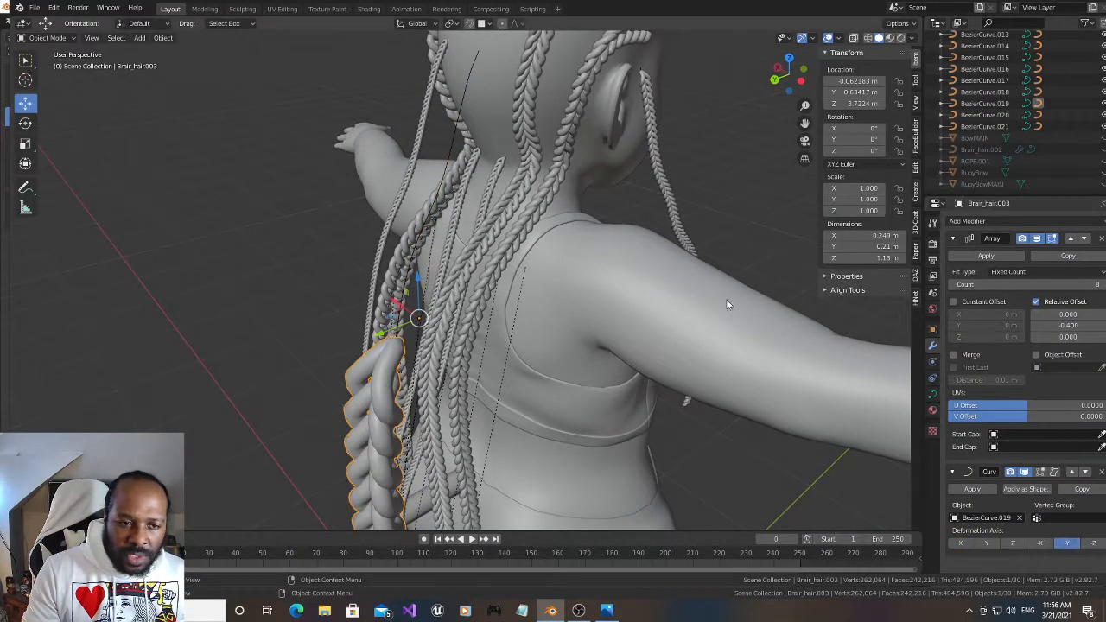
# Scale Brair_hair.003 down uniformly to 0.225 at the lower end of its strand
pyautogui.press('s')
pyautogui.click(573, 254)
pyautogui.moveTo(788, 74); pyautogui.dragTo(827, 77)
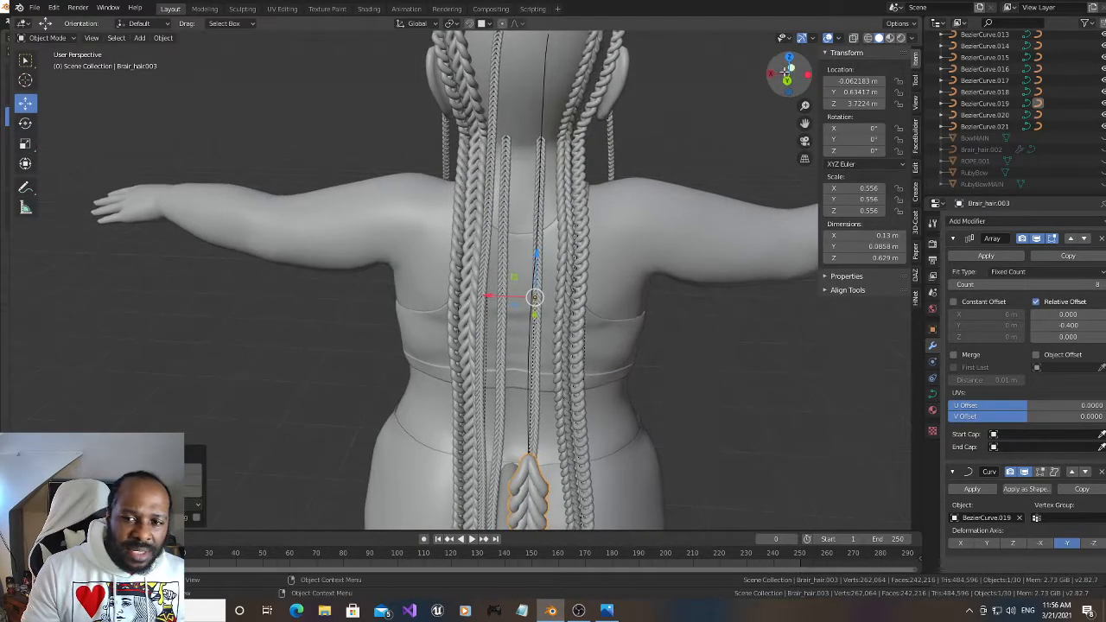
pyautogui.moveTo(804, 125); pyautogui.dragTo(731, 42)
pyautogui.moveTo(790, 83); pyautogui.dragTo(776, 83)
pyautogui.press('s')
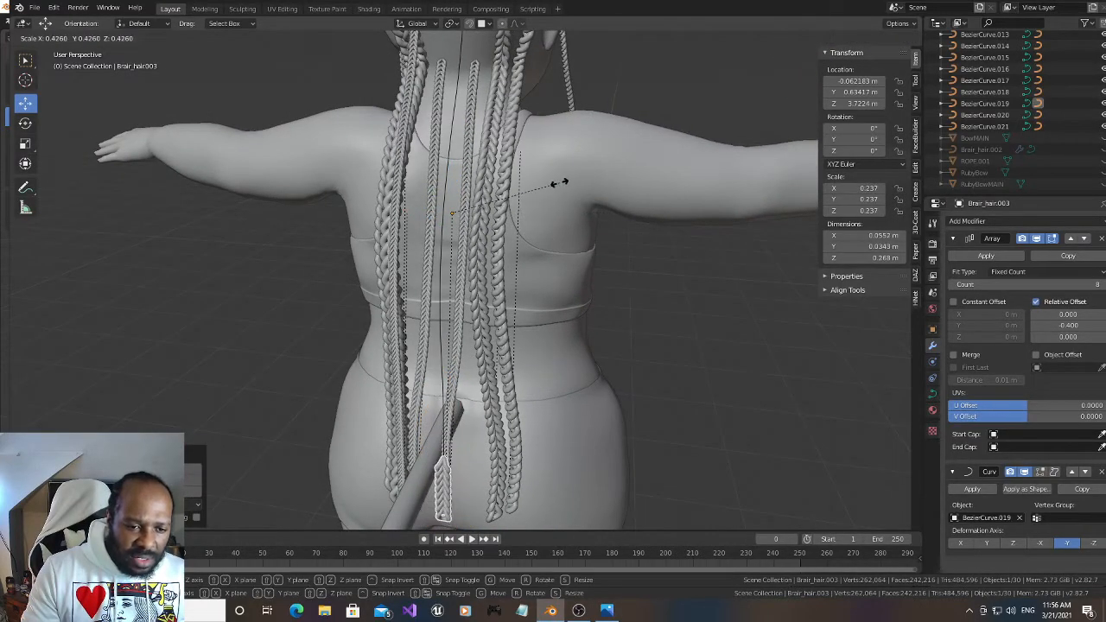
pyautogui.click(553, 182)
# Scale Brair_hair.003 down further to 0.125 so its thickness matches the neighbouring thin braids
pyautogui.moveTo(791, 76); pyautogui.dragTo(768, 71)
pyautogui.scroll(3, 580, 366)
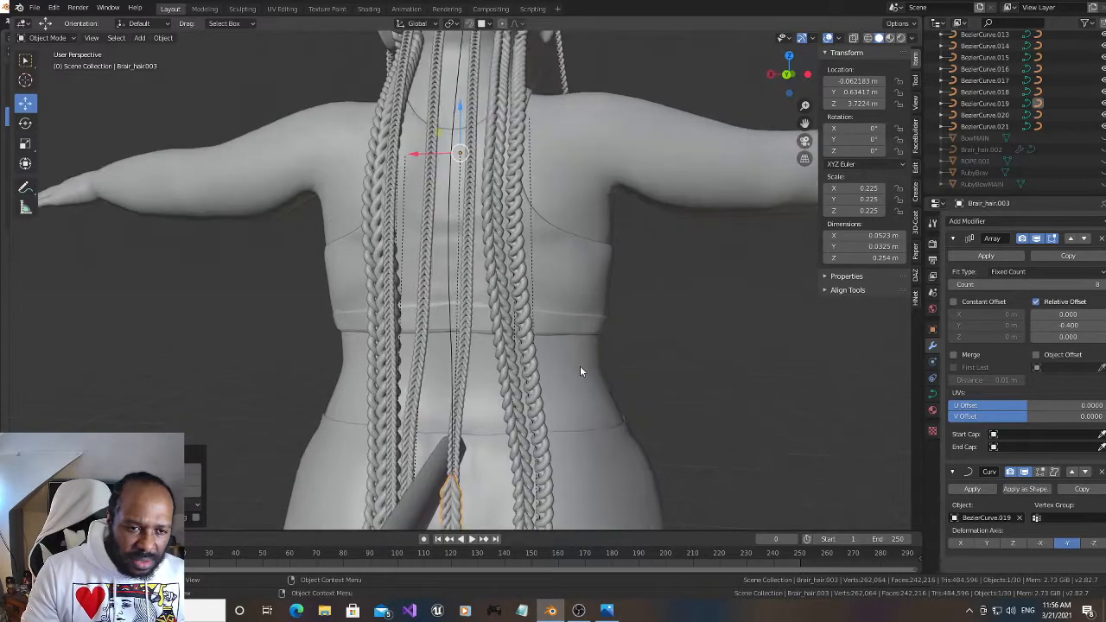
pyautogui.moveTo(805, 124); pyautogui.dragTo(804, 66)
pyautogui.press('s')
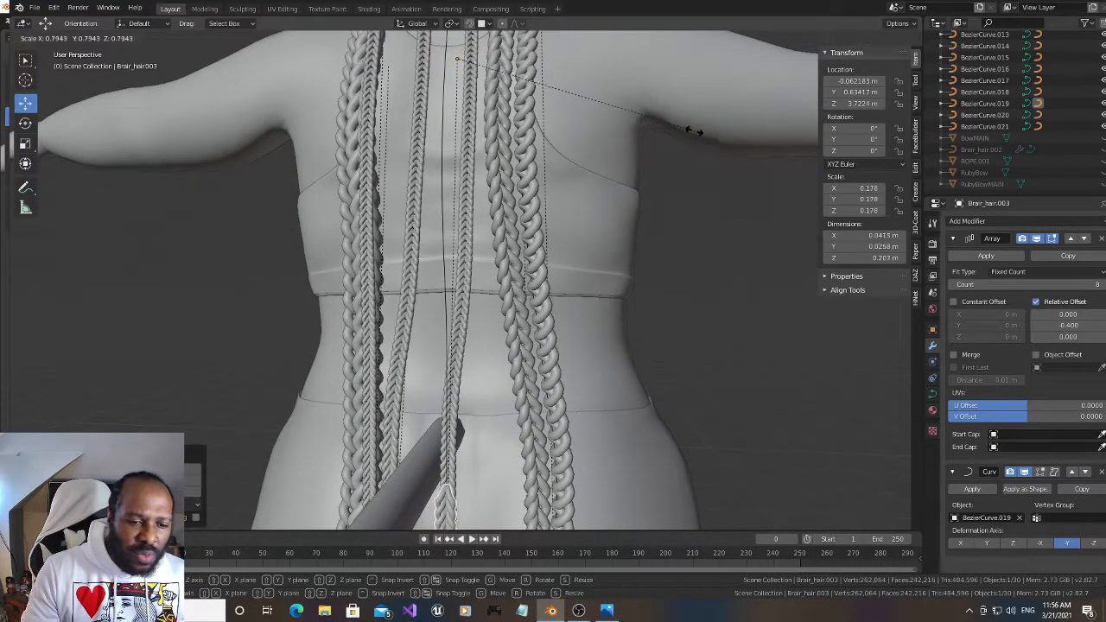
pyautogui.click(661, 99)
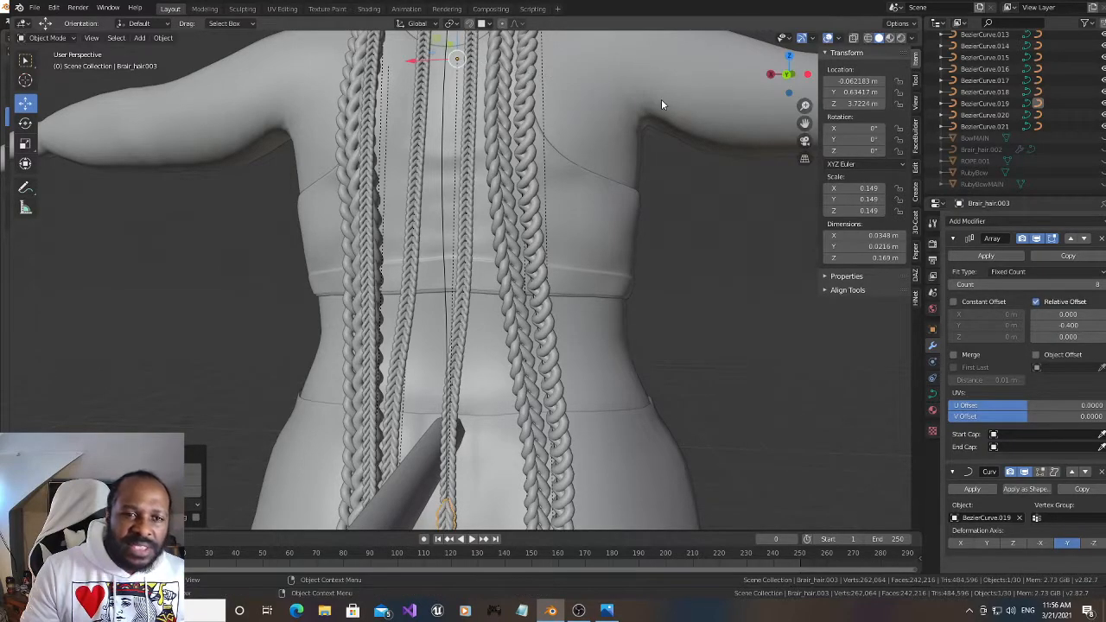
pyautogui.moveTo(805, 124); pyautogui.dragTo(814, 31)
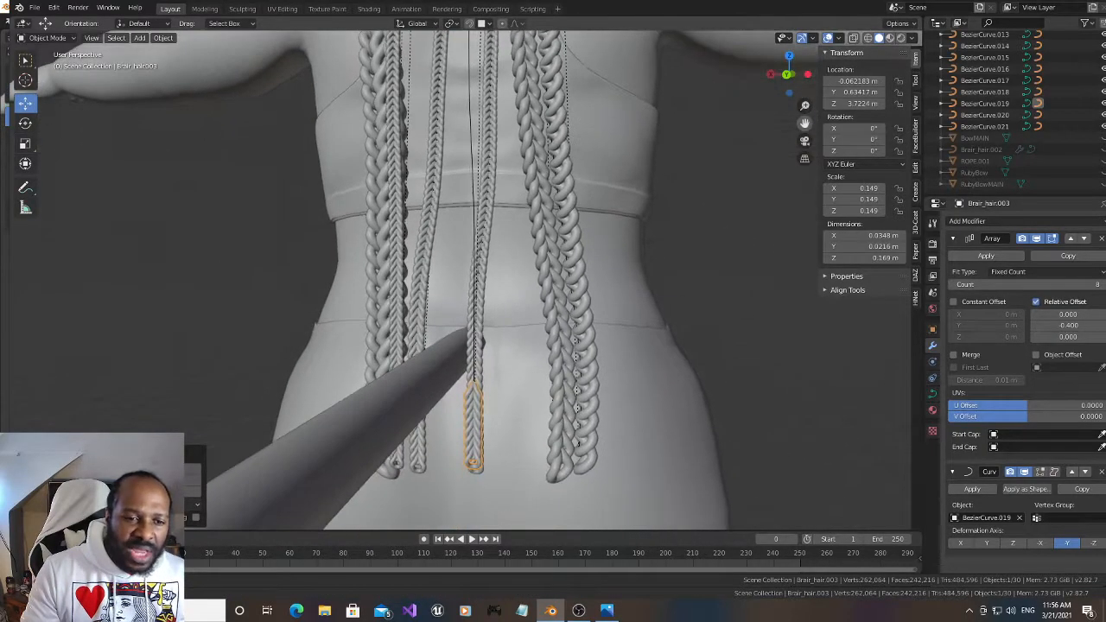
pyautogui.moveTo(788, 74)
pyautogui.mouseDown()
pyautogui.moveTo(815, 84)
pyautogui.moveTo(786, 75)
pyautogui.mouseUp()
pyautogui.press('s')
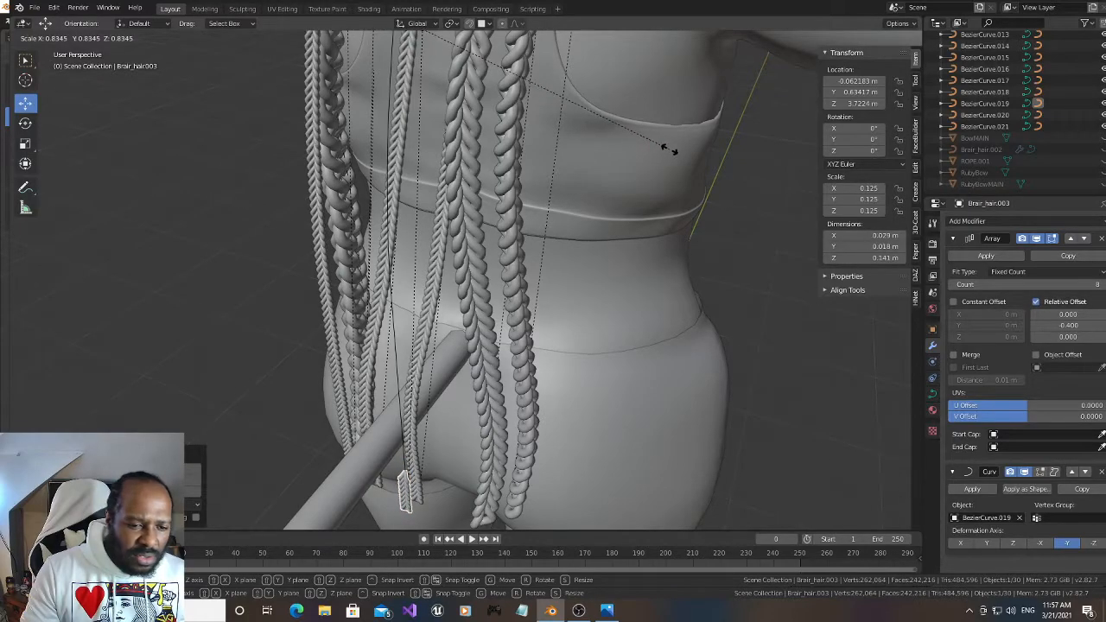
pyautogui.click(670, 148)
# Raise the Array count of Brair_hair.003 to 127 so the braid covers its strand up to the scalp
pyautogui.moveTo(789, 76); pyautogui.dragTo(834, 75)
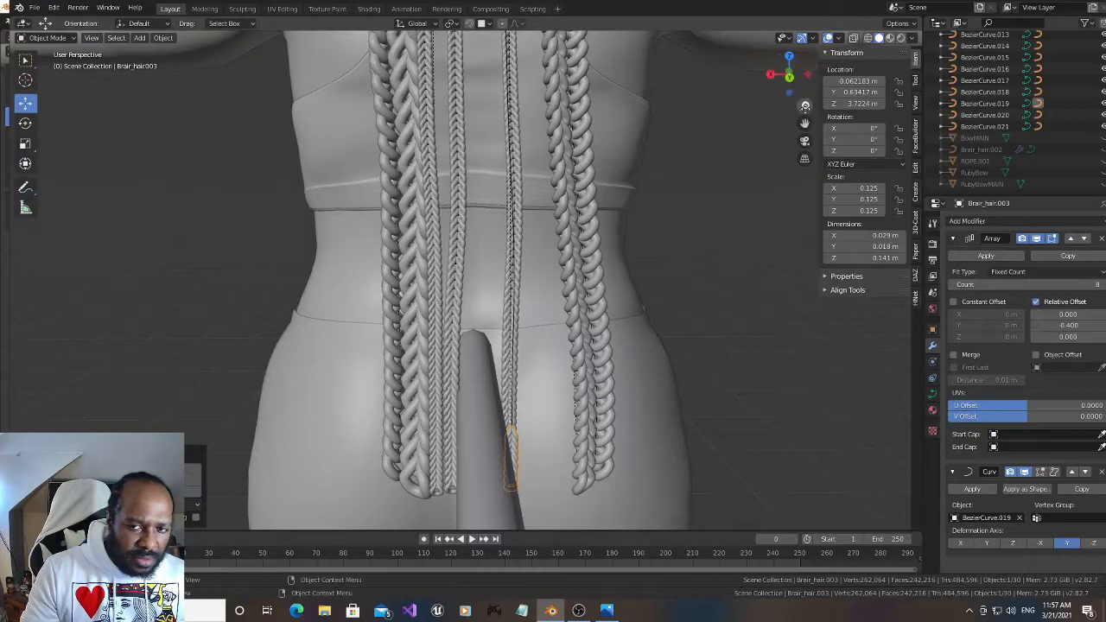
pyautogui.moveTo(805, 123); pyautogui.dragTo(805, 415)
pyautogui.moveTo(790, 72); pyautogui.dragTo(780, 78)
pyautogui.moveTo(1020, 285); pyautogui.dragTo(1104, 292)
pyautogui.click(1104, 287)
pyautogui.moveTo(787, 76); pyautogui.dragTo(722, 97)
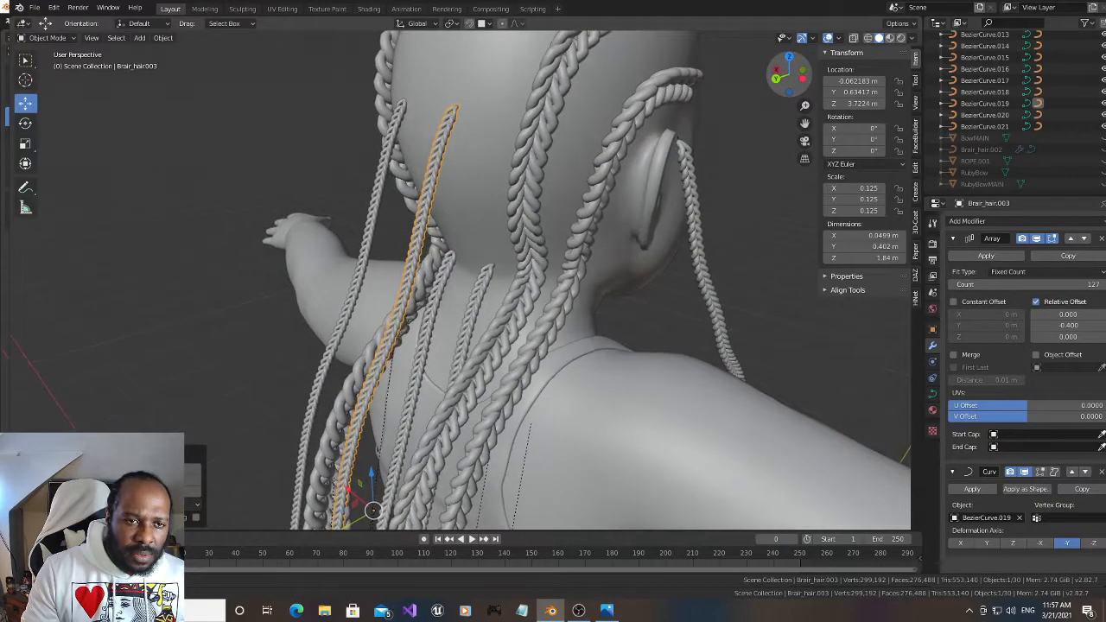
# Deselect the finished braid and save the file
pyautogui.click(134, 104)
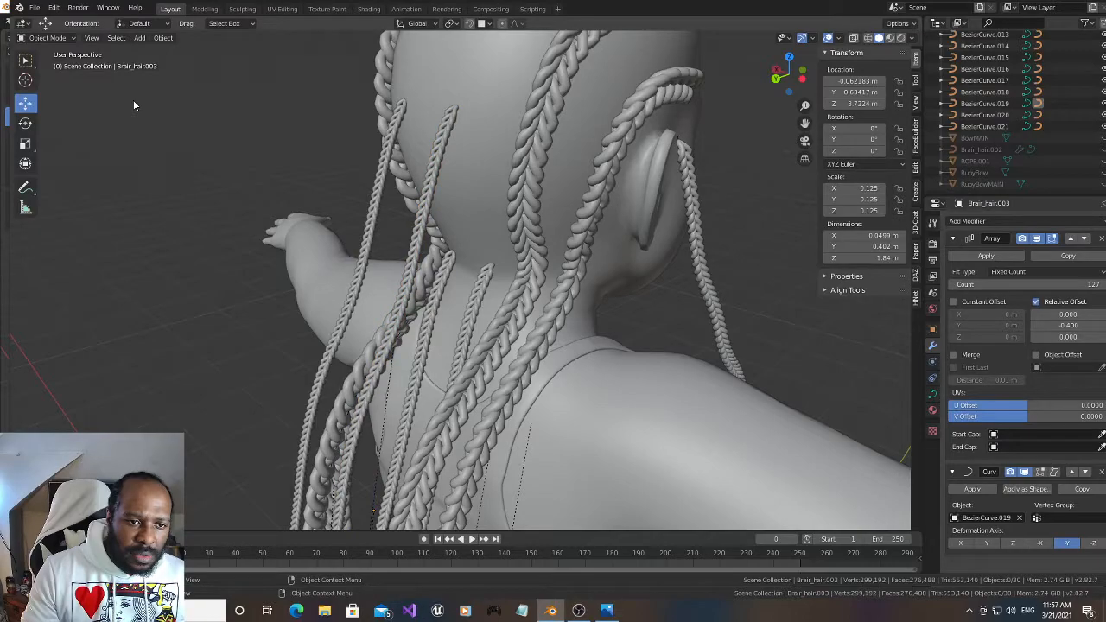
pyautogui.click(35, 8)
pyautogui.click(85, 81)
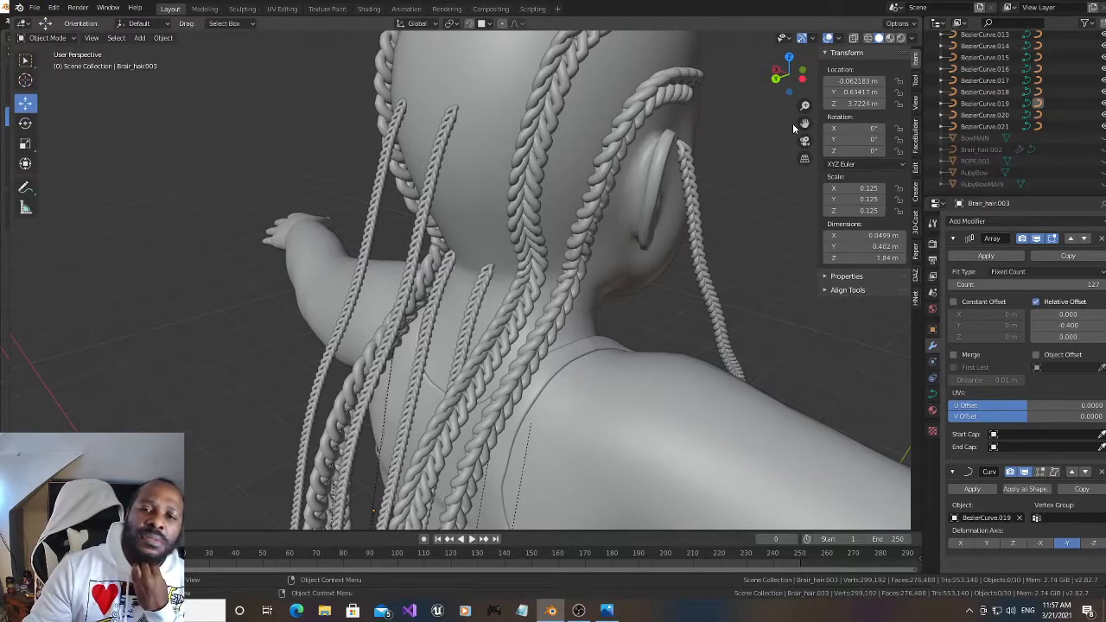
# Duplicate the HAIR_BASE_MAIN scalp mesh twice in place and hide both the original and the second duplicate
pyautogui.moveTo(803, 124); pyautogui.dragTo(657, 308)
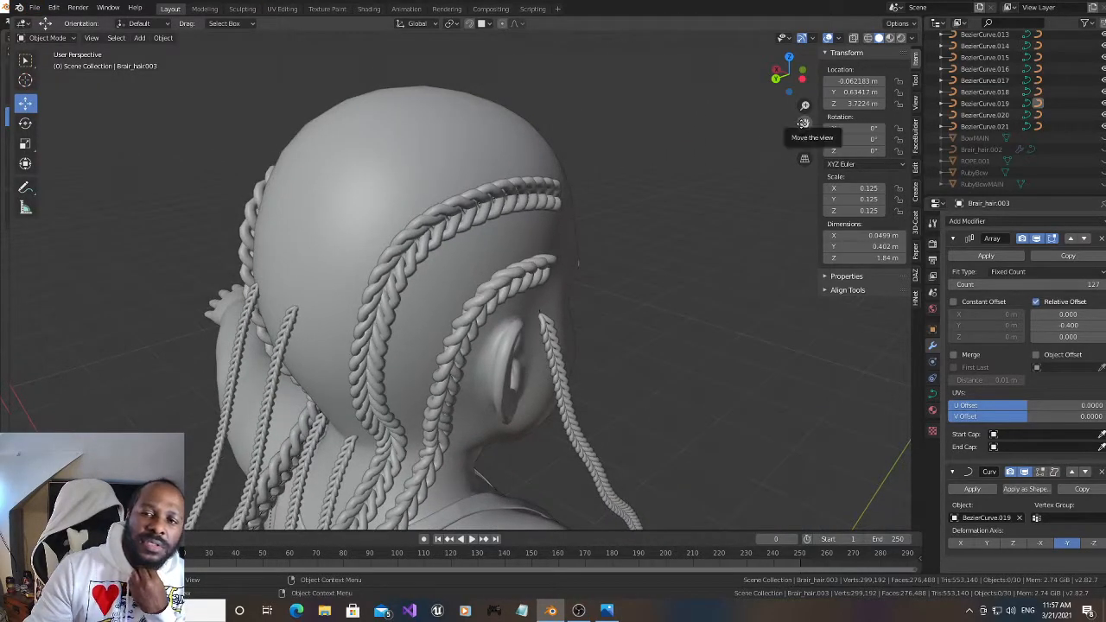
pyautogui.scroll(10, 1011, 130)
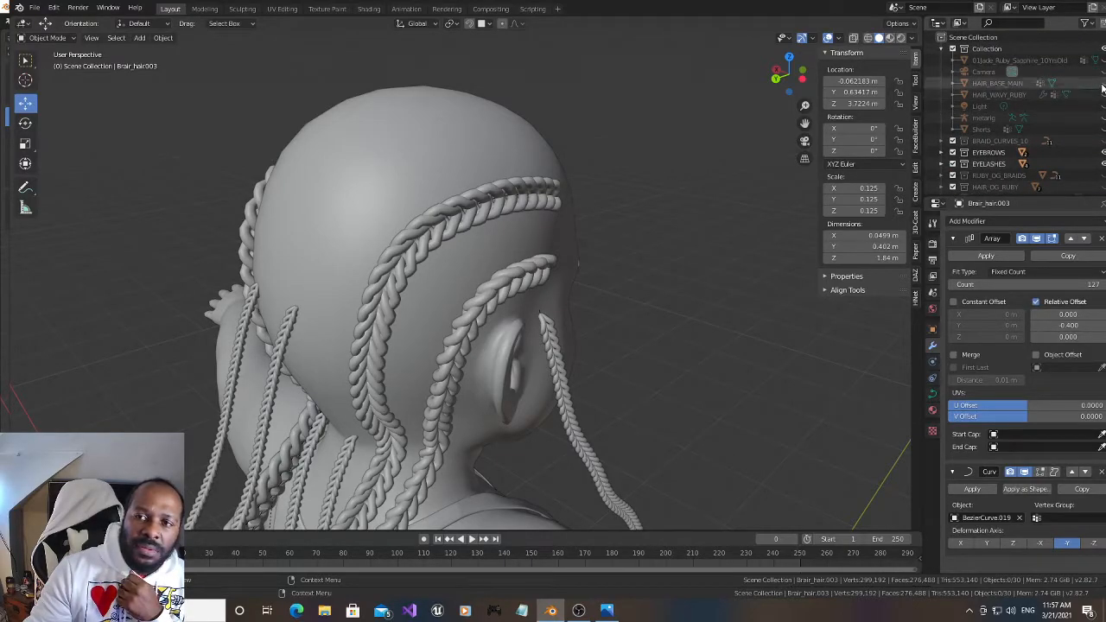
pyautogui.click(1003, 83)
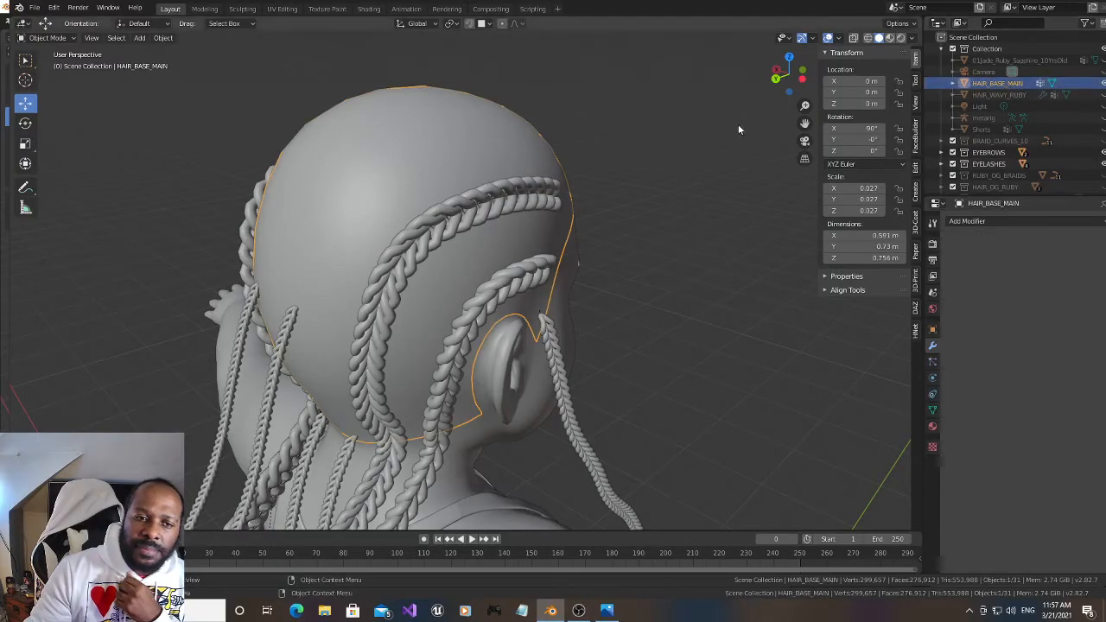
pyautogui.hotkey('shift', 'd')
pyautogui.press('Escape')
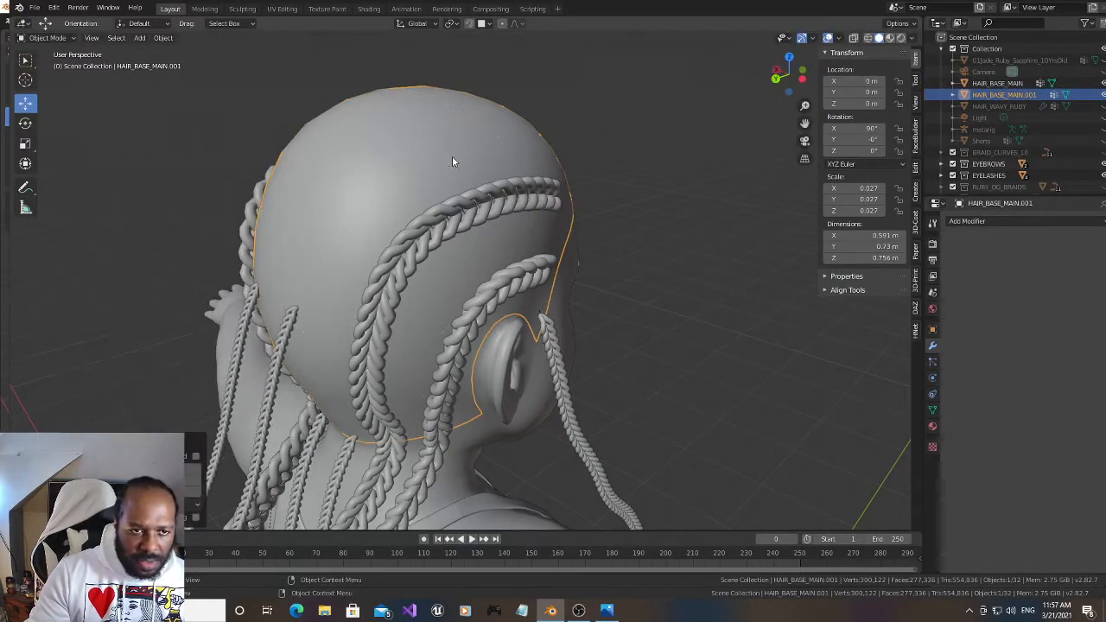
pyautogui.hotkey('shift', 'd')
pyautogui.press('Escape')
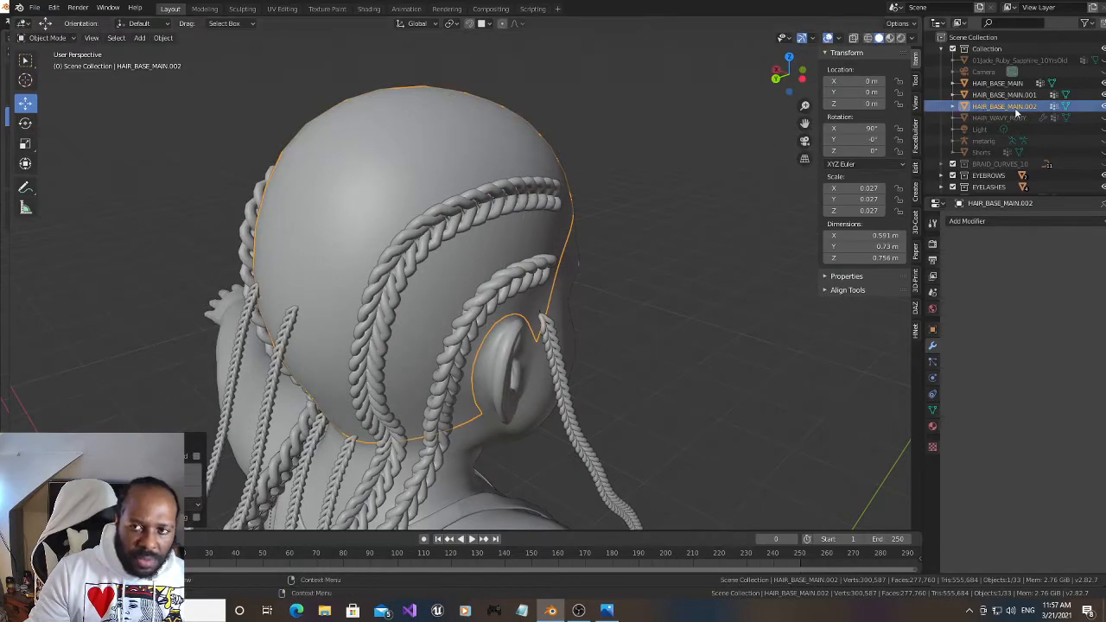
pyautogui.click(1104, 83)
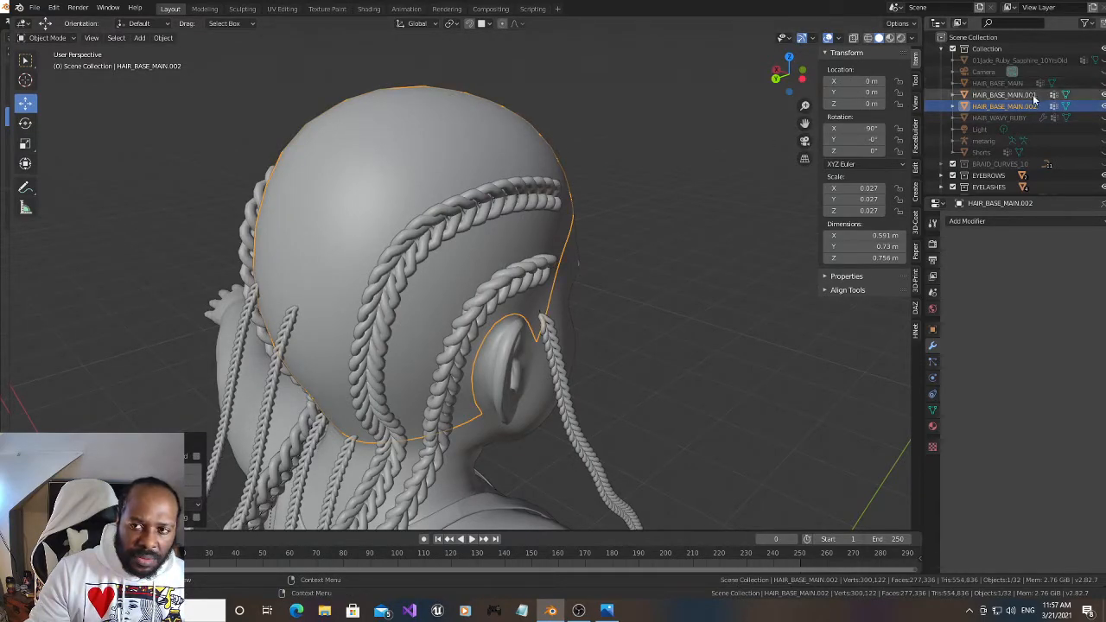
pyautogui.press('h')
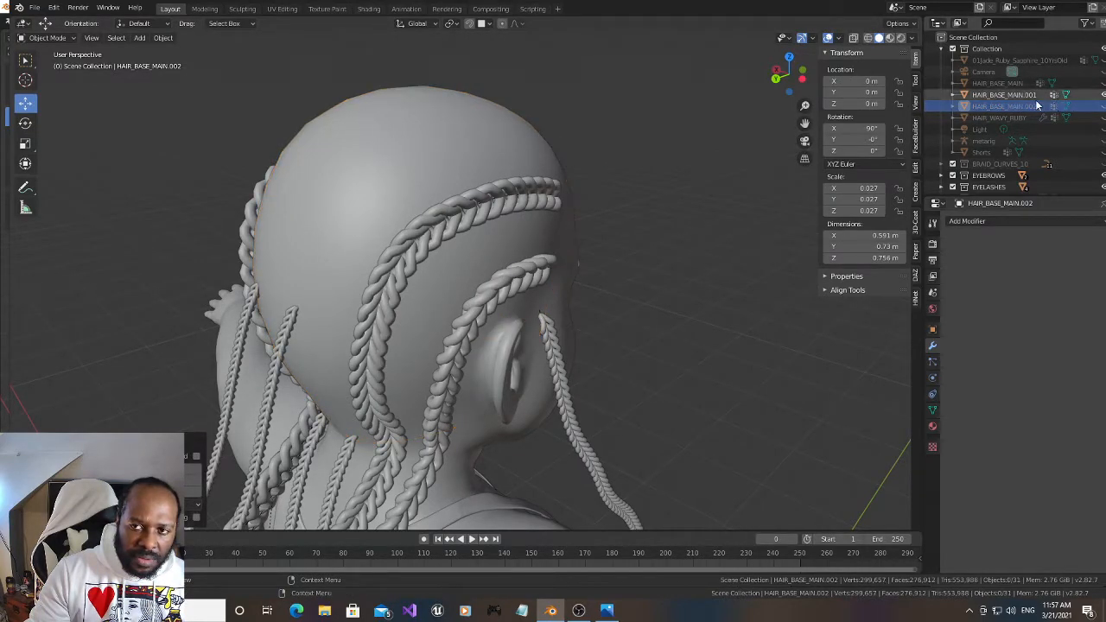
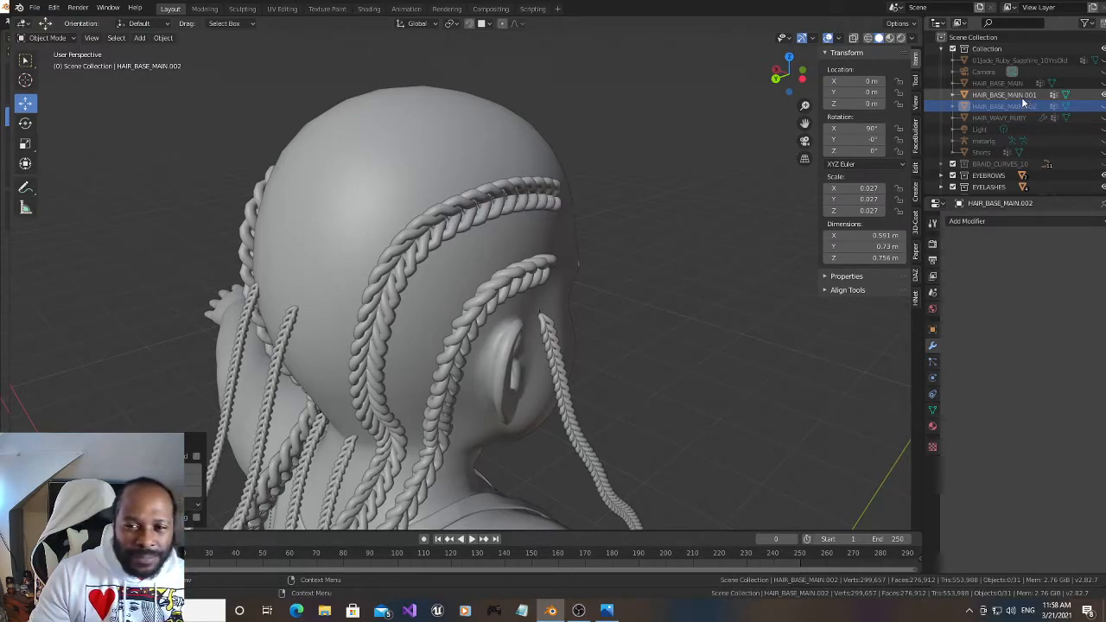
pyautogui.click(933, 361)
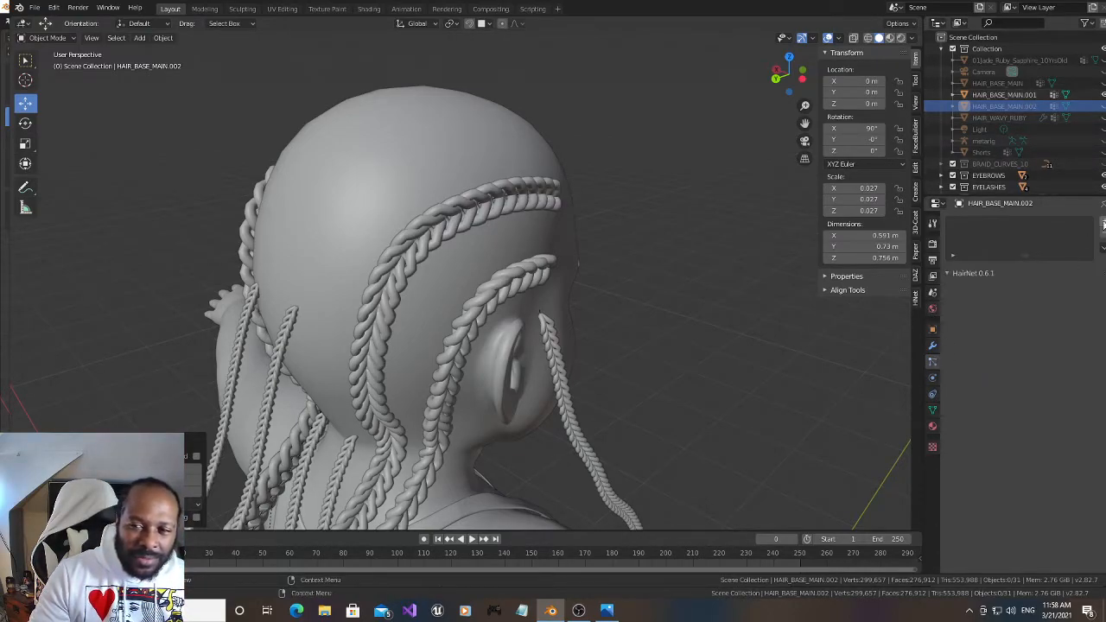
pyautogui.click(1102, 223)
pyautogui.click(1060, 289)
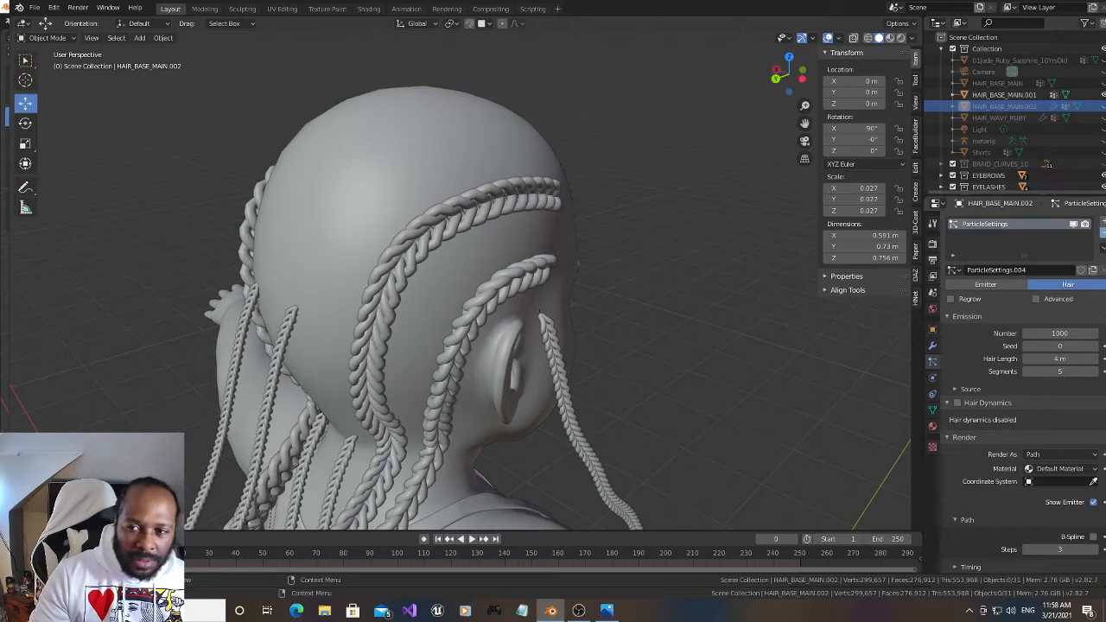
pyautogui.click(1102, 235)
# Add a Hair particle system to HAIR_BASE_MAIN.001 and set its hair length to 0.48 m
pyautogui.click(1004, 94)
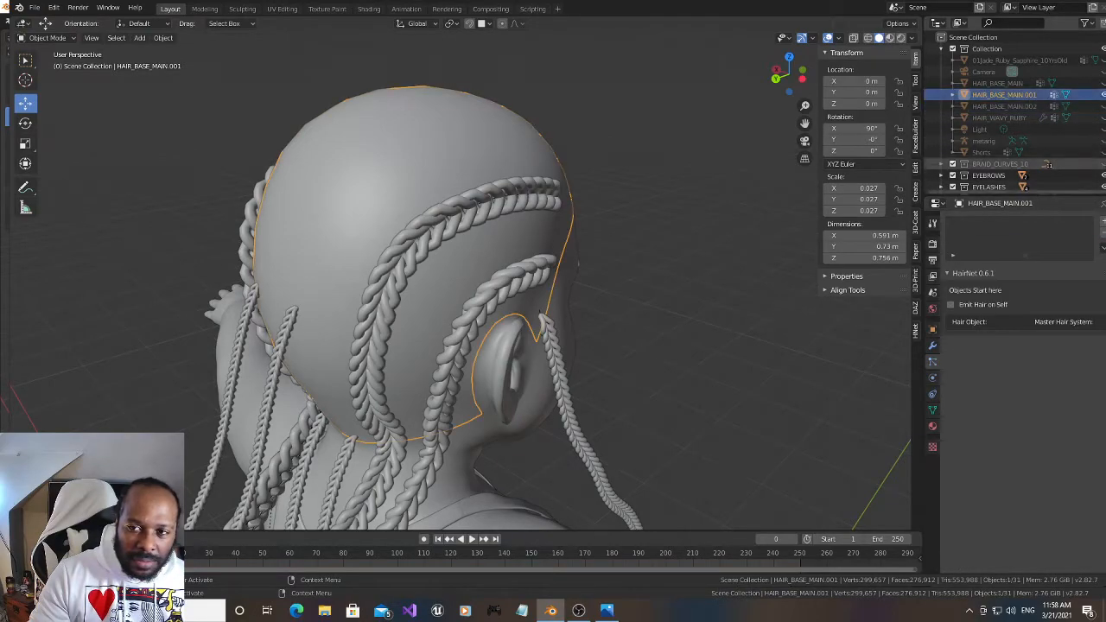
pyautogui.click(1102, 223)
pyautogui.click(1069, 285)
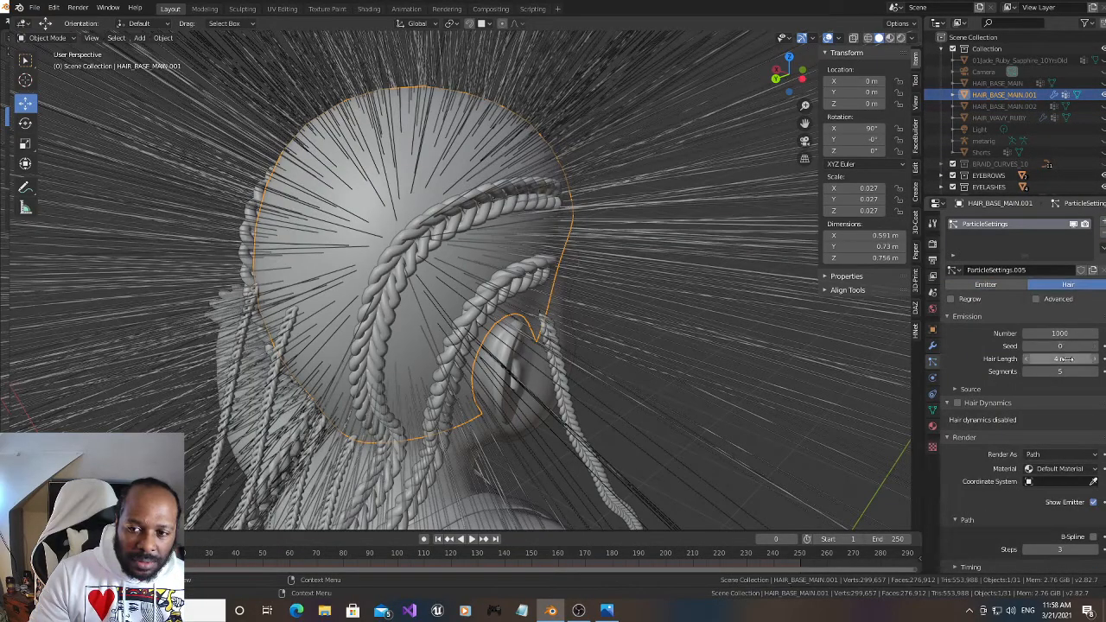
pyautogui.moveTo(1056, 358); pyautogui.dragTo(1038, 358)
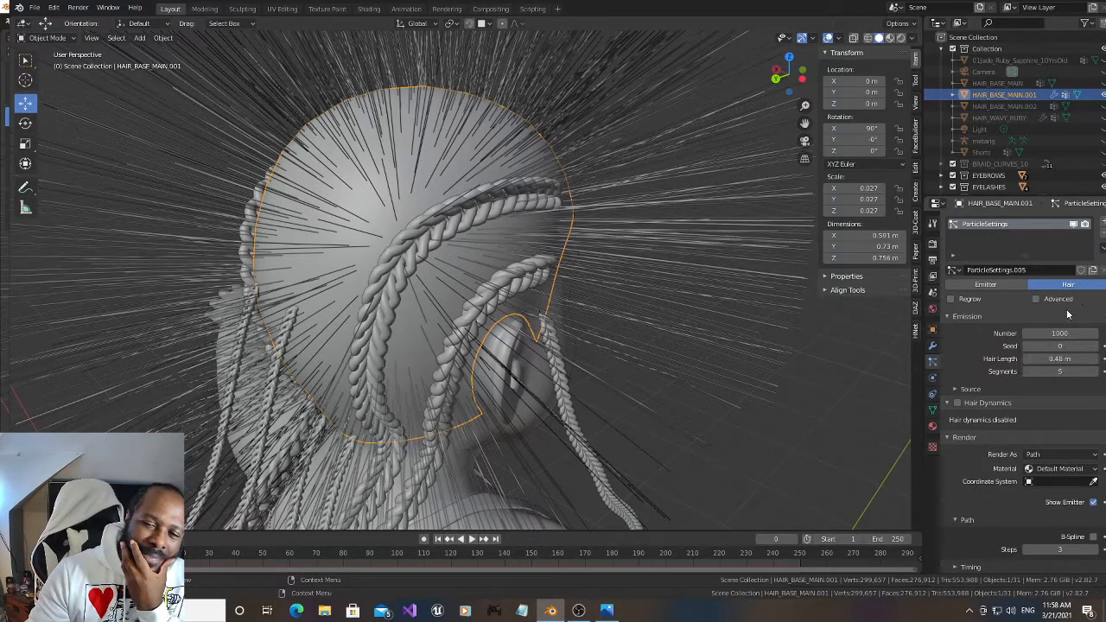
# Smooth the hair paths with B-Spline, using 9 render steps and 7 viewport strand steps
pyautogui.click(1093, 538)
pyautogui.moveTo(1074, 550); pyautogui.dragTo(1091, 555)
pyautogui.scroll(-4, 1065, 544)
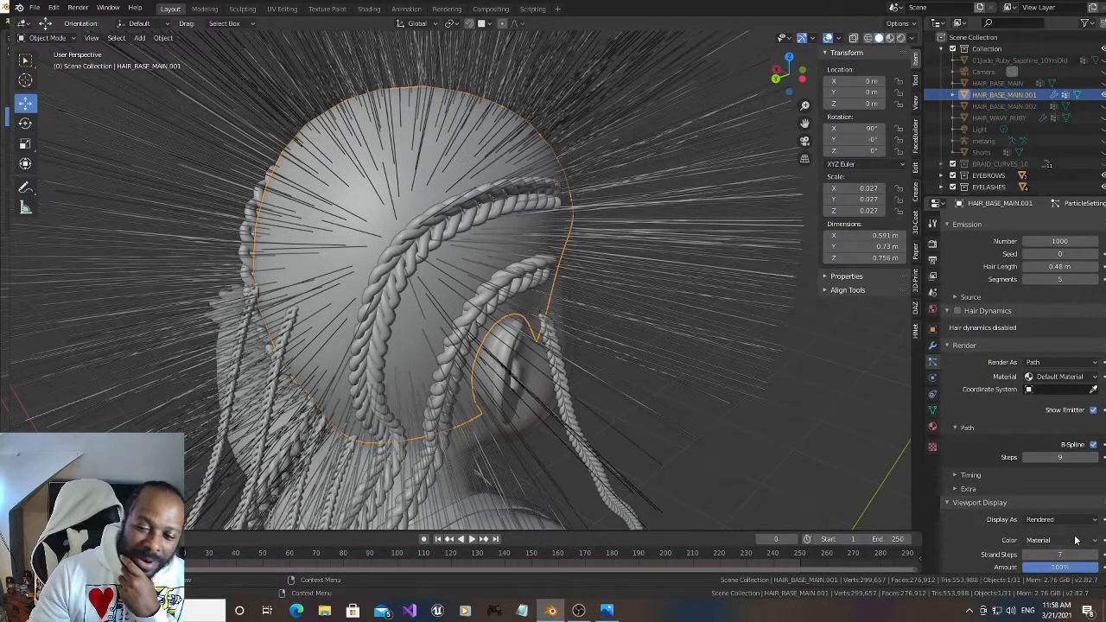
# Give the hair Simple children and set the child radius to 0.02 m
pyautogui.scroll(-4, 1062, 522)
pyautogui.click(1027, 537)
pyautogui.scroll(-5, 1054, 539)
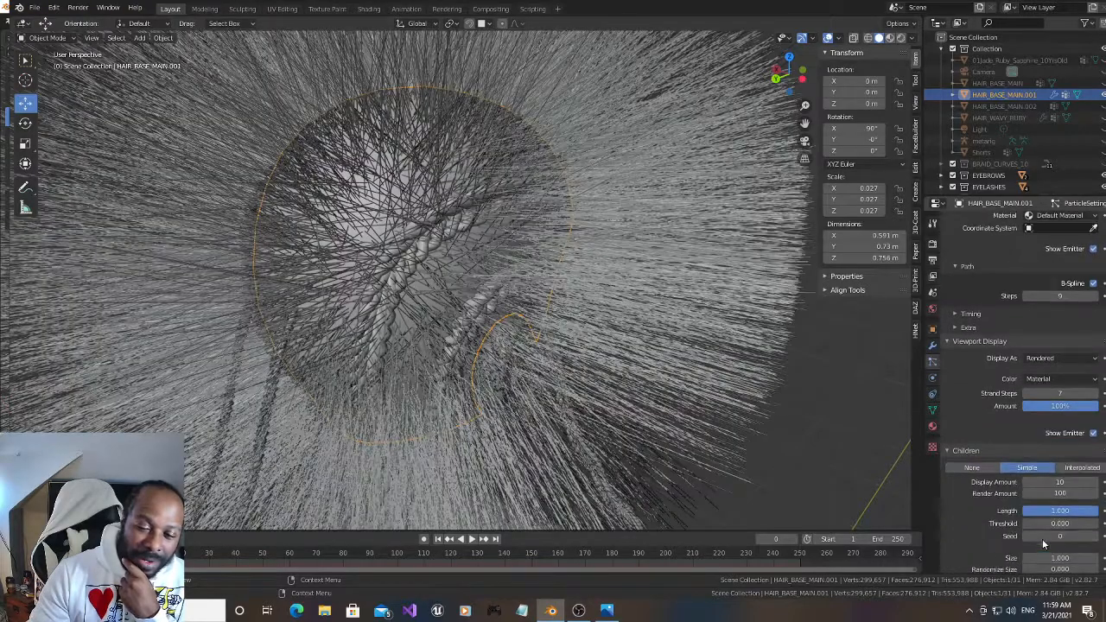
pyautogui.moveTo(1074, 538)
pyautogui.mouseDown()
pyautogui.moveTo(1059, 540)
pyautogui.moveTo(1090, 541)
pyautogui.mouseUp()
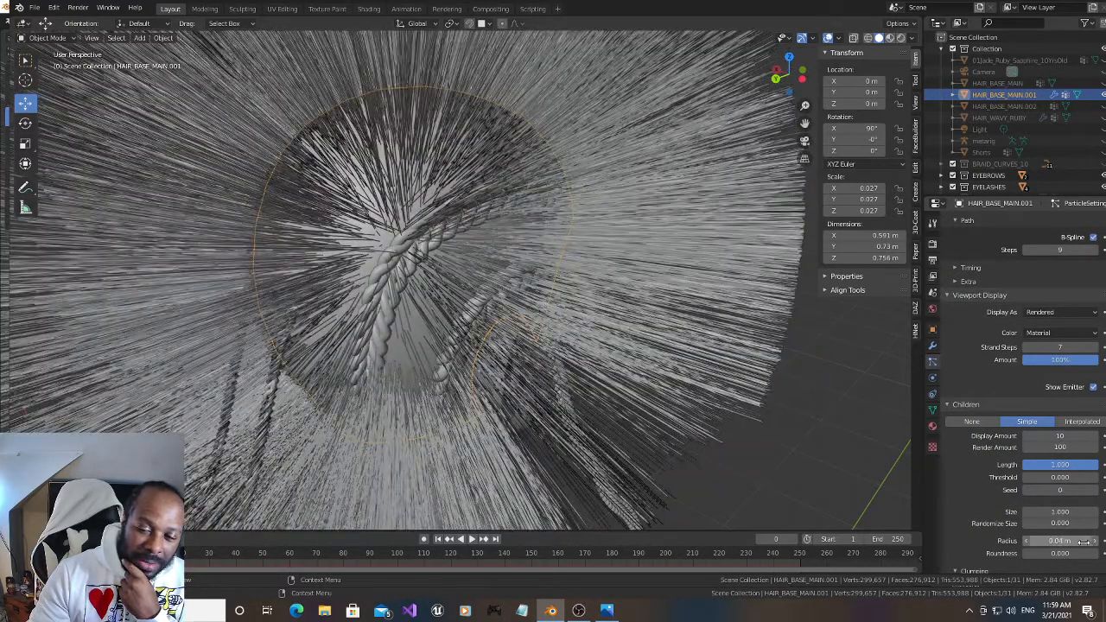
pyautogui.click(1027, 541)
pyautogui.click(1027, 541)
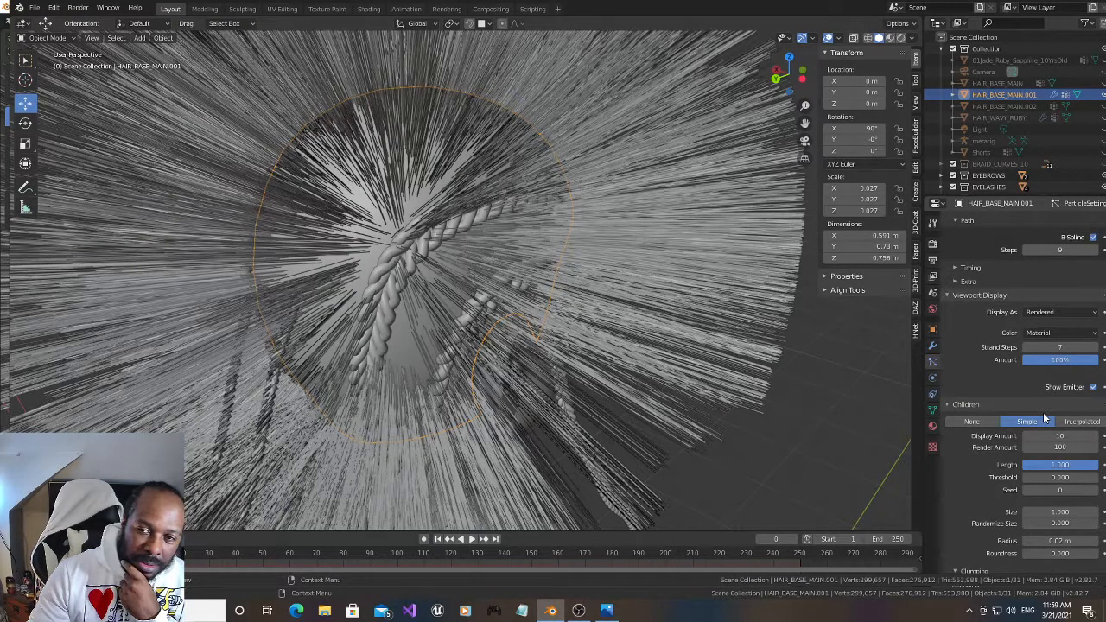
# Switch HAIR_BASE_MAIN.001 to Particle Edit mode and show the head in wireframe from the right side
pyautogui.scroll(5, 1045, 414)
pyautogui.scroll(4, 1043, 411)
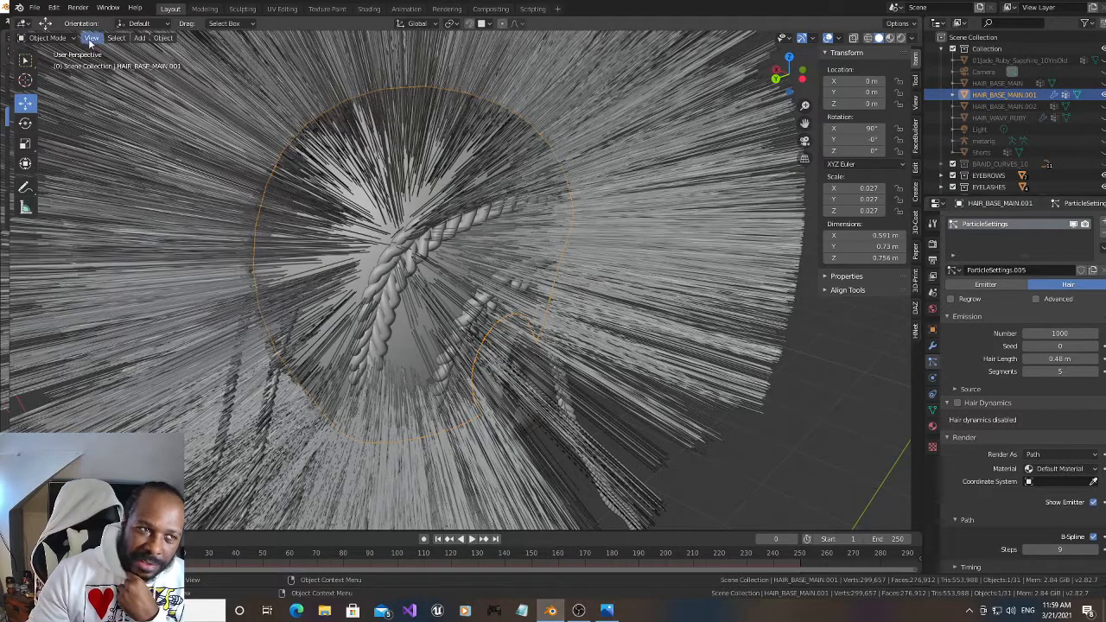
pyautogui.click(48, 38)
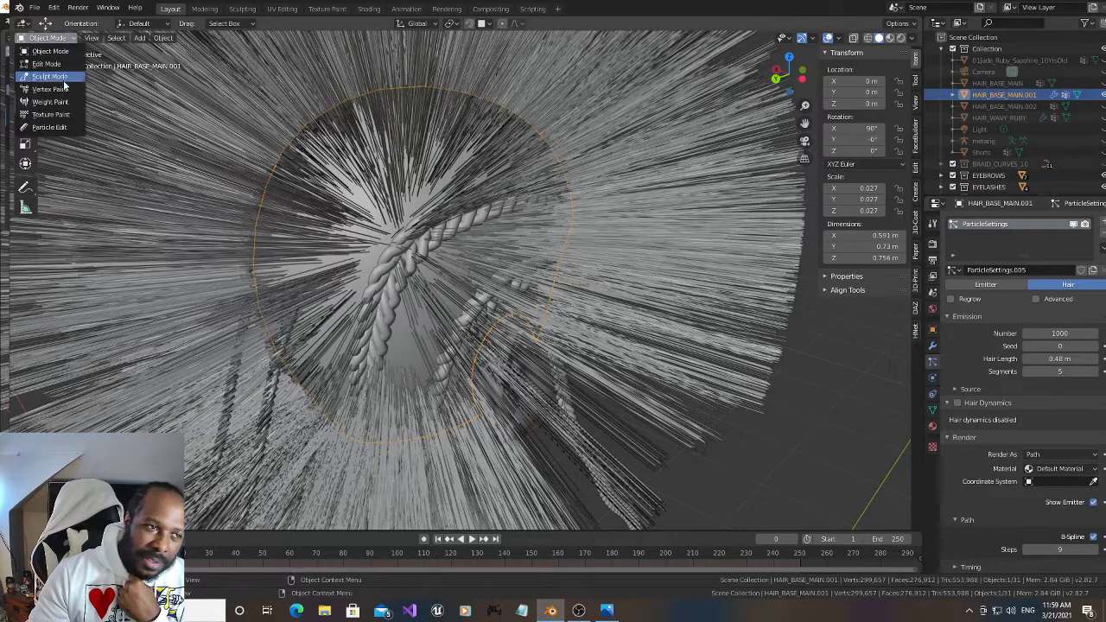
pyautogui.click(65, 128)
pyautogui.press('KP_3')
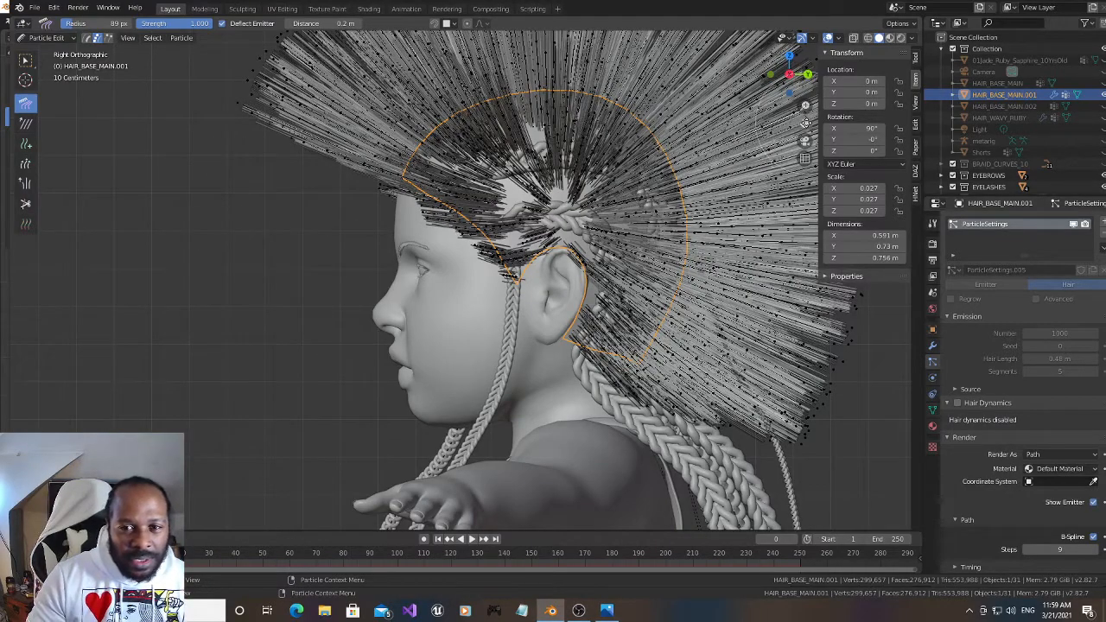
pyautogui.moveTo(806, 122); pyautogui.dragTo(729, 190)
pyautogui.hotkey('shift', 'z')
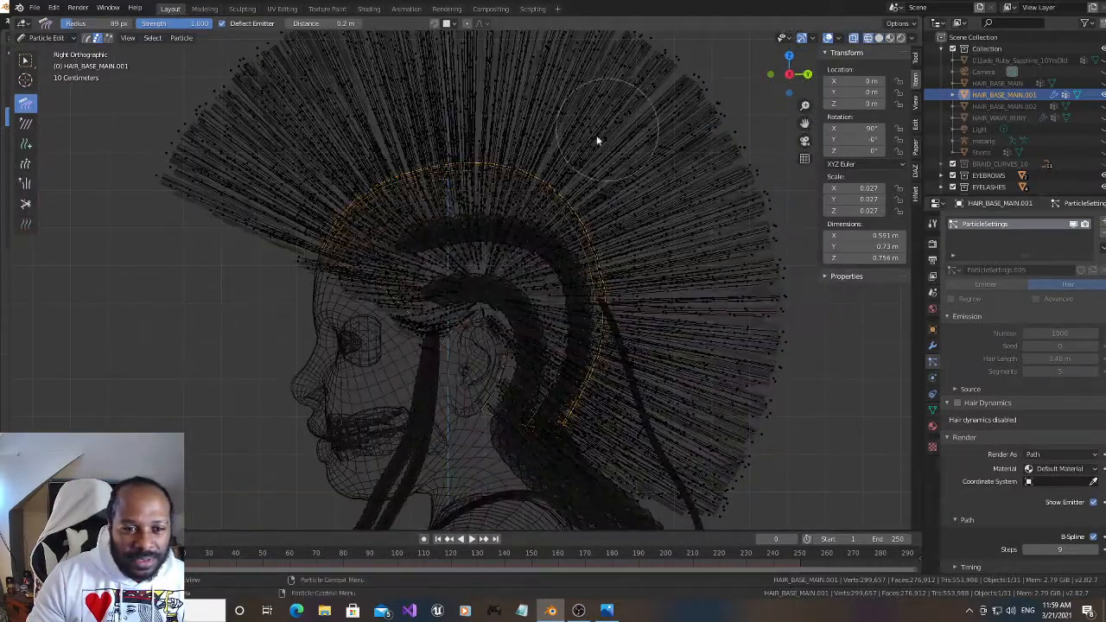
# Circle-select the hair particles on the side of the scalp around the ear and temple and delete them
pyautogui.press('c')
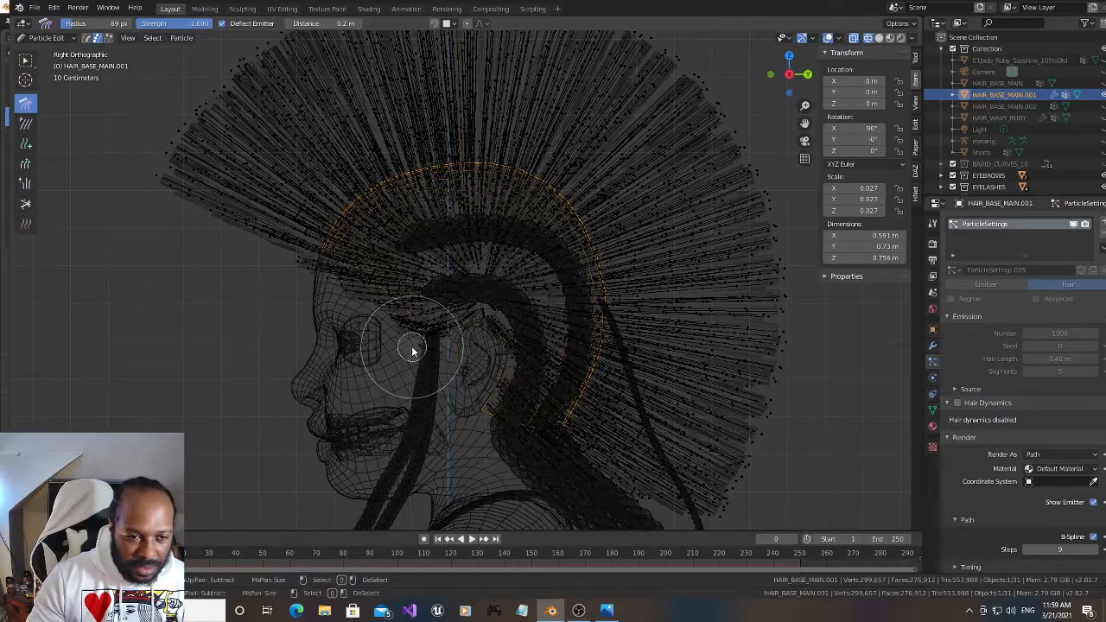
pyautogui.moveTo(407, 346)
pyautogui.mouseDown()
pyautogui.moveTo(417, 322)
pyautogui.moveTo(389, 289)
pyautogui.moveTo(432, 264)
pyautogui.moveTo(504, 272)
pyautogui.moveTo(538, 293)
pyautogui.moveTo(538, 355)
pyautogui.mouseUp()
pyautogui.moveTo(525, 387)
pyautogui.mouseDown()
pyautogui.moveTo(524, 397)
pyautogui.moveTo(469, 324)
pyautogui.moveTo(479, 350)
pyautogui.moveTo(395, 324)
pyautogui.mouseUp()
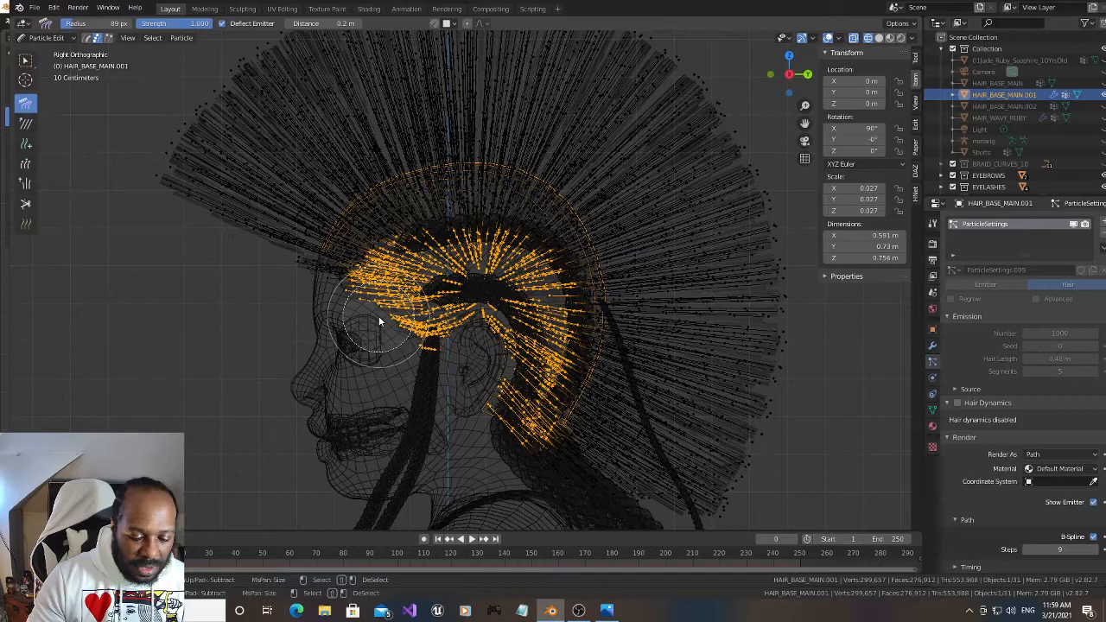
pyautogui.press('x')
pyautogui.click(380, 321)
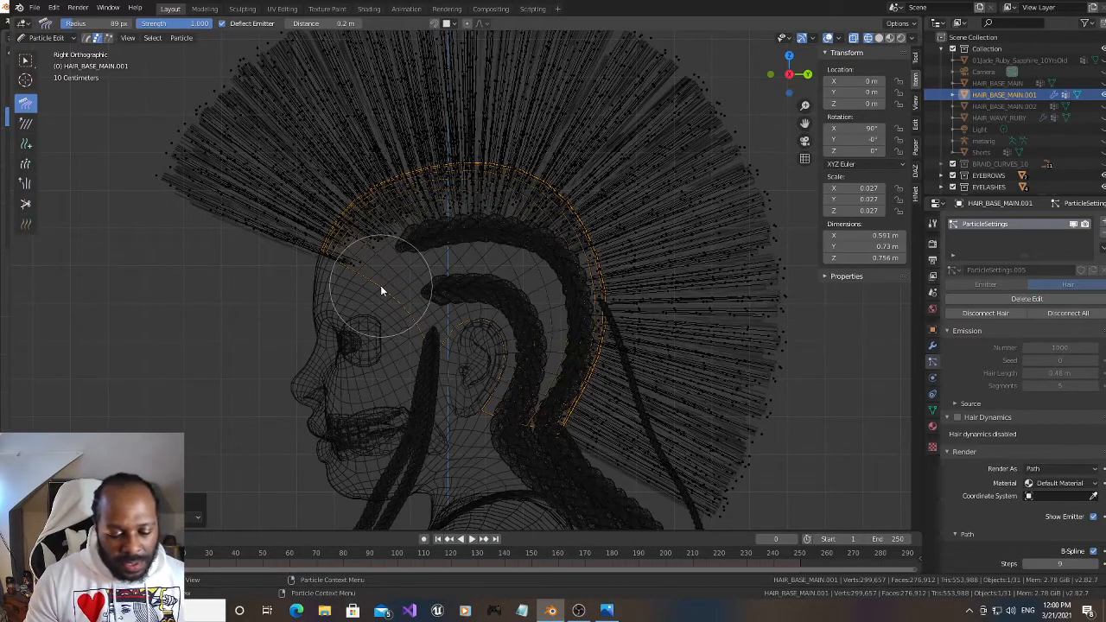
# Circle-select the hair particles covering the back of the head and delete them, keeping only the crown hair
pyautogui.click(603, 270)
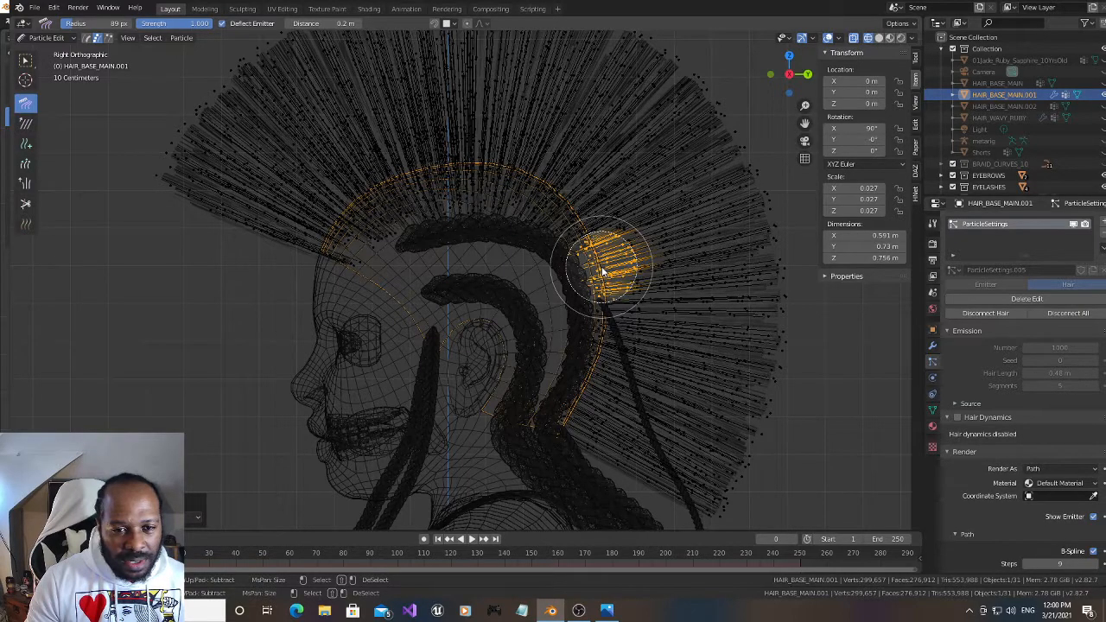
pyautogui.moveTo(603, 270)
pyautogui.mouseDown()
pyautogui.moveTo(566, 437)
pyautogui.moveTo(644, 337)
pyautogui.moveTo(701, 451)
pyautogui.moveTo(754, 460)
pyautogui.moveTo(691, 294)
pyautogui.moveTo(699, 256)
pyautogui.moveTo(750, 380)
pyautogui.moveTo(638, 269)
pyautogui.mouseUp()
pyautogui.rightClick(678, 283)
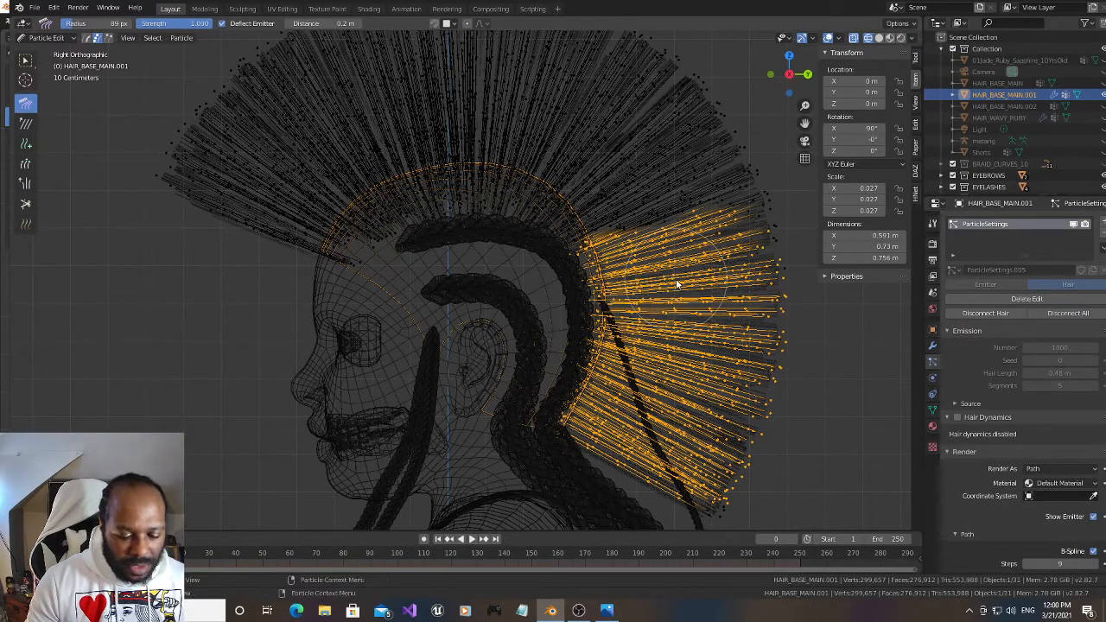
pyautogui.press('x')
pyautogui.click(677, 283)
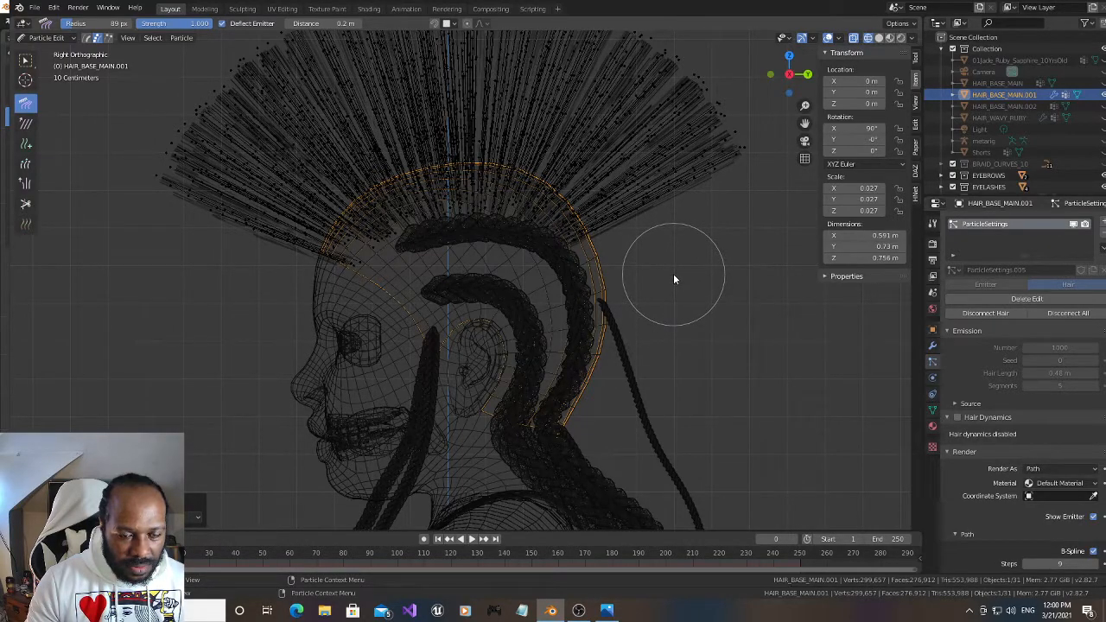
# Grow the remaining crown hairs longer with the Length brush, sweeping from the forehead toward the back
pyautogui.scroll(-2, 478, 319)
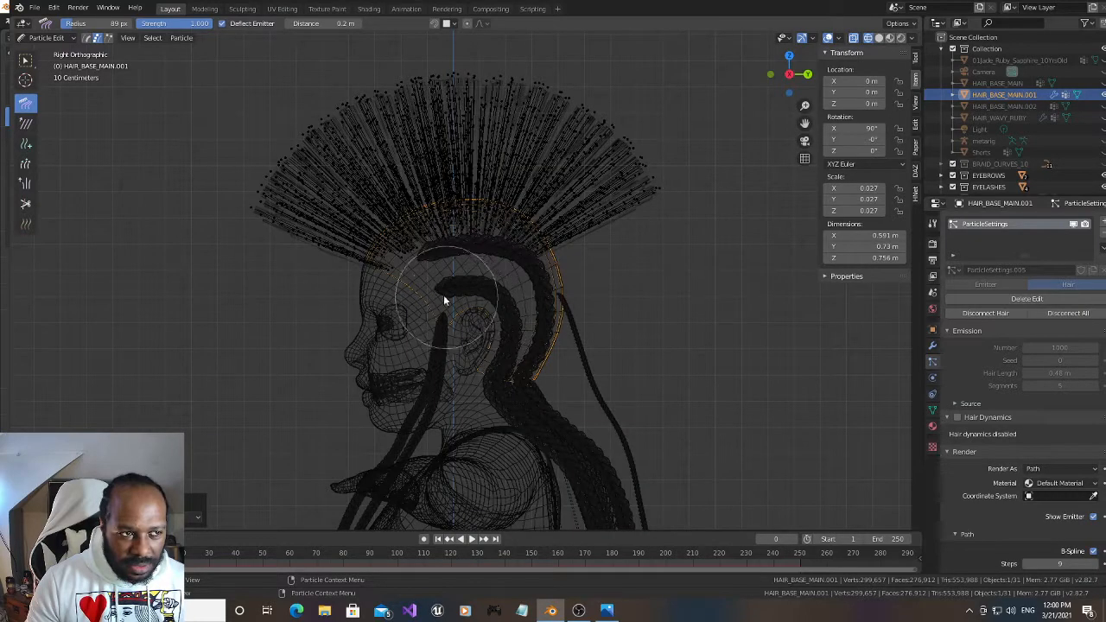
pyautogui.click(25, 164)
pyautogui.moveTo(288, 178)
pyautogui.mouseDown()
pyautogui.moveTo(389, 161)
pyautogui.moveTo(613, 178)
pyautogui.moveTo(448, 130)
pyautogui.moveTo(503, 150)
pyautogui.mouseUp()
pyautogui.scroll(-1, 403, 218)
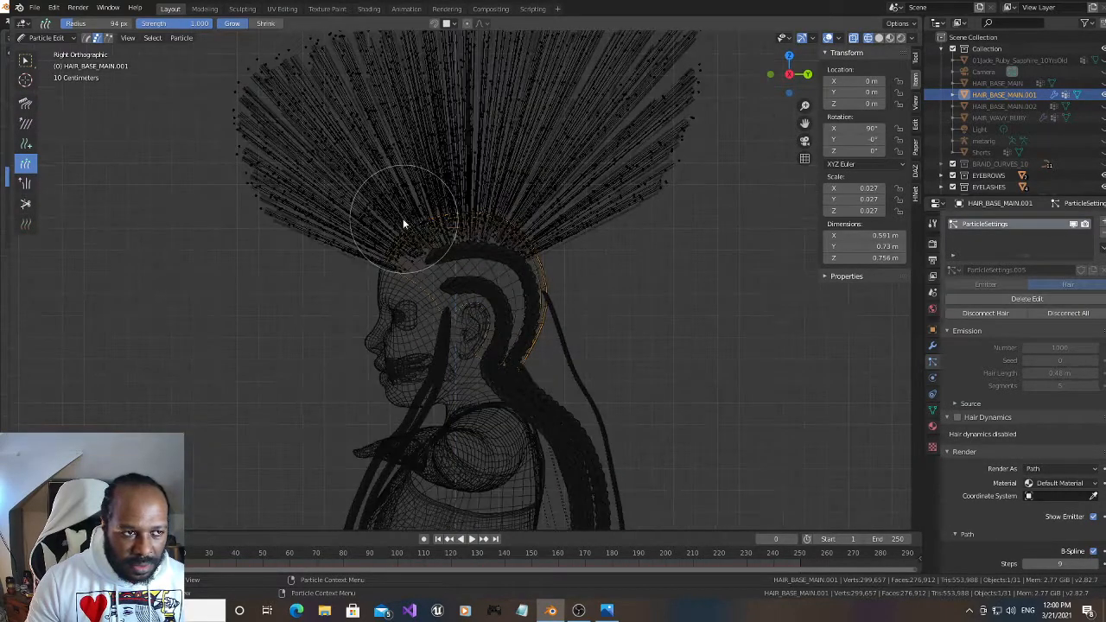
# Comb the crown hair backward from the hairline with the Comb brush, viewing it in solid shading
pyautogui.click(25, 102)
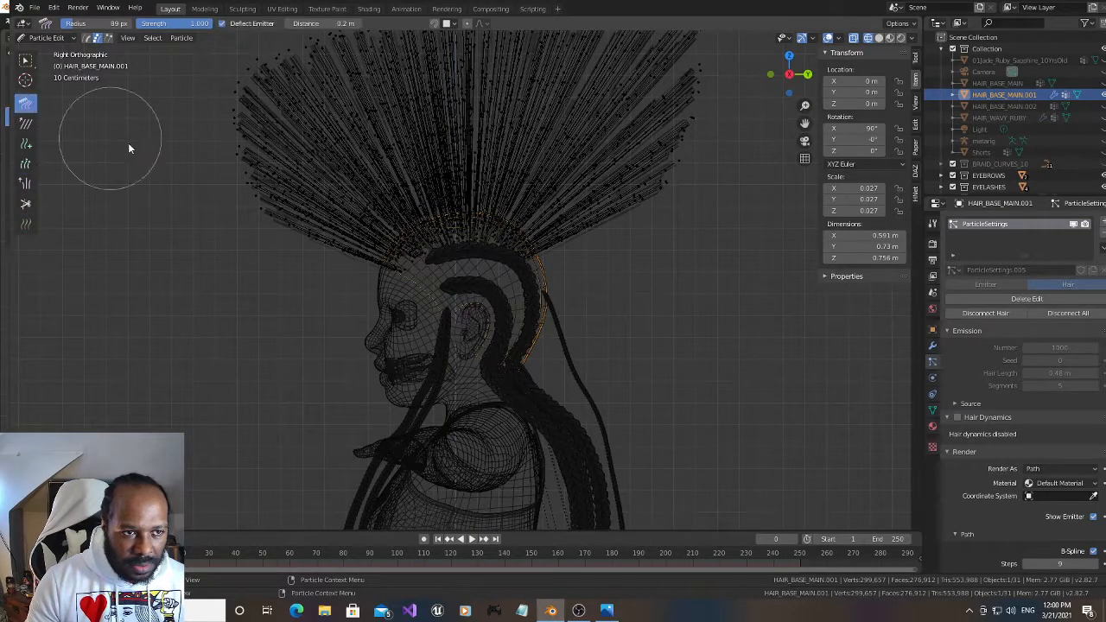
pyautogui.moveTo(357, 257)
pyautogui.mouseDown()
pyautogui.moveTo(503, 140)
pyautogui.moveTo(366, 216)
pyautogui.moveTo(557, 144)
pyautogui.mouseUp()
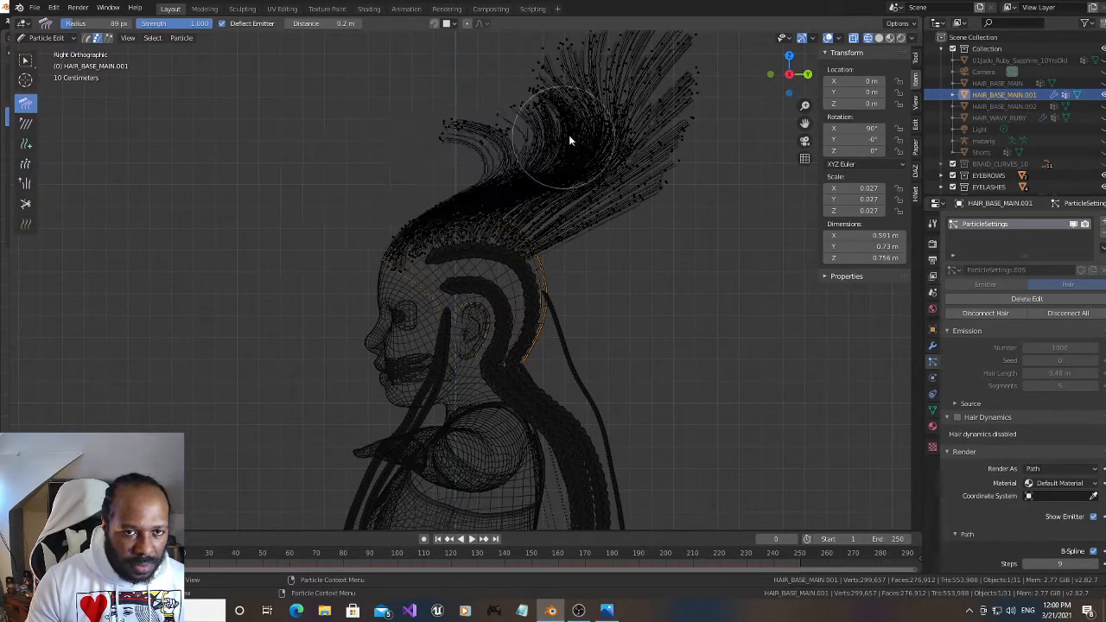
pyautogui.click(879, 38)
pyautogui.moveTo(358, 234); pyautogui.dragTo(678, 143)
pyautogui.moveTo(375, 204); pyautogui.dragTo(713, 129)
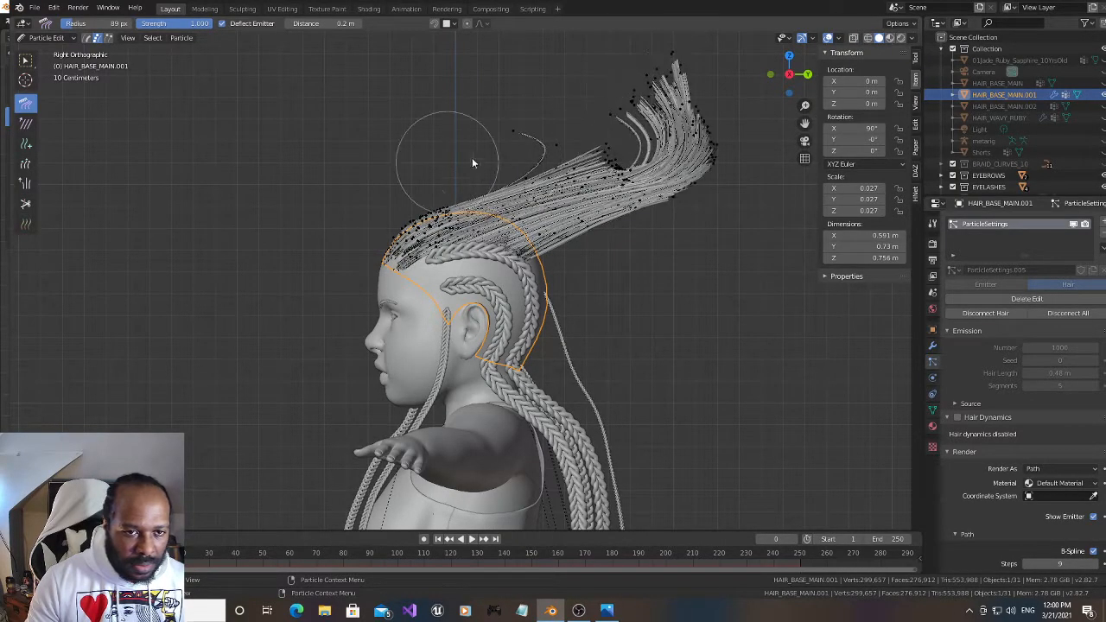
pyautogui.moveTo(452, 164); pyautogui.dragTo(730, 143)
pyautogui.moveTo(425, 199); pyautogui.dragTo(708, 150)
pyautogui.moveTo(521, 206); pyautogui.dragTo(636, 178)
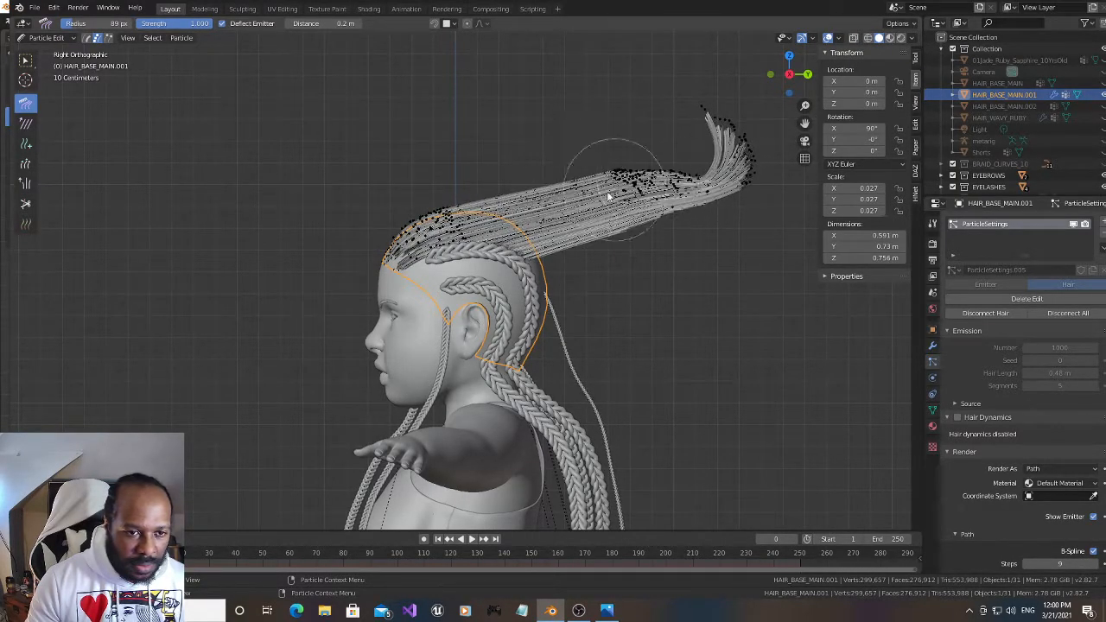
# Comb both sides of the swept-back hair inward from a high front view to gather it into a narrow ponytail
pyautogui.scroll(2, 470, 234)
pyautogui.scroll(2, 472, 236)
pyautogui.scroll(-1, 473, 236)
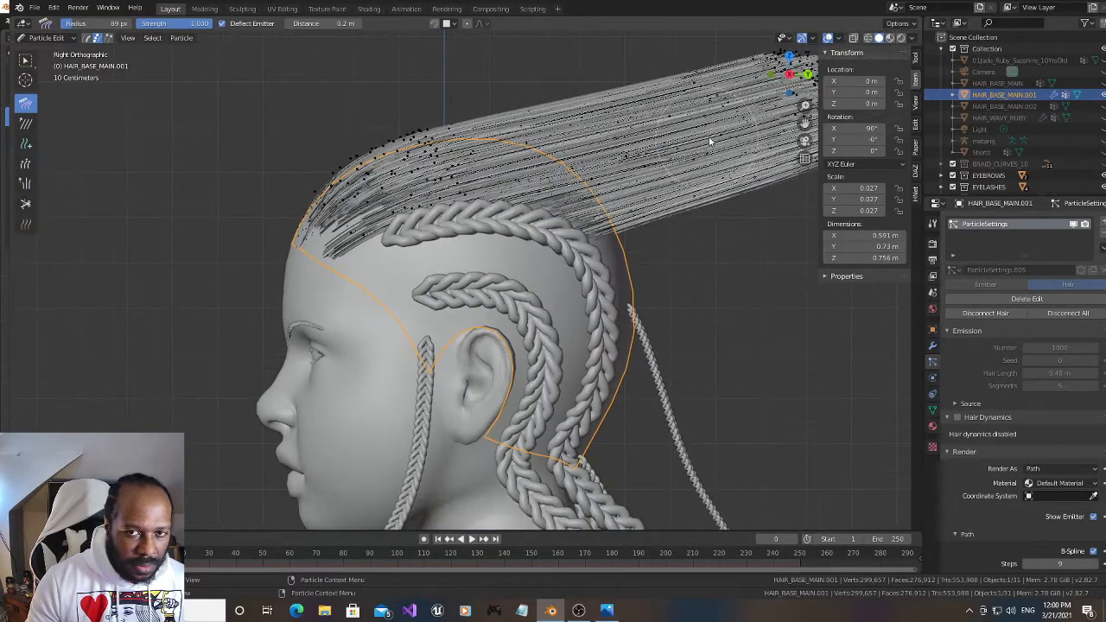
pyautogui.moveTo(777, 84); pyautogui.dragTo(887, 204)
pyautogui.moveTo(254, 342); pyautogui.dragTo(325, 54)
pyautogui.moveTo(278, 150); pyautogui.dragTo(296, 75)
pyautogui.scroll(-4, 311, 137)
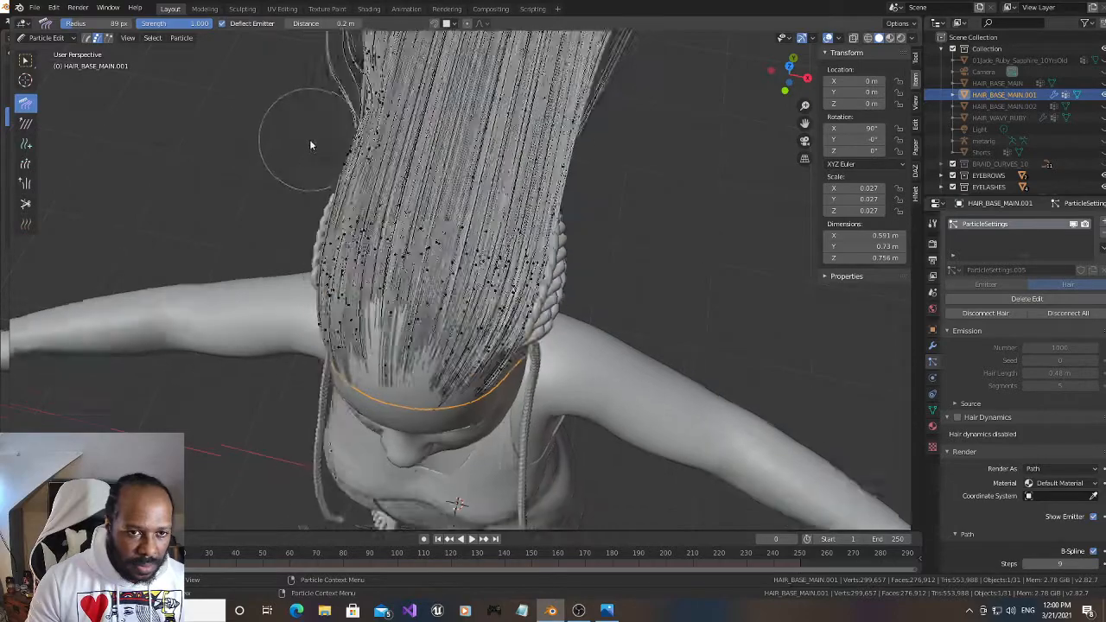
pyautogui.moveTo(335, 201); pyautogui.dragTo(406, 141)
pyautogui.moveTo(593, 217)
pyautogui.mouseDown()
pyautogui.moveTo(527, 182)
pyautogui.moveTo(522, 196)
pyautogui.mouseUp()
pyautogui.moveTo(363, 188); pyautogui.dragTo(412, 192)
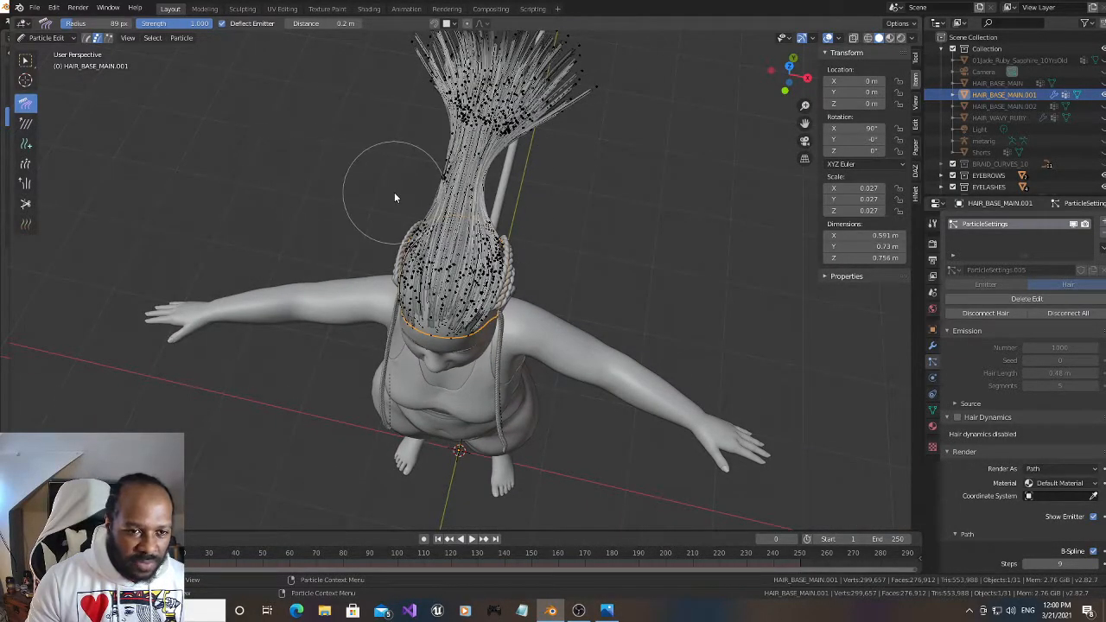
# Undo the stray edit and comb the upturned ponytail ends straight back from the side
pyautogui.scroll(4, 545, 193)
pyautogui.moveTo(782, 71)
pyautogui.mouseDown()
pyautogui.moveTo(751, 52)
pyautogui.moveTo(739, 498)
pyautogui.moveTo(727, 484)
pyautogui.mouseUp()
pyautogui.scroll(-1, 593, 238)
pyautogui.moveTo(796, 105)
pyautogui.mouseDown()
pyautogui.moveTo(740, 65)
pyautogui.moveTo(748, 47)
pyautogui.mouseUp()
pyautogui.hotkey('ctrl', 'z')
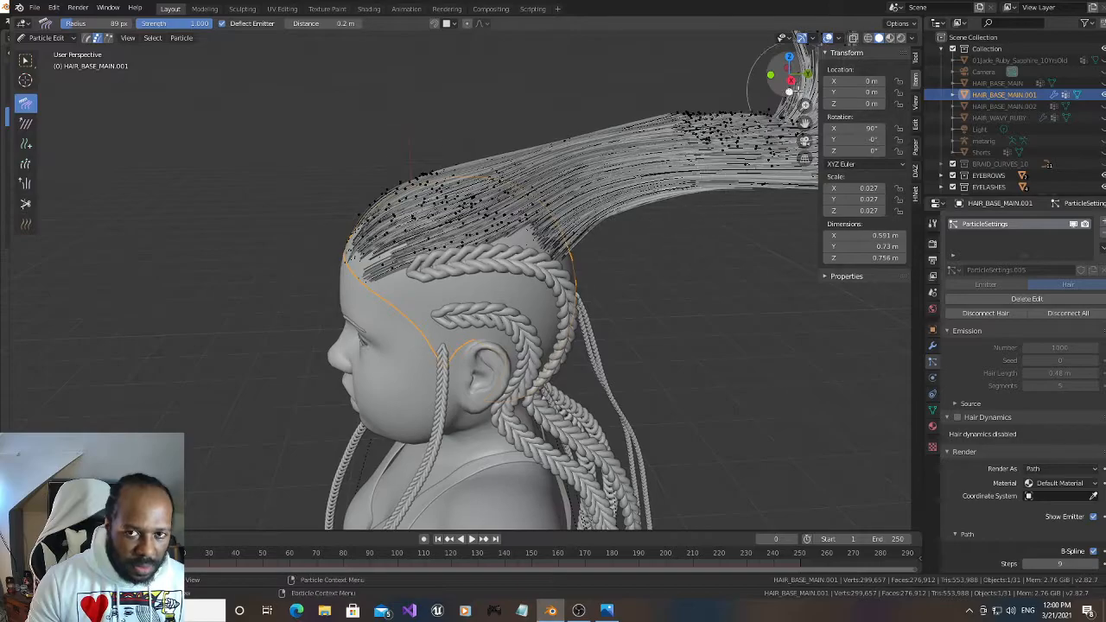
pyautogui.moveTo(805, 123); pyautogui.dragTo(554, 126)
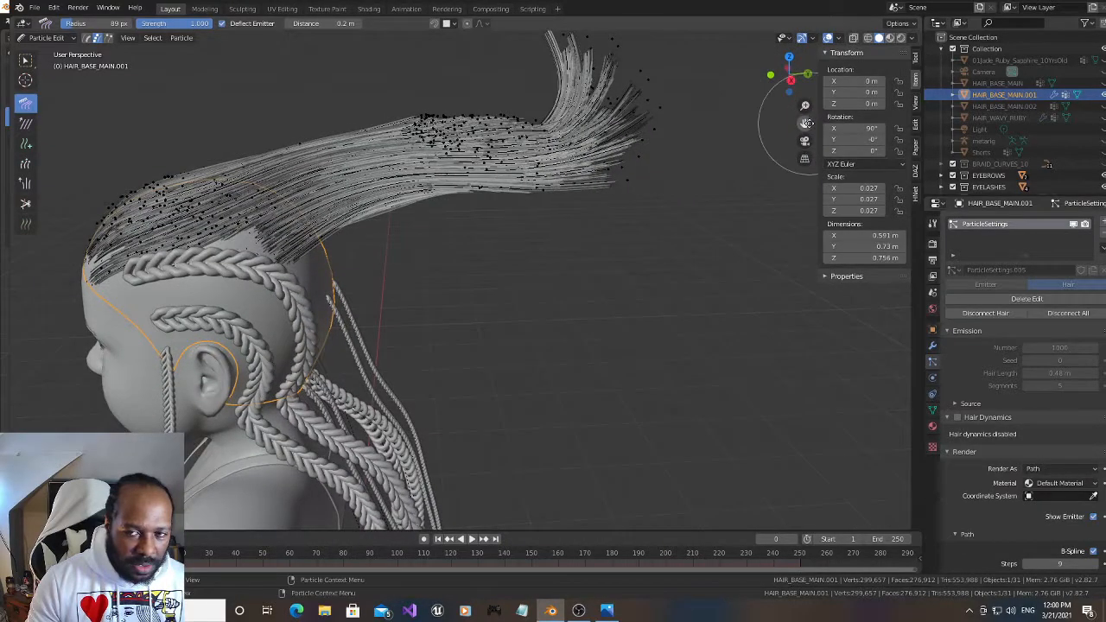
pyautogui.moveTo(790, 75); pyautogui.dragTo(773, 84)
pyautogui.moveTo(319, 125)
pyautogui.mouseDown()
pyautogui.moveTo(353, 113)
pyautogui.moveTo(555, 104)
pyautogui.moveTo(637, 124)
pyautogui.moveTo(653, 104)
pyautogui.mouseUp()
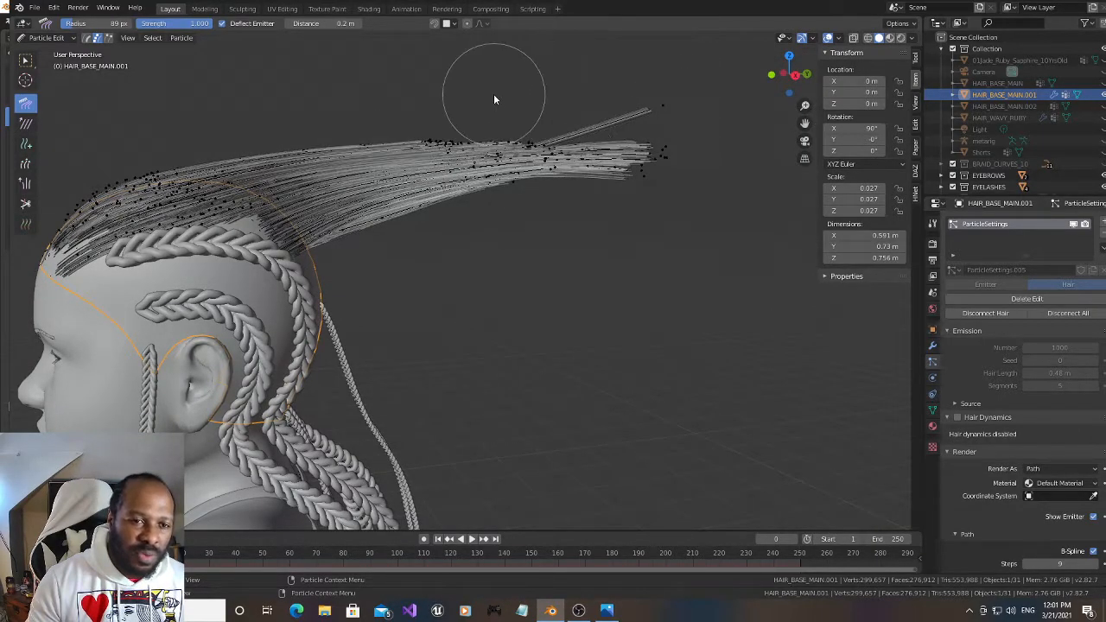
pyautogui.moveTo(493, 98); pyautogui.dragTo(700, 148)
pyautogui.moveTo(337, 124); pyautogui.dragTo(524, 128)
pyautogui.moveTo(141, 155)
pyautogui.mouseDown()
pyautogui.moveTo(138, 168)
pyautogui.moveTo(263, 157)
pyautogui.moveTo(272, 178)
pyautogui.moveTo(365, 185)
pyautogui.moveTo(576, 129)
pyautogui.moveTo(697, 143)
pyautogui.mouseUp()
# Comb the ponytail narrower from above and behind, pulling its sides in toward the centre line of the head
pyautogui.moveTo(780, 73)
pyautogui.mouseDown()
pyautogui.moveTo(627, 196)
pyautogui.moveTo(639, 195)
pyautogui.mouseUp()
pyautogui.moveTo(348, 128)
pyautogui.mouseDown()
pyautogui.moveTo(434, 171)
pyautogui.moveTo(434, 206)
pyautogui.moveTo(466, 290)
pyautogui.moveTo(477, 285)
pyautogui.mouseUp()
pyautogui.moveTo(595, 163)
pyautogui.mouseDown()
pyautogui.moveTo(560, 157)
pyautogui.moveTo(548, 271)
pyautogui.mouseUp()
pyautogui.scroll(-4, 369, 351)
pyautogui.moveTo(369, 351)
pyautogui.mouseDown()
pyautogui.moveTo(455, 365)
pyautogui.moveTo(562, 292)
pyautogui.mouseUp()
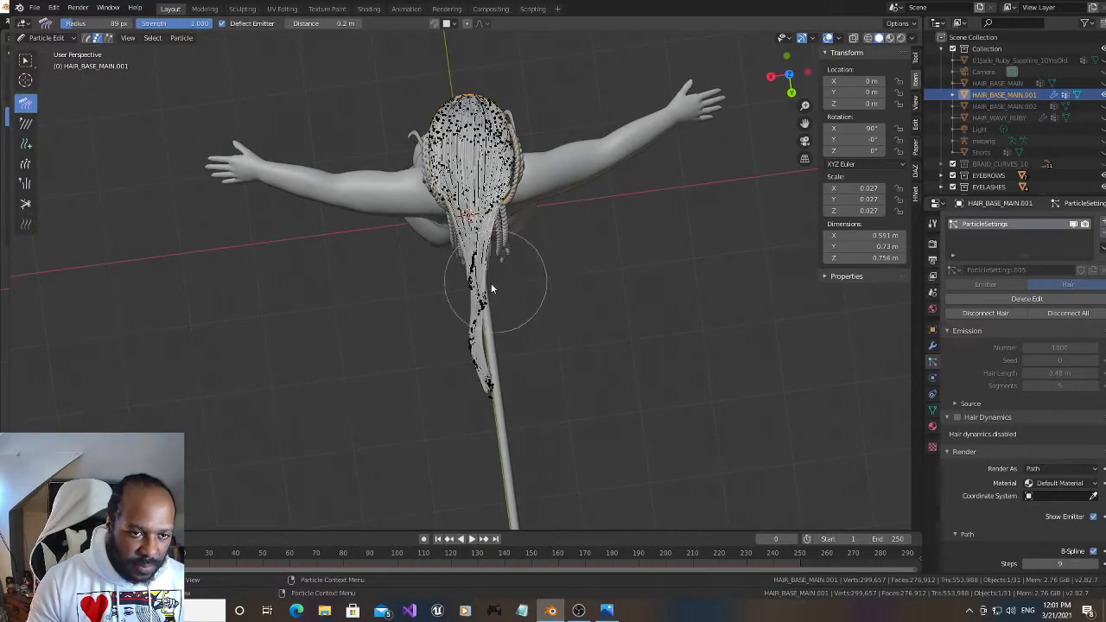
pyautogui.scroll(4, 484, 281)
pyautogui.moveTo(395, 171); pyautogui.dragTo(445, 158)
pyautogui.moveTo(584, 150)
pyautogui.mouseDown()
pyautogui.moveTo(549, 147)
pyautogui.moveTo(553, 155)
pyautogui.mouseUp()
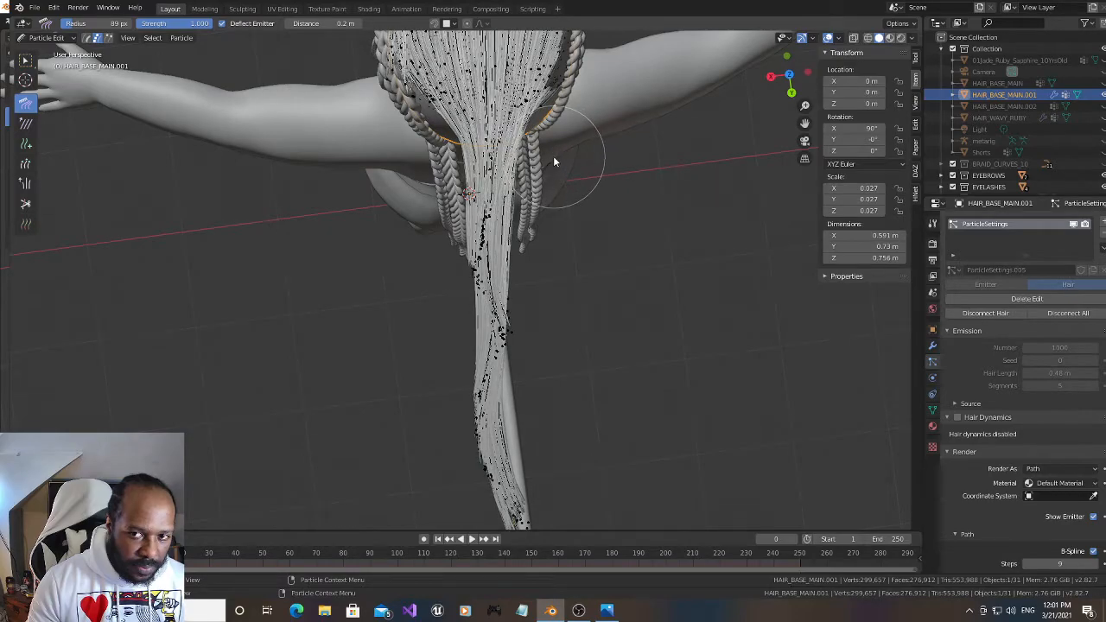
# Show the Comb brush settings and comb the stray strands at the ponytail's side smoothly into the swept-back hair
pyautogui.click(916, 58)
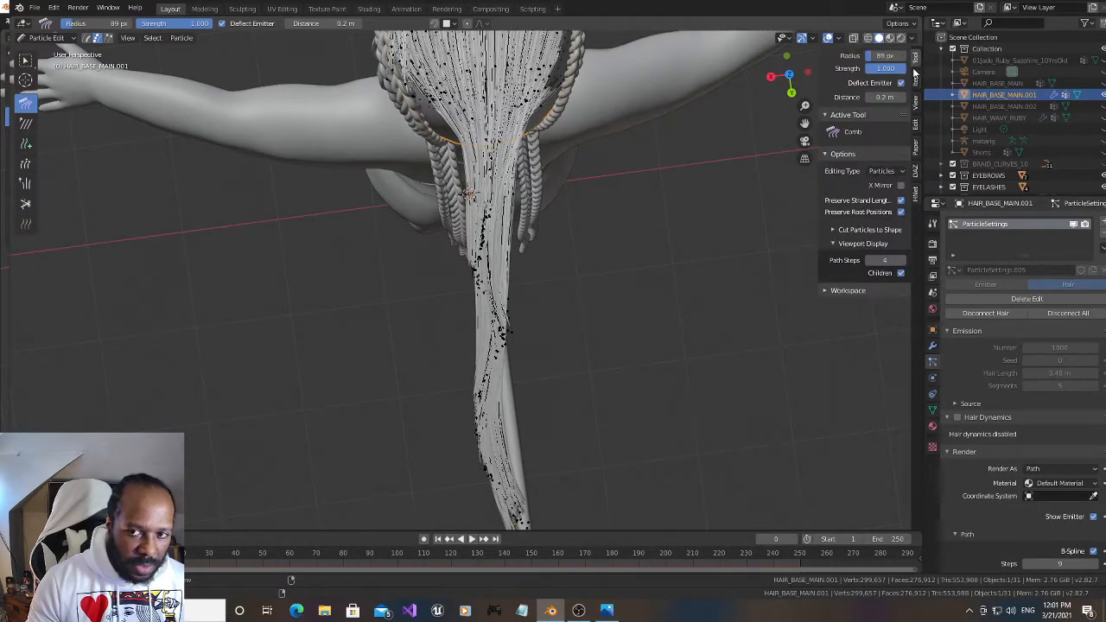
pyautogui.moveTo(784, 87)
pyautogui.mouseDown()
pyautogui.moveTo(781, 77)
pyautogui.moveTo(773, 86)
pyautogui.mouseUp()
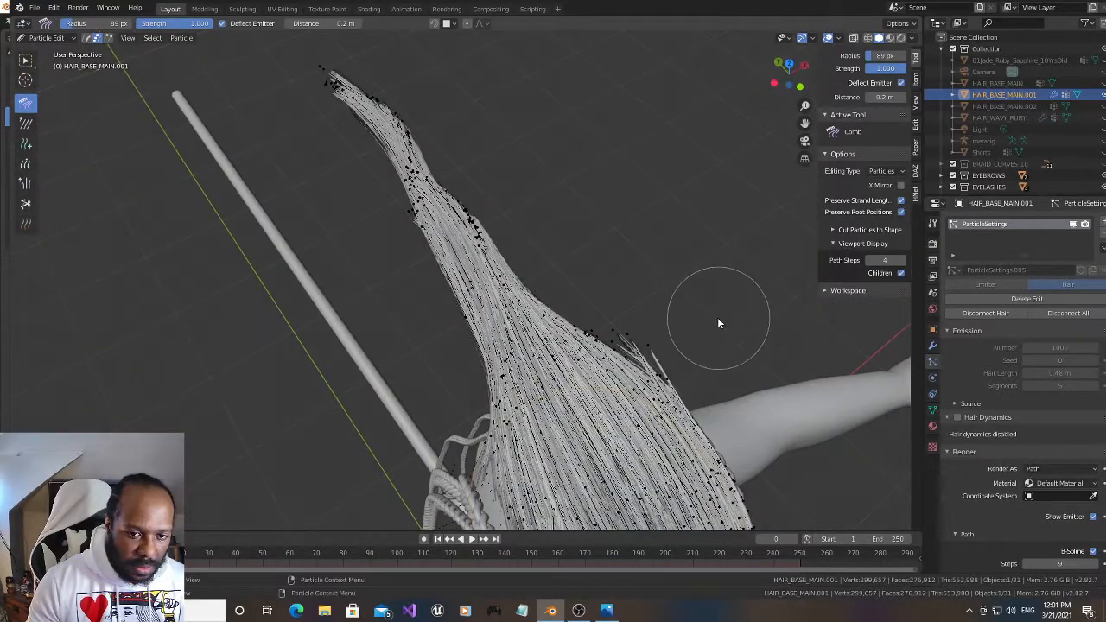
pyautogui.moveTo(632, 324)
pyautogui.mouseDown()
pyautogui.moveTo(721, 348)
pyautogui.moveTo(661, 359)
pyautogui.moveTo(684, 364)
pyautogui.mouseUp()
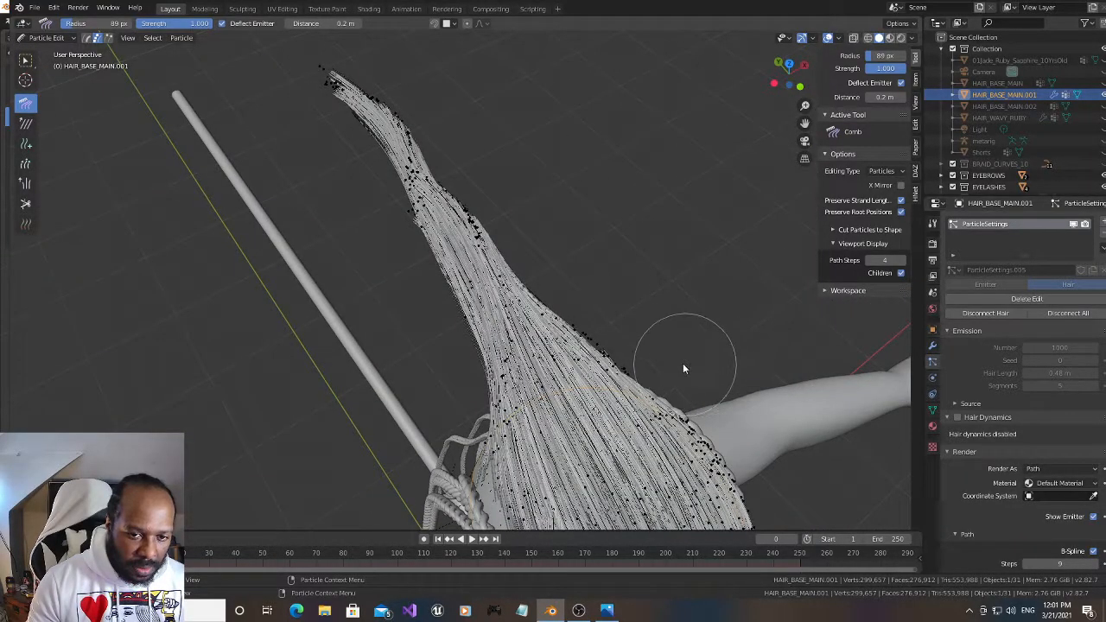
# Lengthen the upper and rear strands of the ponytail from the side with the Length brush in Grow mode
pyautogui.moveTo(785, 71); pyautogui.dragTo(779, 78)
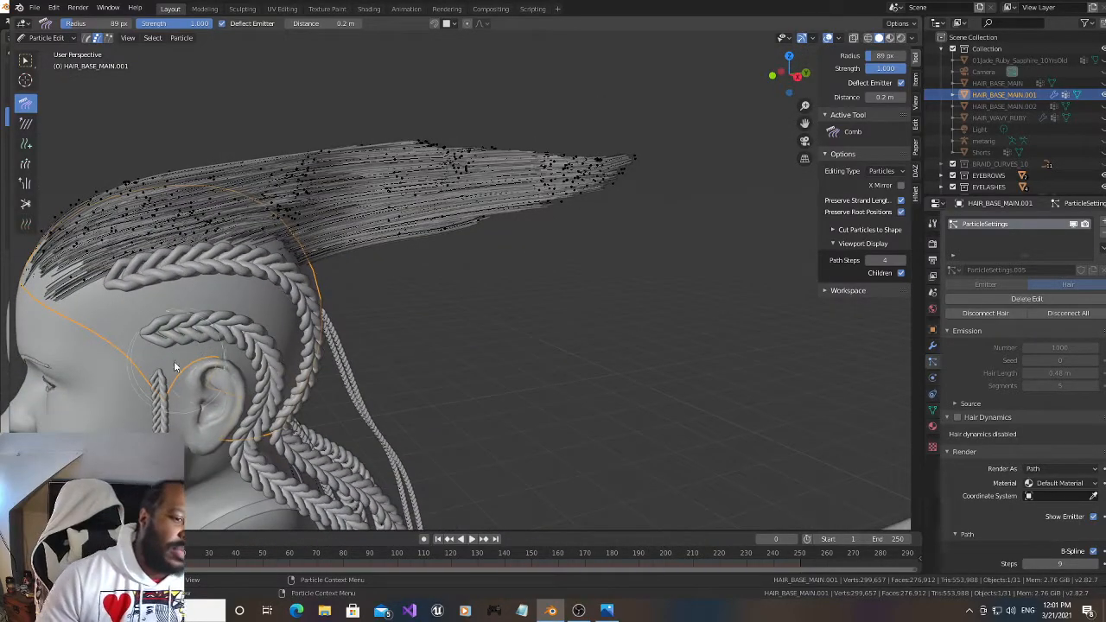
pyautogui.moveTo(788, 74)
pyautogui.mouseDown()
pyautogui.moveTo(754, 67)
pyautogui.moveTo(765, 71)
pyautogui.mouseUp()
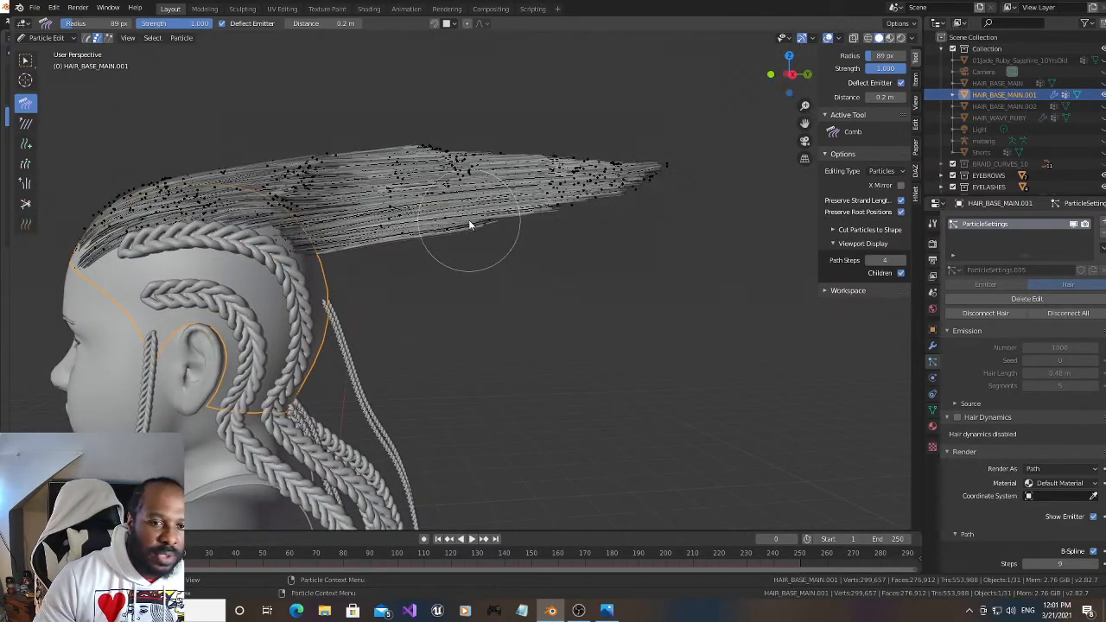
pyautogui.moveTo(788, 102); pyautogui.dragTo(785, 82)
pyautogui.moveTo(32, 97); pyautogui.dragTo(774, 67)
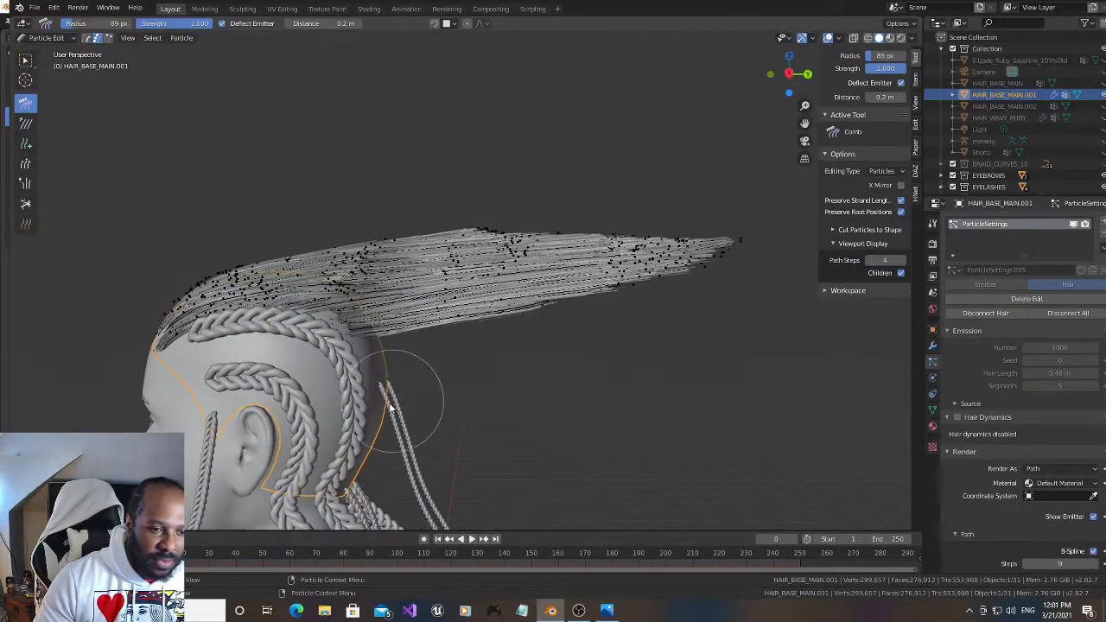
pyautogui.click(25, 164)
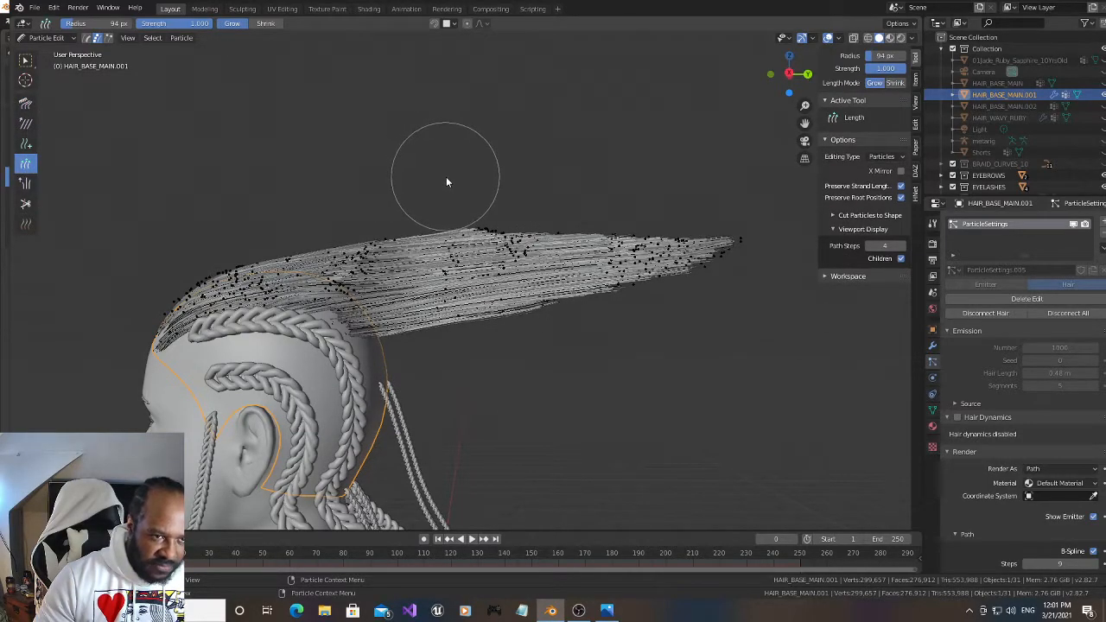
pyautogui.moveTo(444, 201)
pyautogui.mouseDown()
pyautogui.moveTo(560, 163)
pyautogui.moveTo(567, 329)
pyautogui.mouseUp()
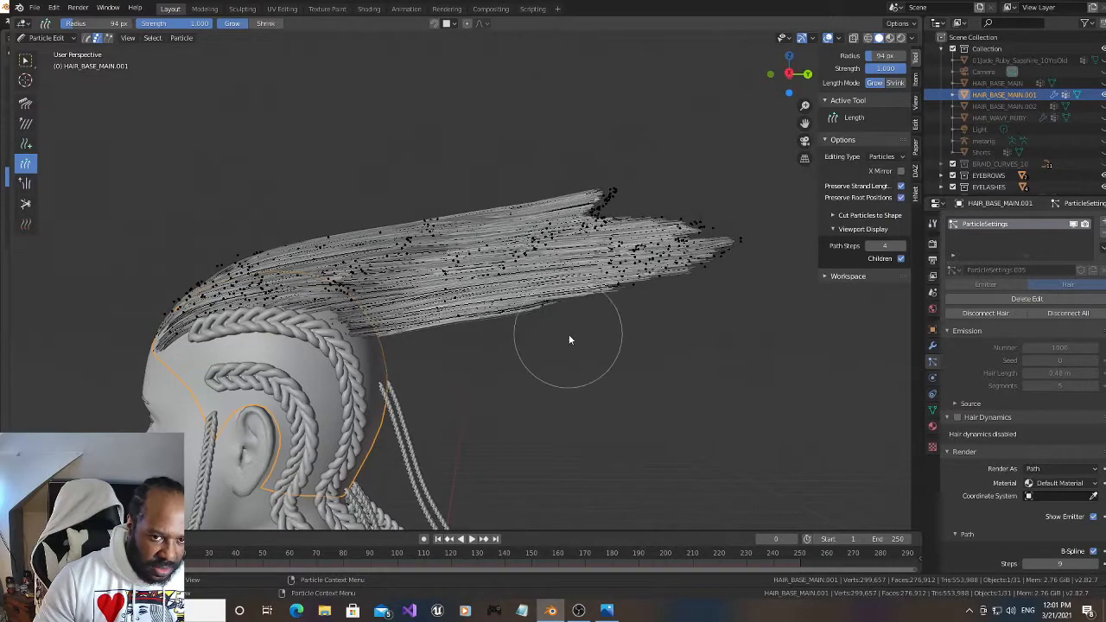
pyautogui.moveTo(571, 160); pyautogui.dragTo(619, 173)
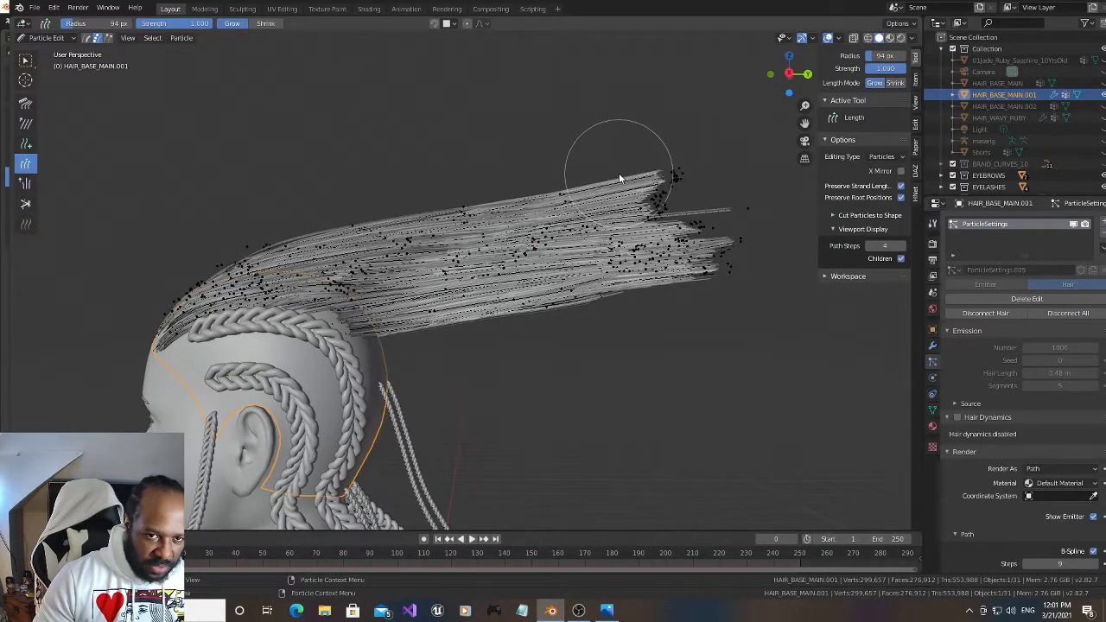
# Comb the lengthened ponytail from the side, flattening its top, lifting its underside near the head and bending its back half downward
pyautogui.click(25, 102)
pyautogui.moveTo(458, 180)
pyautogui.mouseDown()
pyautogui.moveTo(625, 181)
pyautogui.moveTo(663, 222)
pyautogui.mouseUp()
pyautogui.moveTo(439, 369); pyautogui.dragTo(425, 321)
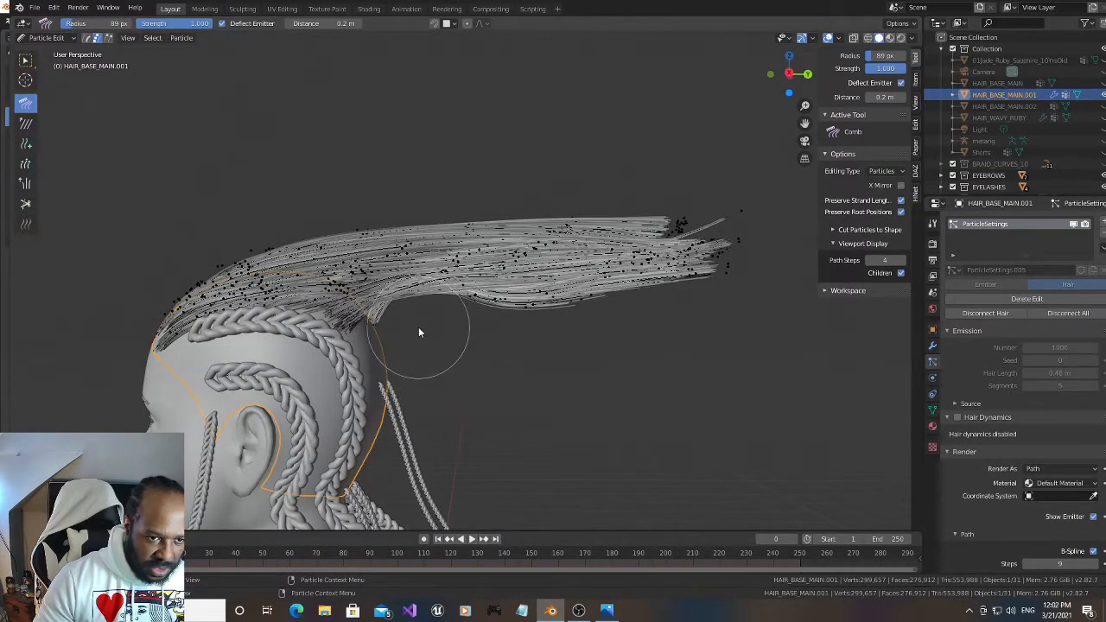
pyautogui.moveTo(466, 186)
pyautogui.mouseDown()
pyautogui.moveTo(614, 227)
pyautogui.moveTo(627, 263)
pyautogui.mouseUp()
pyautogui.moveTo(471, 221); pyautogui.dragTo(563, 301)
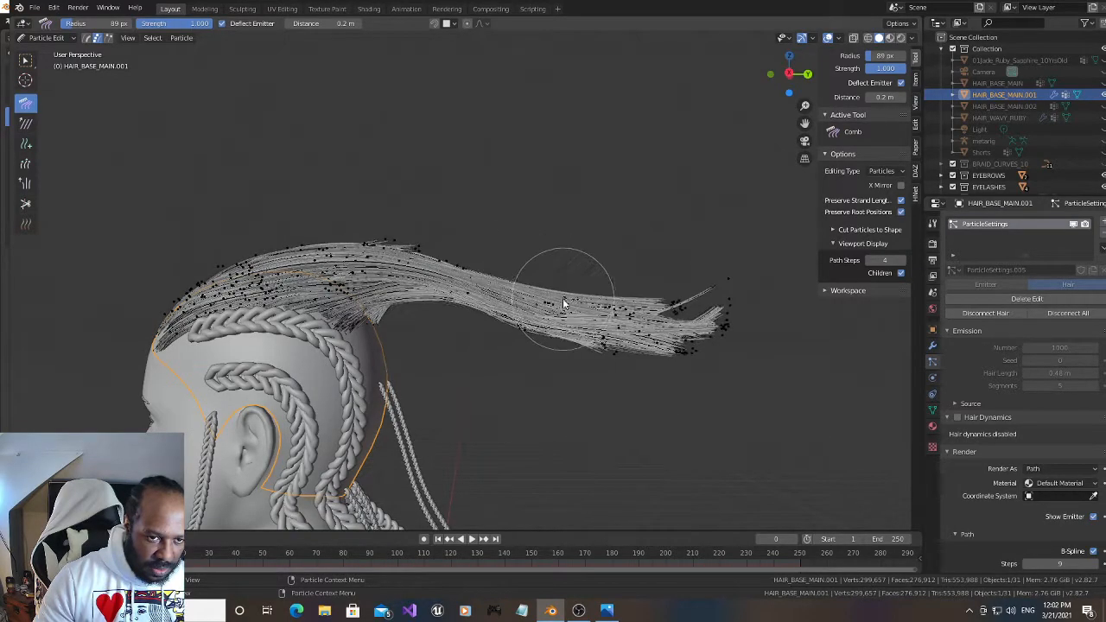
# Comb the ponytail further down and lift the hair at its base so it arches behind the head
pyautogui.moveTo(400, 202); pyautogui.dragTo(409, 213)
pyautogui.moveTo(491, 218)
pyautogui.mouseDown()
pyautogui.moveTo(689, 304)
pyautogui.moveTo(648, 367)
pyautogui.mouseUp()
pyautogui.moveTo(603, 275); pyautogui.dragTo(603, 389)
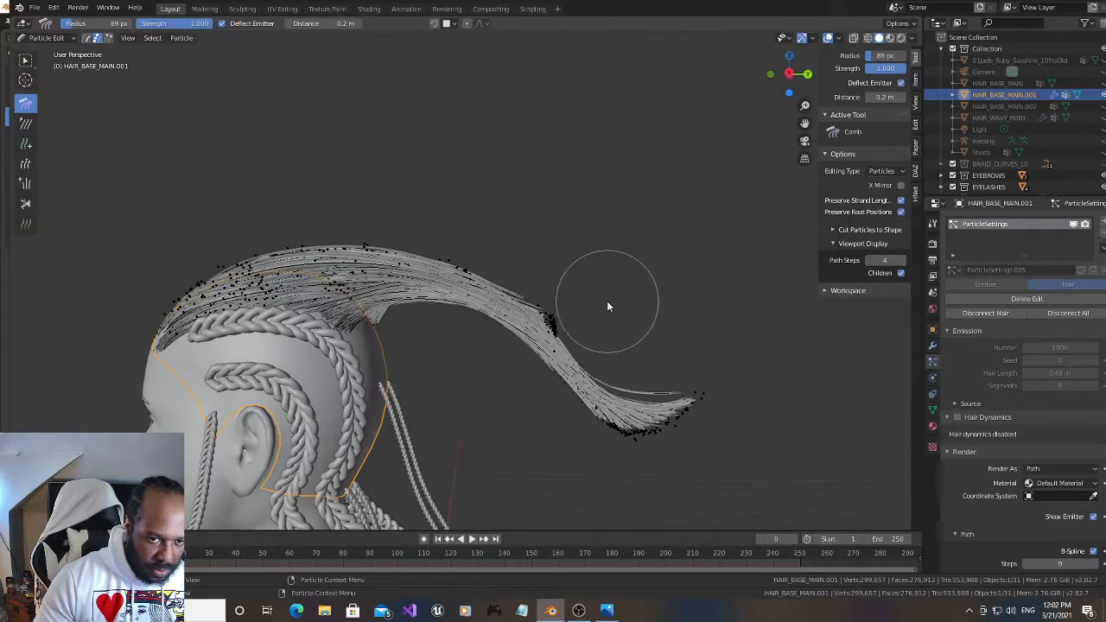
pyautogui.moveTo(412, 306)
pyautogui.mouseDown()
pyautogui.moveTo(400, 256)
pyautogui.moveTo(412, 308)
pyautogui.moveTo(420, 280)
pyautogui.moveTo(502, 266)
pyautogui.moveTo(644, 359)
pyautogui.moveTo(620, 429)
pyautogui.moveTo(585, 400)
pyautogui.moveTo(573, 320)
pyautogui.moveTo(539, 326)
pyautogui.mouseUp()
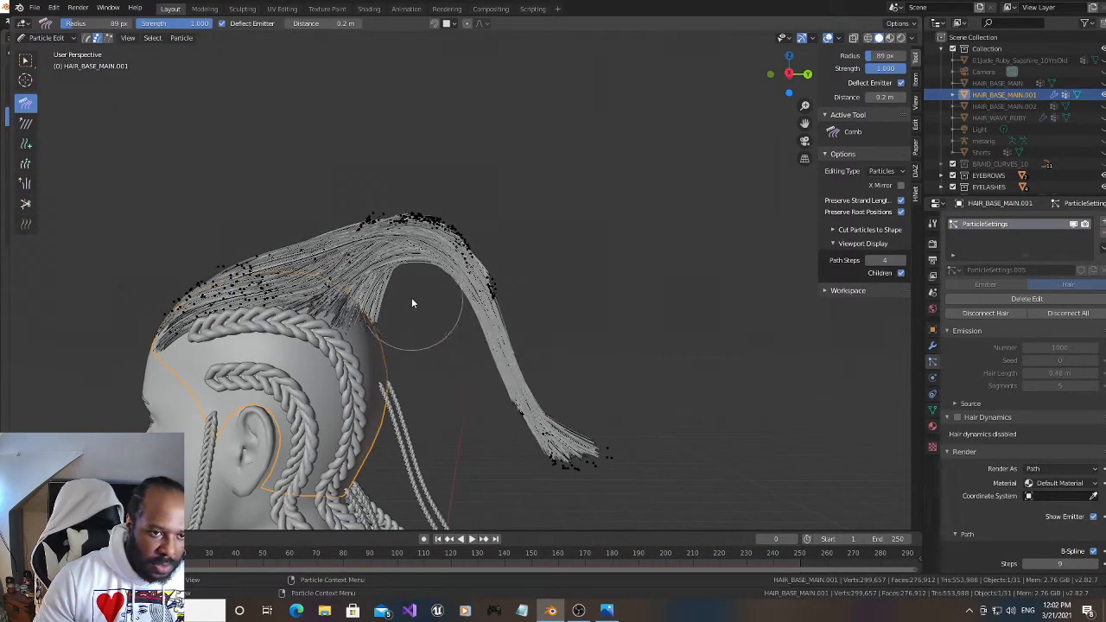
# Comb the ponytail's side inward from a high view and its flared tip in toward the back from the side
pyautogui.moveTo(788, 79); pyautogui.dragTo(917, 126)
pyautogui.moveTo(16, 126)
pyautogui.mouseDown()
pyautogui.moveTo(14, 100)
pyautogui.moveTo(14, 130)
pyautogui.mouseUp()
pyautogui.moveTo(308, 315); pyautogui.dragTo(378, 291)
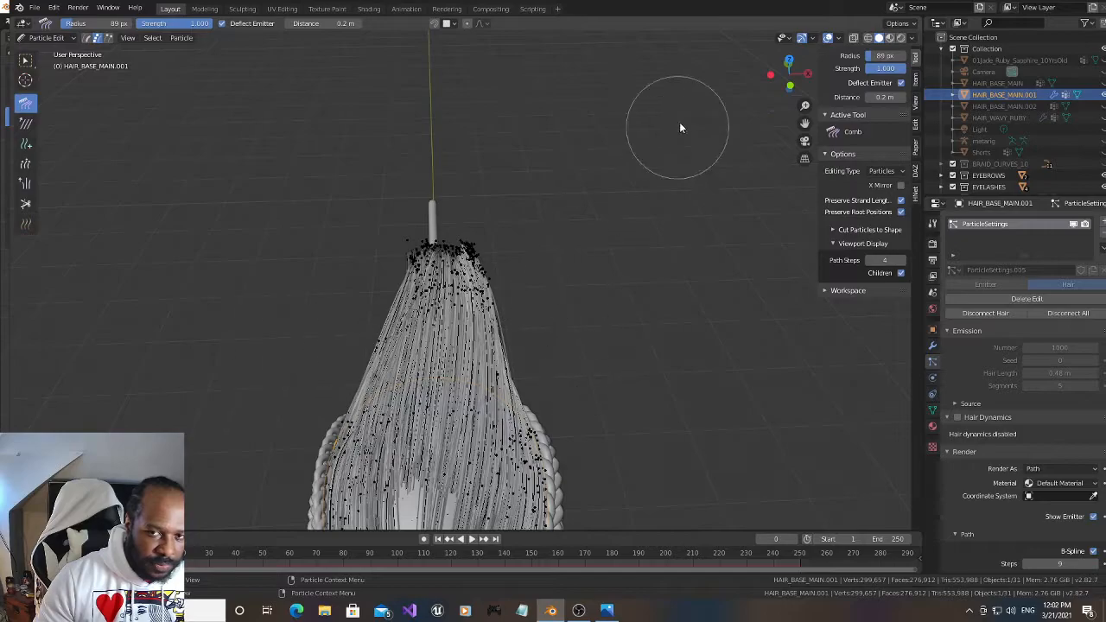
pyautogui.moveTo(779, 85)
pyautogui.mouseDown()
pyautogui.moveTo(724, 35)
pyautogui.moveTo(675, 496)
pyautogui.moveTo(661, 492)
pyautogui.moveTo(674, 490)
pyautogui.mouseUp()
pyautogui.scroll(-2, 584, 249)
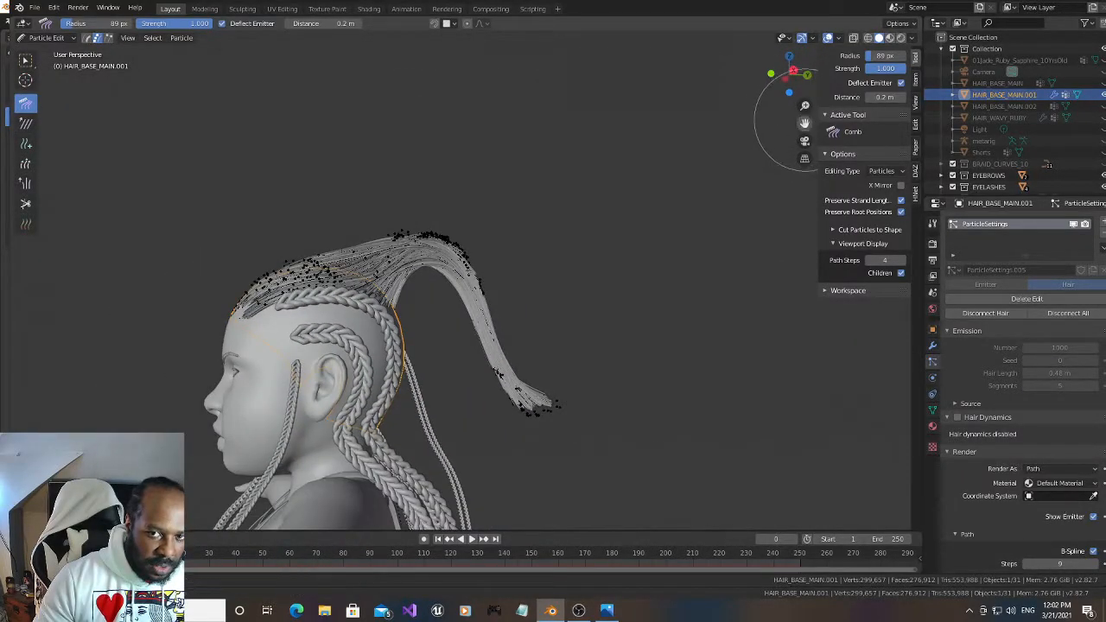
pyautogui.moveTo(804, 124); pyautogui.dragTo(731, 93)
pyautogui.moveTo(532, 335)
pyautogui.mouseDown()
pyautogui.moveTo(494, 400)
pyautogui.moveTo(484, 338)
pyautogui.moveTo(466, 365)
pyautogui.mouseUp()
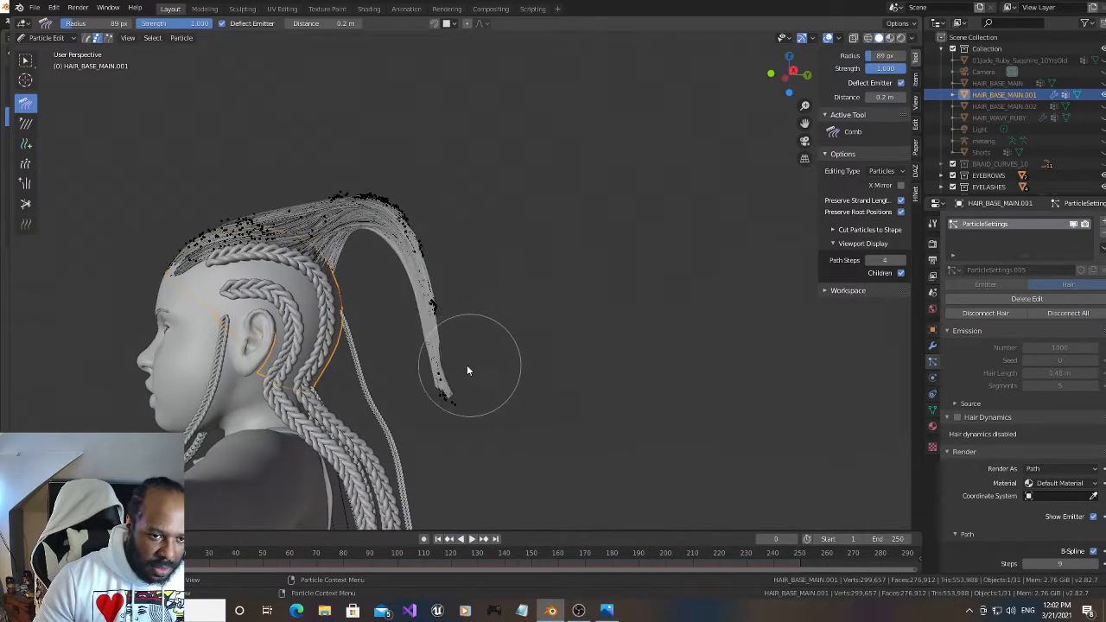
# Grow the strands along the arched ponytail with the Length brush so it becomes longer and fuller
pyautogui.click(25, 163)
pyautogui.moveTo(395, 392); pyautogui.dragTo(475, 346)
pyautogui.moveTo(406, 297)
pyautogui.mouseDown()
pyautogui.moveTo(437, 308)
pyautogui.moveTo(524, 395)
pyautogui.moveTo(563, 393)
pyautogui.mouseUp()
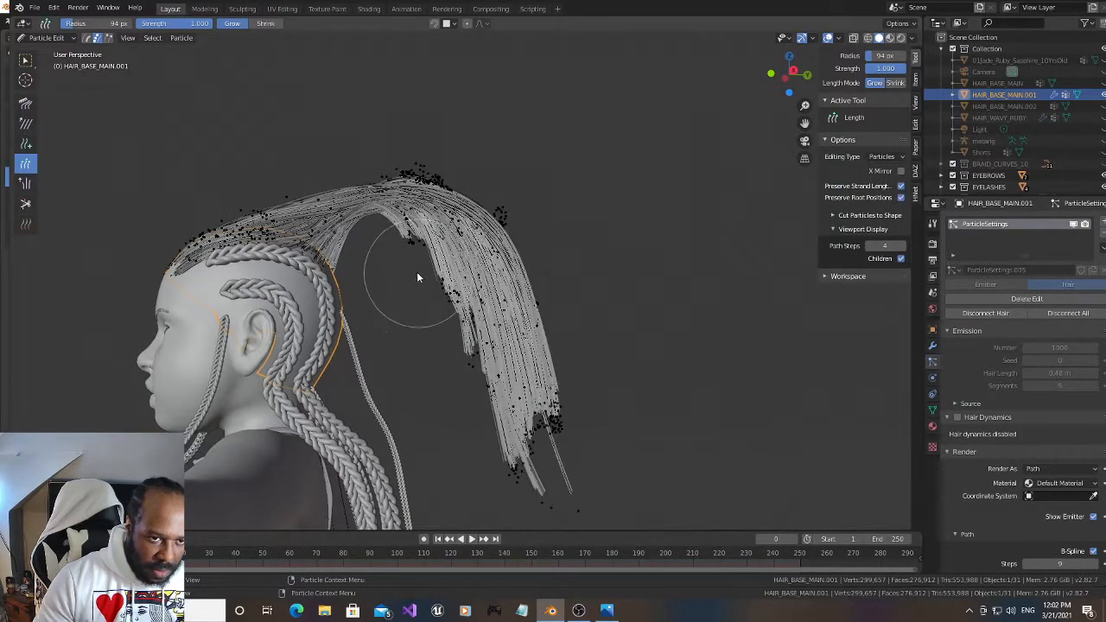
pyautogui.moveTo(396, 268); pyautogui.dragTo(457, 328)
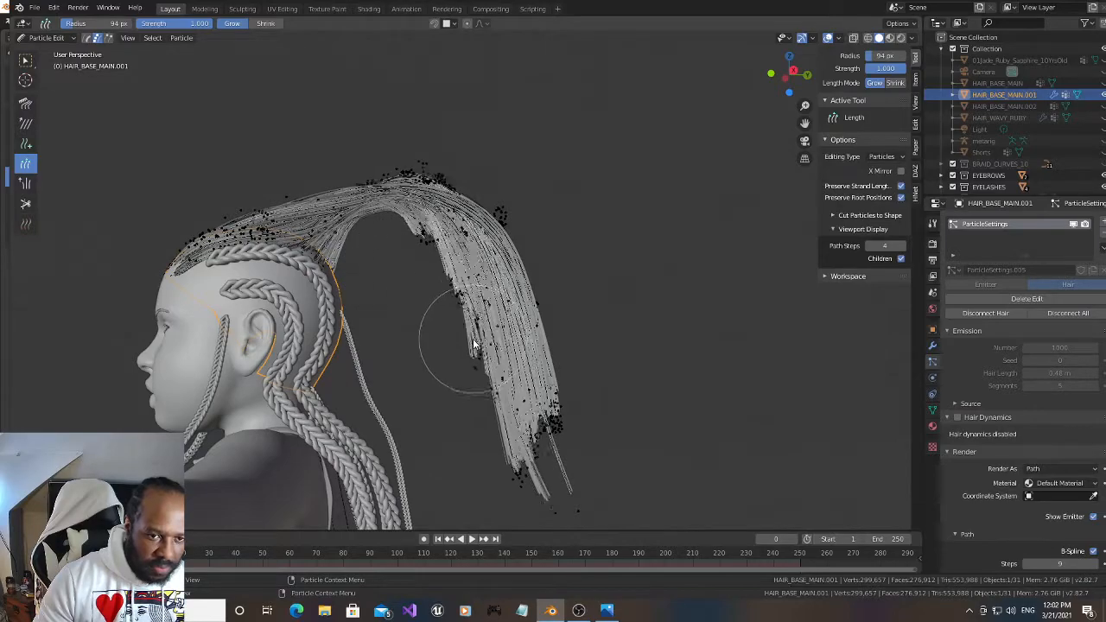
# Comb the uneven inner edge and tips of the lengthened ponytail together into a smooth, hanging shape
pyautogui.click(25, 104)
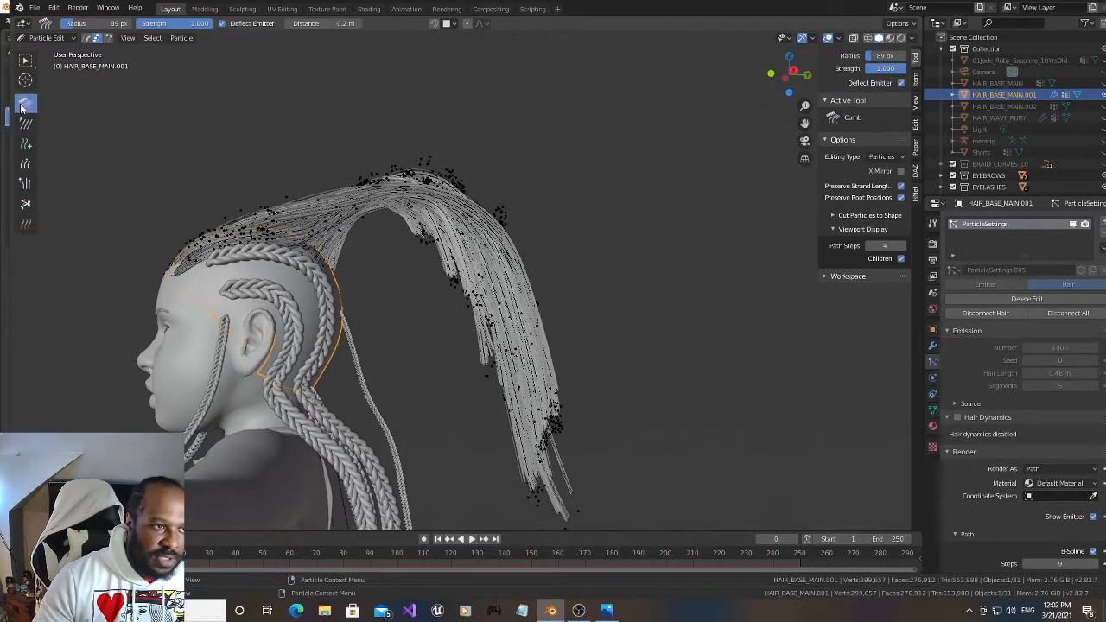
pyautogui.moveTo(788, 74)
pyautogui.mouseDown()
pyautogui.moveTo(649, 153)
pyautogui.moveTo(593, 112)
pyautogui.moveTo(646, 153)
pyautogui.mouseUp()
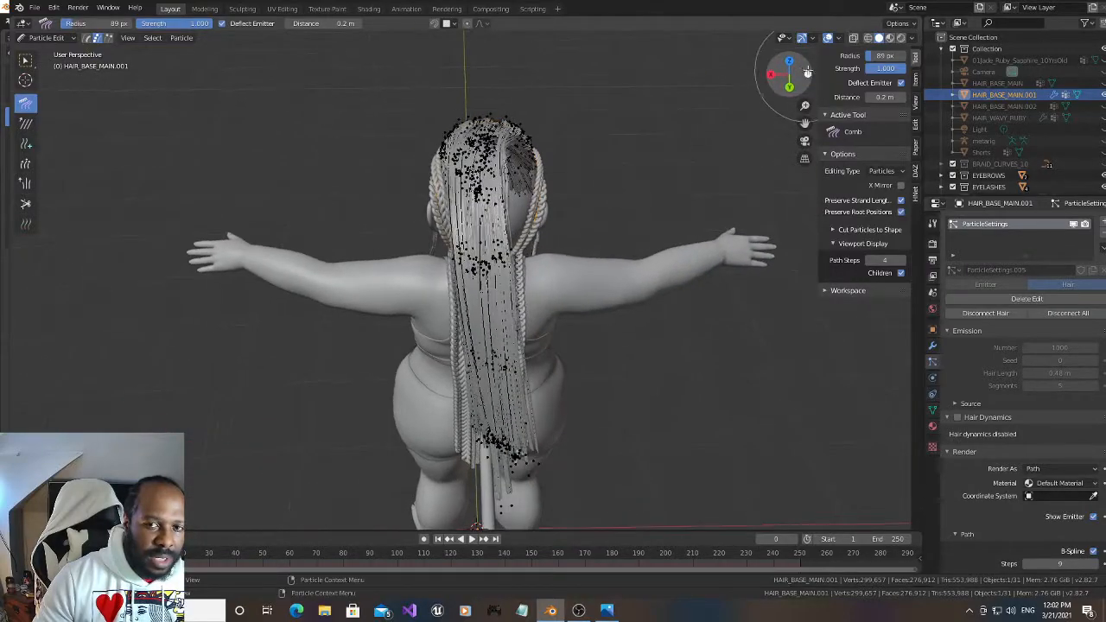
pyautogui.moveTo(801, 73); pyautogui.dragTo(765, 86)
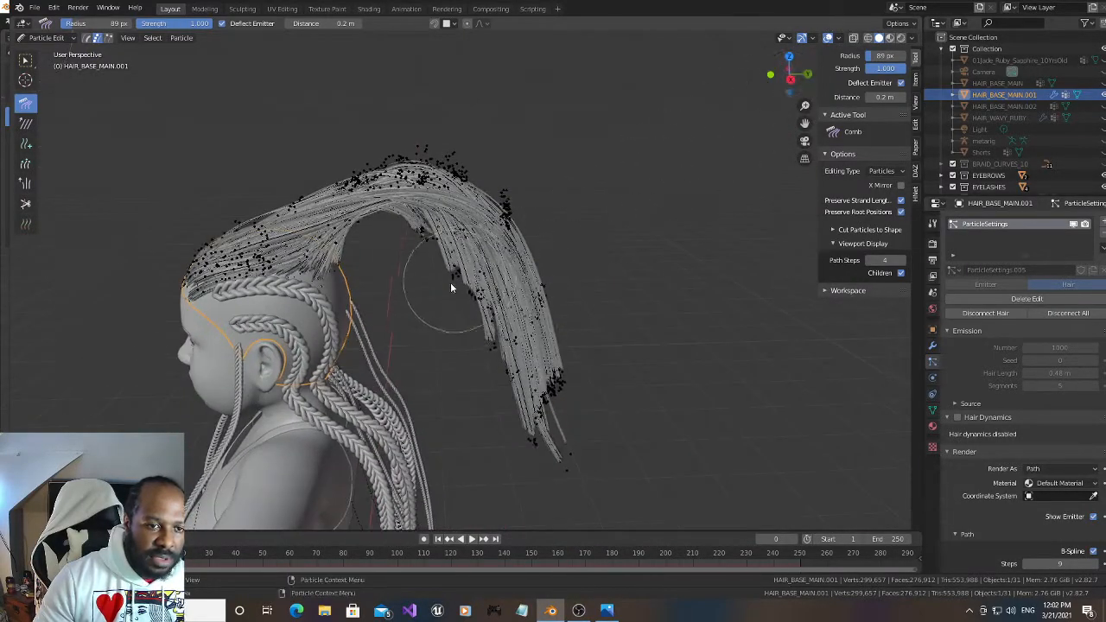
pyautogui.moveTo(439, 296)
pyautogui.mouseDown()
pyautogui.moveTo(420, 281)
pyautogui.moveTo(447, 267)
pyautogui.moveTo(458, 302)
pyautogui.moveTo(568, 308)
pyautogui.moveTo(573, 449)
pyautogui.mouseUp()
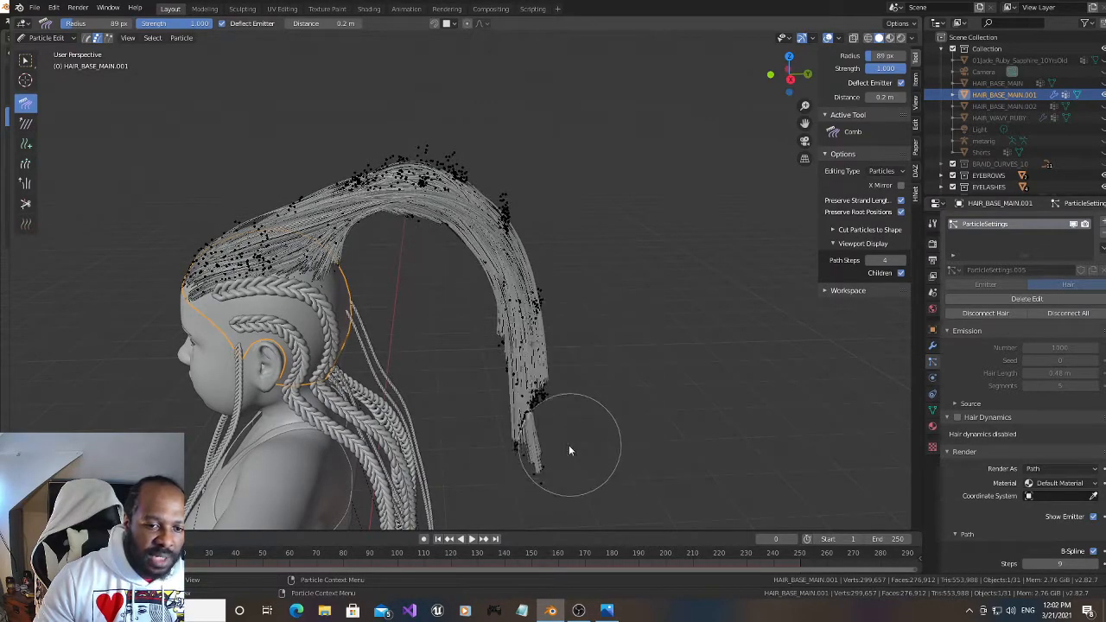
pyautogui.moveTo(586, 397)
pyautogui.mouseDown()
pyautogui.moveTo(571, 383)
pyautogui.moveTo(585, 371)
pyautogui.mouseUp()
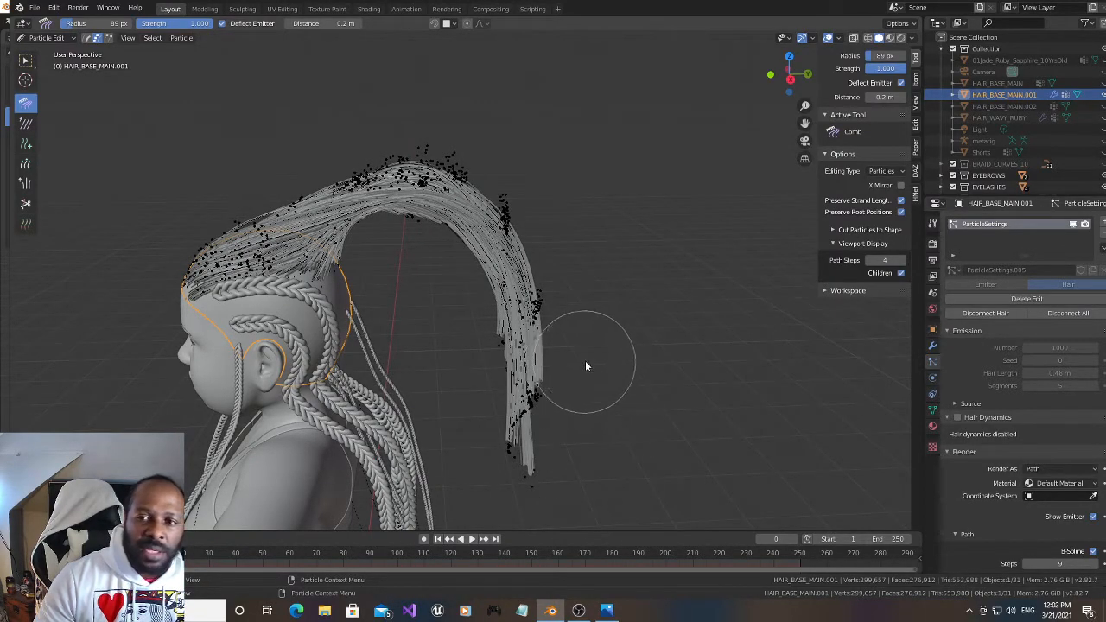
# Make the BowMAIN object visible and switch from Particle Edit to Object Mode
pyautogui.scroll(-5, 998, 129)
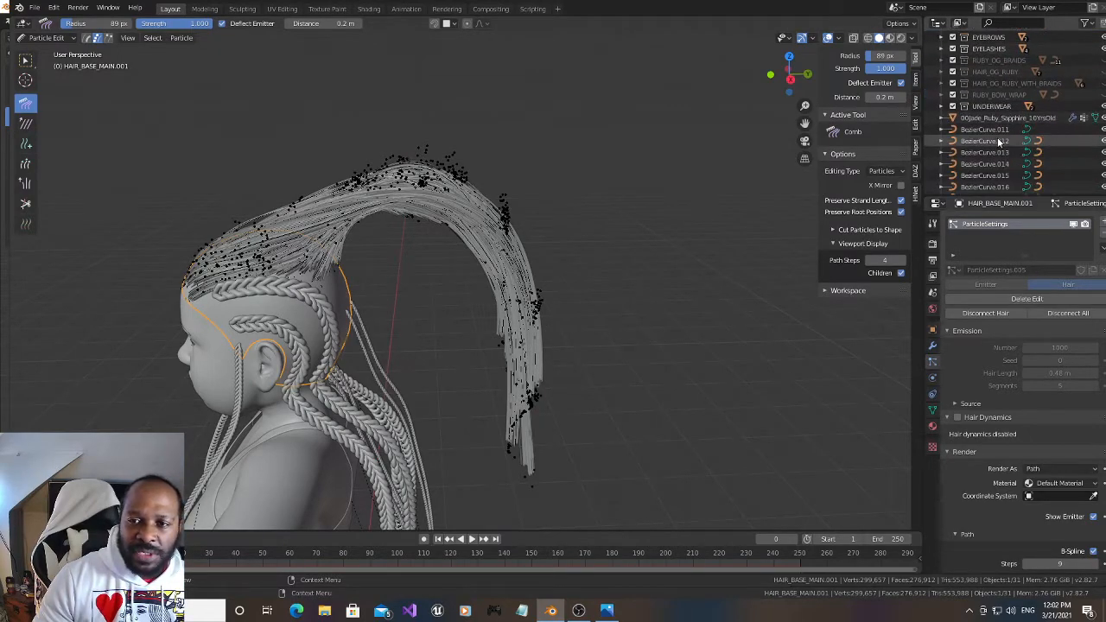
pyautogui.scroll(-3, 999, 141)
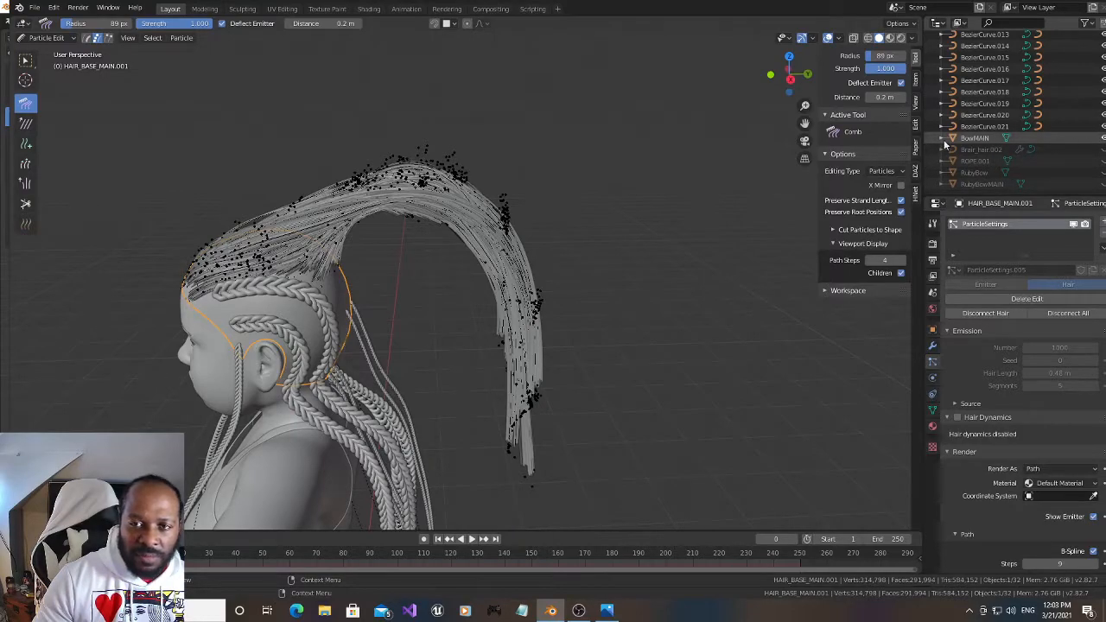
pyautogui.moveTo(790, 74); pyautogui.dragTo(810, 117)
pyautogui.click(62, 41)
pyautogui.click(60, 50)
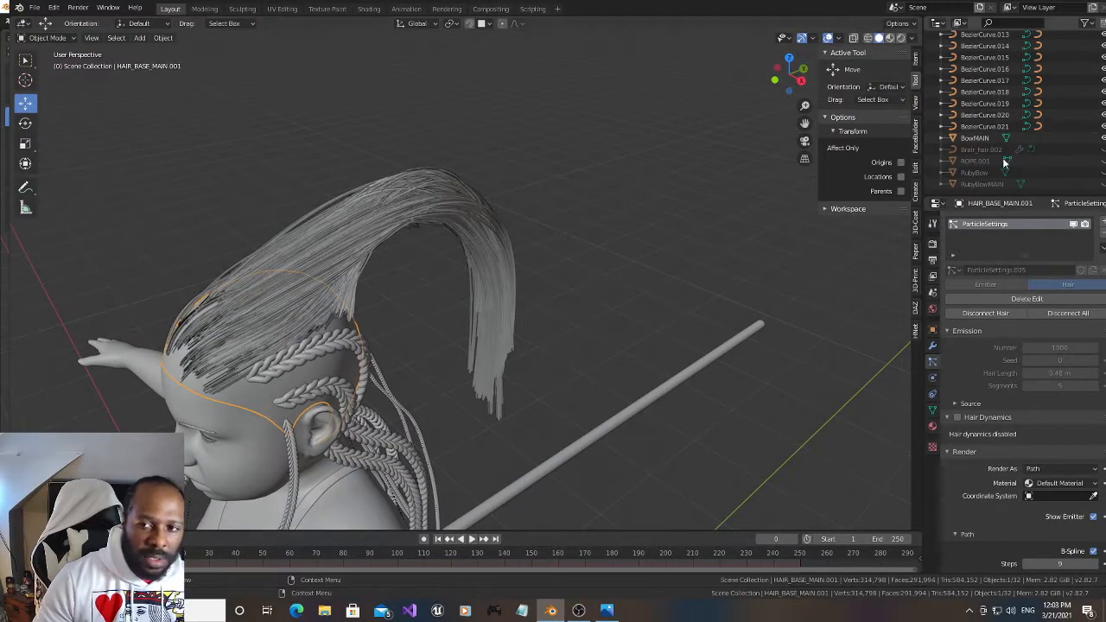
# Inspect the BowMAIN bow at the character's feet and hide it again
pyautogui.moveTo(805, 123); pyautogui.dragTo(820, 26)
pyautogui.moveTo(782, 71)
pyautogui.mouseDown()
pyautogui.moveTo(858, 59)
pyautogui.moveTo(670, 66)
pyautogui.moveTo(646, 79)
pyautogui.moveTo(764, 64)
pyautogui.mouseUp()
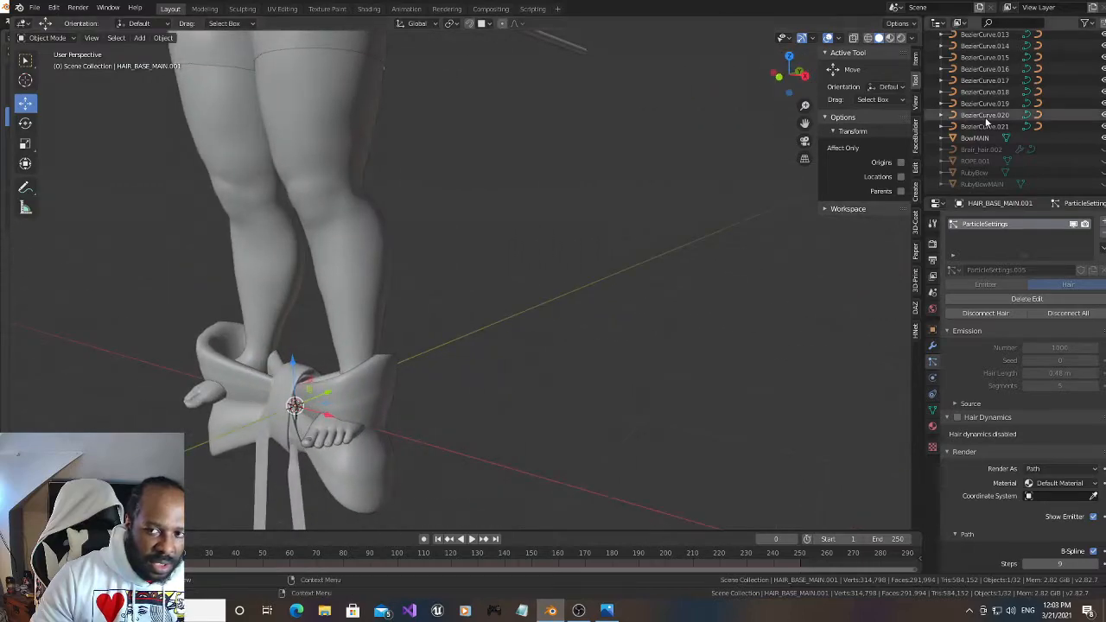
pyautogui.click(1102, 139)
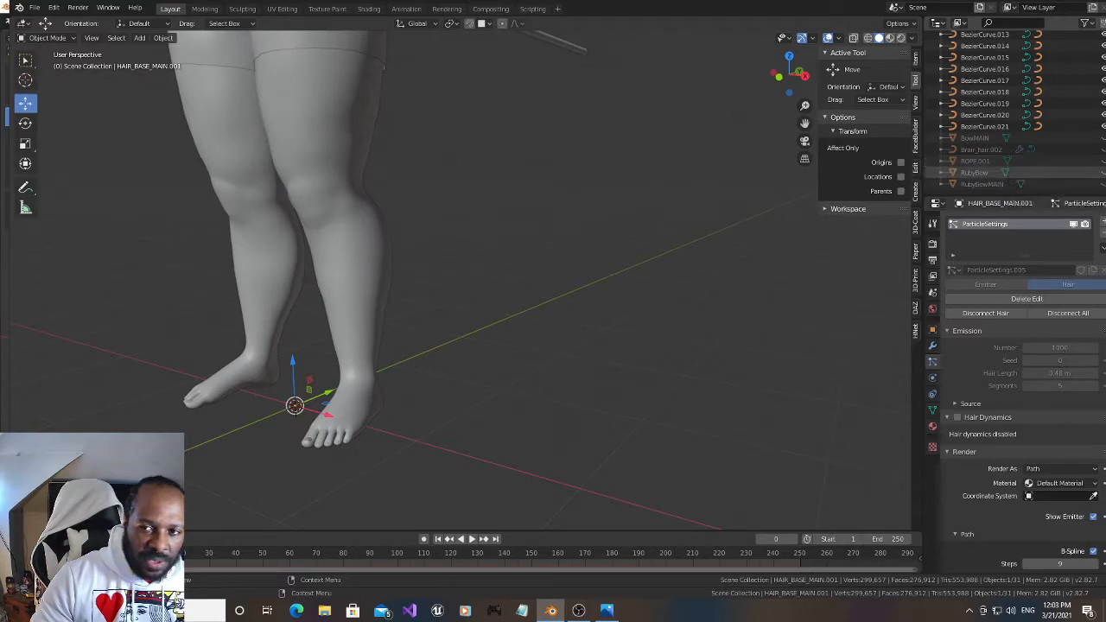
# Preview the RubyBow and RubyBowMAIN bows against the ponytail one at a time, hiding each again
pyautogui.moveTo(805, 124); pyautogui.dragTo(811, 522)
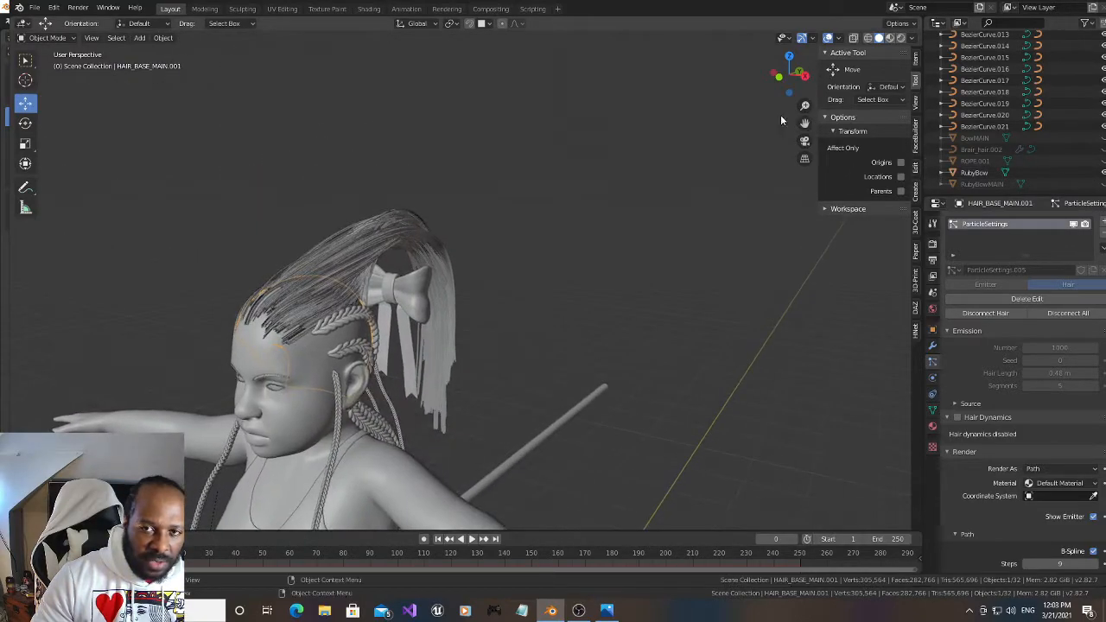
pyautogui.scroll(4, 653, 159)
pyautogui.moveTo(782, 76); pyautogui.dragTo(740, 64)
pyautogui.click(1102, 173)
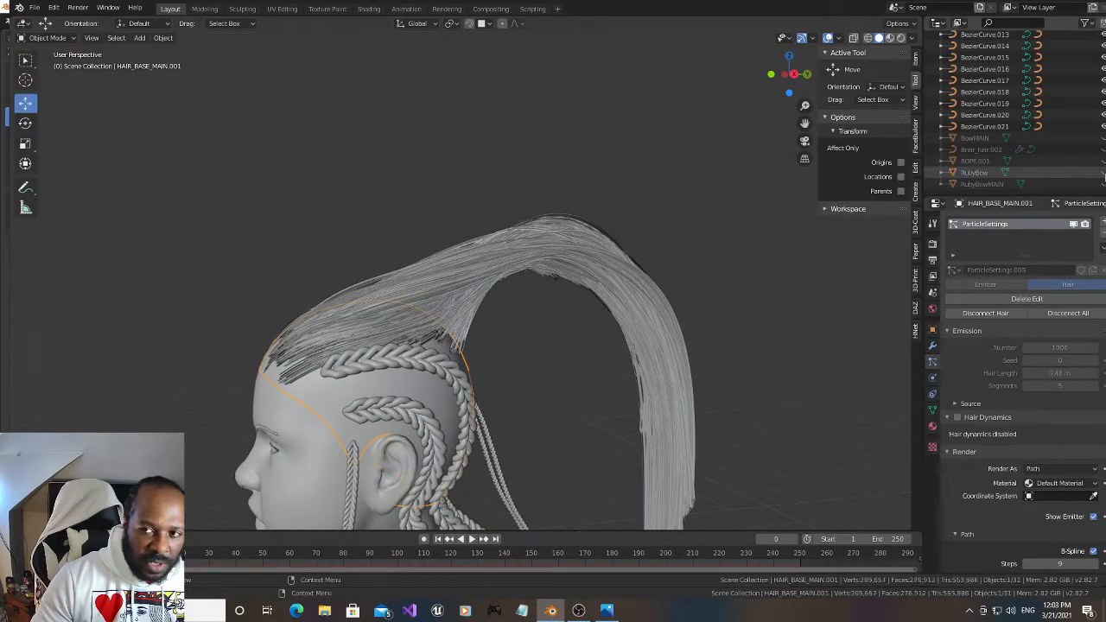
pyautogui.click(1102, 184)
pyautogui.moveTo(788, 70); pyautogui.dragTo(840, 71)
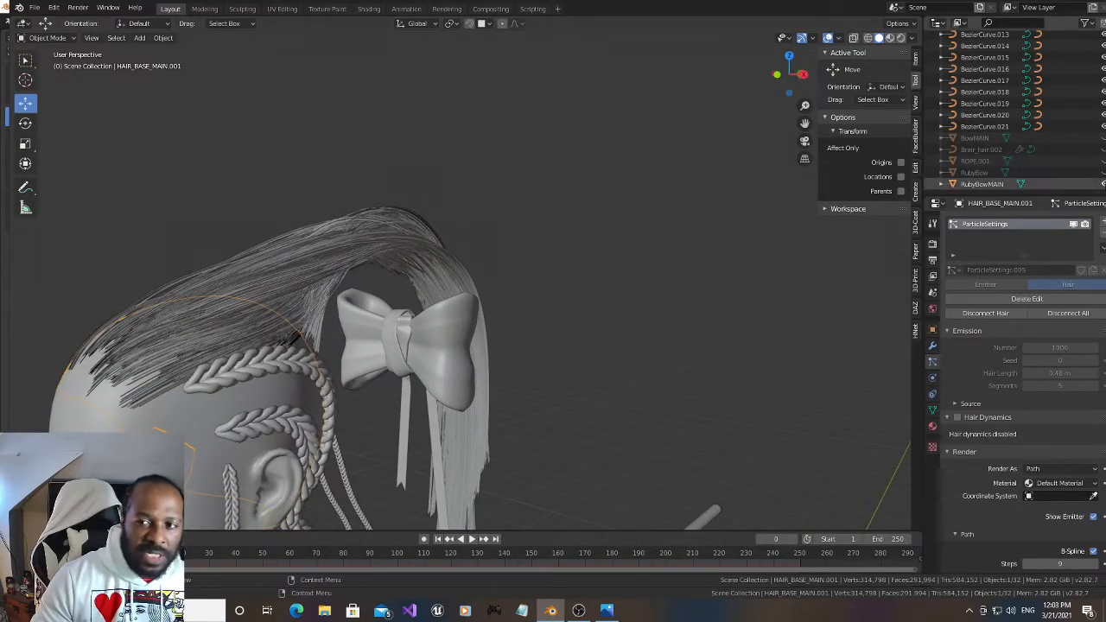
pyautogui.click(1102, 184)
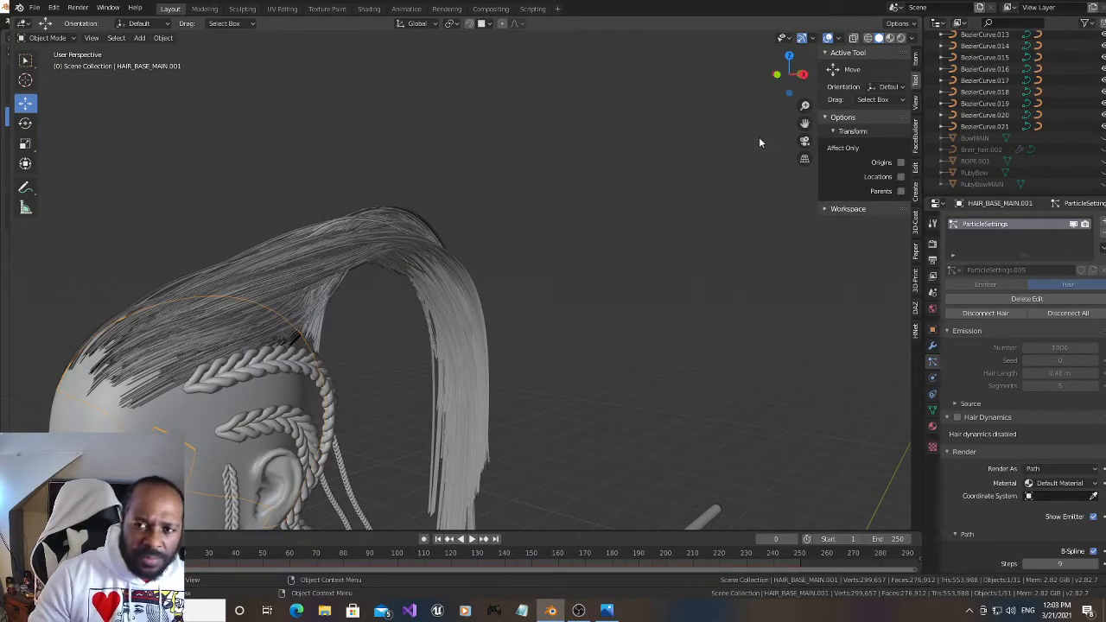
pyautogui.moveTo(791, 76); pyautogui.dragTo(801, 78)
pyautogui.scroll(1, 594, 162)
pyautogui.moveTo(802, 125); pyautogui.dragTo(798, 125)
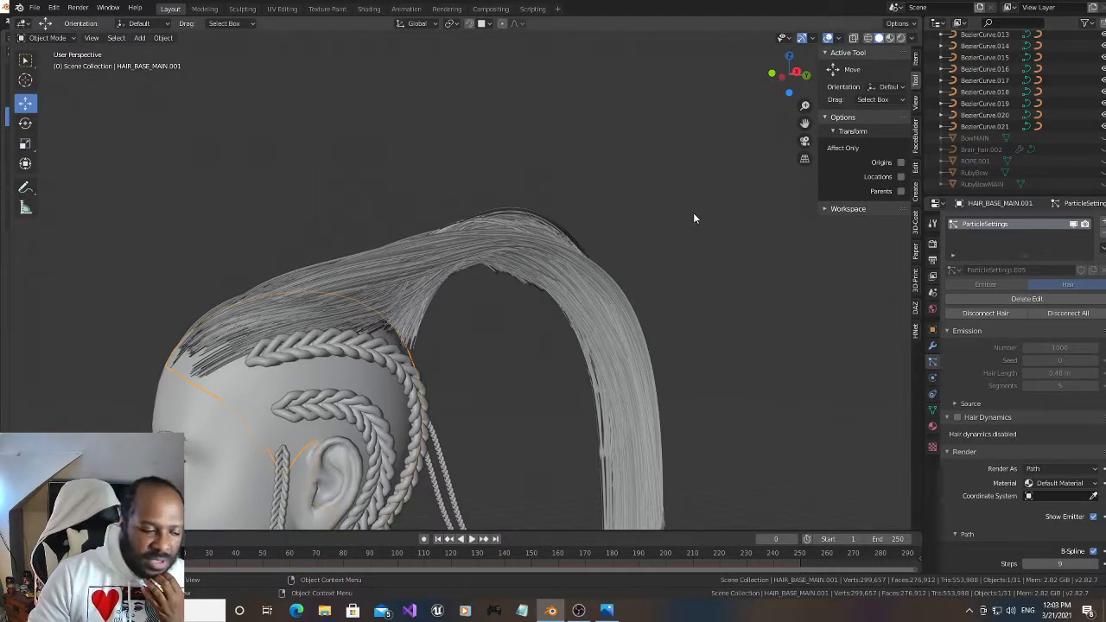
pyautogui.moveTo(804, 123); pyautogui.dragTo(826, 115)
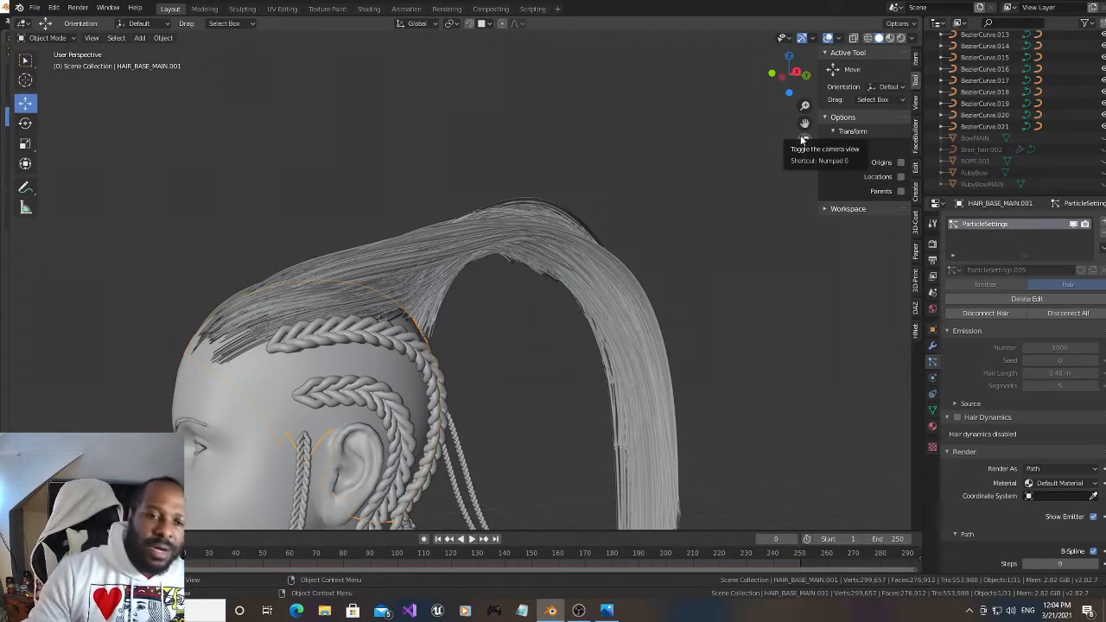
pyautogui.moveTo(803, 123); pyautogui.dragTo(787, 119)
pyautogui.moveTo(790, 76); pyautogui.dragTo(767, 65)
pyautogui.moveTo(805, 122); pyautogui.dragTo(758, 136)
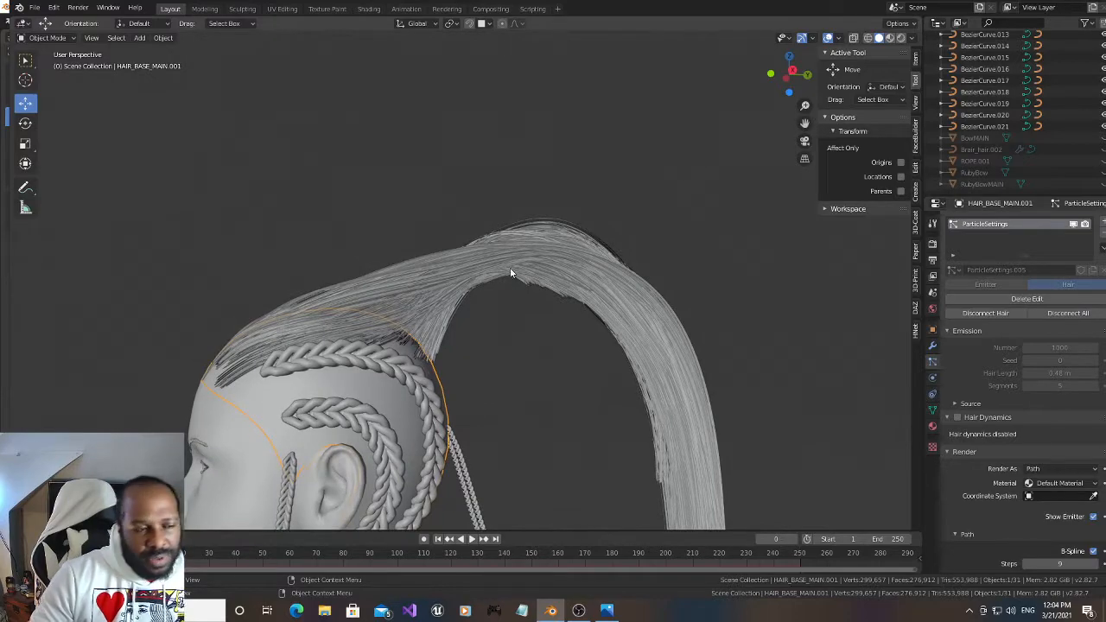
# Return the hair base to Particle Edit and grow the short strands along the arch's inner edge with a 29 px Length brush
pyautogui.click(51, 38)
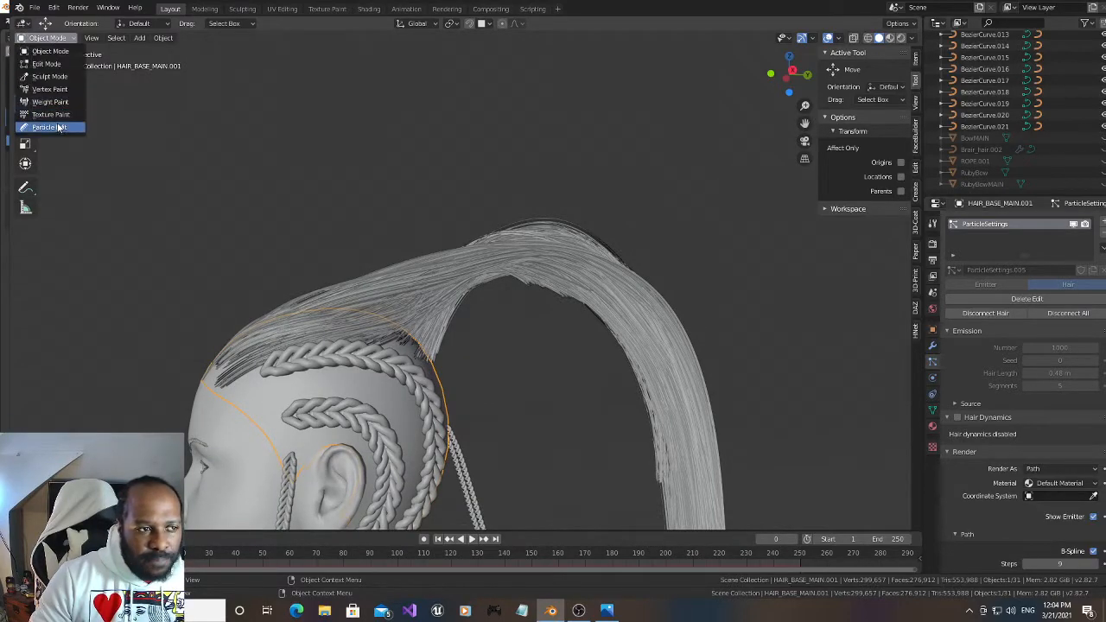
pyautogui.click(58, 127)
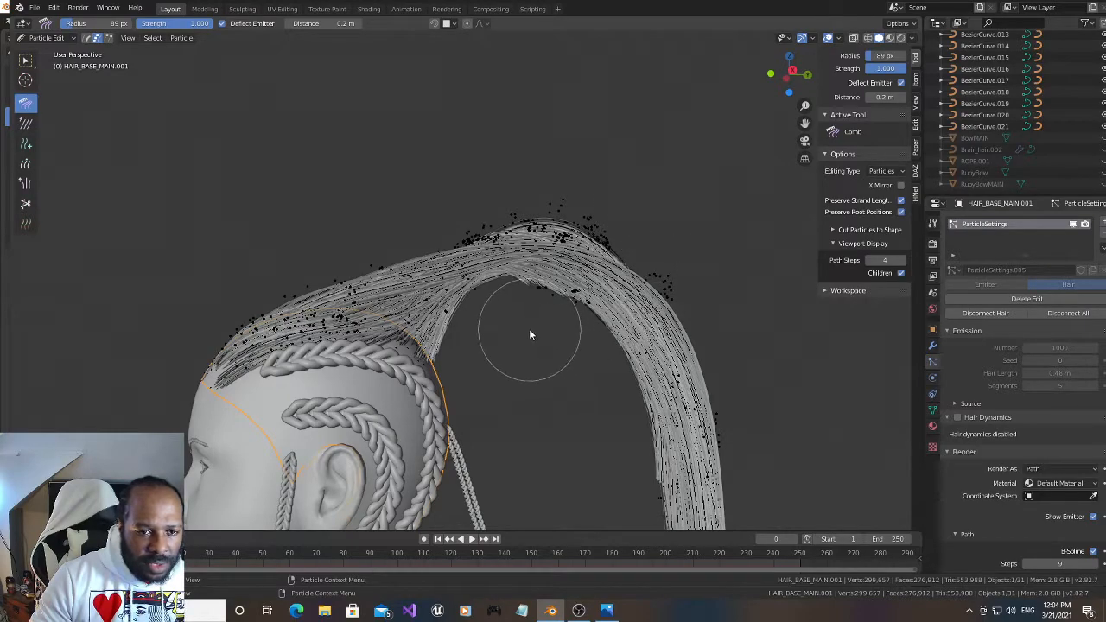
pyautogui.click(25, 163)
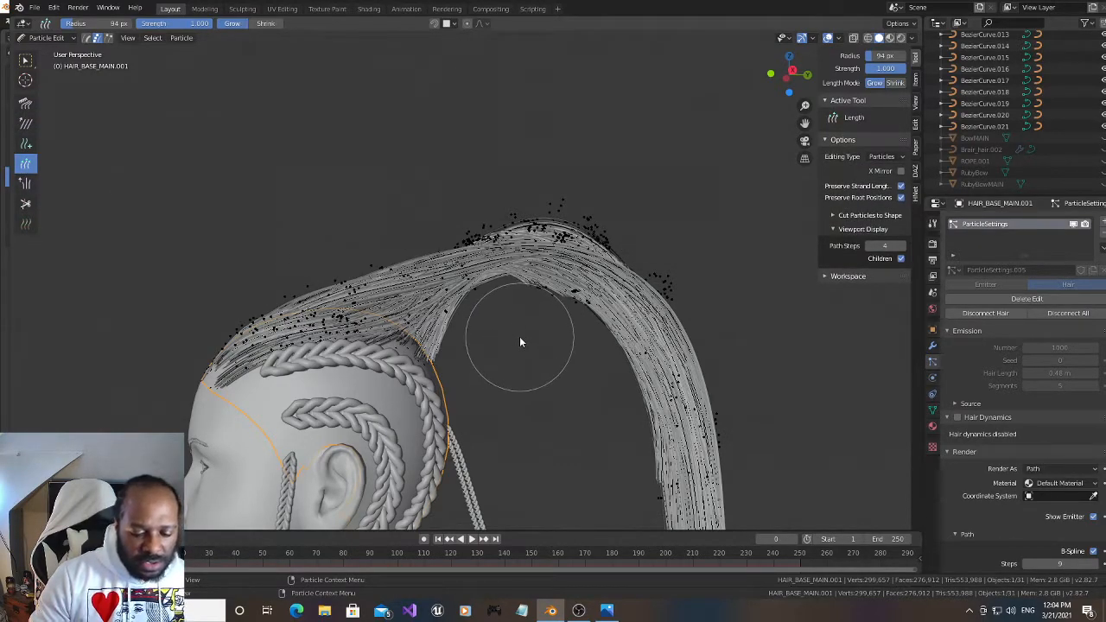
pyautogui.press('f')
pyautogui.click(508, 310)
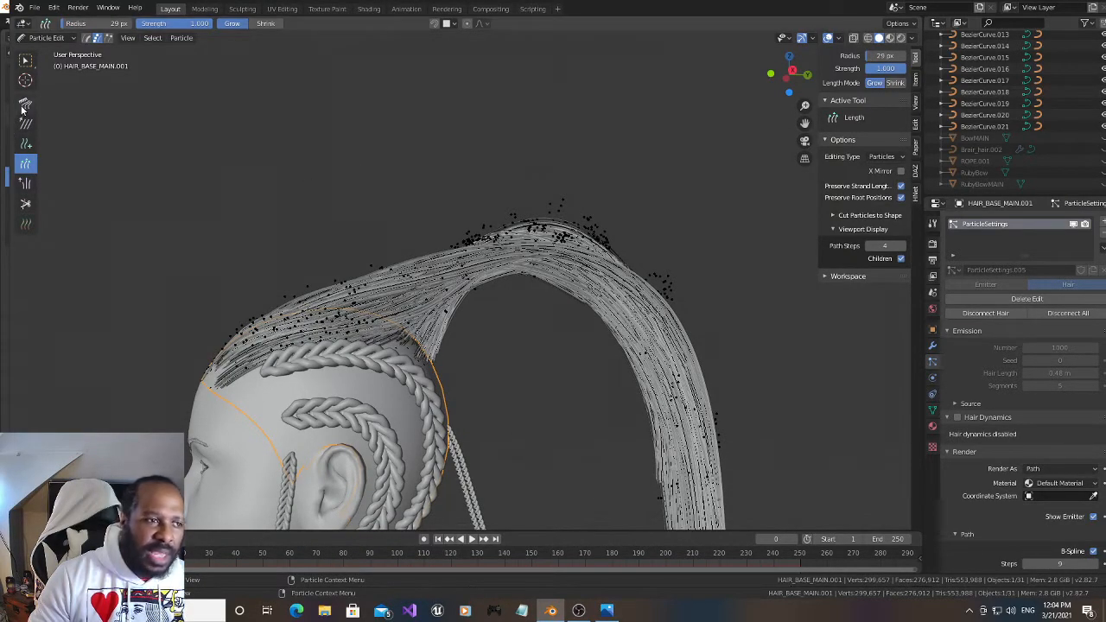
# Comb the outer side and tips of the hanging ponytail inward toward the character's back with the 89 px Comb brush
pyautogui.click(25, 103)
pyautogui.moveTo(789, 73); pyautogui.dragTo(787, 78)
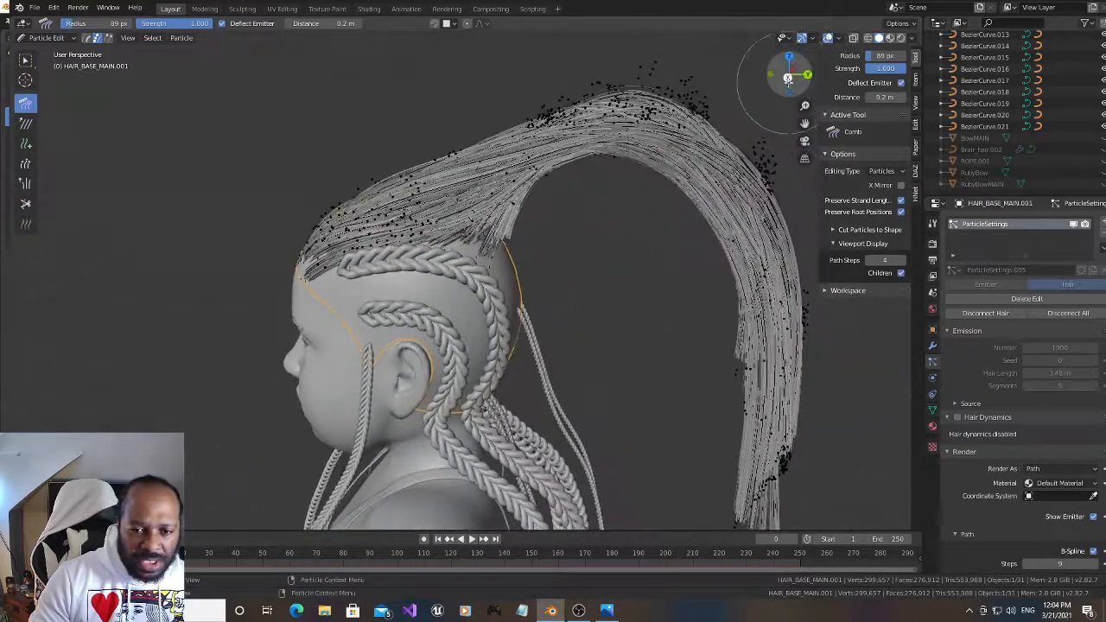
pyautogui.moveTo(805, 124); pyautogui.dragTo(727, 61)
pyautogui.moveTo(600, 296); pyautogui.dragTo(632, 312)
pyautogui.scroll(-1, 728, 339)
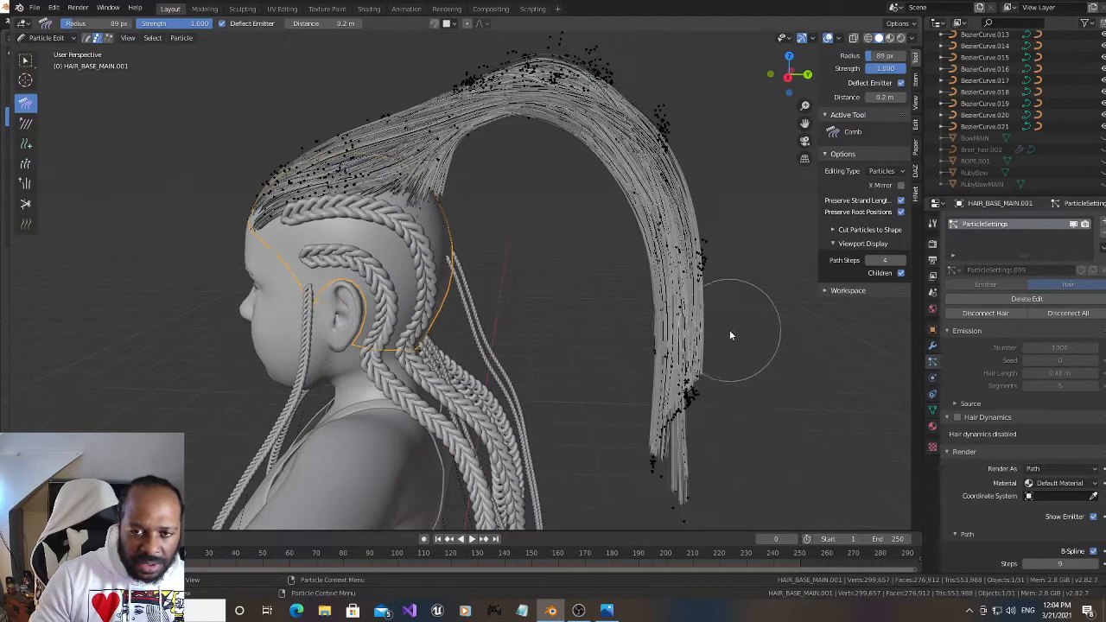
pyautogui.moveTo(804, 124); pyautogui.dragTo(752, 90)
pyautogui.moveTo(726, 368); pyautogui.dragTo(669, 371)
pyautogui.moveTo(682, 424); pyautogui.dragTo(652, 472)
pyautogui.moveTo(561, 393); pyautogui.dragTo(559, 375)
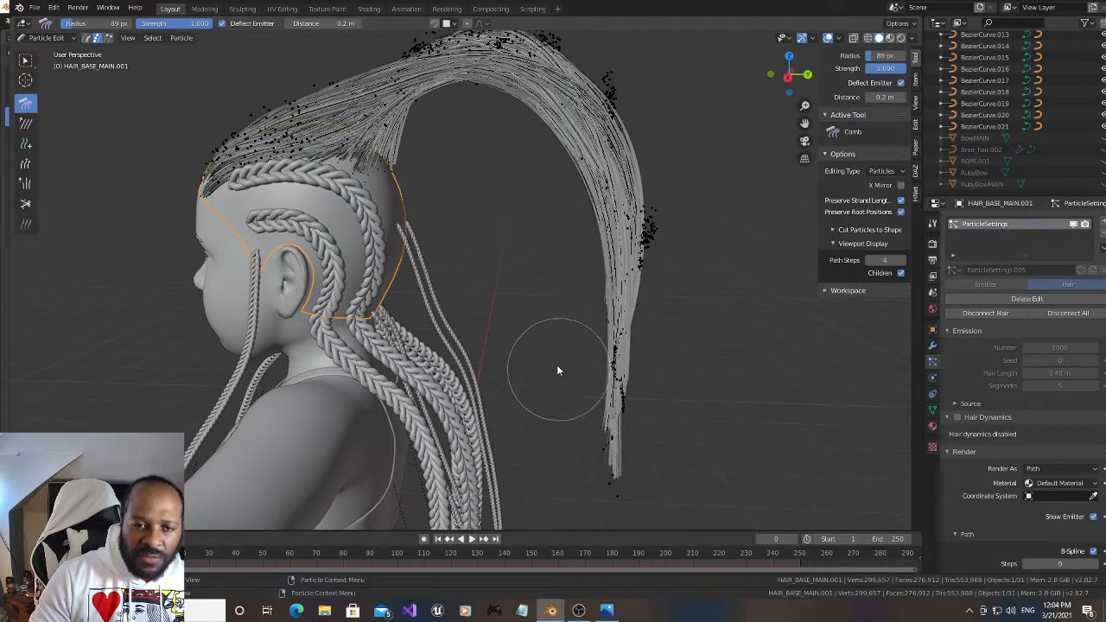
# Comb the strands over the crown and smooth the underside of the ponytail's arch upward
pyautogui.moveTo(805, 124); pyautogui.dragTo(846, 192)
pyautogui.moveTo(788, 73); pyautogui.dragTo(888, 125)
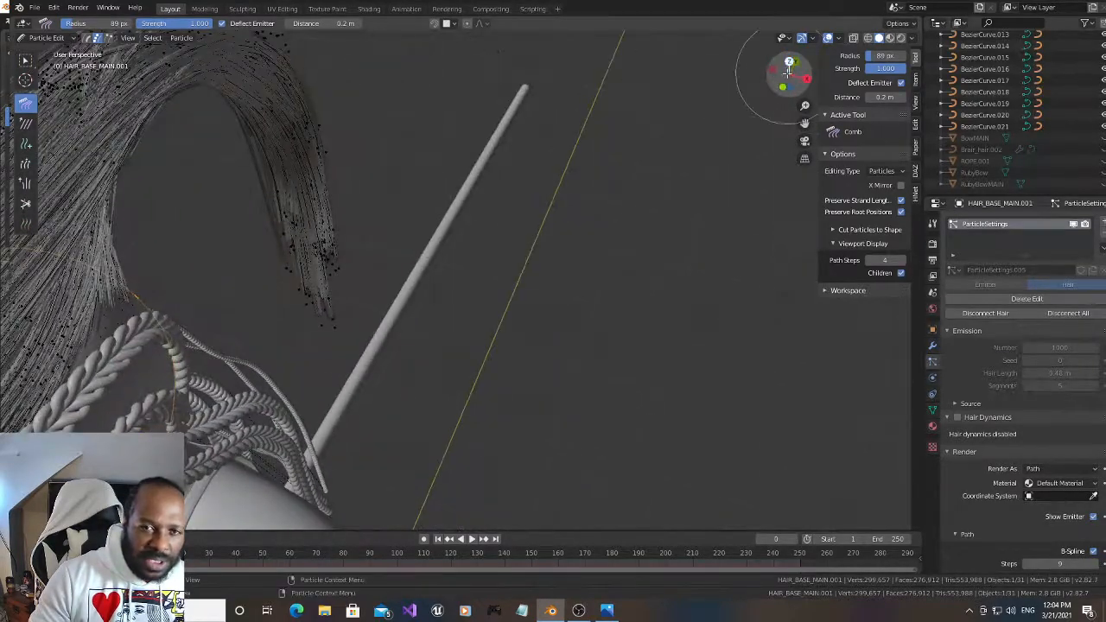
pyautogui.moveTo(804, 126)
pyautogui.mouseDown()
pyautogui.moveTo(119, 97)
pyautogui.moveTo(309, 171)
pyautogui.moveTo(396, 232)
pyautogui.moveTo(375, 247)
pyautogui.moveTo(388, 250)
pyautogui.moveTo(378, 239)
pyautogui.moveTo(420, 210)
pyautogui.mouseUp()
pyautogui.moveTo(336, 294)
pyautogui.mouseDown()
pyautogui.moveTo(360, 290)
pyautogui.moveTo(339, 314)
pyautogui.mouseUp()
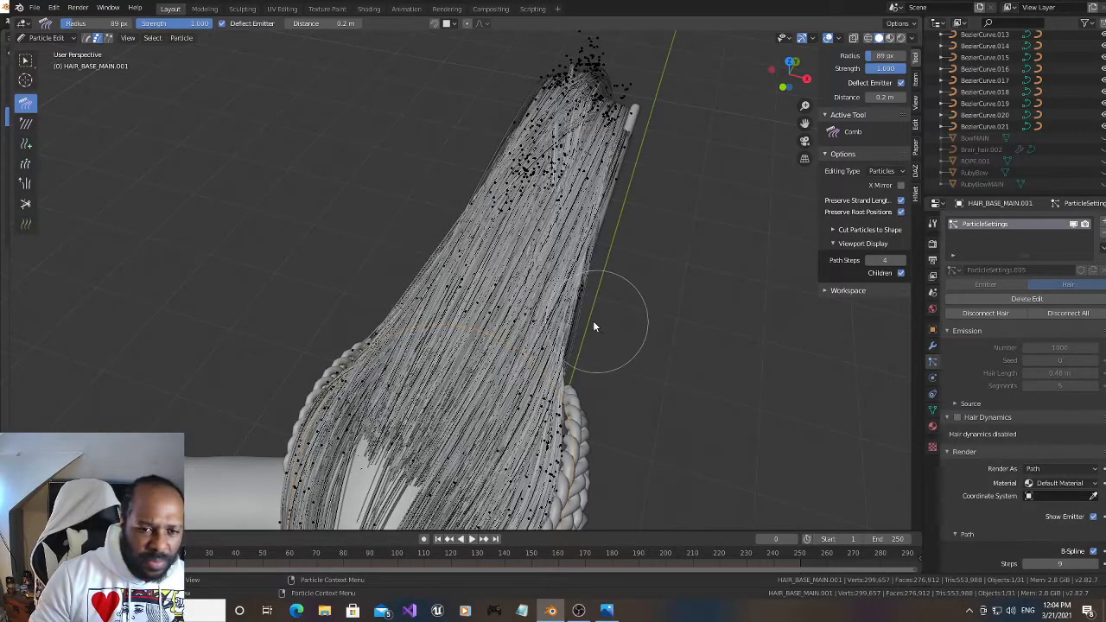
pyautogui.moveTo(790, 76); pyautogui.dragTo(769, 123)
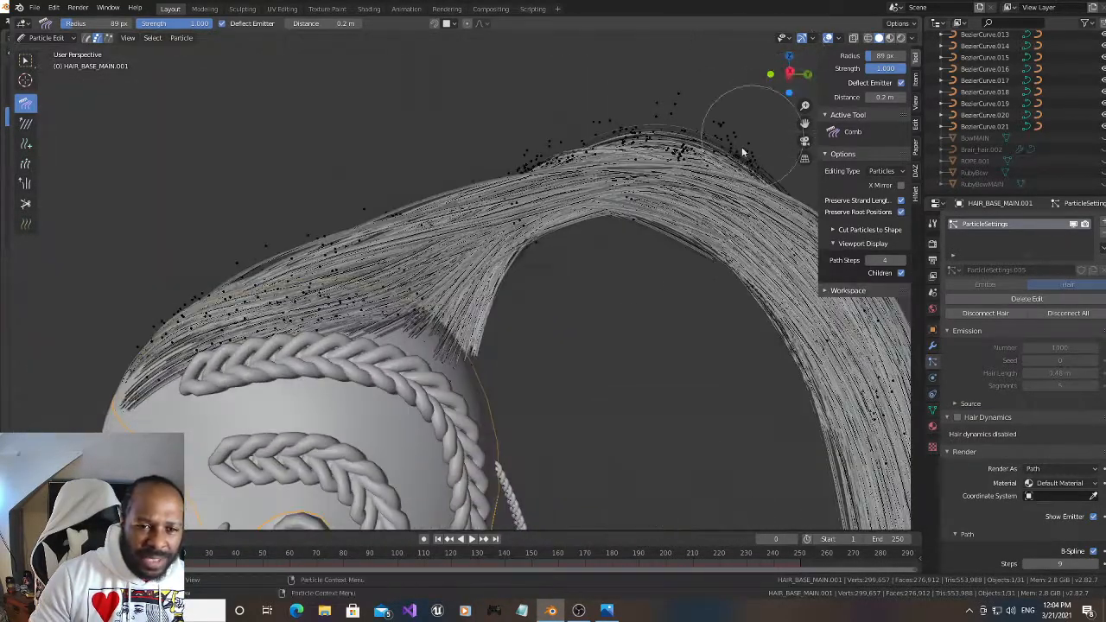
pyautogui.scroll(-2, 604, 269)
pyautogui.moveTo(565, 242)
pyautogui.mouseDown()
pyautogui.moveTo(546, 205)
pyautogui.moveTo(560, 227)
pyautogui.mouseUp()
pyautogui.moveTo(505, 284); pyautogui.dragTo(504, 229)
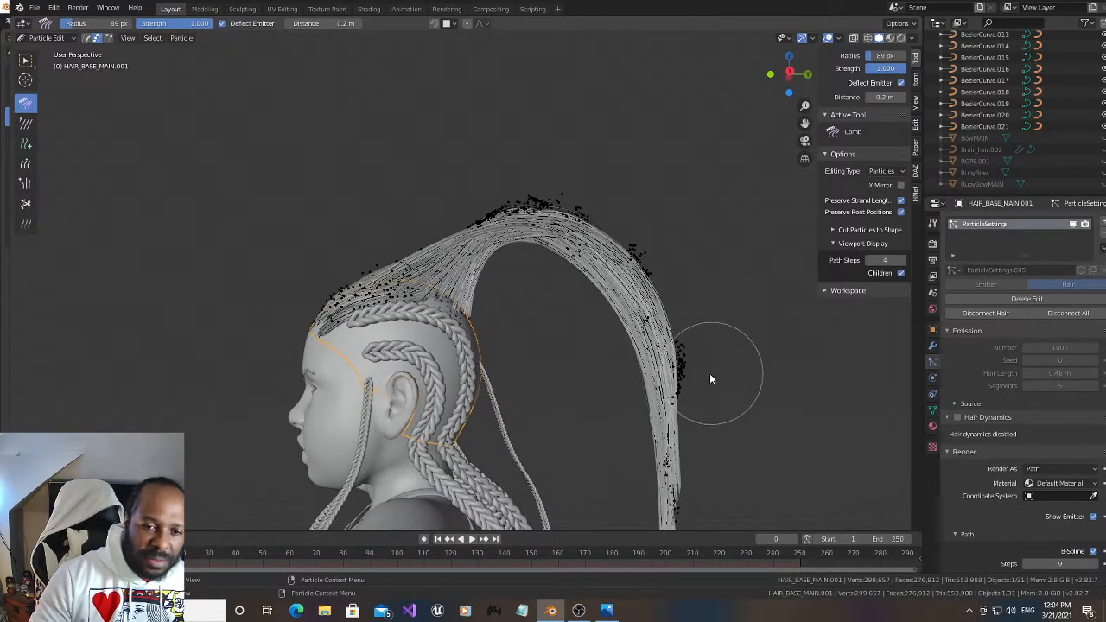
# Comb the ponytail's hanging length closer to the back of the head, and reduce the Comb brush radius to 48 px
pyautogui.moveTo(710, 373)
pyautogui.mouseDown()
pyautogui.moveTo(660, 416)
pyautogui.moveTo(660, 399)
pyautogui.moveTo(585, 431)
pyautogui.moveTo(575, 384)
pyautogui.moveTo(563, 430)
pyautogui.mouseUp()
pyautogui.scroll(-3, 661, 414)
pyautogui.moveTo(620, 287)
pyautogui.mouseDown()
pyautogui.moveTo(579, 311)
pyautogui.moveTo(578, 390)
pyautogui.moveTo(563, 314)
pyautogui.moveTo(550, 321)
pyautogui.mouseUp()
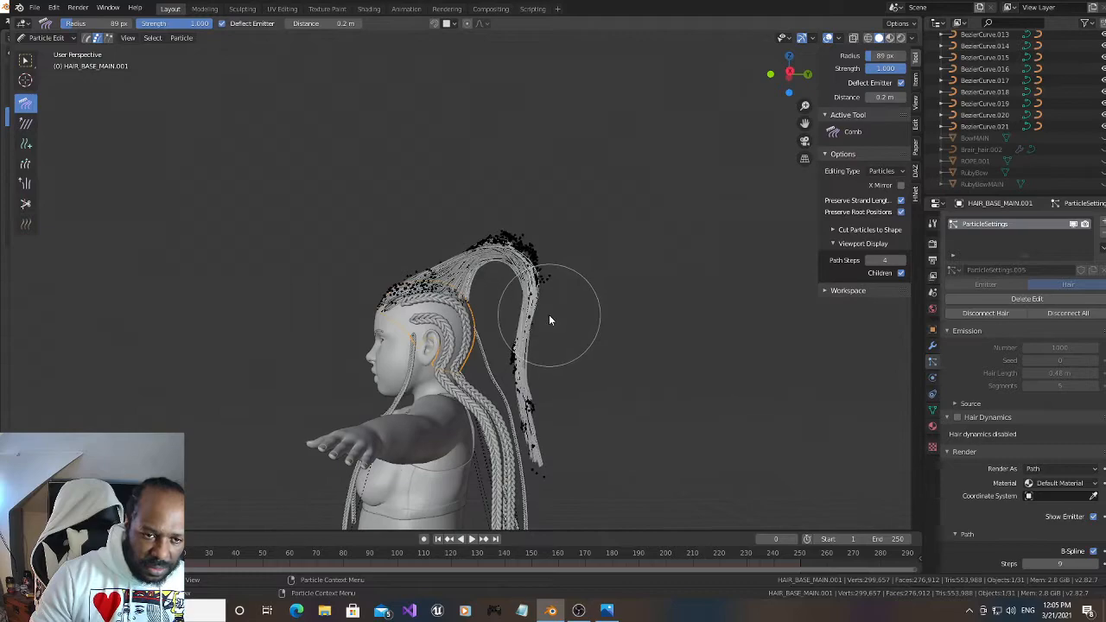
pyautogui.press('f')
pyautogui.click(453, 371)
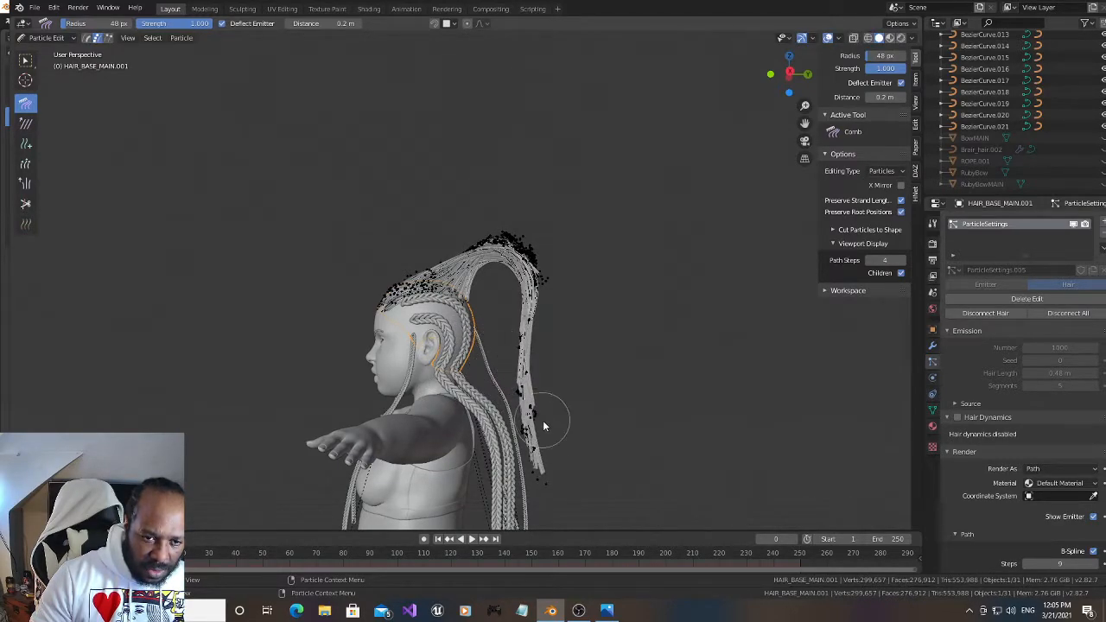
# Select the hair roots, expand the selection along the strands, and subdivide them before clearing the selection
pyautogui.scroll(8, 549, 476)
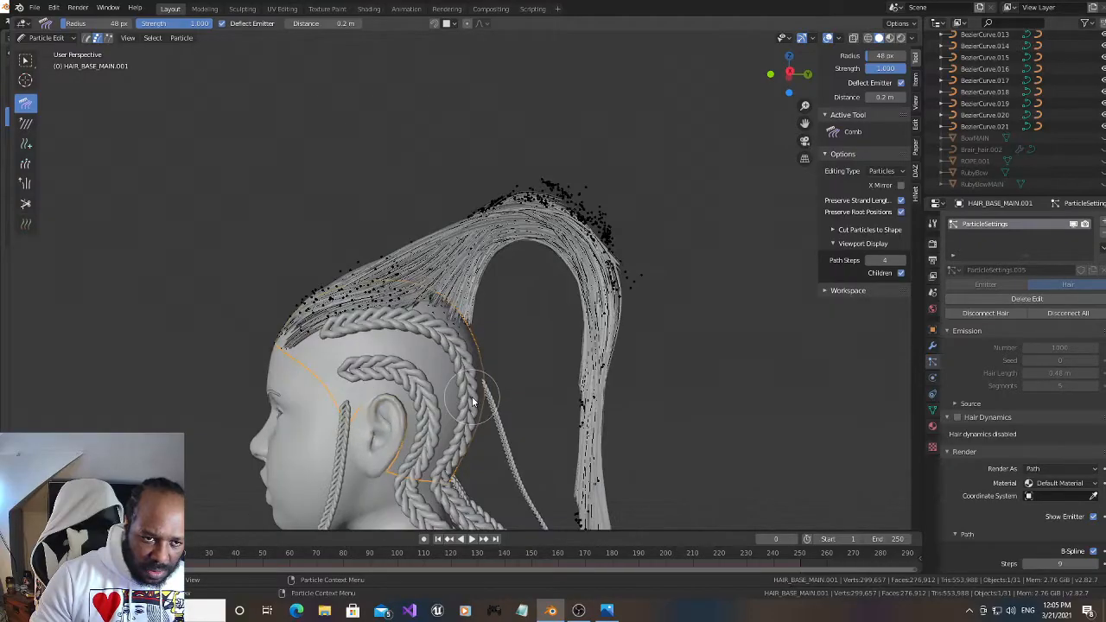
pyautogui.moveTo(785, 75)
pyautogui.mouseDown()
pyautogui.moveTo(820, 118)
pyautogui.moveTo(768, 79)
pyautogui.mouseUp()
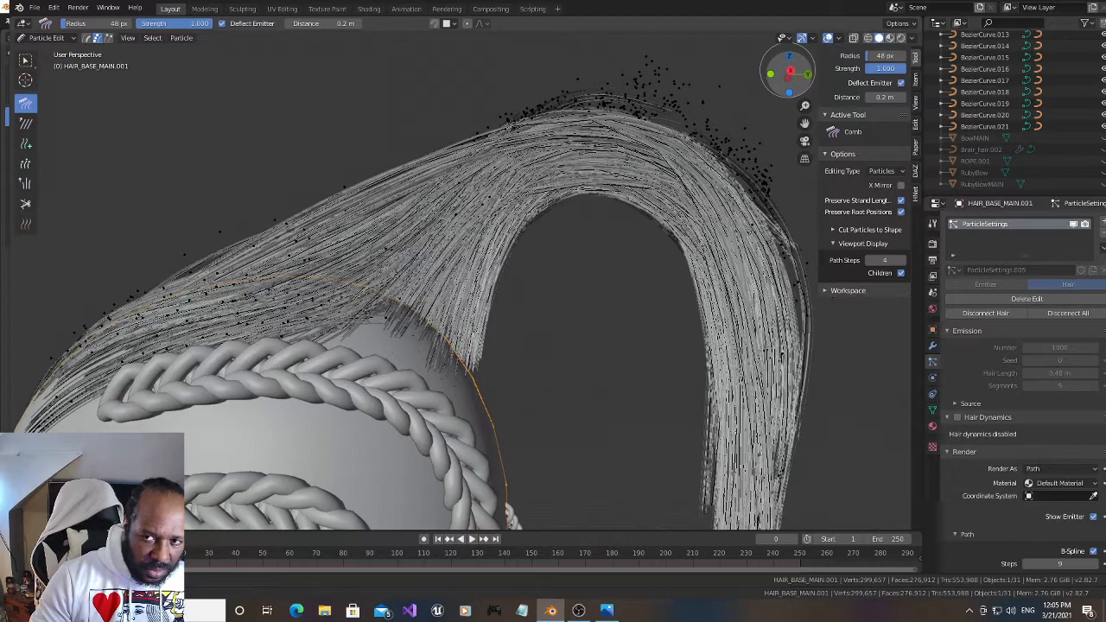
pyautogui.scroll(4, 1020, 150)
pyautogui.scroll(8, 1021, 149)
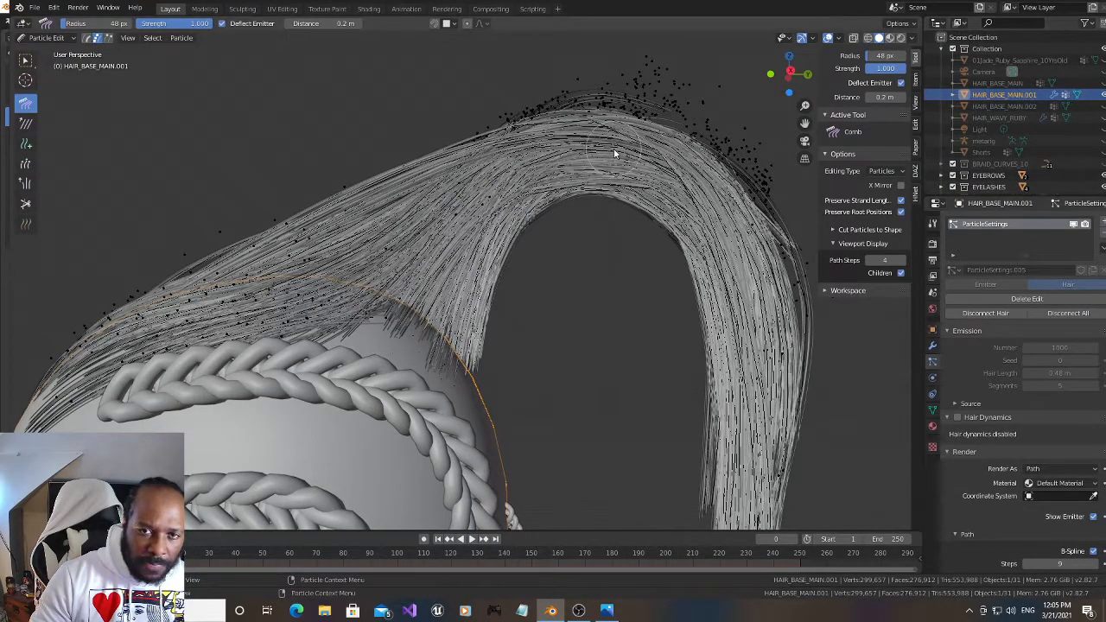
pyautogui.scroll(-3, 614, 153)
pyautogui.moveTo(804, 123); pyautogui.dragTo(884, 119)
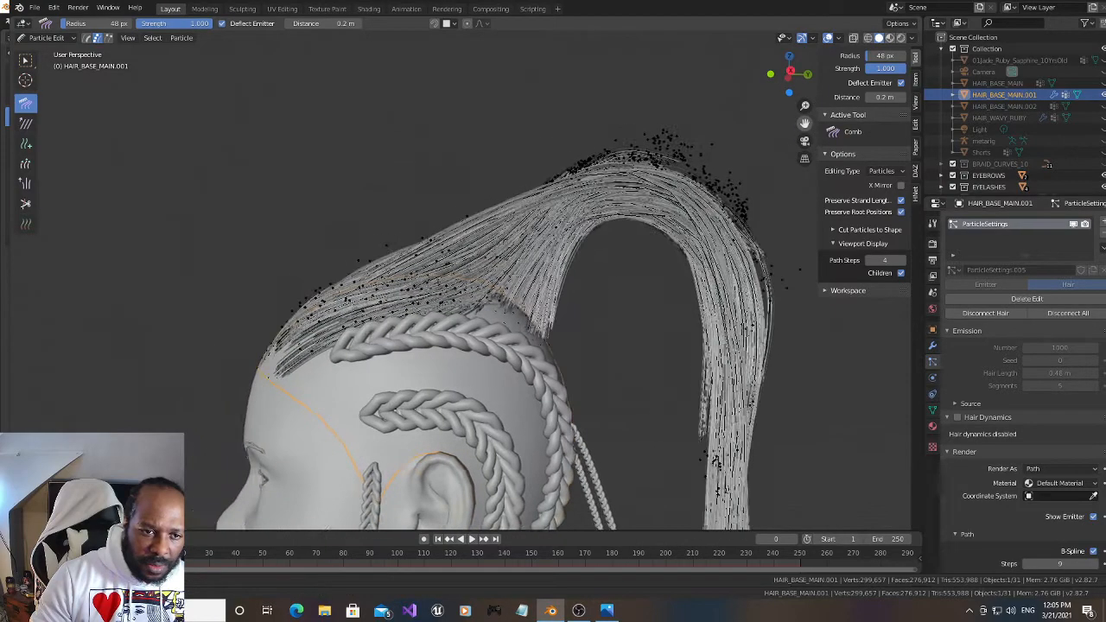
pyautogui.rightClick(515, 268)
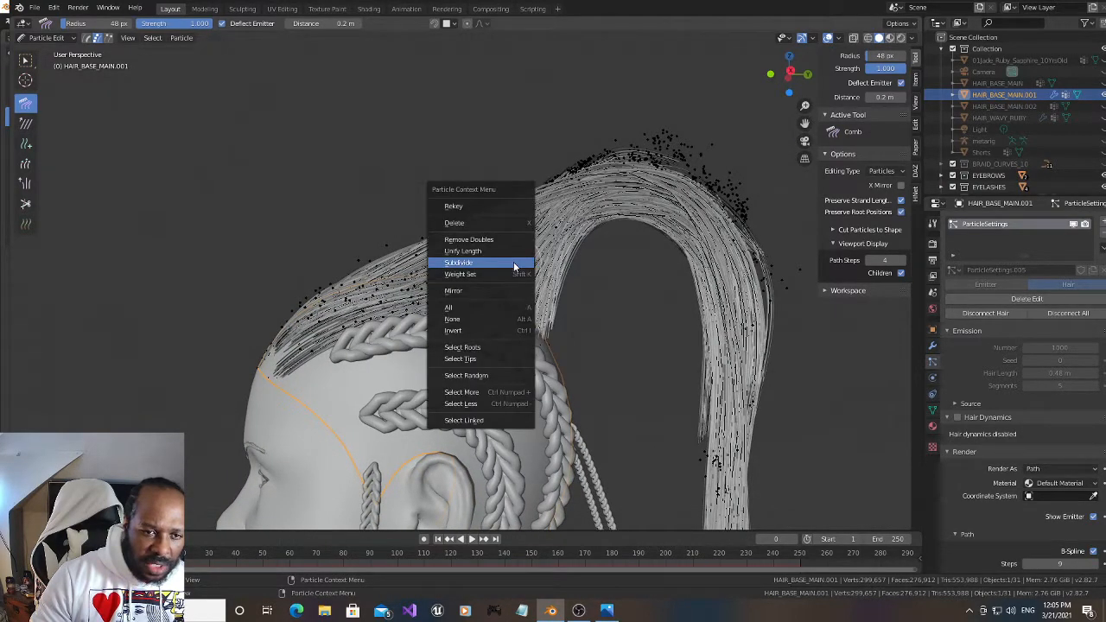
pyautogui.click(482, 348)
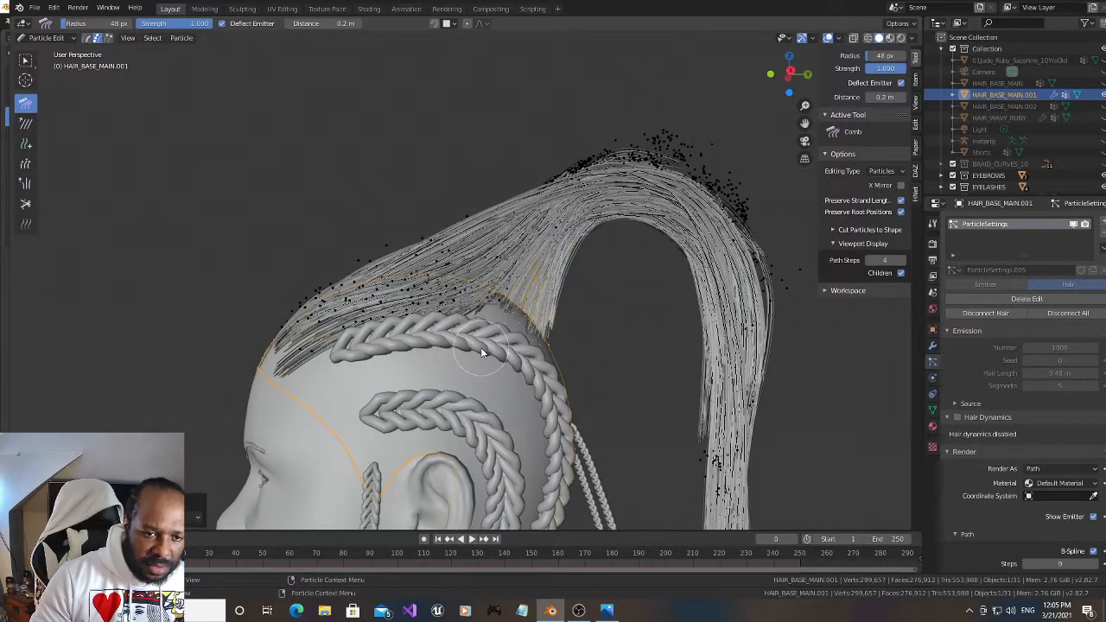
pyautogui.press('ctrl+KP_Add')
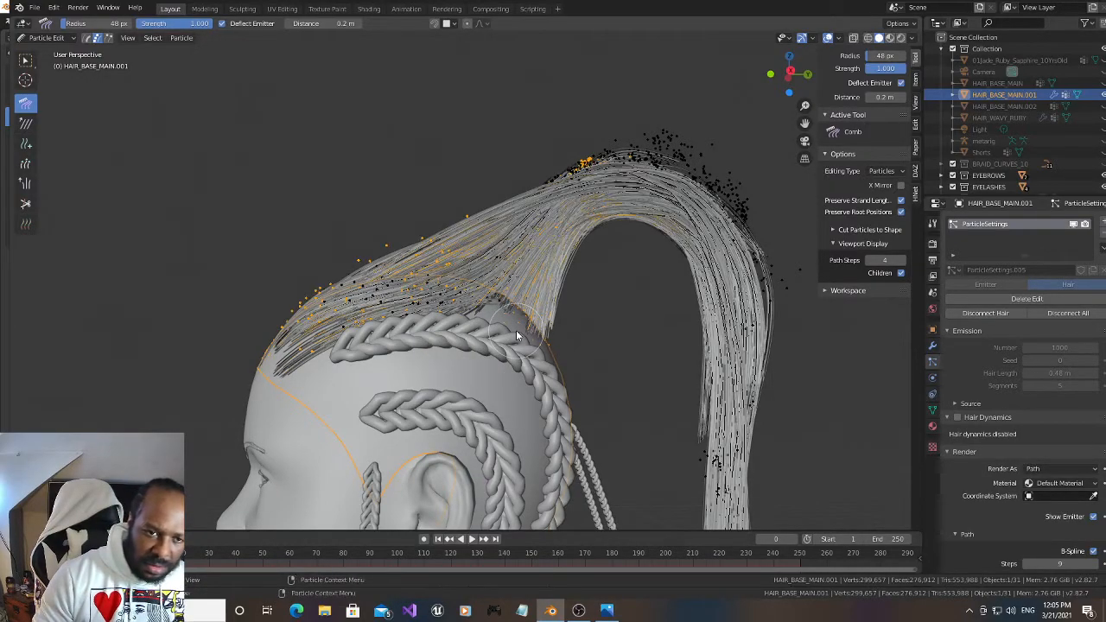
pyautogui.rightClick(552, 297)
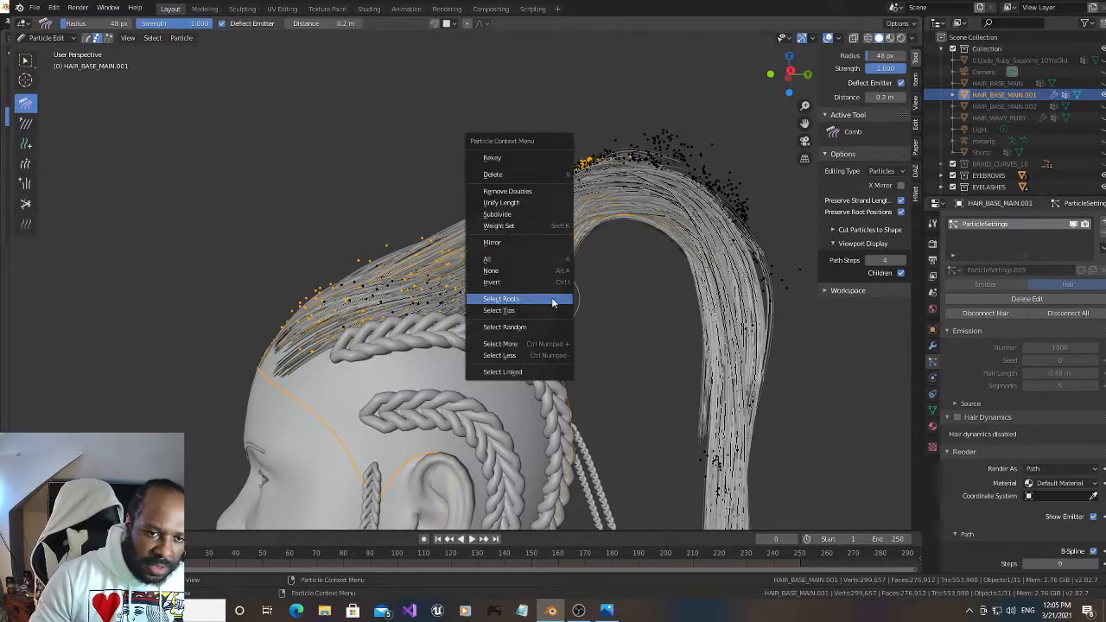
pyautogui.click(516, 218)
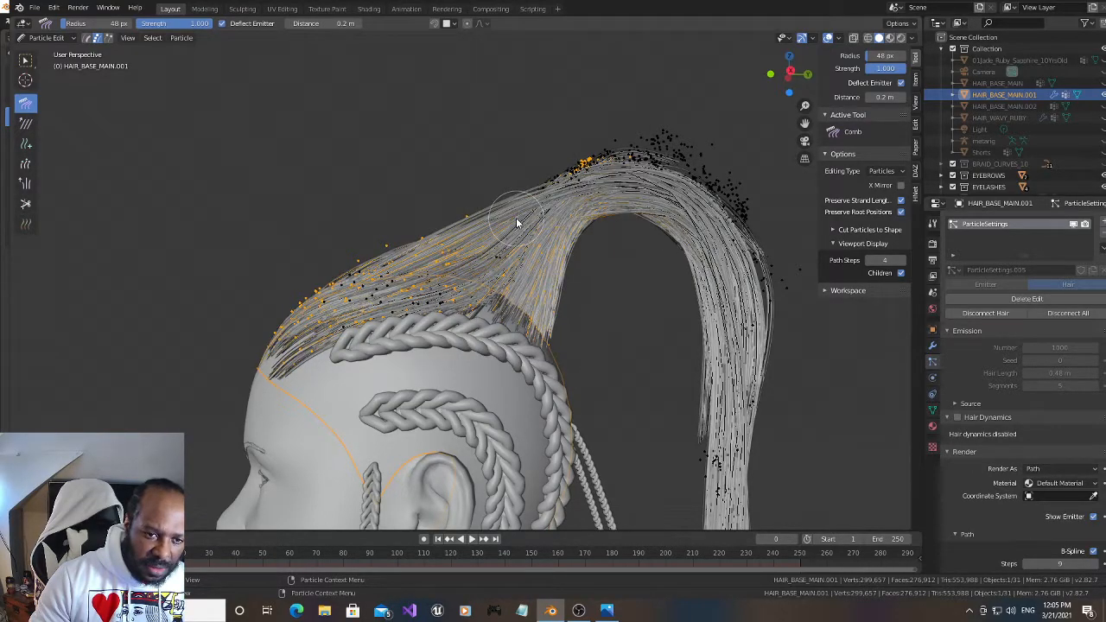
pyautogui.moveTo(789, 75); pyautogui.dragTo(891, 109)
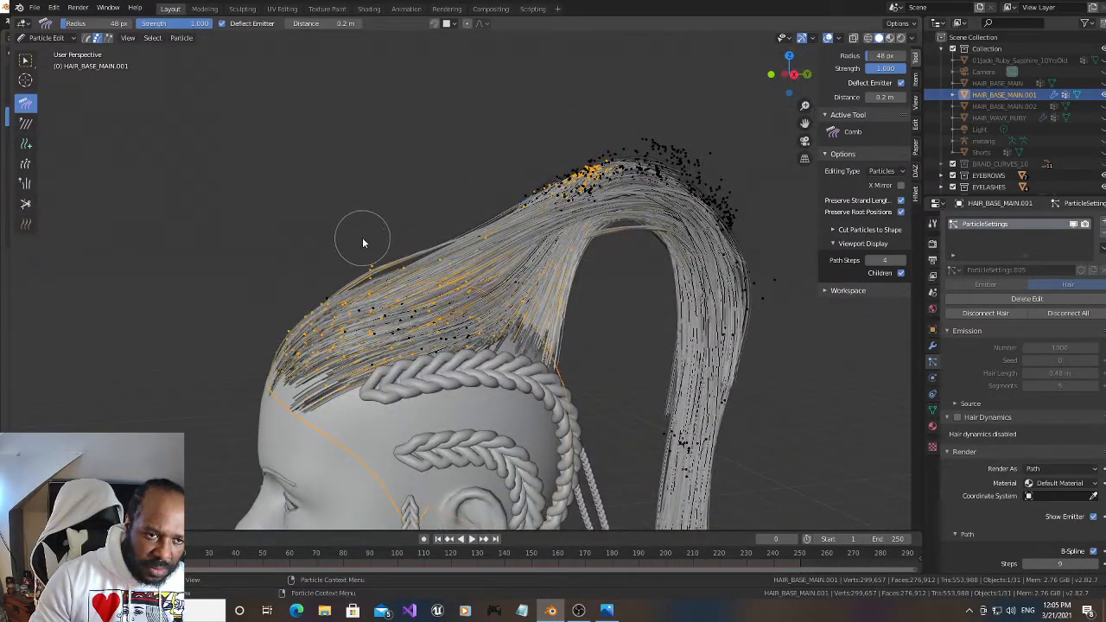
pyautogui.hotkey('alt', 'a')
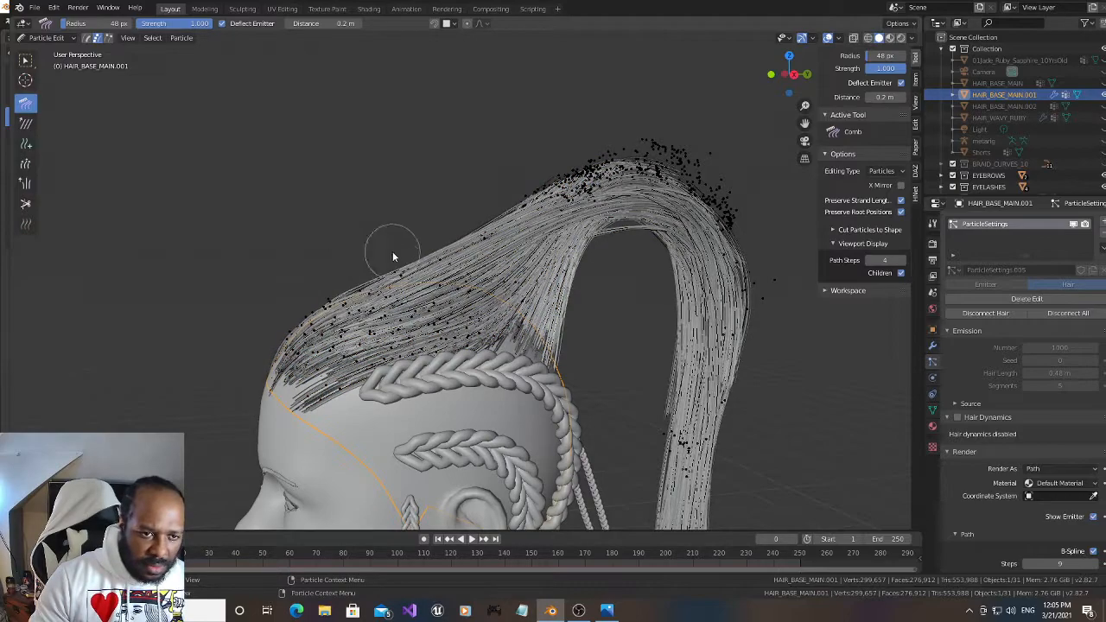
# Comb the front and side hair smoothly back over the scalp toward the base of the ponytail
pyautogui.moveTo(300, 343); pyautogui.dragTo(417, 266)
pyautogui.moveTo(300, 312); pyautogui.dragTo(393, 264)
pyautogui.moveTo(591, 327)
pyautogui.mouseDown()
pyautogui.moveTo(568, 301)
pyautogui.moveTo(593, 302)
pyautogui.moveTo(481, 234)
pyautogui.mouseUp()
pyautogui.moveTo(528, 192); pyautogui.dragTo(458, 244)
pyautogui.moveTo(782, 78)
pyautogui.mouseDown()
pyautogui.moveTo(908, 93)
pyautogui.moveTo(976, 85)
pyautogui.moveTo(926, 87)
pyautogui.mouseUp()
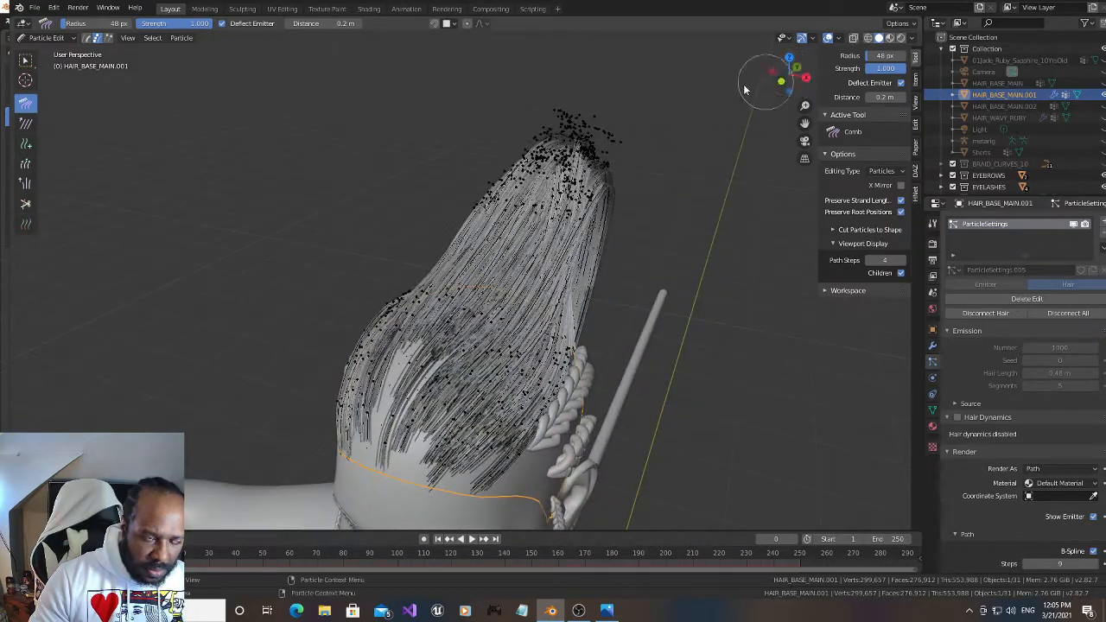
# Clear the tip selection and fill the bare patches along the front hairline with new strands using the Add brush
pyautogui.press('a')
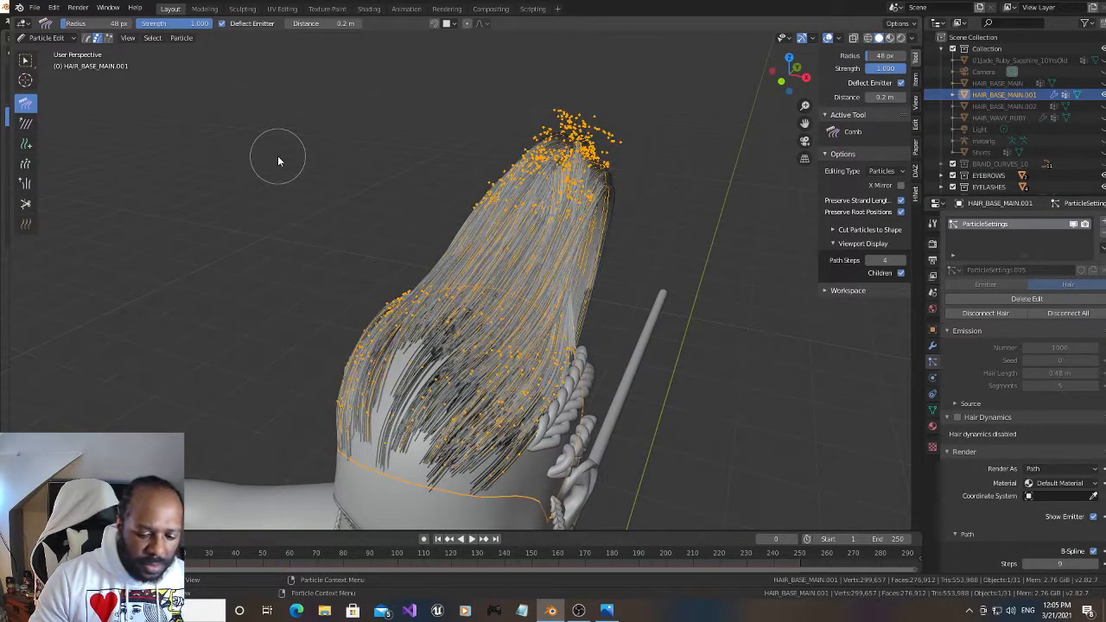
pyautogui.press('1')
pyautogui.click(25, 145)
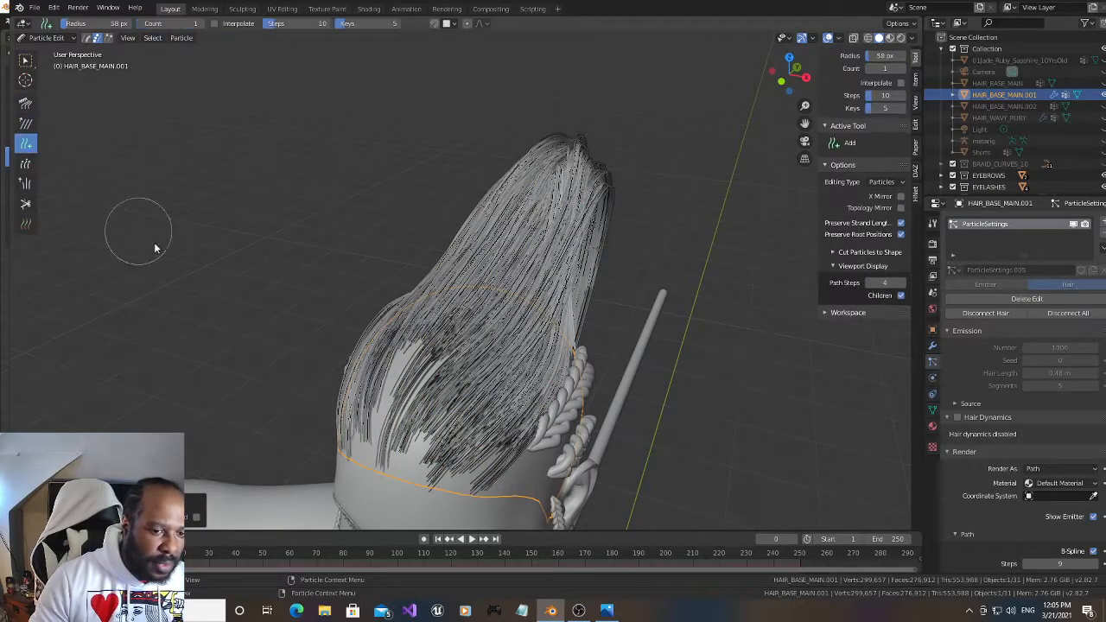
pyautogui.click(368, 458)
pyautogui.moveTo(367, 459)
pyautogui.mouseDown()
pyautogui.moveTo(447, 488)
pyautogui.moveTo(370, 462)
pyautogui.moveTo(361, 441)
pyautogui.moveTo(387, 374)
pyautogui.moveTo(380, 393)
pyautogui.moveTo(414, 369)
pyautogui.moveTo(432, 371)
pyautogui.moveTo(406, 436)
pyautogui.moveTo(421, 451)
pyautogui.mouseUp()
# Subdivide the newly added front strands twice to give them more control points
pyautogui.moveTo(791, 78); pyautogui.dragTo(738, 54)
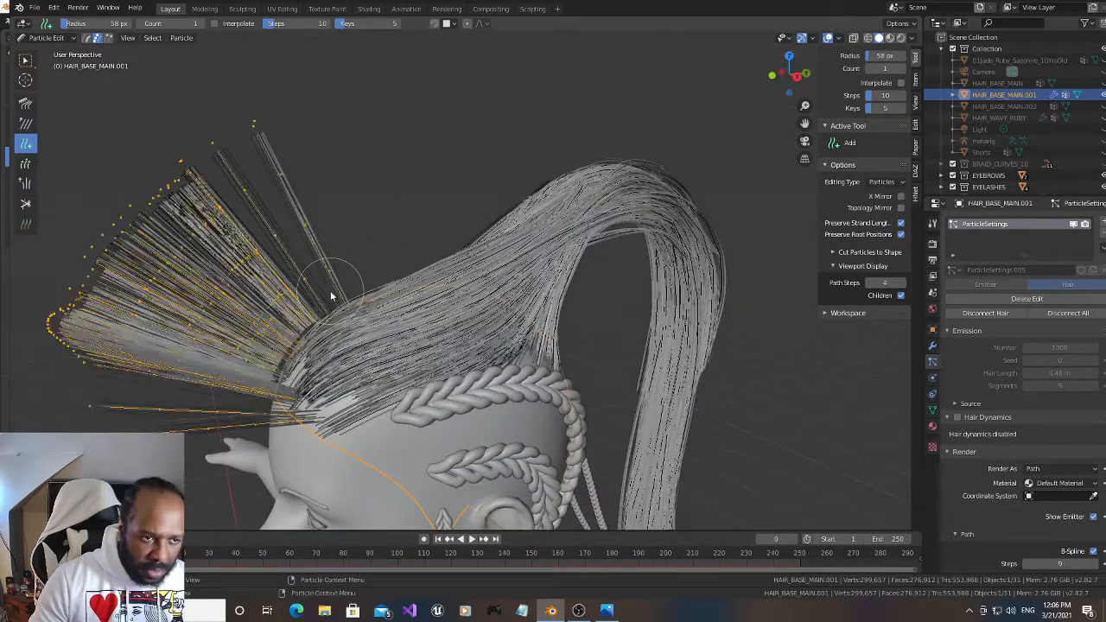
pyautogui.rightClick(295, 270)
pyautogui.click(294, 269)
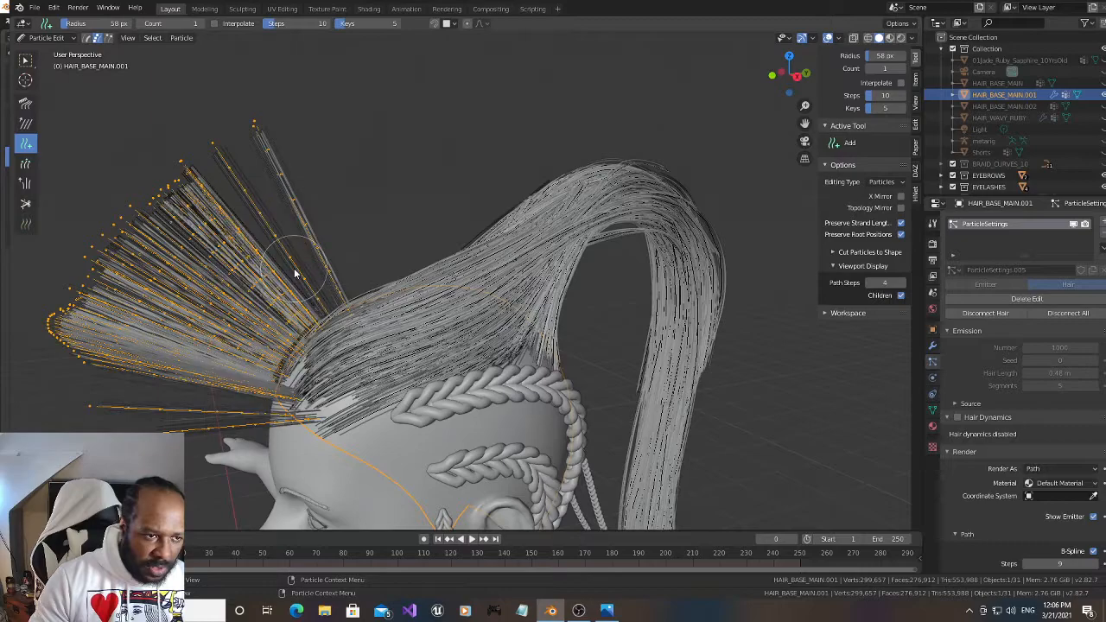
pyautogui.rightClick(294, 274)
pyautogui.click(295, 270)
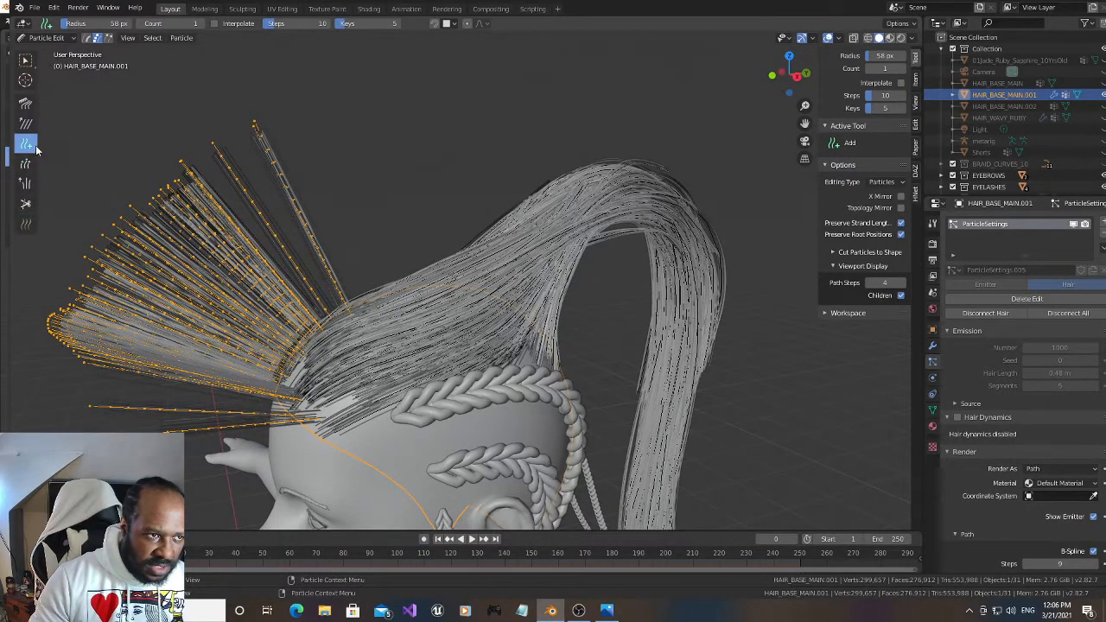
# Select only the newly added front strands and lengthen them with an enlarged Length brush
pyautogui.scroll(-2, 50, 226)
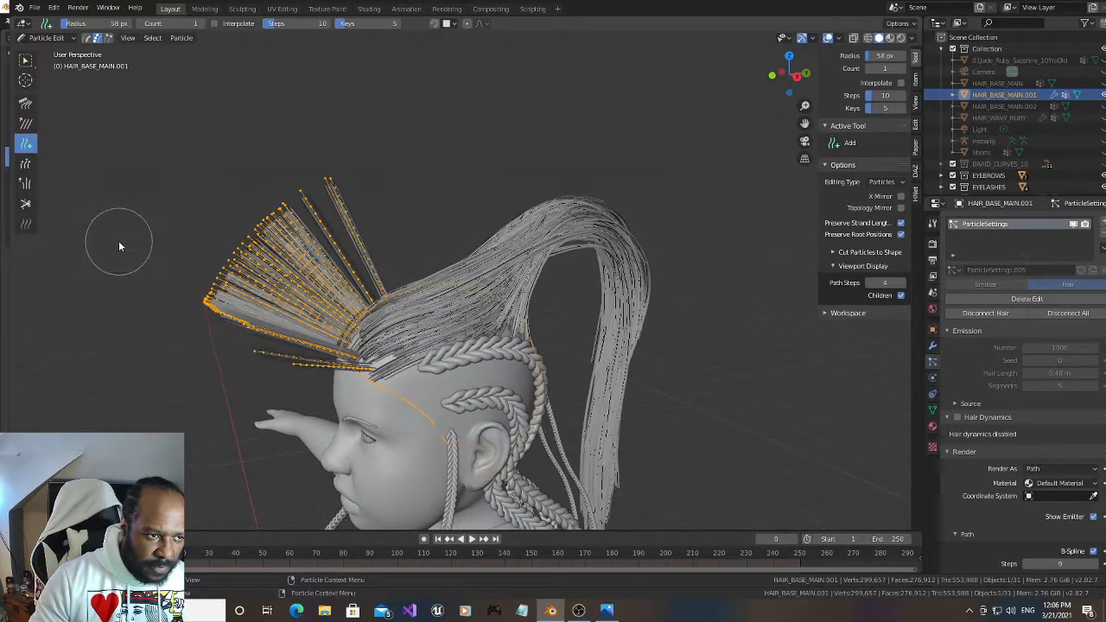
pyautogui.click(25, 163)
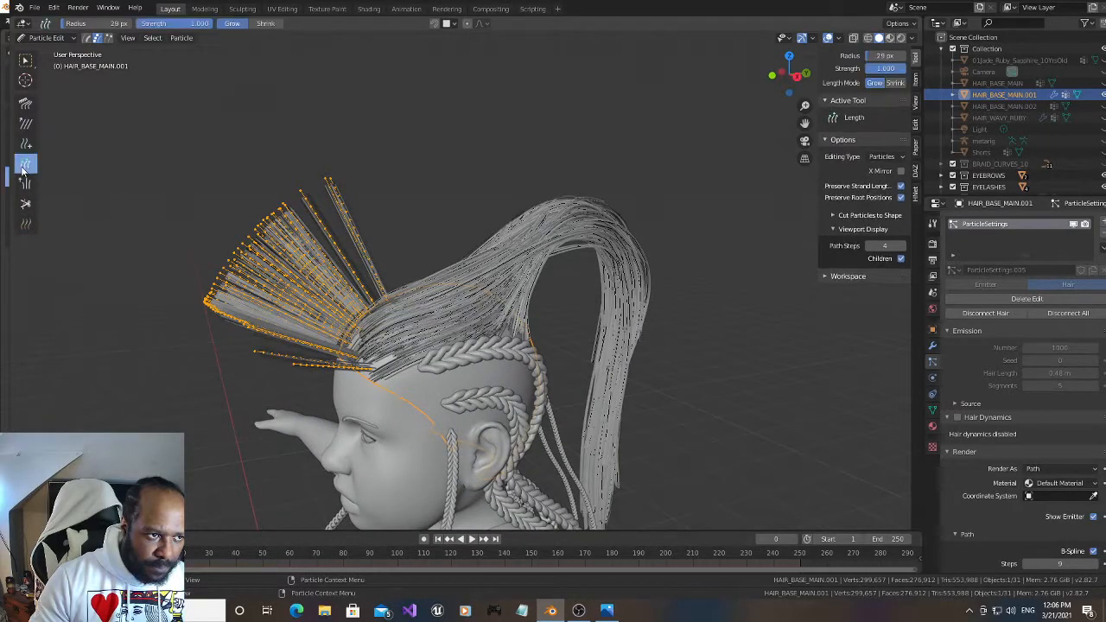
pyautogui.hotkey('alt', 'a')
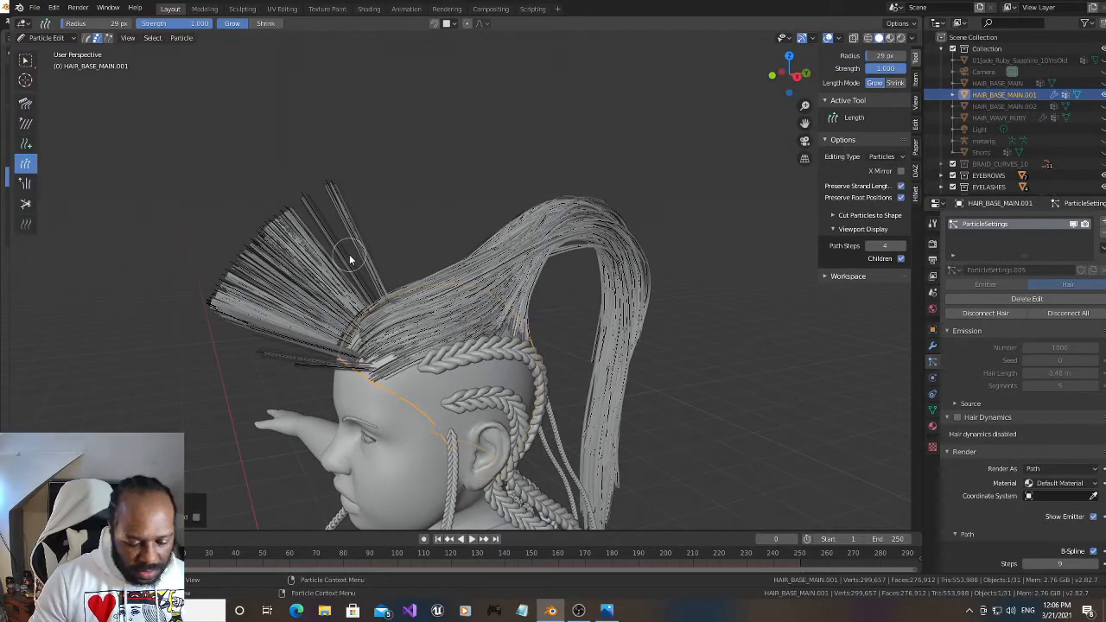
pyautogui.press('a')
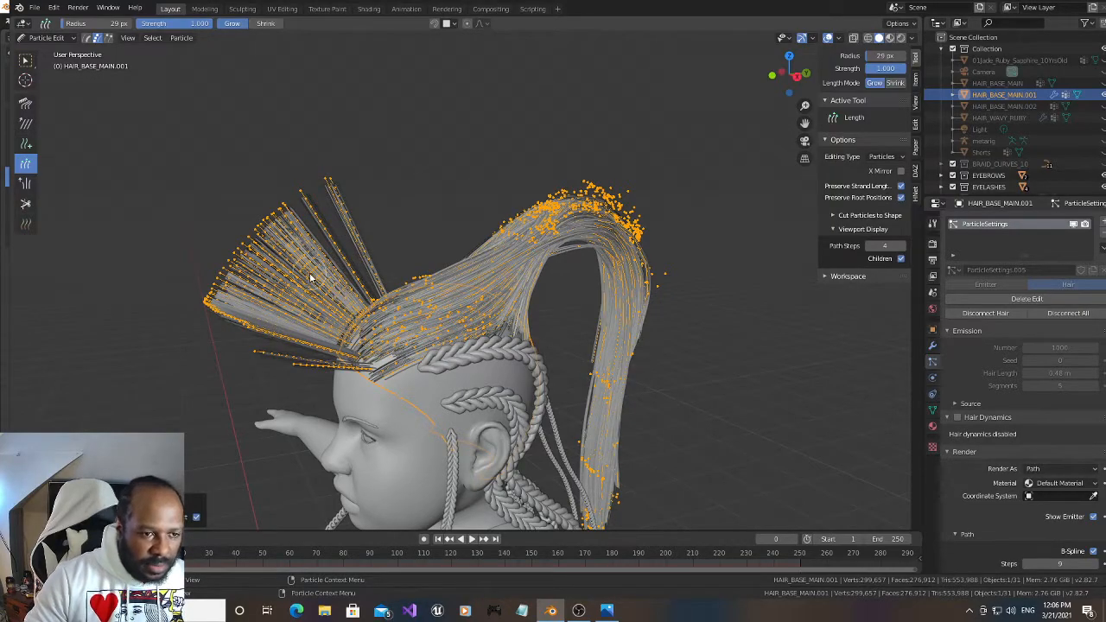
pyautogui.hotkey('alt', 'a')
pyautogui.press('l')
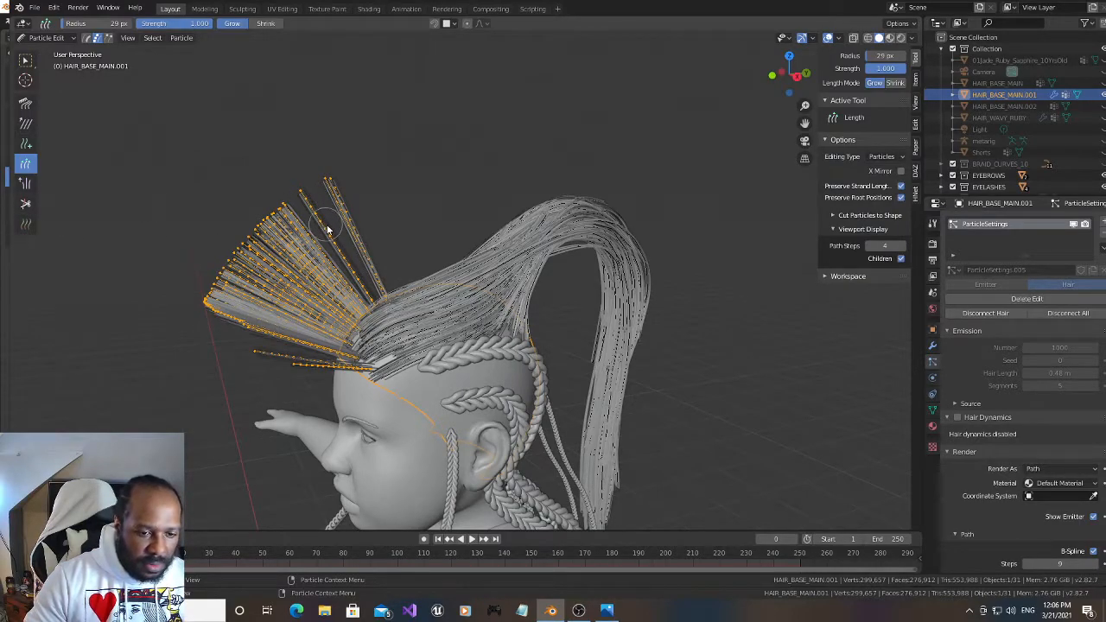
pyautogui.press('f')
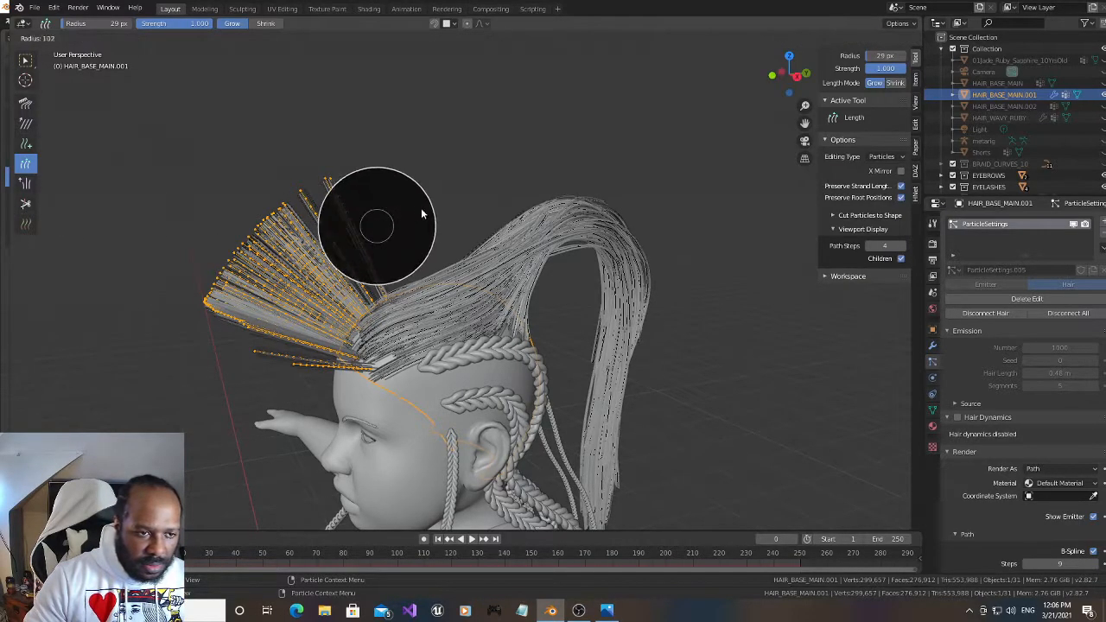
pyautogui.click(468, 198)
pyautogui.moveTo(371, 233)
pyautogui.mouseDown()
pyautogui.moveTo(240, 283)
pyautogui.moveTo(104, 250)
pyautogui.moveTo(52, 259)
pyautogui.mouseUp()
# Comb the lengthened front strands up and back over the scalp with a 211 px Comb brush
pyautogui.click(31, 107)
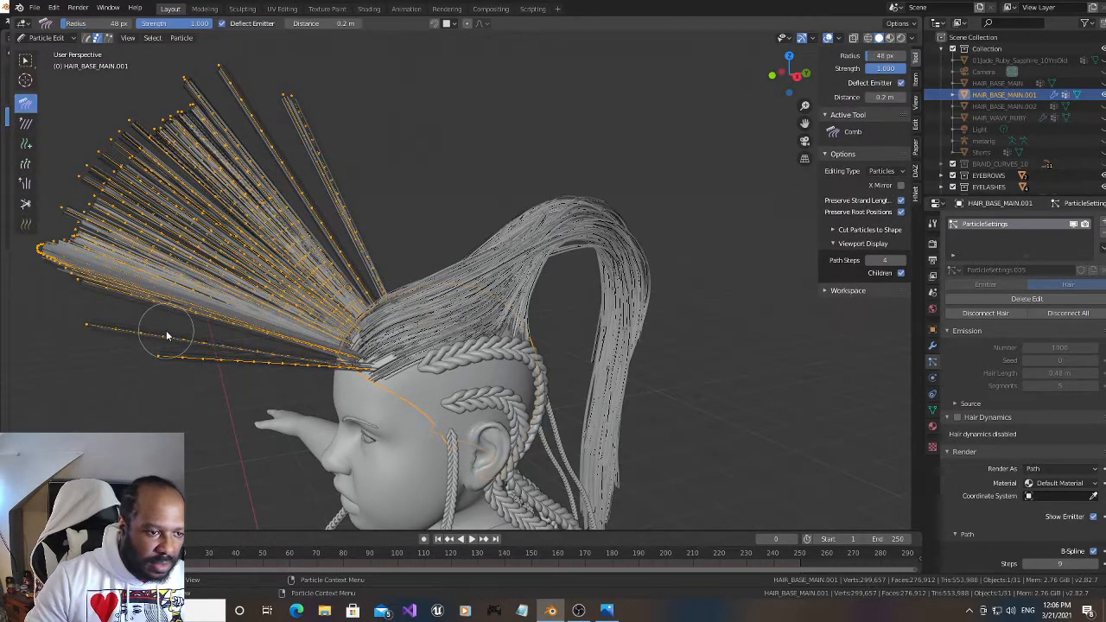
pyautogui.press('f')
pyautogui.click(224, 405)
pyautogui.moveTo(225, 405)
pyautogui.mouseDown()
pyautogui.moveTo(284, 230)
pyautogui.moveTo(279, 329)
pyautogui.moveTo(441, 208)
pyautogui.moveTo(291, 273)
pyautogui.moveTo(548, 190)
pyautogui.moveTo(521, 256)
pyautogui.moveTo(605, 170)
pyautogui.mouseUp()
pyautogui.moveTo(789, 80)
pyautogui.mouseDown()
pyautogui.moveTo(797, 73)
pyautogui.moveTo(791, 86)
pyautogui.mouseUp()
pyautogui.moveTo(565, 292)
pyautogui.mouseDown()
pyautogui.moveTo(517, 204)
pyautogui.moveTo(535, 112)
pyautogui.mouseUp()
pyautogui.moveTo(791, 76); pyautogui.dragTo(777, 83)
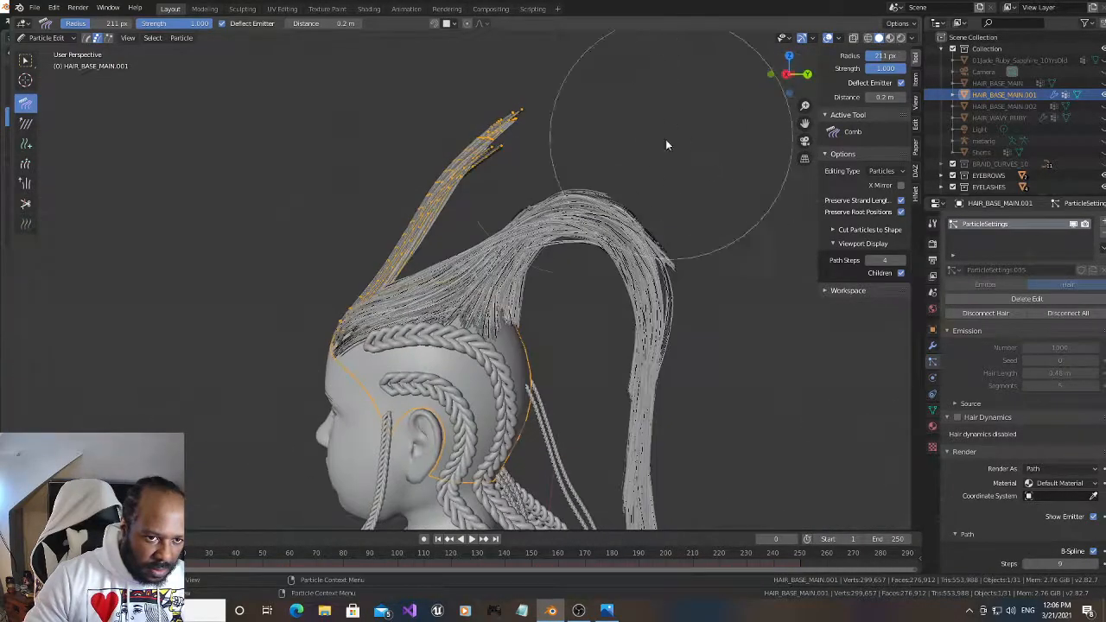
pyautogui.moveTo(375, 141); pyautogui.dragTo(532, 151)
pyautogui.moveTo(339, 209); pyautogui.dragTo(580, 215)
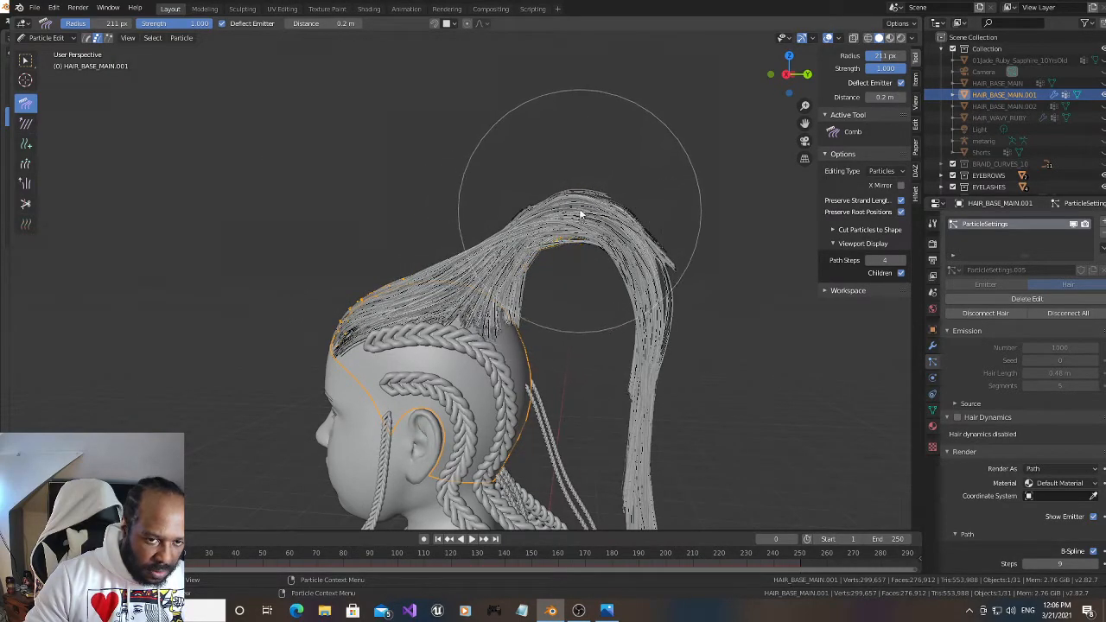
# Lengthen the front strands further and comb them over the arch and down along the ponytail, reducing the Comb brush to 122 px
pyautogui.click(26, 164)
pyautogui.moveTo(497, 212)
pyautogui.mouseDown()
pyautogui.moveTo(650, 196)
pyautogui.moveTo(680, 204)
pyautogui.moveTo(645, 217)
pyautogui.mouseUp()
pyautogui.click(25, 103)
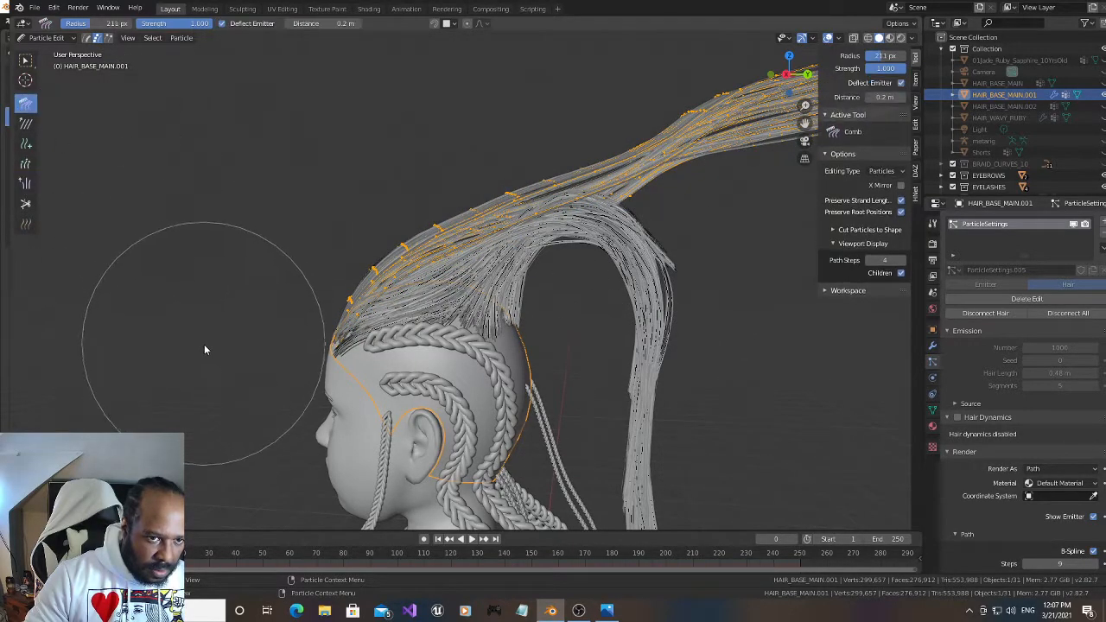
pyautogui.moveTo(204, 341); pyautogui.dragTo(514, 160, button='middle')
pyautogui.press('f')
pyautogui.click(437, 180)
pyautogui.moveTo(554, 129)
pyautogui.mouseDown()
pyautogui.moveTo(704, 242)
pyautogui.moveTo(642, 260)
pyautogui.moveTo(665, 416)
pyautogui.moveTo(665, 385)
pyautogui.moveTo(627, 481)
pyautogui.moveTo(562, 395)
pyautogui.mouseUp()
pyautogui.moveTo(515, 211)
pyautogui.mouseDown()
pyautogui.moveTo(372, 207)
pyautogui.moveTo(400, 216)
pyautogui.moveTo(451, 198)
pyautogui.mouseUp()
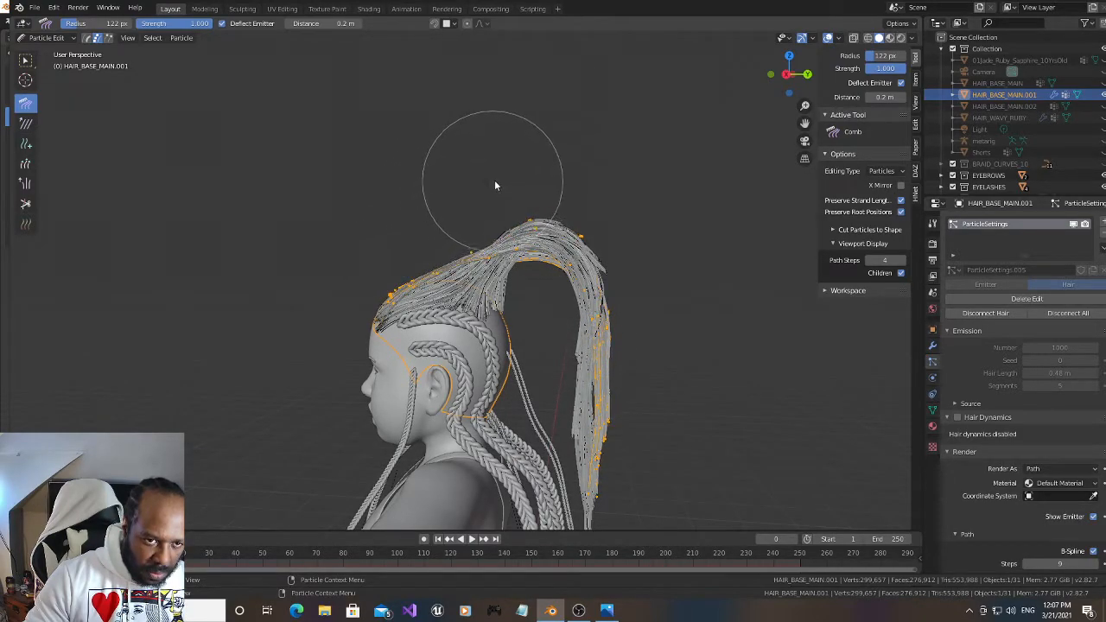
# Comb the outer front strands inward from above with a 62 px brush so they gather toward the ponytail
pyautogui.press('f')
pyautogui.click(465, 294)
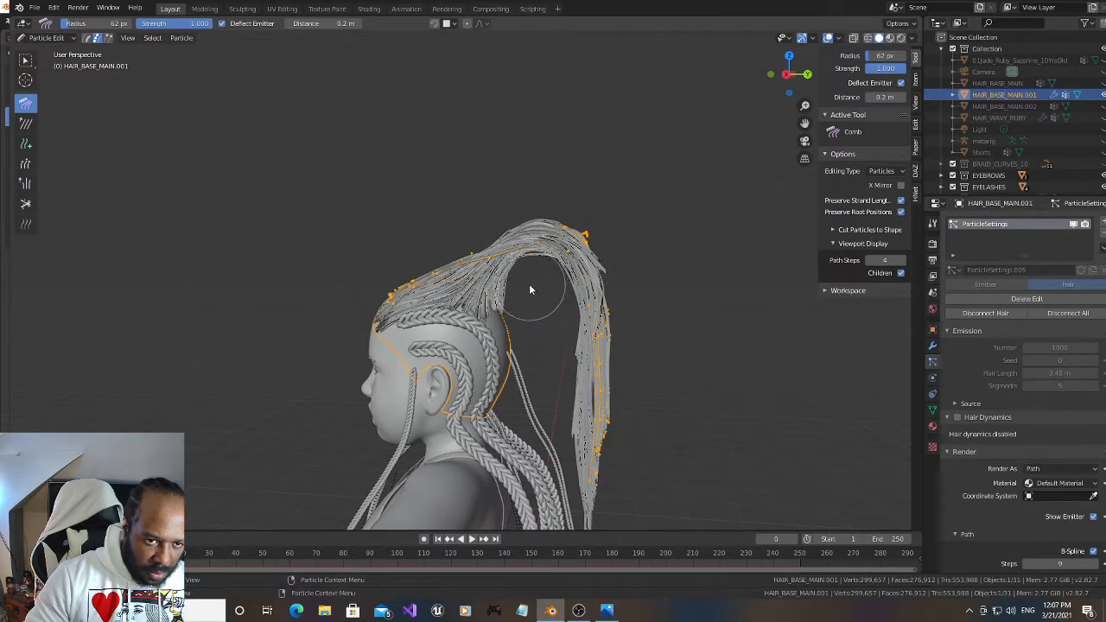
pyautogui.moveTo(789, 73); pyautogui.dragTo(855, 143)
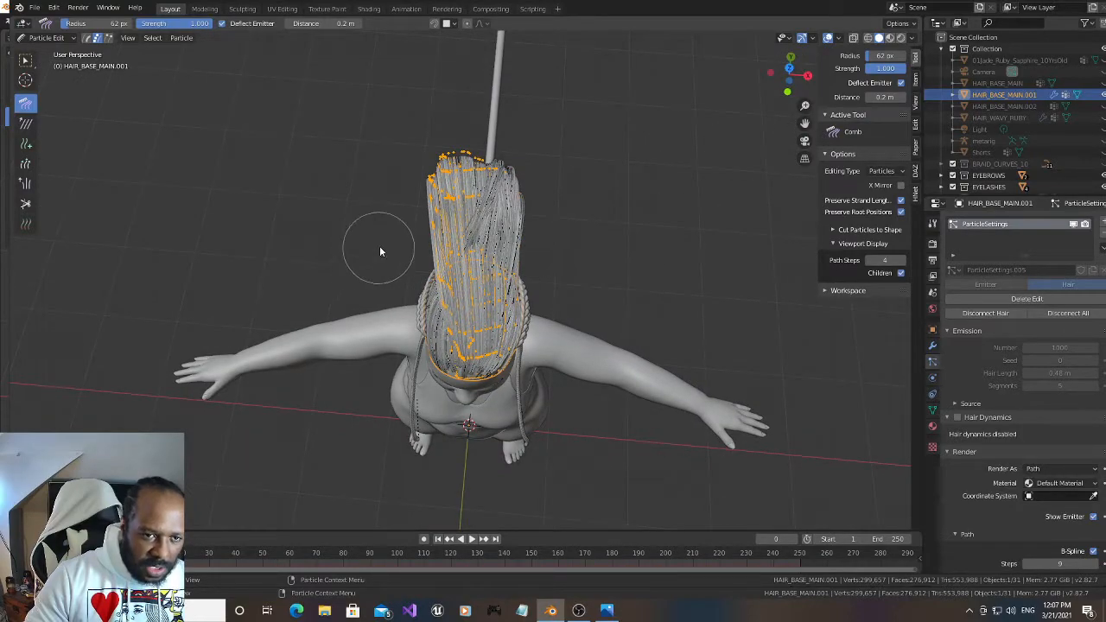
pyautogui.moveTo(375, 255); pyautogui.dragTo(433, 230)
pyautogui.moveTo(423, 277); pyautogui.dragTo(433, 265)
pyautogui.moveTo(526, 279)
pyautogui.mouseDown()
pyautogui.moveTo(433, 239)
pyautogui.moveTo(408, 210)
pyautogui.mouseUp()
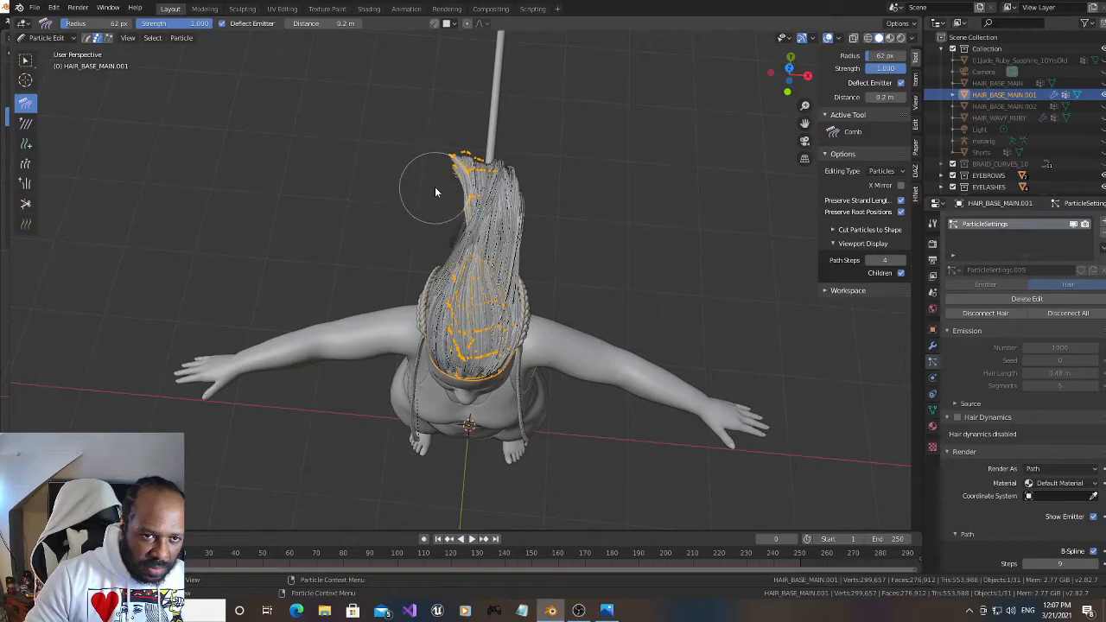
pyautogui.moveTo(764, 82); pyautogui.dragTo(836, 72)
pyautogui.scroll(3, 517, 324)
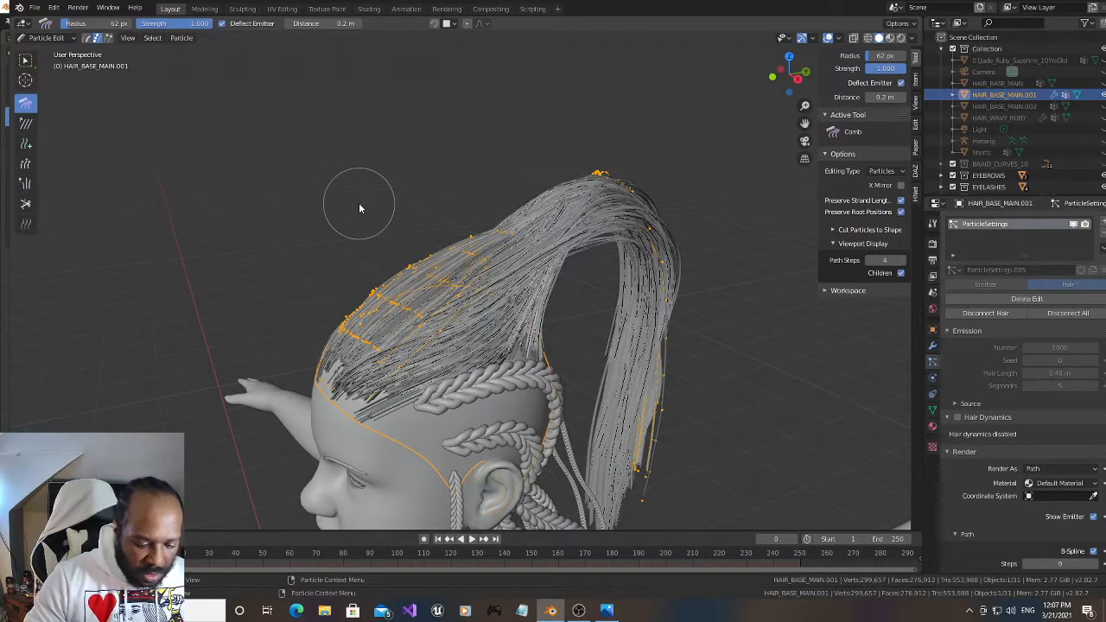
# Select the roots of the front strands, expand the selection, and subdivide that root section
pyautogui.hotkey('alt', 'a')
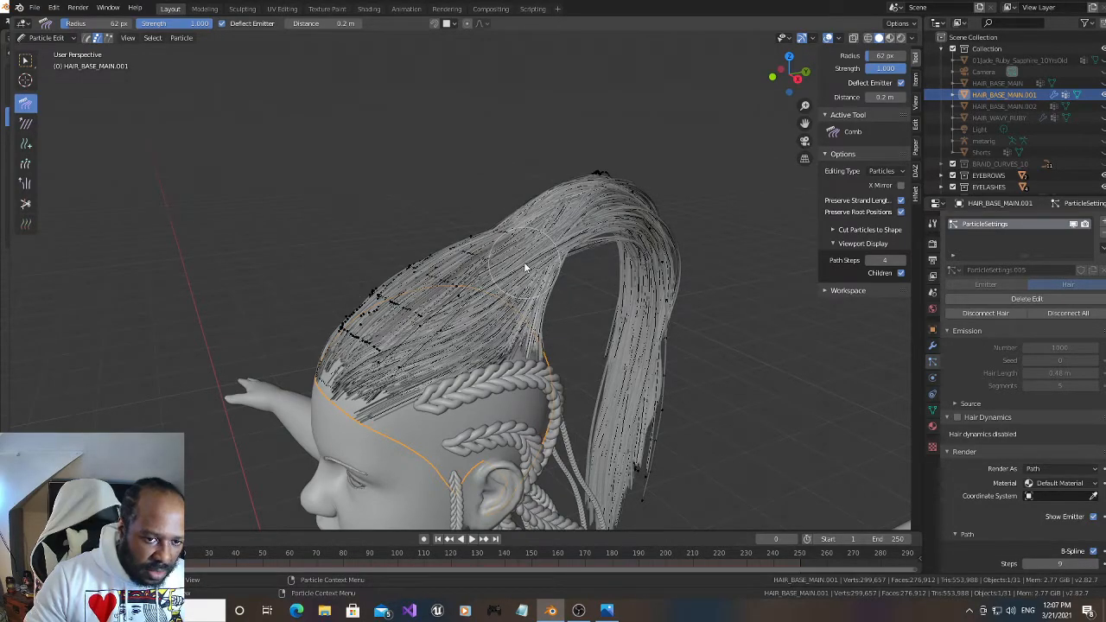
pyautogui.rightClick(306, 283)
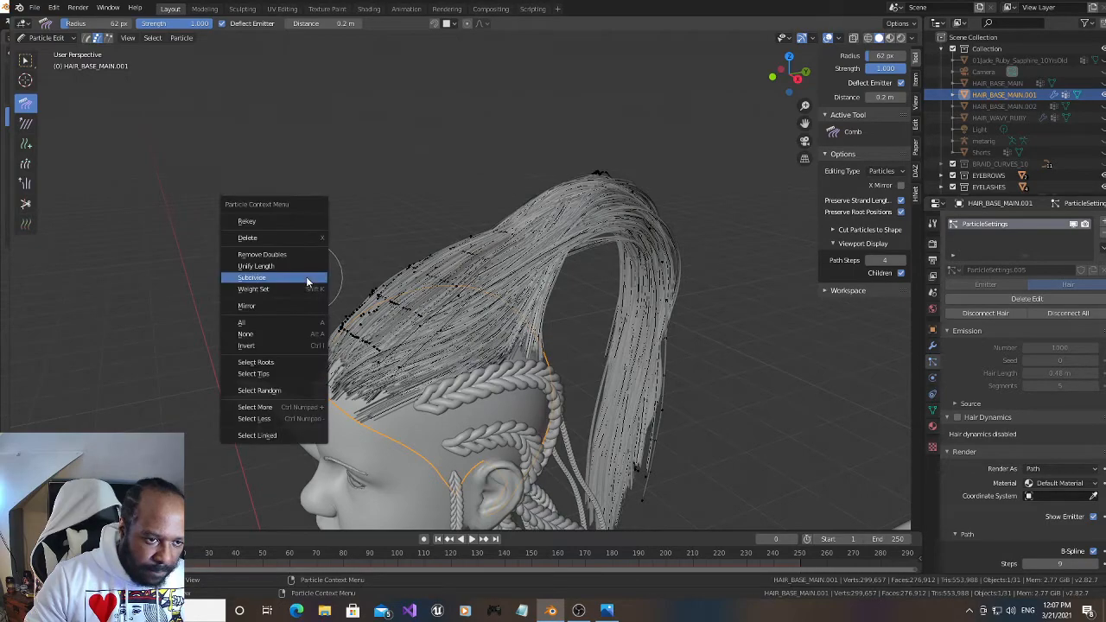
pyautogui.click(273, 365)
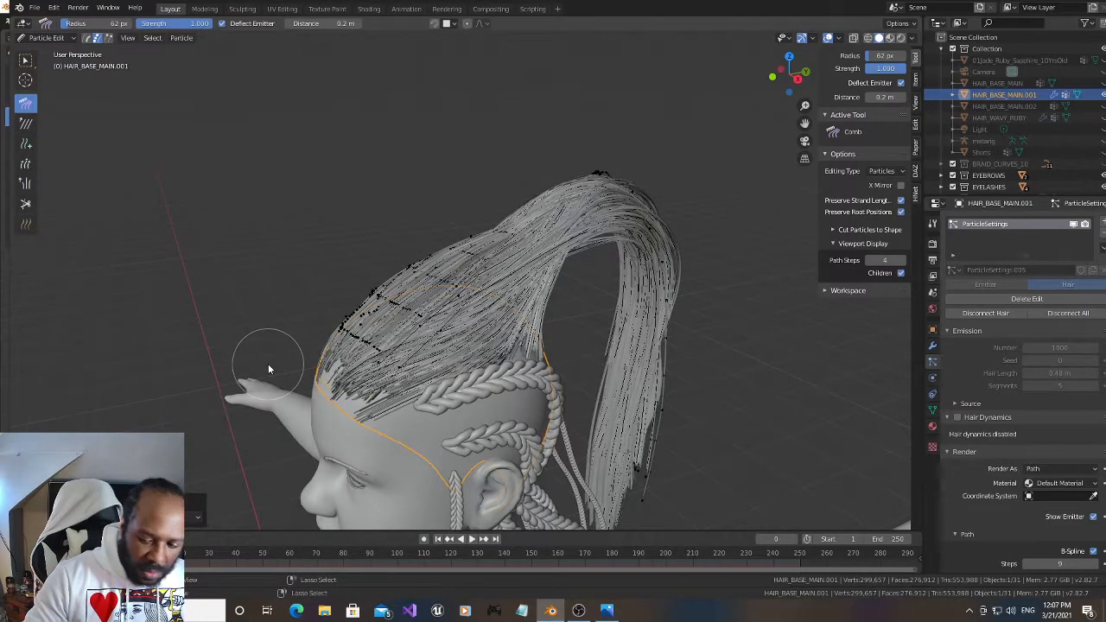
pyautogui.press('ctrl+KP_Add')
pyautogui.rightClick(306, 350)
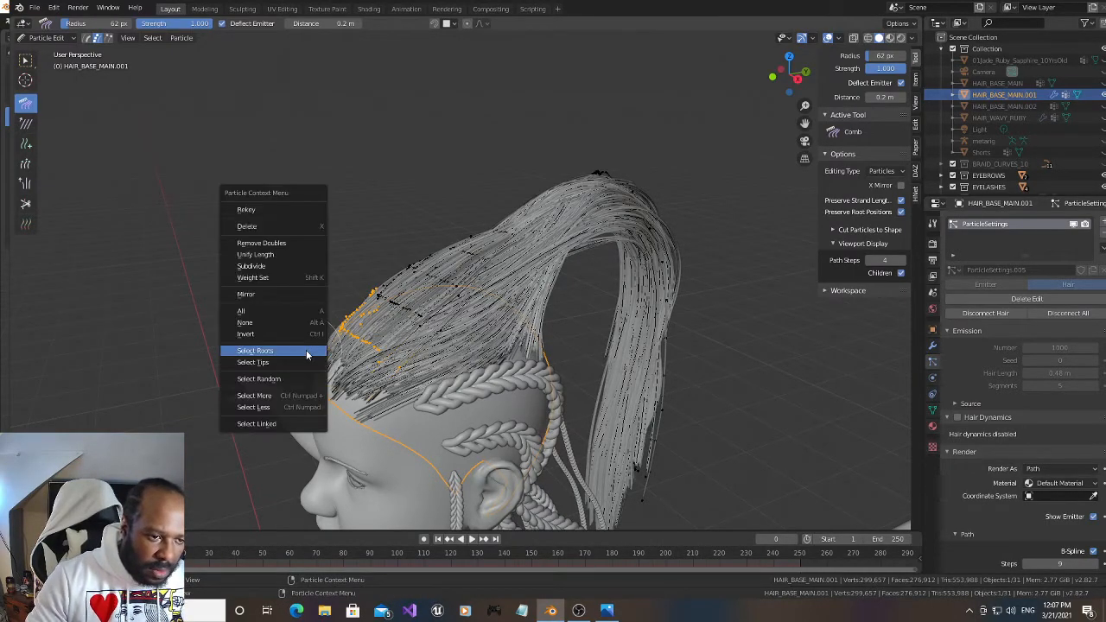
pyautogui.click(276, 263)
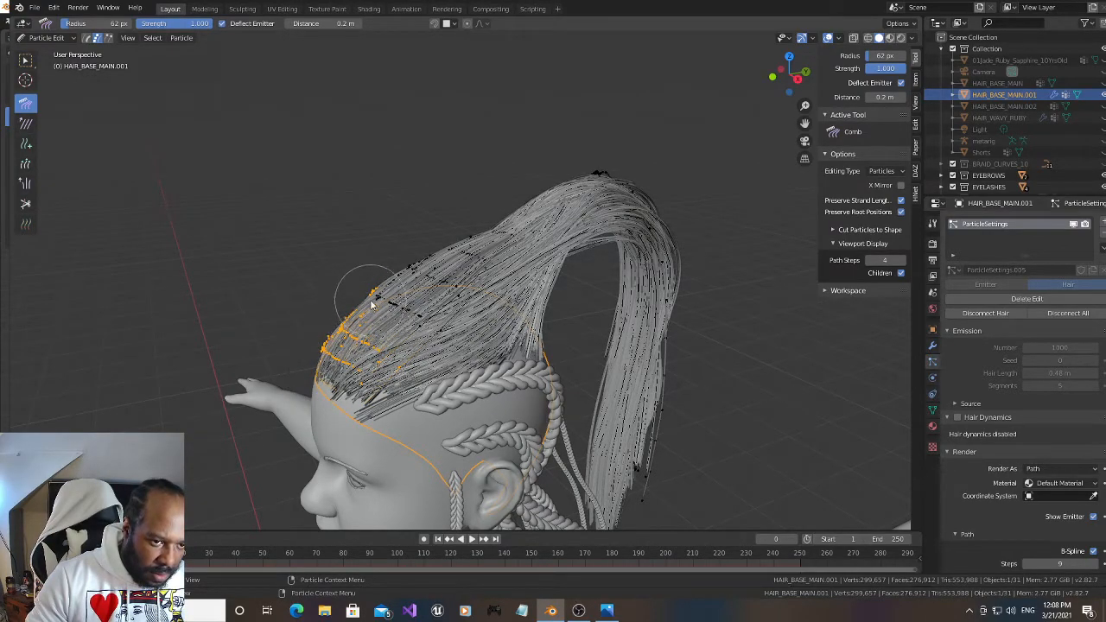
# Reveal all the hidden hair strands and clear the selection
pyautogui.hotkey('alt', 'a')
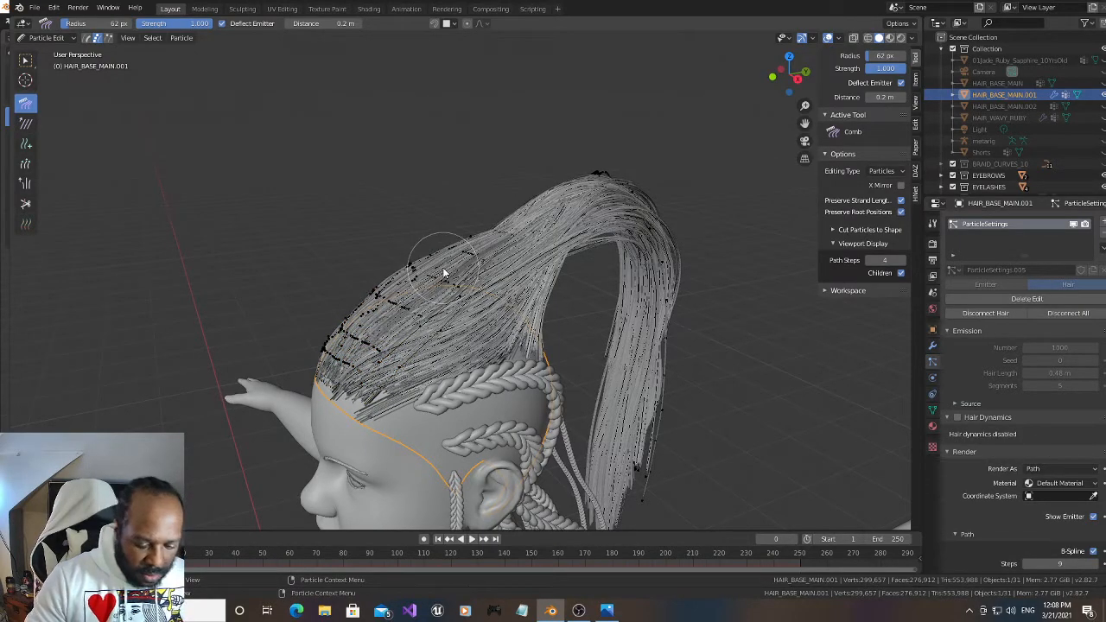
pyautogui.hotkey('alt', 'h')
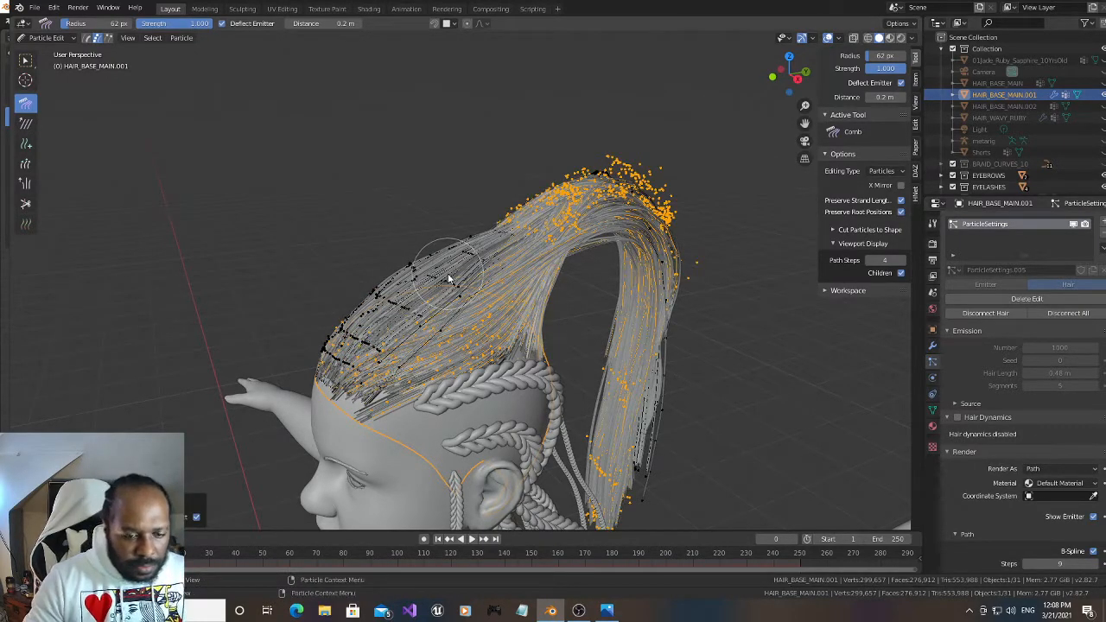
pyautogui.hotkey('alt', 'a')
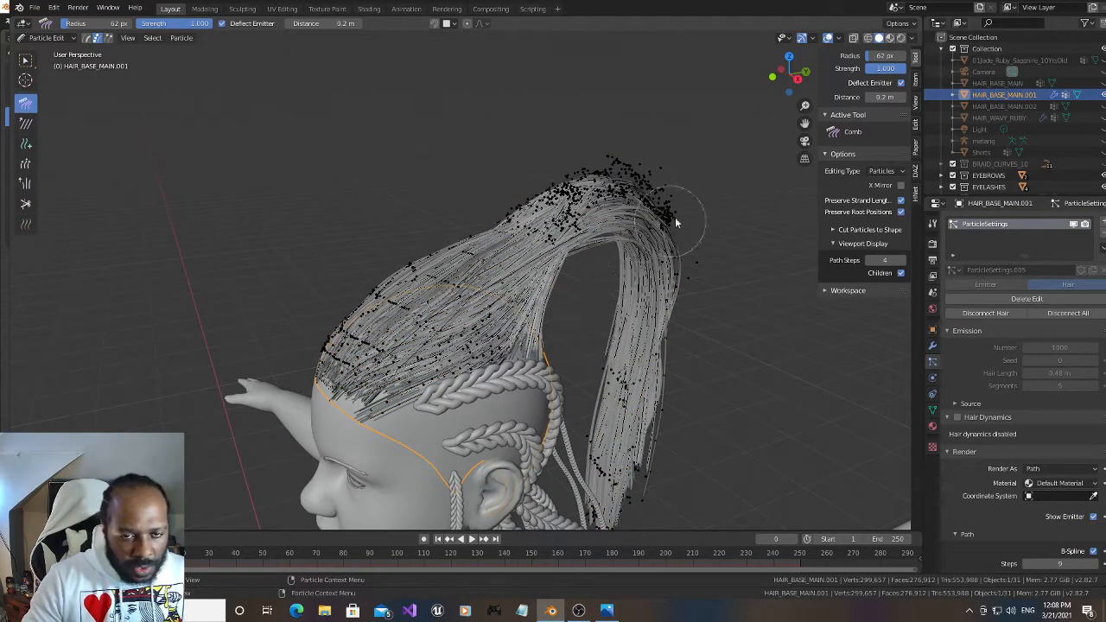
# Comb the sides of the hair closer together where they rise into the ponytail
pyautogui.moveTo(788, 84); pyautogui.dragTo(873, 123)
pyautogui.scroll(2, 637, 245)
pyautogui.moveTo(614, 266)
pyautogui.mouseDown()
pyautogui.moveTo(574, 249)
pyautogui.moveTo(566, 202)
pyautogui.mouseUp()
pyautogui.moveTo(781, 77); pyautogui.dragTo(709, 197)
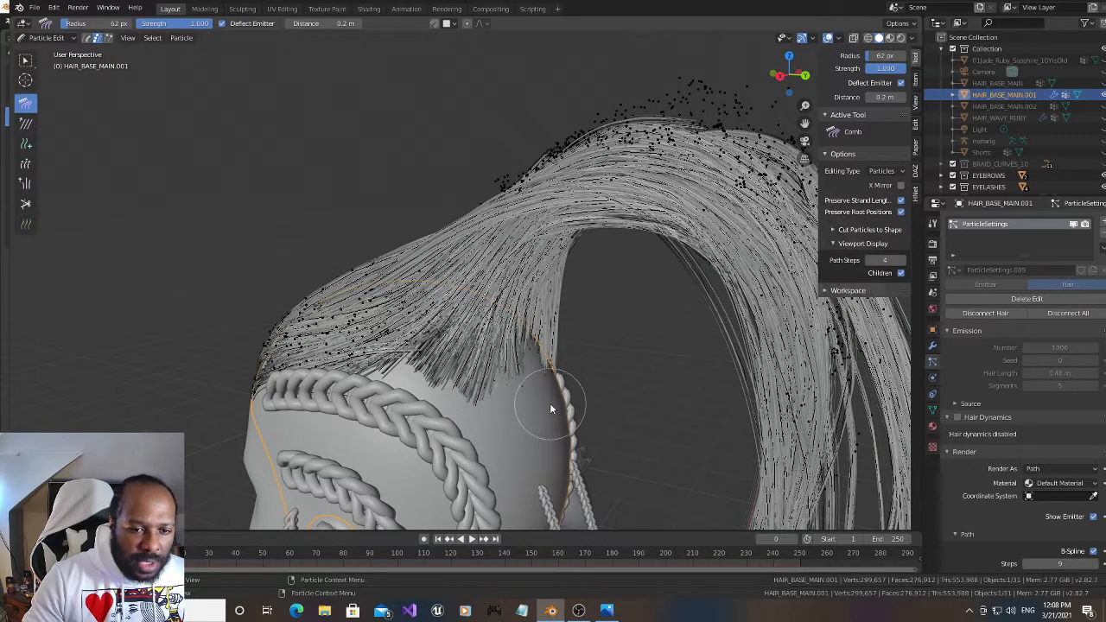
pyautogui.moveTo(782, 76)
pyautogui.mouseDown()
pyautogui.moveTo(788, 130)
pyautogui.moveTo(795, 61)
pyautogui.moveTo(787, 81)
pyautogui.mouseUp()
pyautogui.moveTo(417, 178); pyautogui.dragTo(460, 187)
pyautogui.moveTo(628, 265)
pyautogui.mouseDown()
pyautogui.moveTo(579, 234)
pyautogui.moveTo(617, 200)
pyautogui.moveTo(591, 198)
pyautogui.mouseUp()
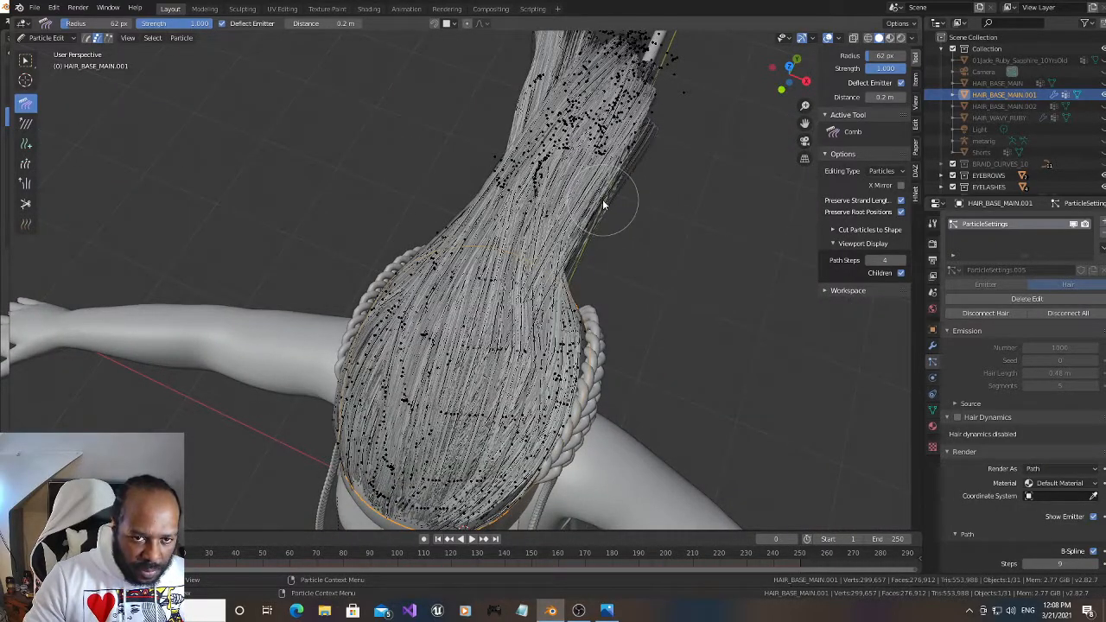
# Comb stray strands inward along both sides of the ponytail, working from above and behind the head
pyautogui.moveTo(785, 76); pyautogui.dragTo(653, 457)
pyautogui.moveTo(610, 211)
pyautogui.mouseDown()
pyautogui.moveTo(559, 193)
pyautogui.moveTo(563, 226)
pyautogui.mouseUp()
pyautogui.moveTo(791, 76)
pyautogui.mouseDown()
pyautogui.moveTo(389, 155)
pyautogui.moveTo(21, 198)
pyautogui.mouseUp()
pyautogui.moveTo(572, 209); pyautogui.dragTo(567, 206)
pyautogui.moveTo(595, 159); pyautogui.dragTo(576, 135)
pyautogui.moveTo(784, 87); pyautogui.dragTo(624, 263)
pyautogui.moveTo(364, 416); pyautogui.dragTo(386, 403)
pyautogui.moveTo(345, 458); pyautogui.dragTo(389, 457)
pyautogui.moveTo(317, 498); pyautogui.dragTo(388, 482)
pyautogui.moveTo(501, 394)
pyautogui.mouseDown()
pyautogui.moveTo(484, 379)
pyautogui.moveTo(503, 363)
pyautogui.moveTo(496, 356)
pyautogui.mouseUp()
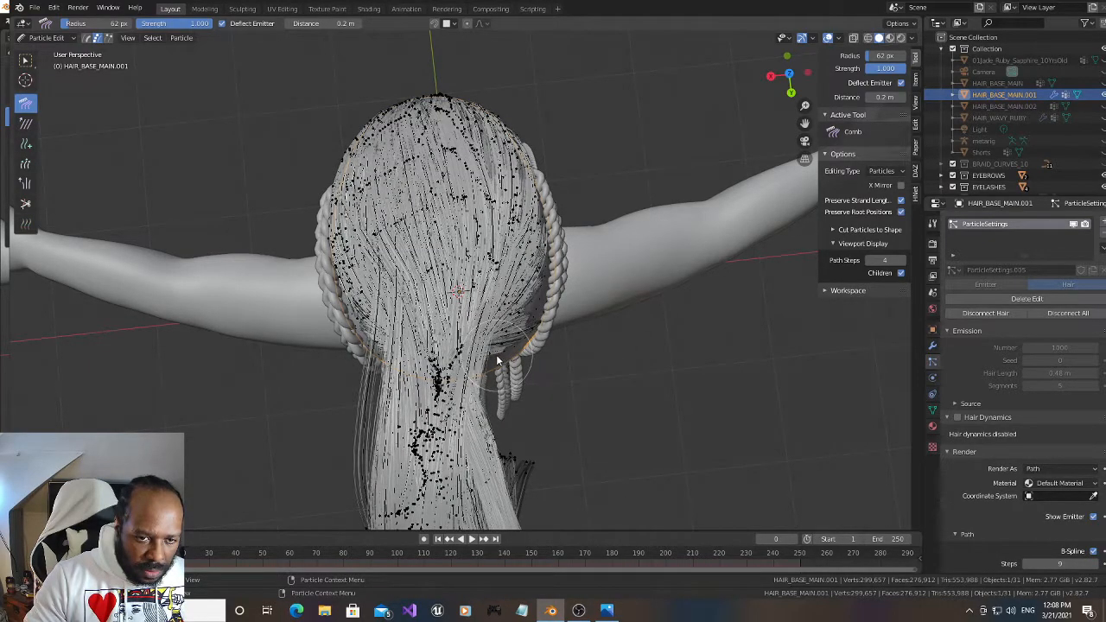
# Select the stray strand crossing the back of the scalp and subdivide it twice
pyautogui.moveTo(790, 76); pyautogui.dragTo(782, 138)
pyautogui.moveTo(844, 520); pyautogui.dragTo(812, 519)
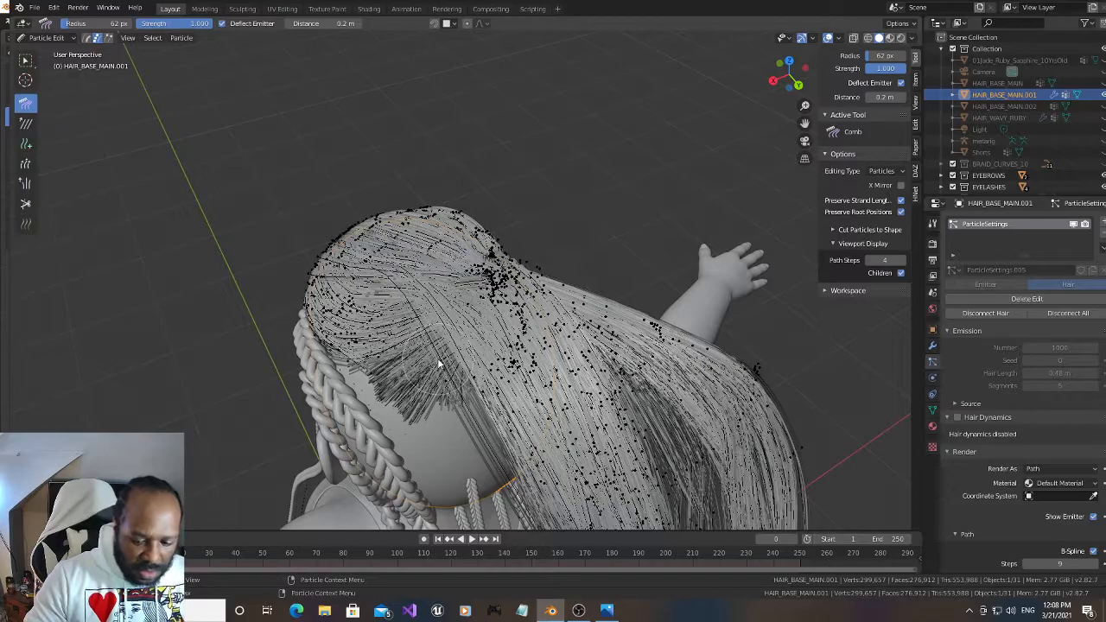
pyautogui.press('l')
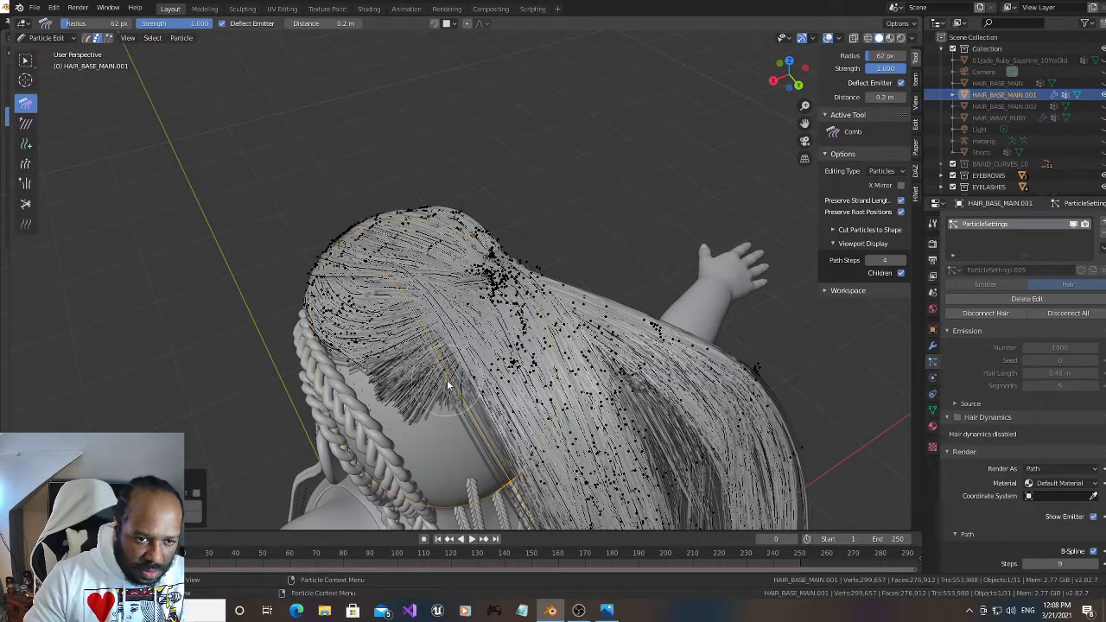
pyautogui.moveTo(771, 89); pyautogui.dragTo(787, 105)
pyautogui.rightClick(656, 218)
pyautogui.click(649, 220)
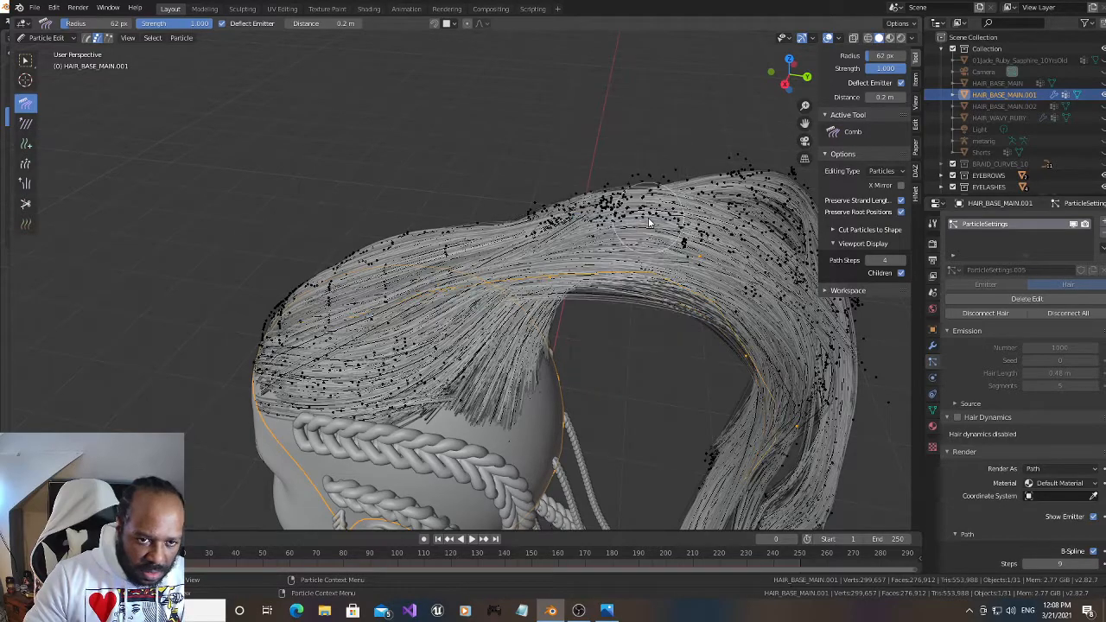
pyautogui.rightClick(649, 221)
pyautogui.click(651, 218)
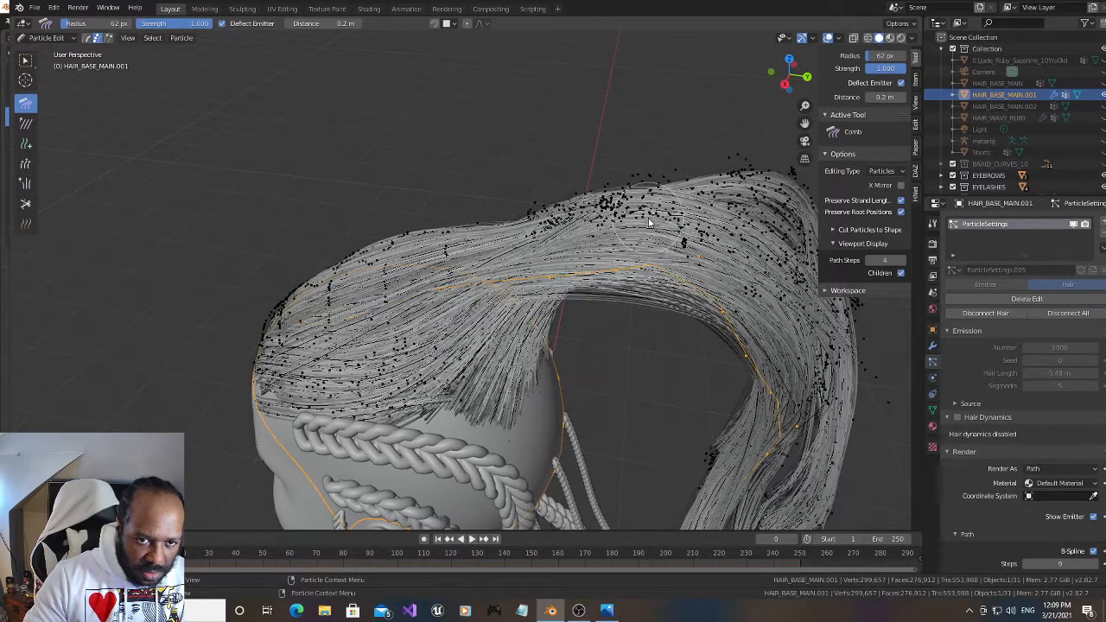
# Comb the stray strands at the side and back of the head inward toward the ponytail's base
pyautogui.moveTo(774, 90); pyautogui.dragTo(692, 104)
pyautogui.moveTo(355, 366); pyautogui.dragTo(430, 383)
pyautogui.moveTo(368, 299); pyautogui.dragTo(403, 314)
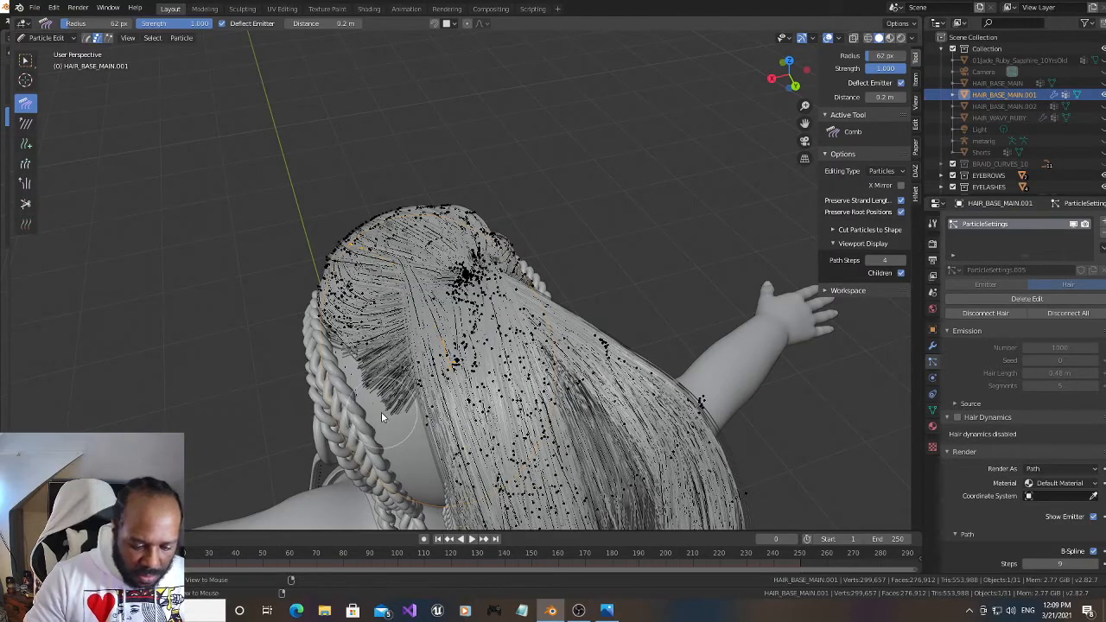
pyautogui.moveTo(373, 396); pyautogui.dragTo(423, 395)
# Comb the ponytail's base tighter and smooth the strands along the underside and top of its arch
pyautogui.moveTo(784, 77); pyautogui.dragTo(961, 79)
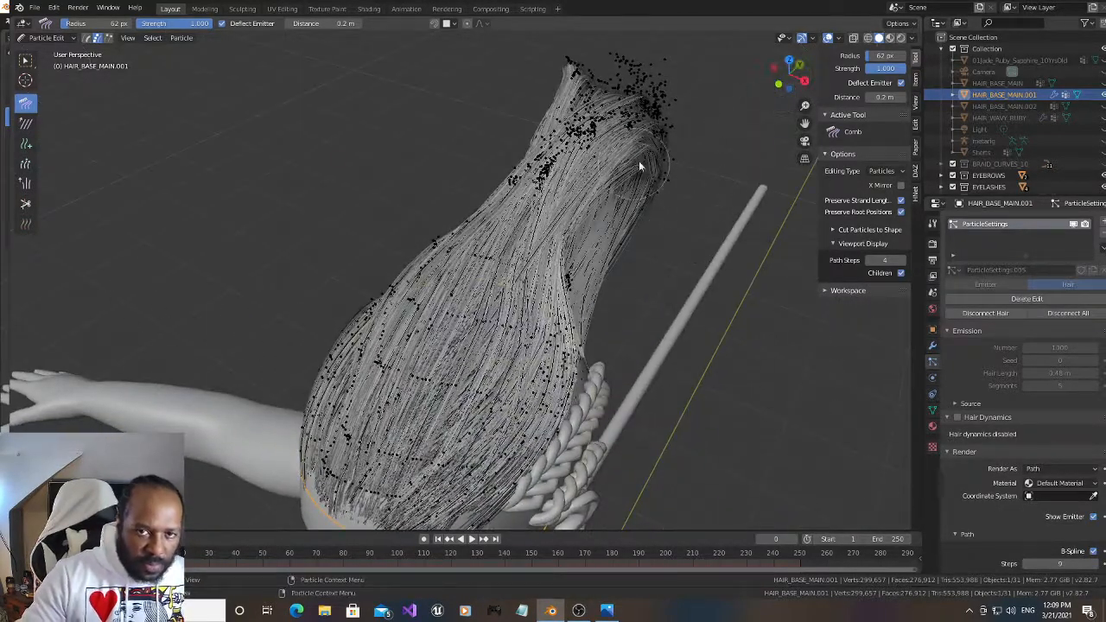
pyautogui.moveTo(792, 78); pyautogui.dragTo(718, 36)
pyautogui.moveTo(645, 277)
pyautogui.mouseDown()
pyautogui.moveTo(580, 227)
pyautogui.moveTo(572, 260)
pyautogui.moveTo(545, 261)
pyautogui.moveTo(536, 217)
pyautogui.moveTo(488, 184)
pyautogui.moveTo(512, 200)
pyautogui.moveTo(516, 173)
pyautogui.moveTo(547, 176)
pyautogui.mouseUp()
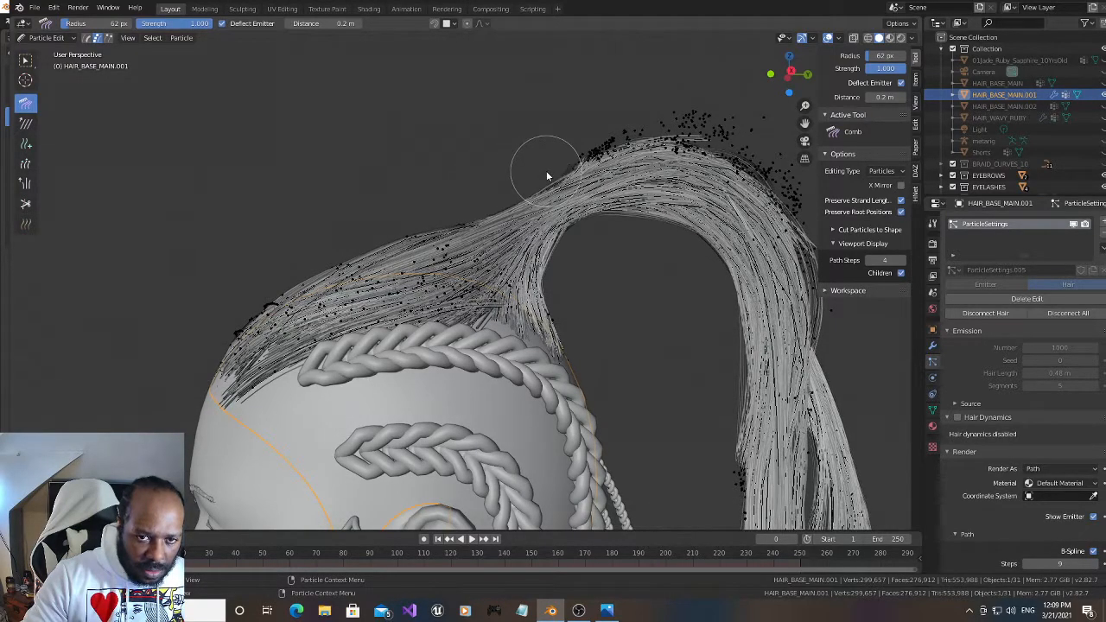
pyautogui.moveTo(551, 269); pyautogui.dragTo(542, 285)
pyautogui.moveTo(547, 225)
pyautogui.mouseDown()
pyautogui.moveTo(578, 230)
pyautogui.moveTo(540, 258)
pyautogui.moveTo(562, 275)
pyautogui.mouseUp()
pyautogui.moveTo(779, 76)
pyautogui.mouseDown()
pyautogui.moveTo(904, 90)
pyautogui.moveTo(37, 100)
pyautogui.moveTo(108, 92)
pyautogui.moveTo(129, 102)
pyautogui.moveTo(136, 87)
pyautogui.moveTo(649, 81)
pyautogui.moveTo(521, 65)
pyautogui.mouseUp()
pyautogui.moveTo(536, 154)
pyautogui.mouseDown()
pyautogui.moveTo(592, 123)
pyautogui.moveTo(672, 112)
pyautogui.moveTo(710, 120)
pyautogui.mouseUp()
# Return to Object Mode and inspect the combed hair from the front and above
pyautogui.click(43, 38)
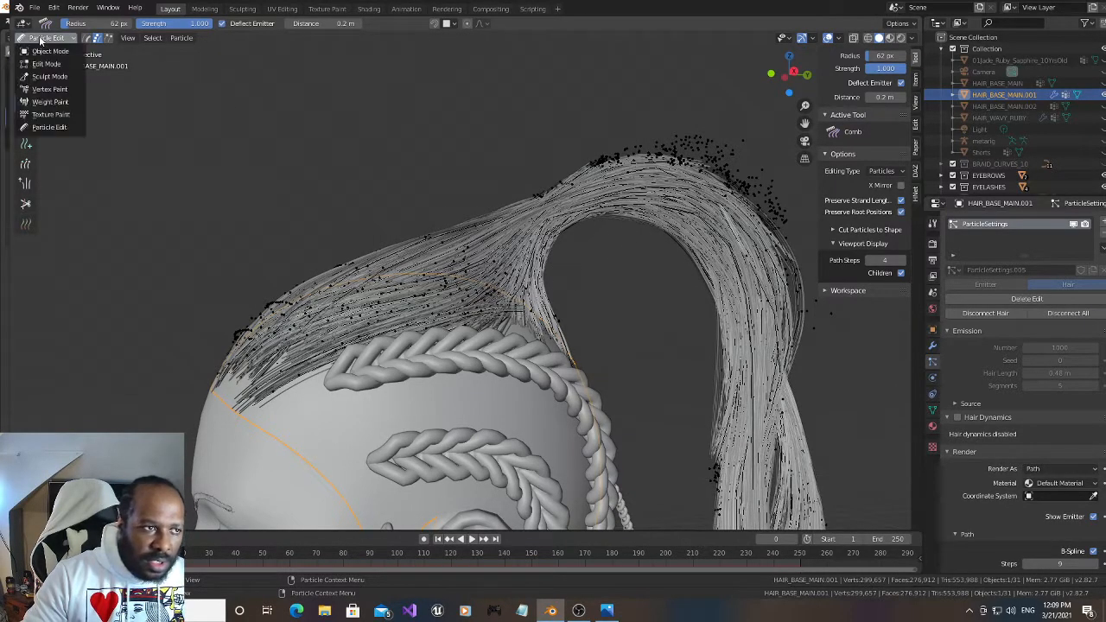
pyautogui.click(49, 51)
pyautogui.moveTo(782, 73); pyautogui.dragTo(834, 130)
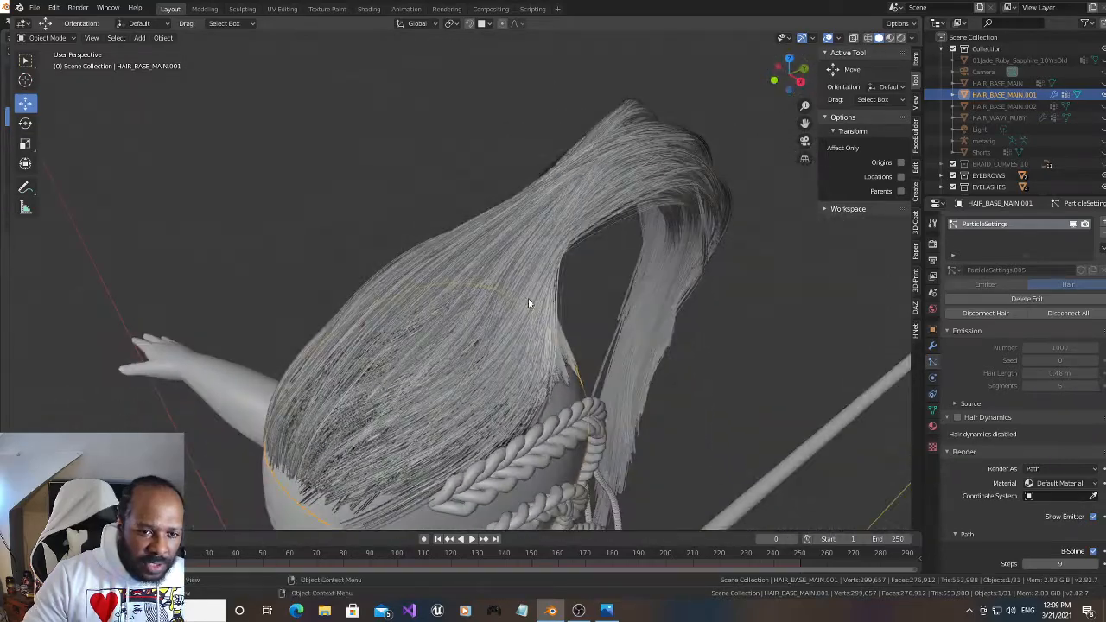
# Switch to Particle Edit mode and comb the loose outer strands of the hanging ponytail inward into one narrow bundle
pyautogui.moveTo(778, 86); pyautogui.dragTo(494, 239)
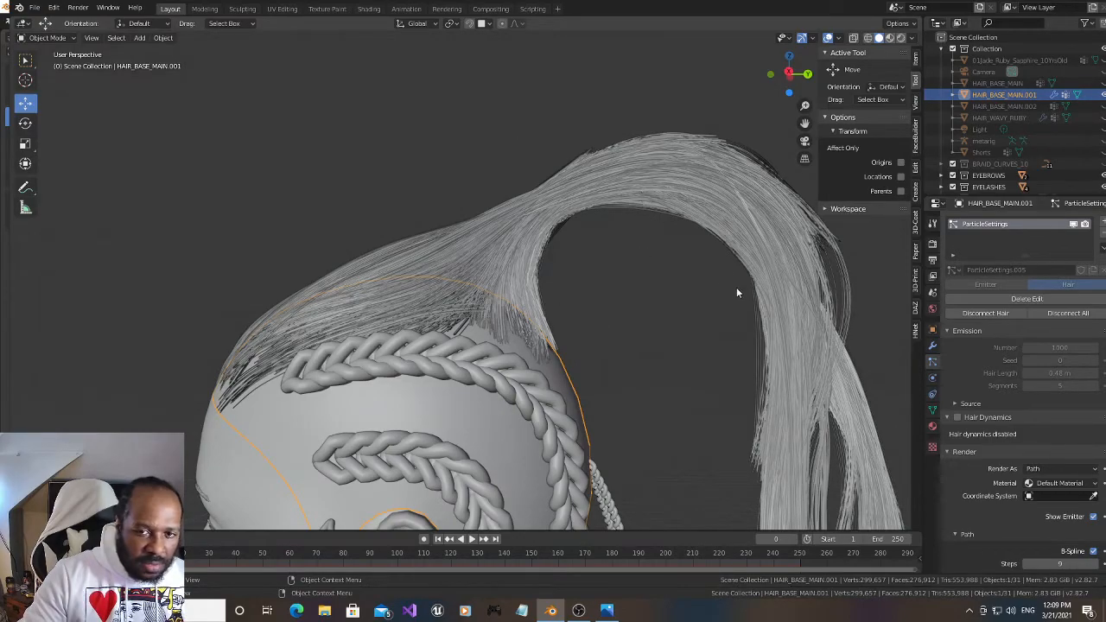
pyautogui.moveTo(735, 291); pyautogui.dragTo(747, 315, button='middle')
pyautogui.scroll(-3, 660, 427)
pyautogui.moveTo(715, 408); pyautogui.dragTo(688, 395, button='middle')
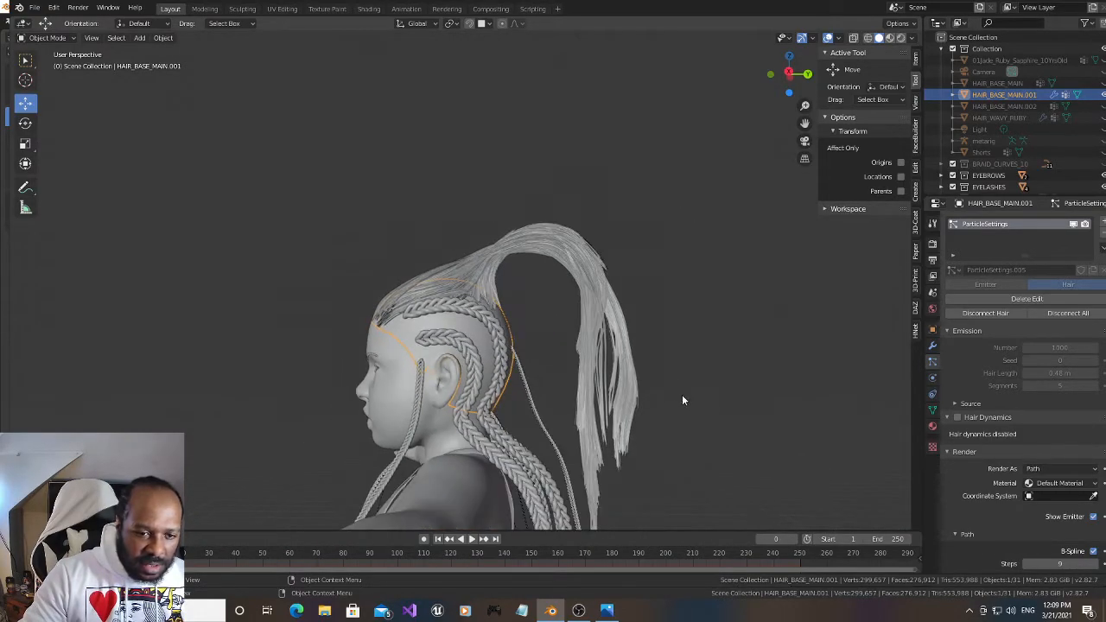
pyautogui.scroll(3, 605, 344)
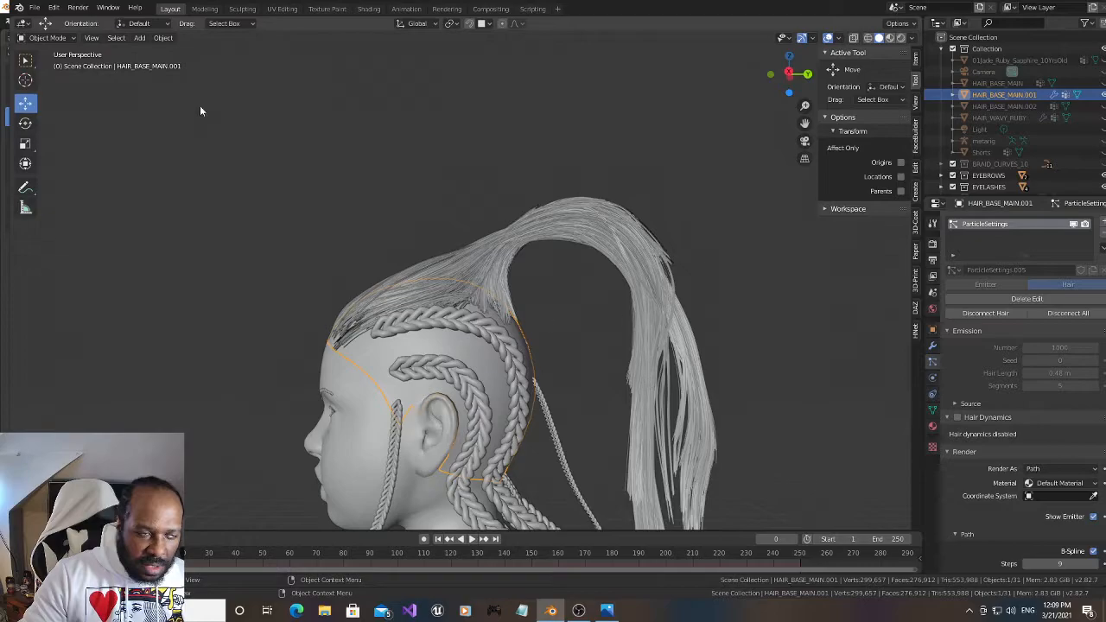
pyautogui.click(69, 38)
pyautogui.click(64, 129)
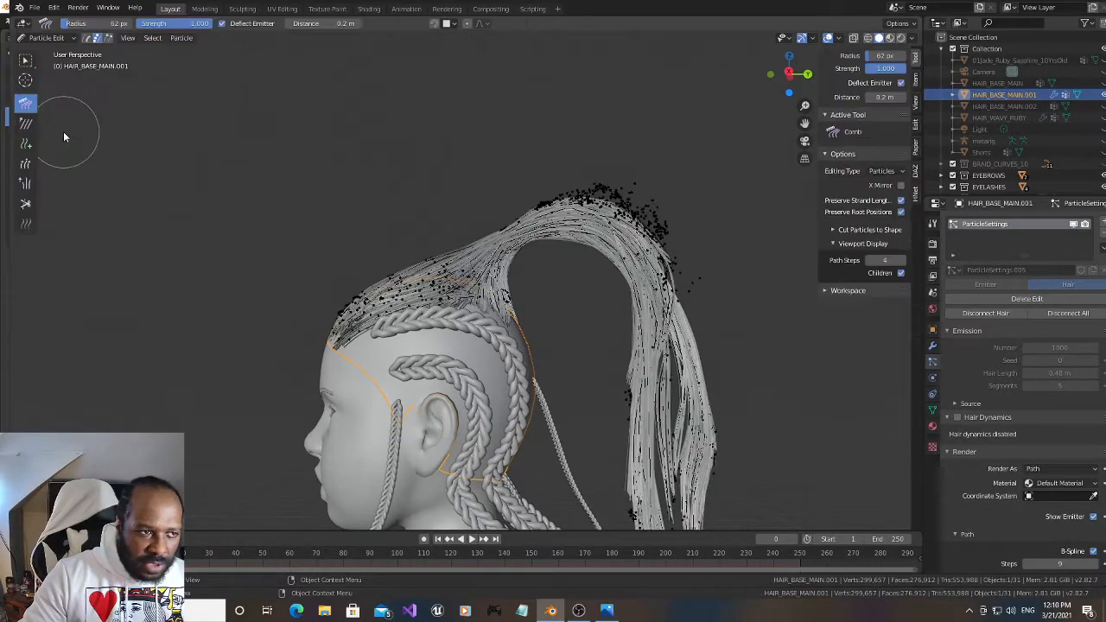
pyautogui.moveTo(733, 376)
pyautogui.mouseDown()
pyautogui.moveTo(705, 421)
pyautogui.moveTo(704, 372)
pyautogui.moveTo(637, 389)
pyautogui.moveTo(633, 413)
pyautogui.mouseUp()
pyautogui.scroll(-1, 672, 434)
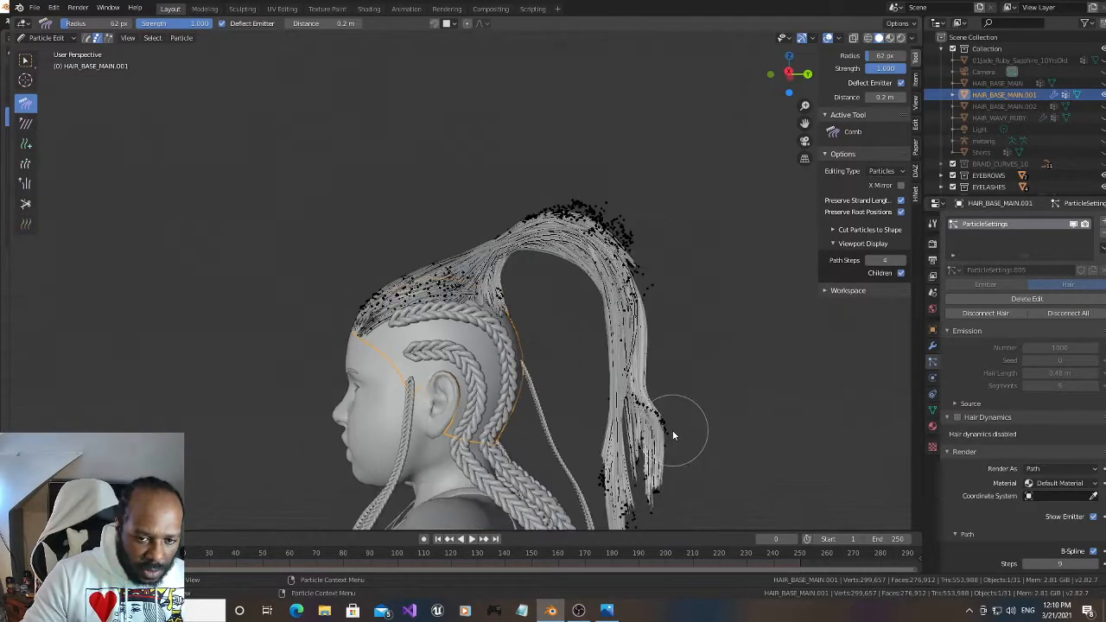
pyautogui.moveTo(672, 435); pyautogui.dragTo(640, 394, button='middle')
pyautogui.moveTo(591, 421)
pyautogui.mouseDown()
pyautogui.moveTo(571, 425)
pyautogui.moveTo(584, 465)
pyautogui.mouseUp()
pyautogui.scroll(-2, 584, 470)
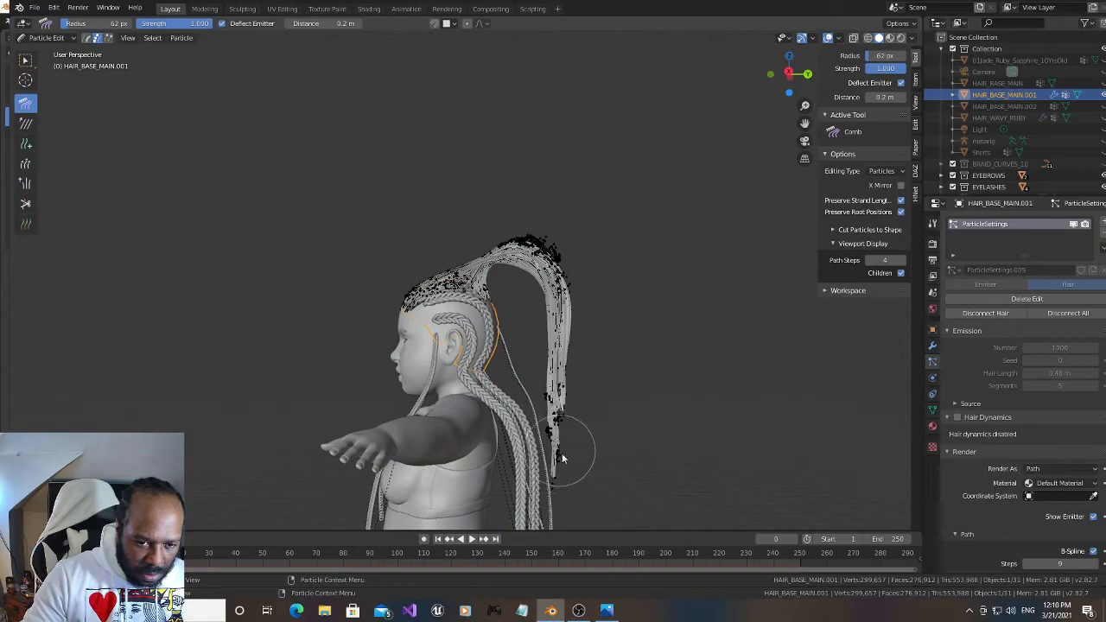
pyautogui.scroll(2, 513, 429)
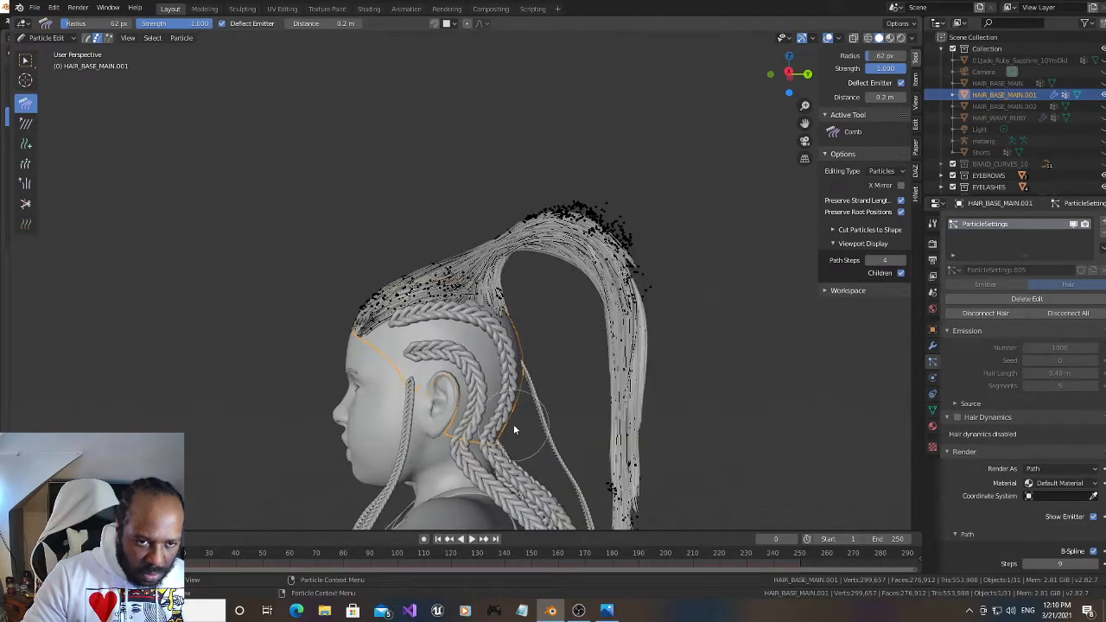
# Return to Object Mode, select the thin braid hanging nearest the ponytail and open its guide curve BezierCurve.019 for editing
pyautogui.click(52, 38)
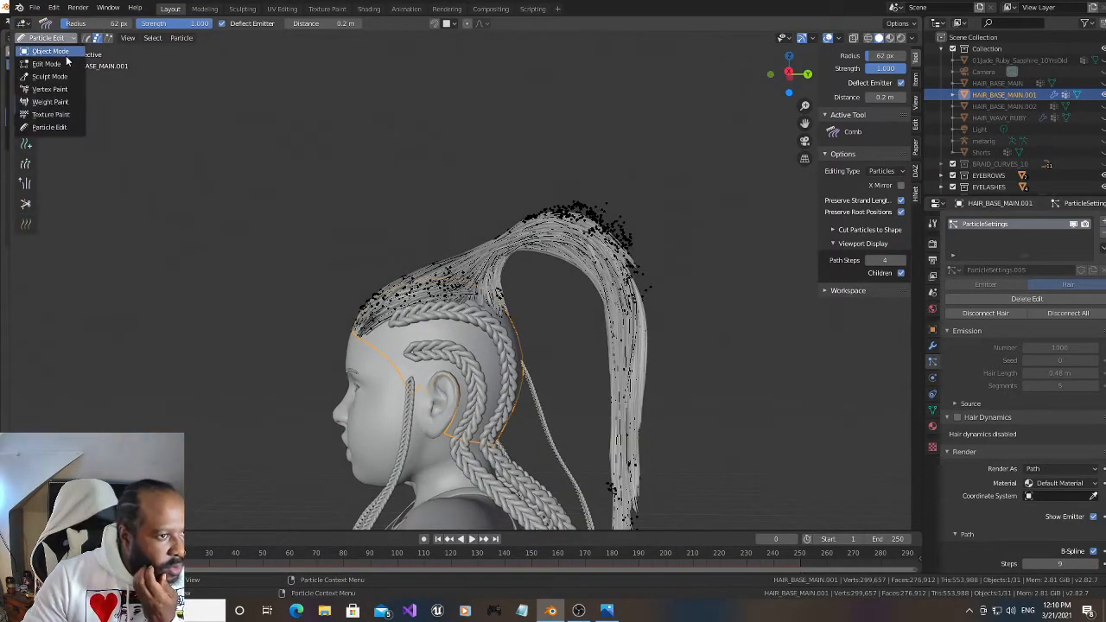
pyautogui.click(52, 52)
pyautogui.moveTo(788, 74)
pyautogui.mouseDown()
pyautogui.moveTo(821, 76)
pyautogui.moveTo(786, 82)
pyautogui.mouseUp()
pyautogui.scroll(-2, 1000, 161)
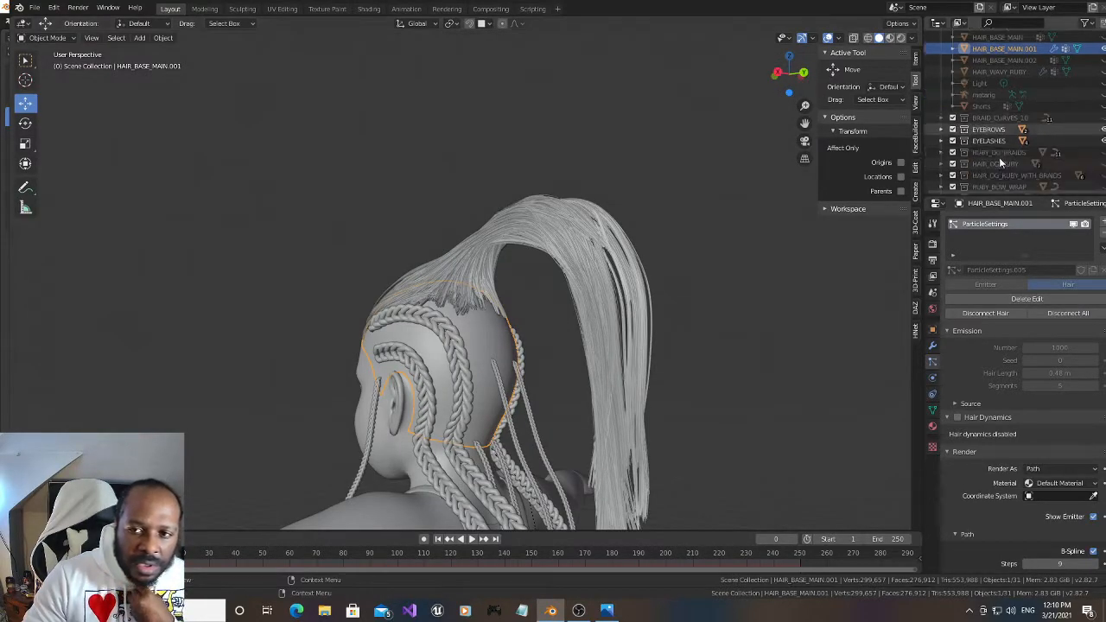
pyautogui.scroll(-5, 999, 157)
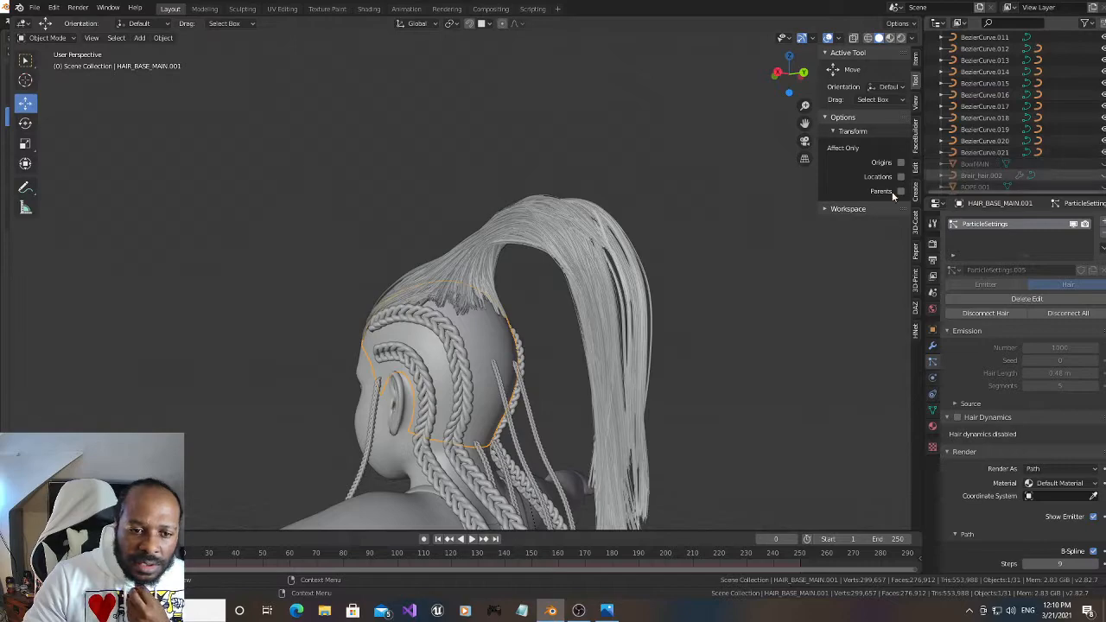
pyautogui.click(530, 408)
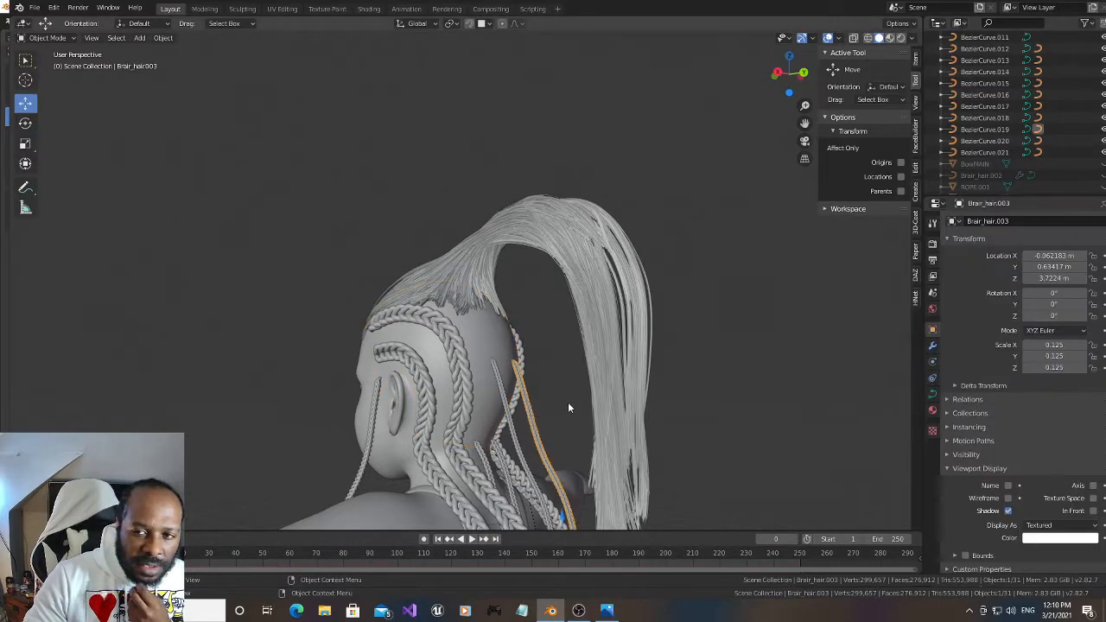
pyautogui.scroll(3, 1020, 152)
pyautogui.scroll(-4, 1020, 151)
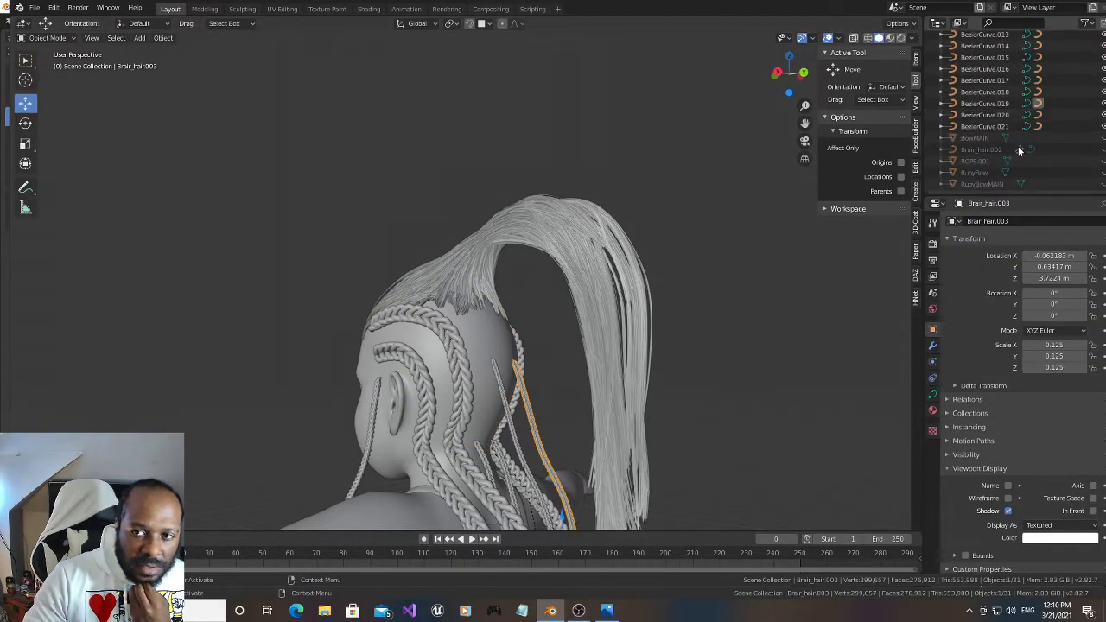
pyautogui.scroll(3, 1020, 151)
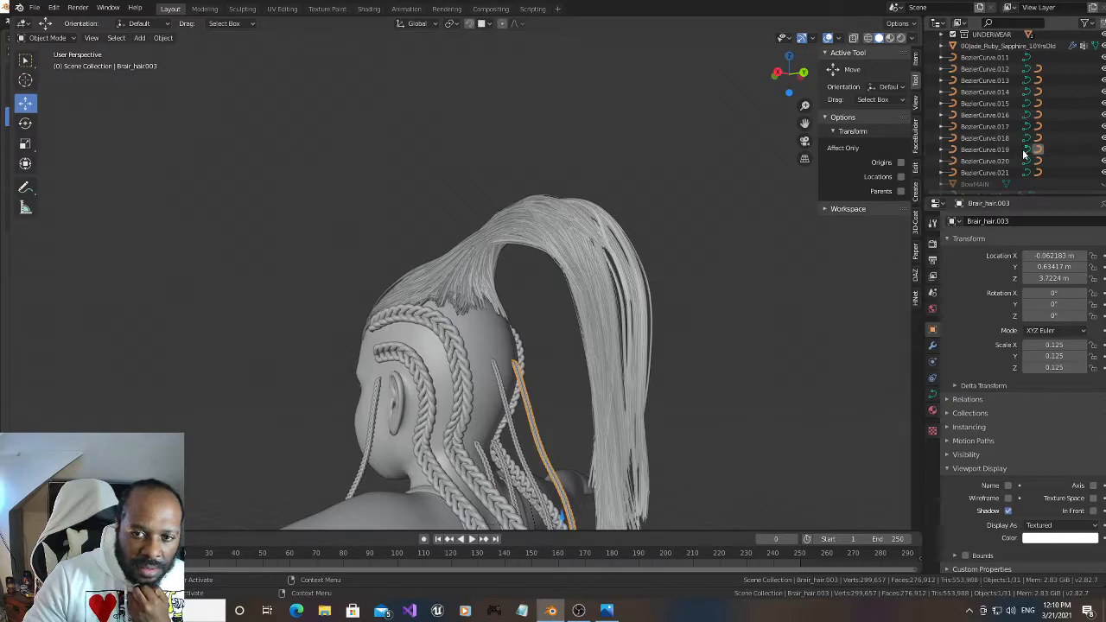
pyautogui.click(1026, 150)
pyautogui.scroll(2, 628, 326)
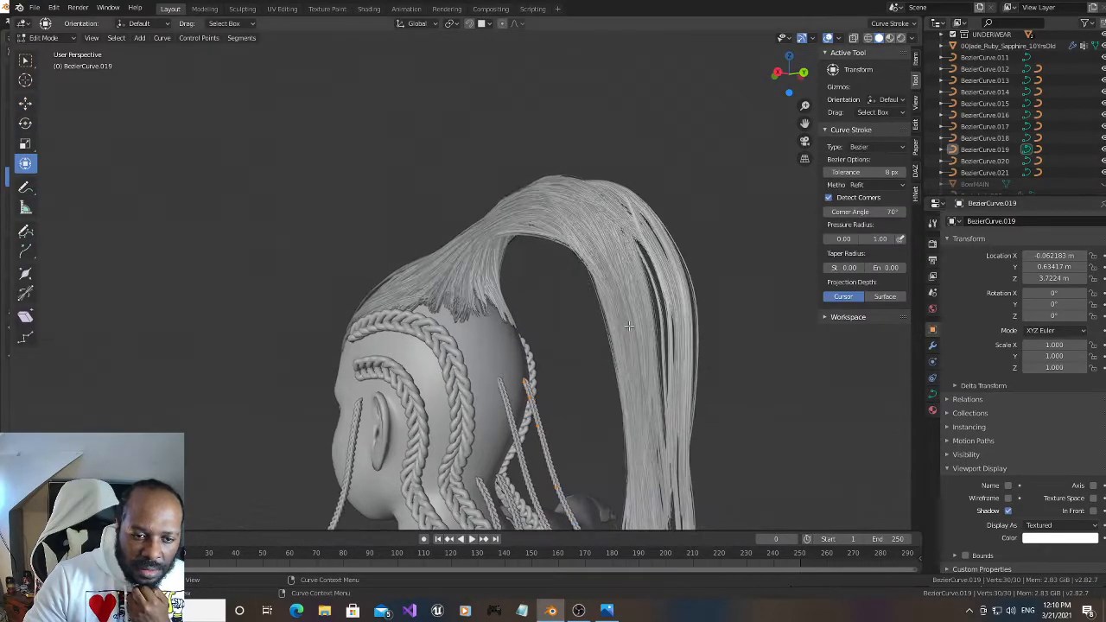
# Move the top control point of BezierCurve.019 about 0.16 m up the scalp and nudge it slightly higher with snapping enabled
pyautogui.moveTo(633, 320); pyautogui.dragTo(490, 296, button='middle')
pyautogui.scroll(2, 490, 296)
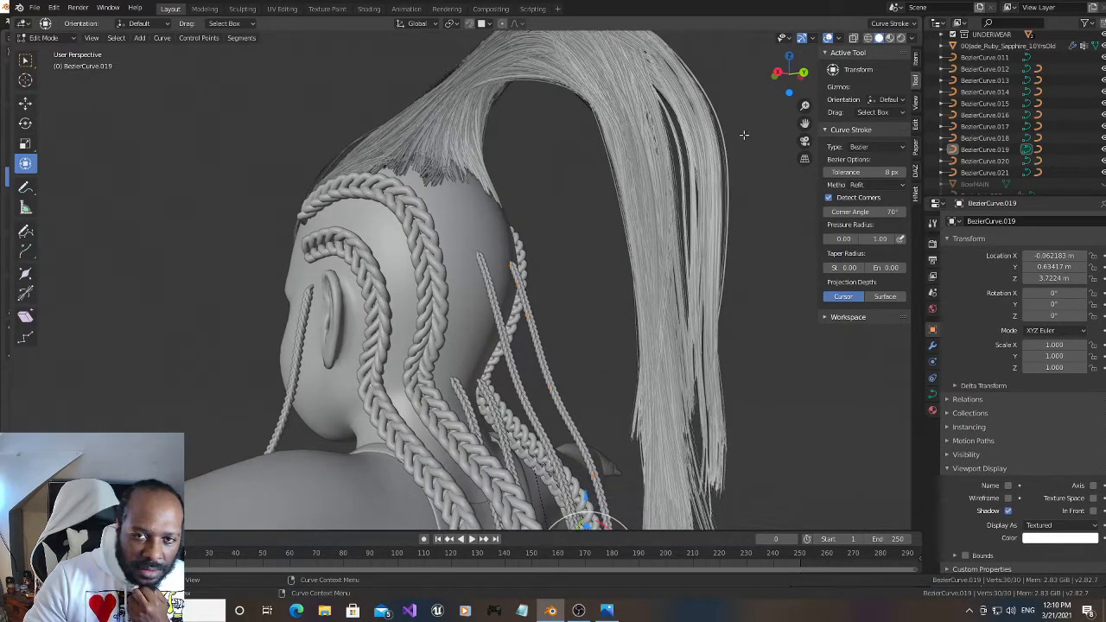
pyautogui.moveTo(800, 77); pyautogui.dragTo(780, 94)
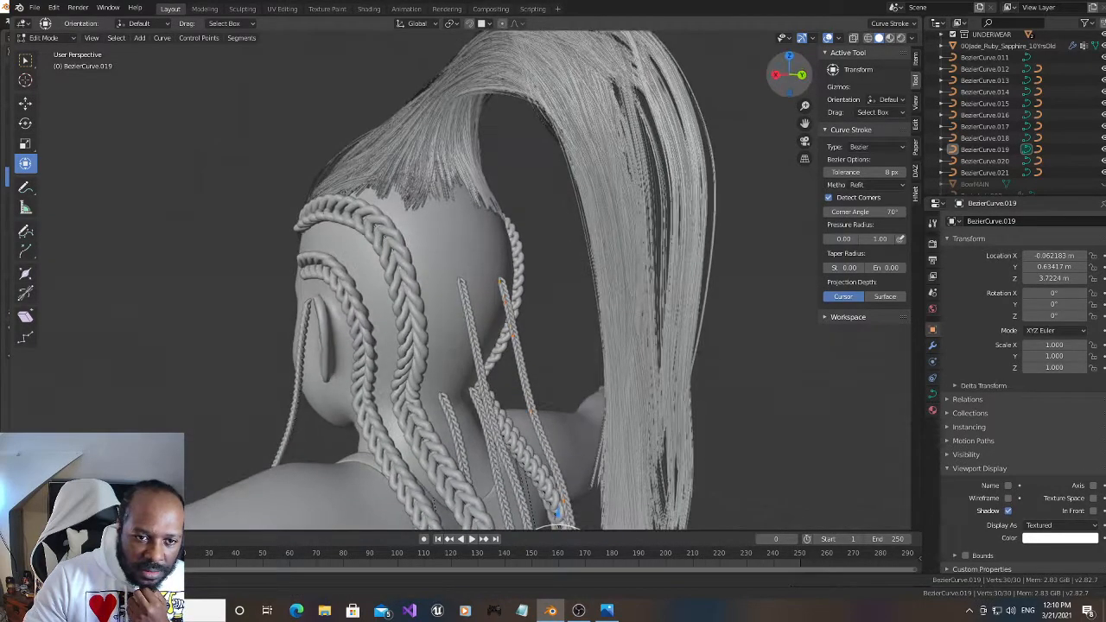
pyautogui.click(500, 281)
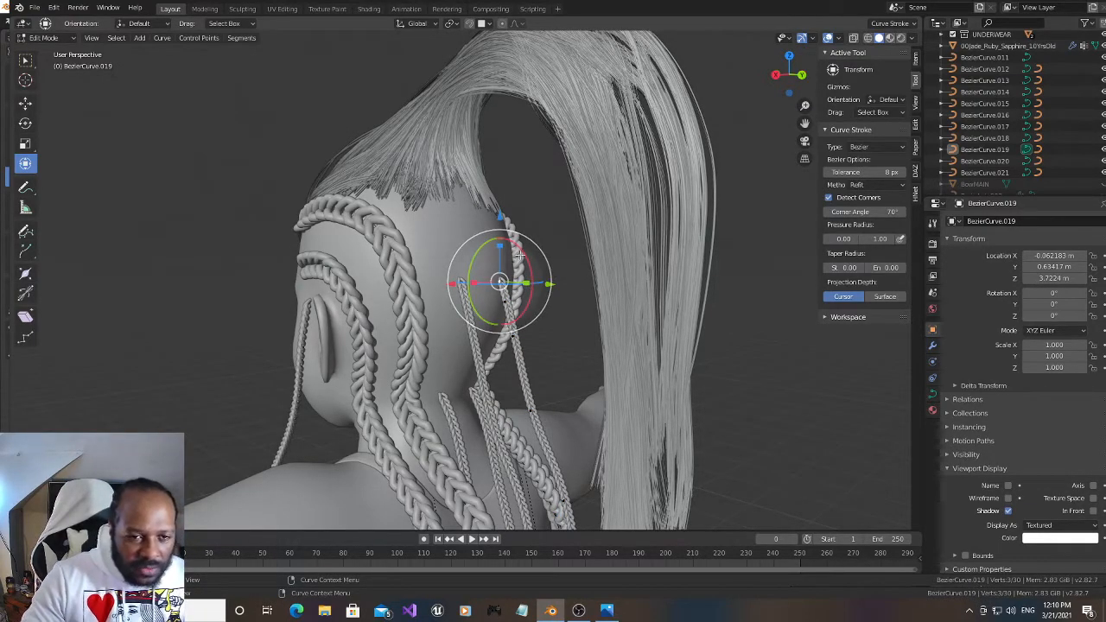
pyautogui.press('g')
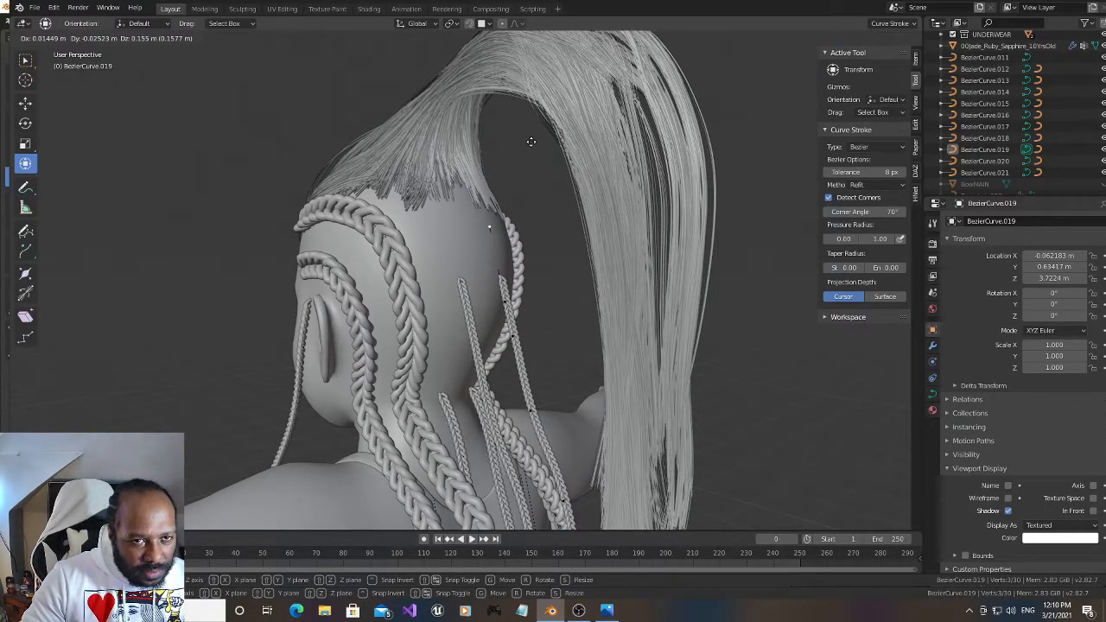
pyautogui.click(531, 141)
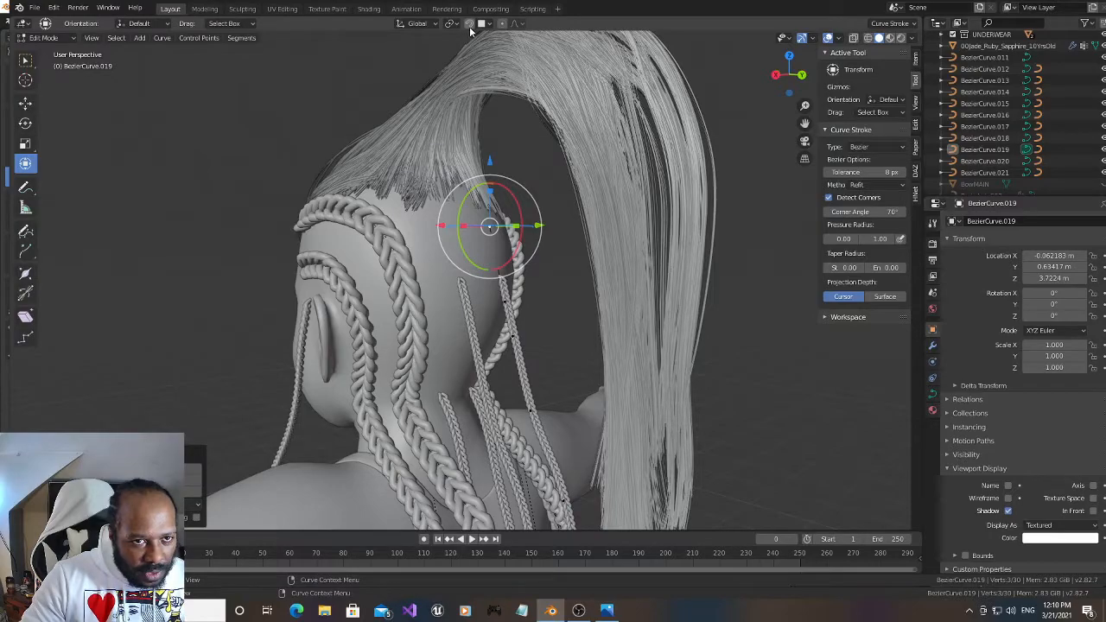
pyautogui.press('g')
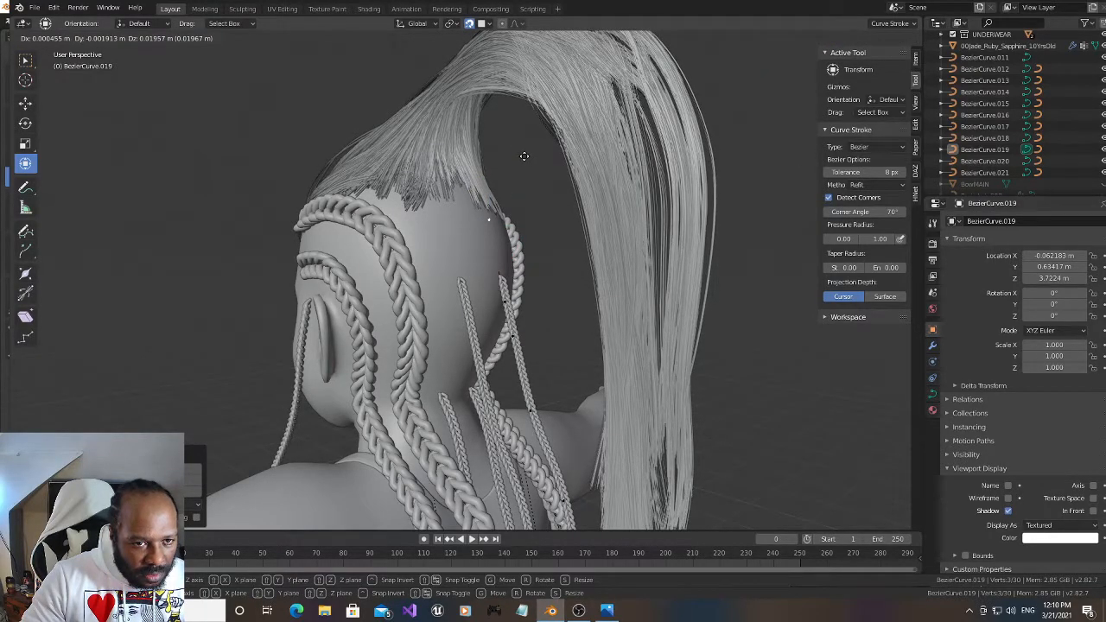
pyautogui.click(524, 156)
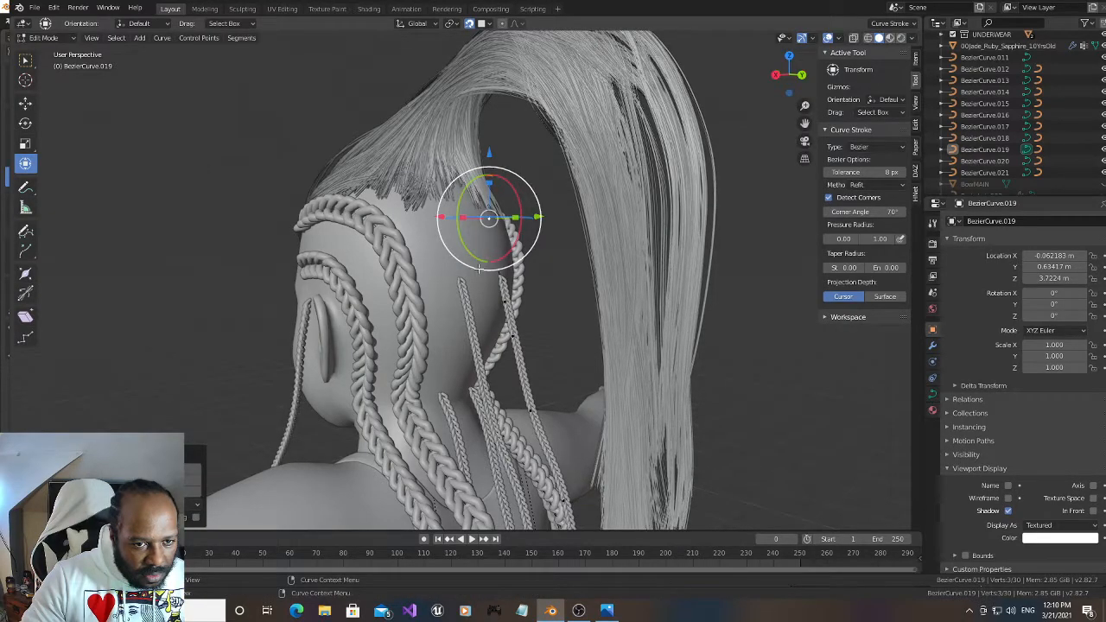
pyautogui.click(1028, 161)
pyautogui.click(1026, 139)
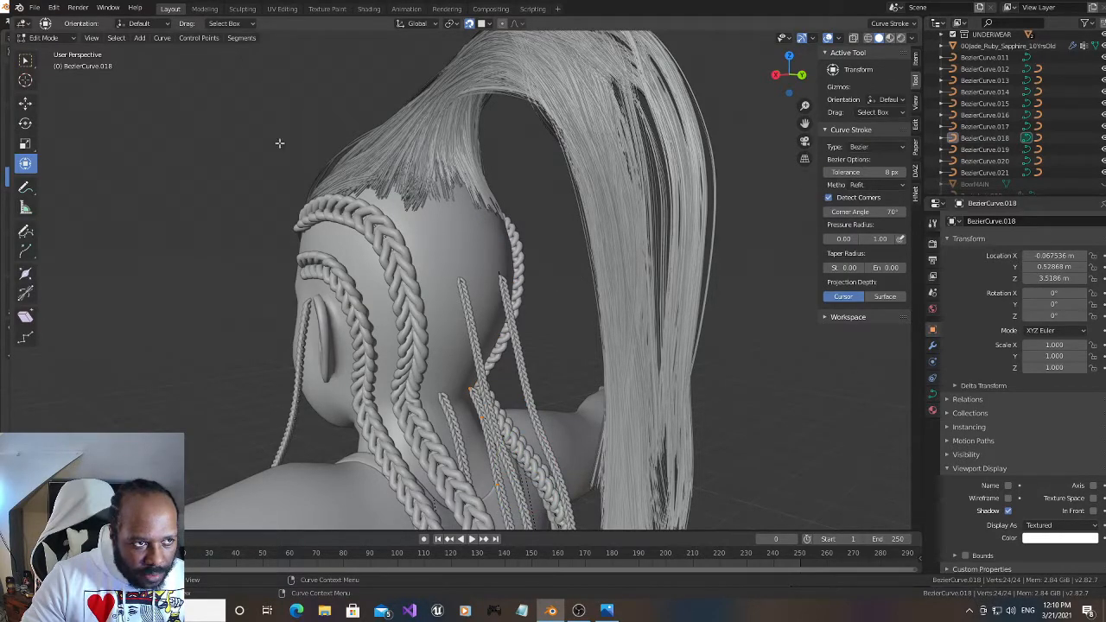
pyautogui.press('Tab')
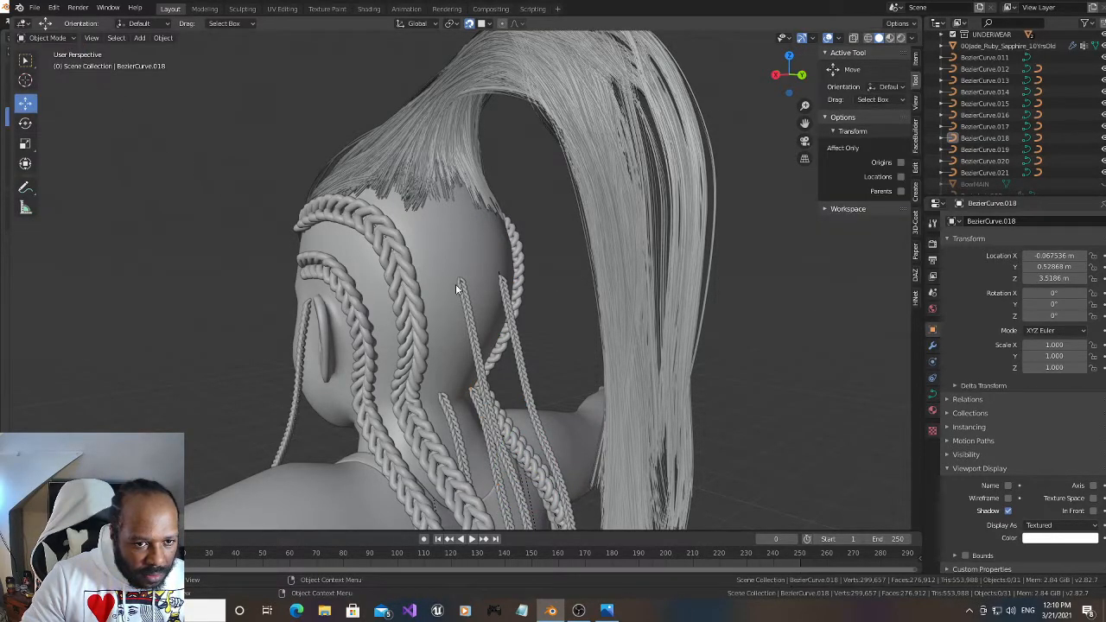
# Open the neighbouring thin braid's guide curve BezierCurve.017 for editing, select its top control point and enable In Front display
pyautogui.click(462, 294)
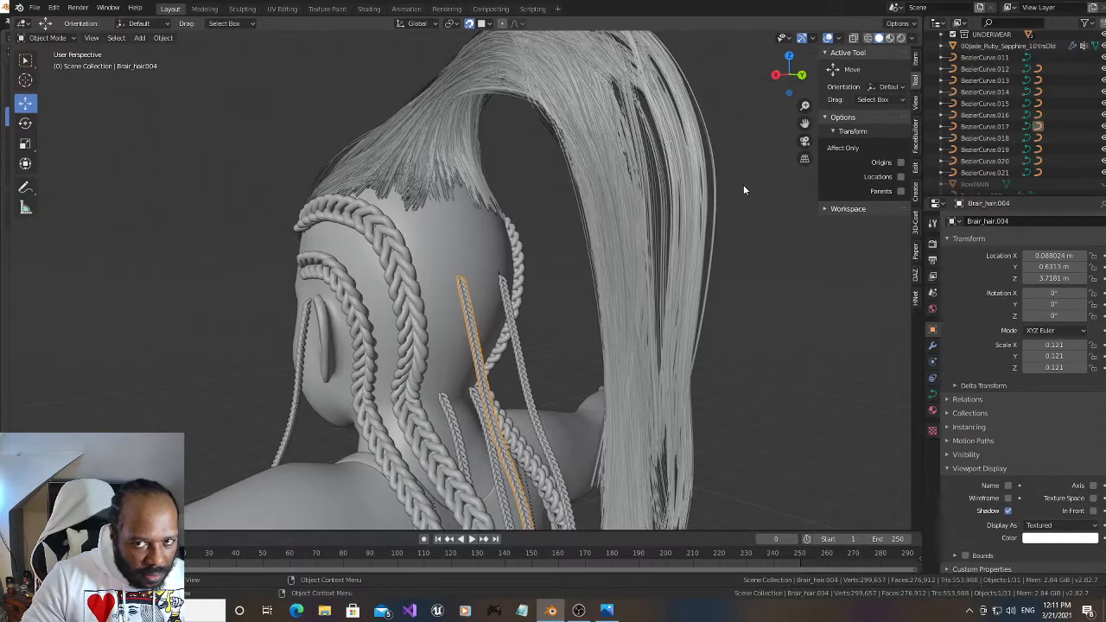
pyautogui.click(1028, 126)
pyautogui.click(459, 282)
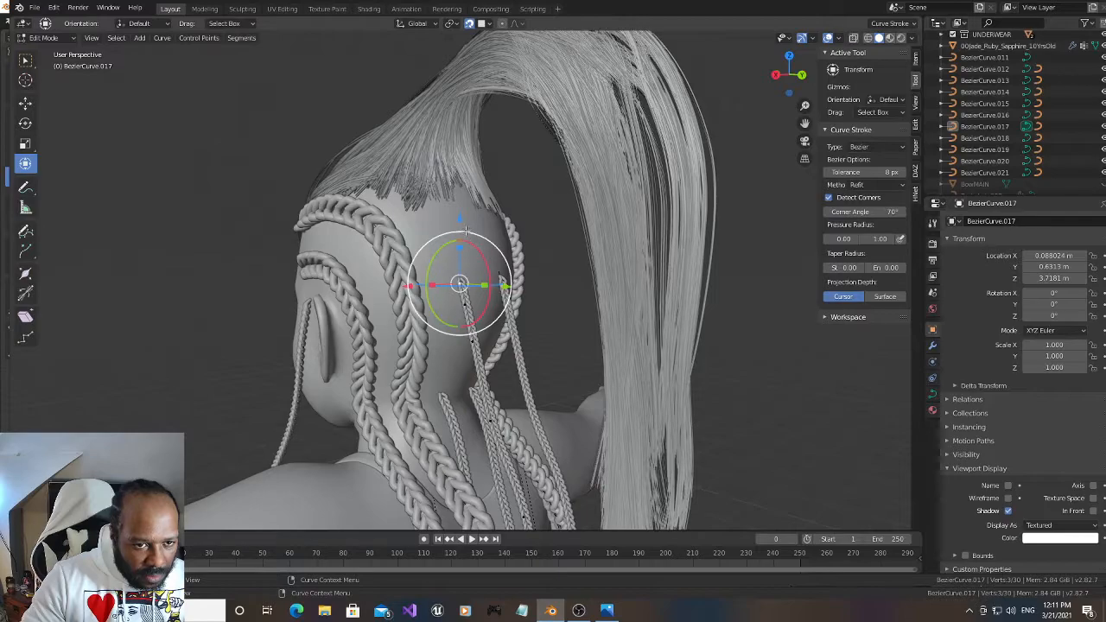
pyautogui.moveTo(459, 282); pyautogui.dragTo(501, 285, button='middle')
pyautogui.moveTo(789, 74); pyautogui.dragTo(800, 76)
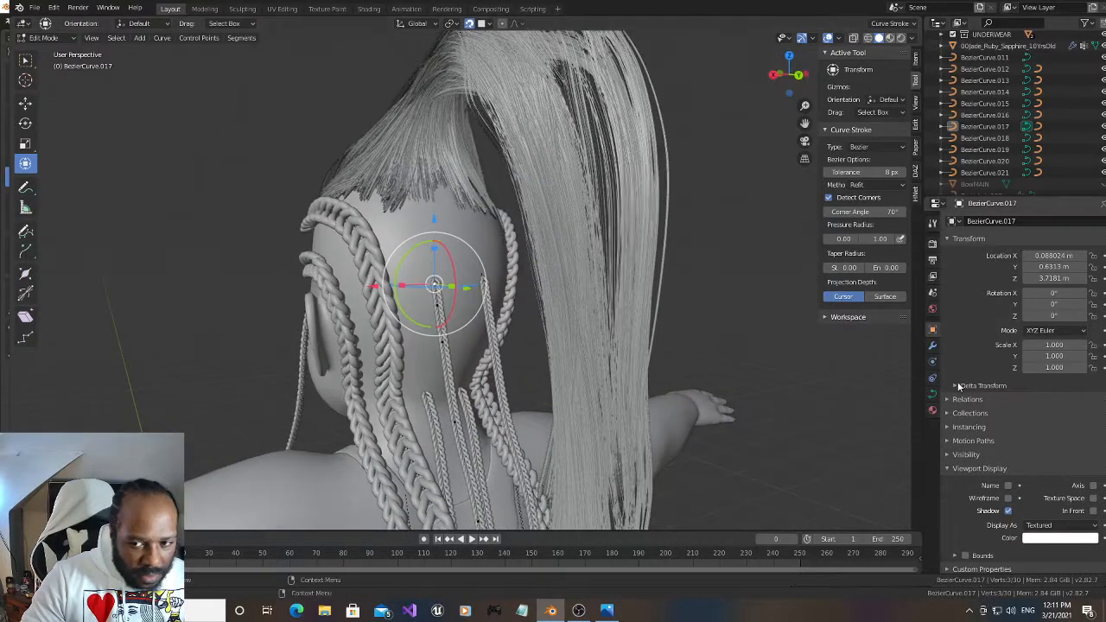
pyautogui.click(948, 454)
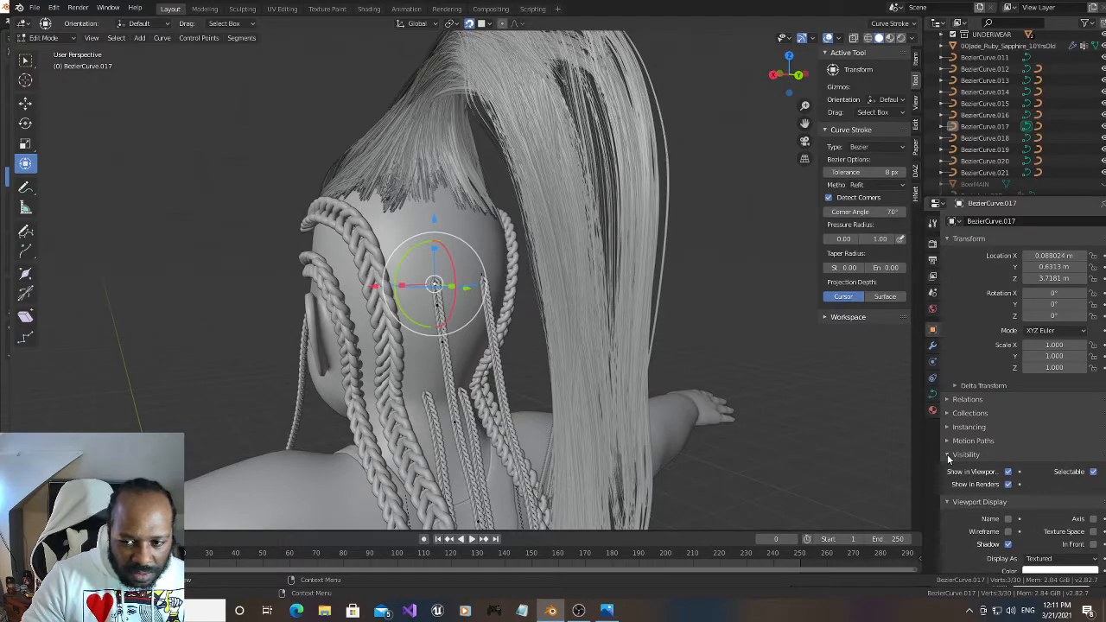
pyautogui.click(1094, 545)
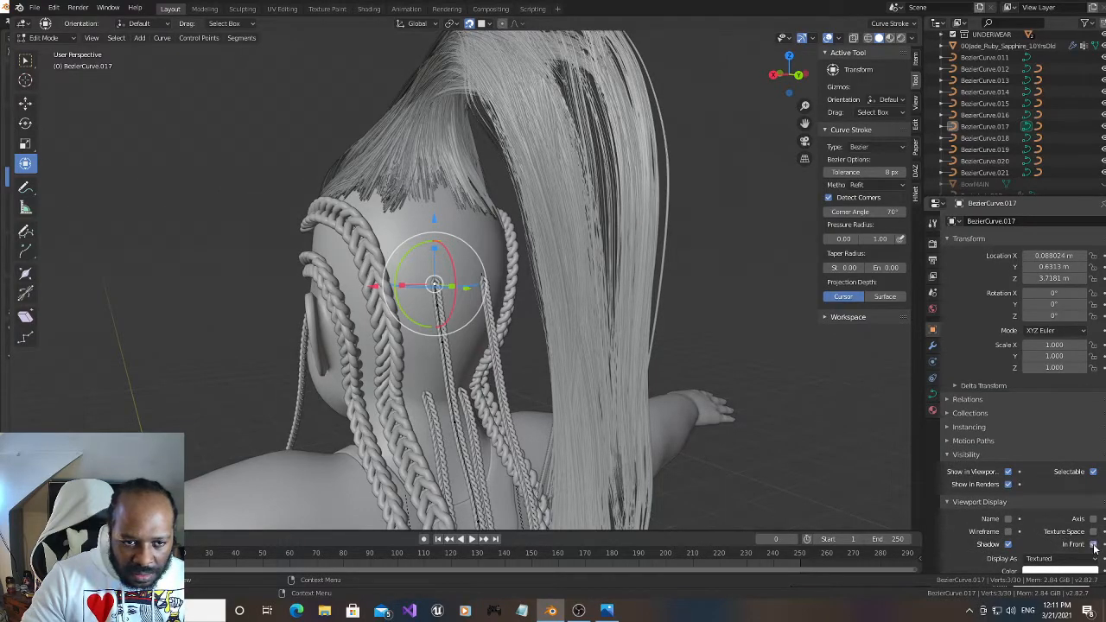
# Move the top control point of BezierCurve.017 up the back of the scalp toward the ponytail's hairline
pyautogui.moveTo(788, 82)
pyautogui.mouseDown()
pyautogui.moveTo(750, 82)
pyautogui.moveTo(780, 83)
pyautogui.mouseUp()
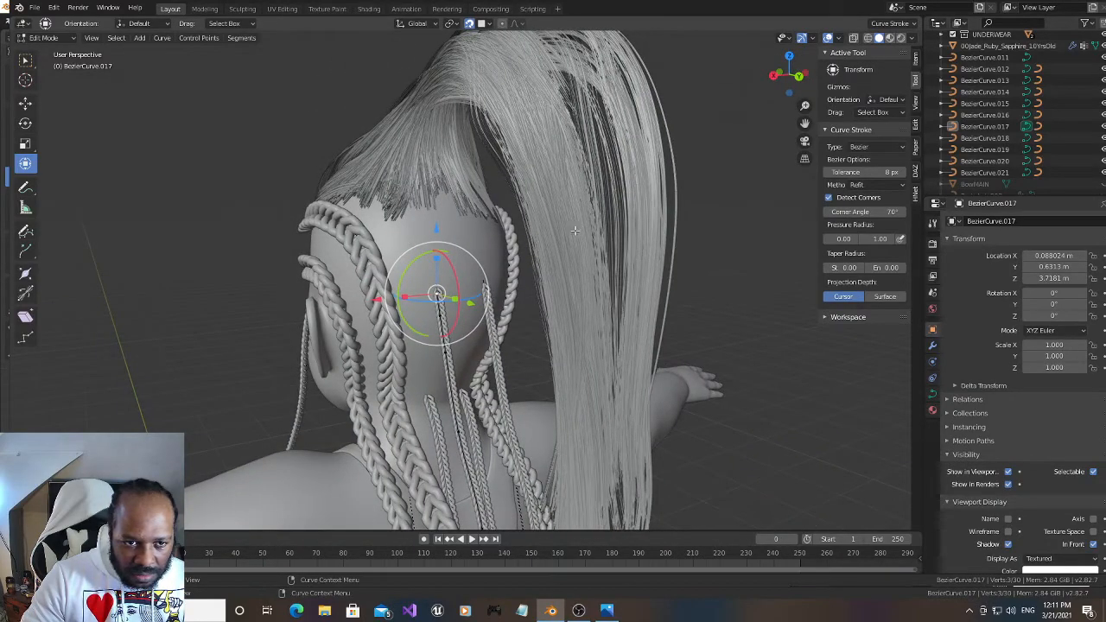
pyautogui.scroll(1, 575, 230)
pyautogui.press('g')
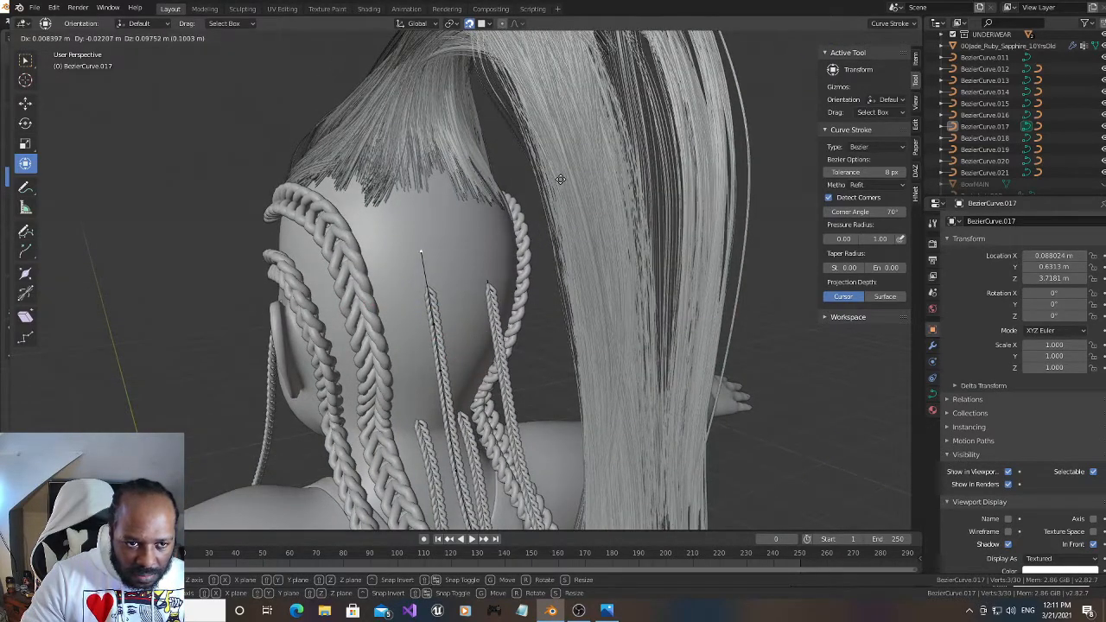
pyautogui.click(553, 155)
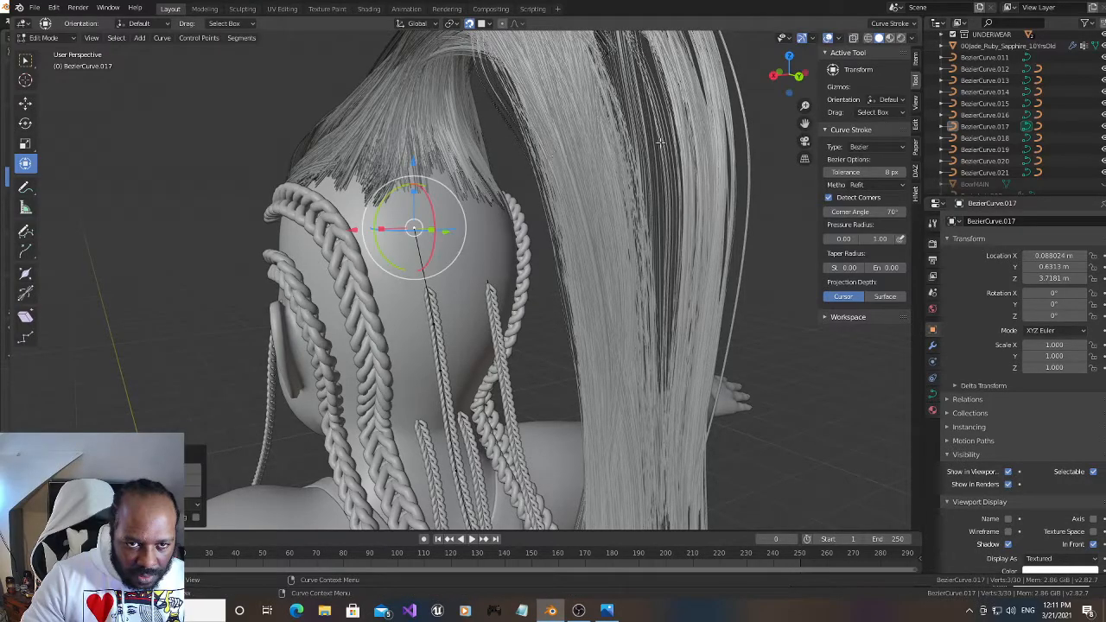
# Select the top two control points of BezierCurve.017 and subdivide the segment between them twice
pyautogui.moveTo(788, 78); pyautogui.dragTo(708, 88)
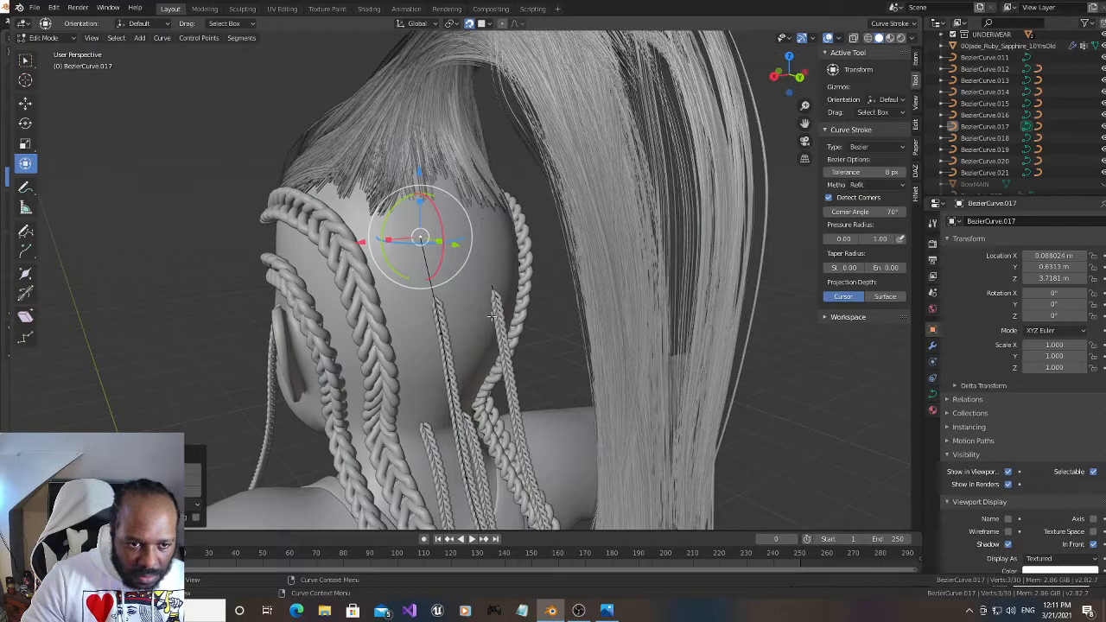
pyautogui.click(431, 287)
pyautogui.rightClick(431, 288)
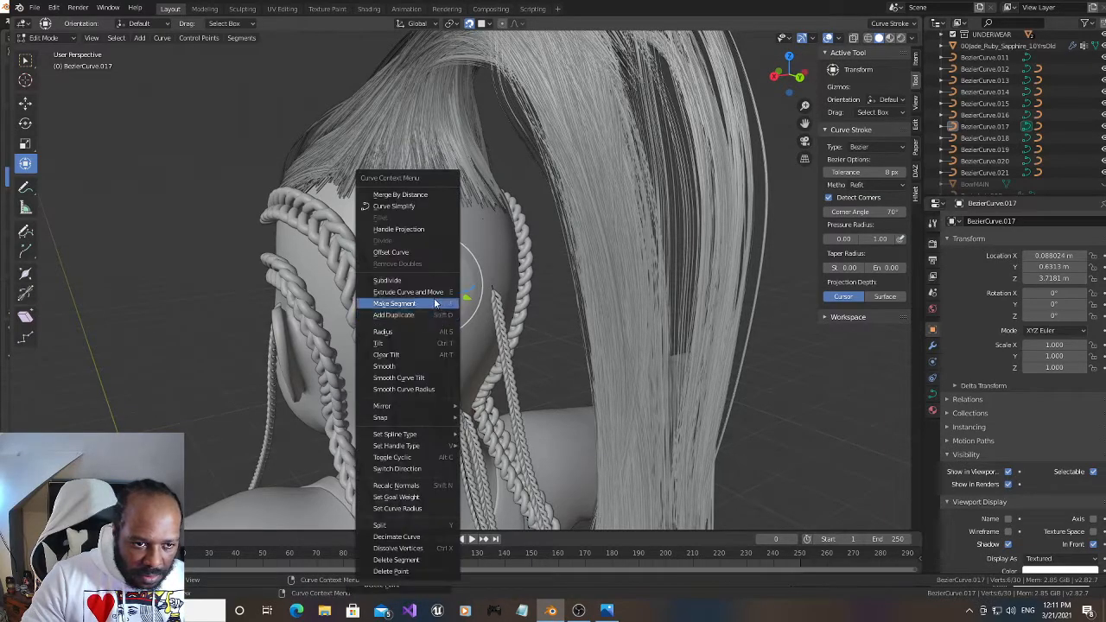
pyautogui.click(431, 285)
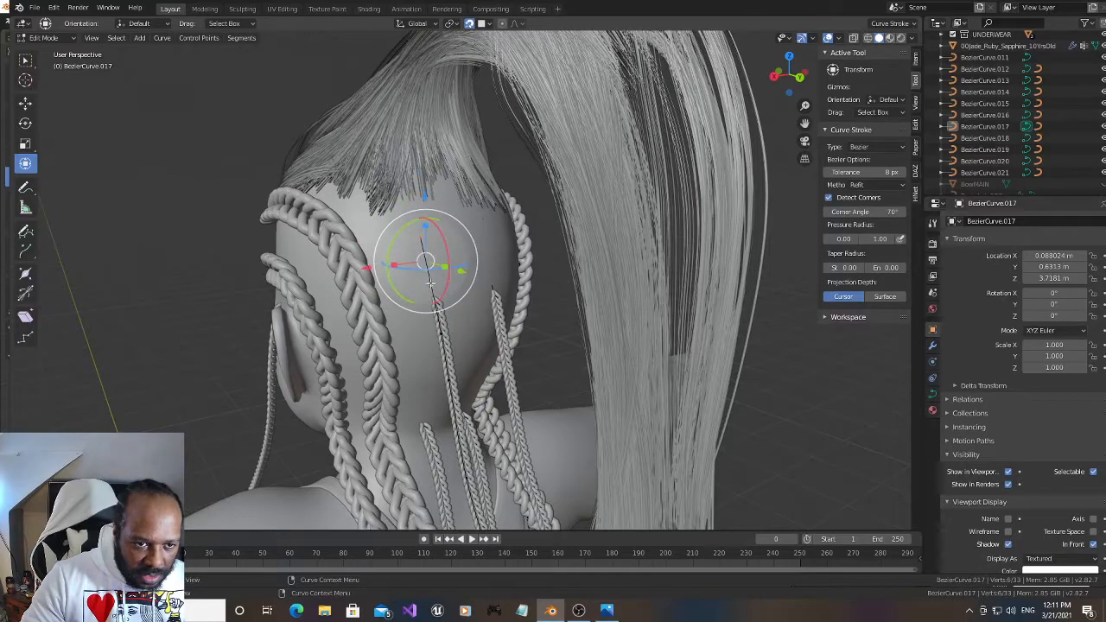
pyautogui.rightClick(429, 272)
pyautogui.click(428, 268)
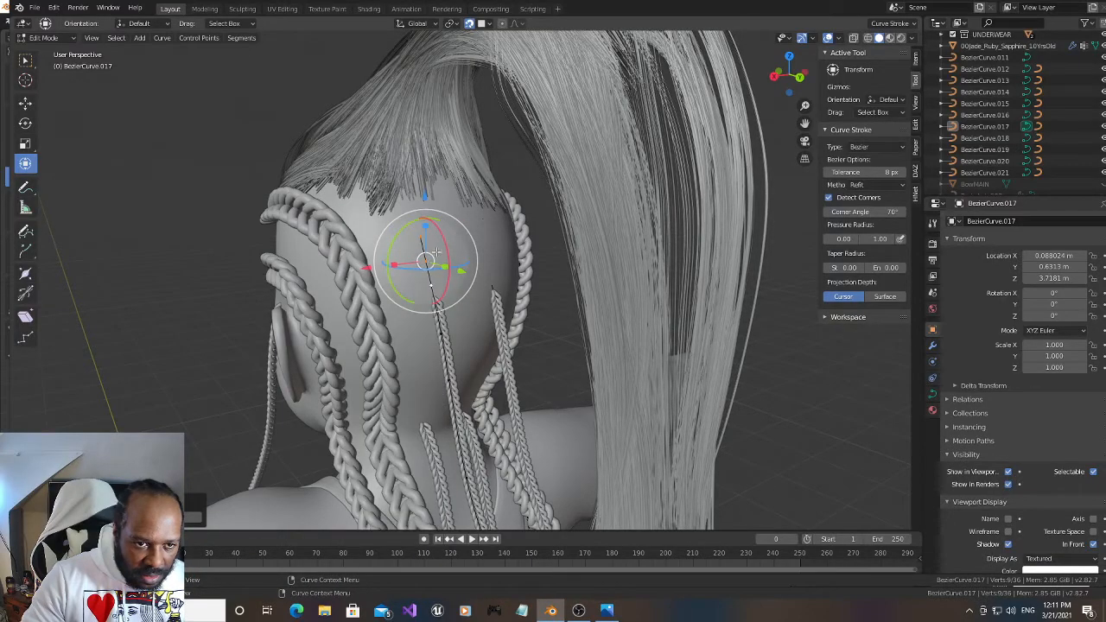
# Raise the top control point of BezierCurve.017 closer to the ponytail's hairline and subdivide the segment just below it
pyautogui.click(428, 233)
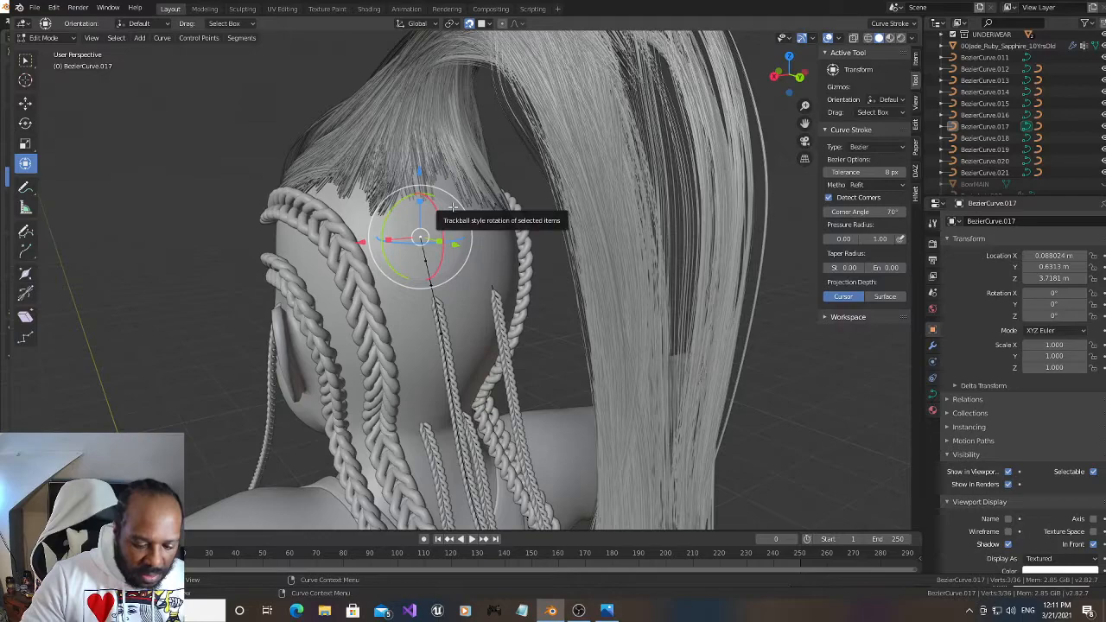
pyautogui.press('g')
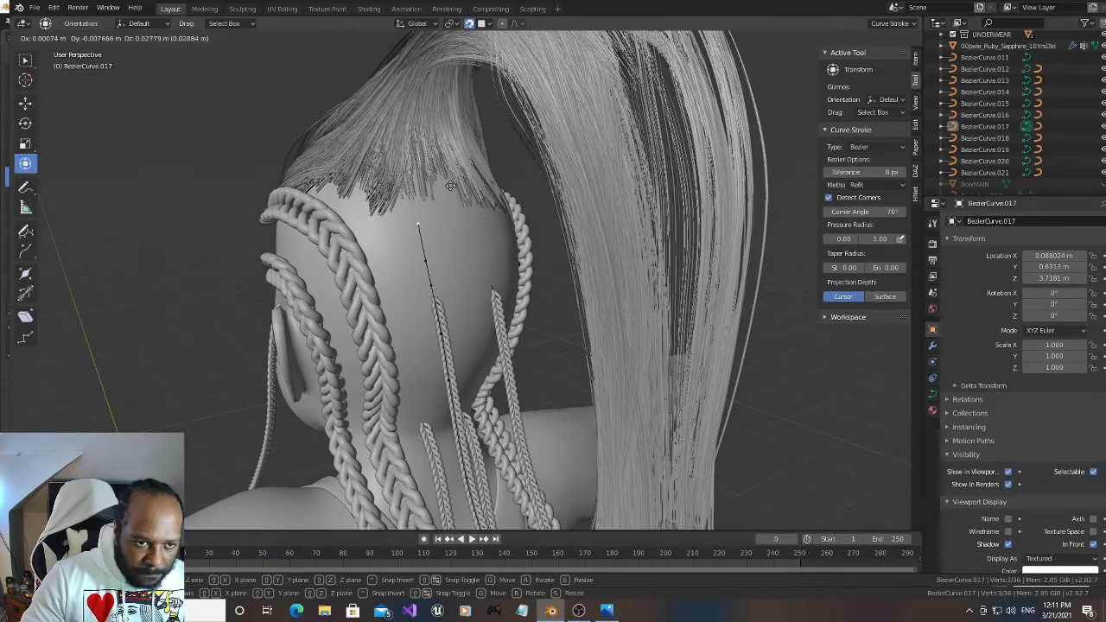
pyautogui.click(456, 218)
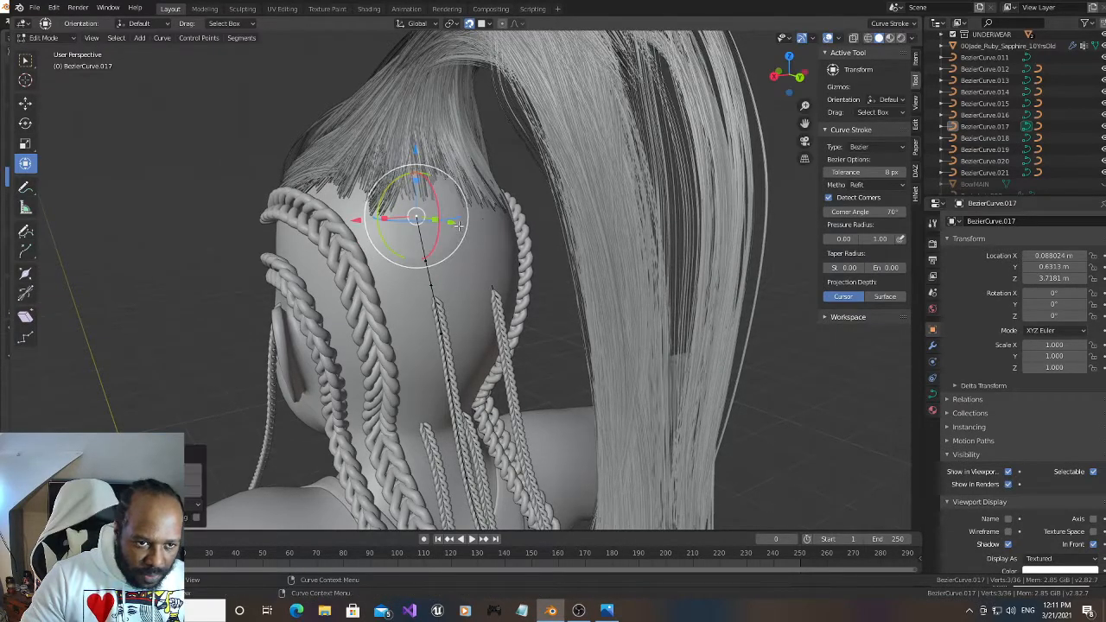
pyautogui.rightClick(426, 246)
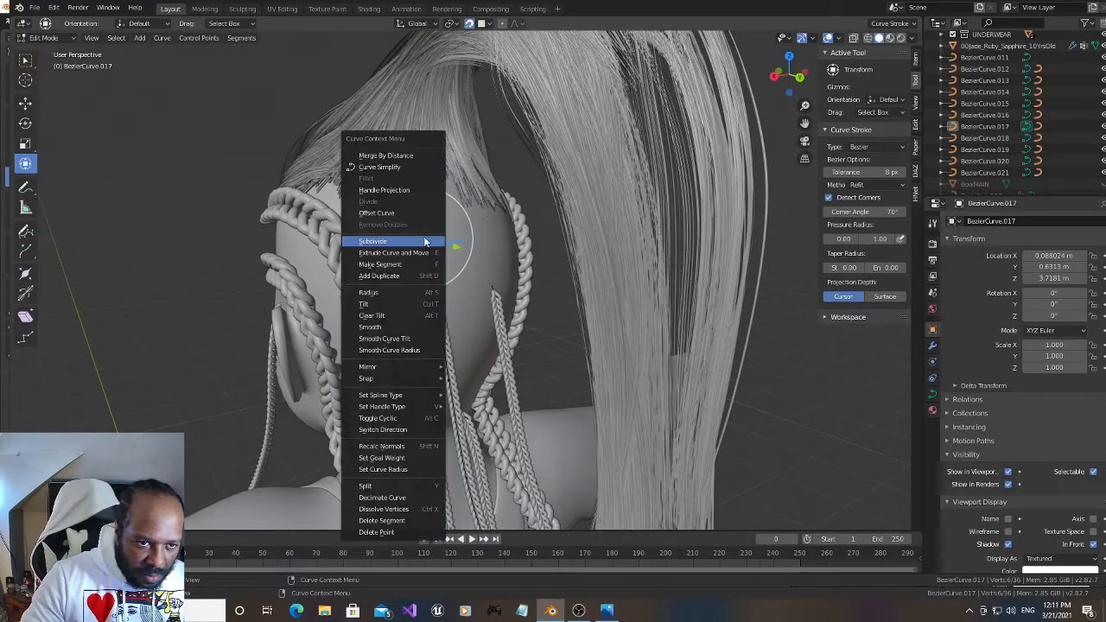
pyautogui.click(424, 242)
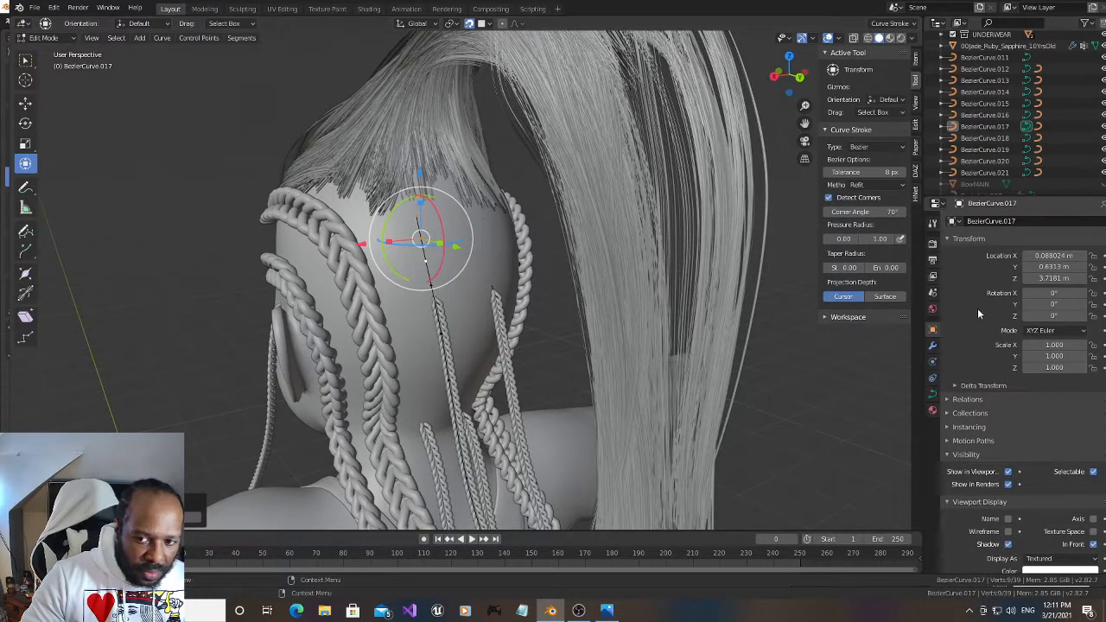
# Return to Object Mode and set the Array count of the thin braid Brair_hair.004 to 145 so it reaches its guide curve's end
pyautogui.press('Tab')
pyautogui.click(441, 313)
pyautogui.click(933, 345)
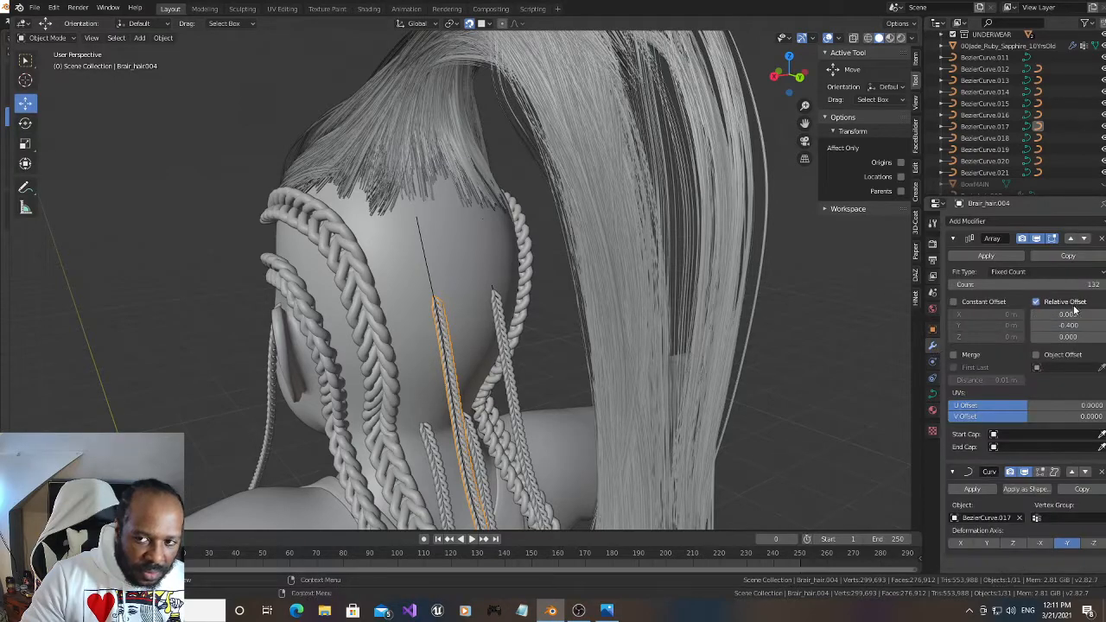
pyautogui.click(1103, 286)
pyautogui.click(1103, 286)
pyautogui.click(1103, 286)
pyautogui.click(1102, 286)
pyautogui.click(1103, 286)
pyautogui.click(1103, 286)
pyautogui.click(1103, 286)
pyautogui.click(1102, 286)
pyautogui.click(1103, 286)
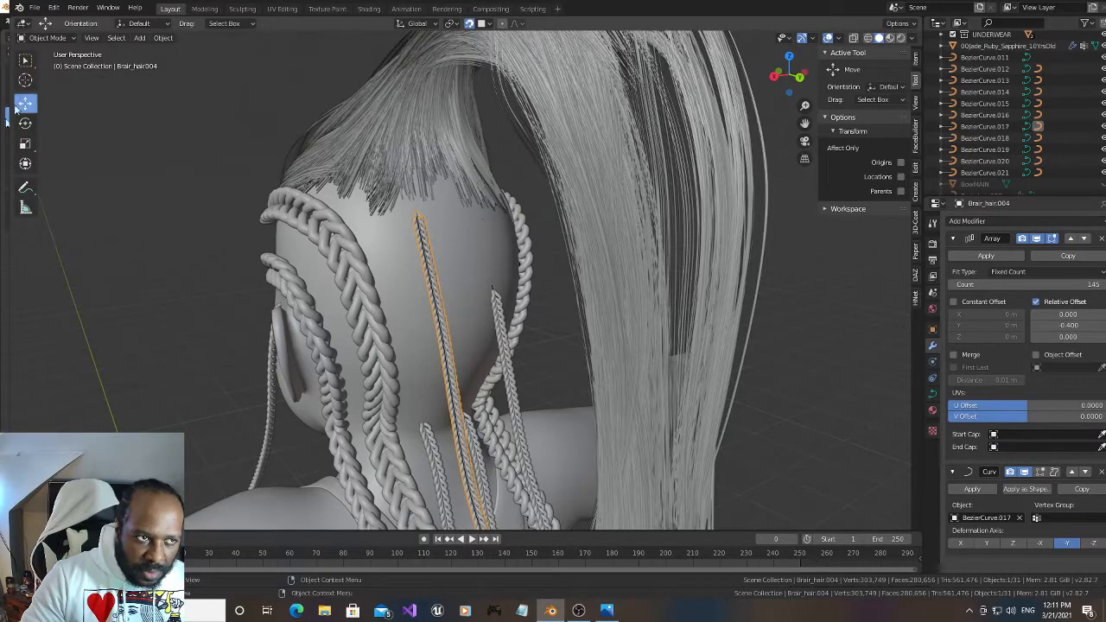
pyautogui.click(140, 96)
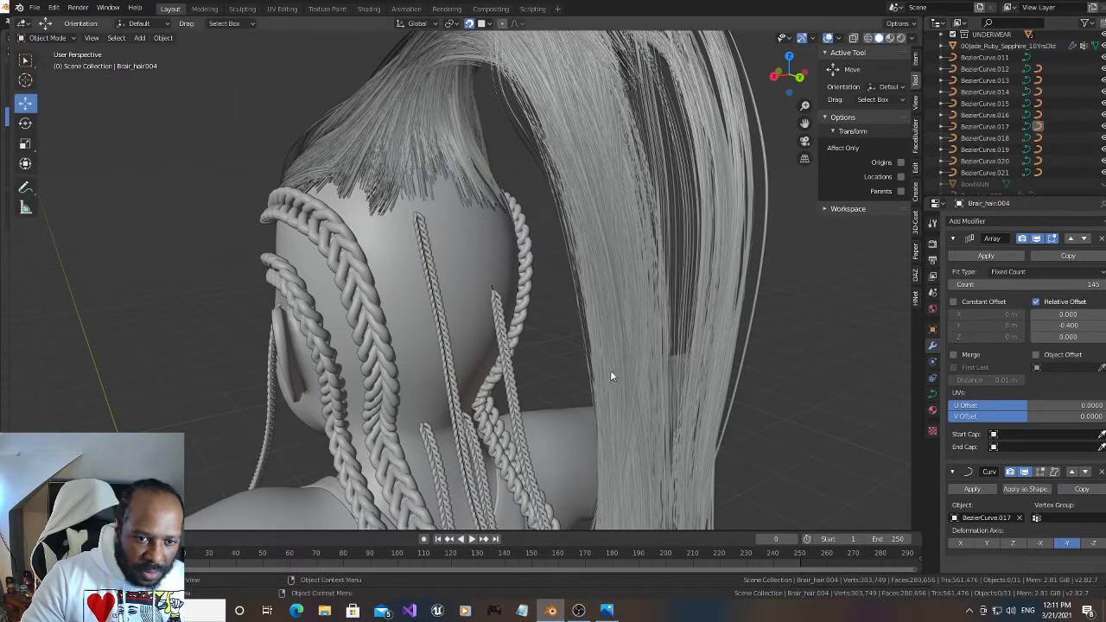
# Open the other thin braid's guide curve BezierCurve.019 for editing and subdivide the segment between its top two control points
pyautogui.click(511, 371)
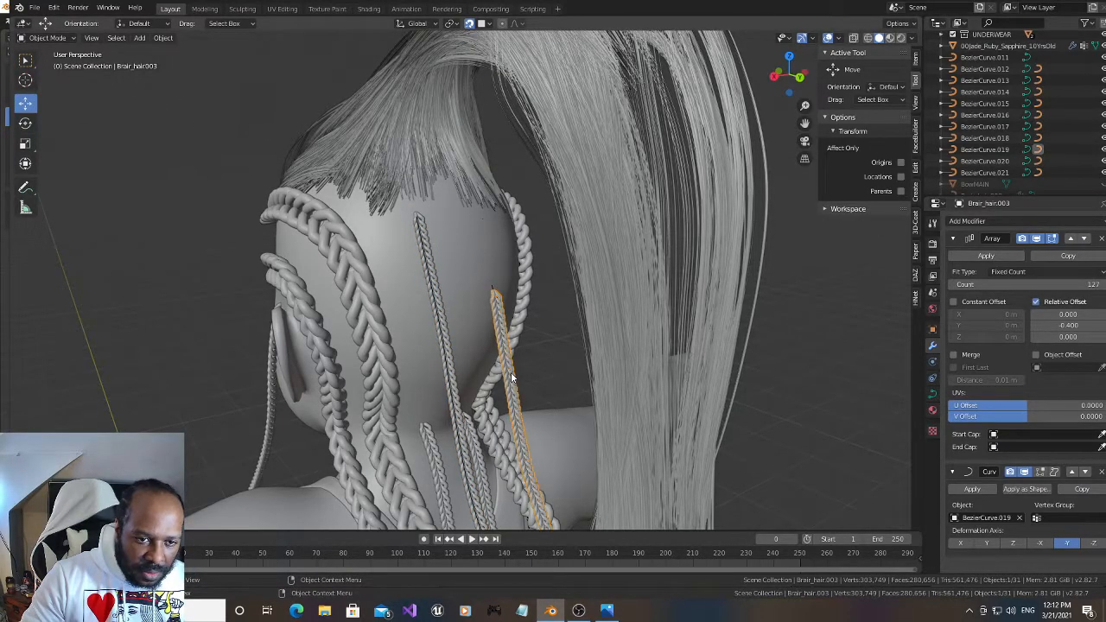
pyautogui.click(1027, 150)
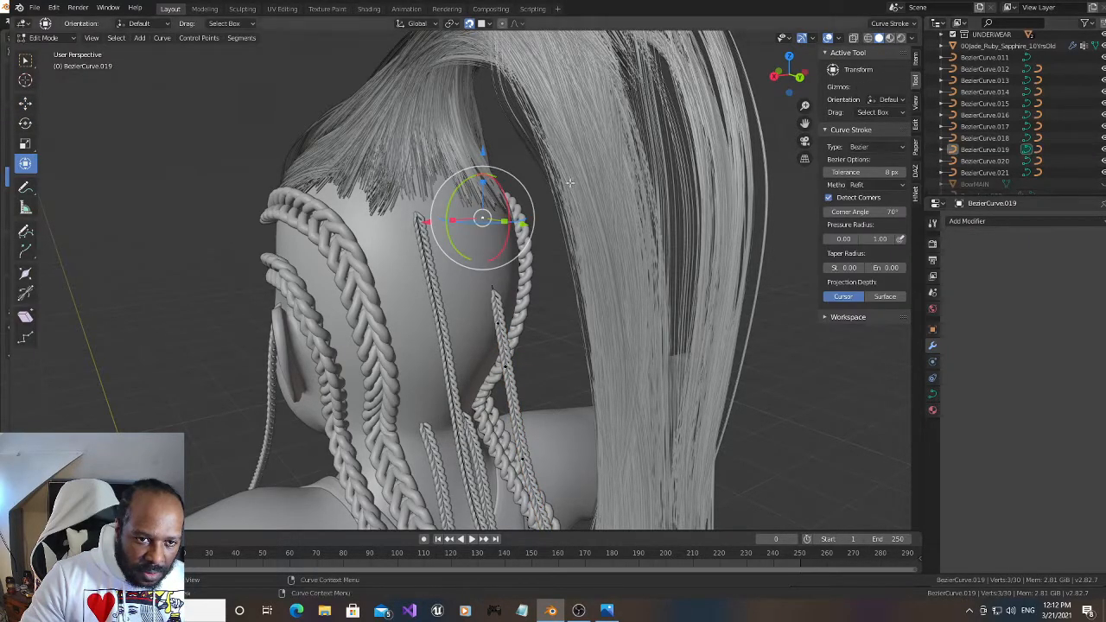
pyautogui.scroll(2, 509, 214)
pyautogui.moveTo(789, 77); pyautogui.dragTo(769, 81)
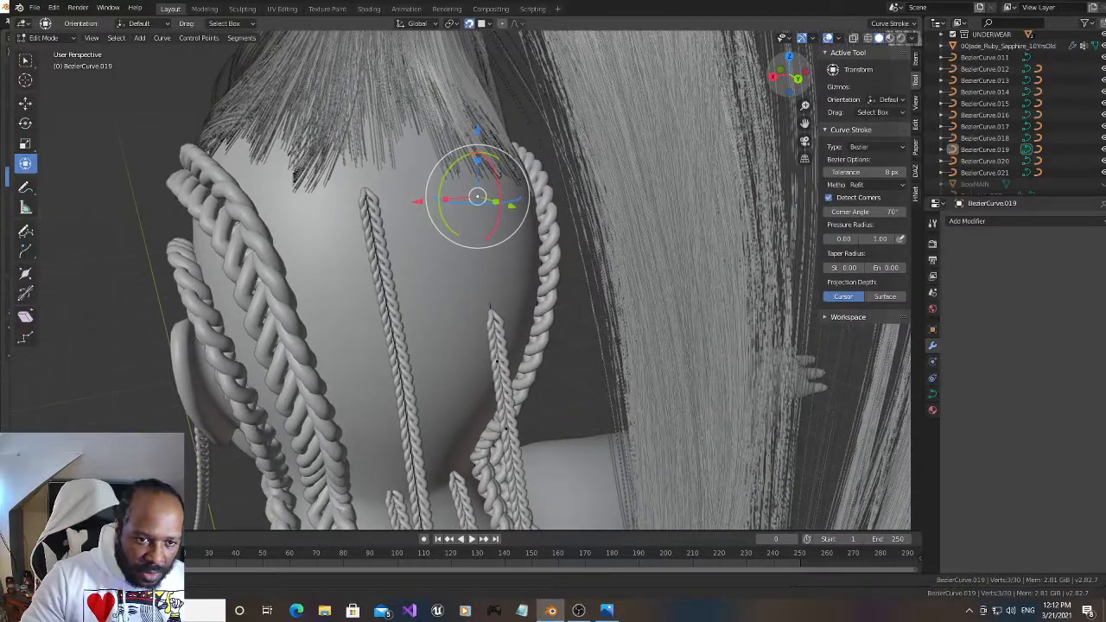
pyautogui.keyDown('shift'); pyautogui.click(499, 361); pyautogui.keyUp('shift')
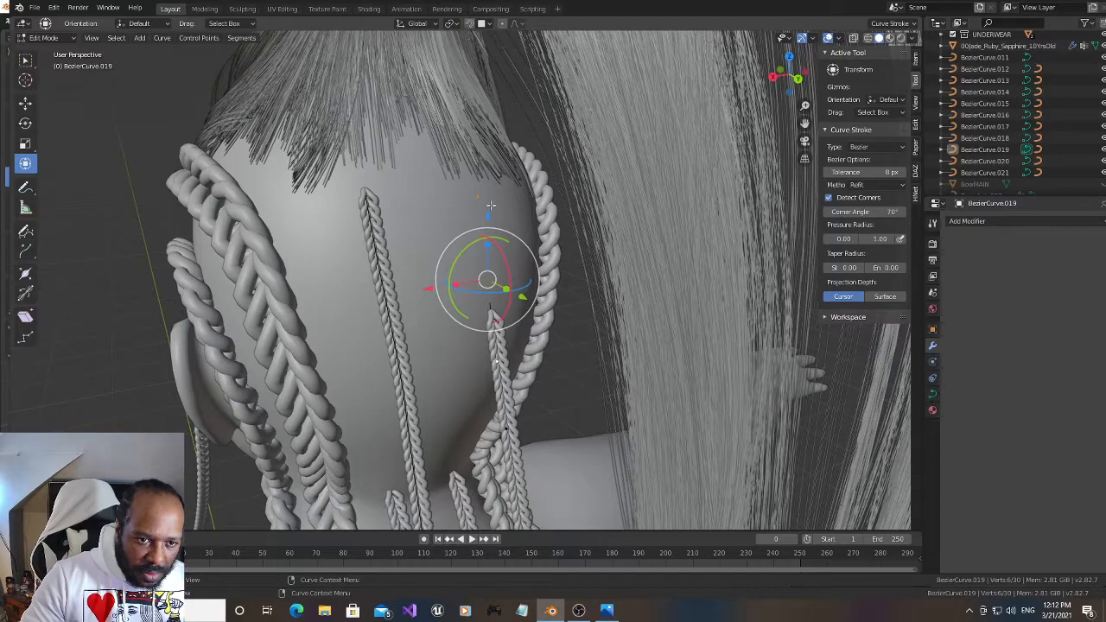
pyautogui.rightClick(477, 280)
pyautogui.click(477, 279)
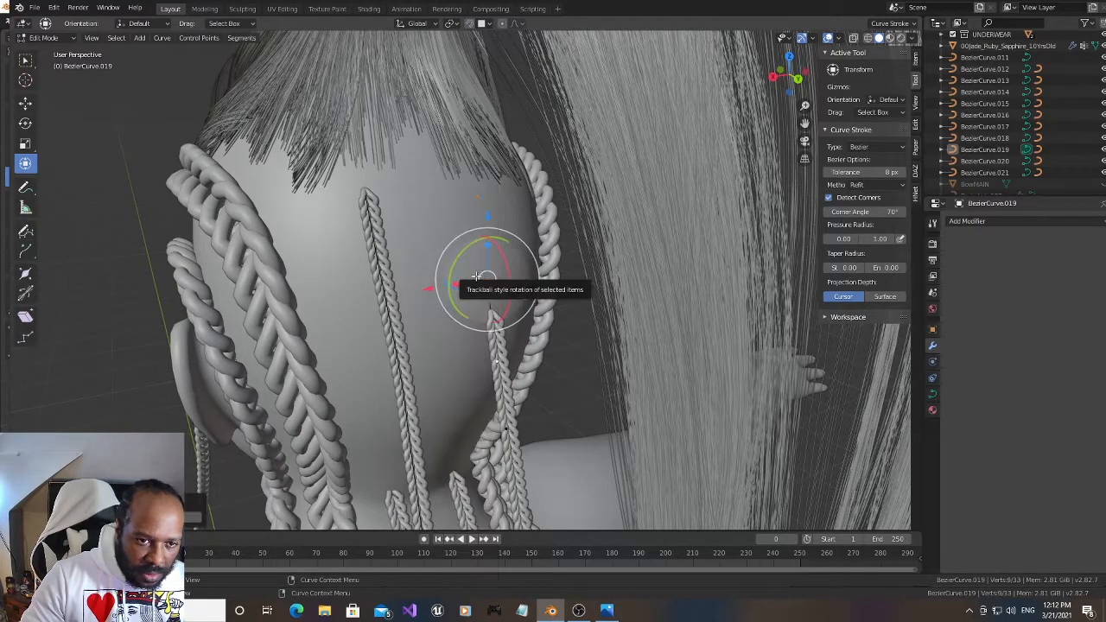
# Subdivide the uppermost segment of BezierCurve.019 once more, between its new midpoint and the top control point
pyautogui.click(488, 279)
pyautogui.keyDown('shift'); pyautogui.click(480, 197); pyautogui.keyUp('shift')
pyautogui.rightClick(482, 237)
pyautogui.click(483, 240)
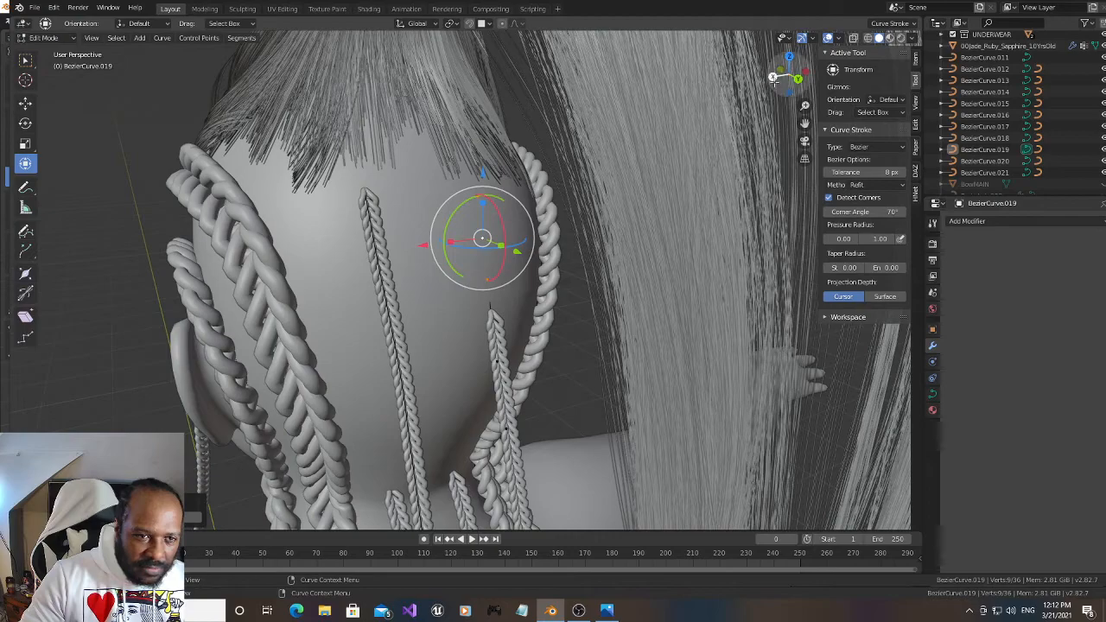
pyautogui.moveTo(774, 78); pyautogui.dragTo(757, 87)
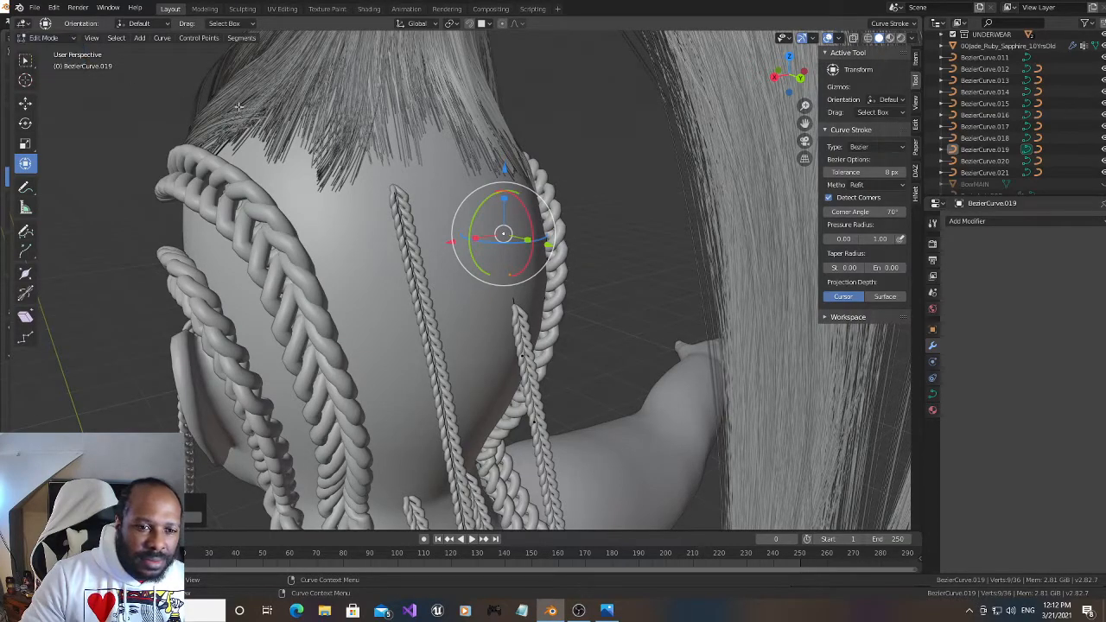
# Return to Object Mode, set the Array count of the thin braid Brair_hair.003 to 140 and check its fit from the side
pyautogui.click(62, 38)
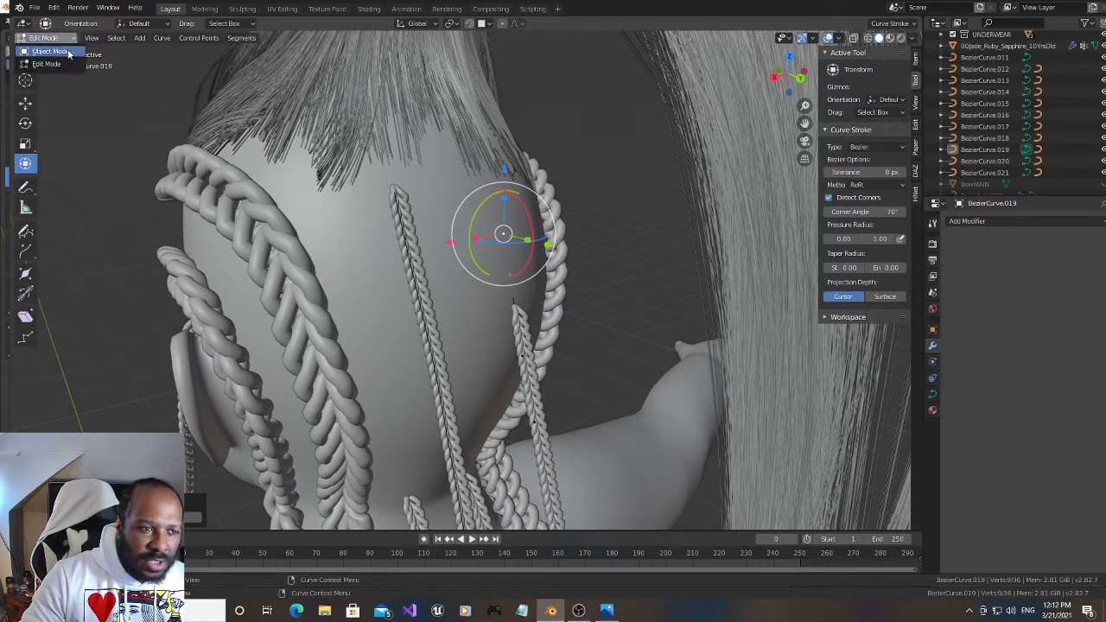
pyautogui.click(68, 49)
pyautogui.click(543, 412)
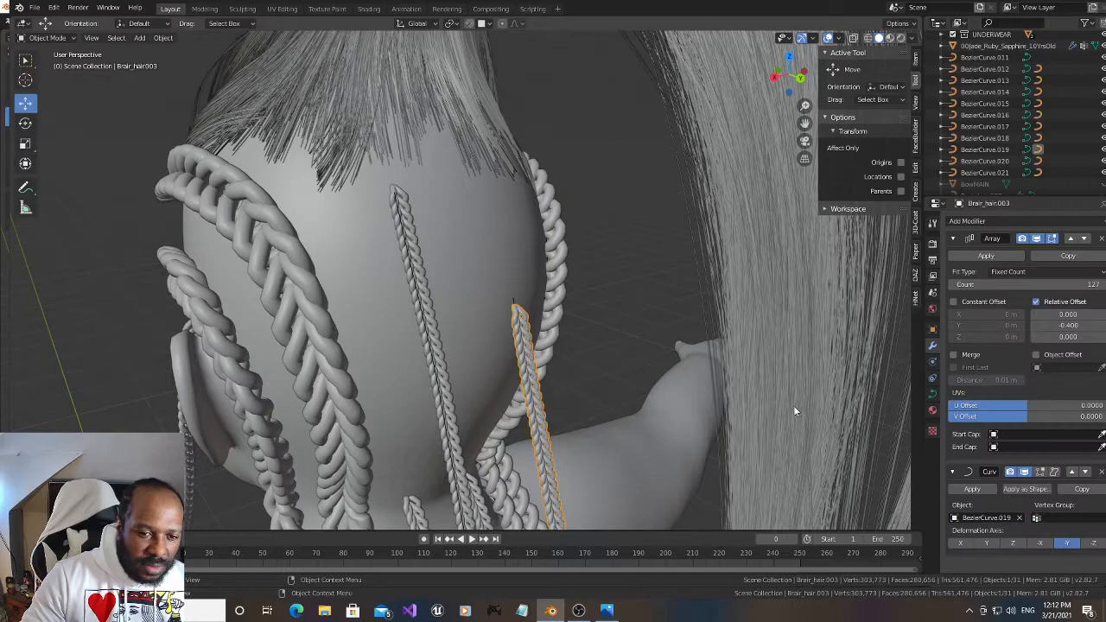
pyautogui.moveTo(1028, 285); pyautogui.dragTo(1098, 284)
pyautogui.moveTo(777, 76); pyautogui.dragTo(852, 72)
pyautogui.scroll(-4, 622, 200)
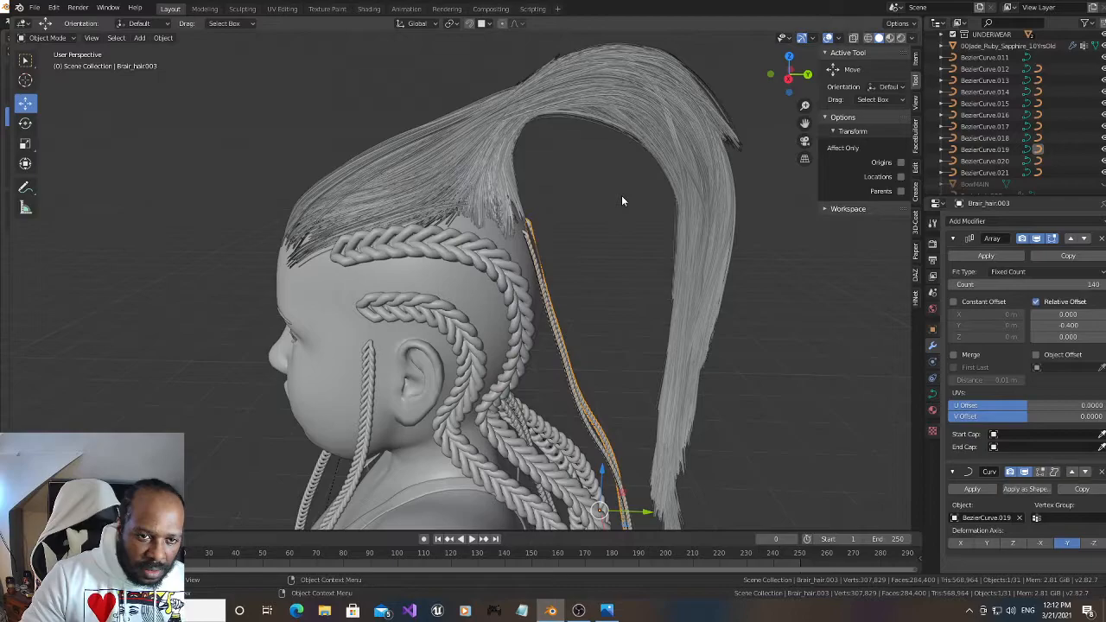
pyautogui.moveTo(785, 79); pyautogui.dragTo(746, 82)
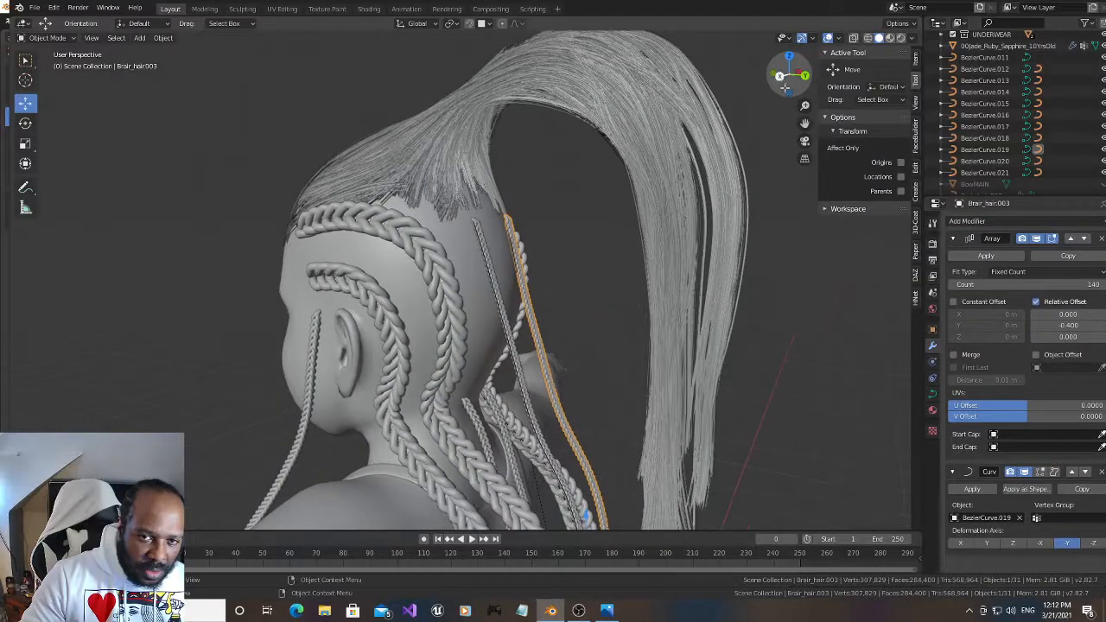
pyautogui.click(607, 256)
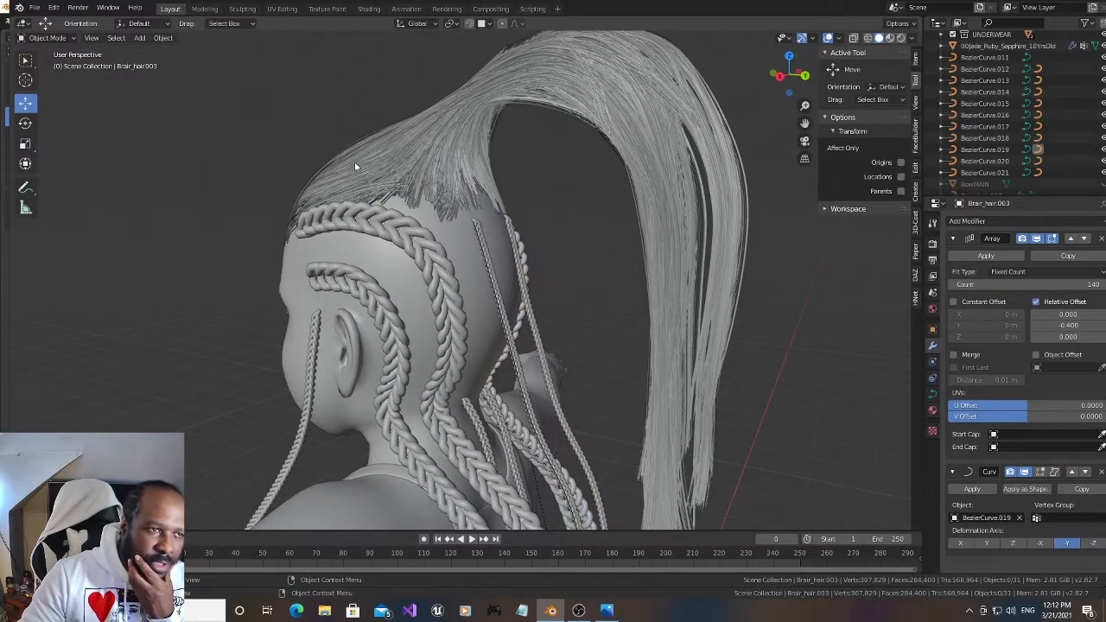
# Save the project under its current file name
pyautogui.click(35, 8)
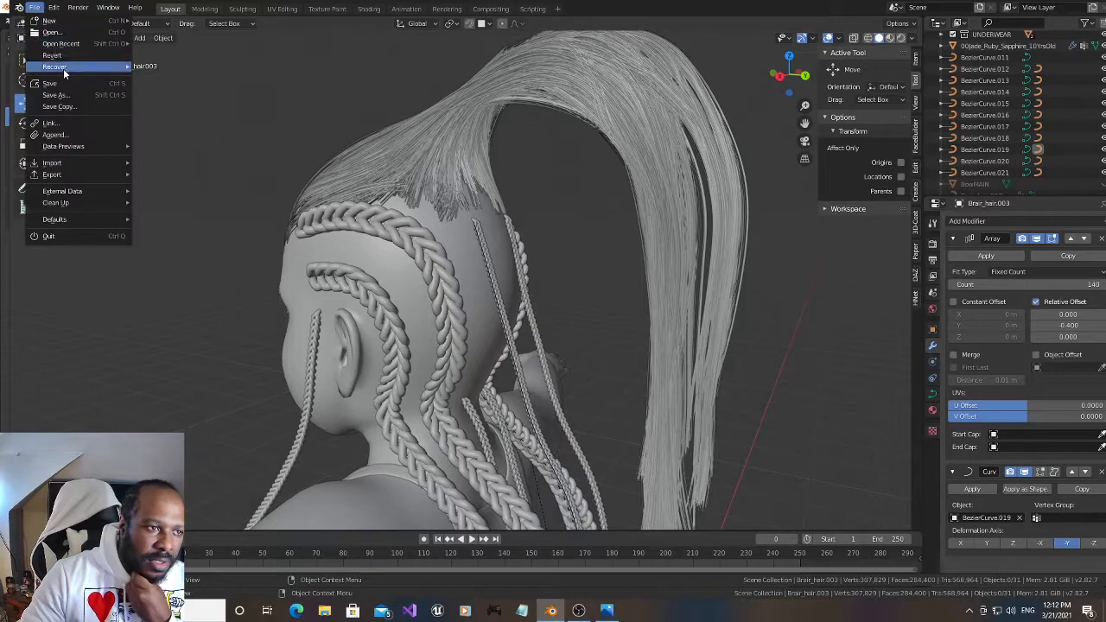
pyautogui.click(66, 83)
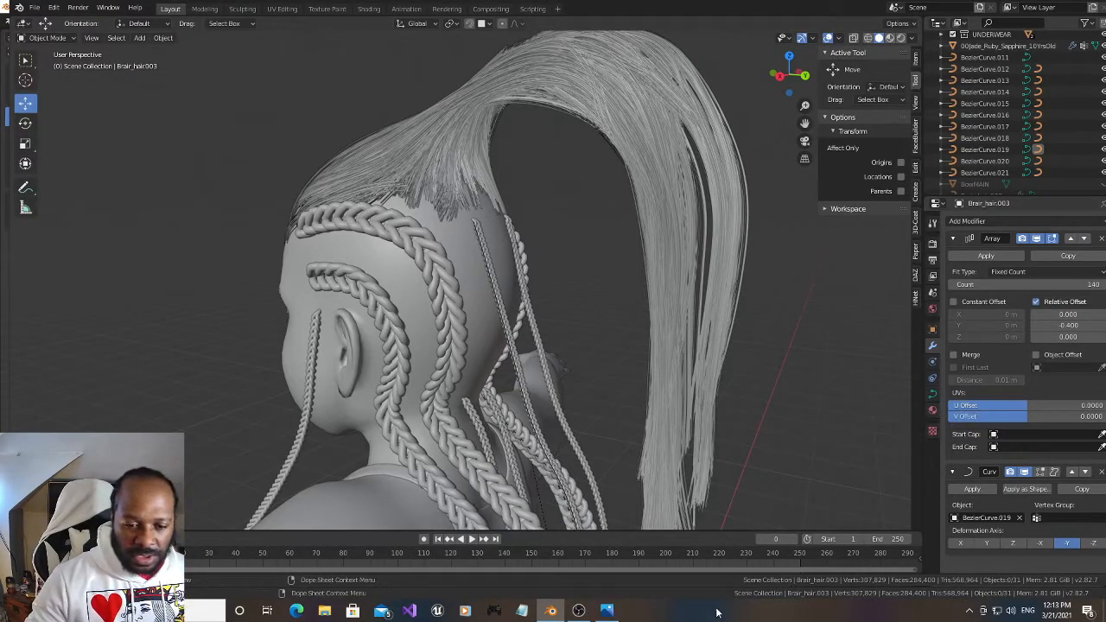
pyautogui.click(552, 611)
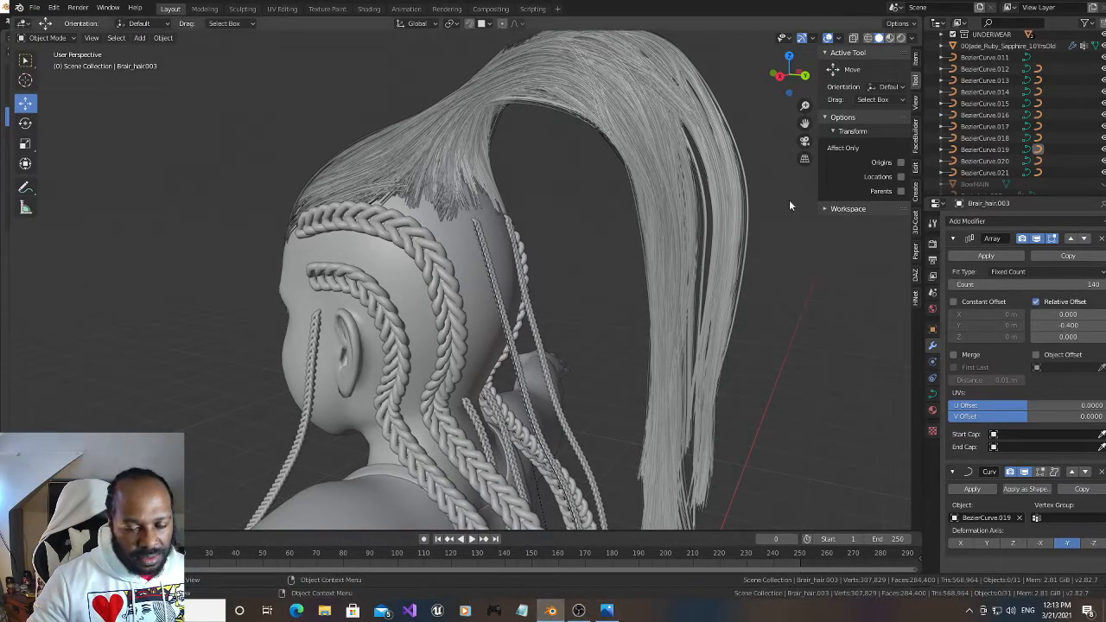
pyautogui.moveTo(789, 75)
pyautogui.mouseDown()
pyautogui.moveTo(771, 76)
pyautogui.moveTo(783, 76)
pyautogui.mouseUp()
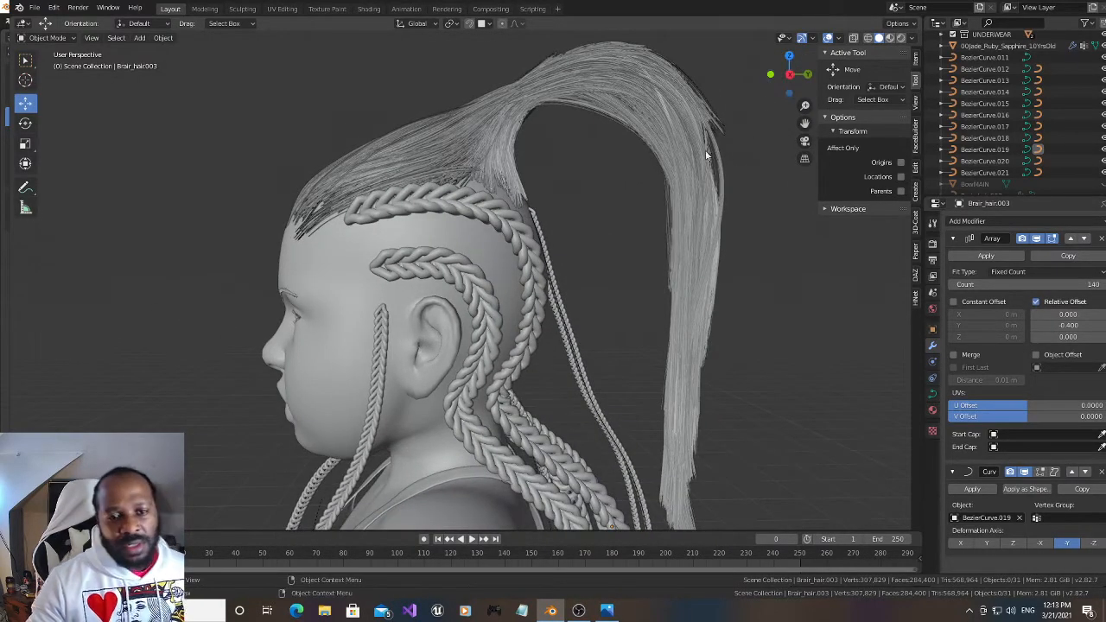